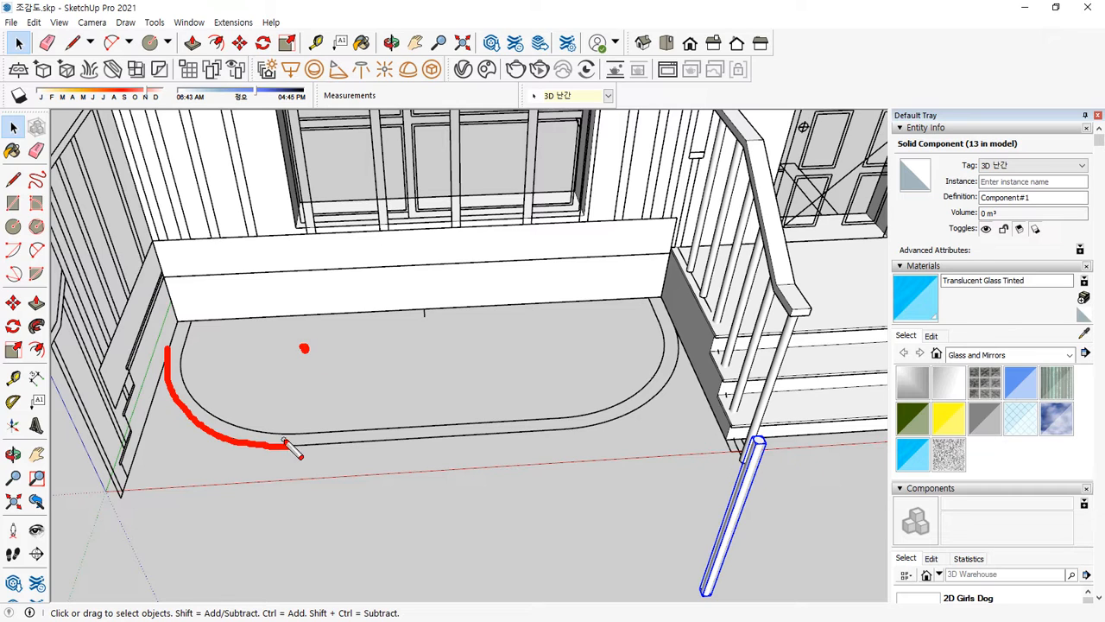
Draw an 825 × 1325 mm rectangle from the wall base's midpoint to the front end of the outer outline's left arc.
key("Escape")
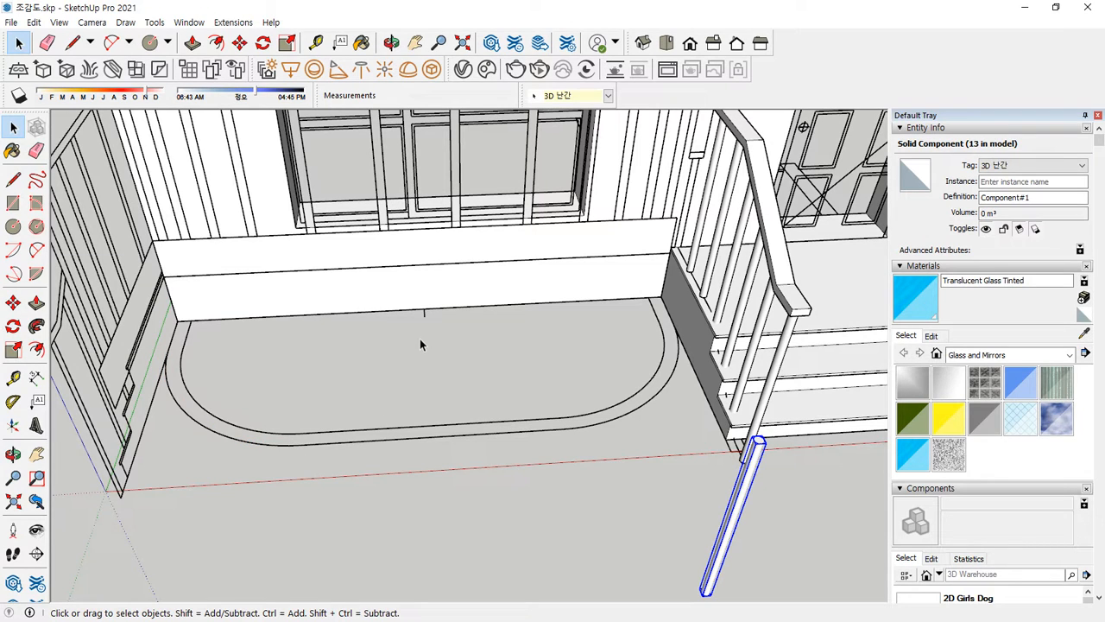
key("r")
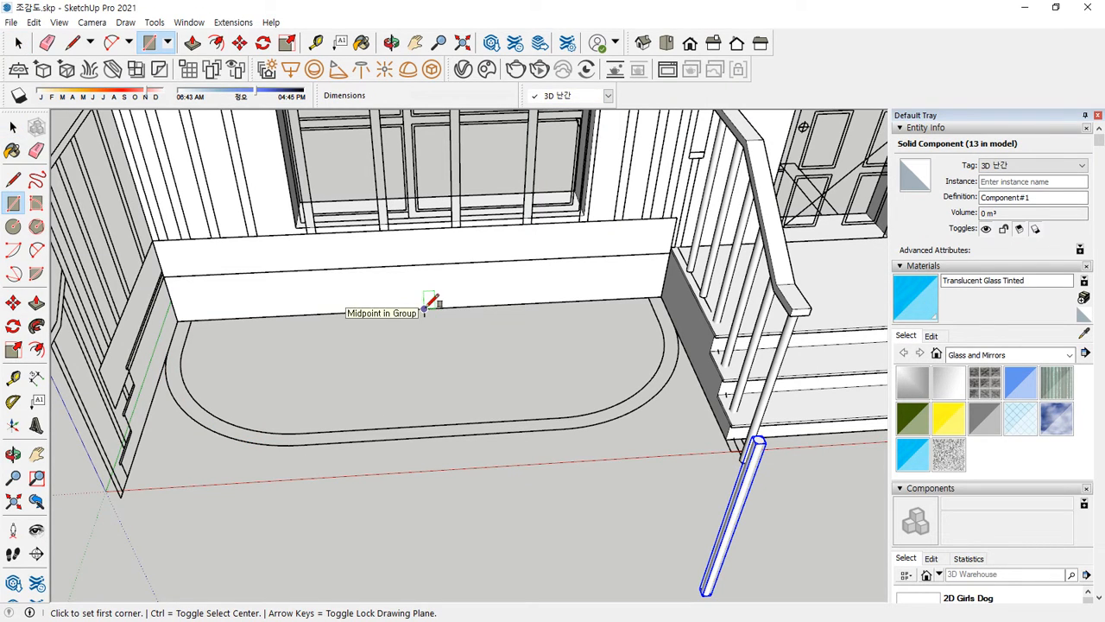
left_click(424, 309)
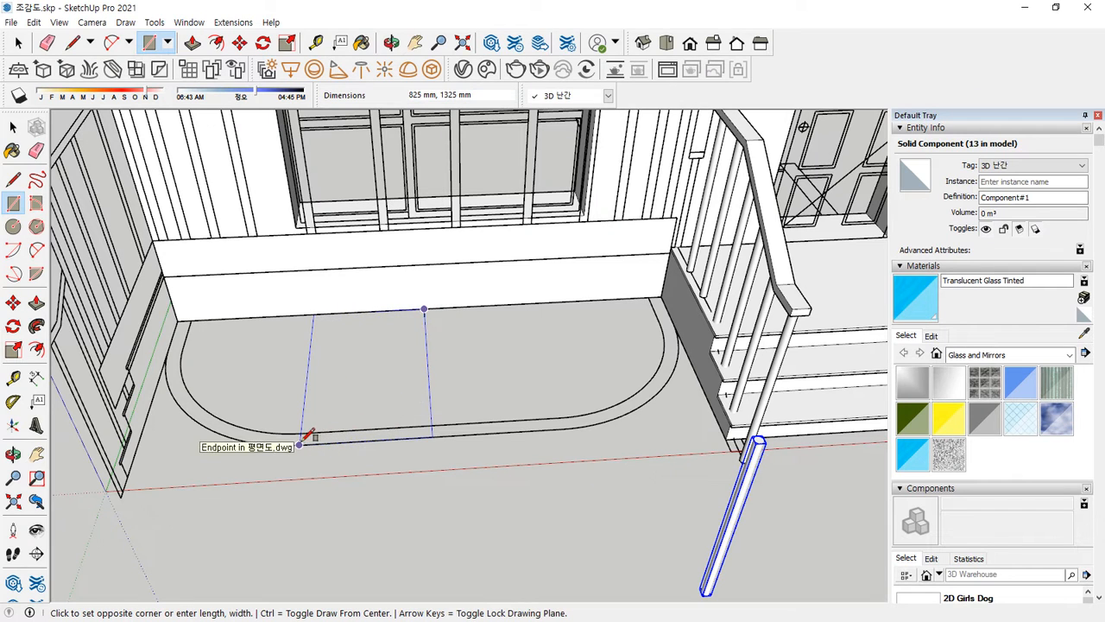
left_click(300, 446)
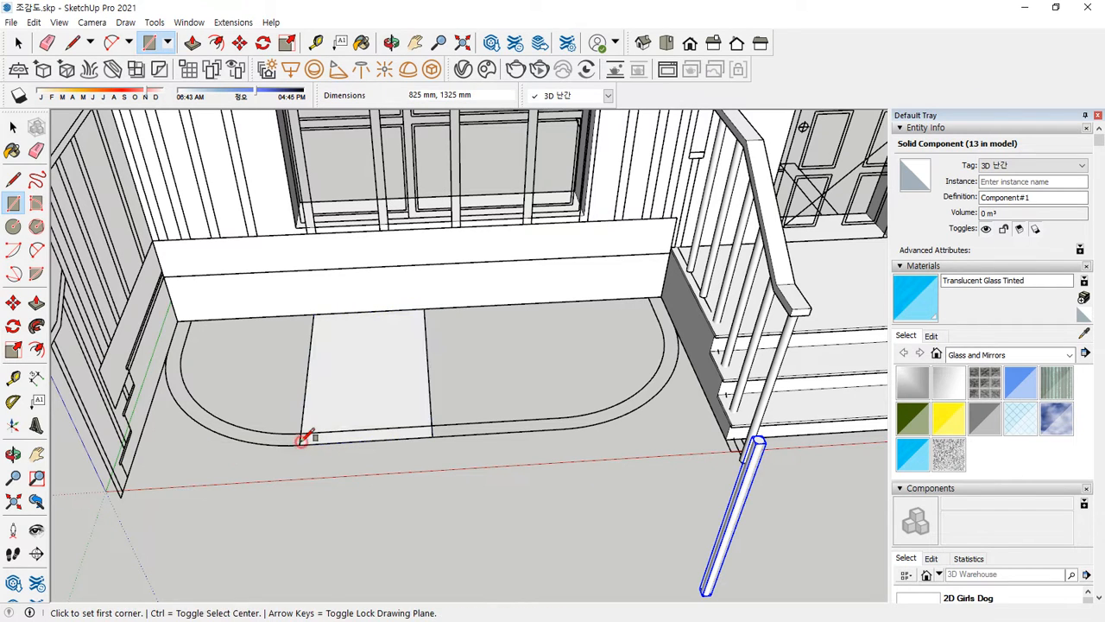
Draw a 1000 × 325 mm rectangle along the wall from the first rectangle's back-left corner to the start of the outer left arc.
left_click(178, 319)
key("Escape")
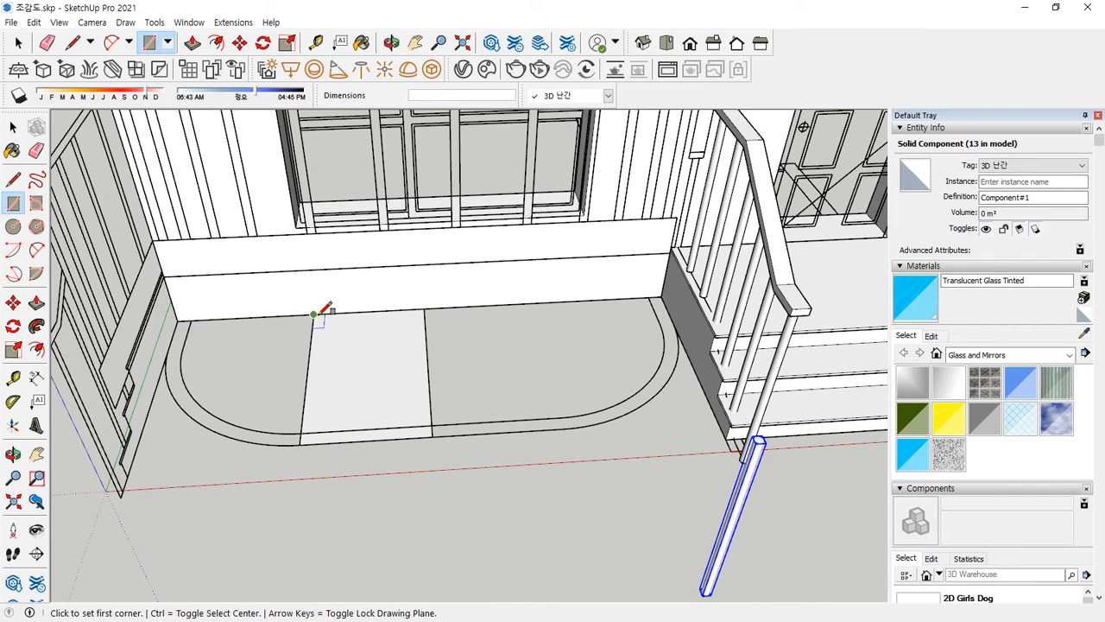
left_click(314, 314)
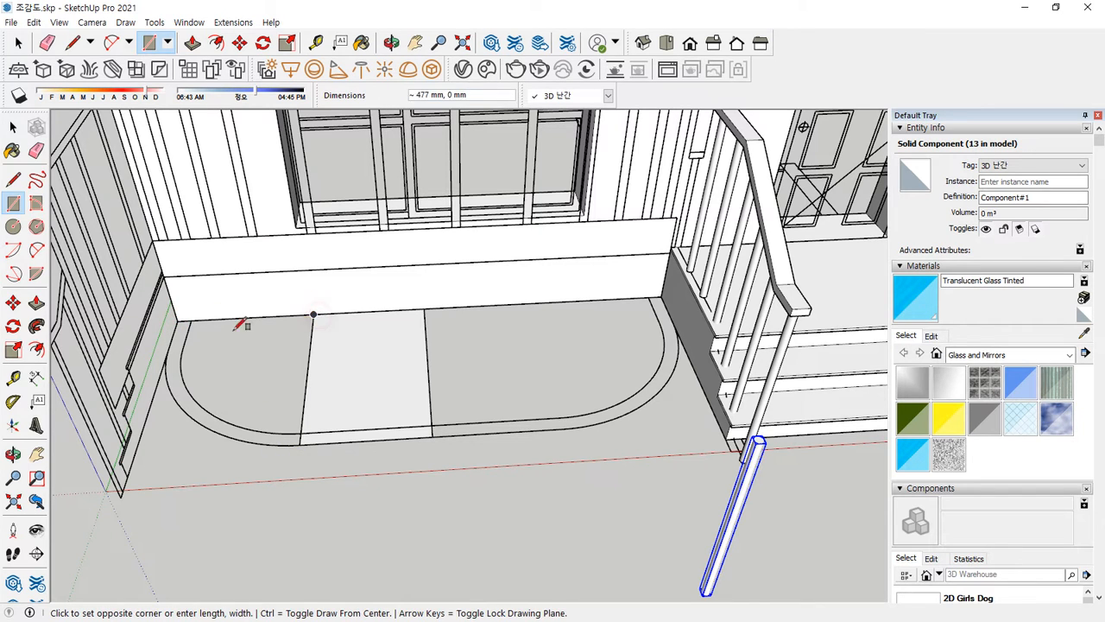
left_click(169, 349)
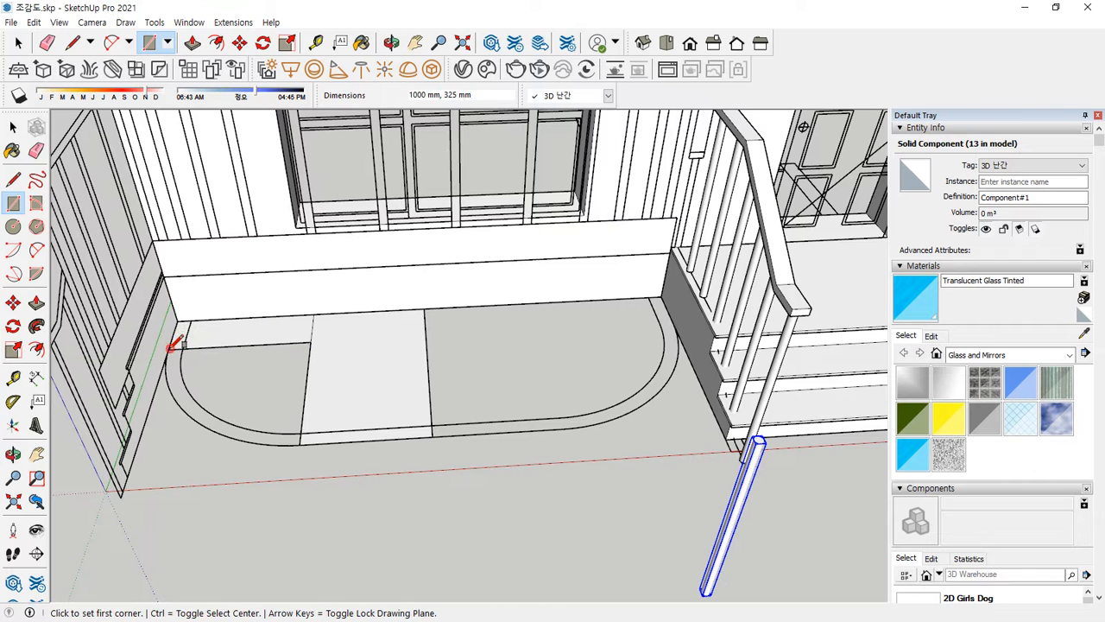
key("space")
middle_click_drag(180, 325, 226, 332)
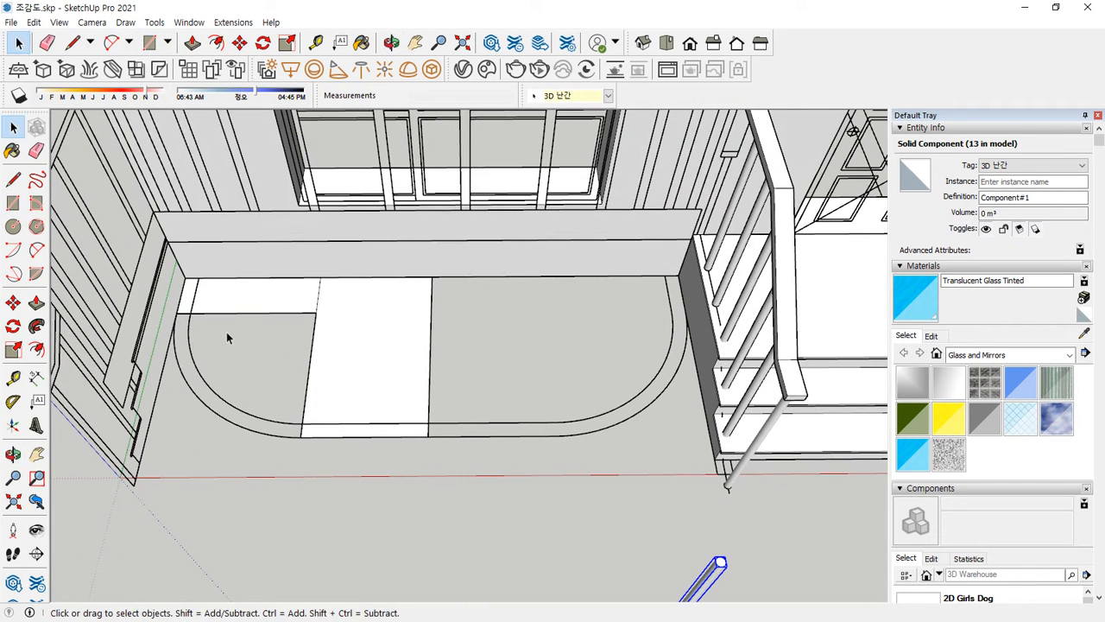
key("c")
left_click(316, 312)
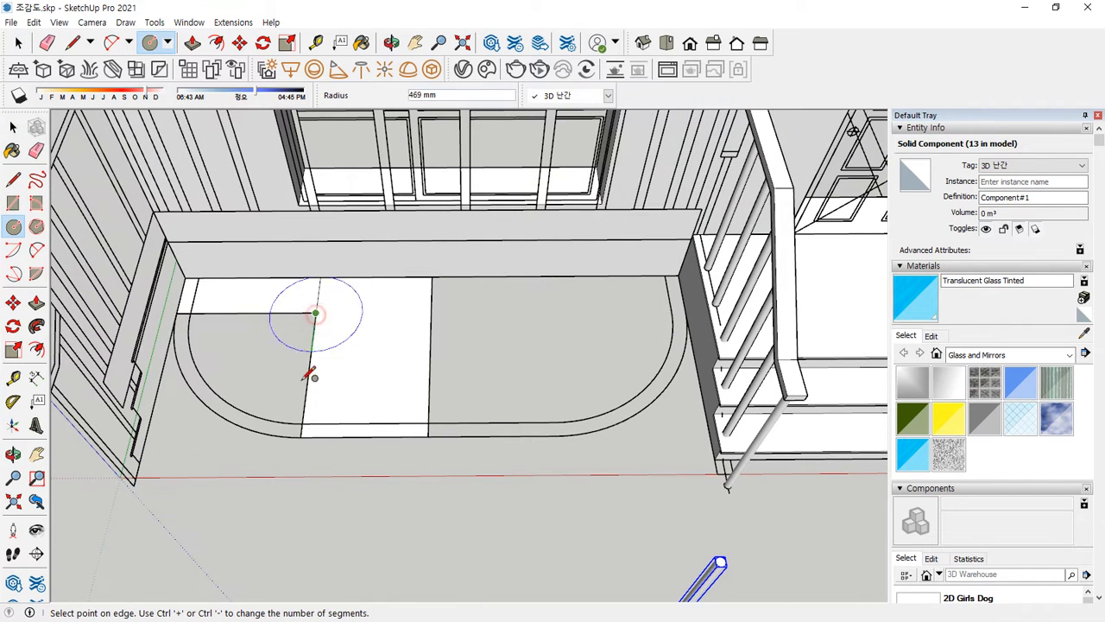
left_click(307, 435)
key("ctrl+z")
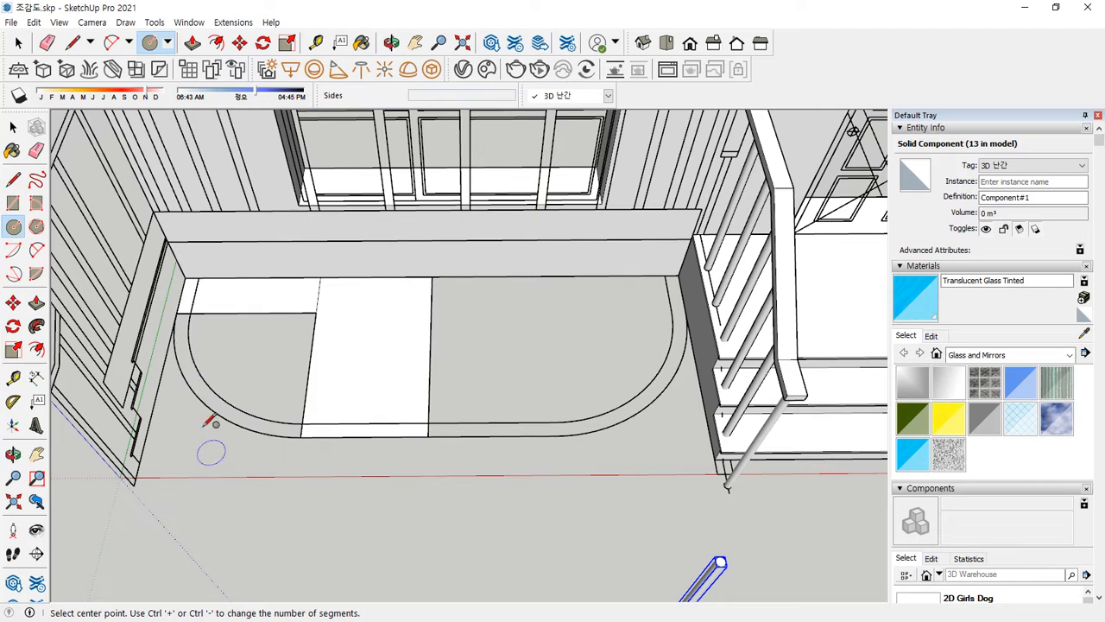
Draw a 90° arc along the outline's left corner, centred where the two rectangles meet, and erase the leftover edges inside the left half.
left_click(14, 252)
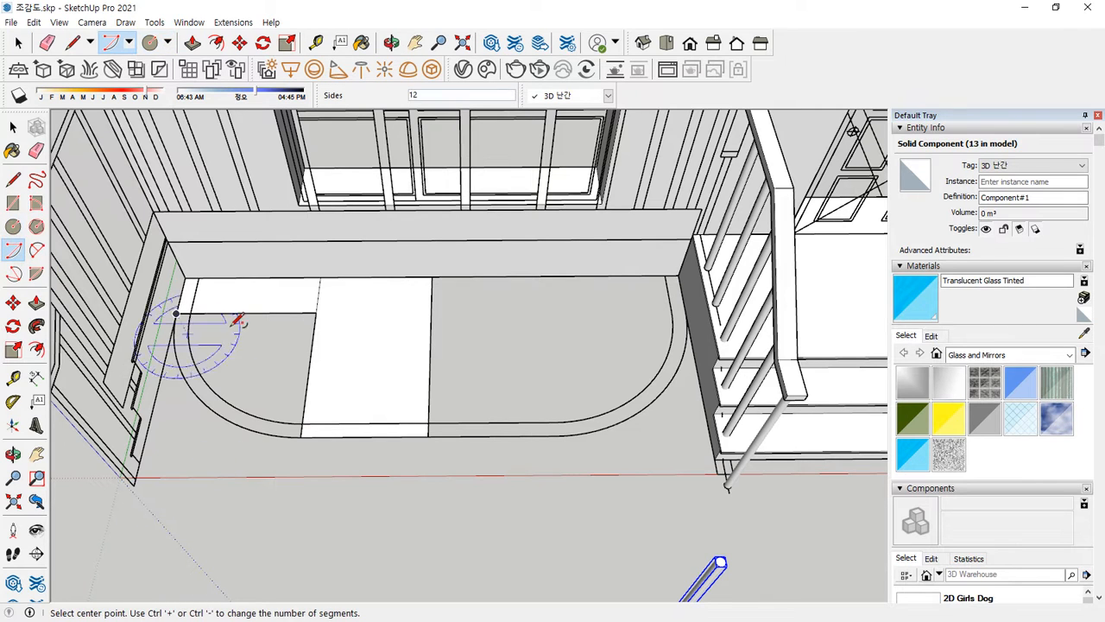
left_click(316, 313)
left_click(300, 436)
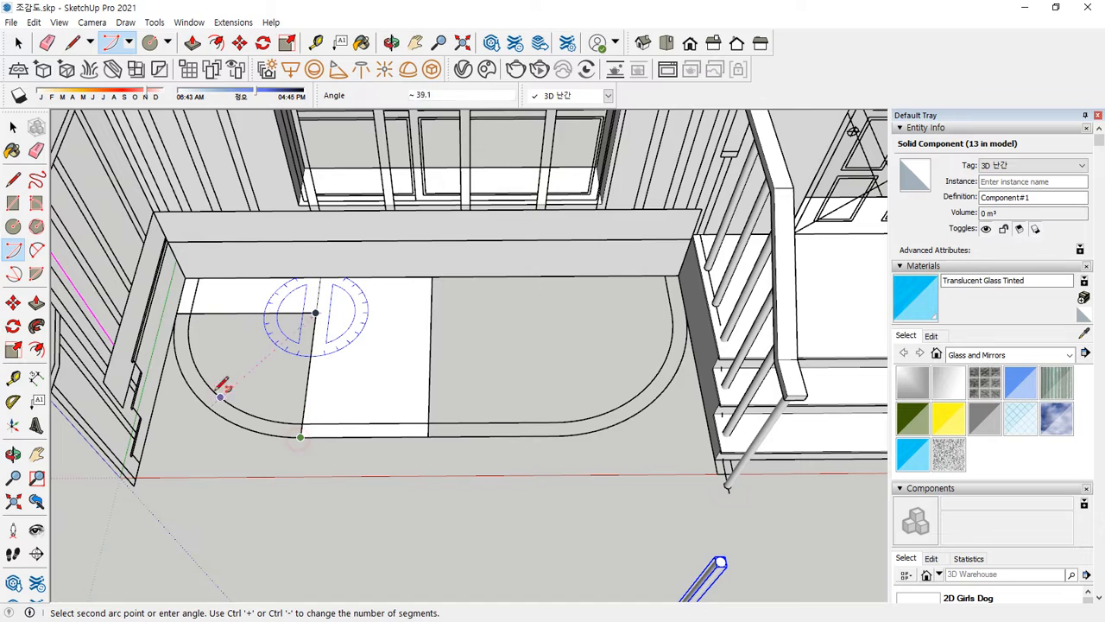
left_click(177, 313)
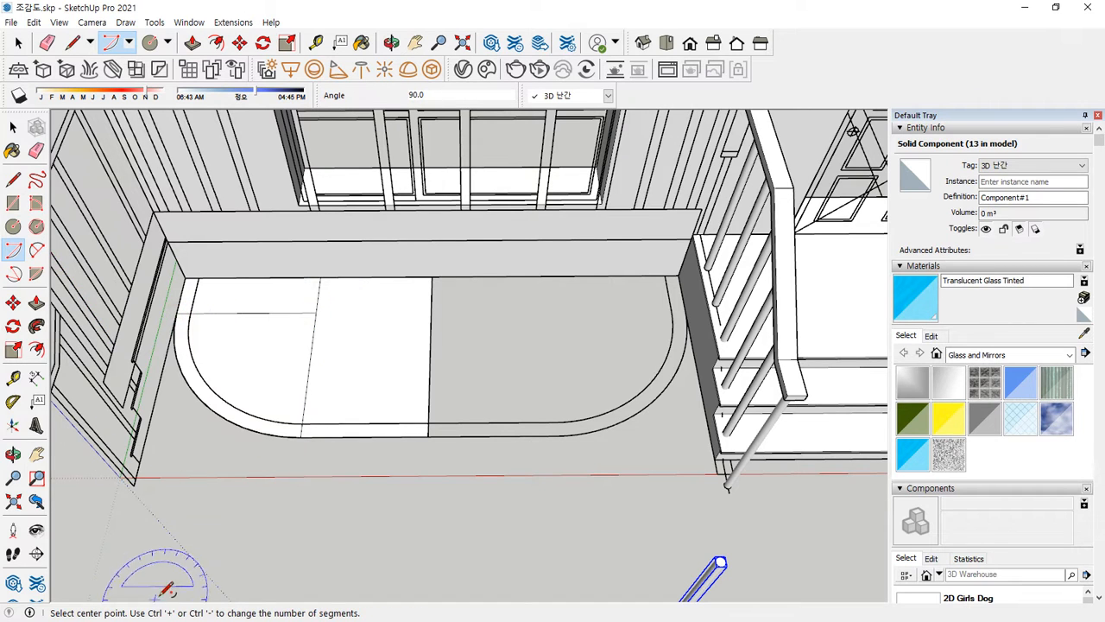
key("e")
left_click_drag(318, 313, 299, 440)
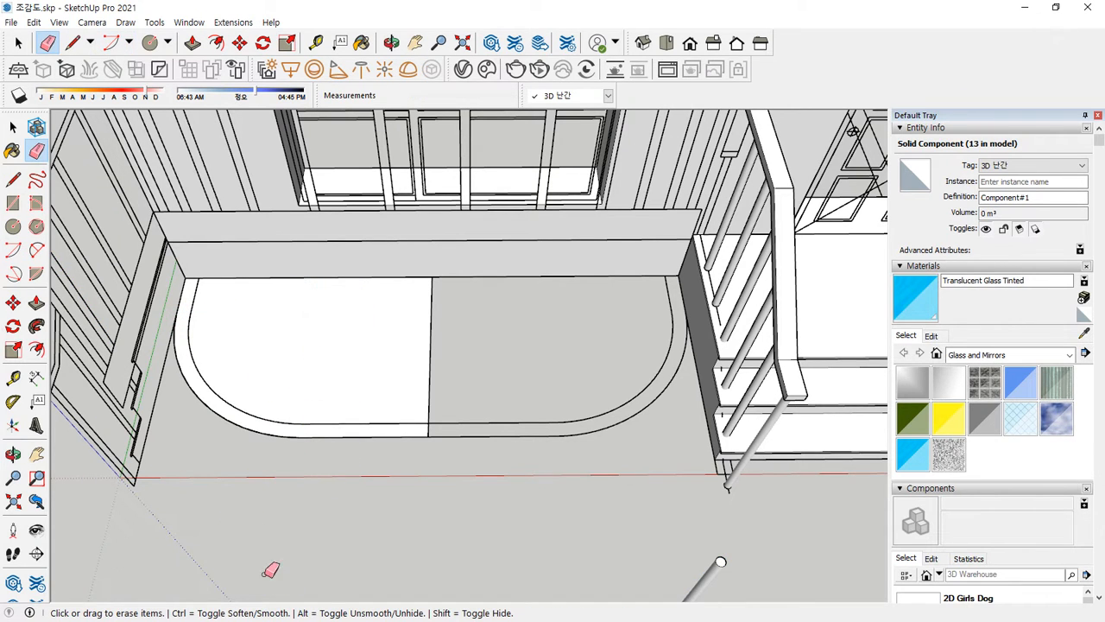
Draw 1325 × 825 mm and 1000 × 325 mm rectangles over the right half of the outline, reaching both ends of its outer arc.
middle_click_drag(504, 339, 469, 338, "shift")
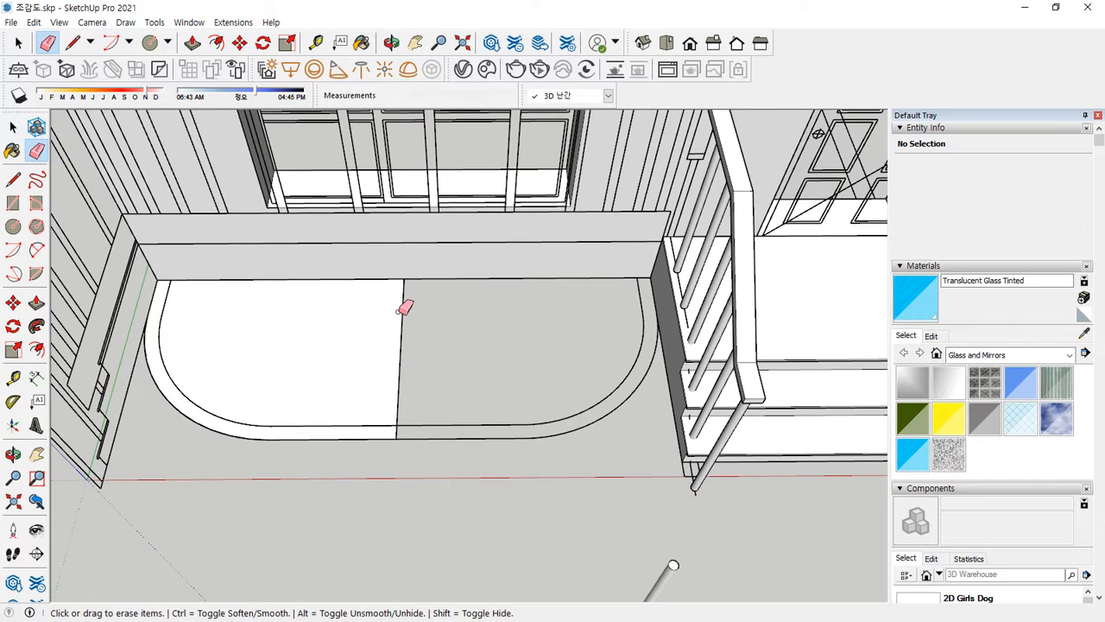
key("r")
left_click(404, 277)
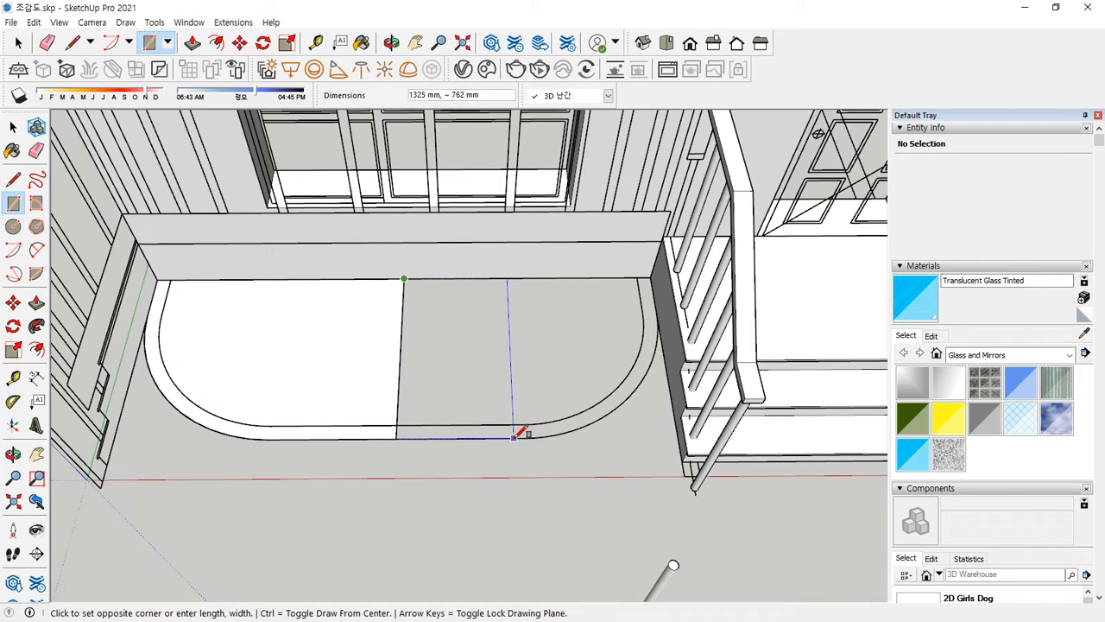
left_click(524, 437)
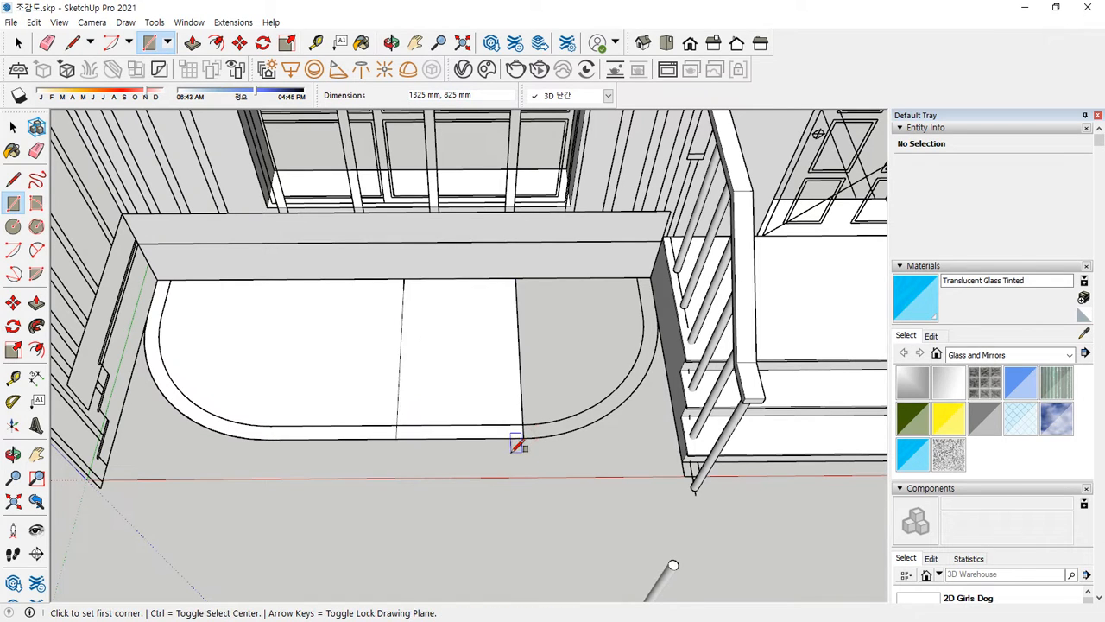
left_click(516, 278)
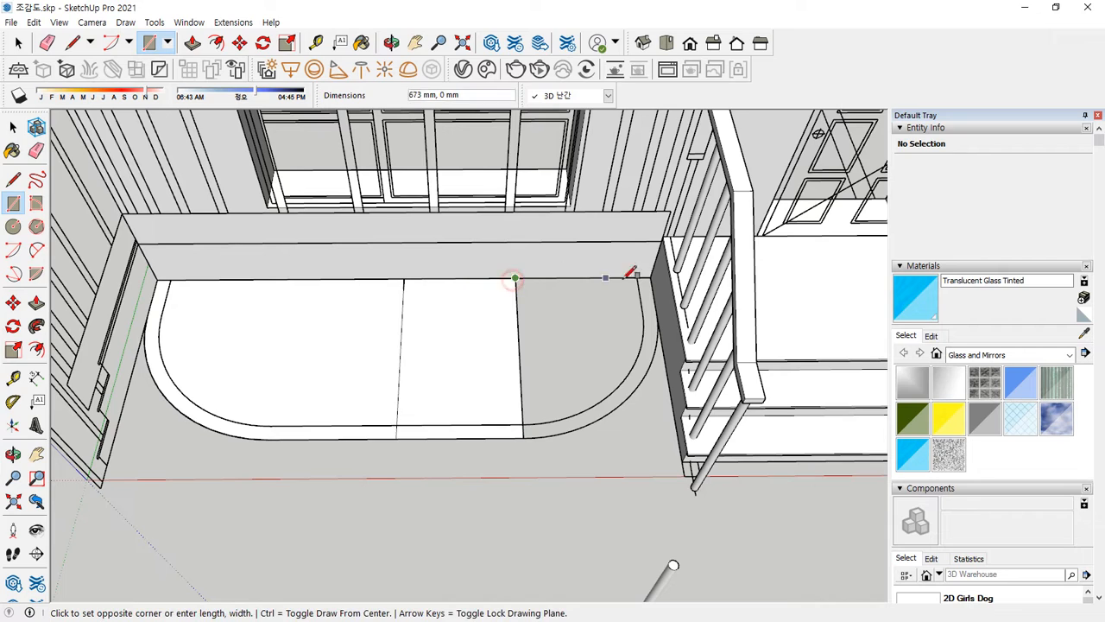
left_click(656, 312)
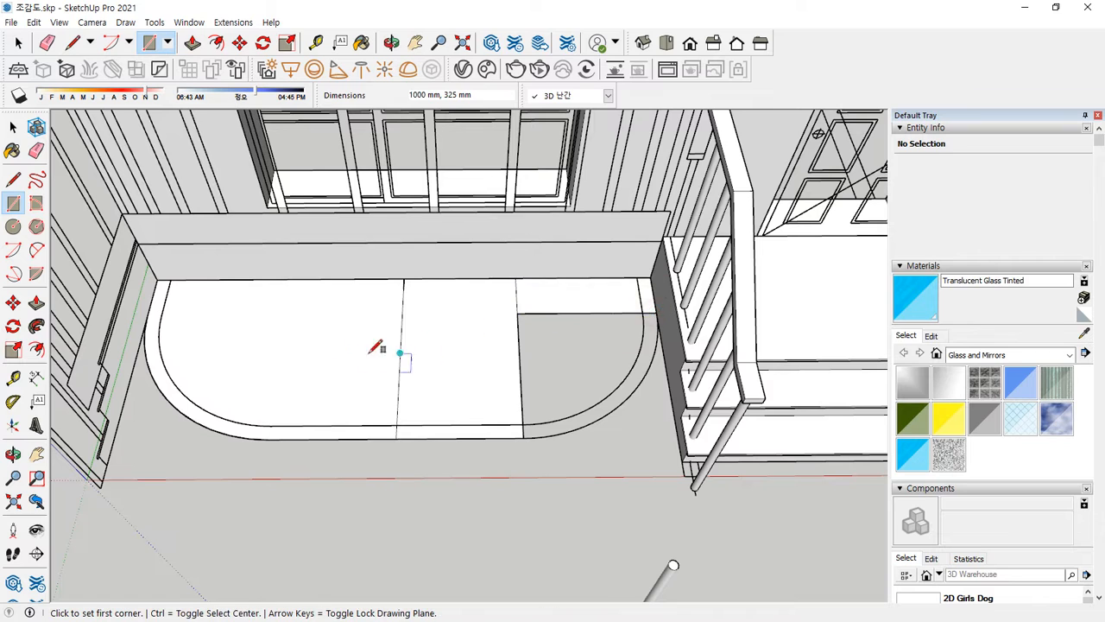
Draw the right corner arc centred where the two right-hand rectangles meet, following the outer plan outline.
left_click(13, 251)
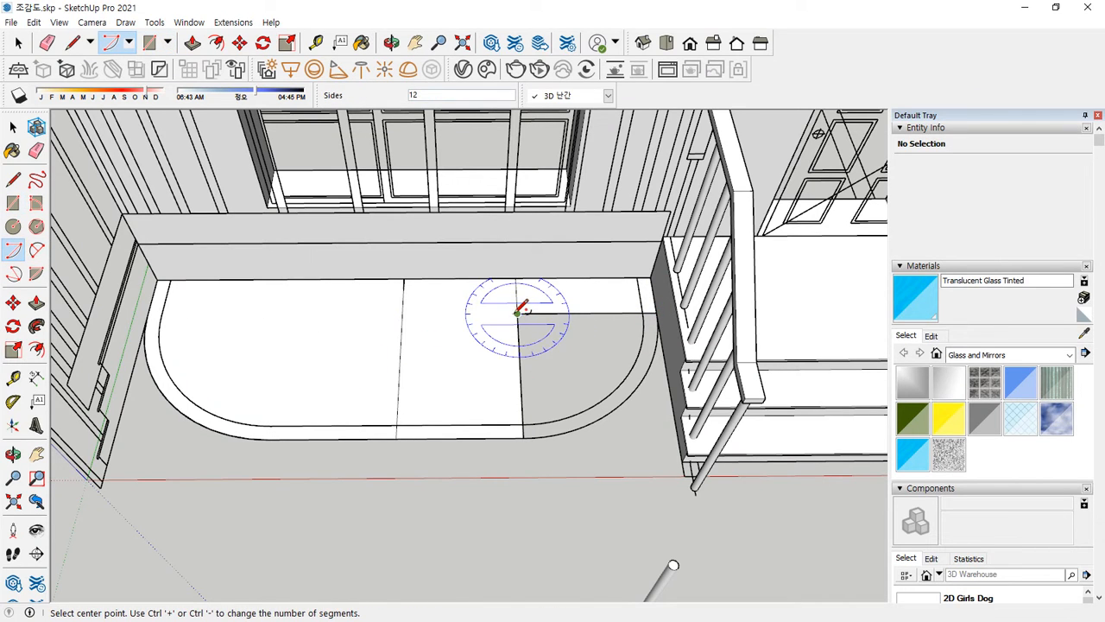
left_click(516, 313)
left_click(522, 438)
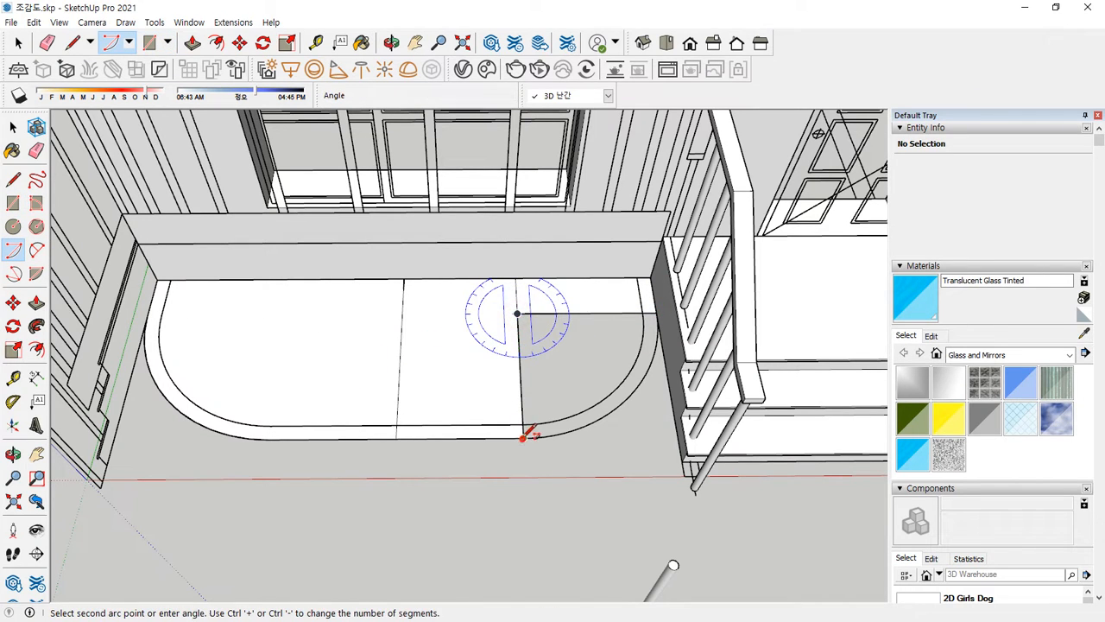
left_click(656, 313)
Erase all the dividing edges inside the rounded shape to leave a single face.
key("e")
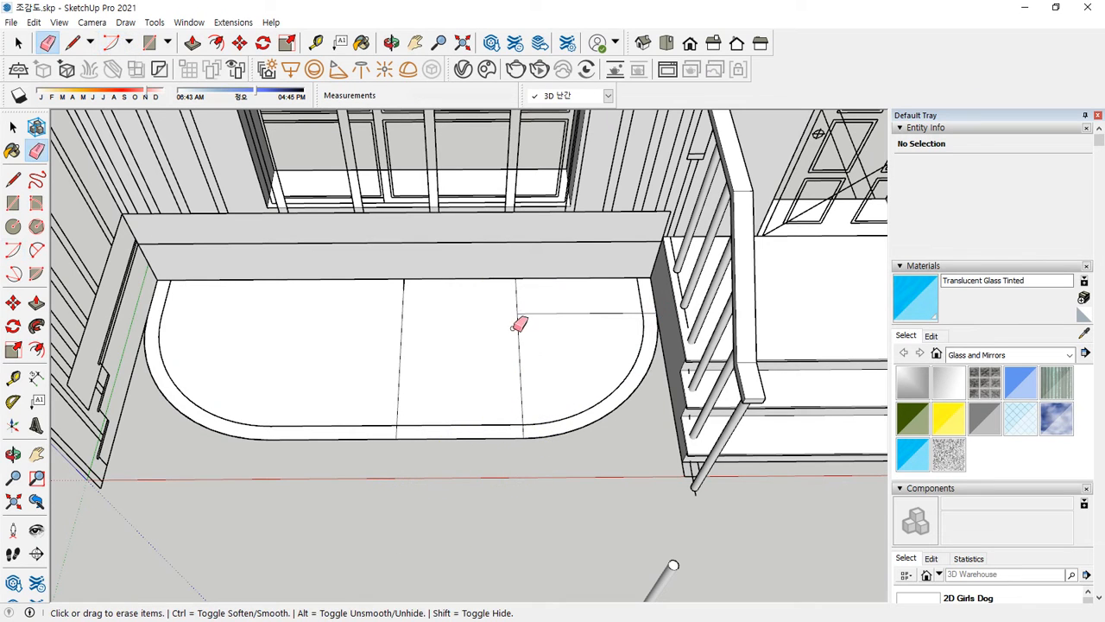
left_click_drag(516, 321, 518, 316)
mouse_move(423, 362)
left_mouse_down()
mouse_move(397, 358)
mouse_move(453, 397)
left_mouse_up()
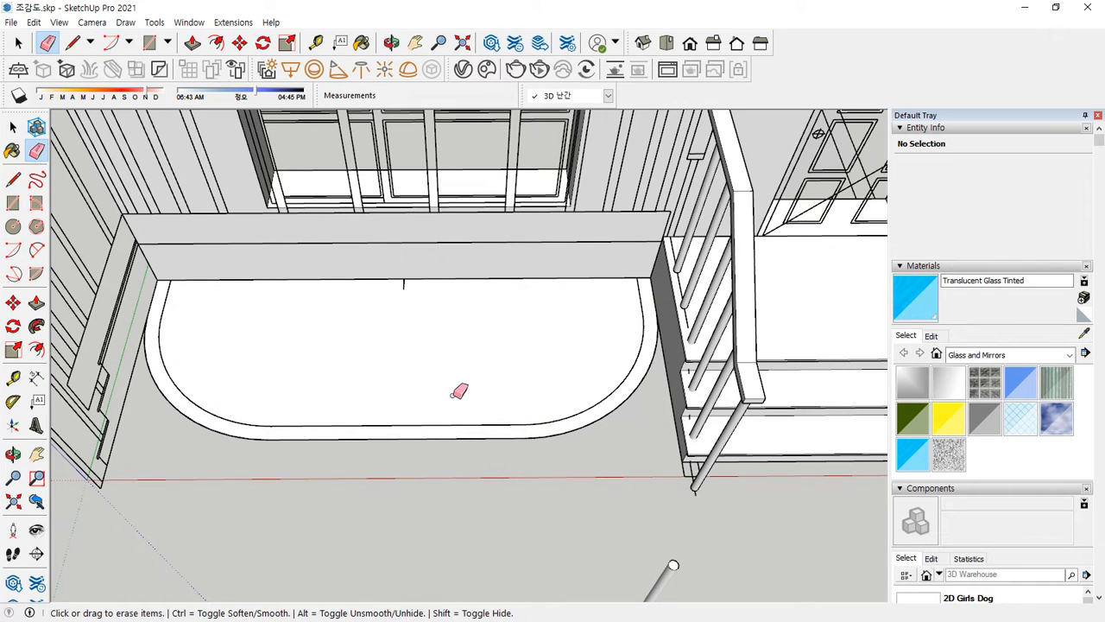
Offset the shape's outer edges 100 mm inward, leaving out the straight edge along the wall.
key("space")
double_click(454, 432)
scroll(454, 431, "up", 3)
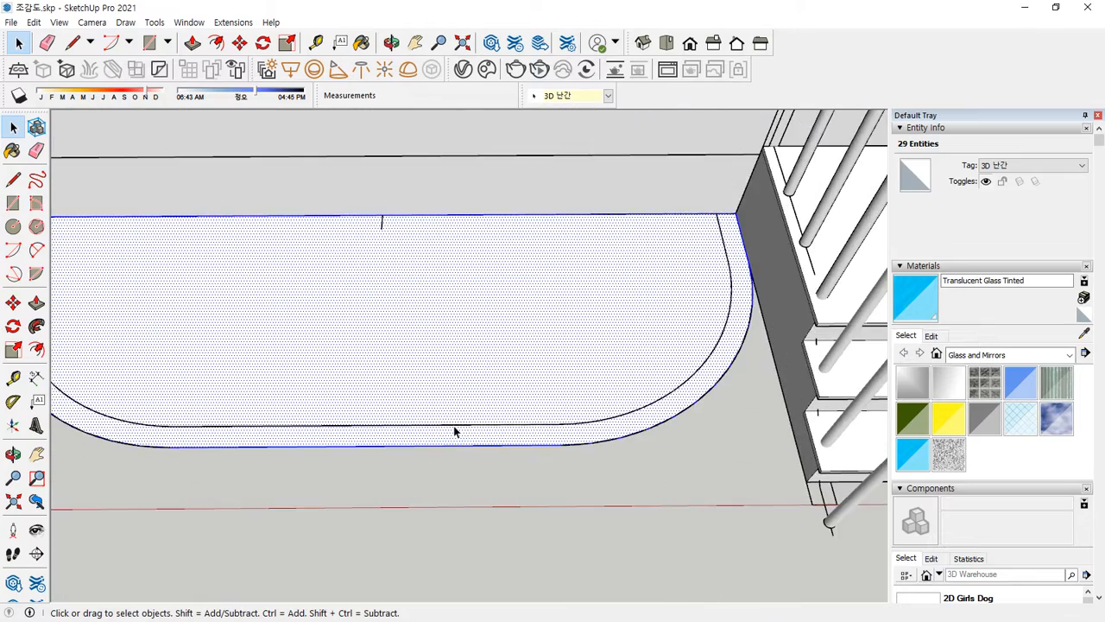
mouse_move(454, 431)
middle_mouse_down()
mouse_move(287, 310)
mouse_move(360, 350)
middle_mouse_up()
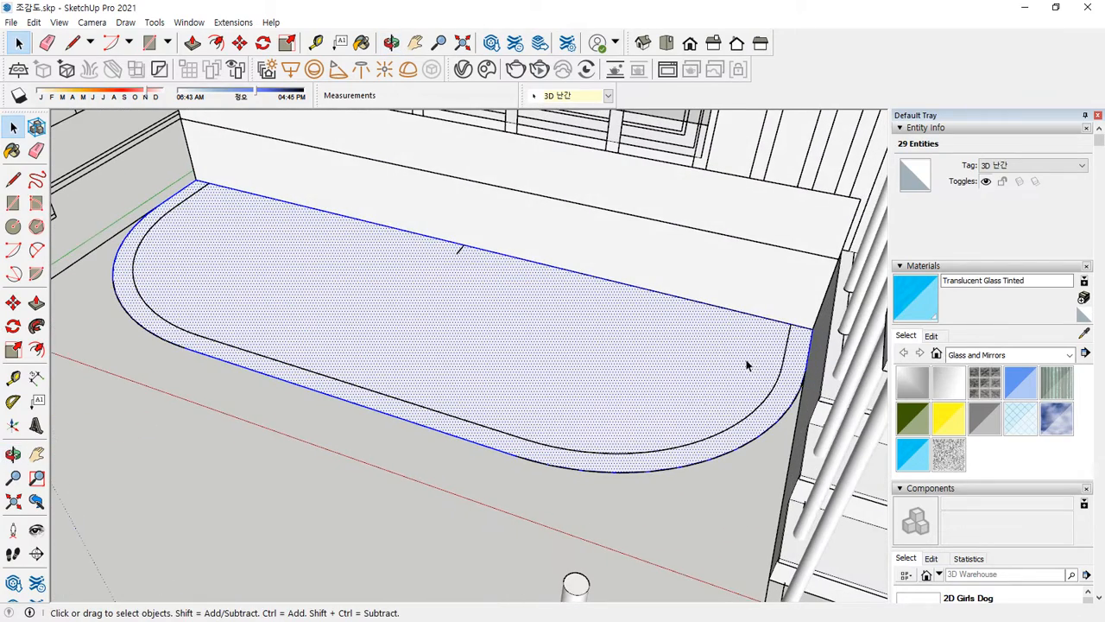
left_click(187, 429)
double_click(474, 356)
left_click_drag(507, 273, 509, 246)
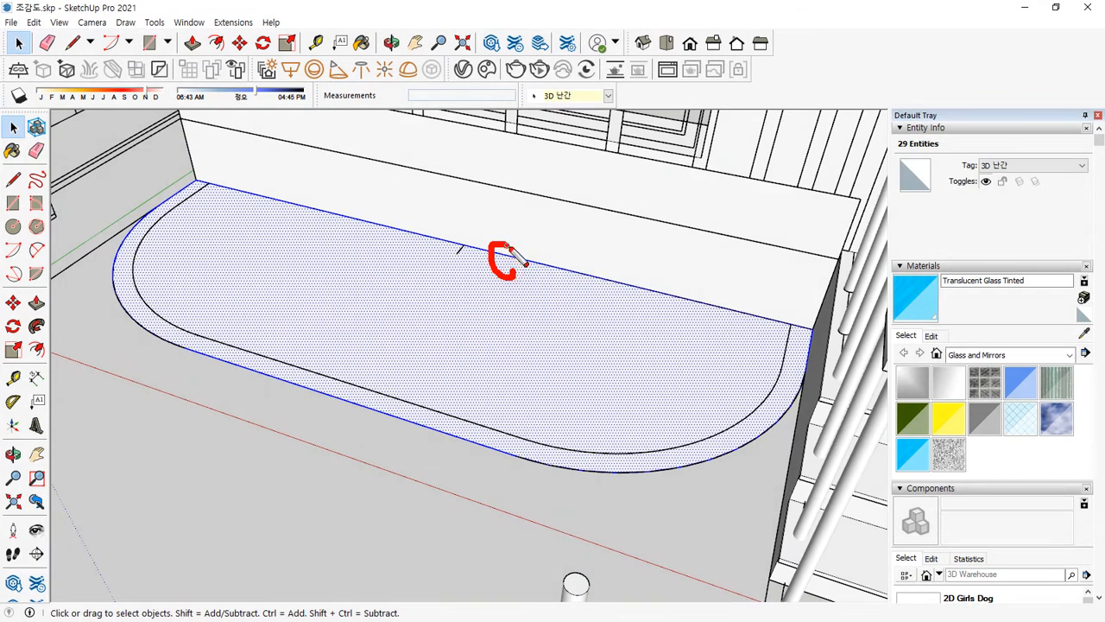
key("Escape")
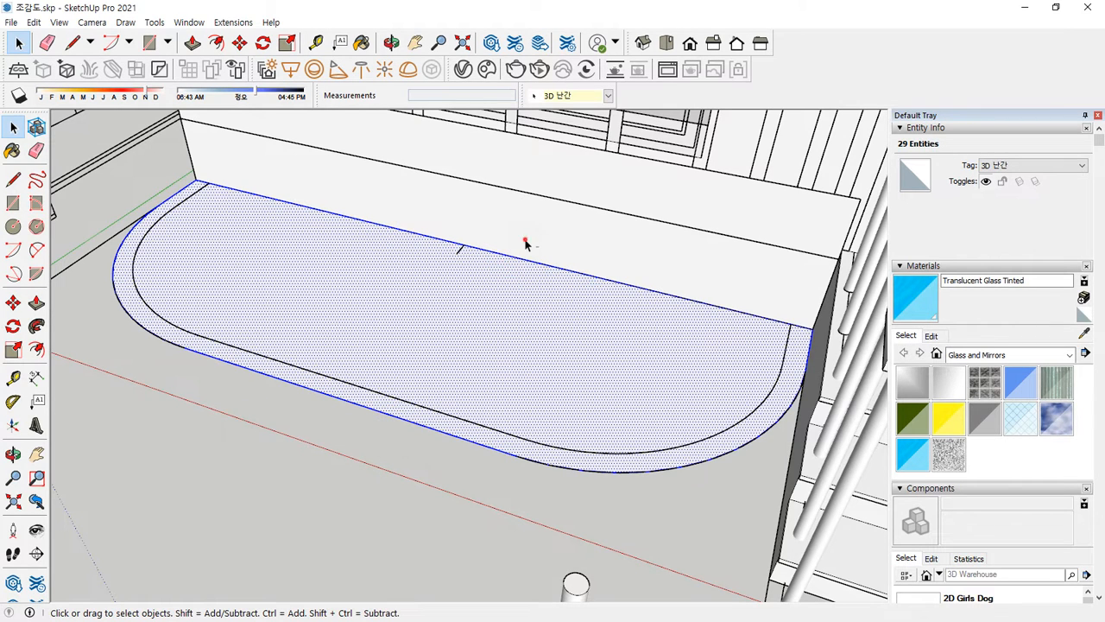
left_click(456, 288, "shift")
key("f")
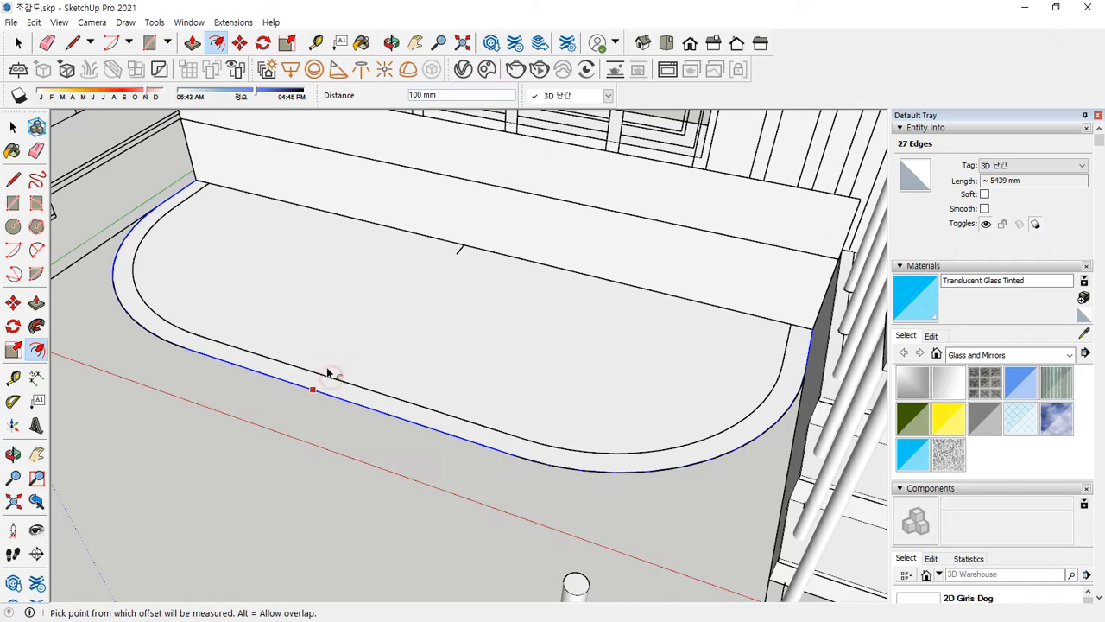
Check whether the offset splits the rounded shape into a separate border strip and inner face.
key("space")
left_click(353, 307)
left_click(320, 382)
middle_click_drag(291, 392, 352, 389)
left_click(341, 323)
left_click(328, 358)
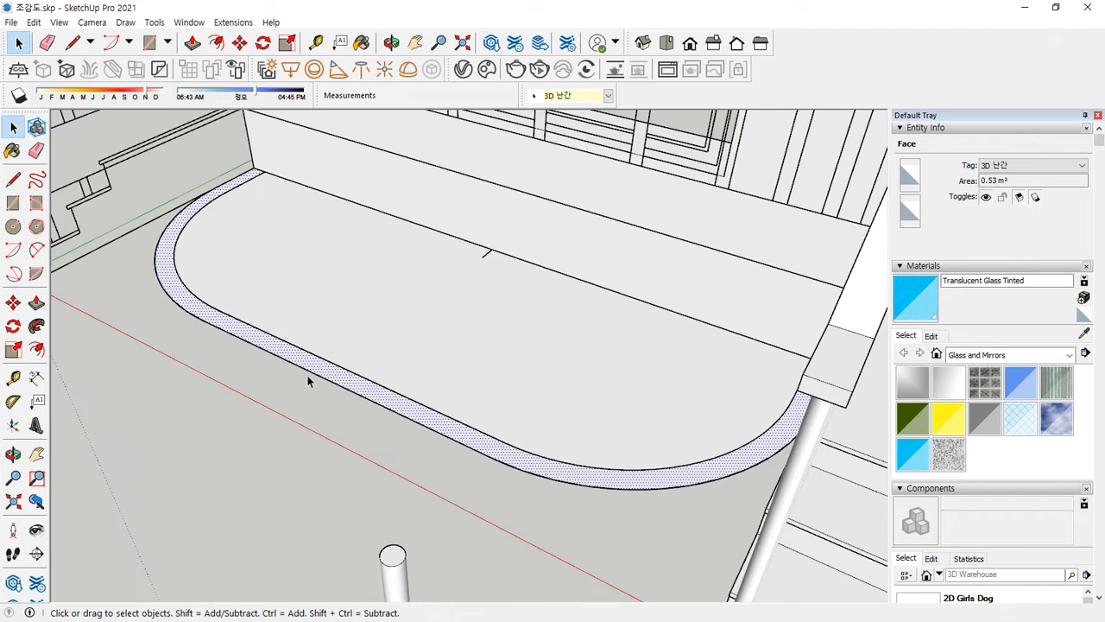
left_click(291, 390)
Push/Pull the curved border strip up 300 mm.
middle_click_drag(458, 467, 463, 464)
key("p")
left_click(446, 432)
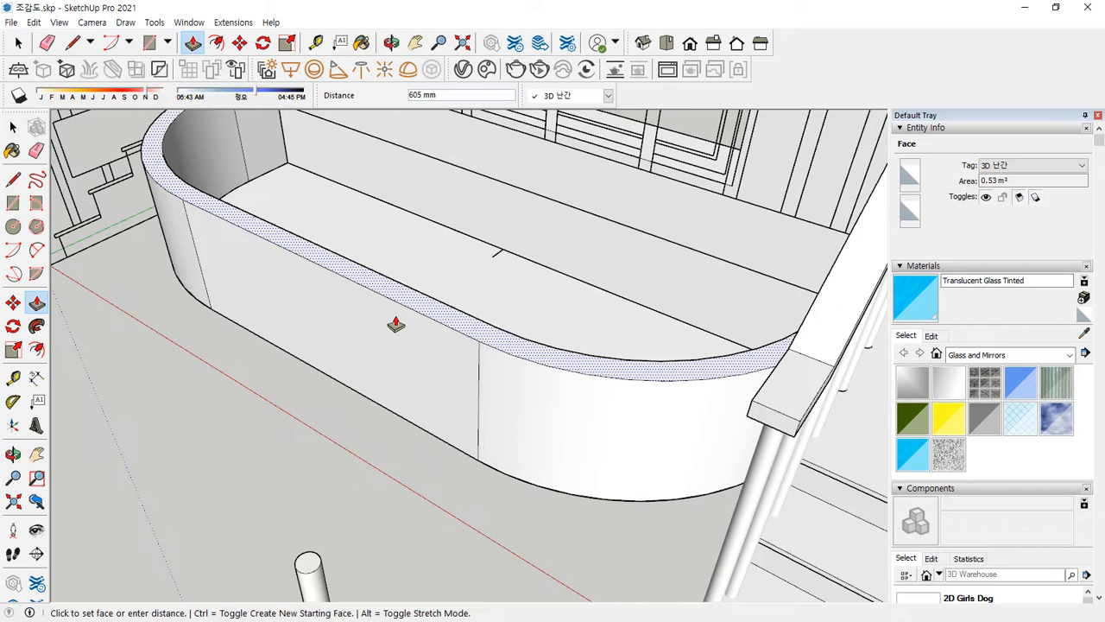
key("Return")
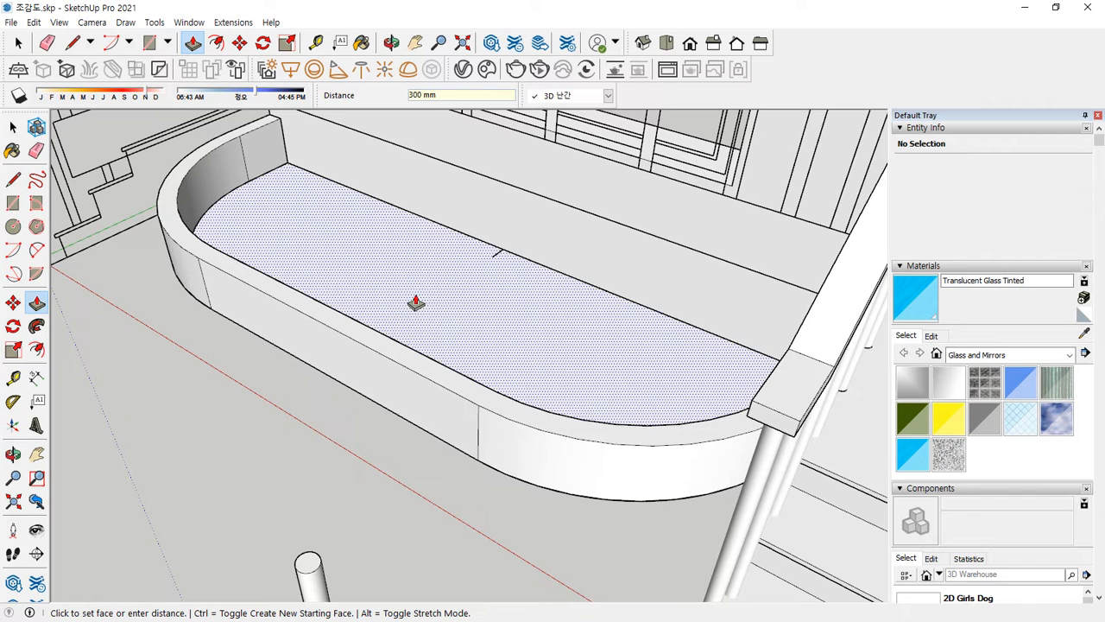
Raise the inner face within the curved border in two successive Push/Pull operations, keeping it below the rim.
left_click(417, 289)
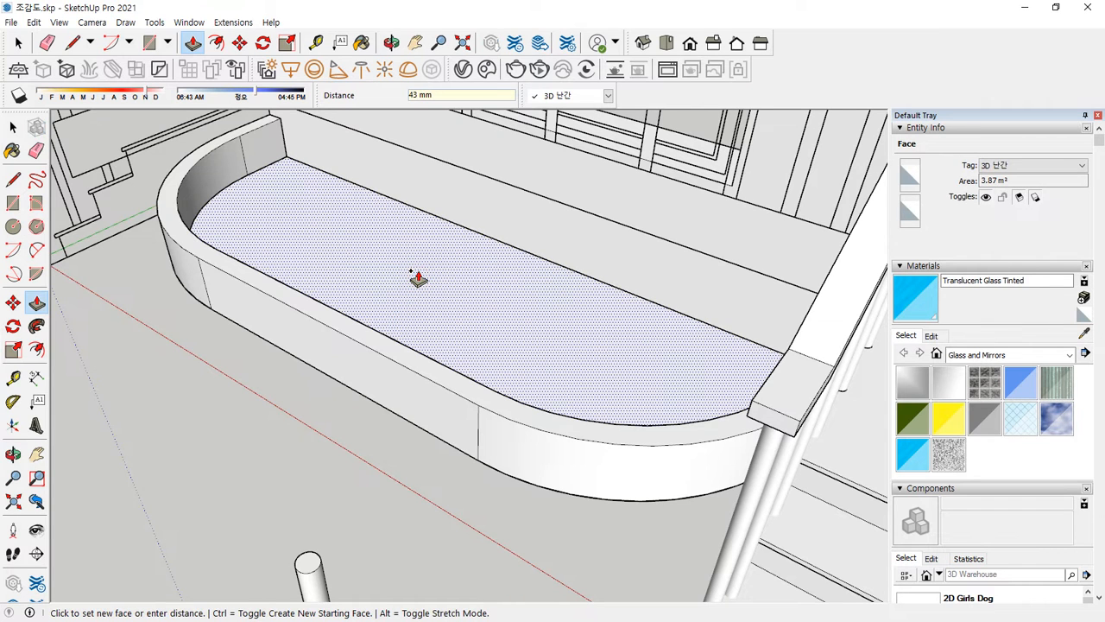
key("Return")
left_click(417, 271)
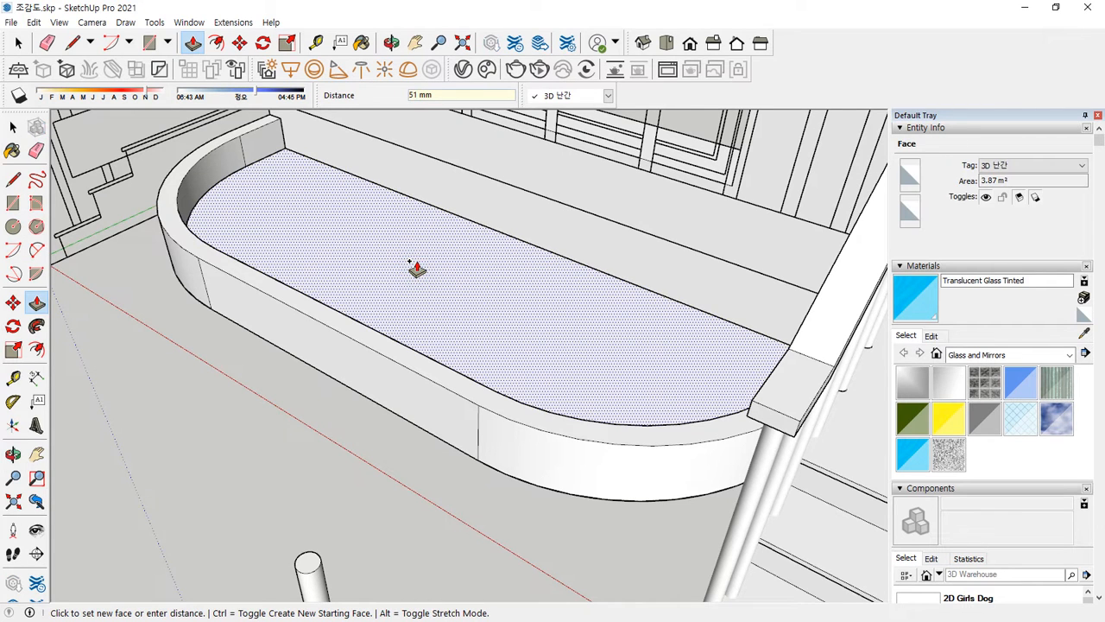
key("Return")
key("space")
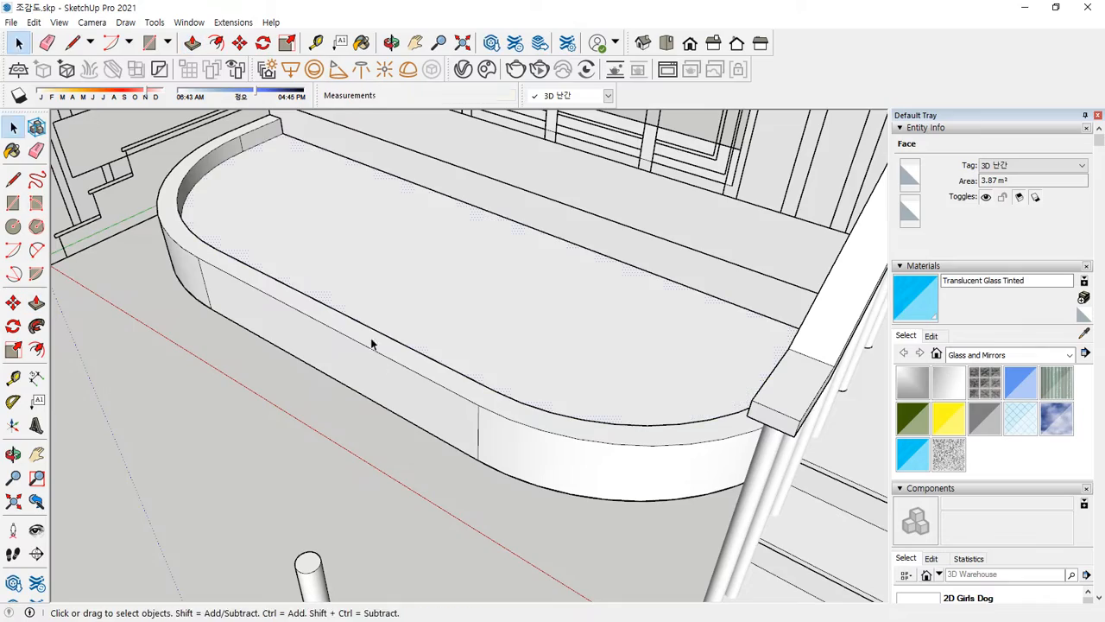
Draw a 100 mm line closing the border's underside at its wall end, and delete the straight bottom edge along the wall.
middle_click_drag(371, 341, 567, 226)
mouse_move(502, 178)
middle_mouse_down()
mouse_move(530, 135)
mouse_move(547, 164)
mouse_move(543, 191)
middle_mouse_up()
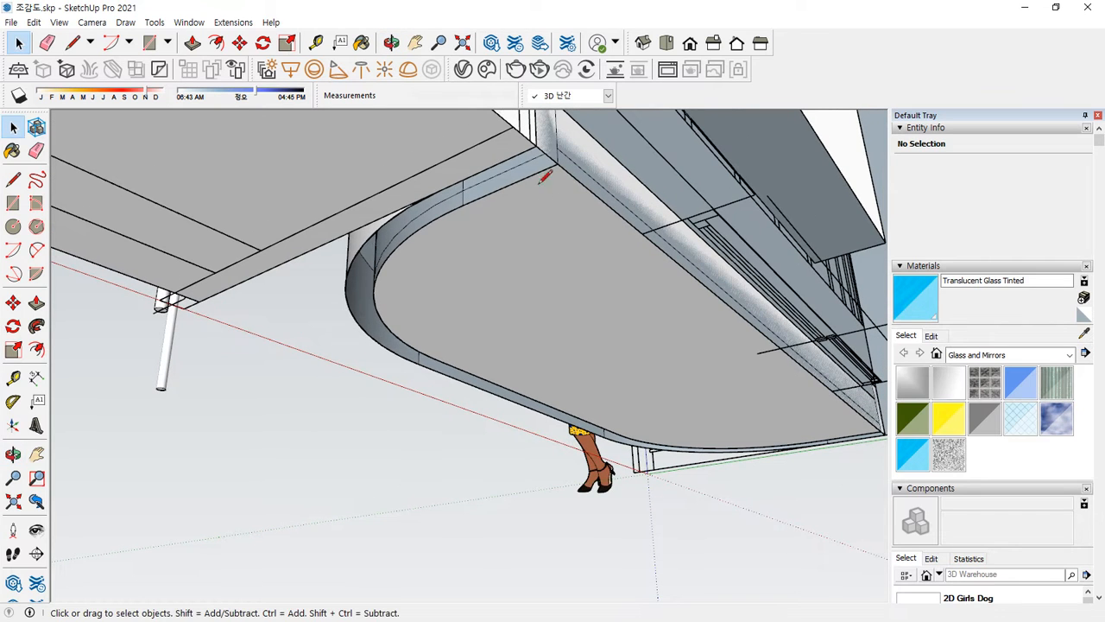
key("l")
left_click(537, 141)
left_click(557, 156)
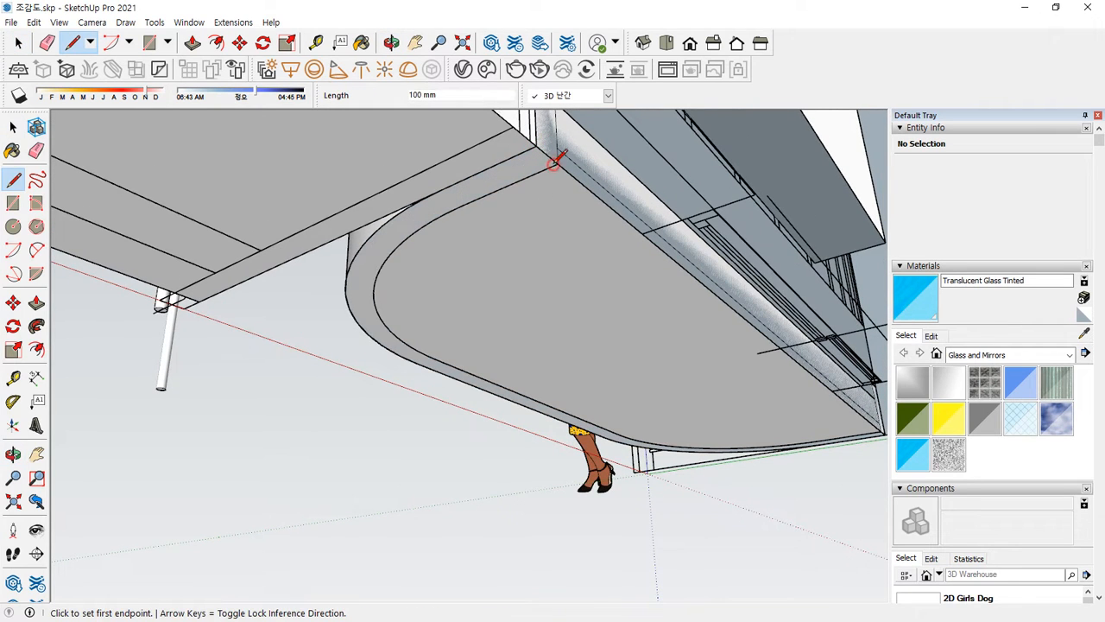
key("space")
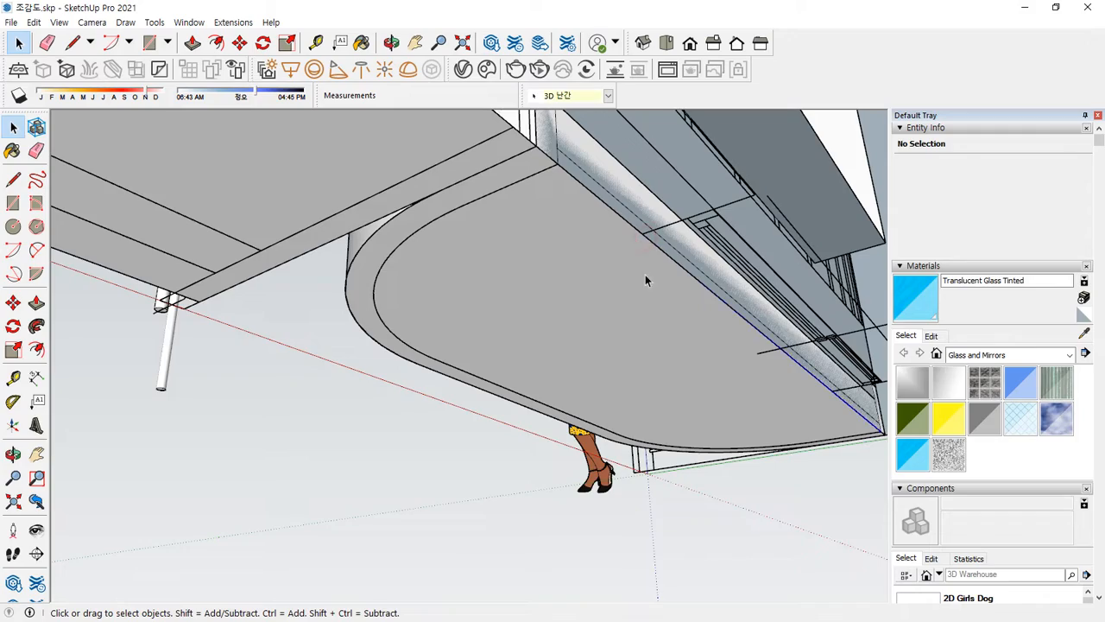
key("Delete")
Select all the connected geometry of the raised bed and make it a group.
middle_click_drag(569, 281, 406, 356)
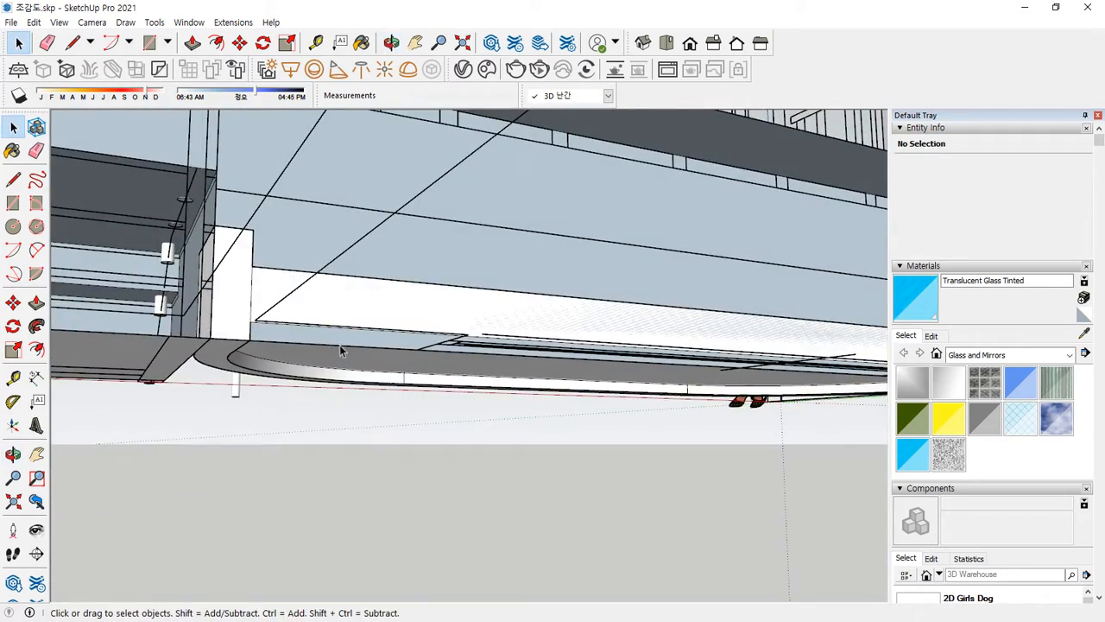
middle_click_drag(339, 345, 237, 264)
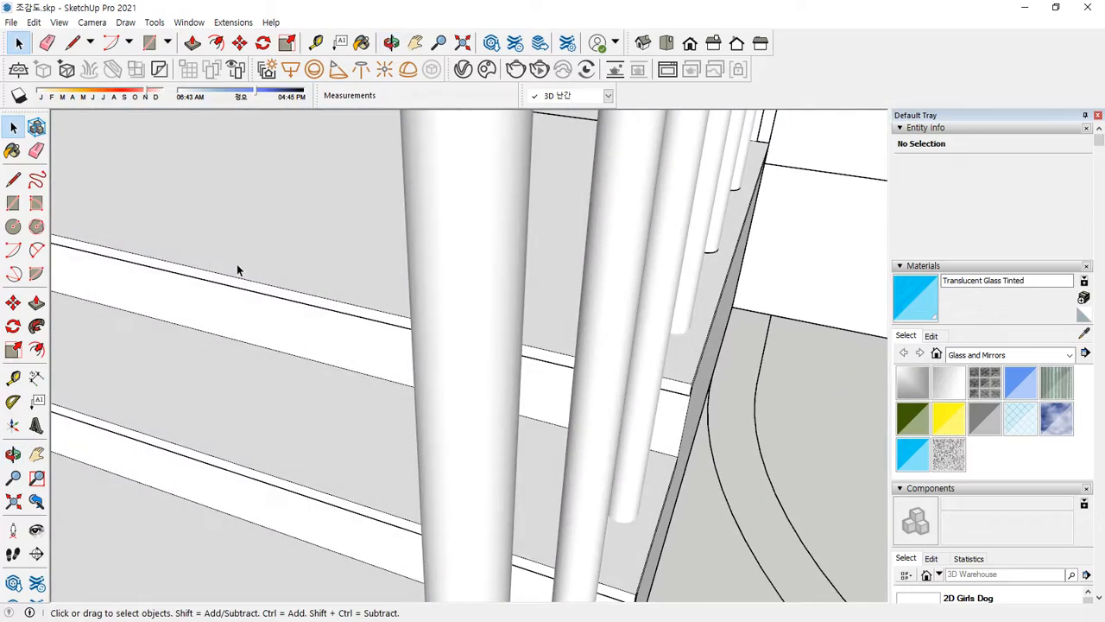
key("shift+z")
scroll(317, 385, "up", 12)
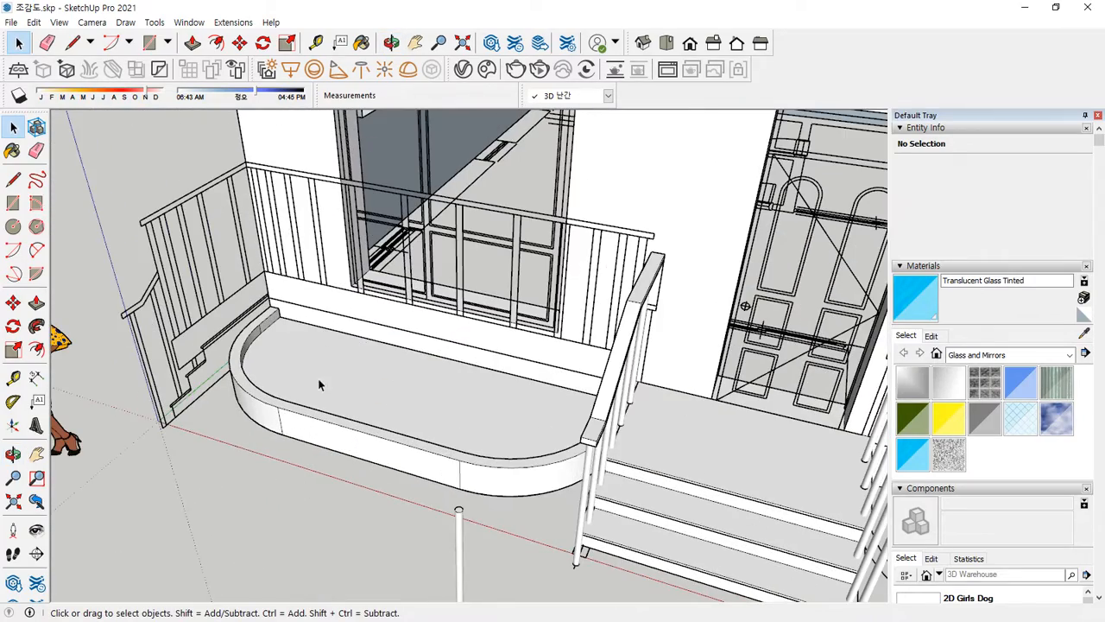
triple_click(318, 378)
middle_click_drag(317, 378, 445, 397)
right_click(445, 397)
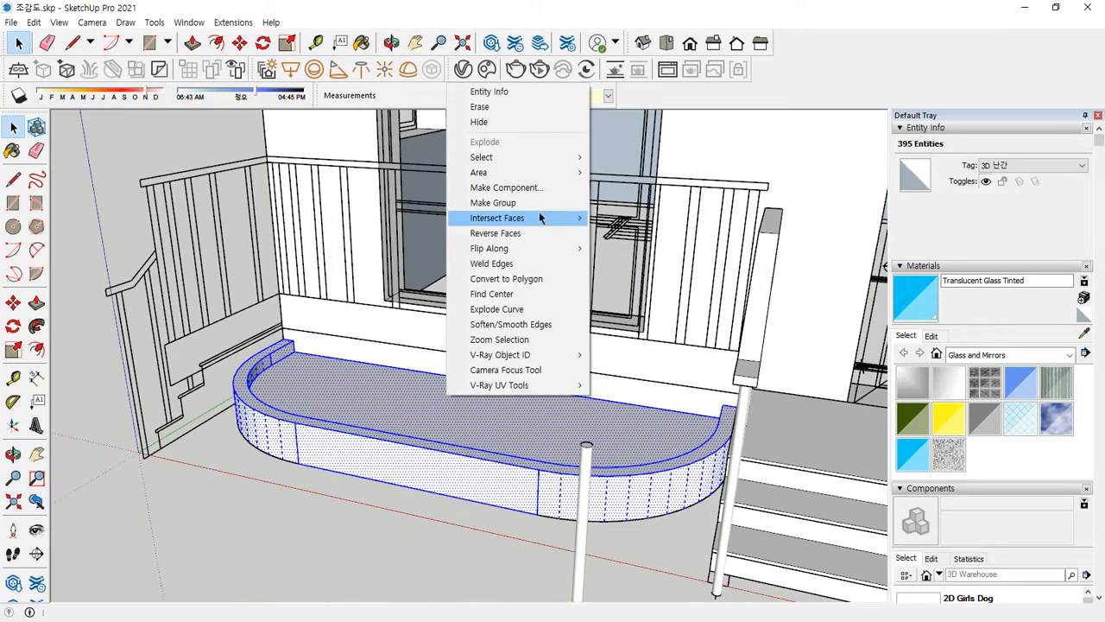
left_click(536, 206)
Move the bed group straight up 400 mm from its rear wall corner to the endpoint on the 정면.dwg elevation, then deselect it.
middle_click_drag(439, 437, 401, 471)
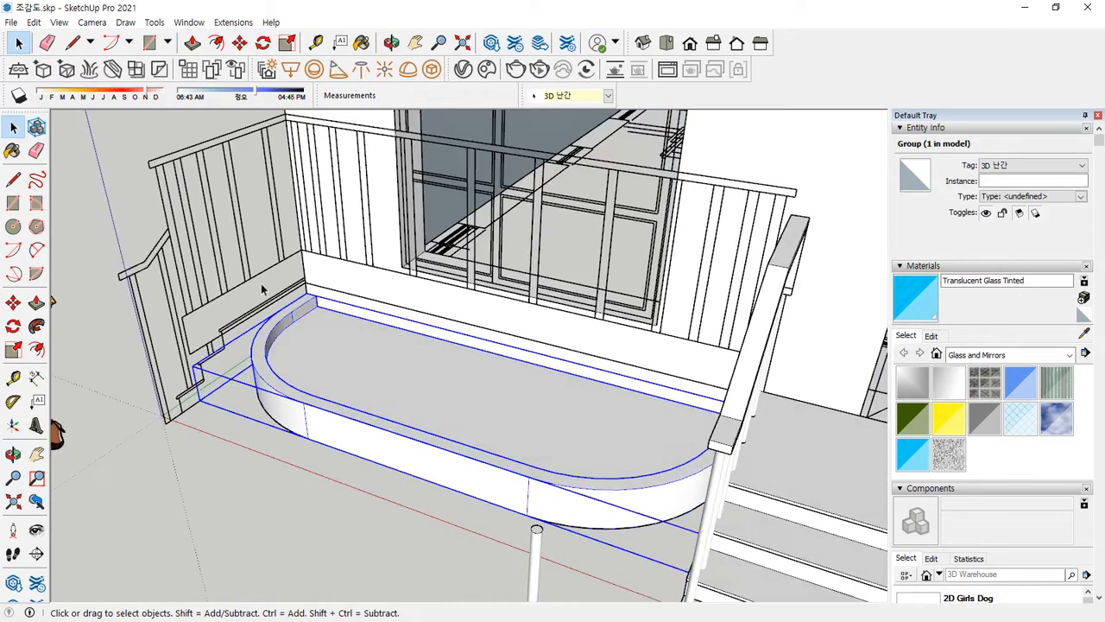
scroll(323, 308, "up", 4)
scroll(324, 312, "up", 2)
key("m")
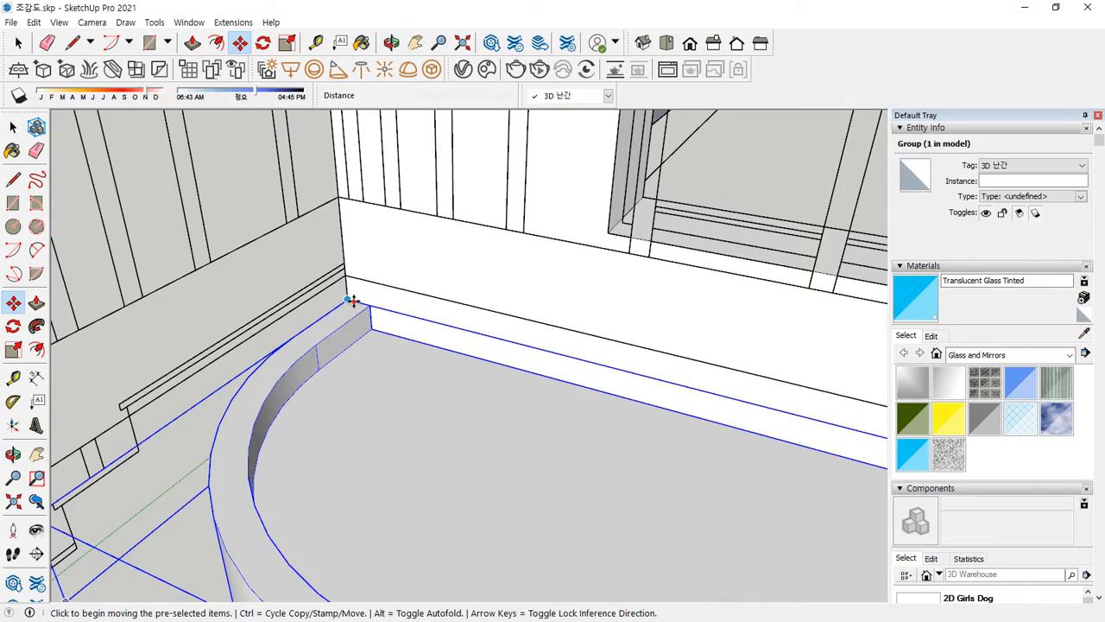
left_click(347, 300)
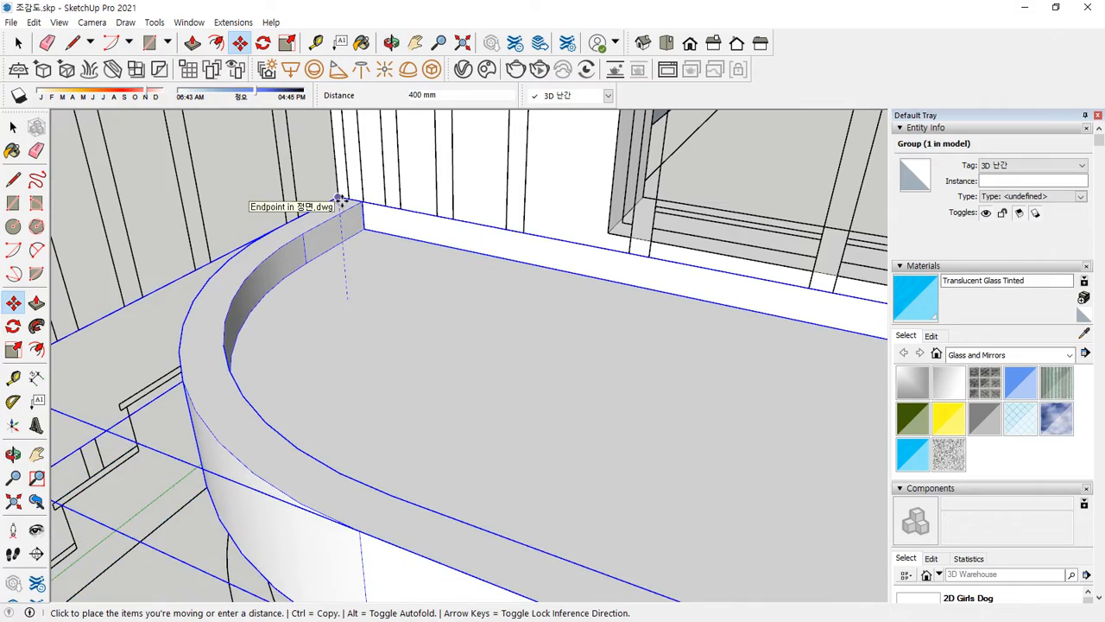
left_click(340, 202)
middle_click_drag(340, 202, 299, 336)
scroll(299, 335, "down", 4)
key("space")
left_click(301, 494)
Copy the top face of the curved border from inside the bed group, leaving the group closed.
middle_click_drag(385, 513, 499, 513)
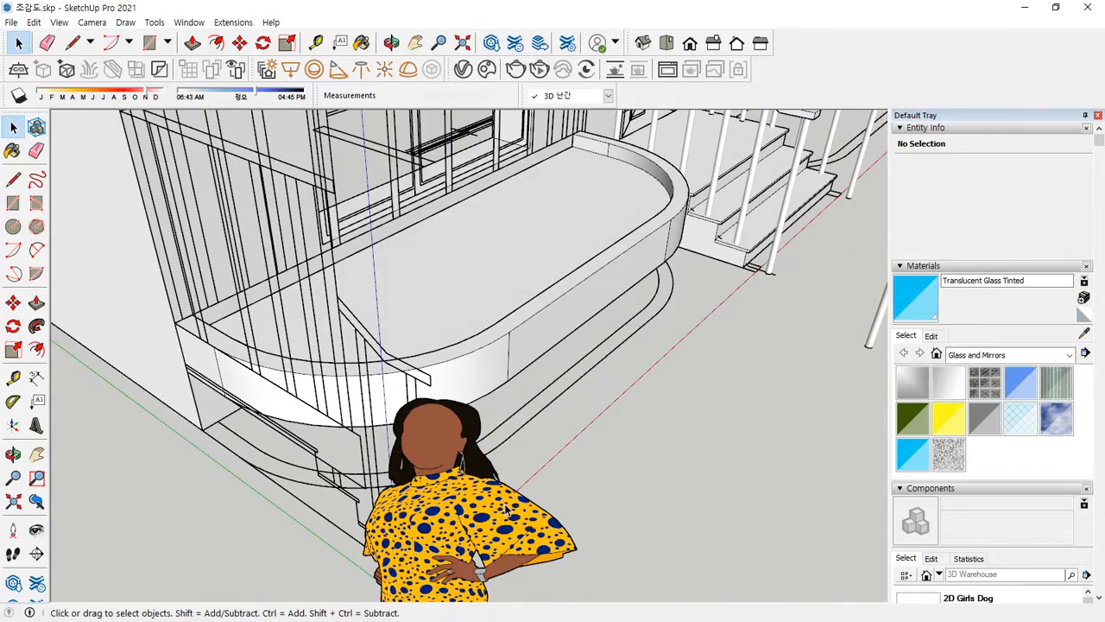
middle_click_drag(618, 209, 395, 328)
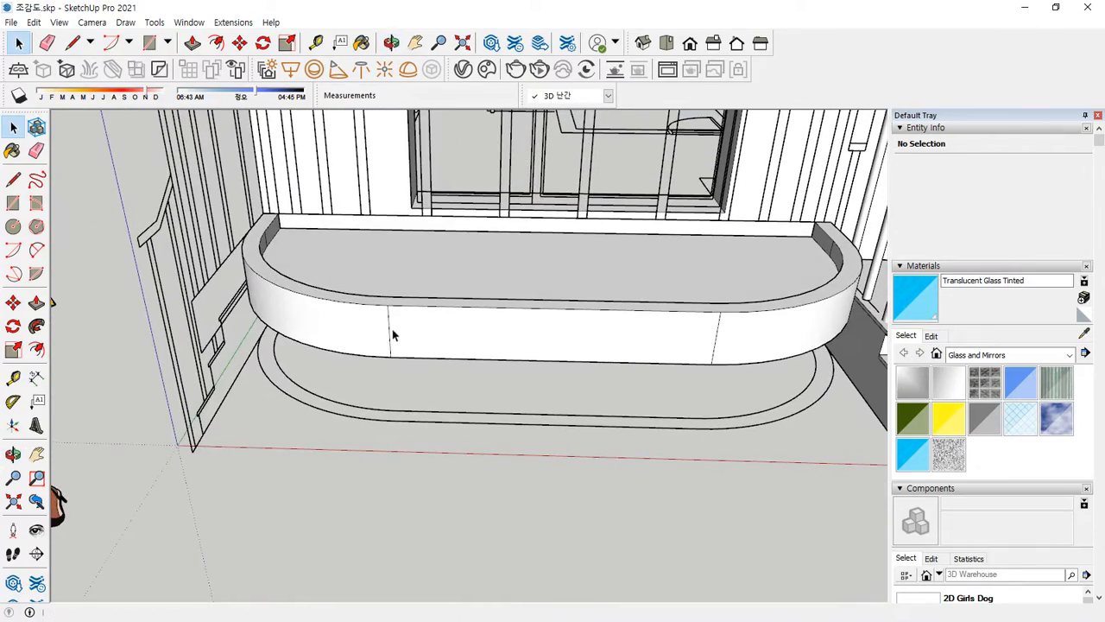
middle_click_drag(266, 273, 249, 176)
double_click(168, 401)
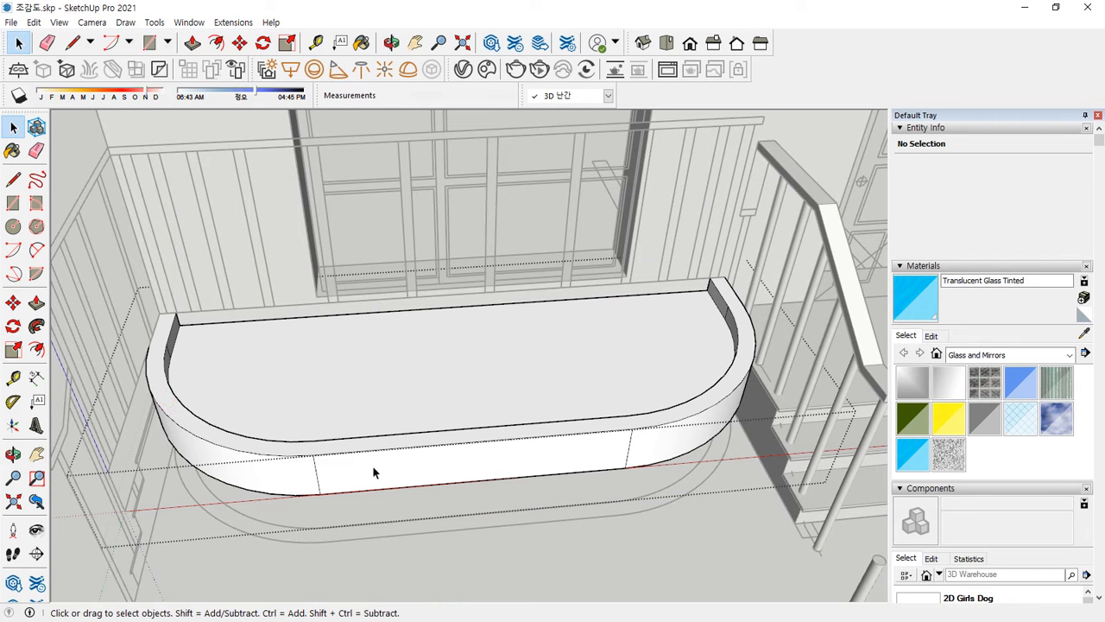
left_click(400, 562)
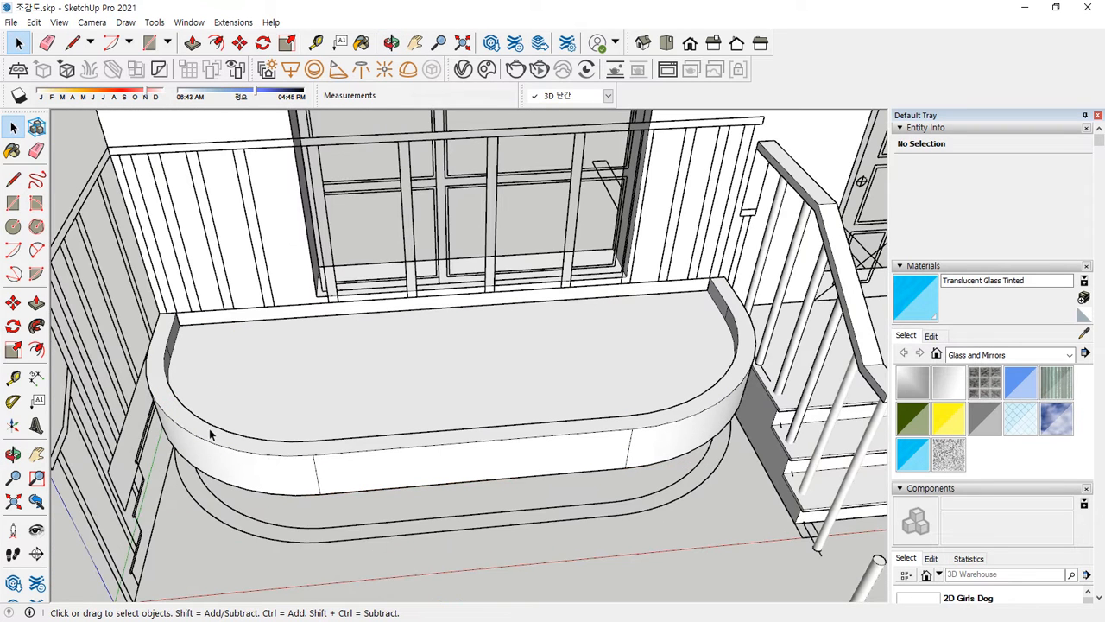
double_click(209, 432)
left_click(205, 436)
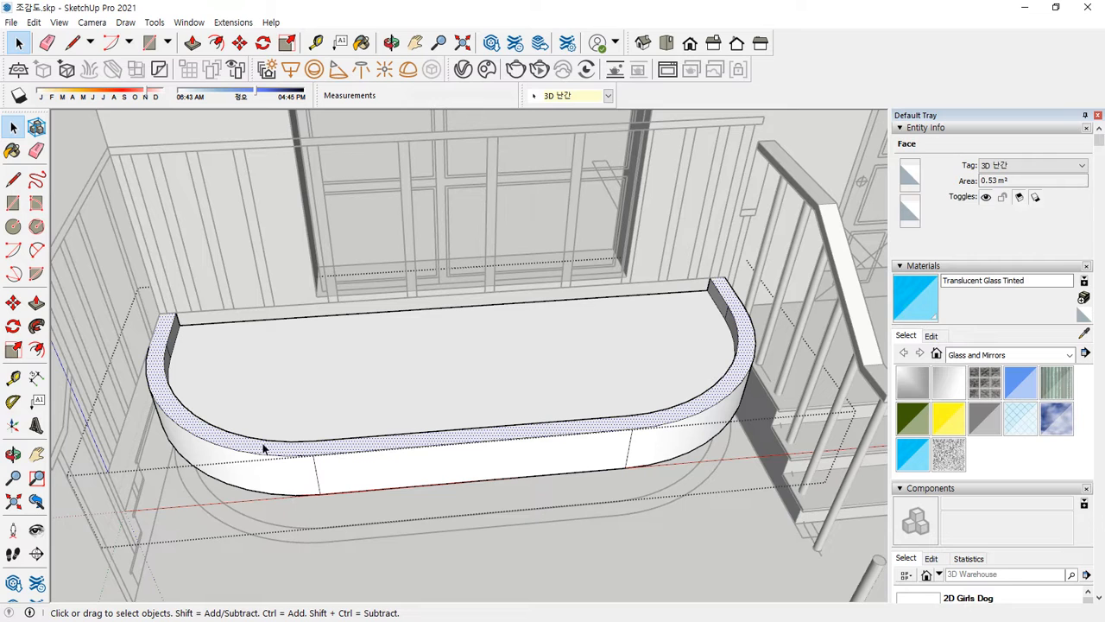
left_click(522, 569)
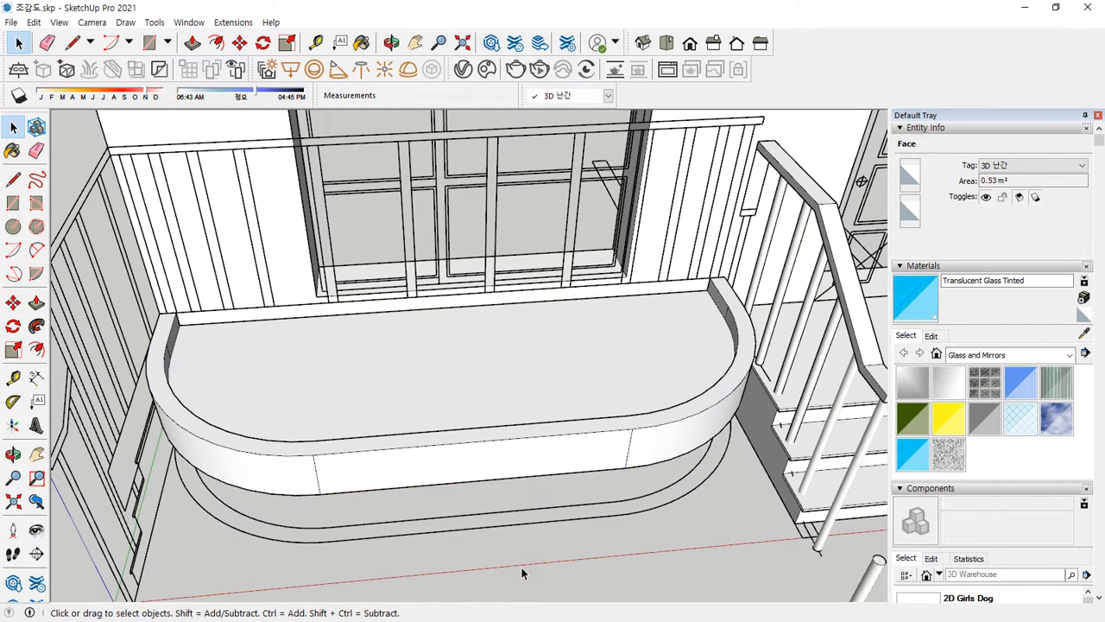
Paste the copied border face outside the group and align it with the bed's wall corner, raised to the elevation's top railing corner.
key("ctrl+v")
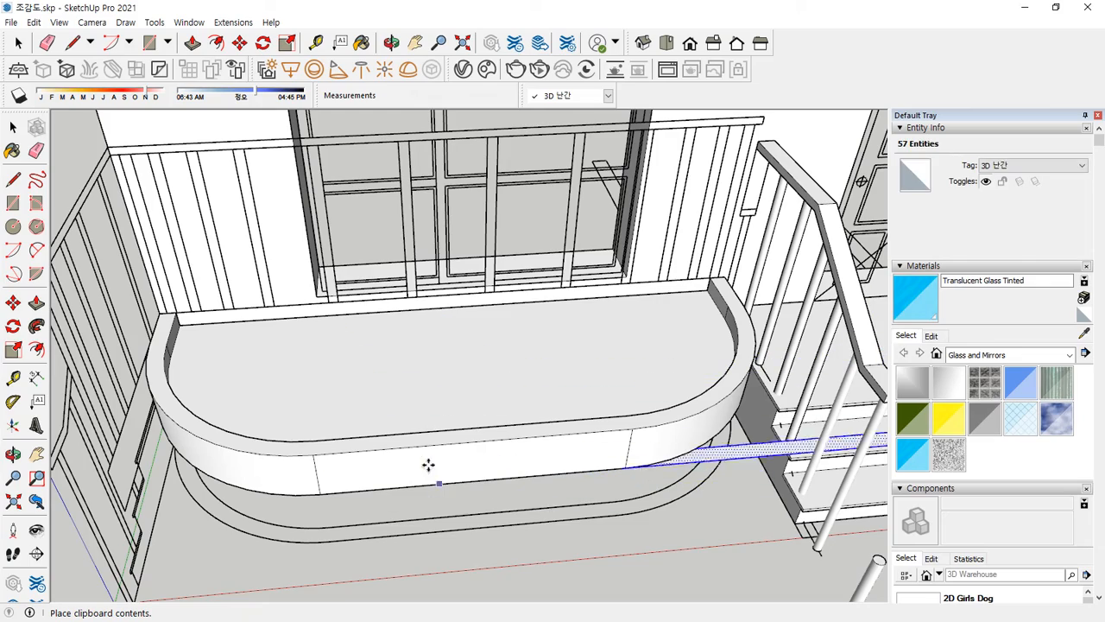
left_click(412, 446)
scroll(397, 301, "up", 3)
left_click(401, 296)
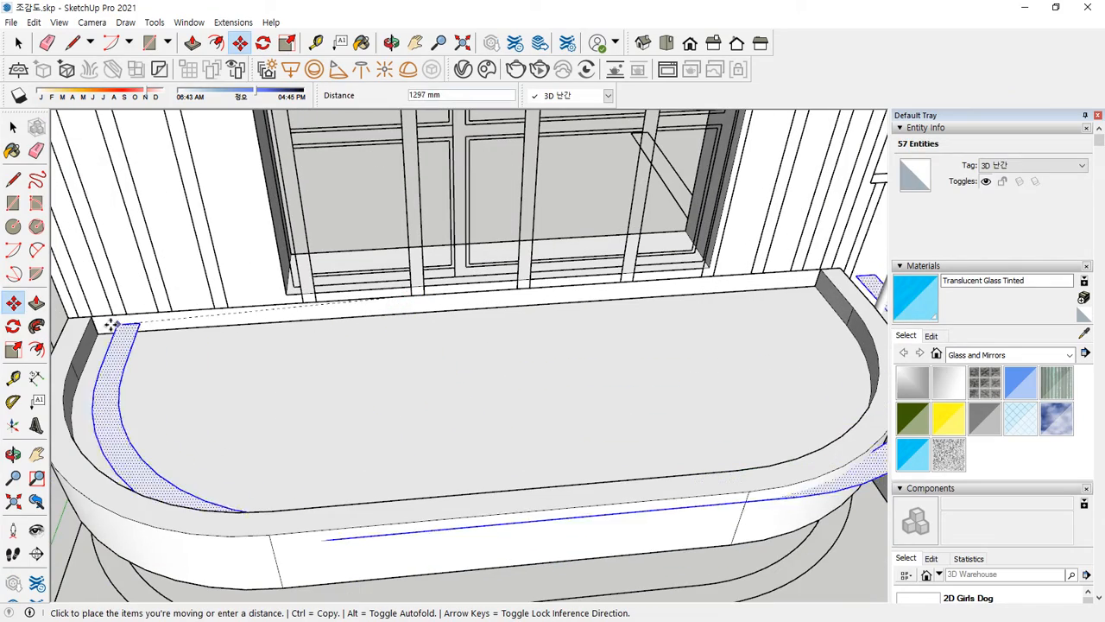
left_click(69, 318)
middle_click_drag(139, 319, 302, 388)
left_click(346, 341)
left_click(287, 301)
Push/Pull the curved face at railing height to a thickness of about 45 mm.
mouse_move(288, 301)
middle_mouse_down()
mouse_move(291, 345)
mouse_move(294, 315)
middle_mouse_up()
key("p")
left_click(294, 316)
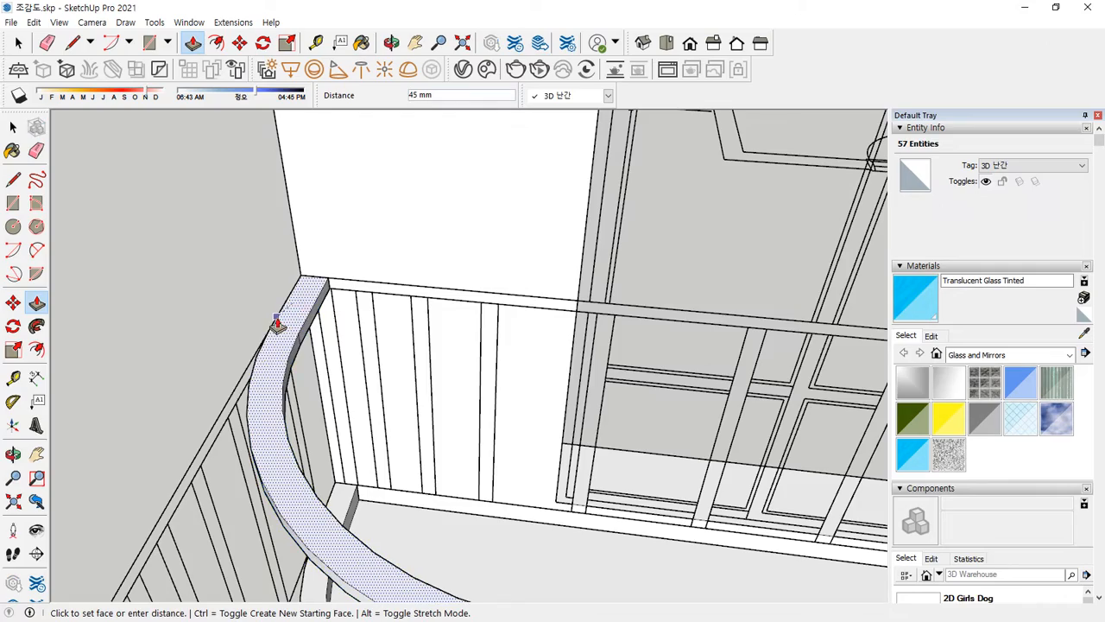
left_click(279, 321)
middle_click_drag(282, 363, 422, 348)
Select the whole curved handrail solid and make it a group.
key("space")
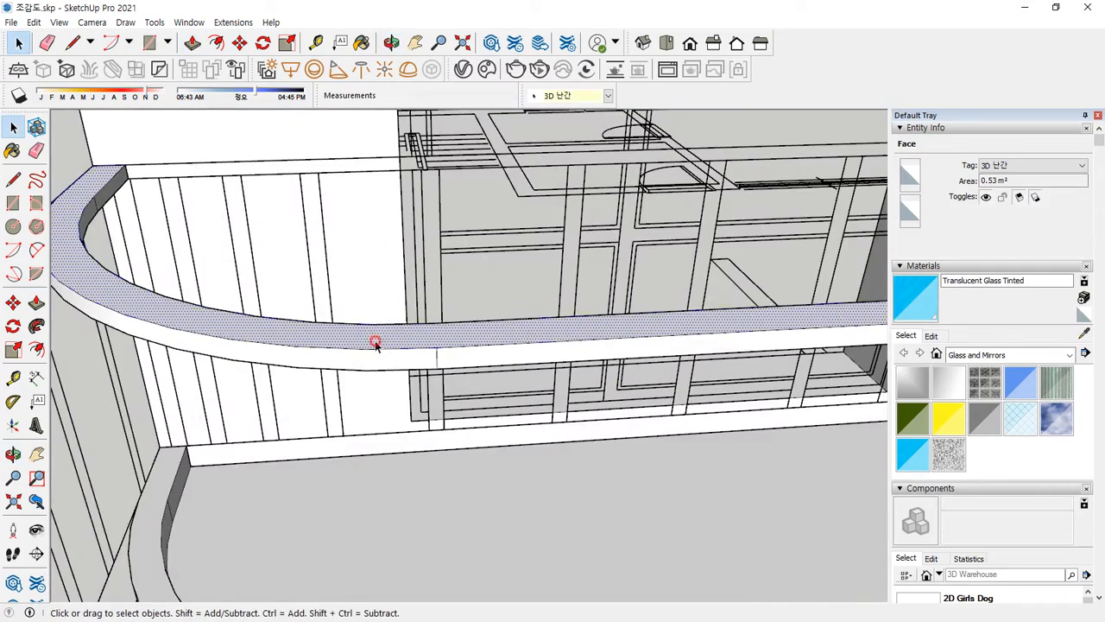
triple_click(375, 340)
right_click(410, 339)
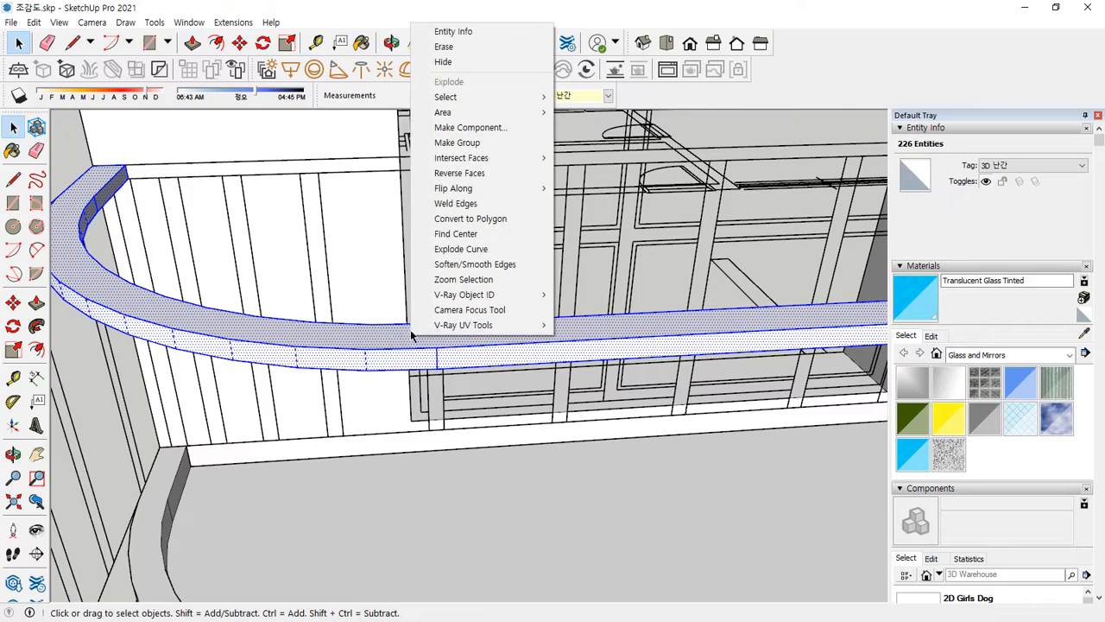
left_click(457, 142)
mouse_move(321, 423)
middle_mouse_down()
mouse_move(509, 416)
mouse_move(496, 490)
middle_mouse_up()
mouse_move(499, 484)
left_mouse_down()
mouse_move(462, 475)
mouse_move(485, 483)
mouse_move(527, 346)
left_mouse_up()
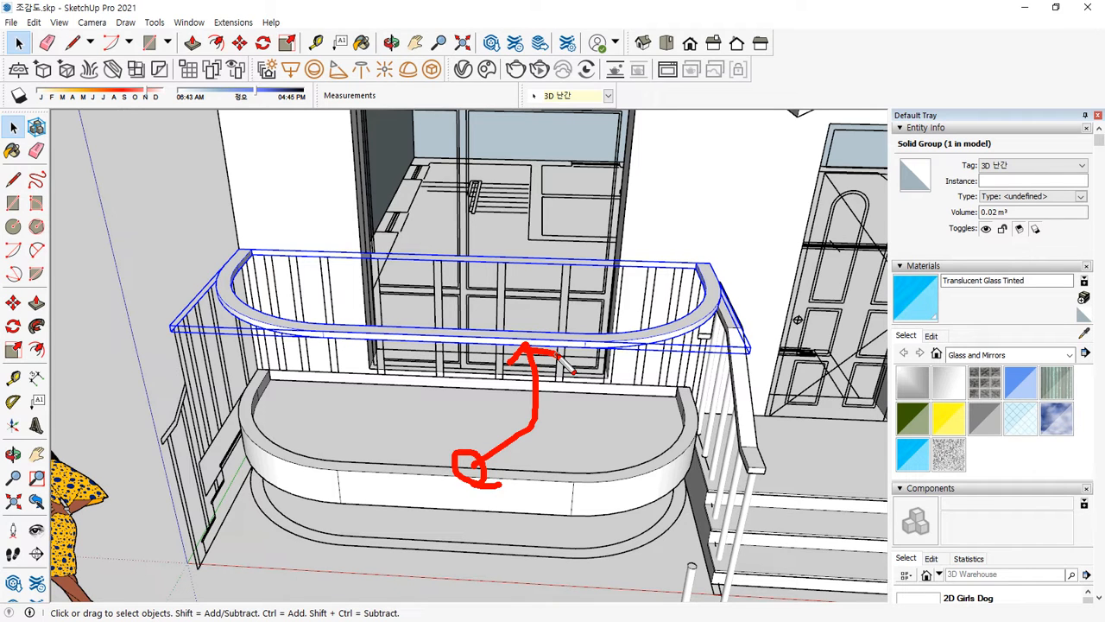
key("Escape")
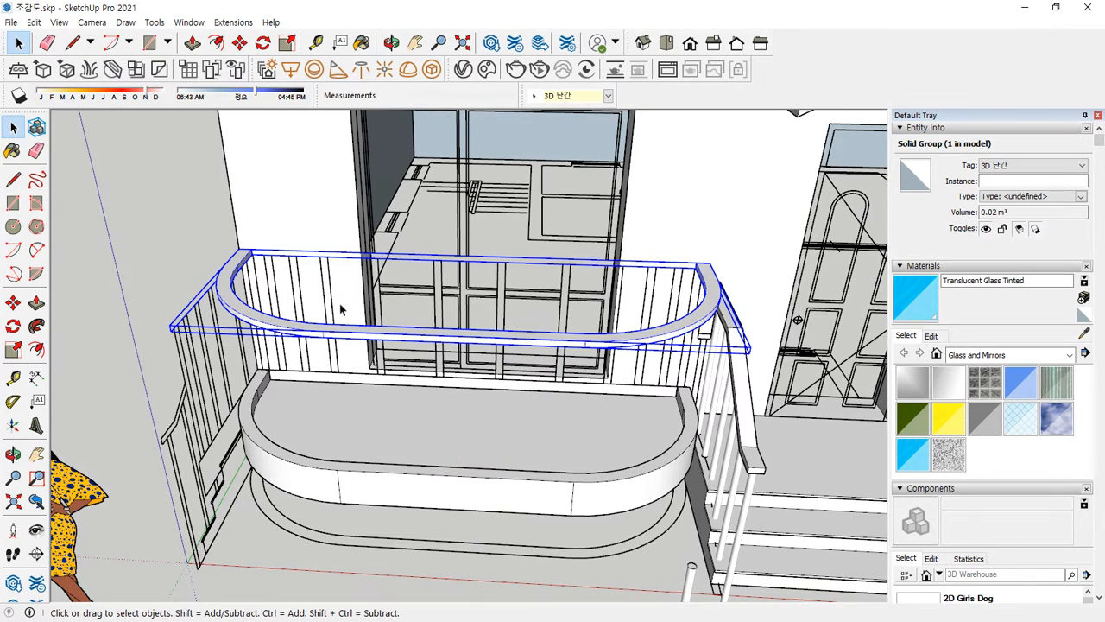
left_click(148, 234)
scroll(440, 482, "up", 2)
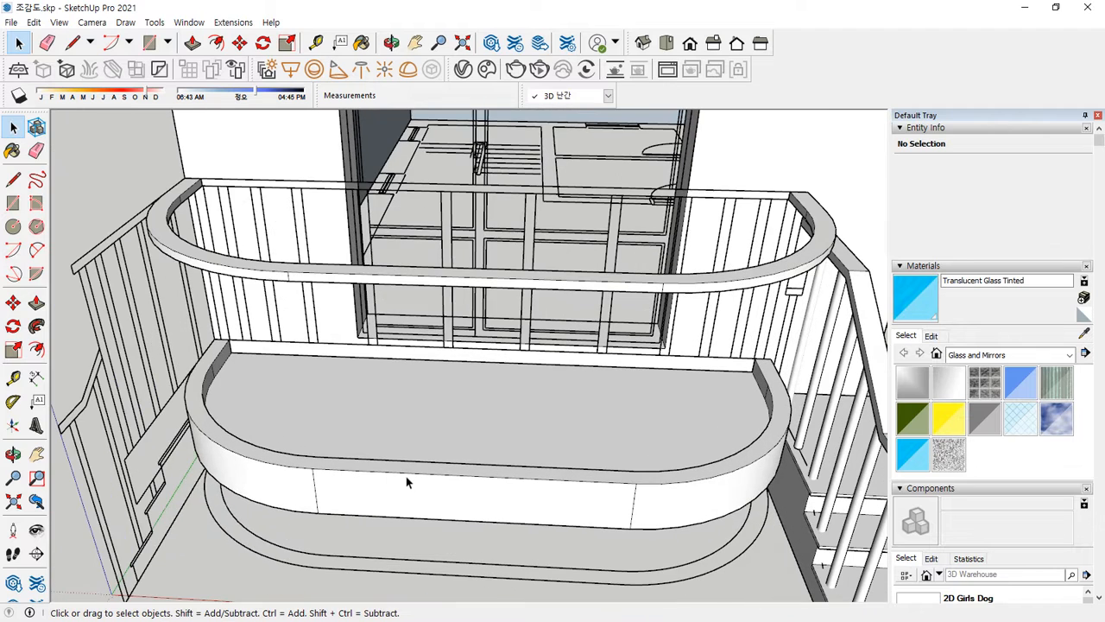
mouse_move(223, 343)
left_mouse_down()
mouse_move(212, 419)
mouse_move(436, 467)
mouse_move(644, 473)
mouse_move(777, 431)
left_mouse_up()
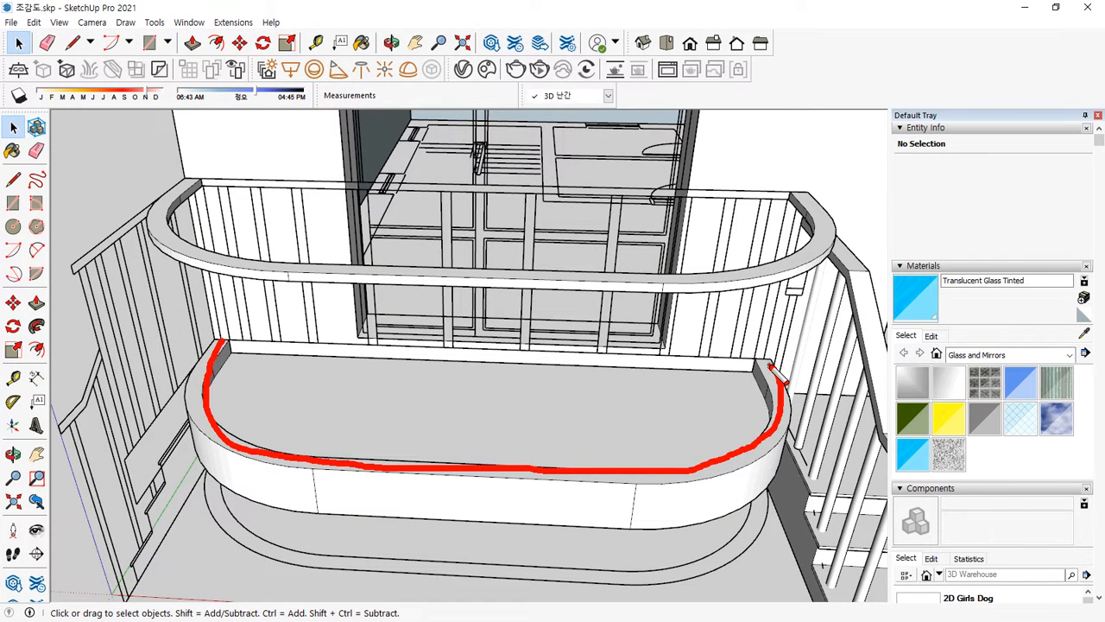
key("Escape")
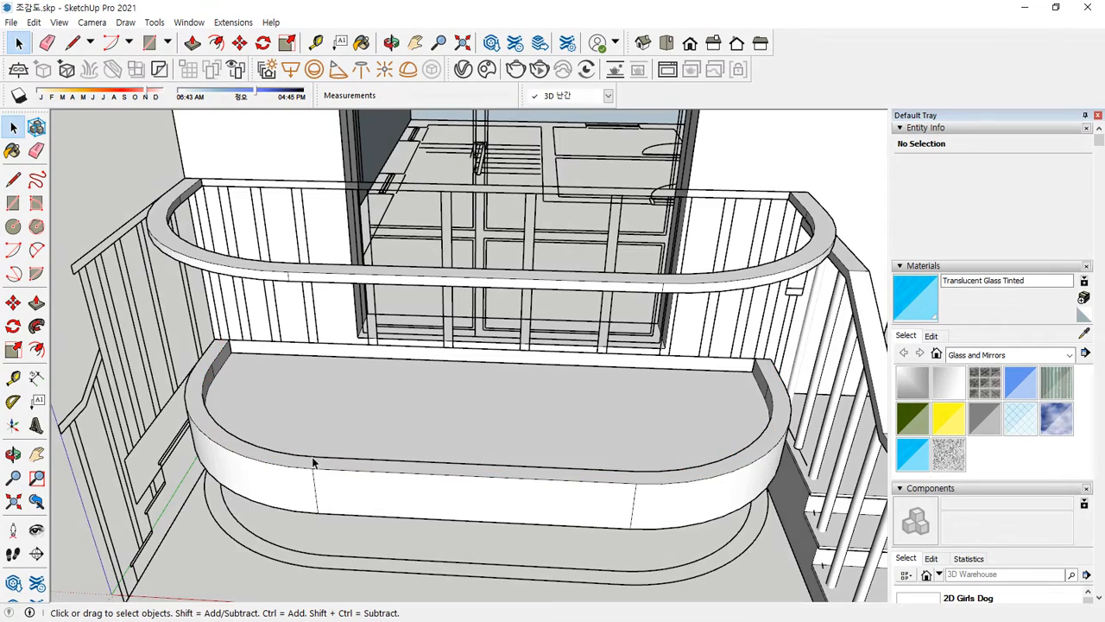
middle_click_drag(314, 464, 261, 507)
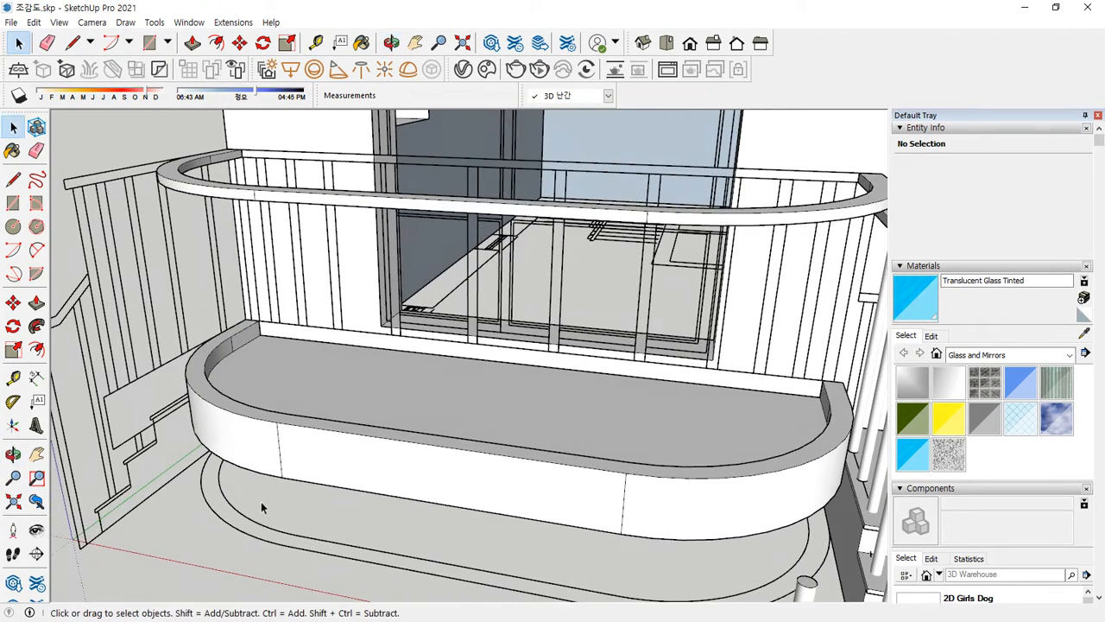
mouse_move(302, 499)
left_mouse_down()
mouse_move(271, 406)
mouse_move(304, 497)
left_mouse_up()
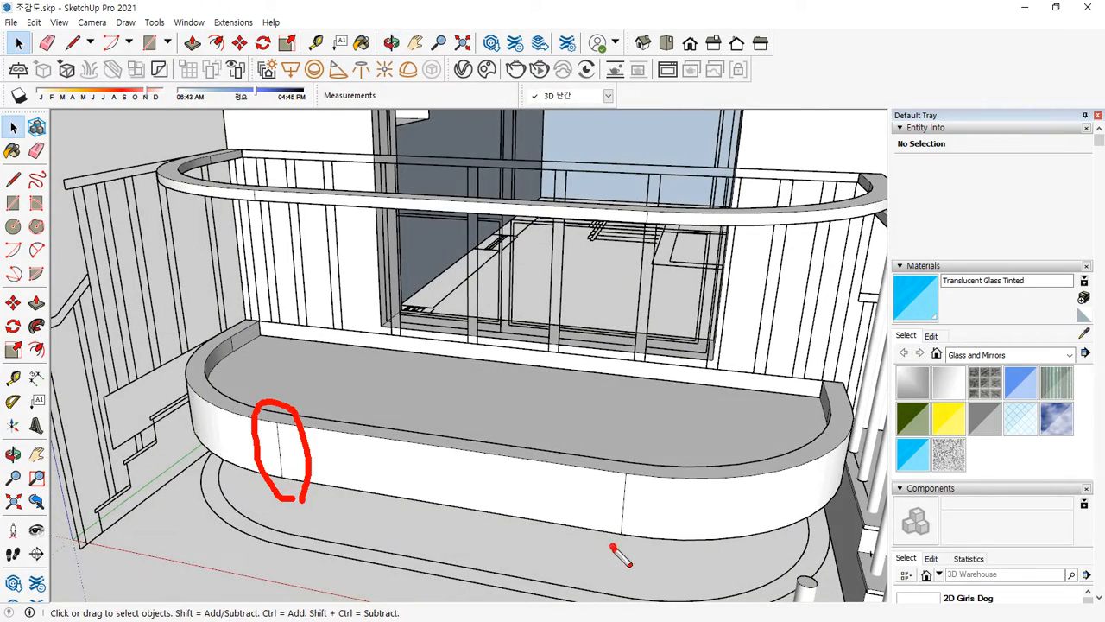
left_click_drag(610, 545, 640, 463)
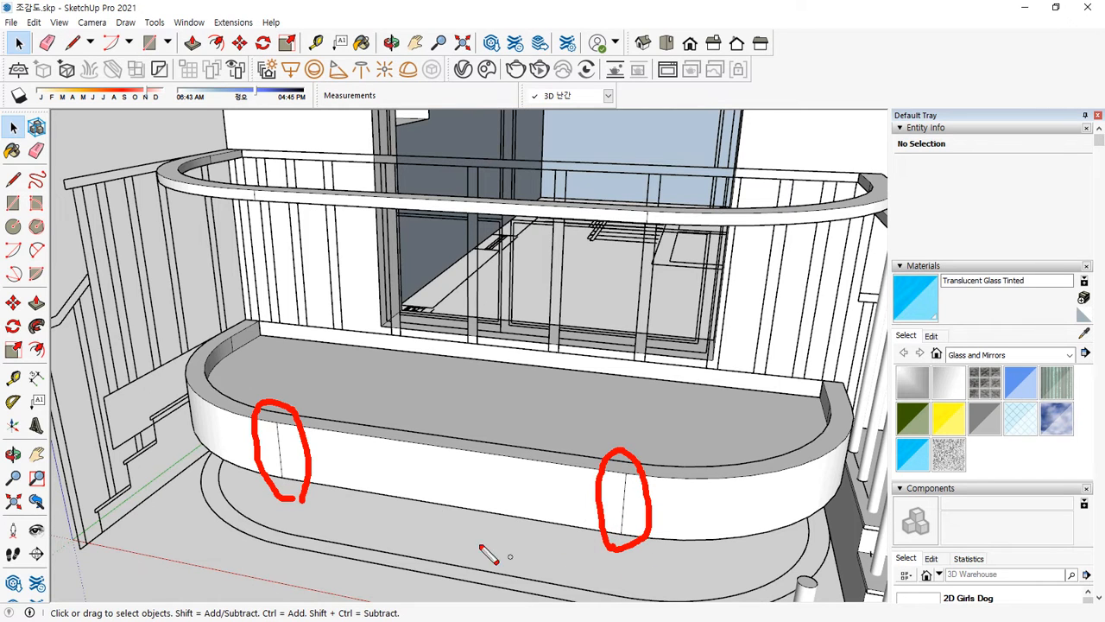
key("Escape")
Draw a line from the border's outer edge at the first curve-to-straight joint across the rim, continuing 900 mm over the bed.
middle_click_drag(374, 348, 296, 412)
scroll(281, 414, "up", 4)
key("l")
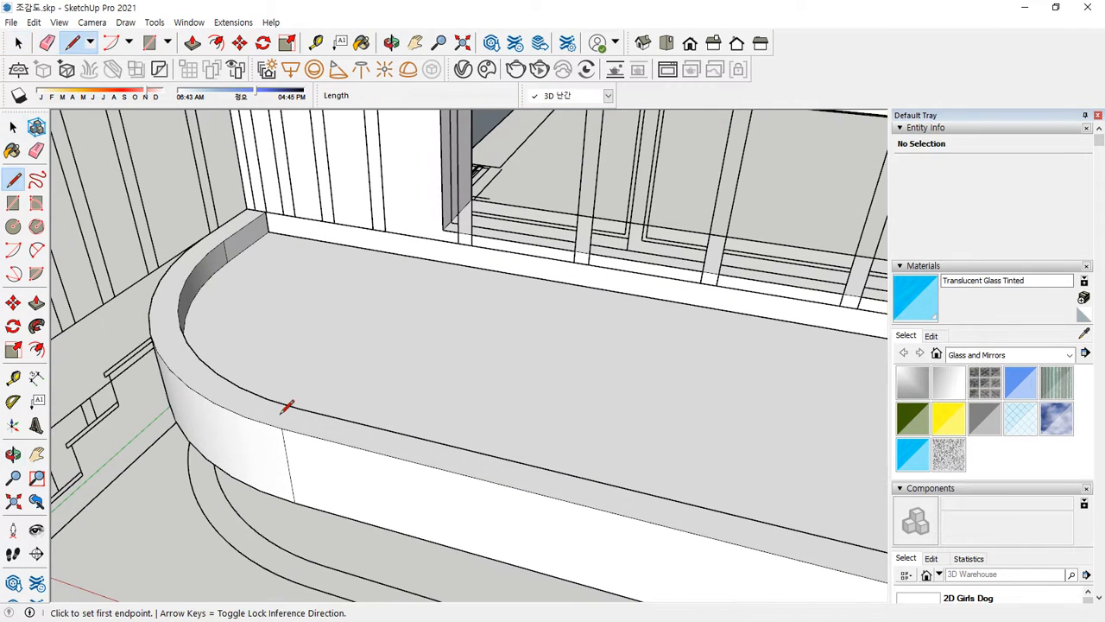
left_click(282, 427)
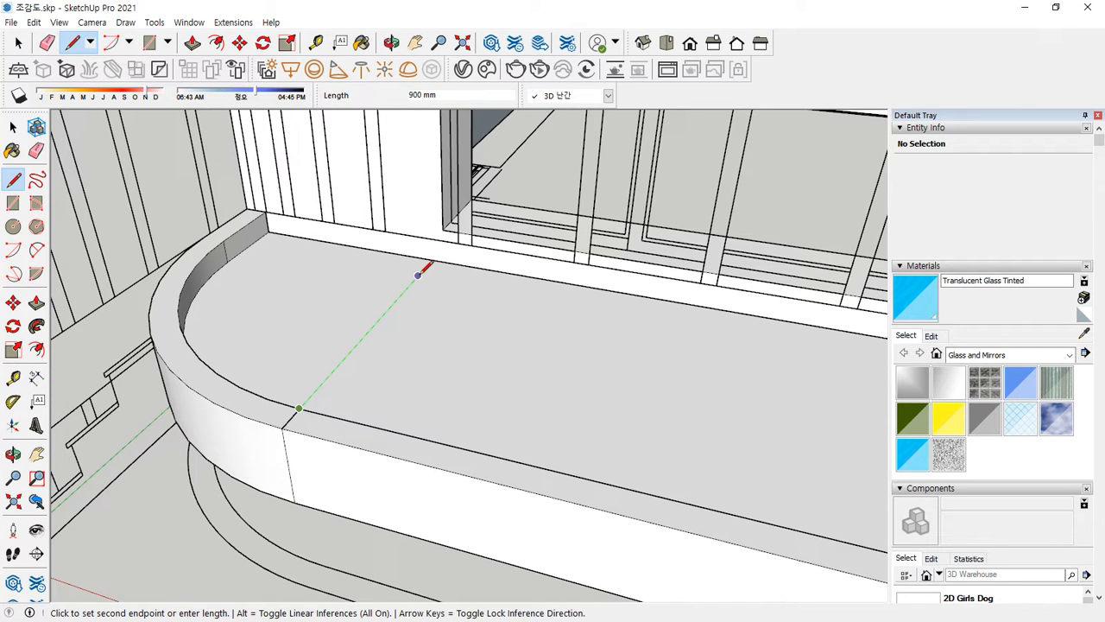
left_click(418, 274)
key("space")
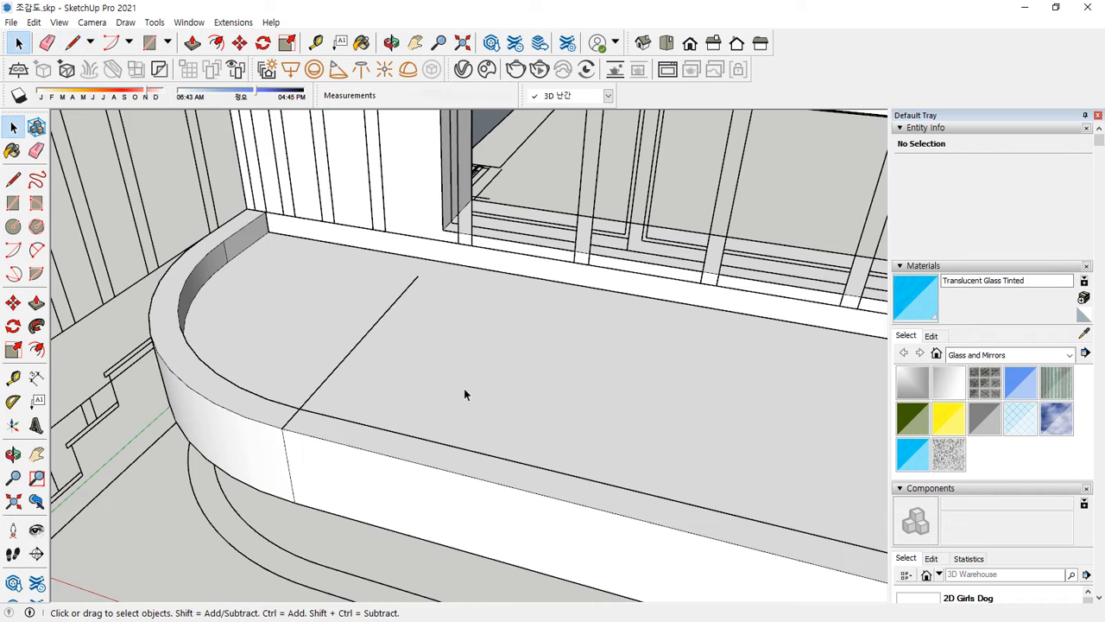
Draw a line from the border's outer edge at the second curve-to-straight joint across the rim, continuing to the curve's centre on the bed.
middle_click_drag(465, 395, 278, 341)
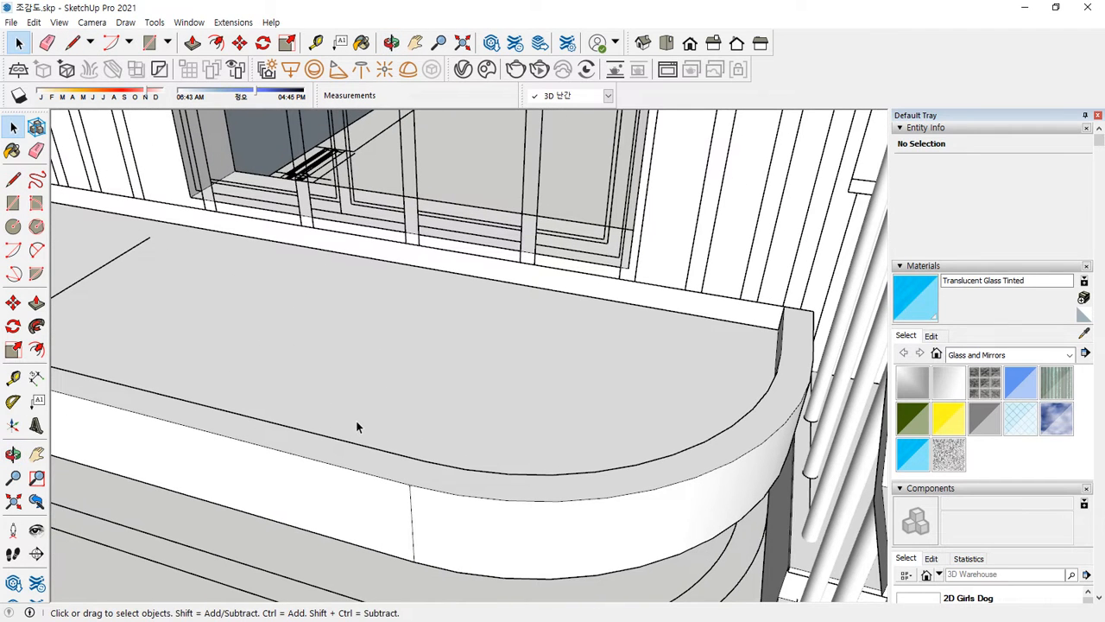
key("l")
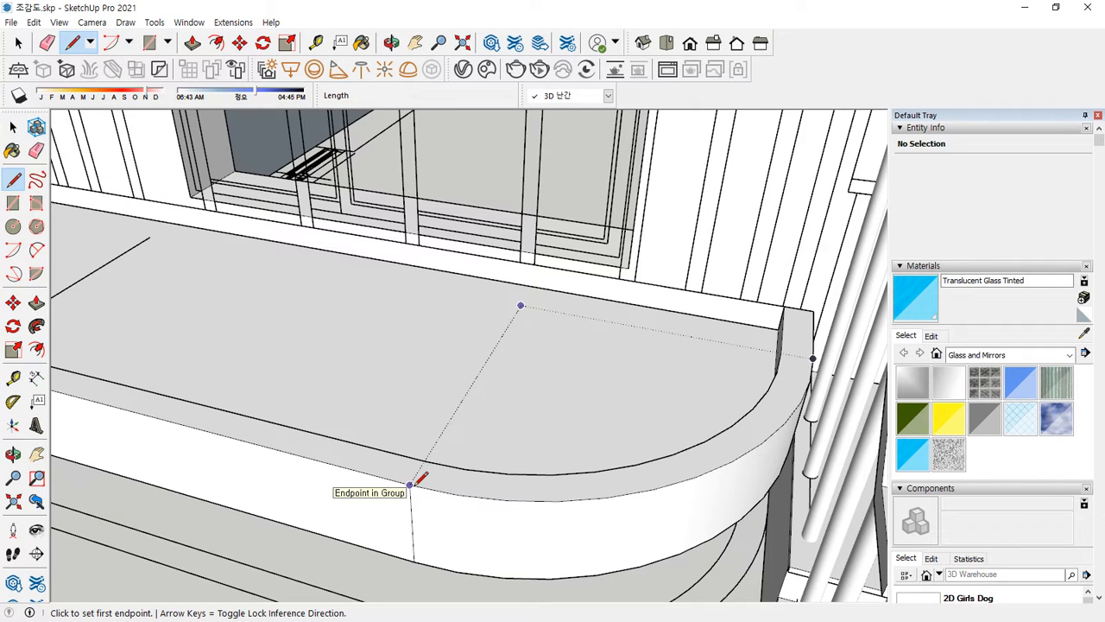
left_click(410, 485)
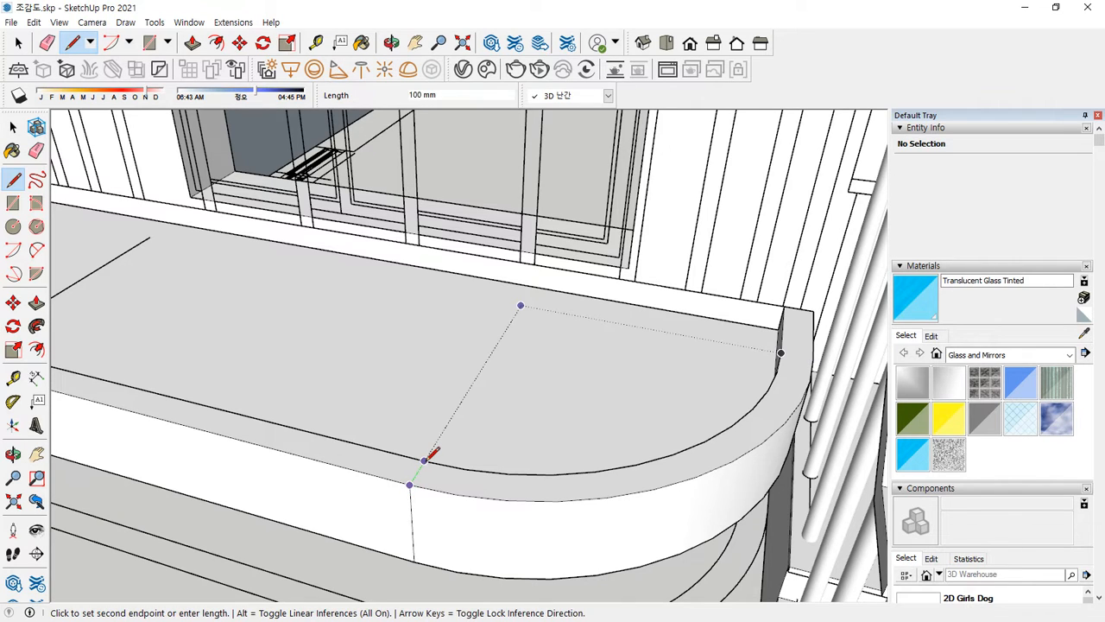
left_click(424, 460)
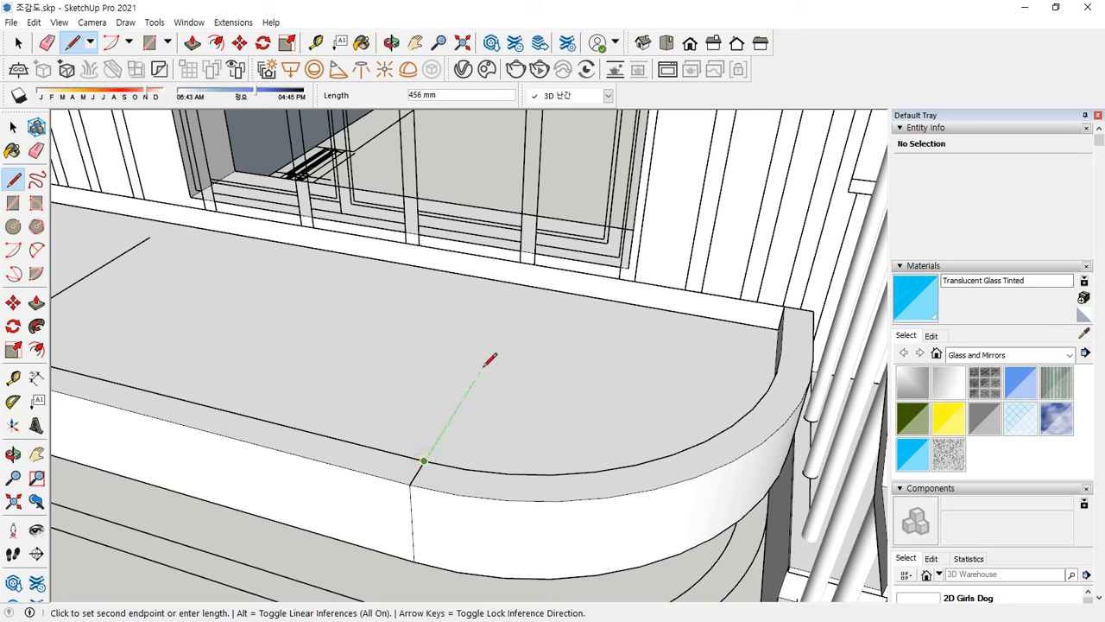
left_click(521, 305)
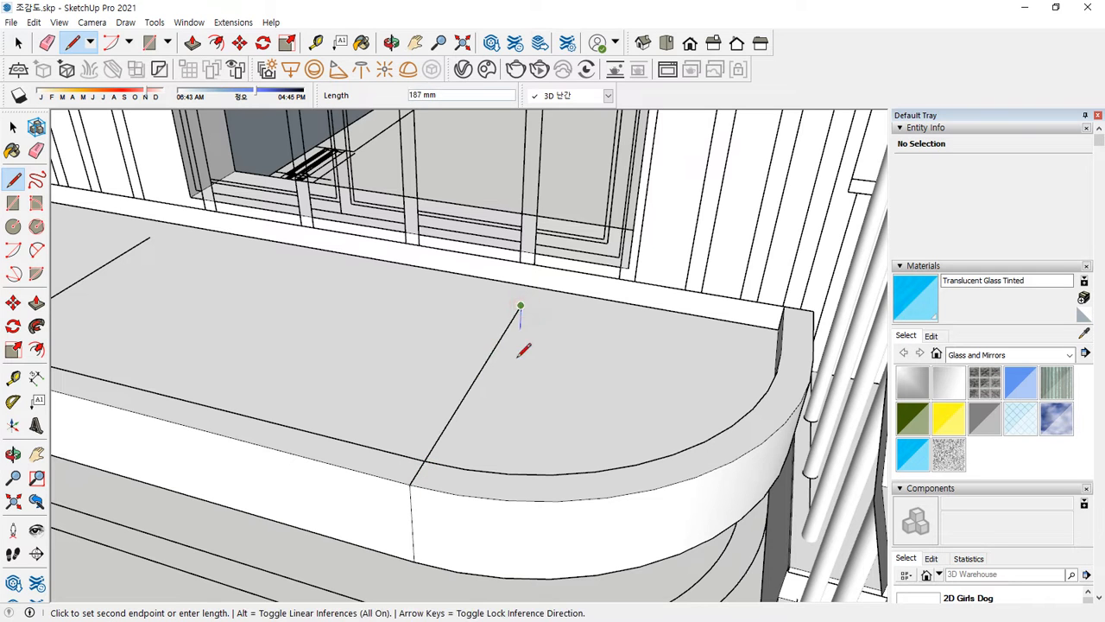
key("Escape")
Draw a centreline along the border's straight rim, joining the midpoints of the two short lines that cross it.
middle_click_drag(469, 415, 527, 416)
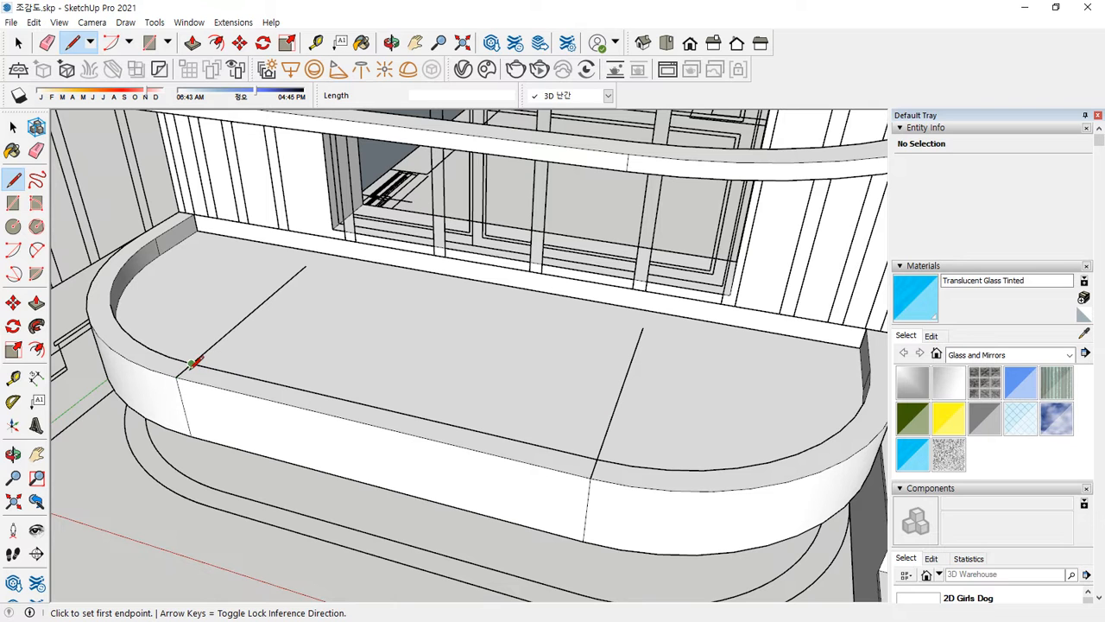
scroll(185, 368, "up", 3)
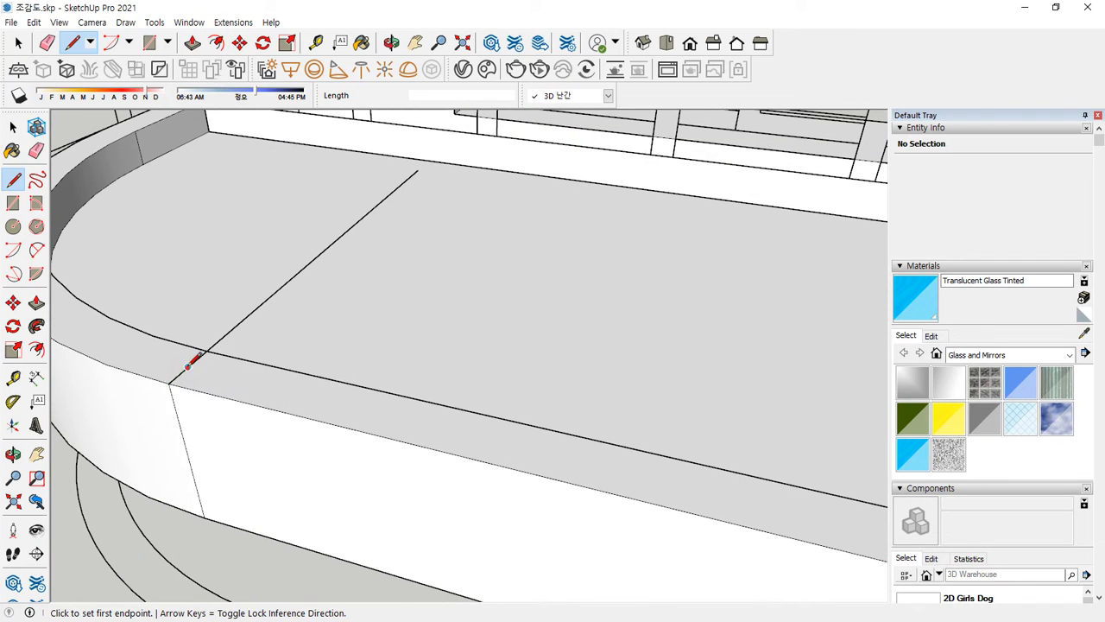
left_click(187, 366)
scroll(328, 397, "down", 3)
scroll(376, 409, "up", 3)
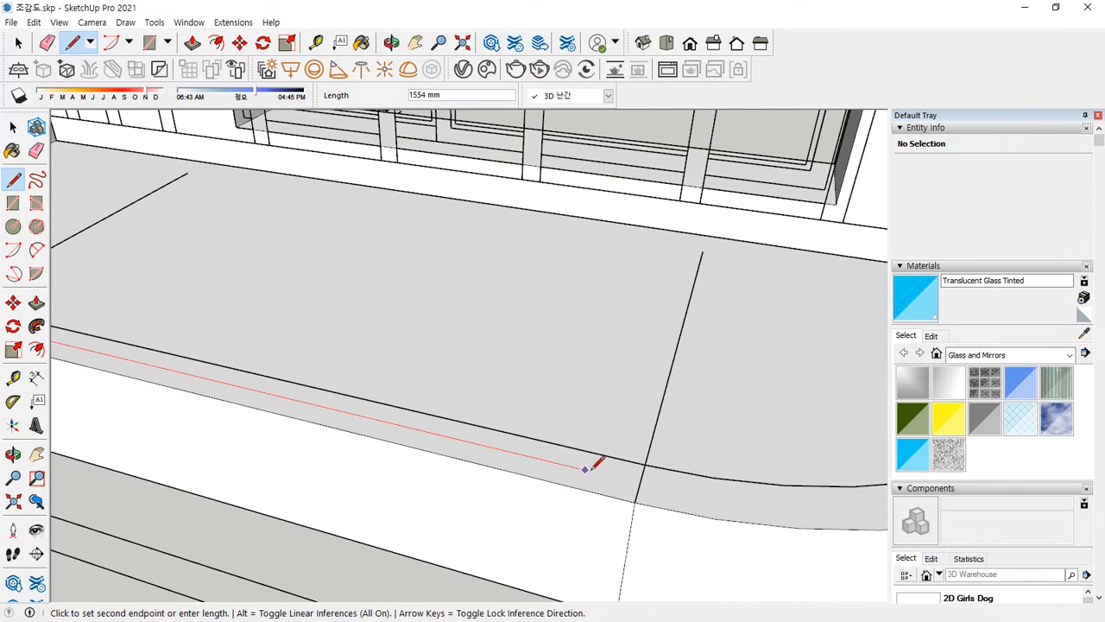
left_click(639, 481)
key("space")
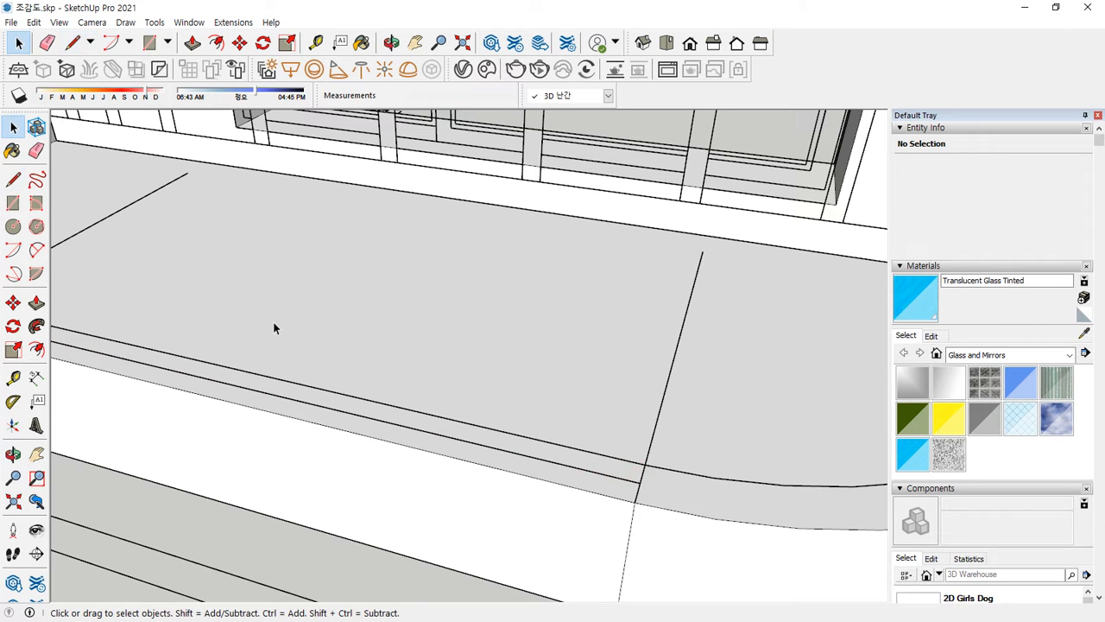
Draw a 90° arc around the end of the first joint's line, continuing the rim centreline around the first curve.
scroll(273, 327, "down", 3)
middle_click_drag(234, 301, 394, 328)
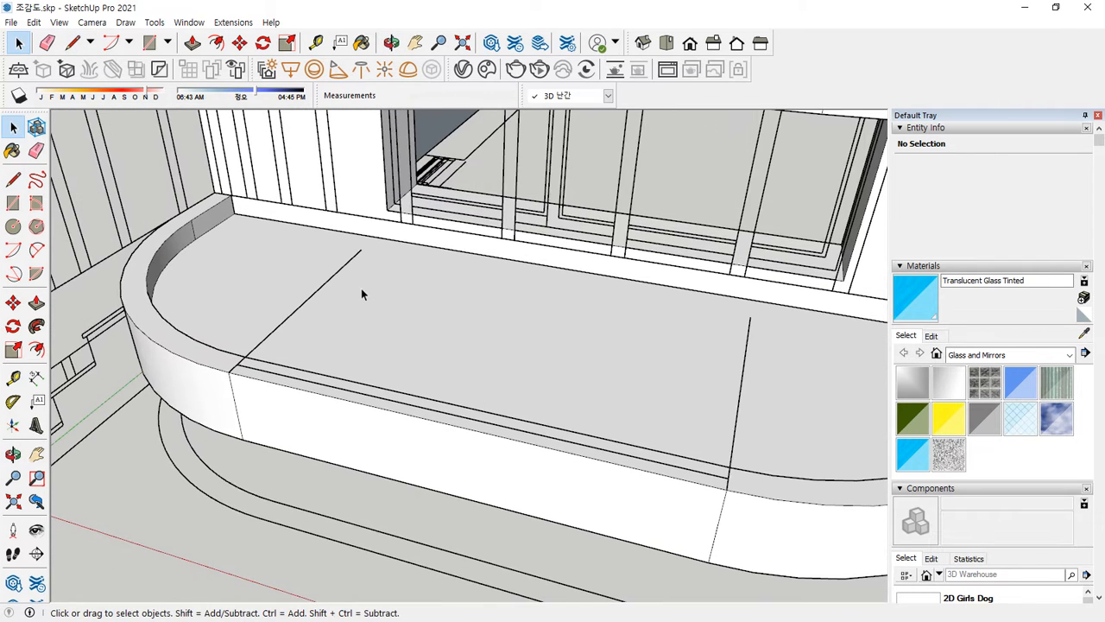
left_click(13, 252)
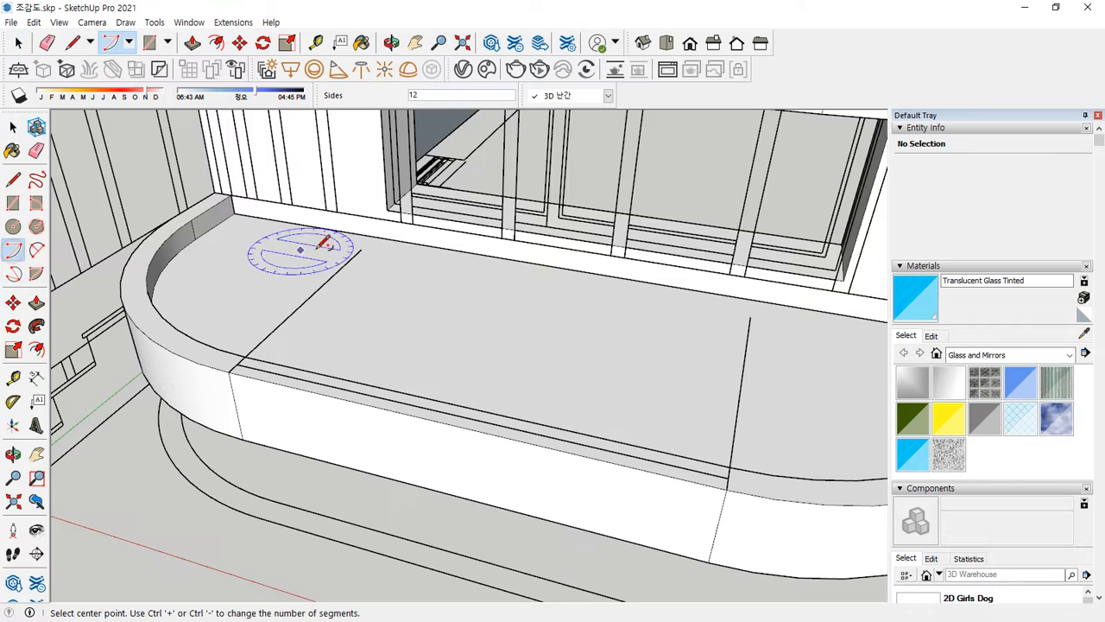
left_click(361, 250)
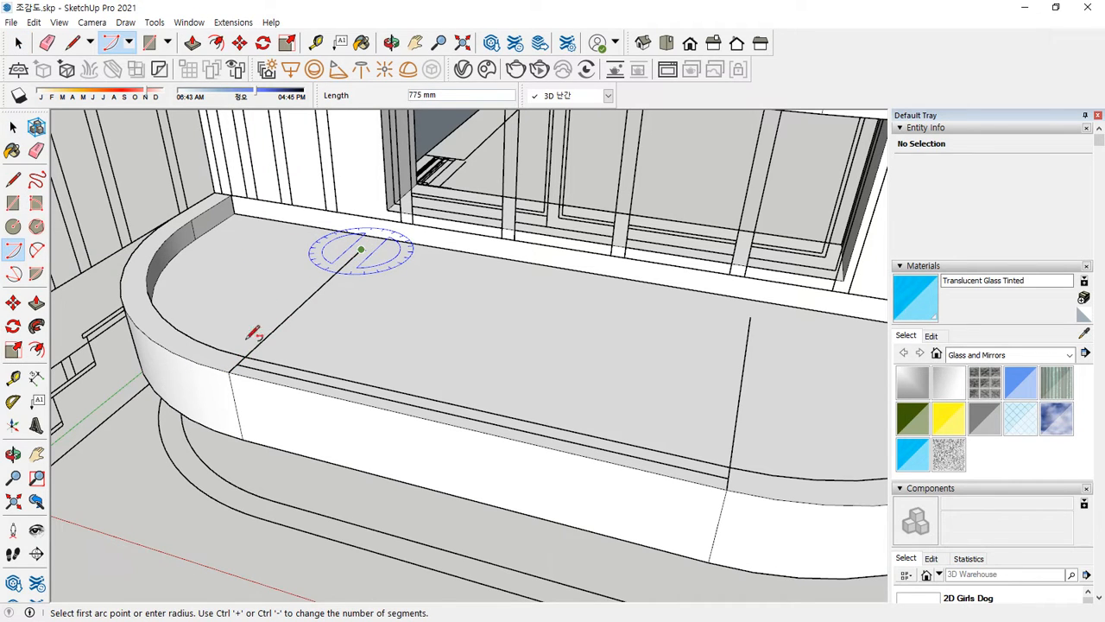
left_click(237, 364)
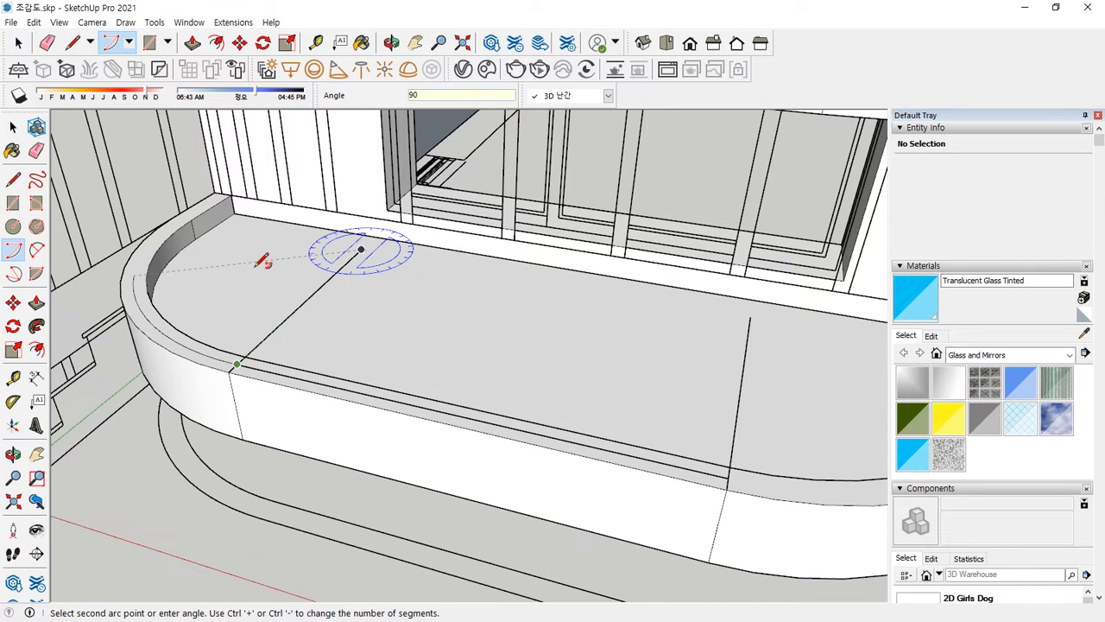
key("Return")
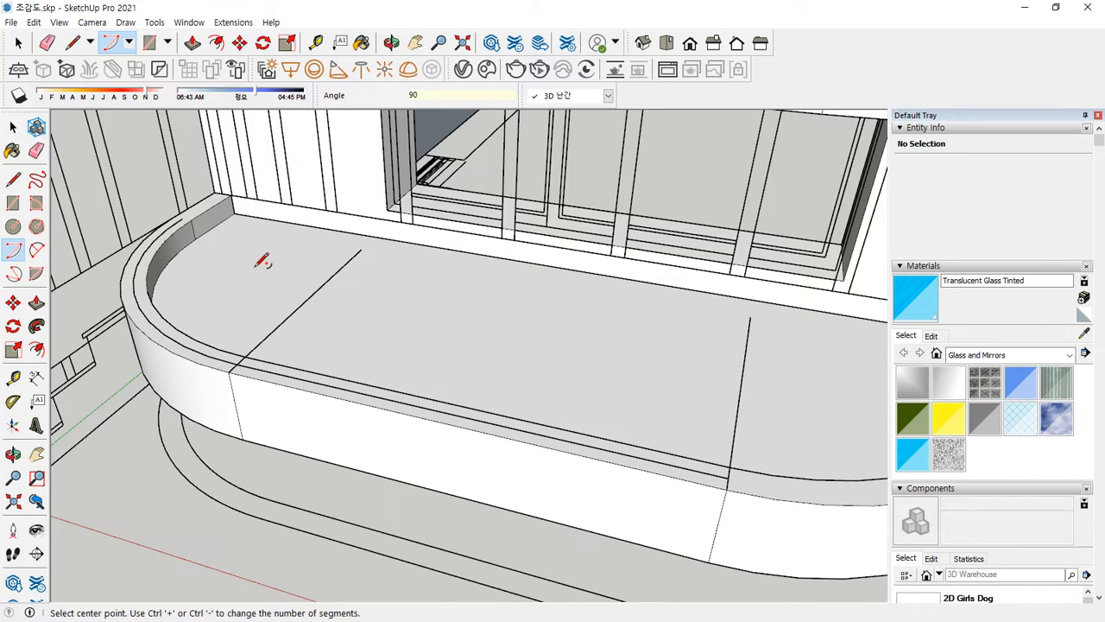
Draw a 90° arc around the end of the second joint's line, continuing the rim centreline around the curve beside the stairs.
middle_click_drag(261, 261, 347, 297)
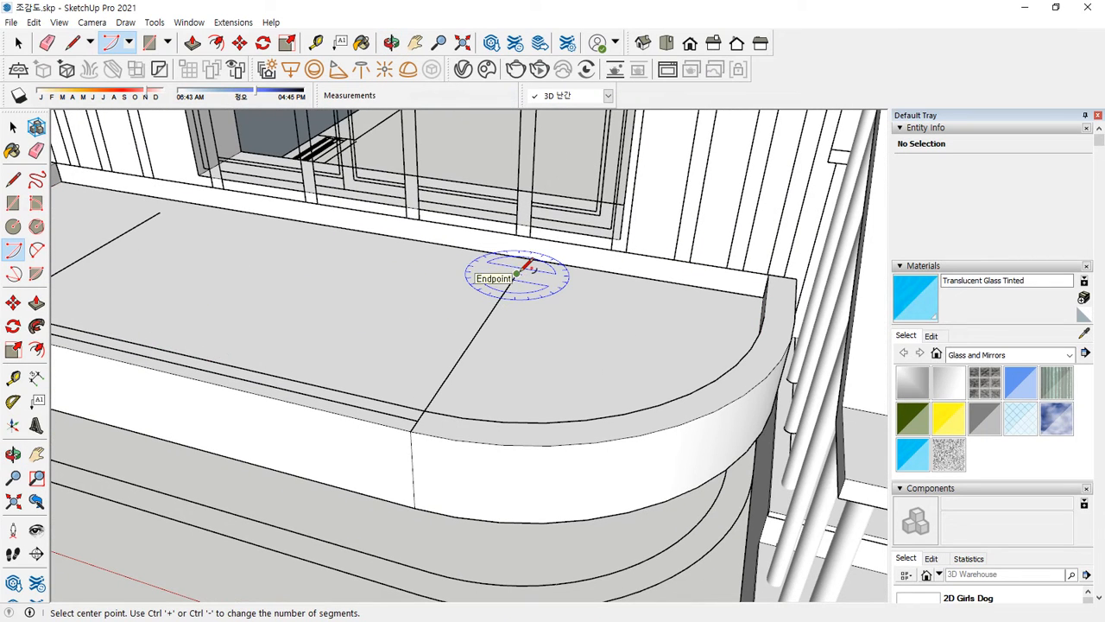
left_click(516, 273)
left_click(424, 411)
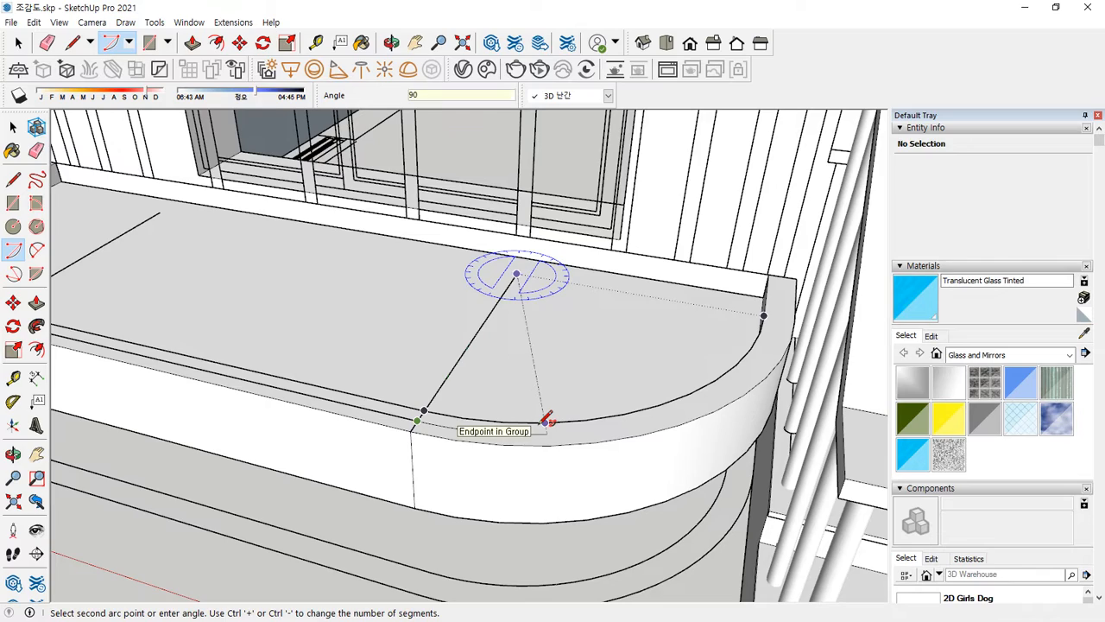
left_click(546, 420)
scroll(405, 371, "down", 3)
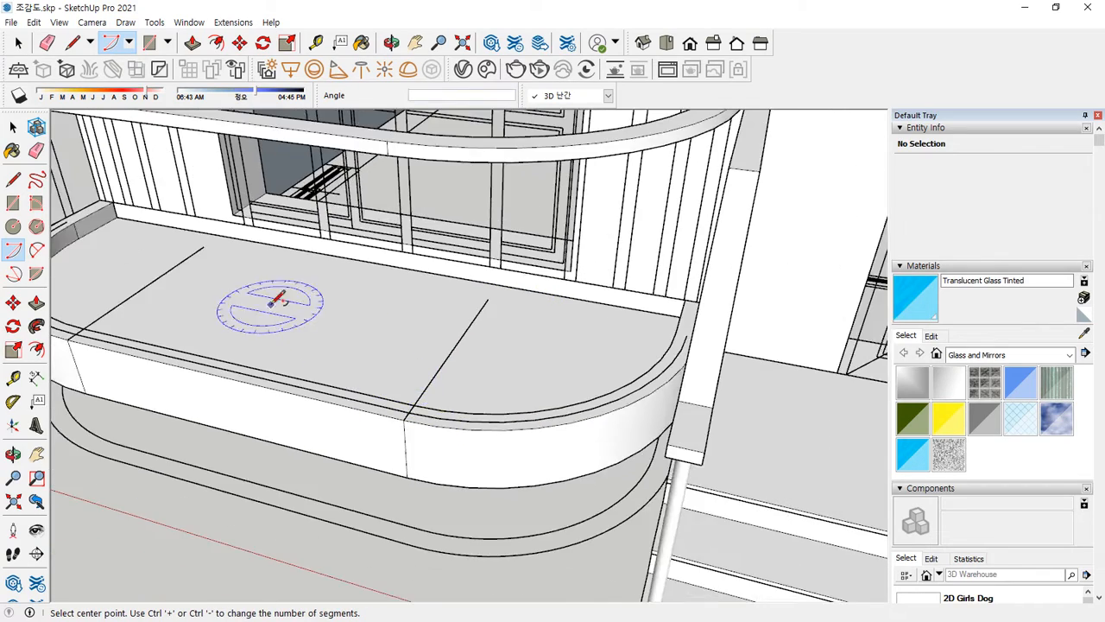
Draw a line of about 325 mm along the green axis from the first arc's free end to the house wall.
middle_click_drag(268, 303, 512, 343, "shift")
scroll(406, 302, "up", 8)
scroll(405, 303, "up", 1)
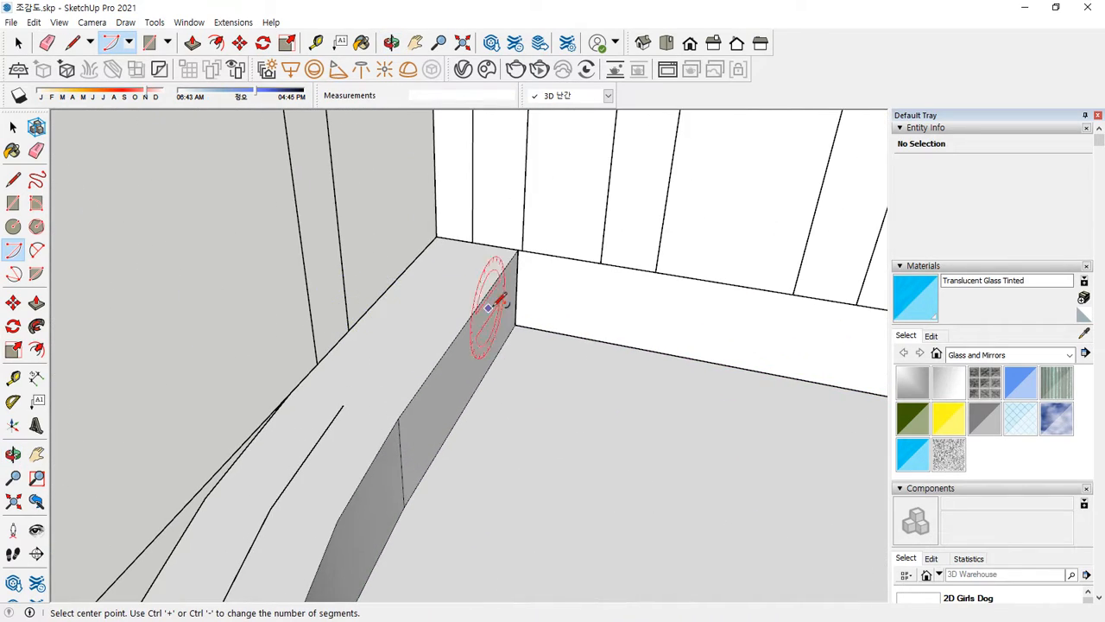
left_click_drag(504, 269, 550, 231)
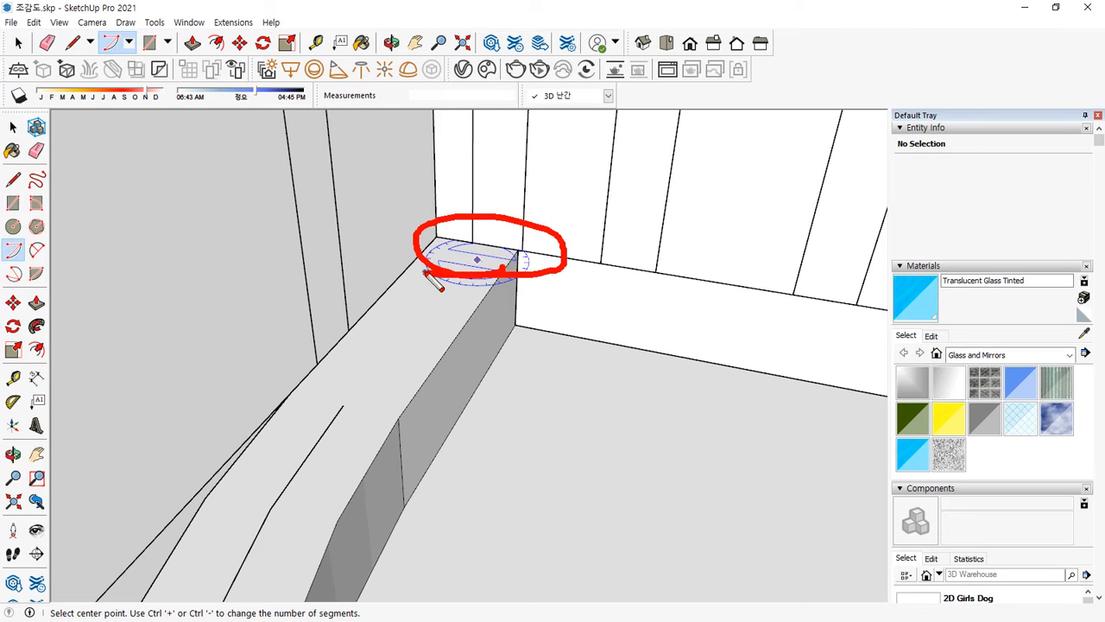
key("l")
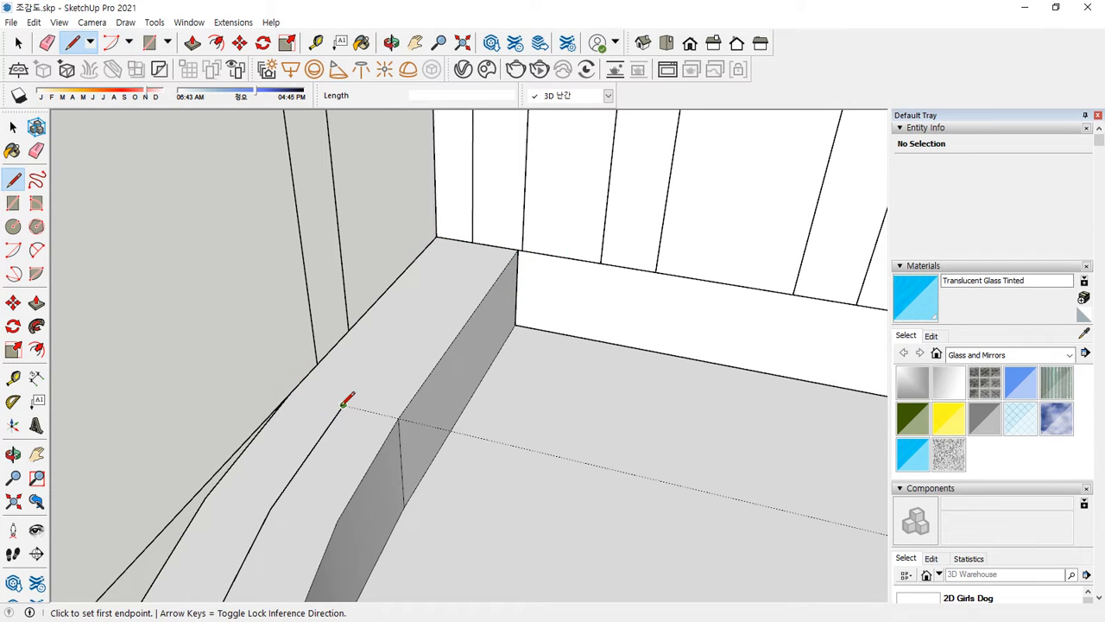
left_click(344, 405)
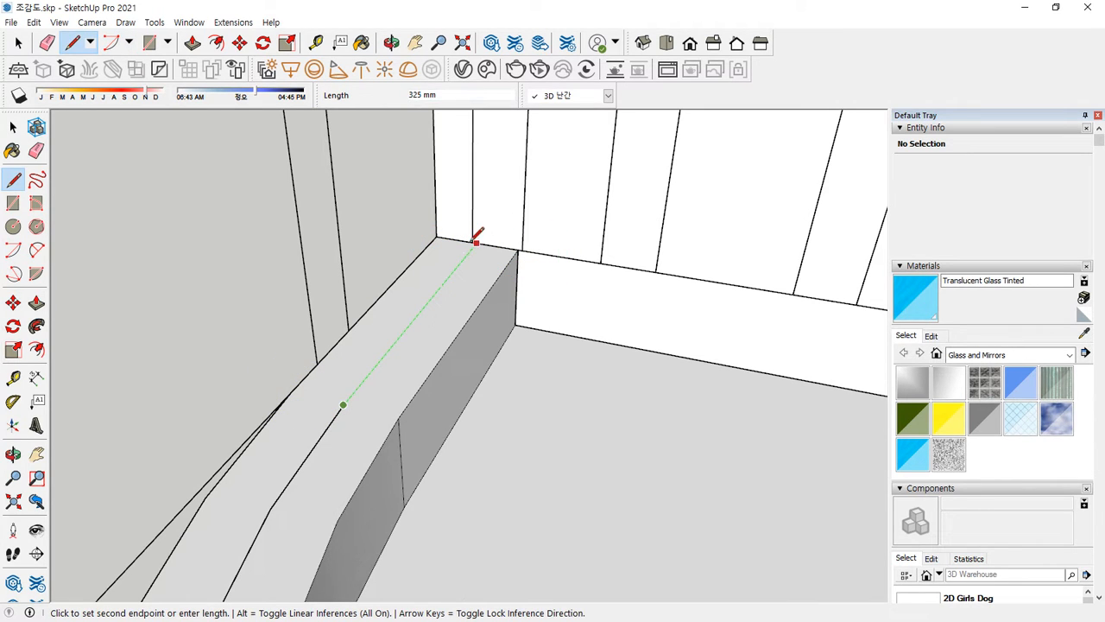
scroll(475, 241, "up", 1)
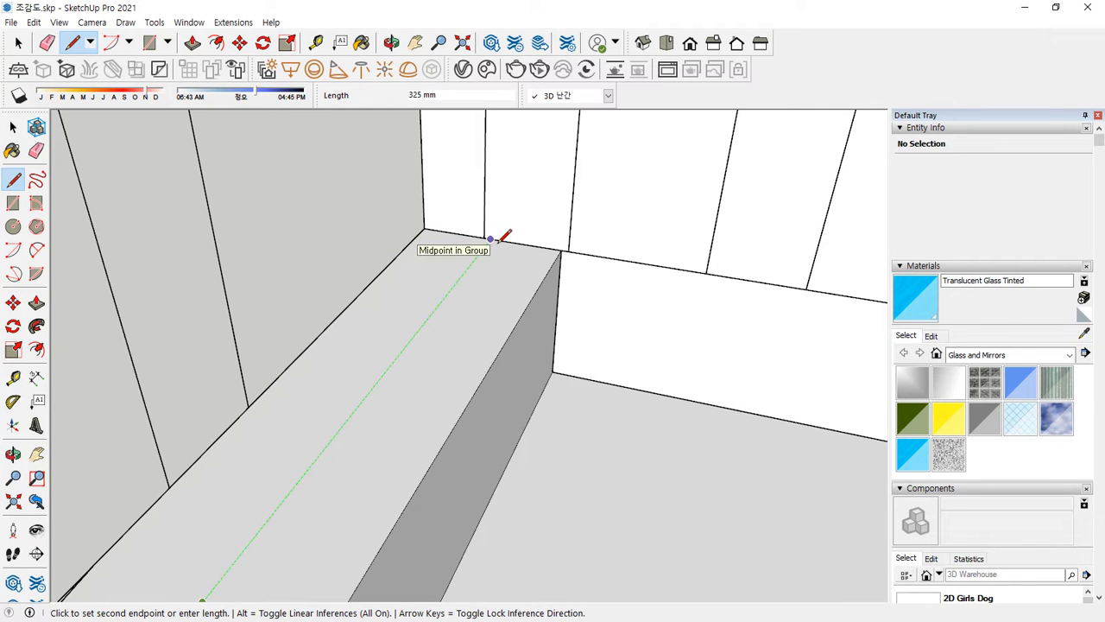
scroll(514, 241, "up", 2)
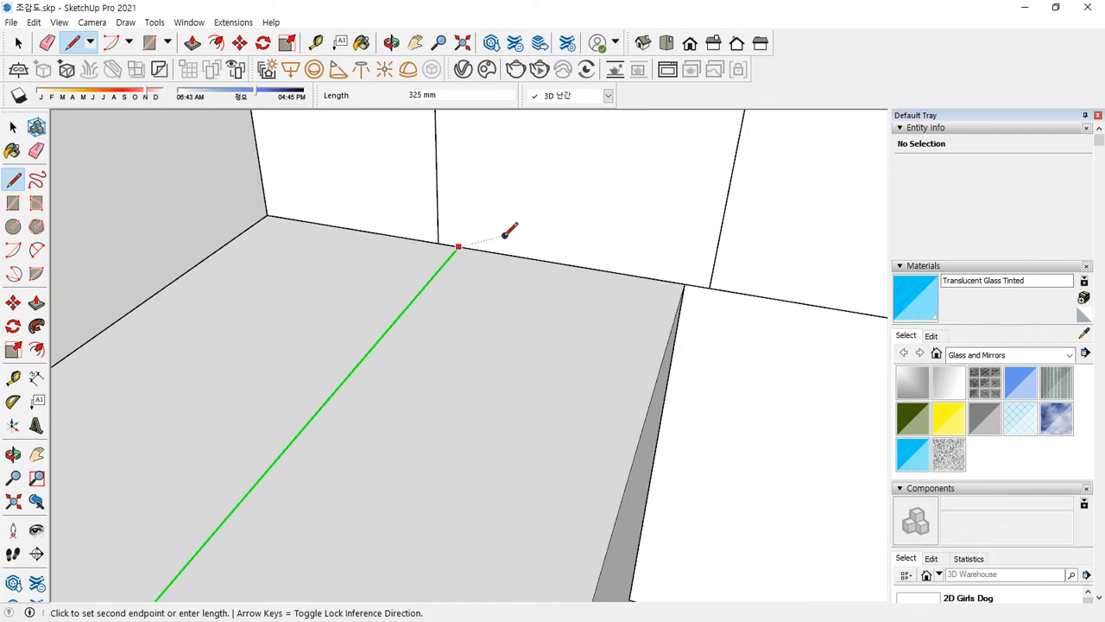
left_click(504, 237)
scroll(470, 304, "down", 3)
scroll(447, 318, "down", 5)
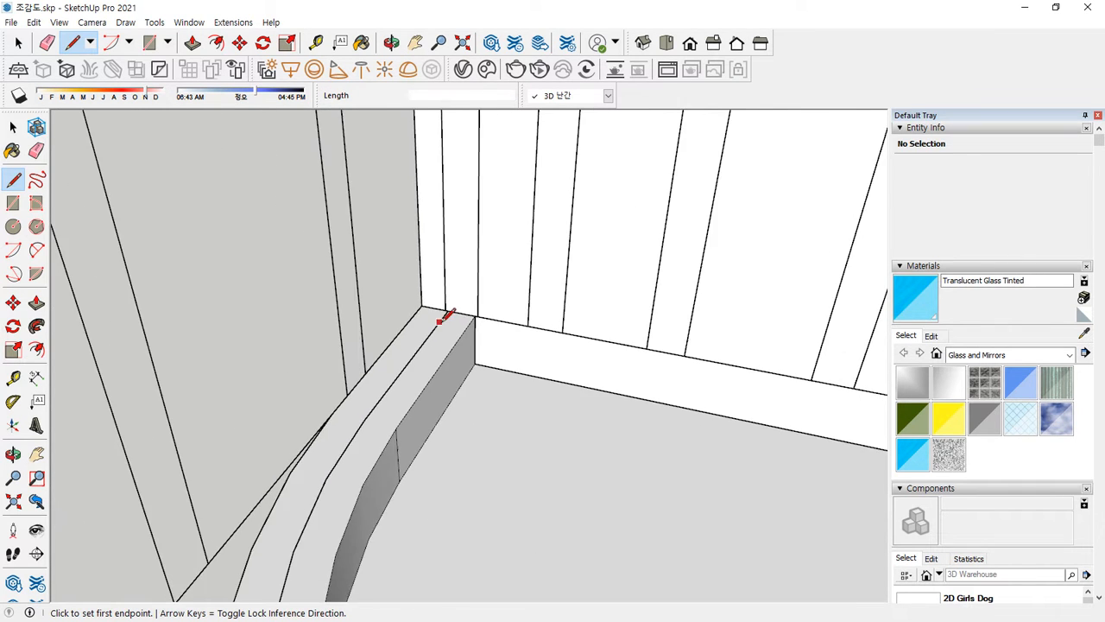
Extend the stair-side arc's free end along the green axis to the house wall with a line of about 325 mm.
middle_click_drag(573, 485, 302, 397)
scroll(634, 399, "down", 2)
middle_click_drag(630, 399, 268, 343)
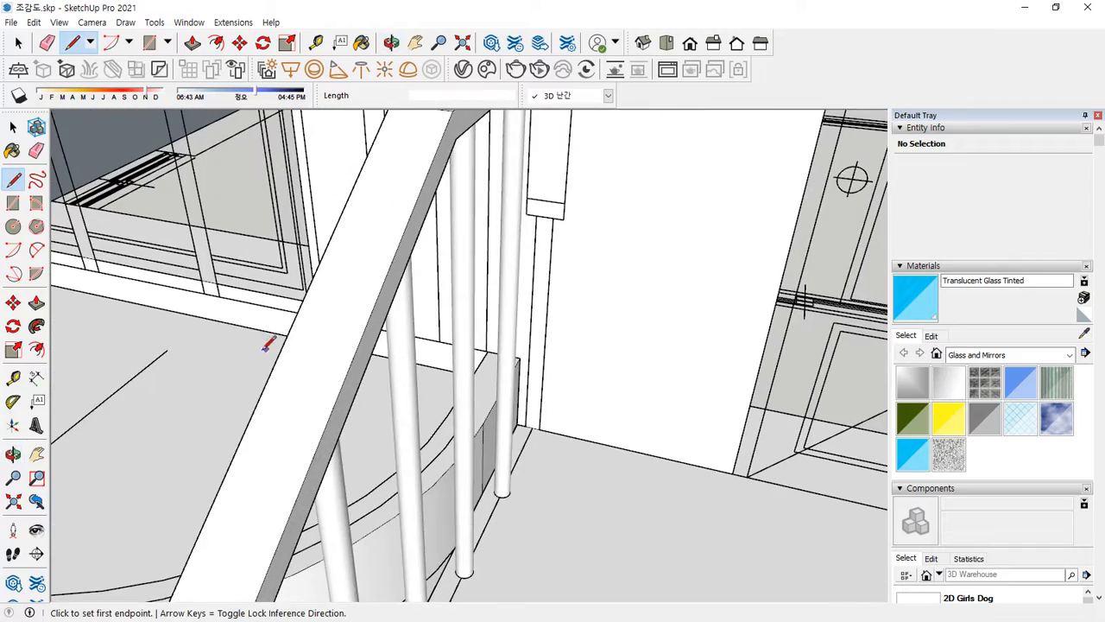
middle_click_drag(220, 390, 530, 438)
scroll(518, 432, "up", 1)
middle_click_drag(335, 371, 489, 419)
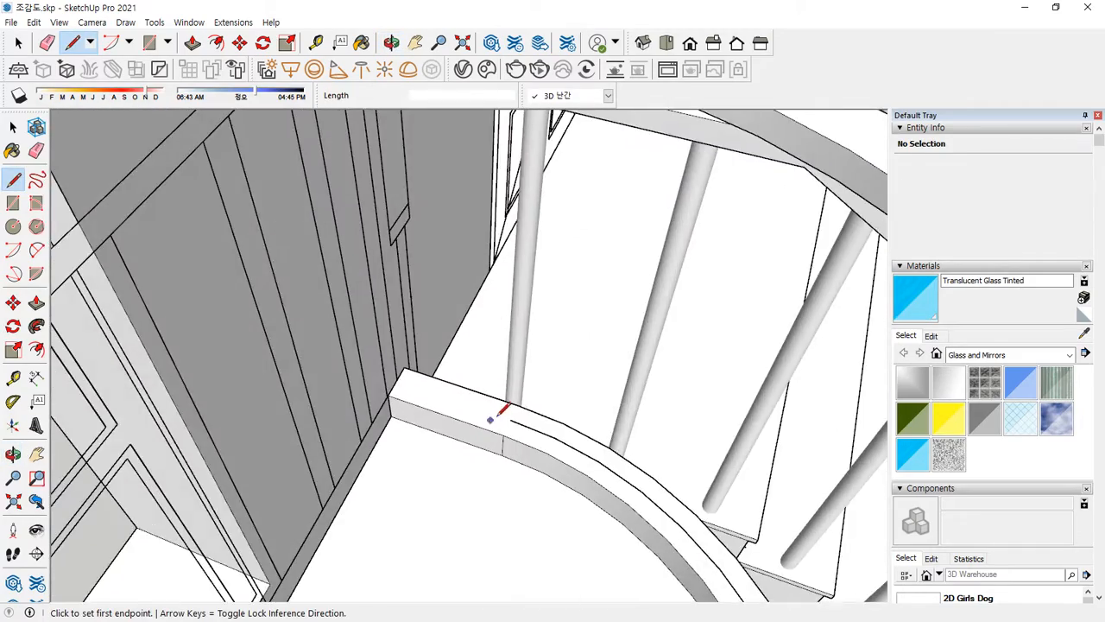
scroll(489, 420, "up", 3)
left_click(516, 416)
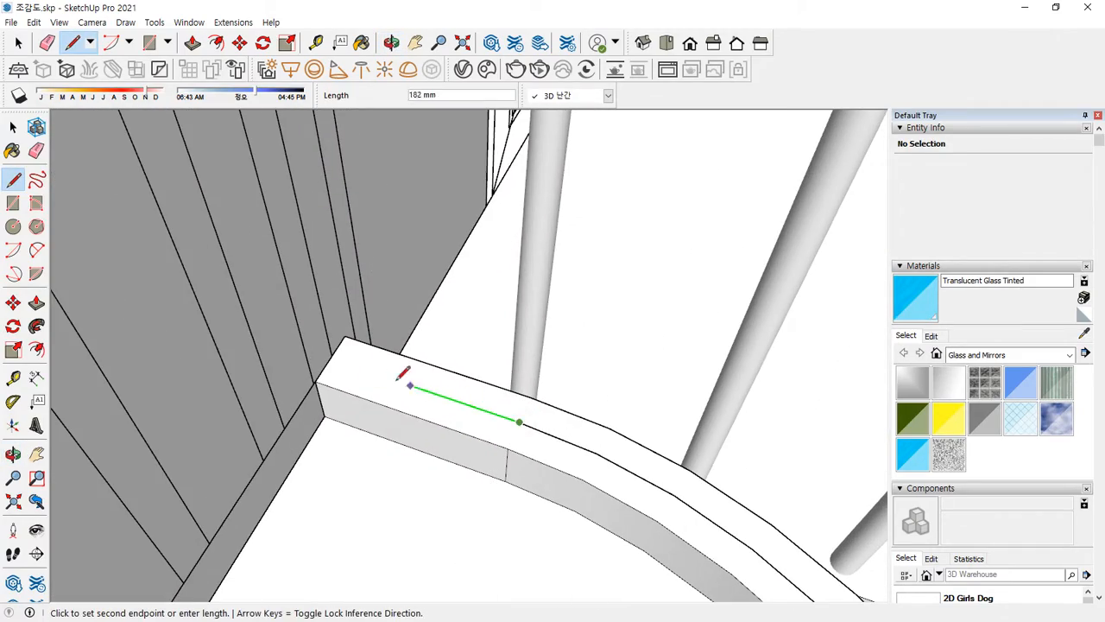
middle_click_drag(406, 374, 331, 337)
scroll(321, 327, "up", 4)
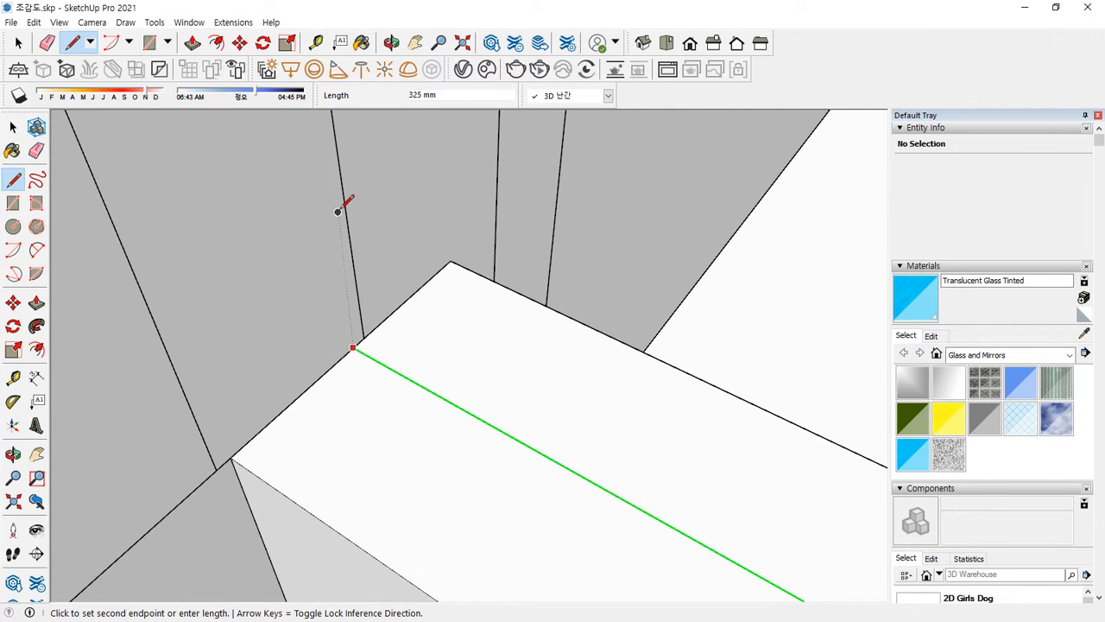
left_click(354, 346)
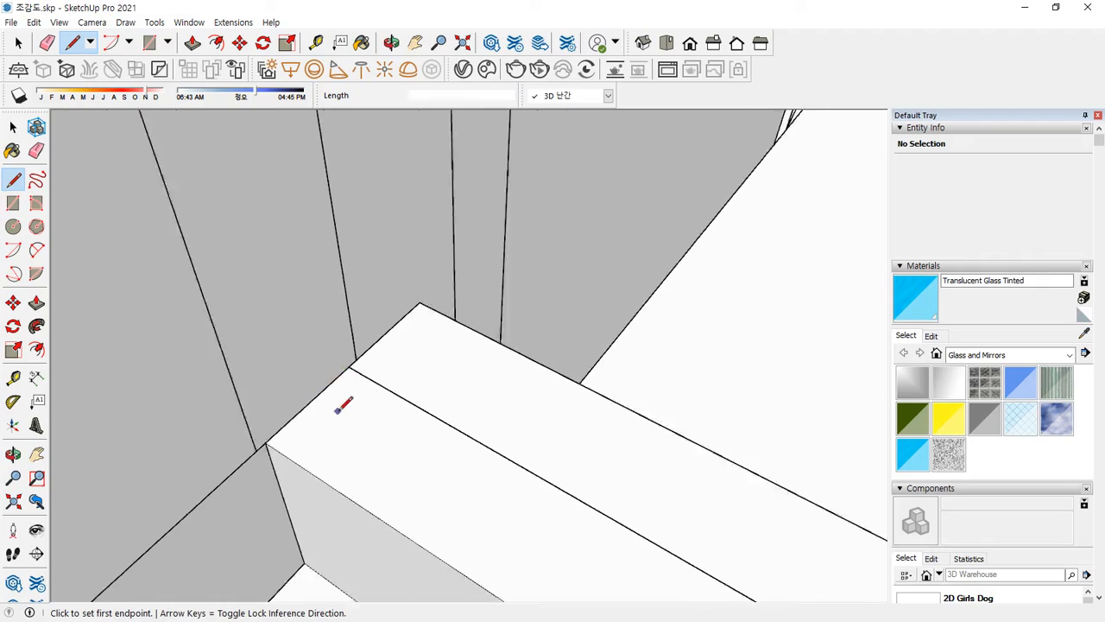
Erase the helper lines over the bed and across the rim at both curve-to-straight joints, keeping the centreline.
scroll(343, 403, "down", 5)
mouse_move(341, 400)
middle_mouse_down()
mouse_move(271, 506)
mouse_move(271, 278)
mouse_move(365, 302)
middle_mouse_up()
scroll(435, 298, "up", 3)
key("e")
left_click(442, 293)
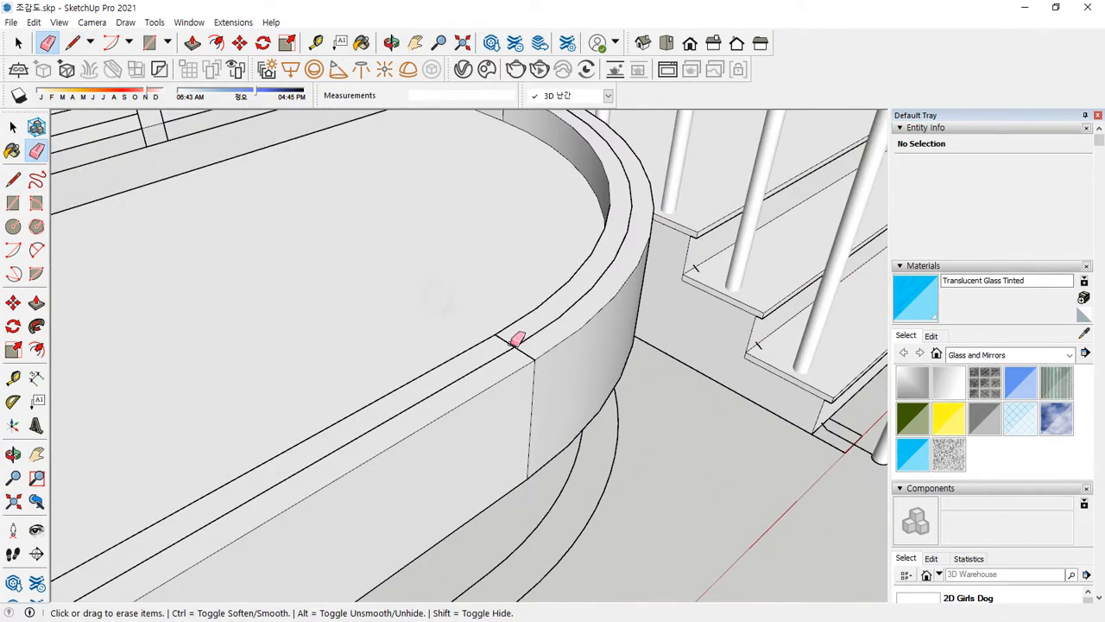
scroll(512, 335, "up", 2)
scroll(511, 366, "down", 4)
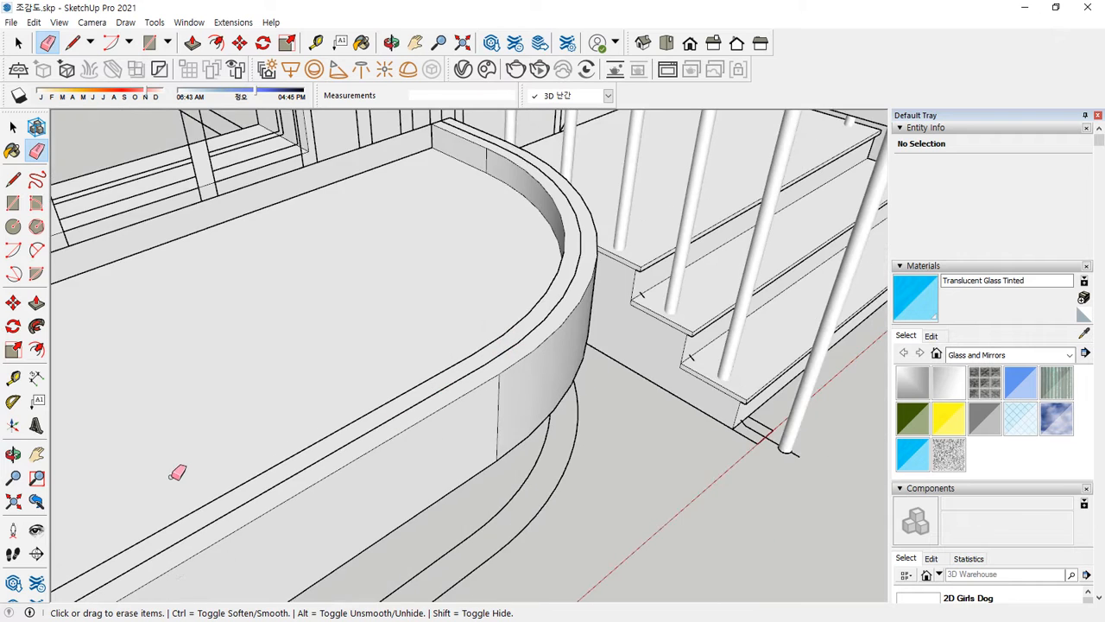
scroll(170, 478, "up", 4)
middle_click_drag(170, 478, 644, 249, "shift")
left_click_drag(328, 426, 289, 435)
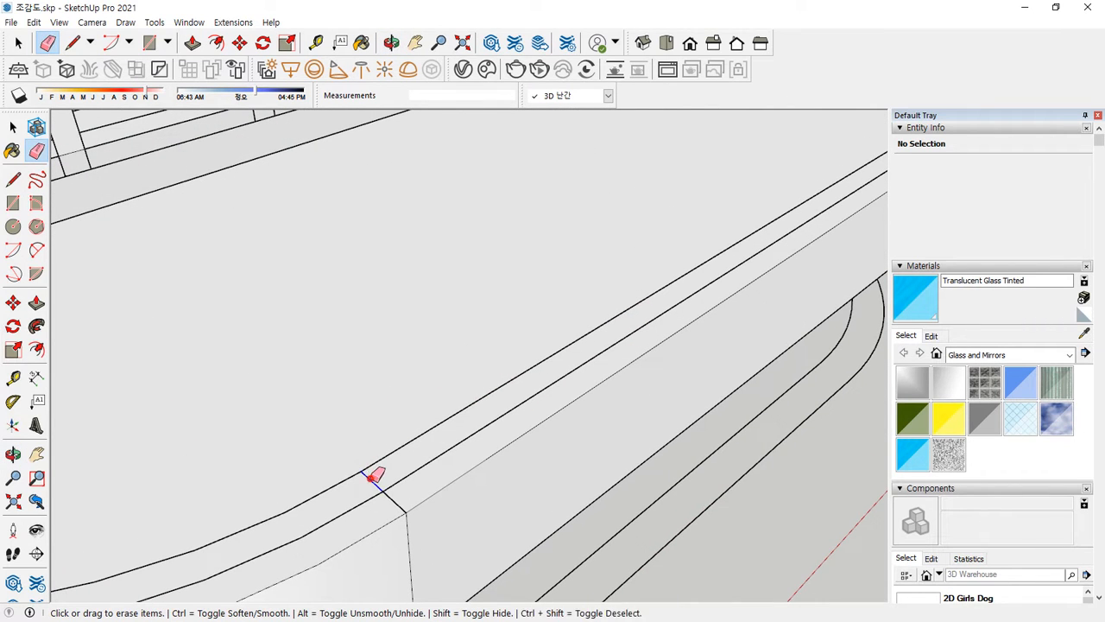
Select the entire connected centreline on the border's rim, from wall to wall.
key("space")
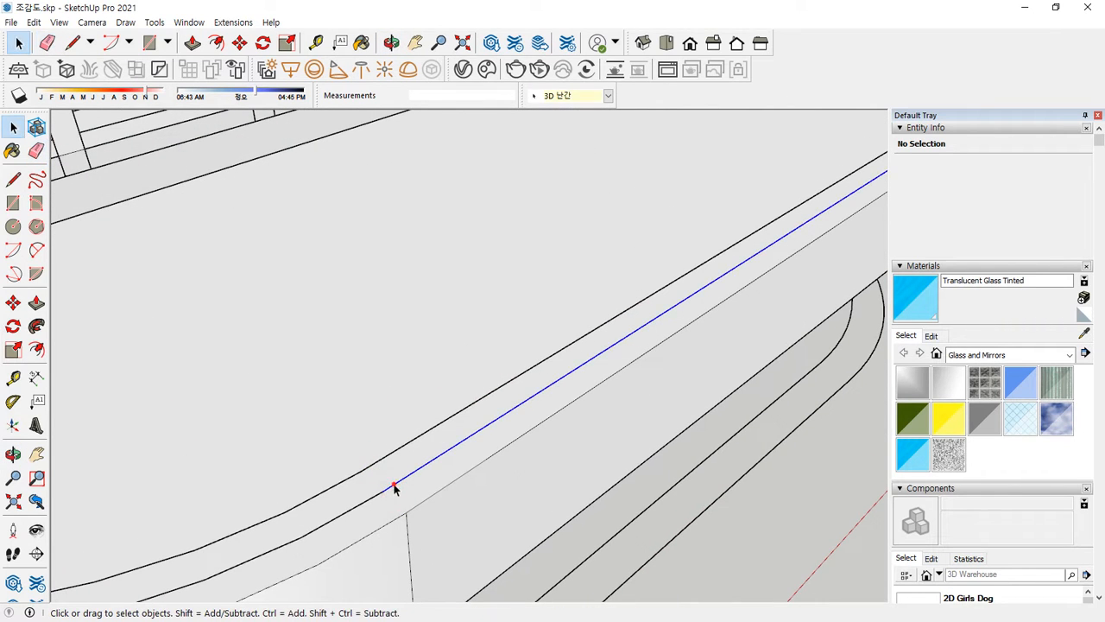
triple_click(395, 486)
scroll(394, 485, "down", 6)
middle_click_drag(494, 458, 685, 251)
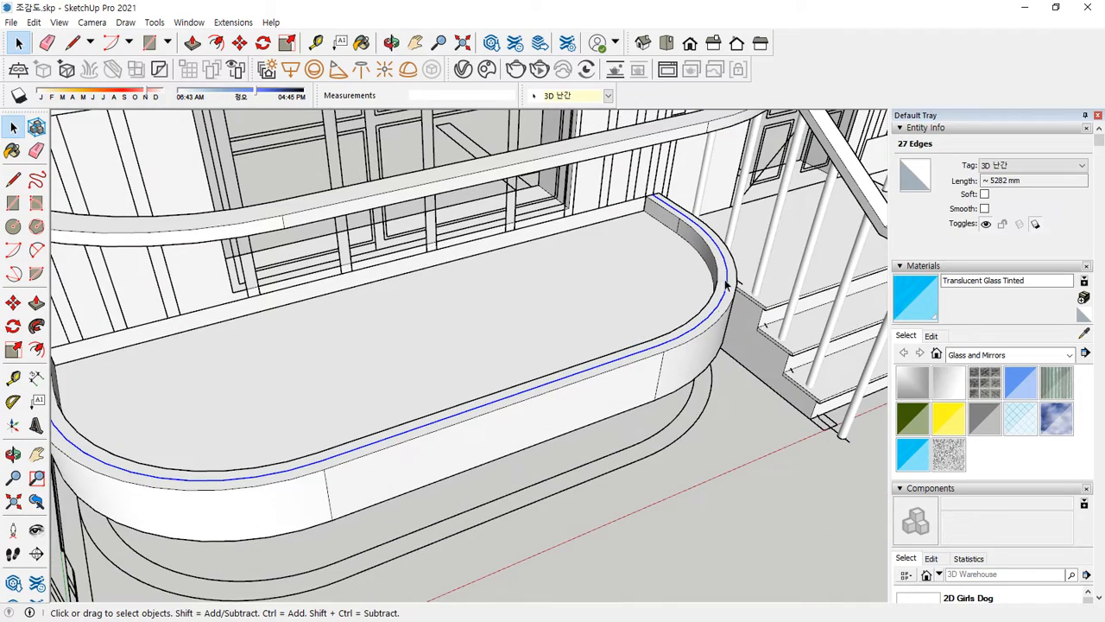
middle_click_drag(231, 444, 99, 286)
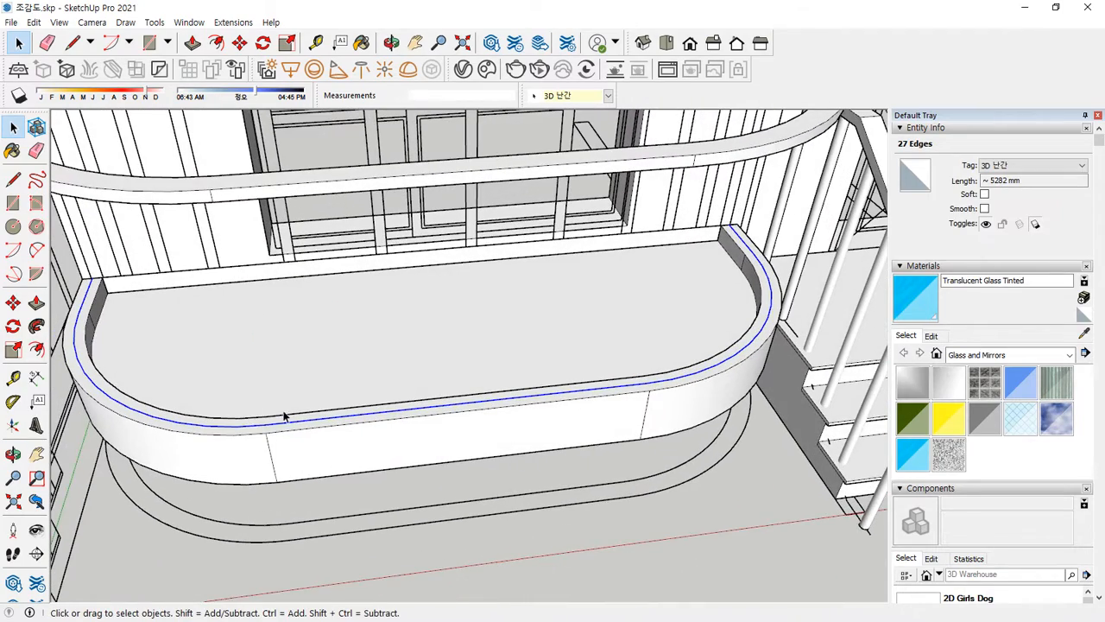
Weld the selected edges of the rim centreline into a single curve.
left_click(233, 22)
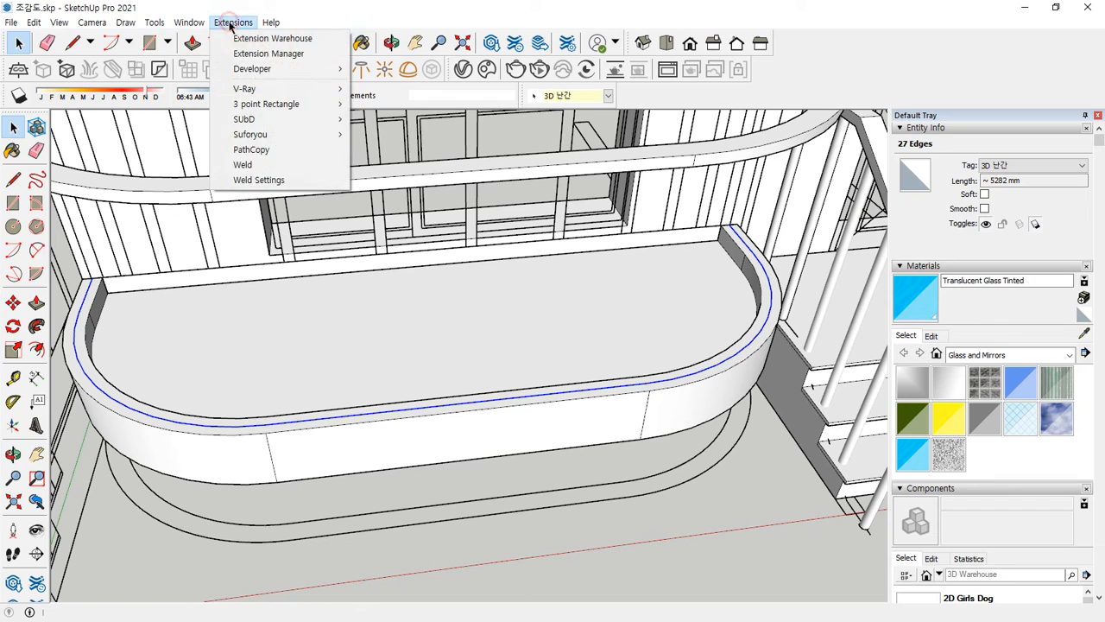
left_click(260, 164)
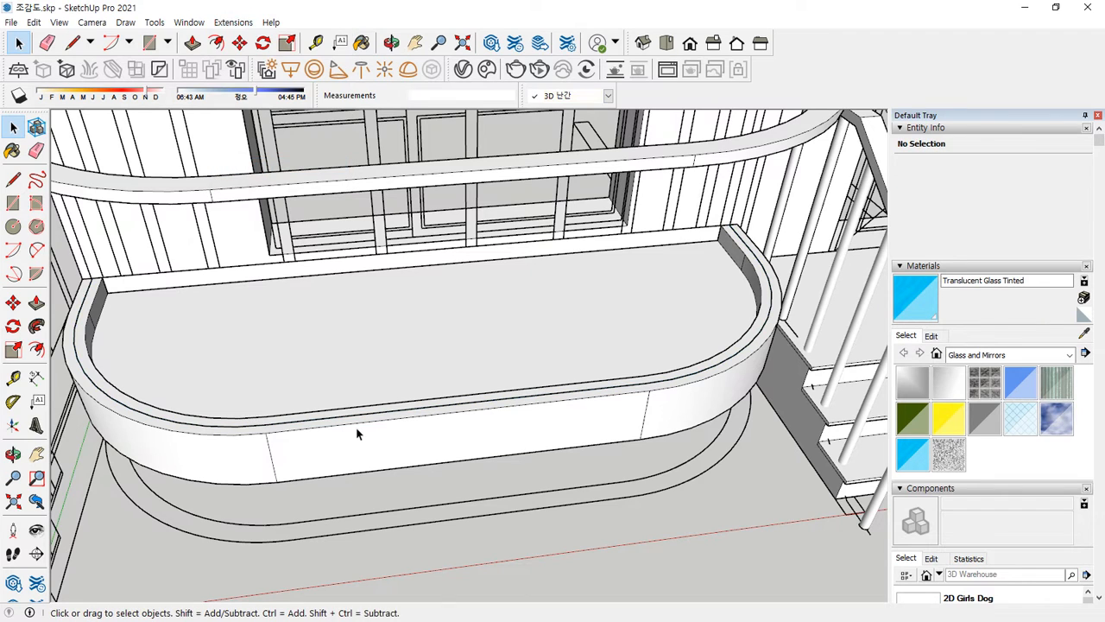
left_click(280, 482)
Measure the width of one flat slat at its base on the house wall.
middle_click_drag(181, 302, 245, 338)
scroll(246, 338, "up", 3)
scroll(245, 354, "up", 4)
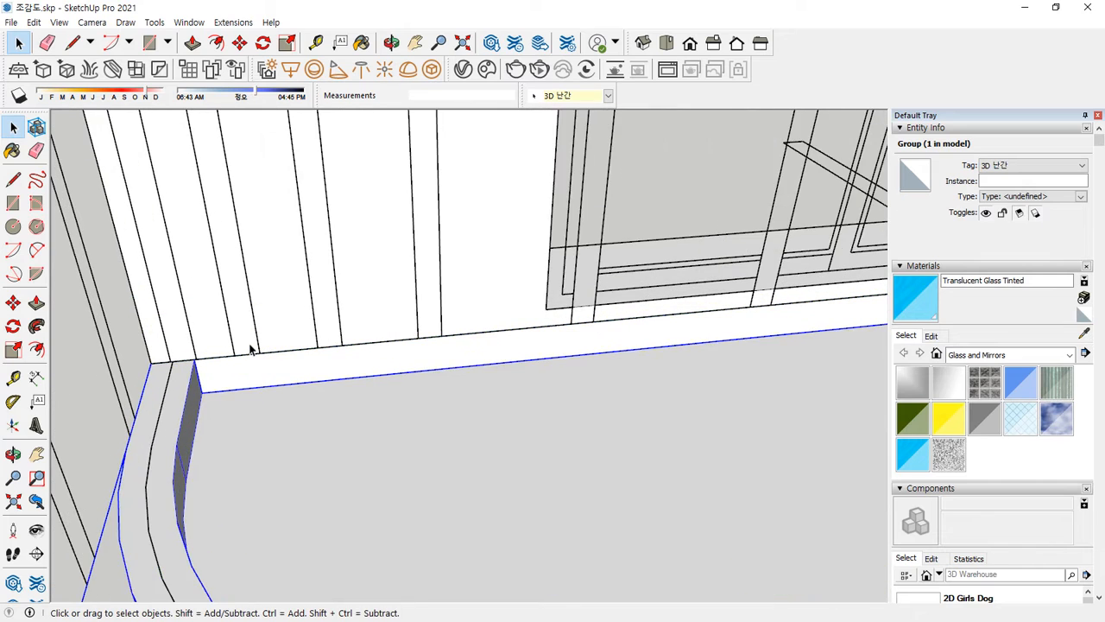
key("l")
left_click(231, 357)
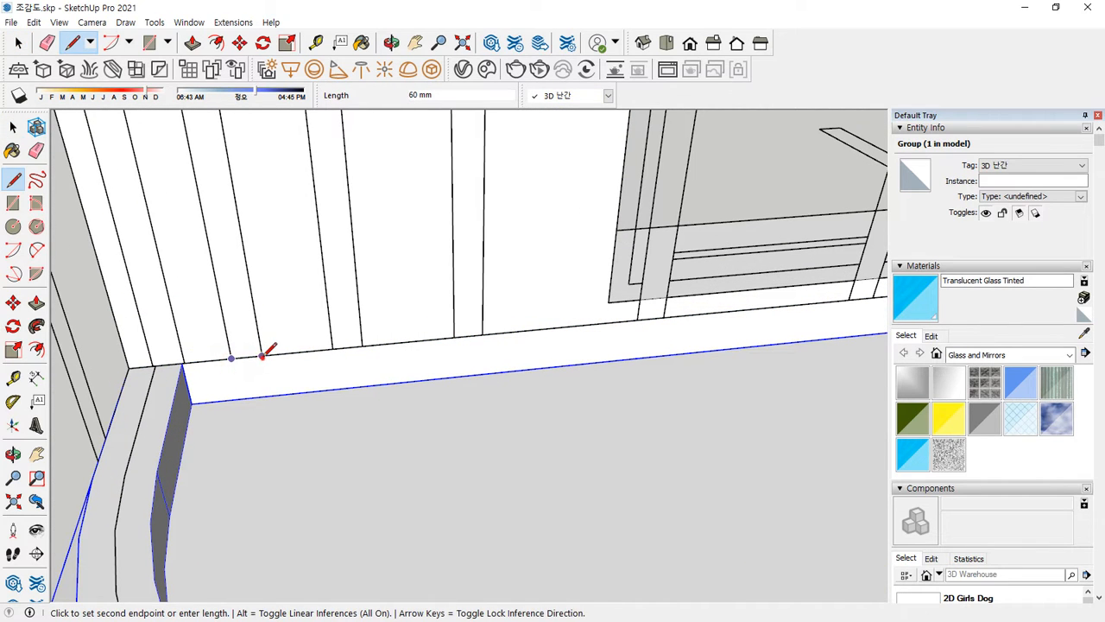
key("space")
Draw a circle of 30 mm radius centred on the wall slat's base, reaching to the slat's edge.
key("c")
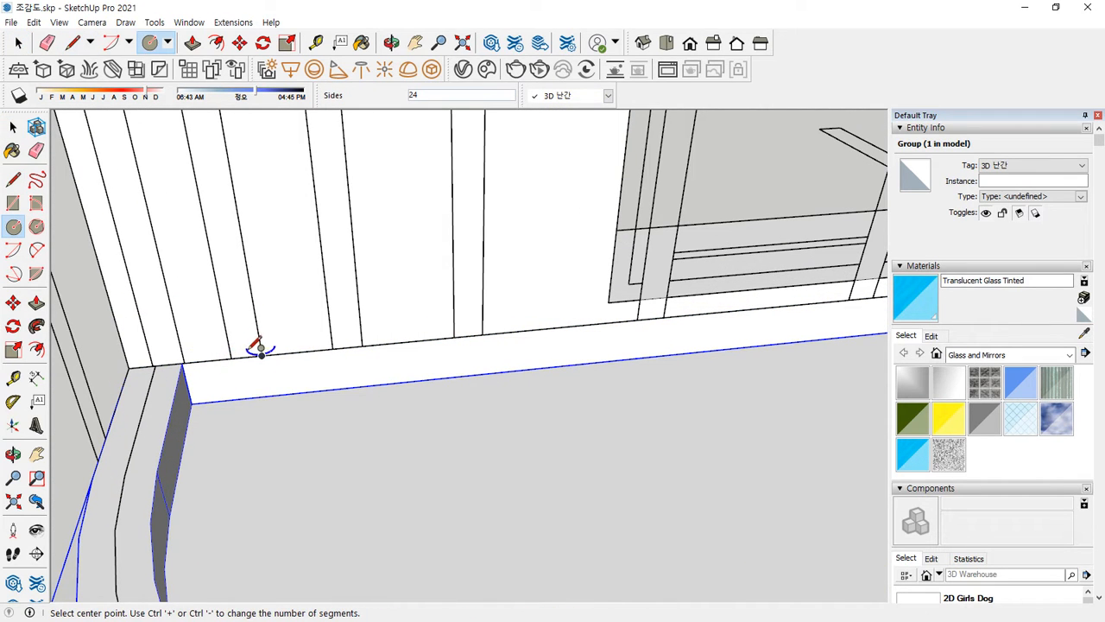
left_click(246, 354)
scroll(259, 353, "up", 2)
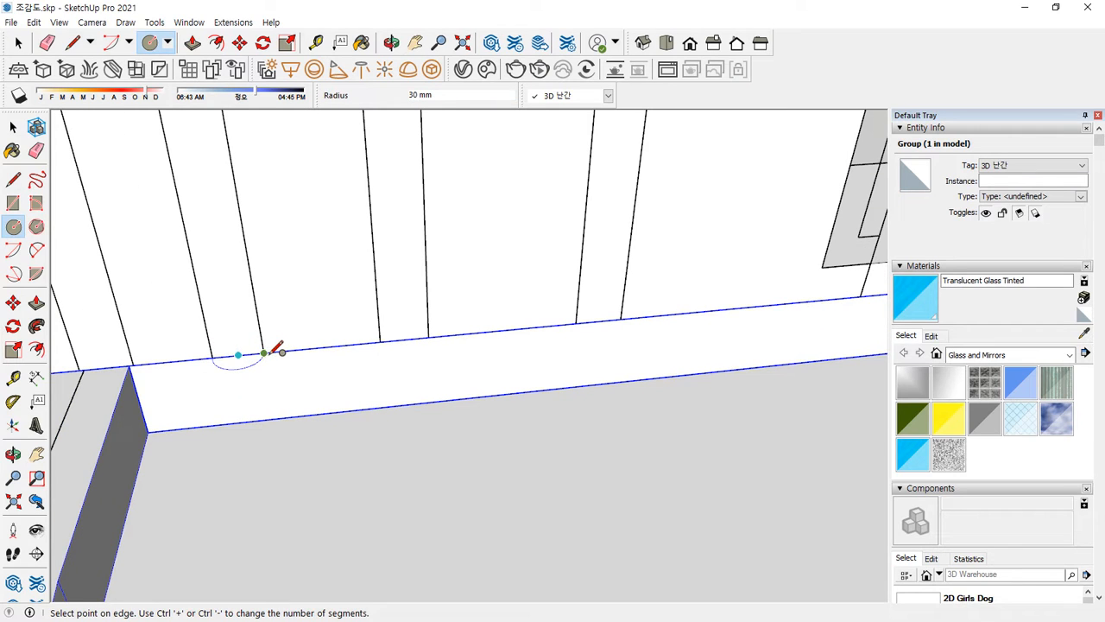
left_click(264, 353)
key("space")
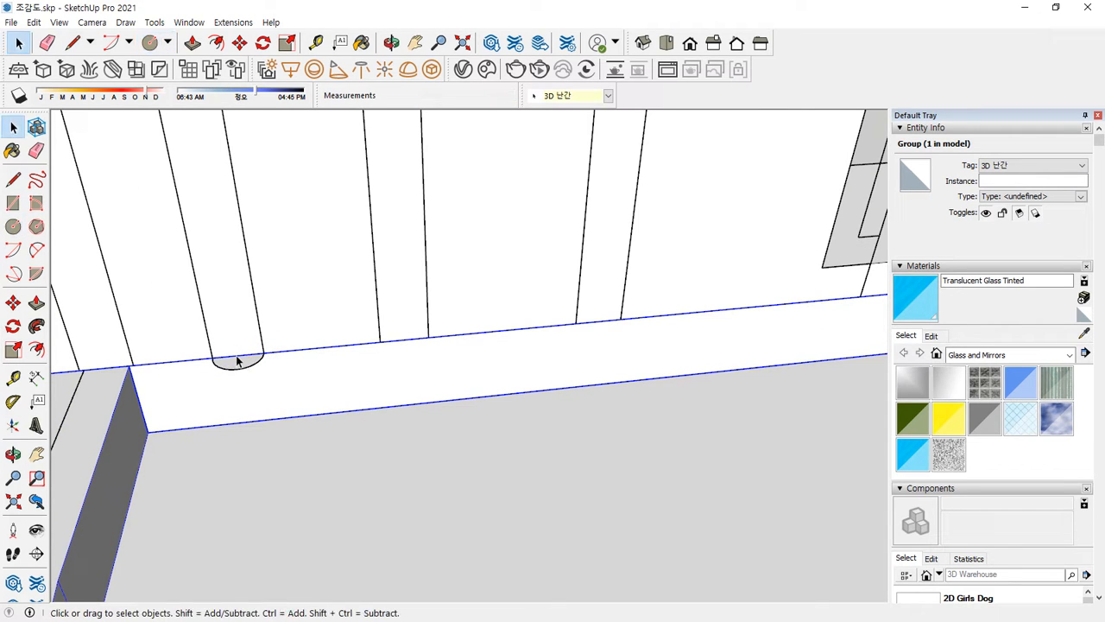
Extrude the circular face upward 1055 mm to the underside of the rail to form a round post.
left_click(237, 361)
key("p")
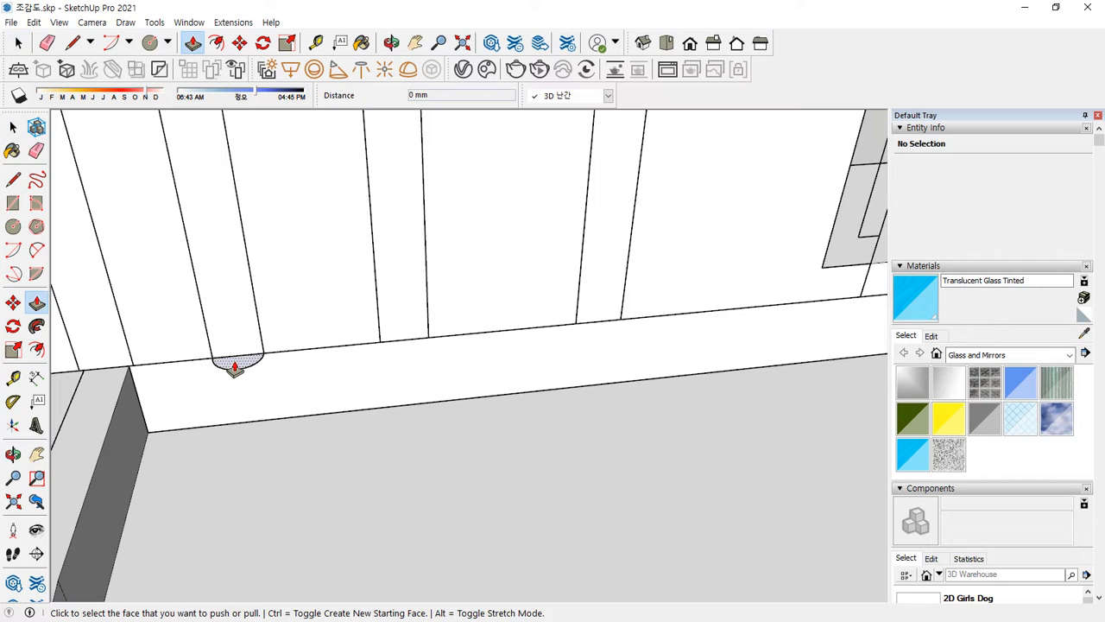
left_click(235, 363)
middle_click_drag(216, 271, 230, 311)
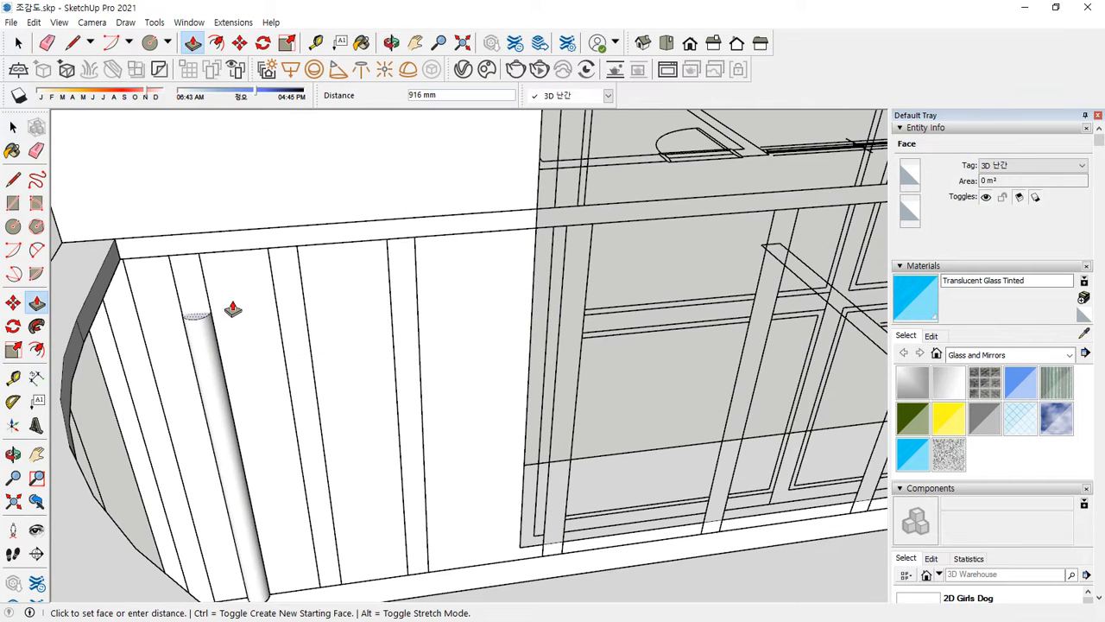
left_click(124, 264)
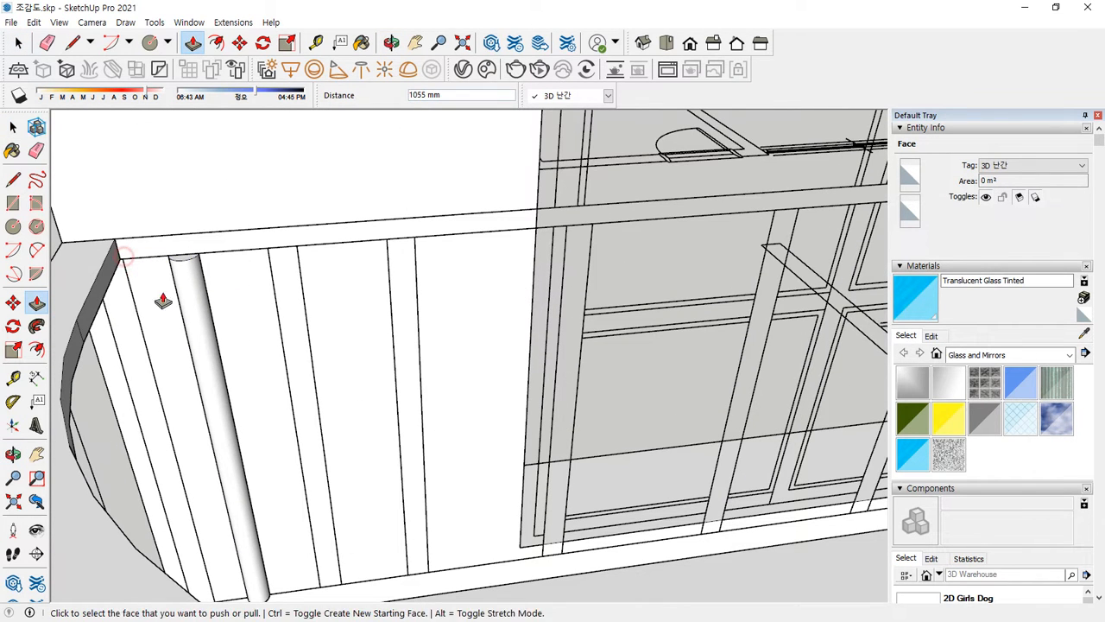
key("space")
double_click(189, 282)
right_click(189, 283)
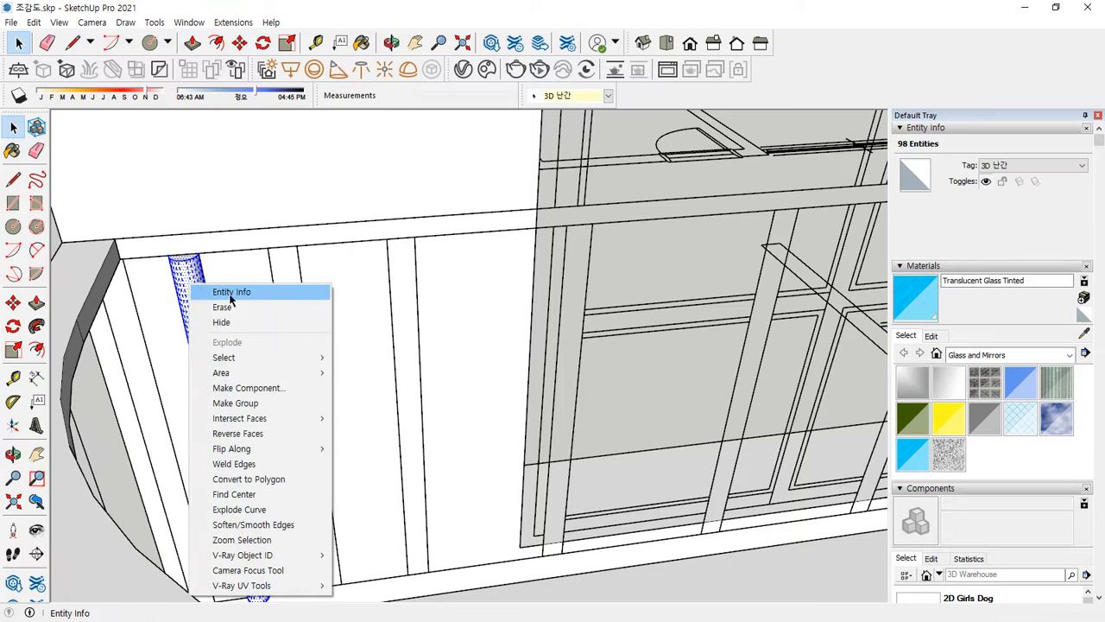
left_click(274, 389)
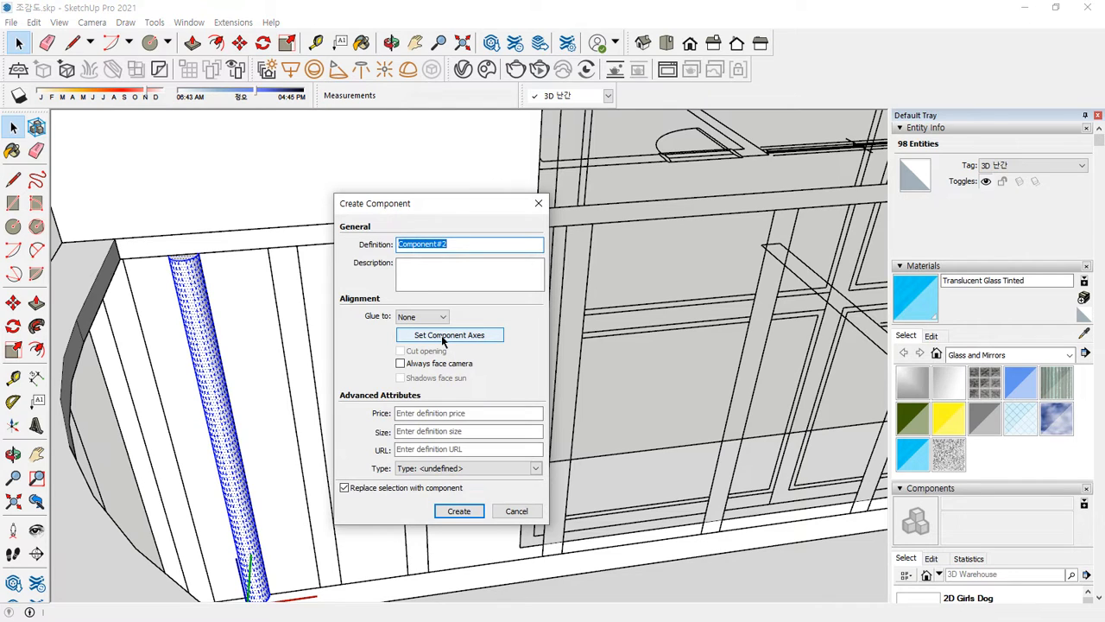
left_click(442, 340)
middle_click_drag(274, 476, 273, 237)
middle_click_drag(228, 523, 335, 151, "shift")
middle_click_drag(321, 470, 259, 280)
middle_click_drag(242, 242, 275, 330, "shift")
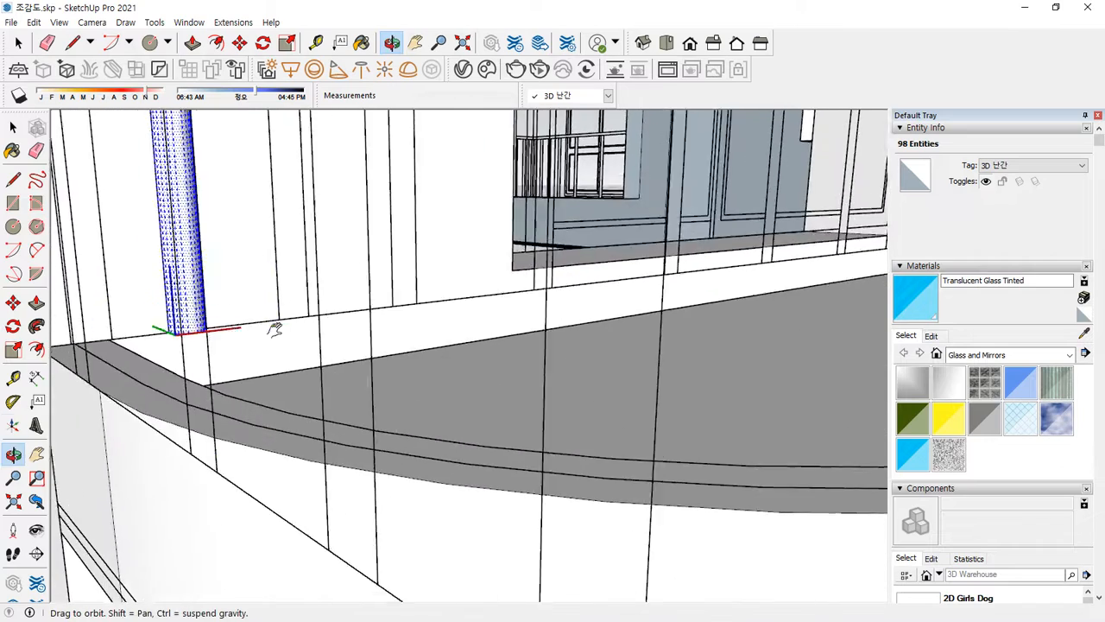
scroll(204, 330, "up", 4)
scroll(239, 371, "up", 3)
middle_click_drag(136, 353, 190, 389)
key("Escape")
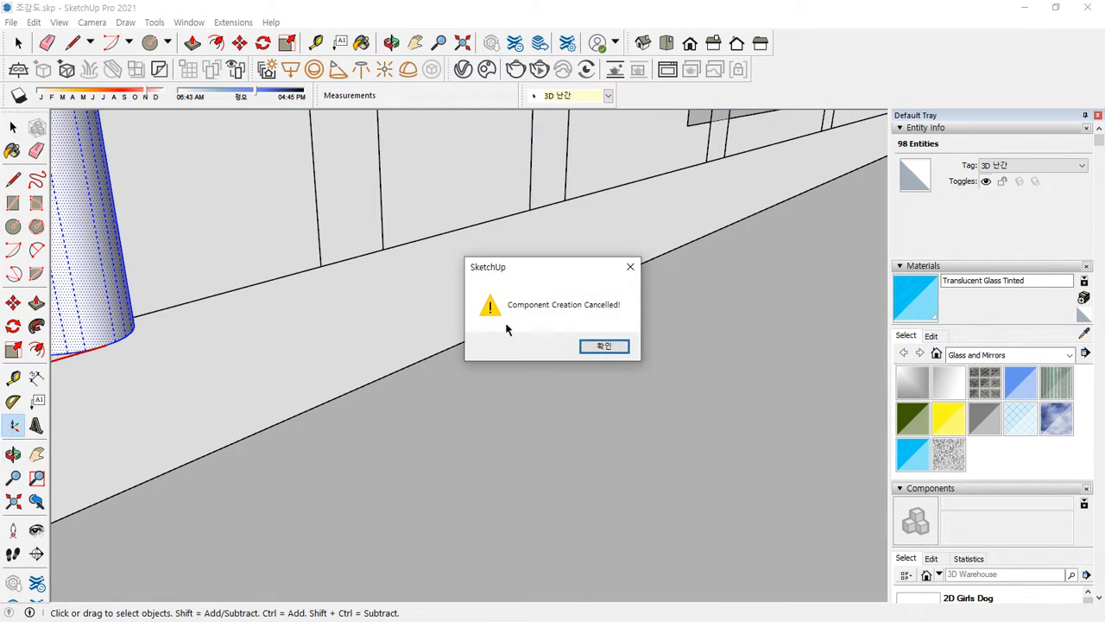
left_click(607, 346)
Make the selected round post a component, replacing the selected geometry and keeping the default settings.
scroll(152, 274, "down", 10)
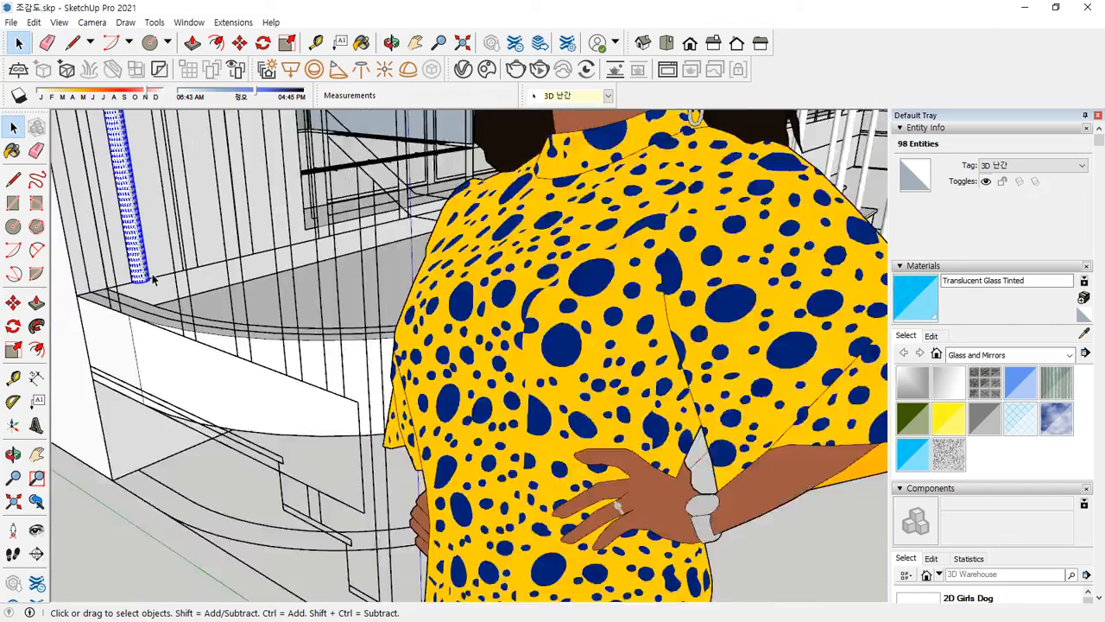
scroll(143, 221, "up", 8)
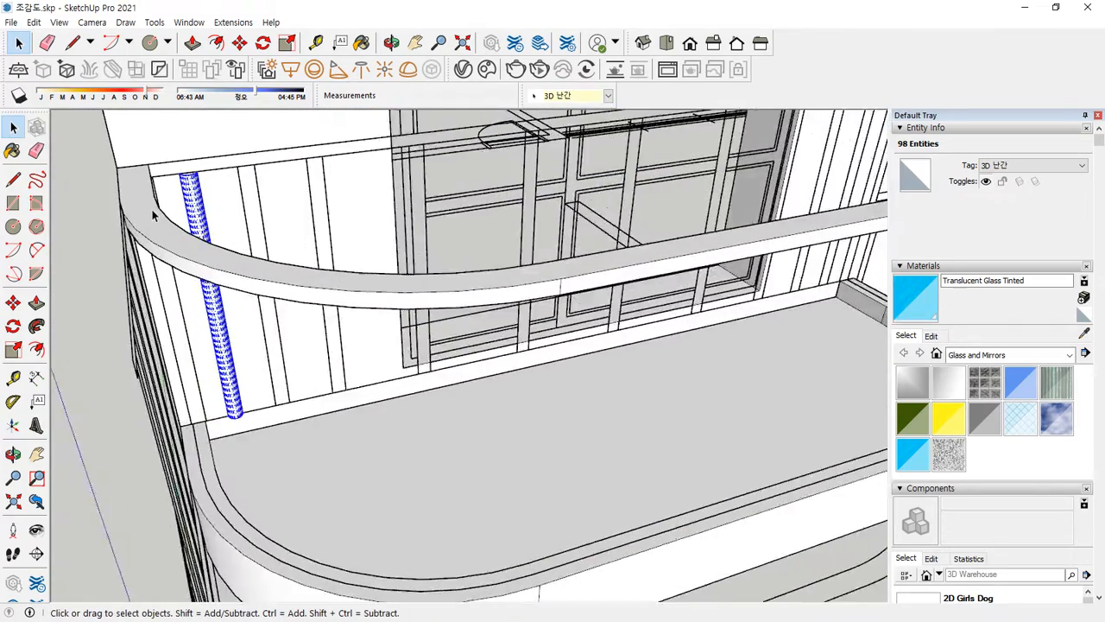
right_click(207, 194)
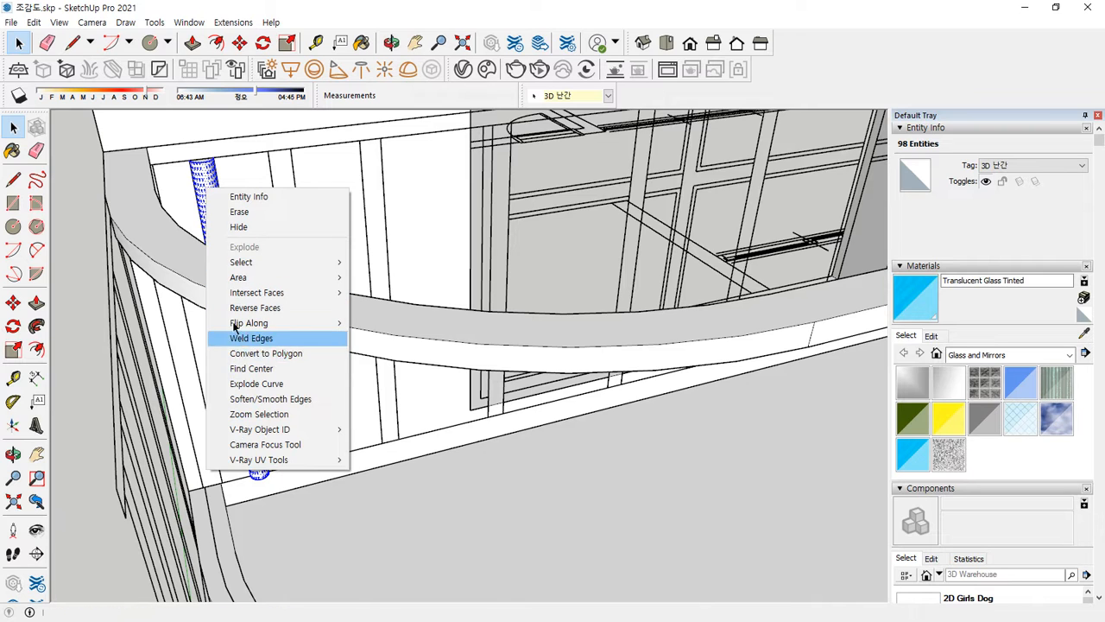
left_click(204, 191)
right_click(207, 184)
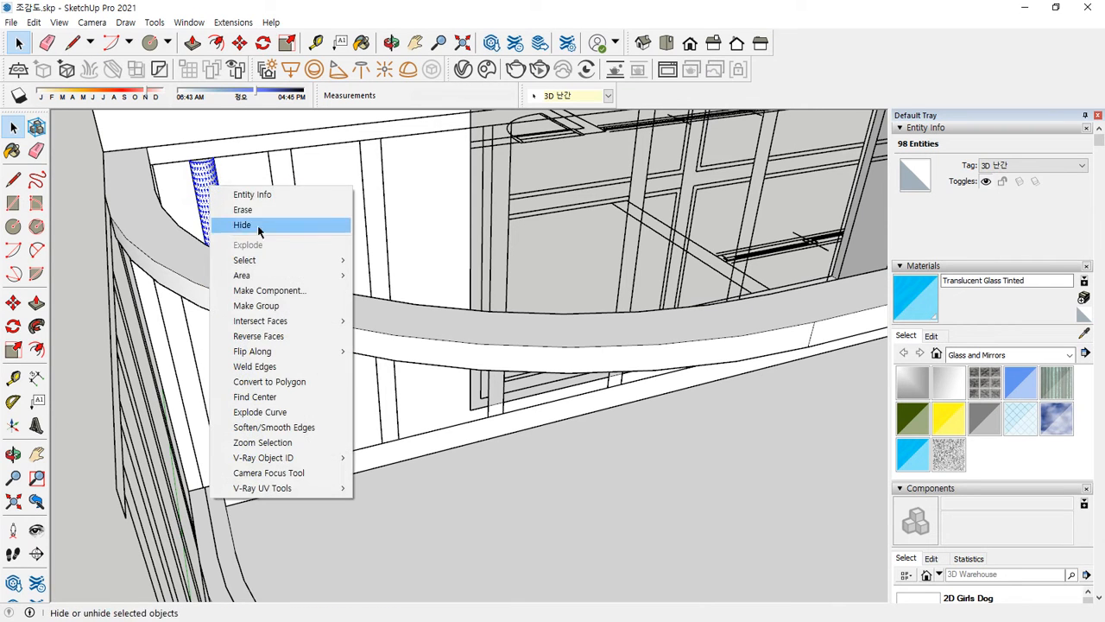
left_click(280, 291)
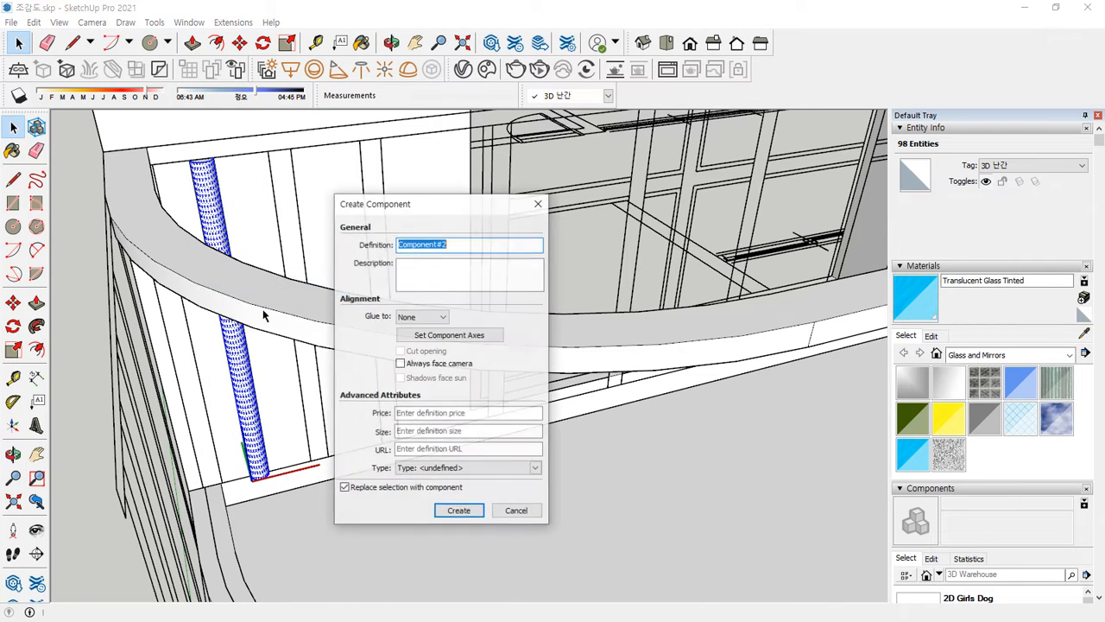
left_click(456, 506)
Move the post component about 844 mm away from the railing into the open space beside the house.
key("m")
left_click(218, 231)
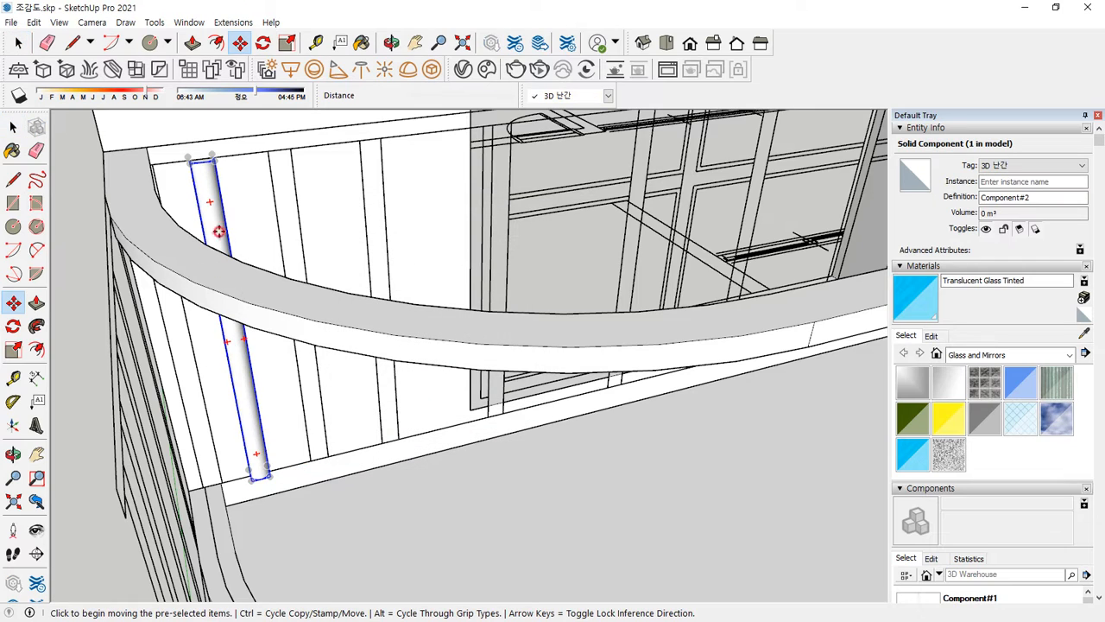
scroll(127, 348, "down", 2)
scroll(128, 348, "down", 2)
left_click(153, 316)
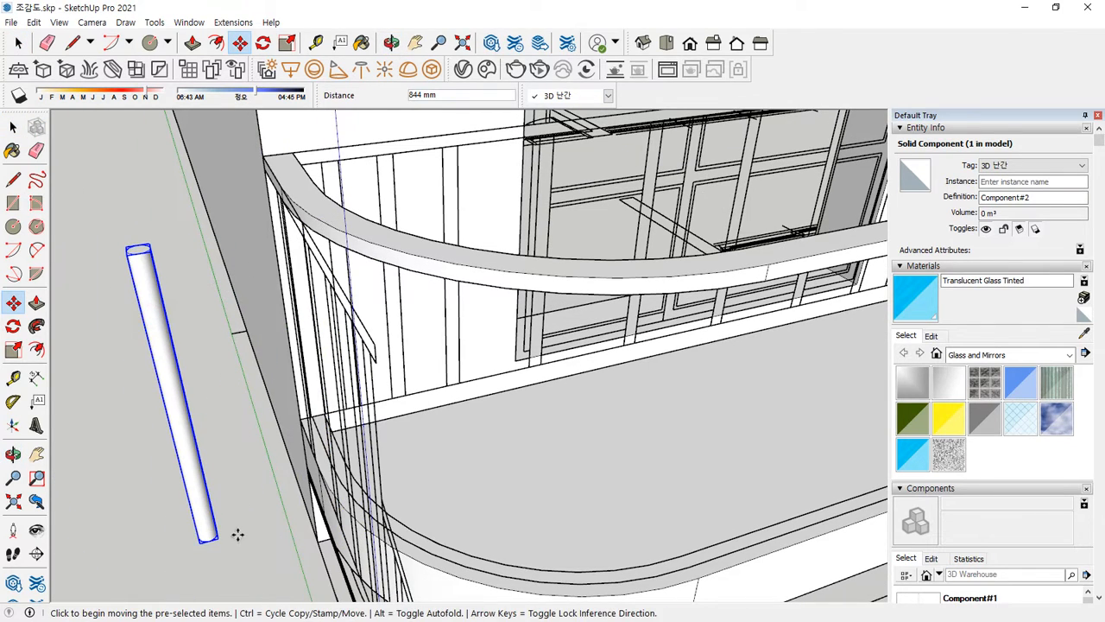
Inside the post component, move all its geometry so the bottom circle's centre sits on the component's origin.
key("space")
double_click(190, 463)
middle_click_drag(195, 471, 410, 429)
middle_click_drag(307, 587, 302, 476)
scroll(238, 544, "up", 5)
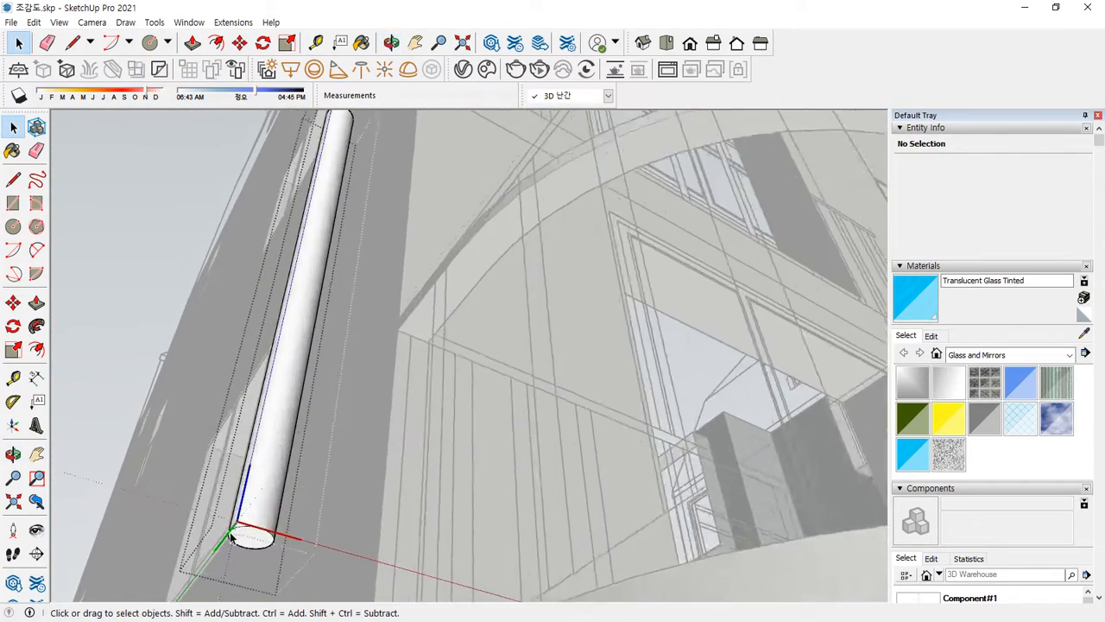
middle_click_drag(264, 555, 233, 493)
triple_click(278, 391)
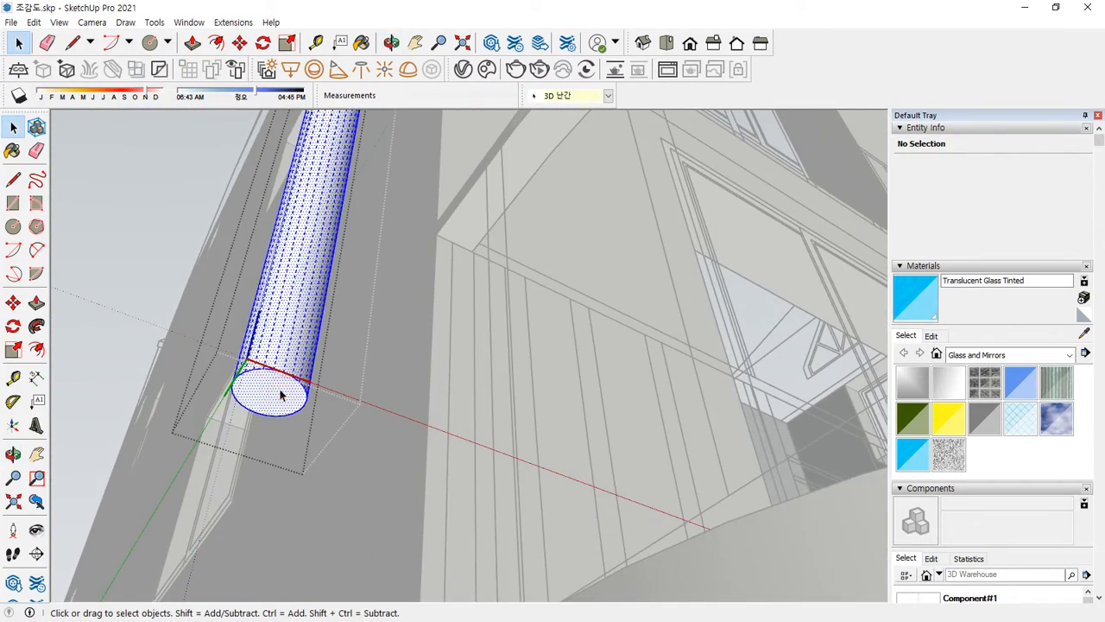
key("m")
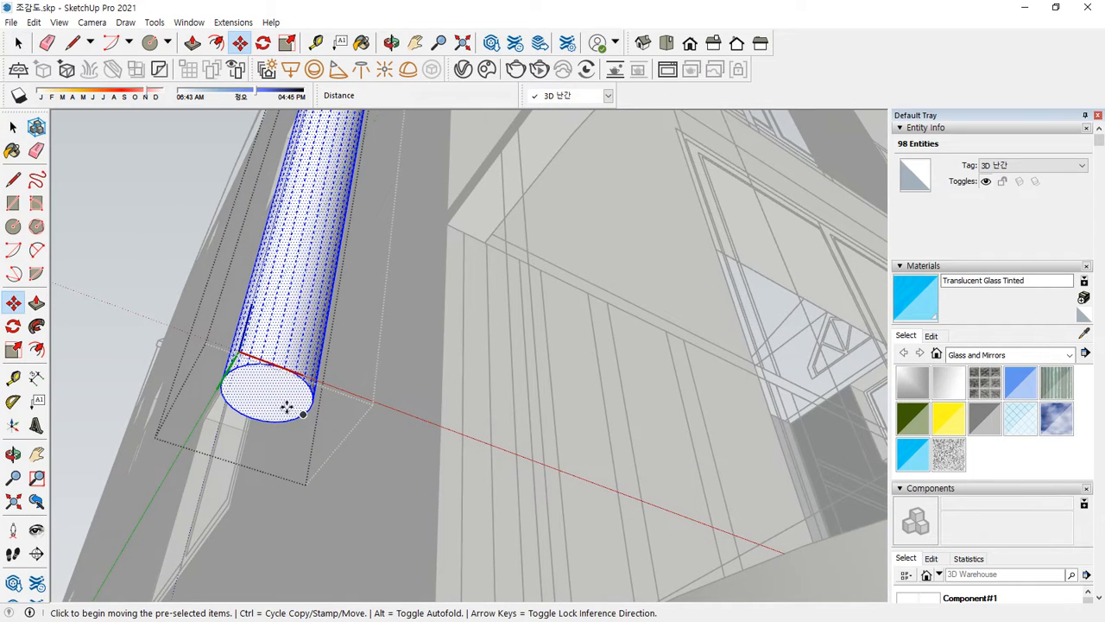
left_click(269, 396)
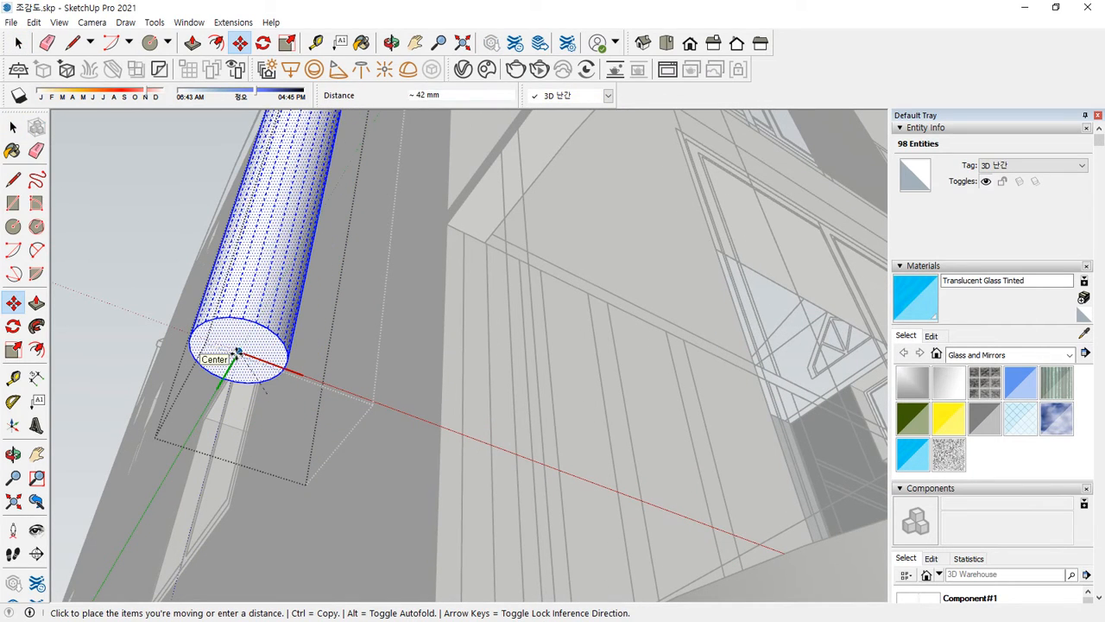
left_click(237, 353)
key("space")
left_click(84, 274)
Copy the post component along the welded rim curve with PathCopy at a spacing of 300 mm.
scroll(175, 403, "down", 10)
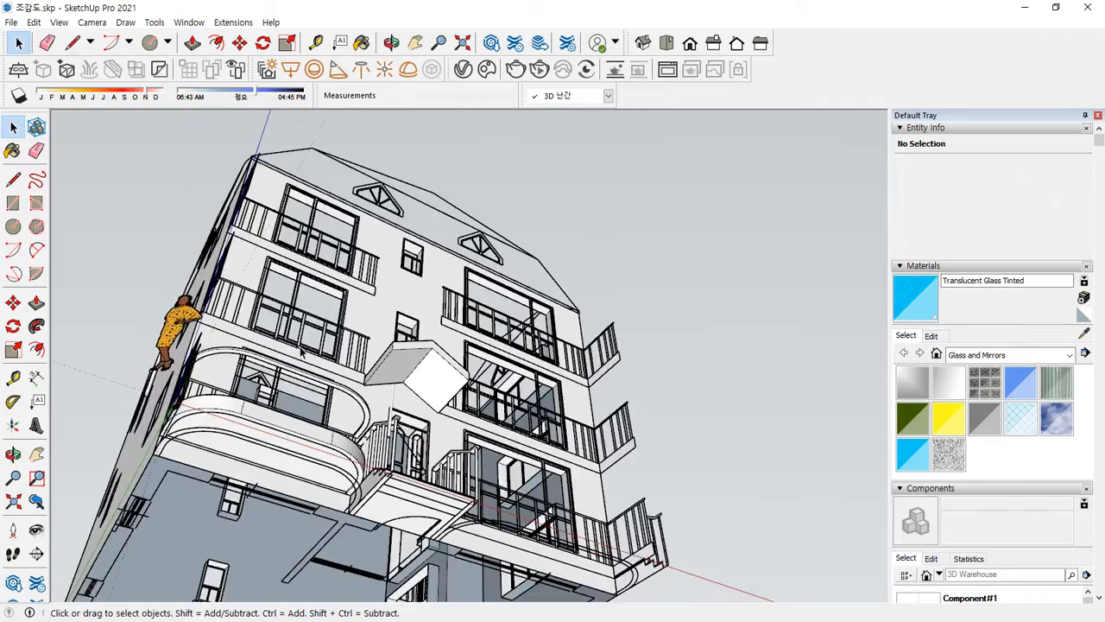
middle_click_drag(302, 352, 278, 458)
scroll(267, 418, "up", 5)
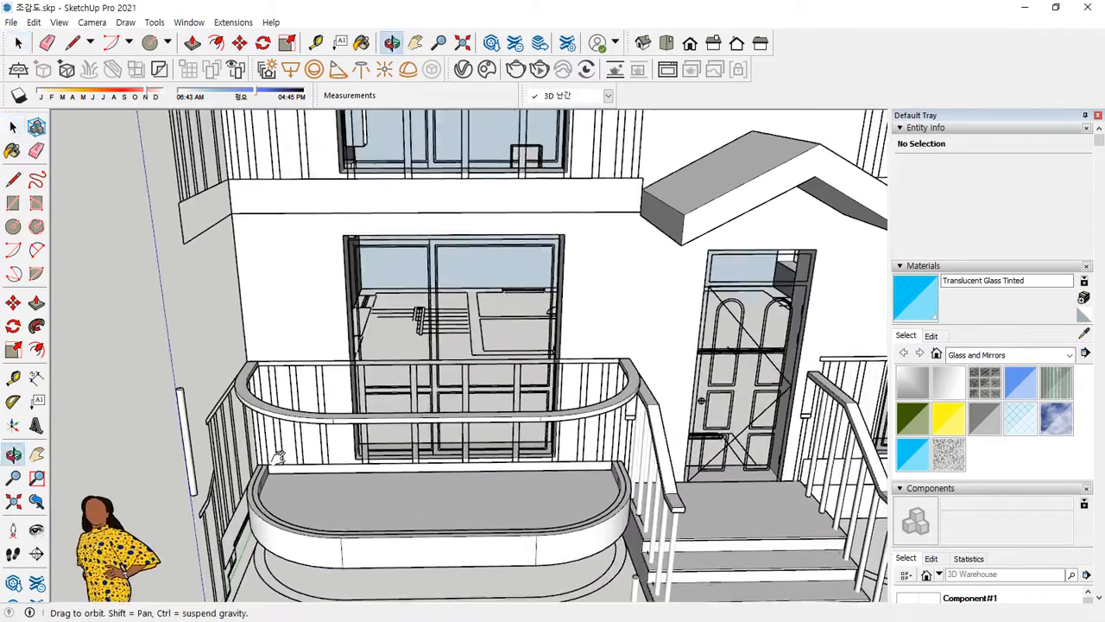
scroll(182, 432, "up", 3)
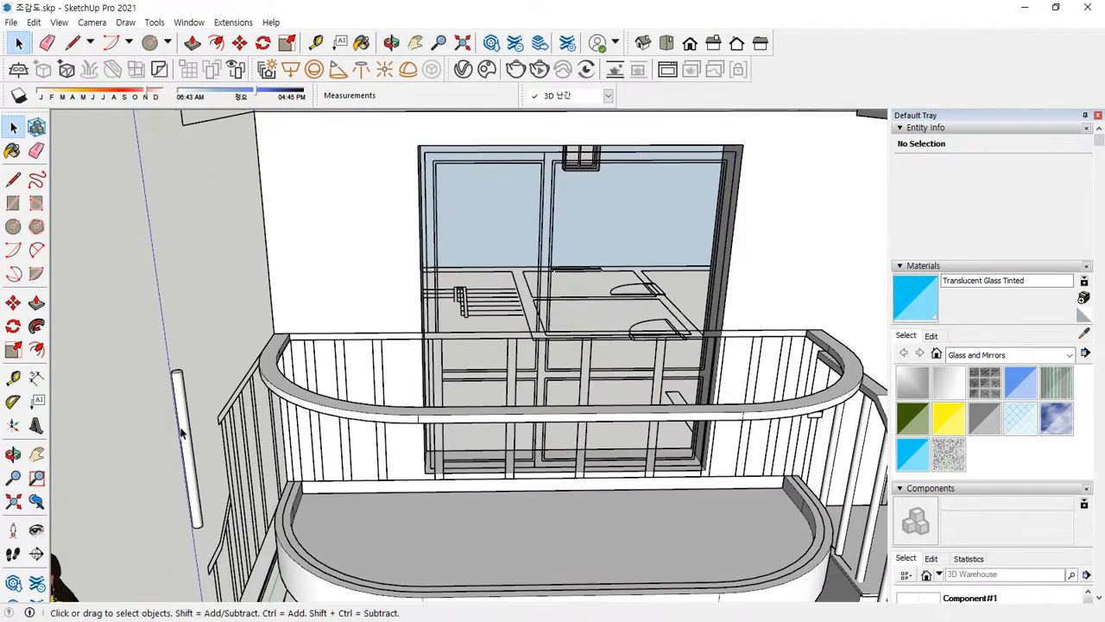
left_click(292, 553)
left_click(235, 23)
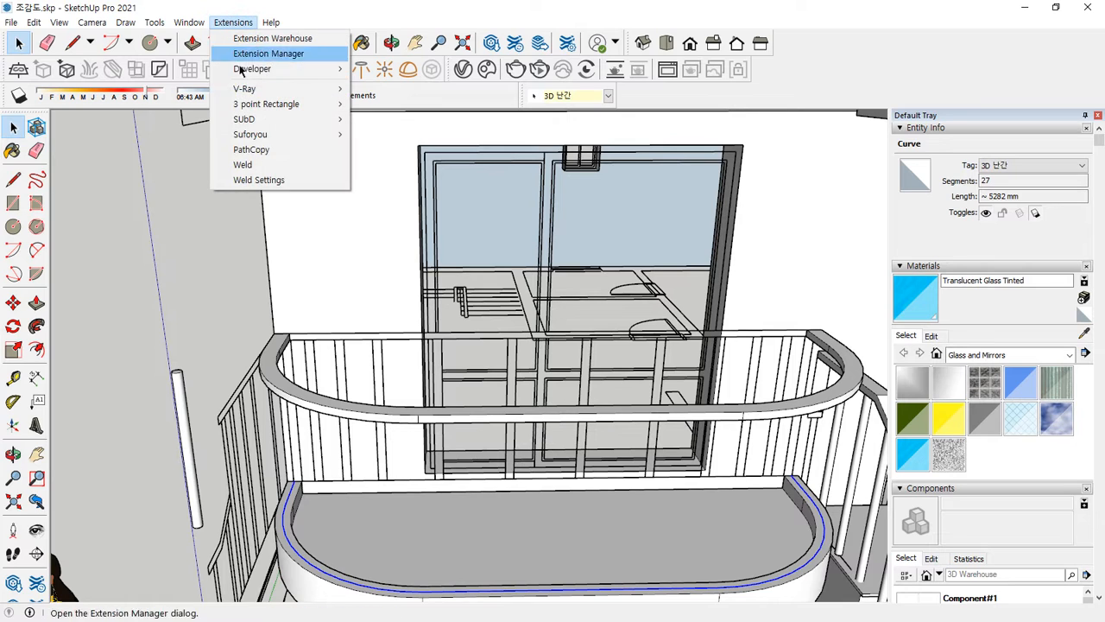
left_click(255, 149)
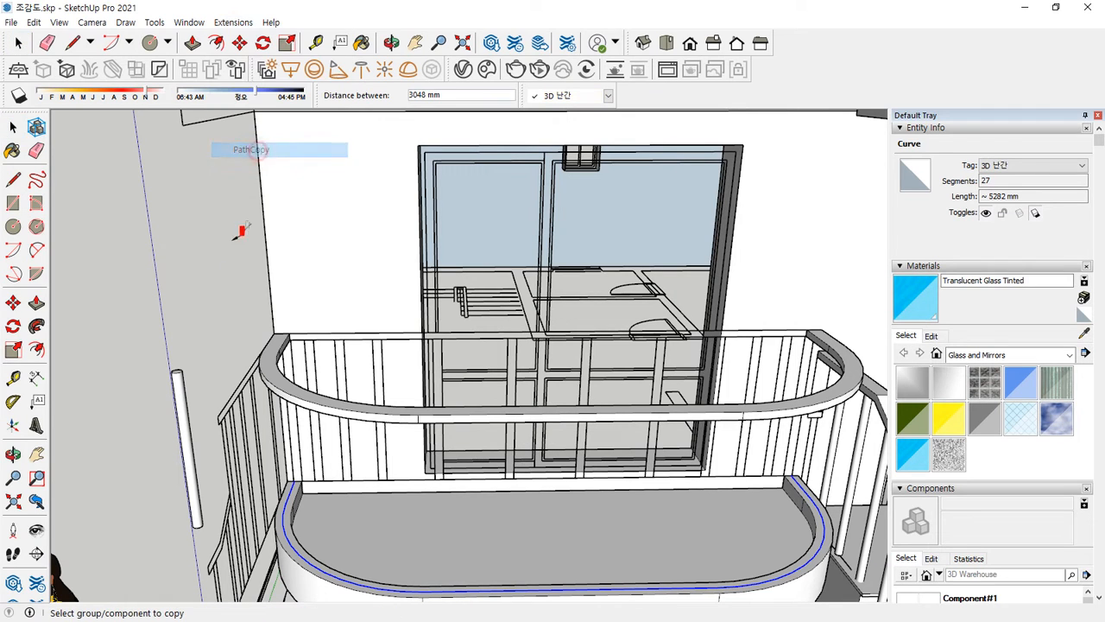
left_click(181, 374)
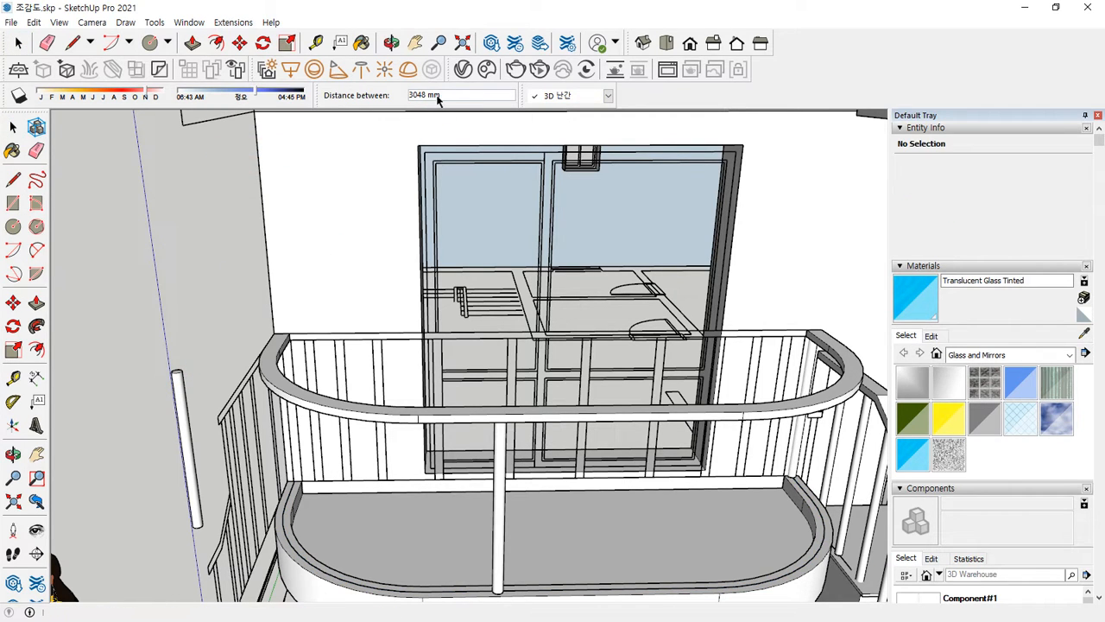
key("Return")
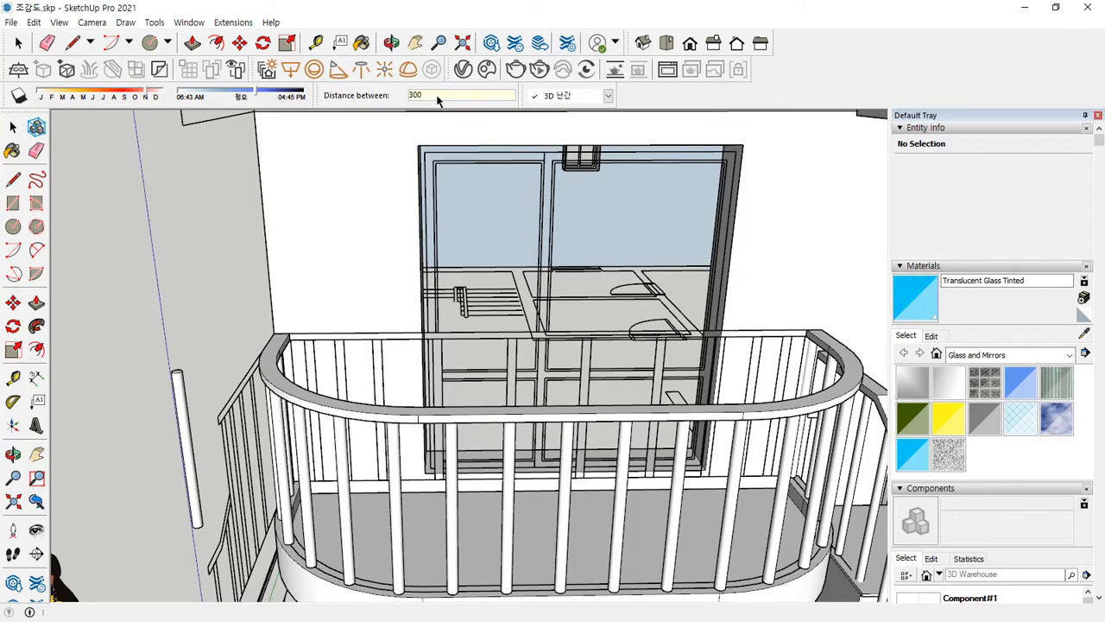
Delete one surplus post copy from the curved railing.
middle_click_drag(730, 215, 958, 356)
middle_click_drag(479, 381, 246, 368)
middle_click_drag(802, 375, 177, 224)
left_click(720, 301)
key("Delete")
scroll(717, 304, "down", 2)
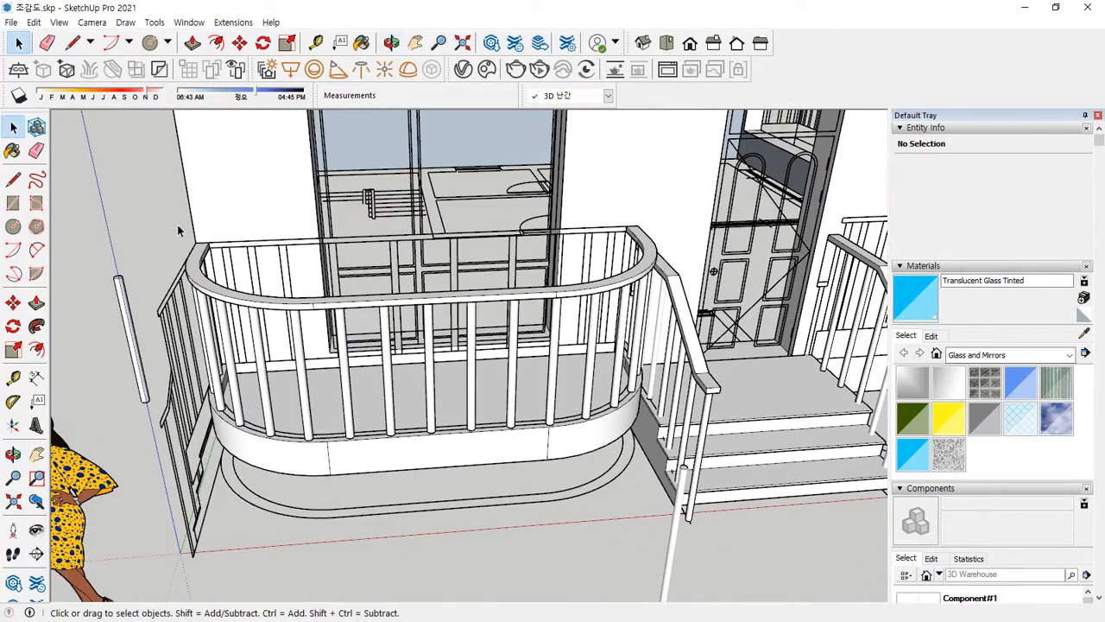
Group the curved rail, its post copies, the rim curve and the raised bed together.
left_click_drag(166, 208, 632, 518)
middle_click_drag(605, 524, 370, 506)
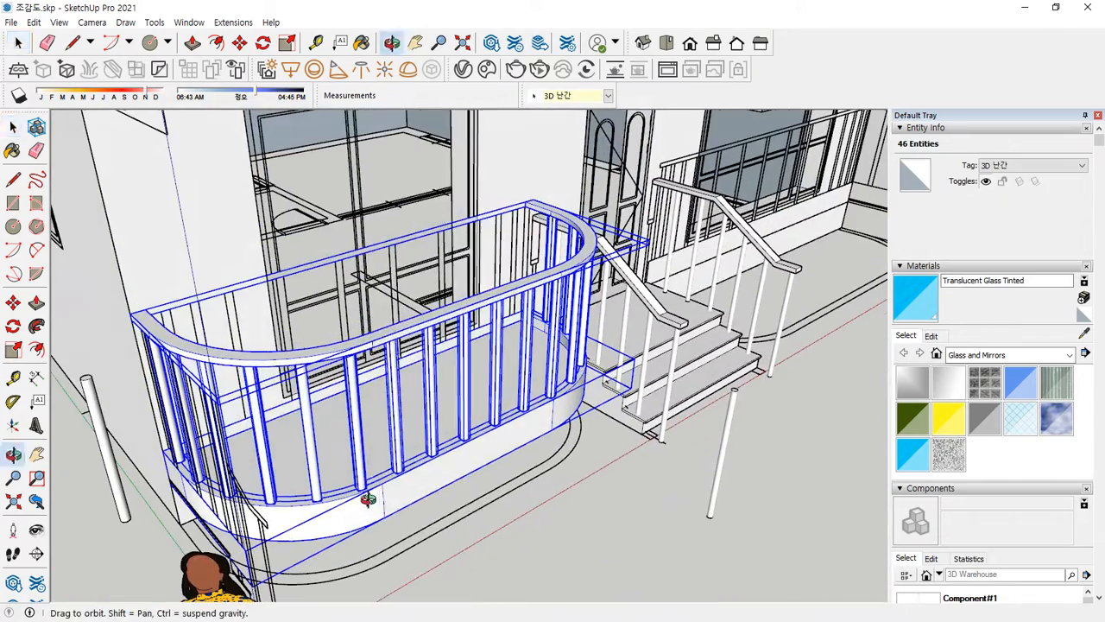
right_click(364, 507)
left_click(407, 295)
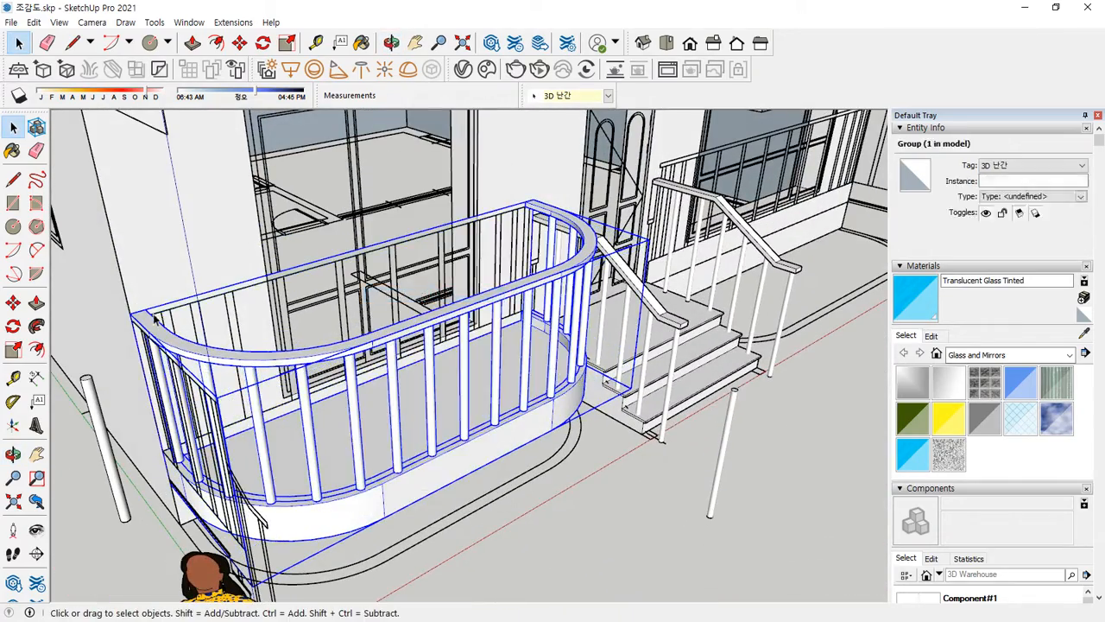
Copy the curved railing group straight up from its rim corner by 2800 mm and array it as *2 for the upper floors.
key("m")
key("ctrl")
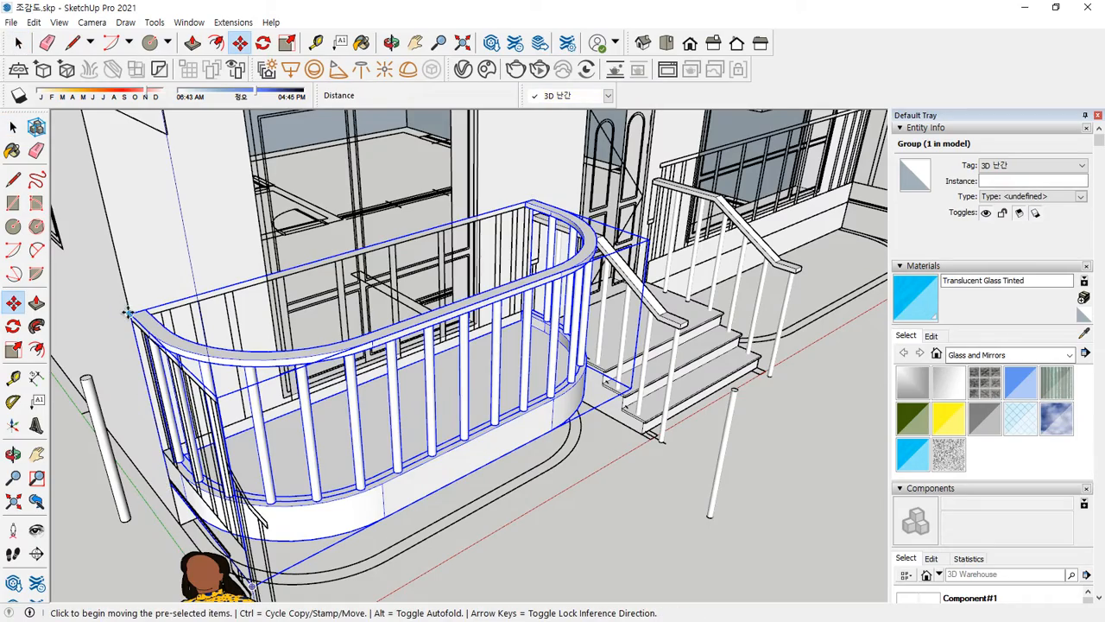
left_click(132, 315)
scroll(126, 274, "down", 3)
middle_click_drag(126, 275, 198, 484)
scroll(178, 287, "up", 3)
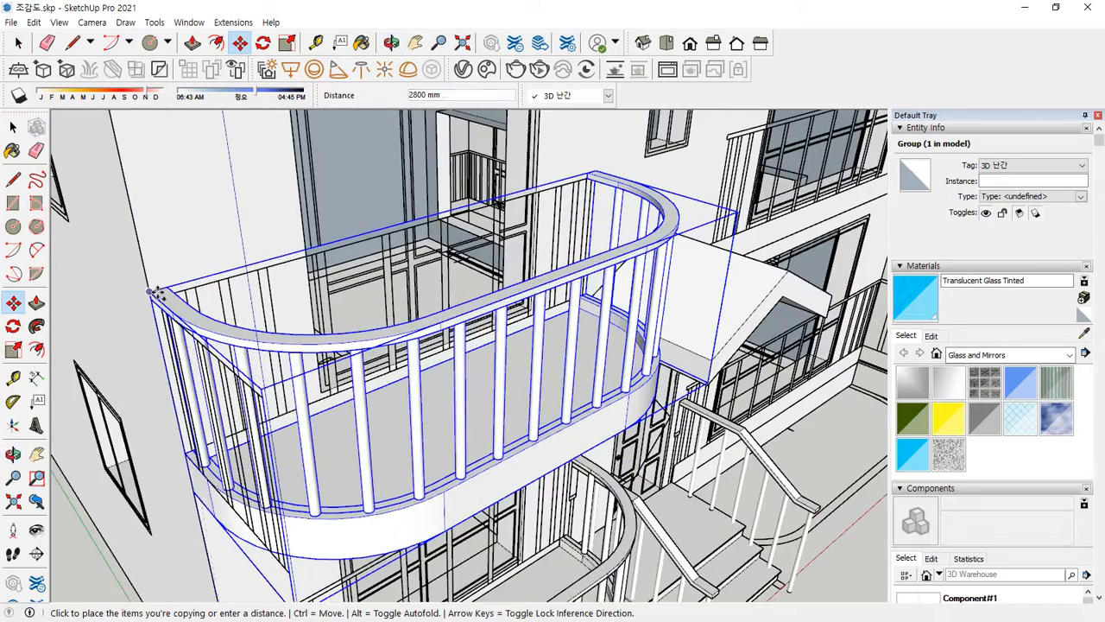
left_click(152, 293)
key("Return")
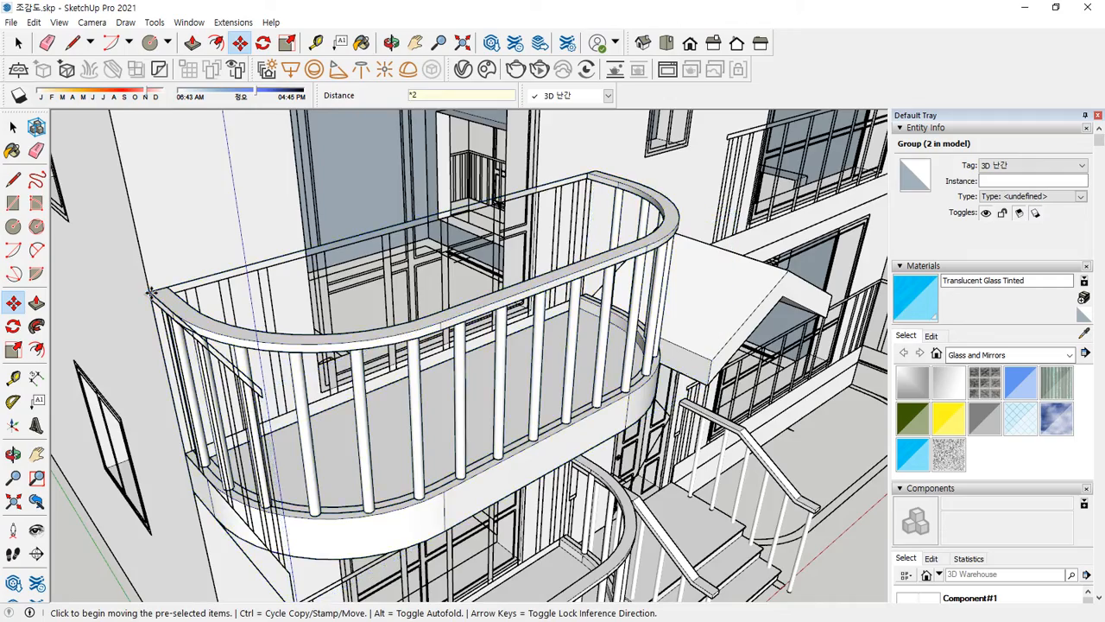
scroll(151, 293, "down", 5)
middle_click_drag(309, 342, 264, 336)
key("space")
left_click(420, 559)
middle_click_drag(448, 458, 306, 488)
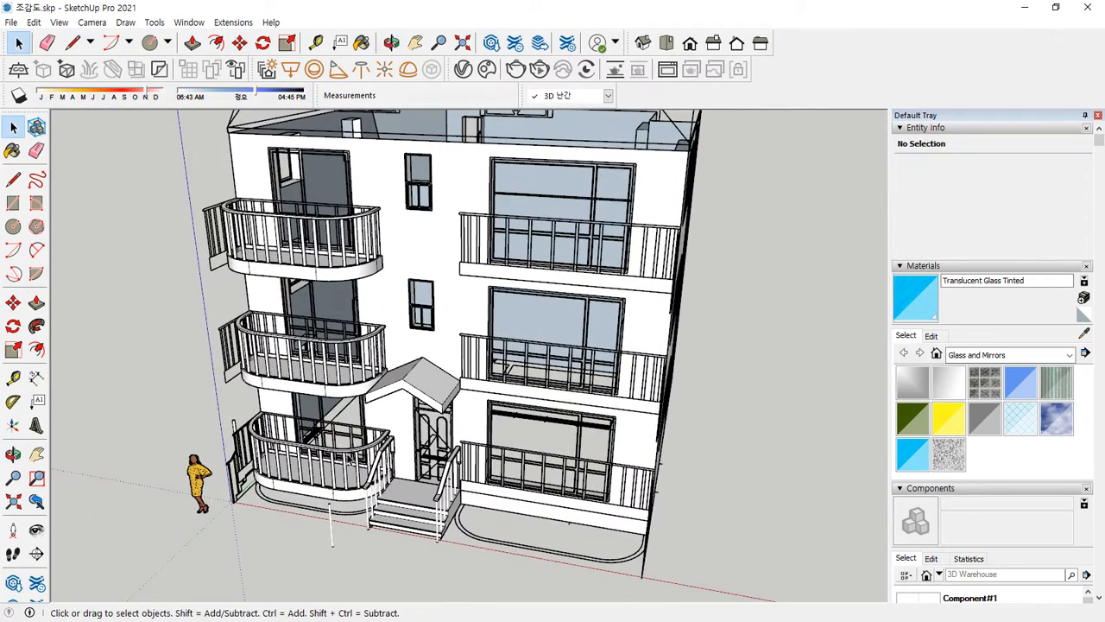
middle_click_drag(307, 157, 321, 285)
scroll(389, 467, "up", 3)
left_click_drag(619, 527, 566, 510)
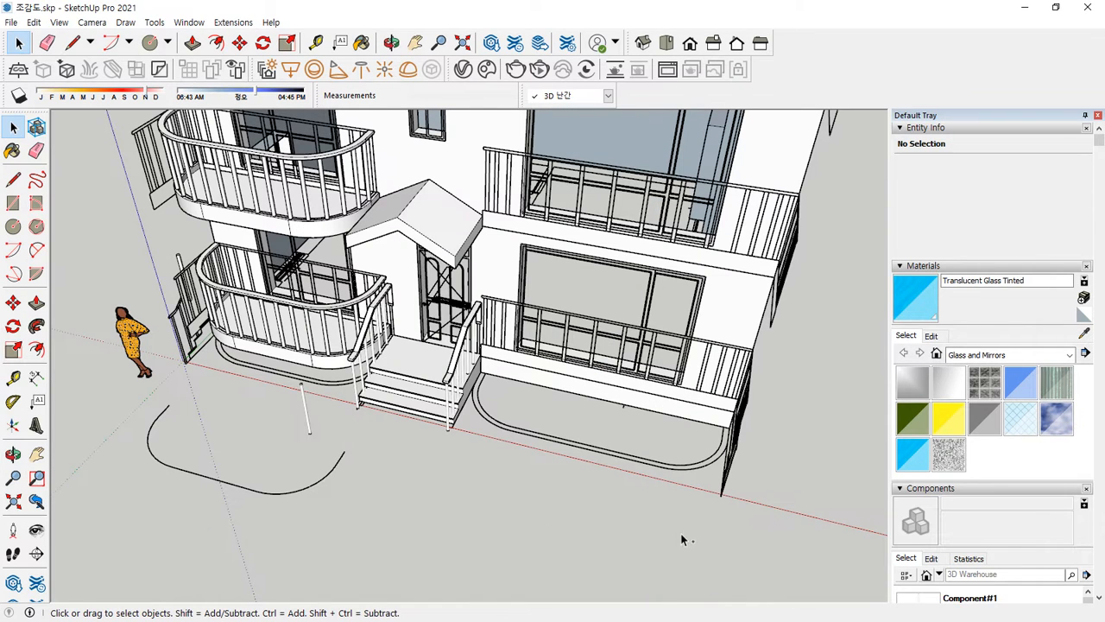
mouse_move(637, 501)
left_mouse_down()
mouse_move(544, 400)
mouse_move(615, 455)
left_mouse_up()
mouse_move(284, 349)
left_mouse_down()
mouse_move(202, 419)
mouse_move(490, 454)
left_mouse_up()
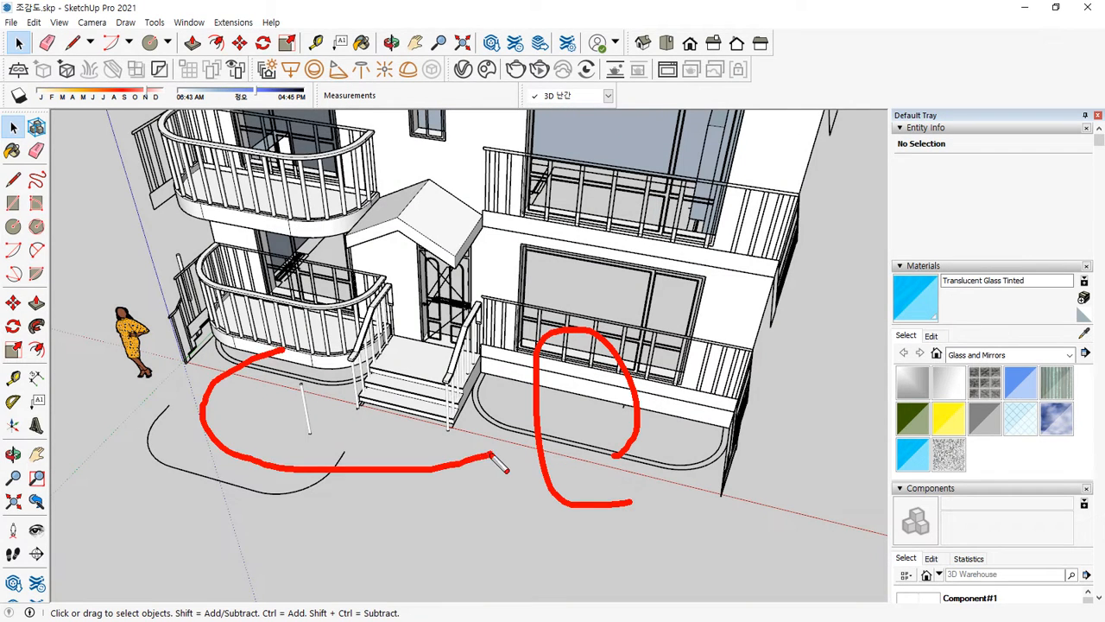
Trace the straight part of the second bed beyond the stairs with a large rectangle and a smaller one along the wall to the outer outline.
scroll(639, 414, "up", 5)
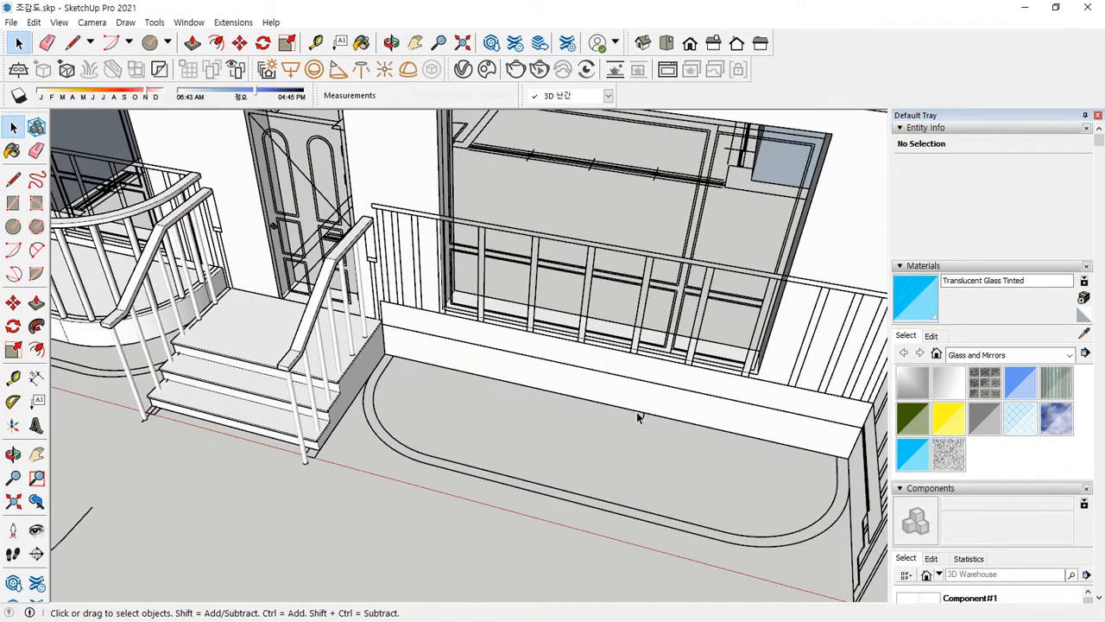
key("r")
scroll(645, 412, "up", 3)
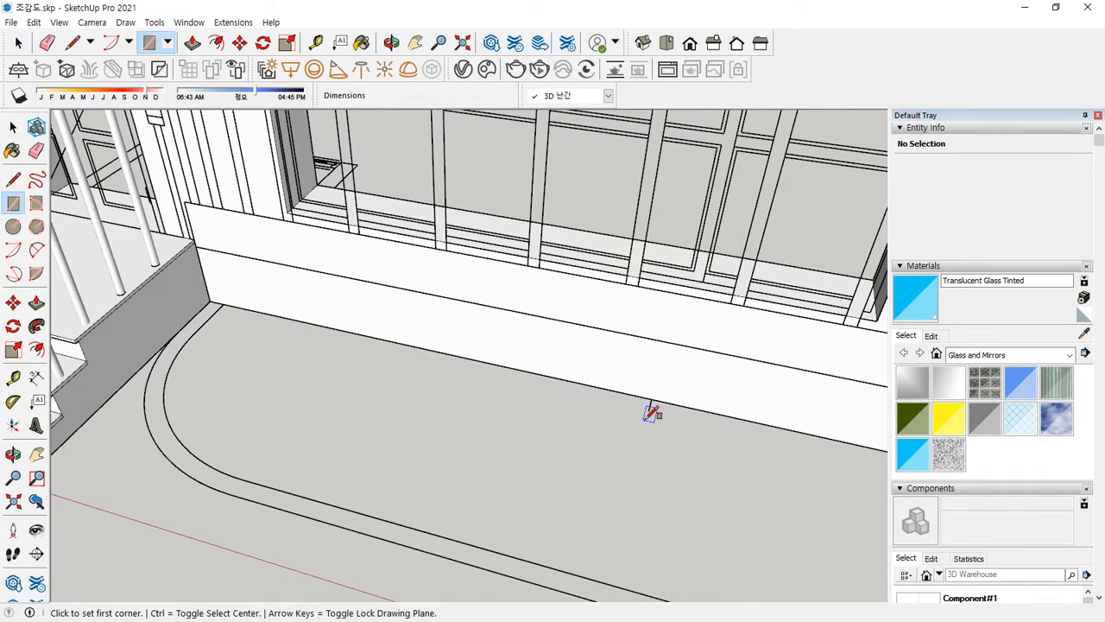
left_click(652, 400)
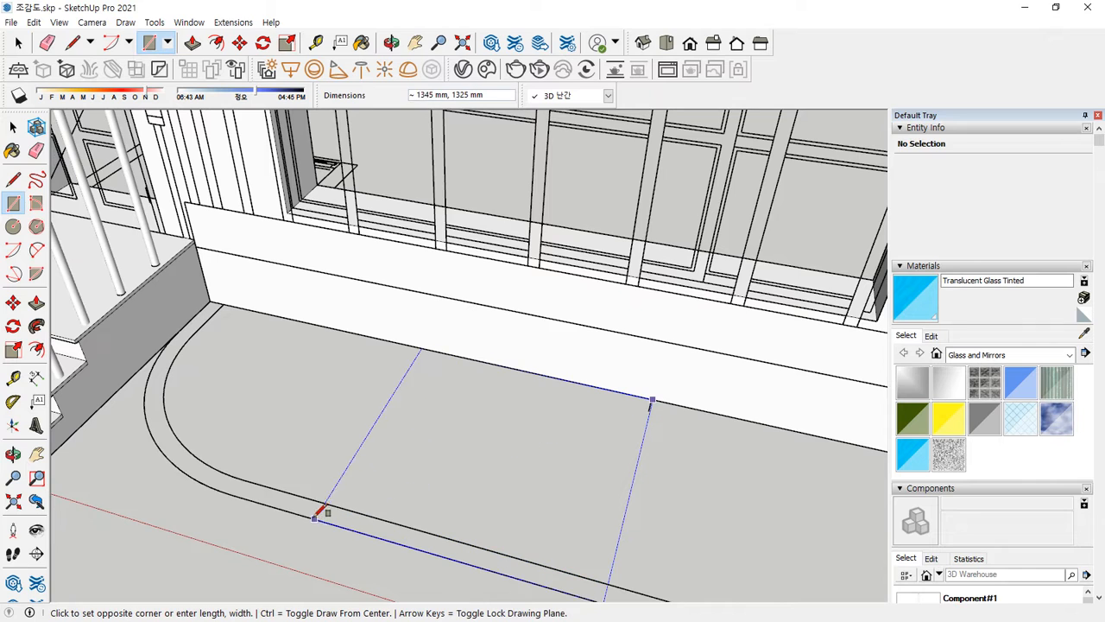
left_click(233, 495)
left_click(354, 333)
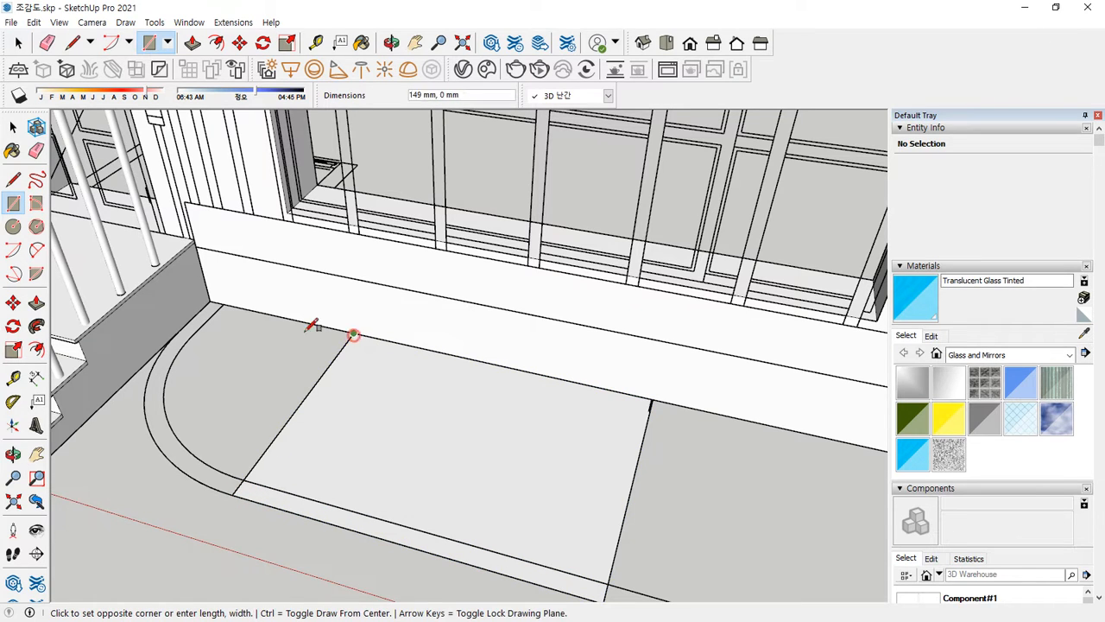
left_click(180, 330)
Draw the bed's stair-side corner arc centred on the rectangles' shared corner, and erase the inner dividing lines.
left_click(14, 251)
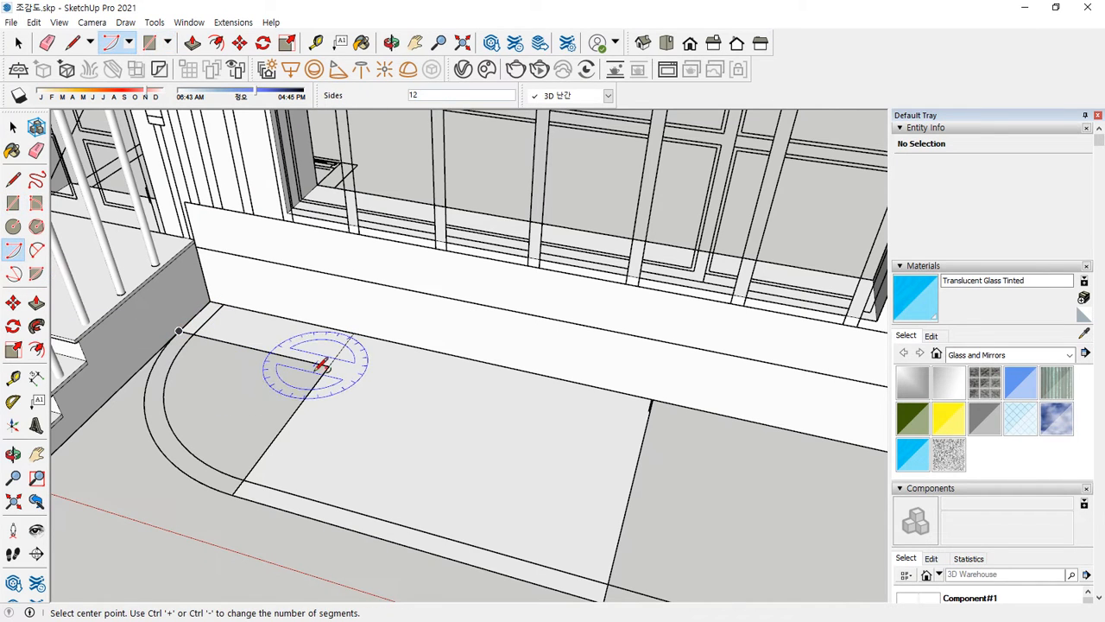
left_click(328, 366)
left_click(233, 493)
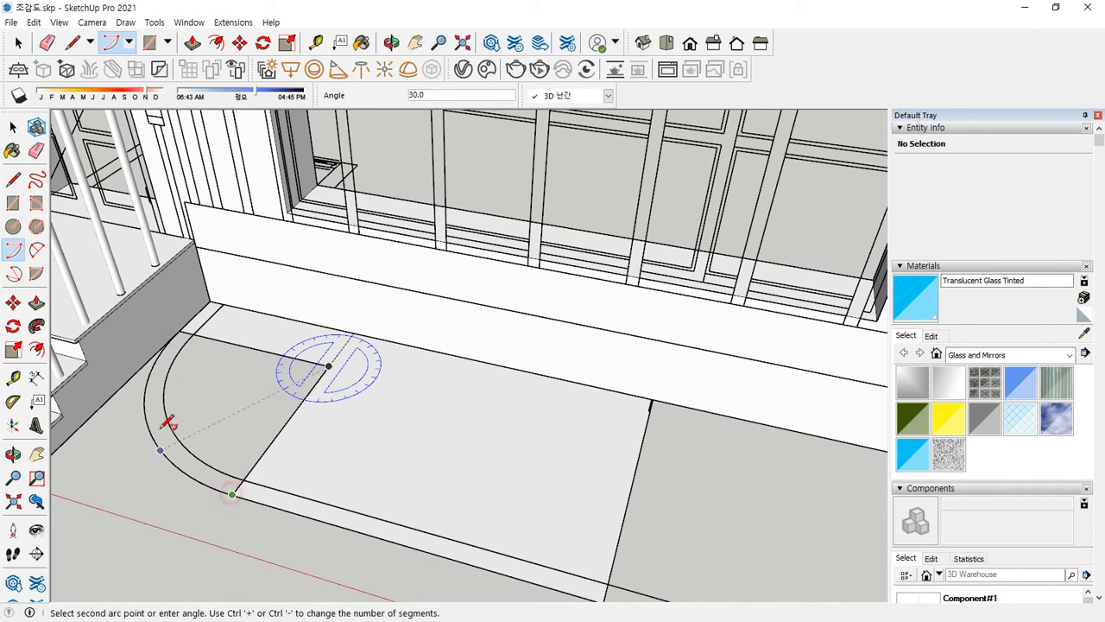
left_click(180, 331)
key("e")
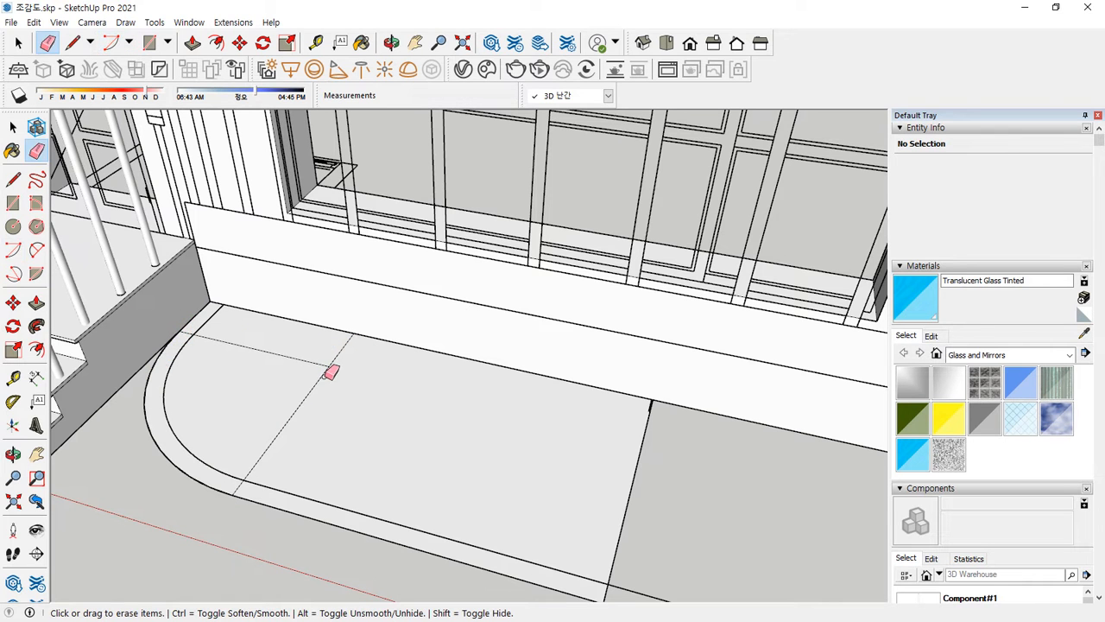
left_click_drag(331, 370, 337, 361)
Extend the bed face toward the house's far corner with a rectangle to the curve's start and a 1000 mm by 325 mm rectangle along the wall.
middle_click_drag(410, 425, 312, 347)
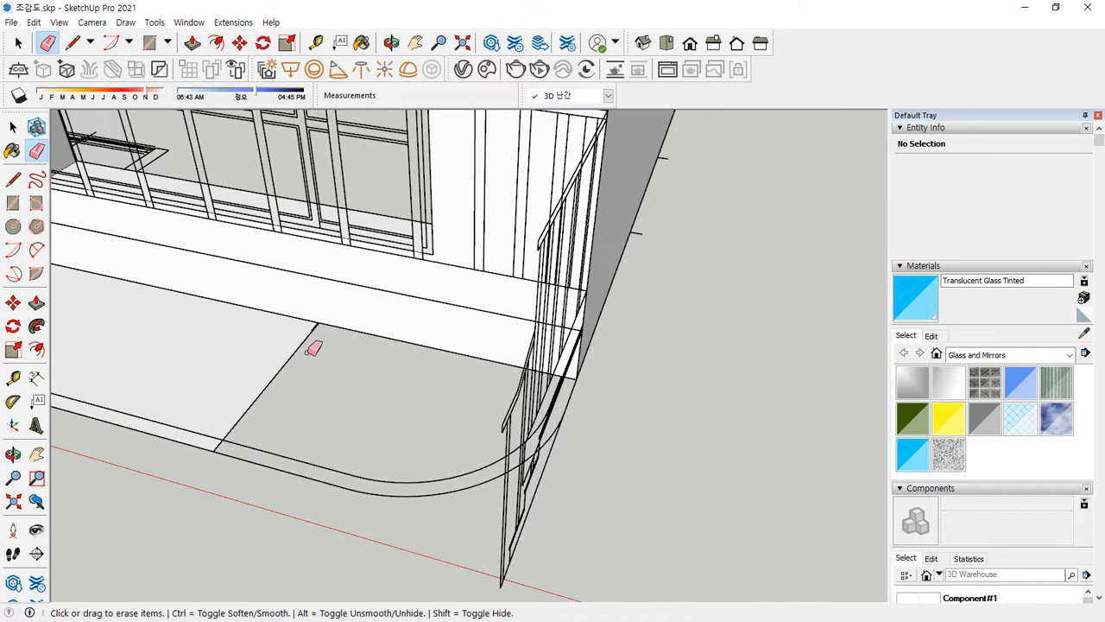
key("r")
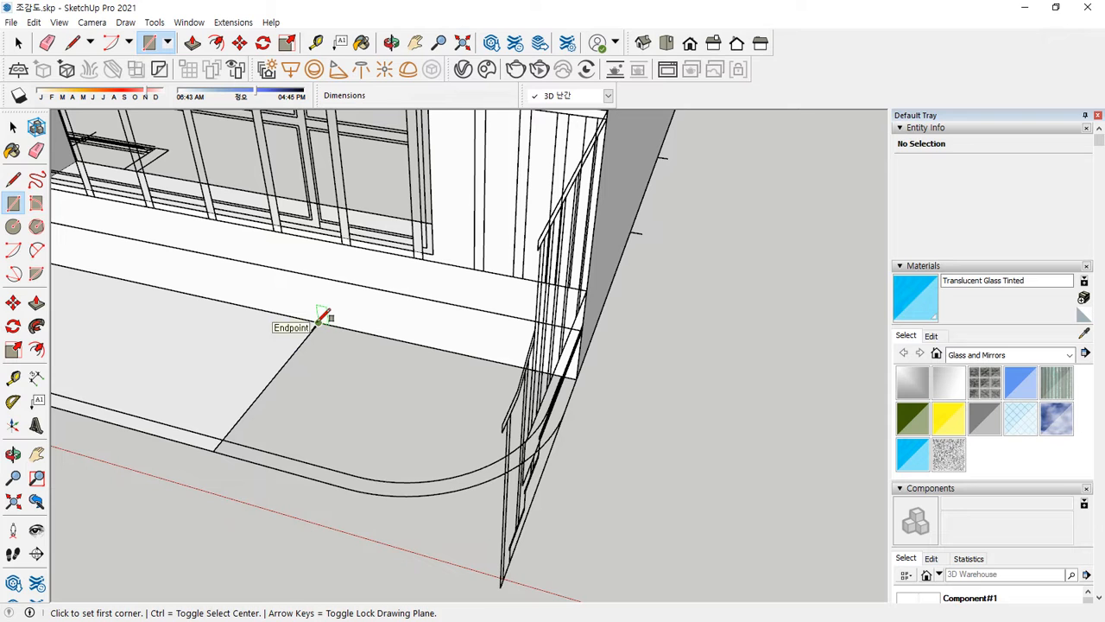
left_click(319, 322)
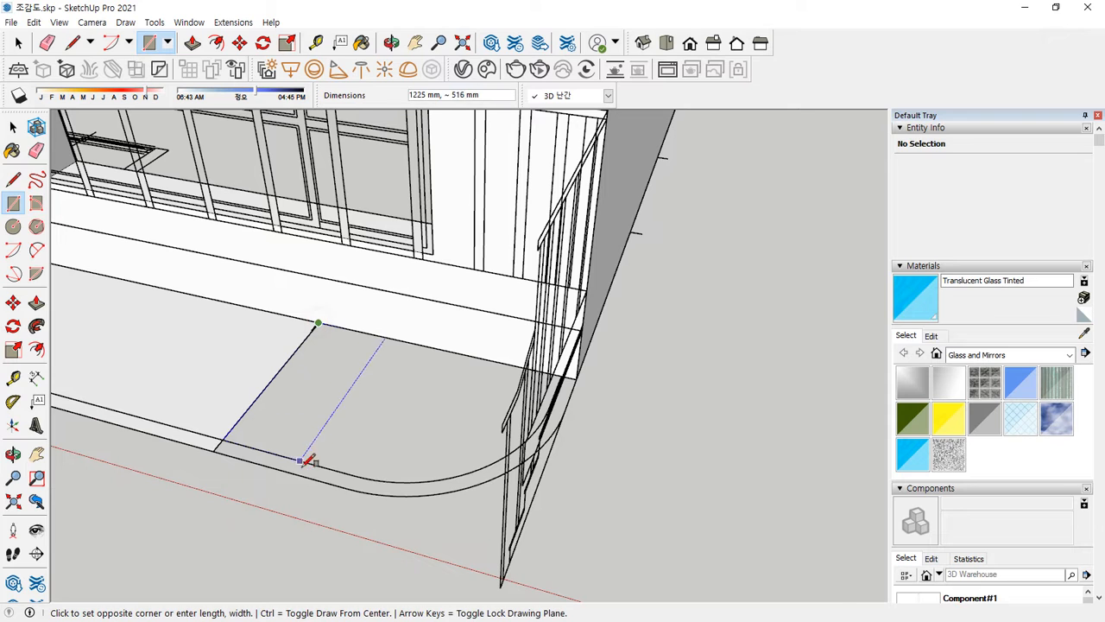
left_click(348, 486)
middle_click_drag(365, 419, 415, 408)
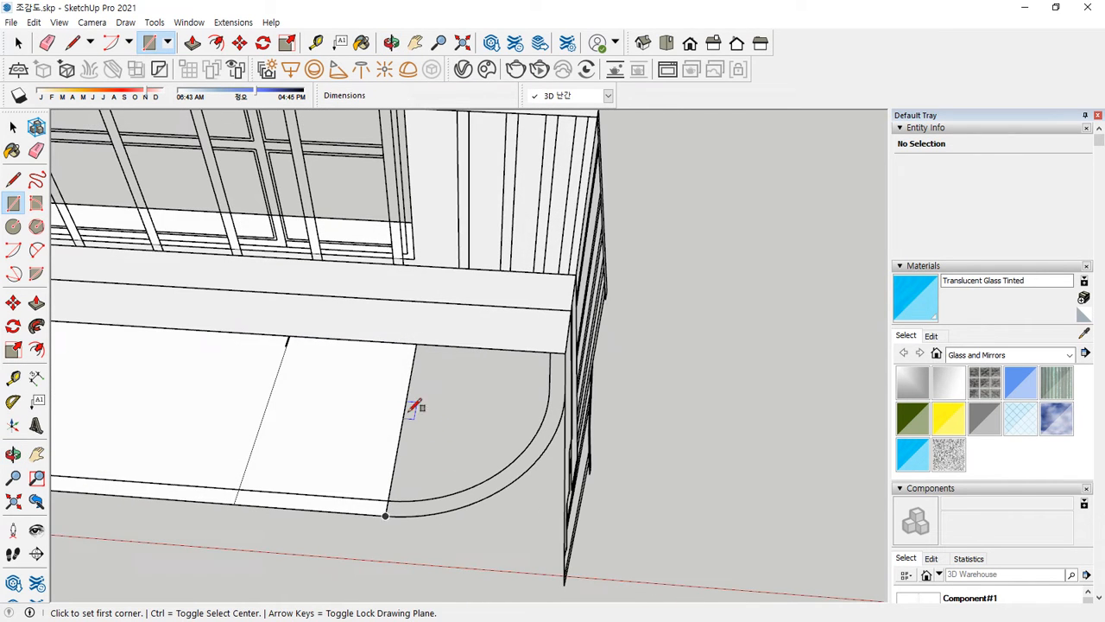
left_click(420, 343)
middle_click_drag(420, 345, 562, 347)
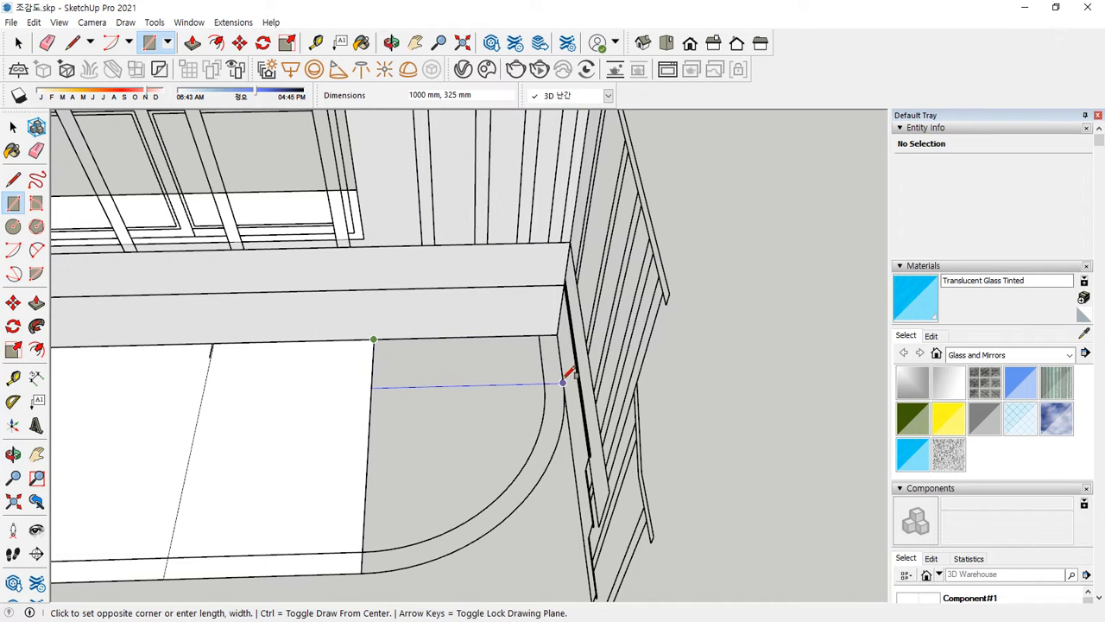
left_click(550, 386)
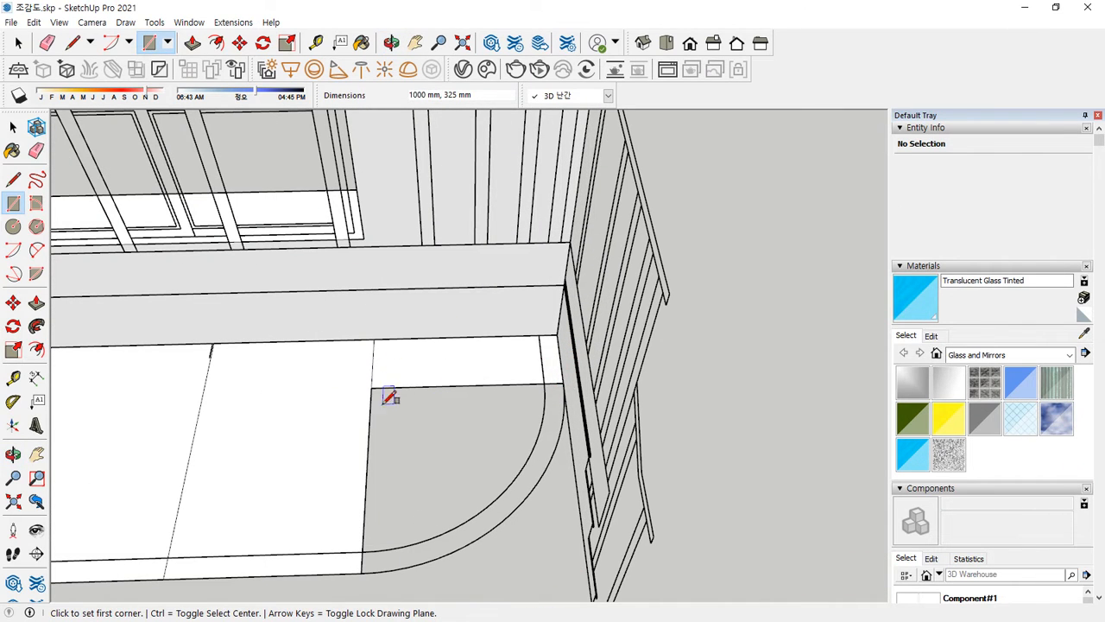
left_click(13, 275)
left_click(13, 226)
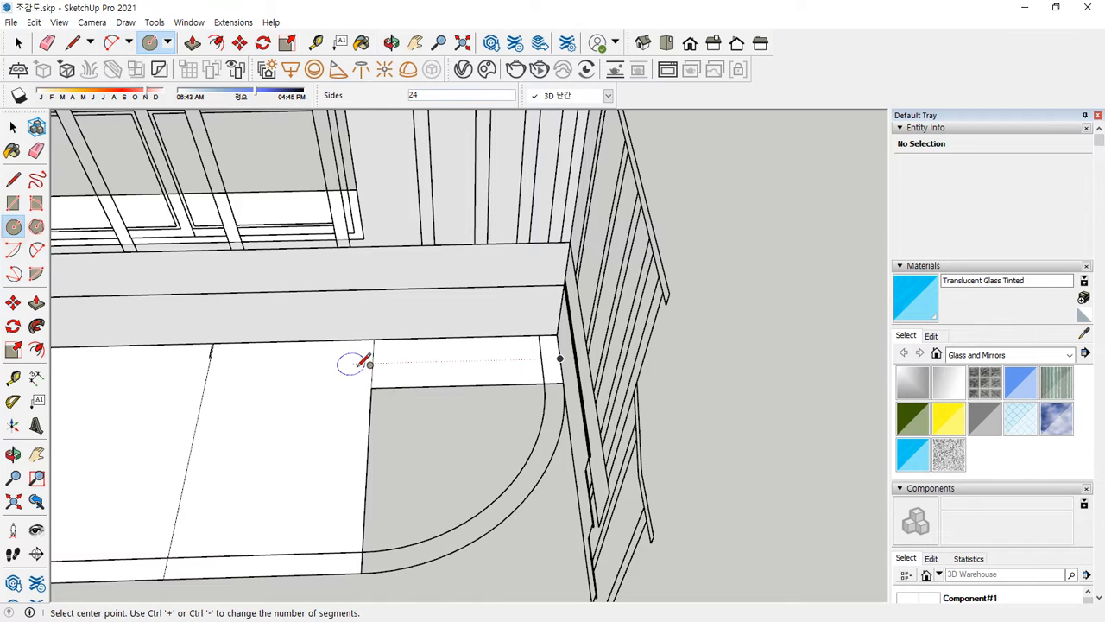
left_click(372, 388)
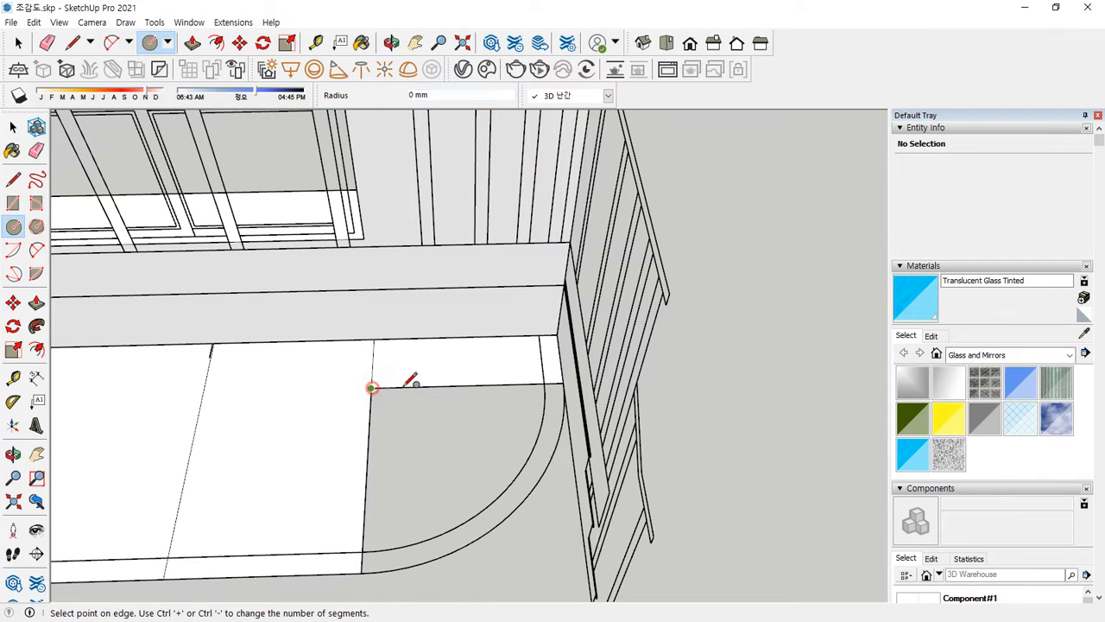
left_click(567, 379)
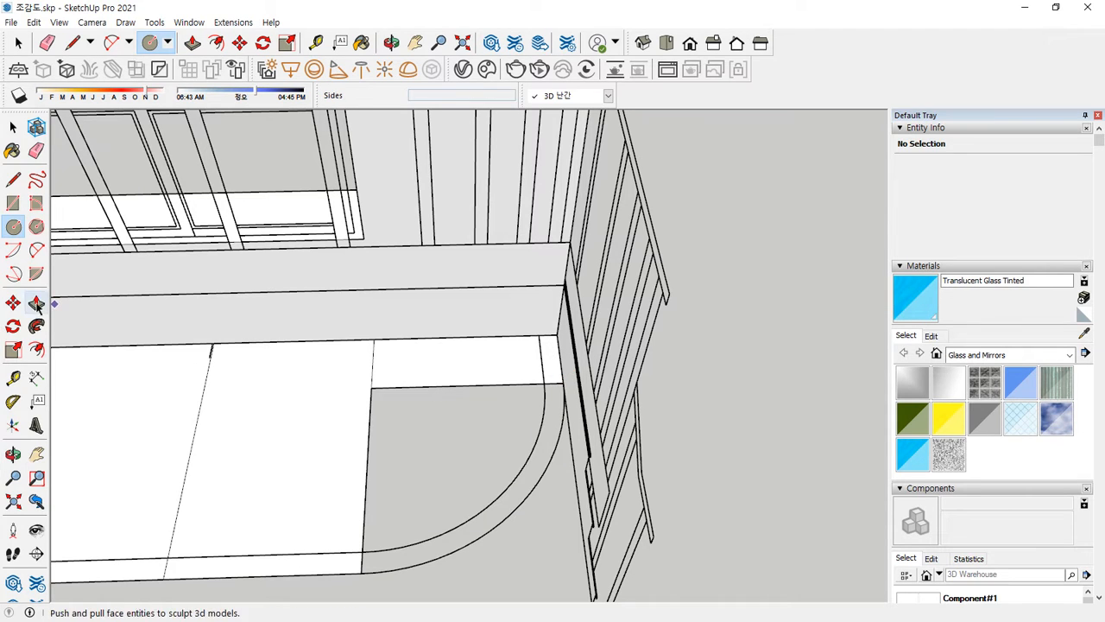
Close the bed's far rounded corner with an arc centred on the rectangles' inner corner, following the outer outline.
left_click(13, 250)
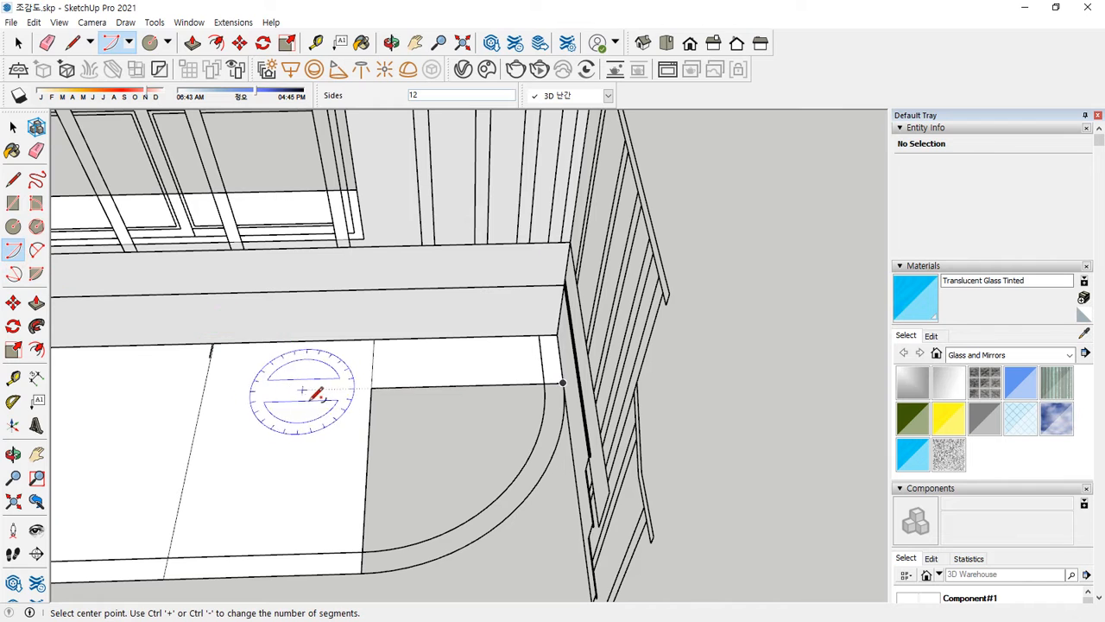
left_click(371, 388)
left_click(362, 572)
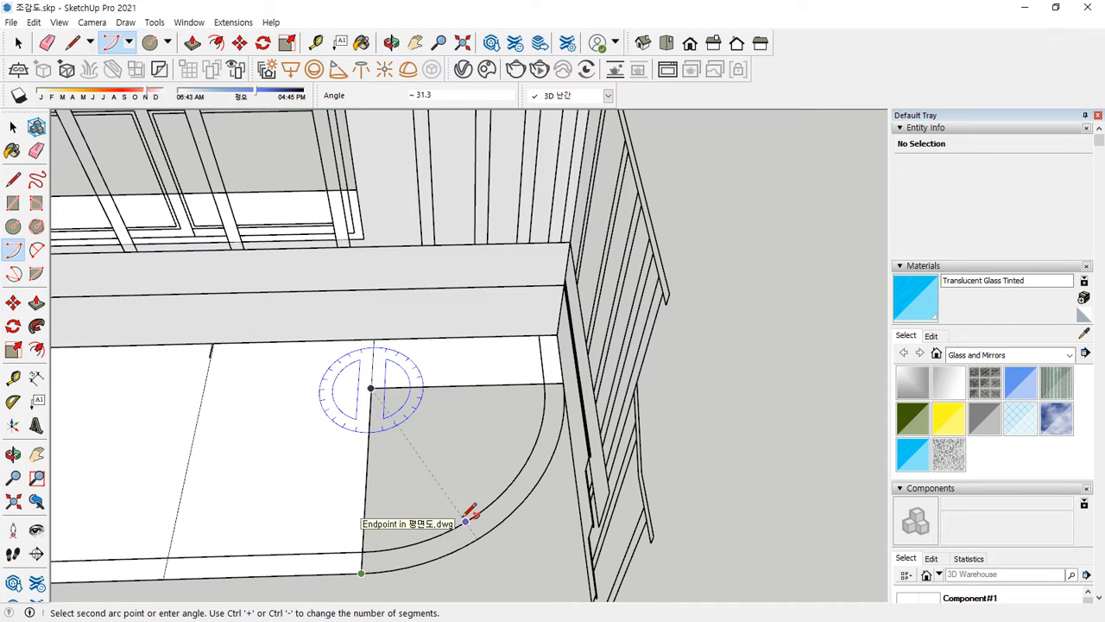
left_click(466, 519)
Draw two crossing lines about 2090 mm and 3040 mm long on the empty ground beside the house.
middle_click_drag(449, 501, 374, 419)
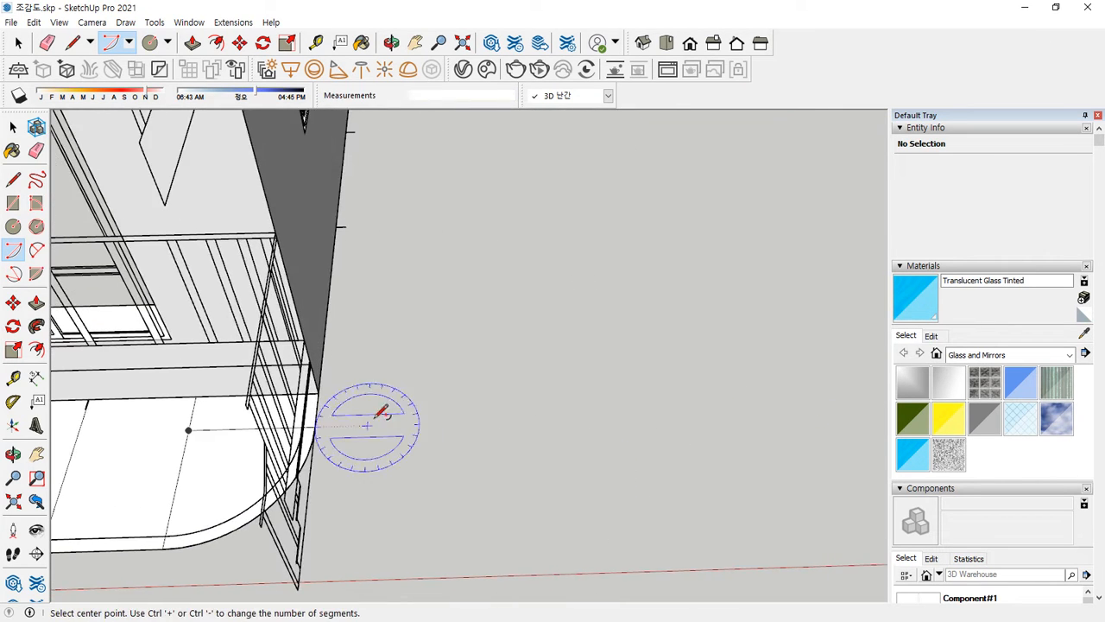
key("l")
left_click(555, 374)
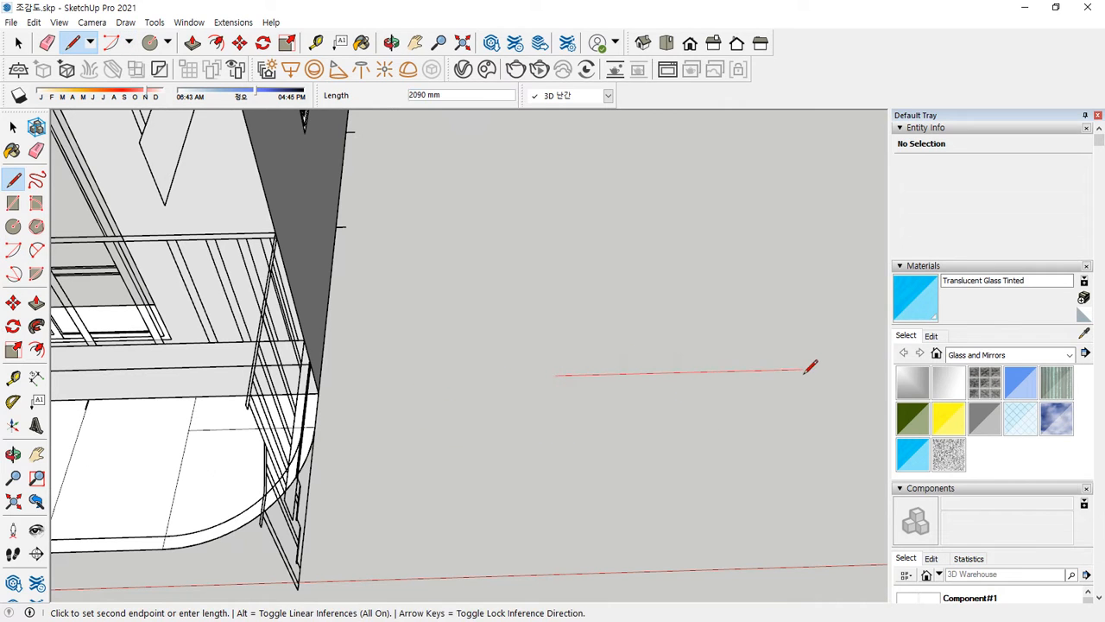
left_click(802, 370)
key("space")
key("l")
left_click(658, 244)
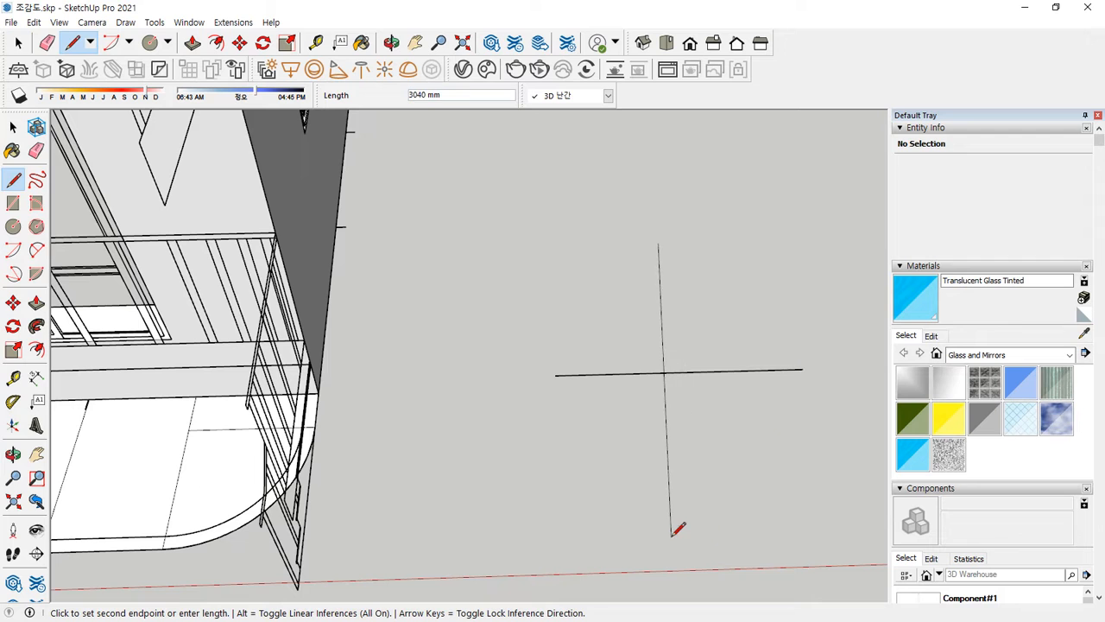
left_click(733, 538)
key("space")
Copy the crossing lines from their intersection about 1473 mm along the red axis.
middle_click_drag(760, 464, 564, 435)
triple_click(481, 362)
key("m")
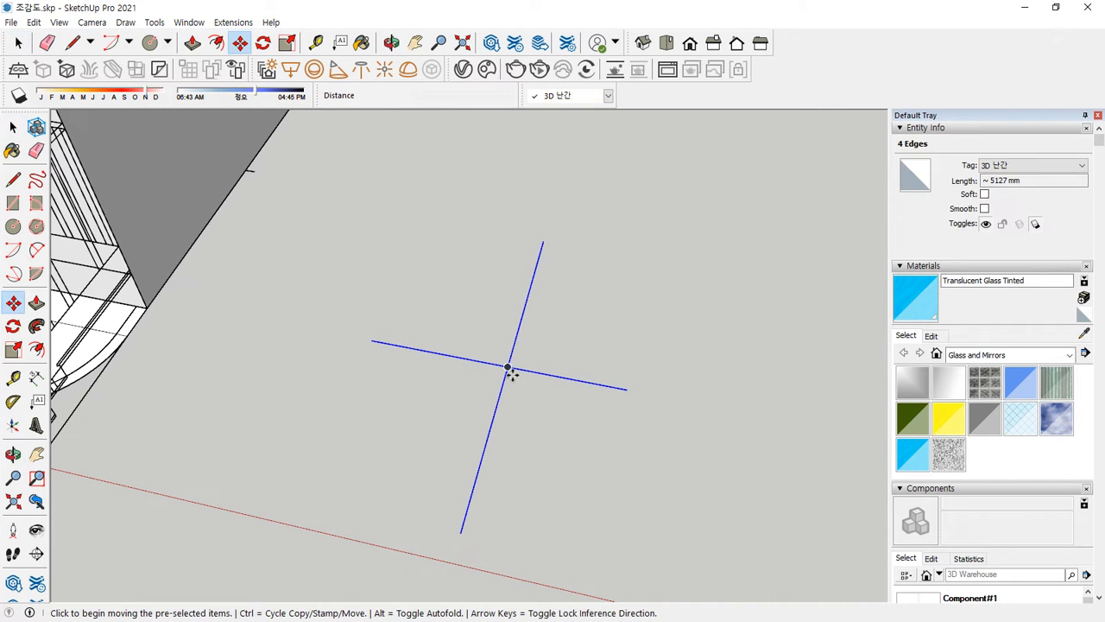
left_click(510, 367)
key("ctrl")
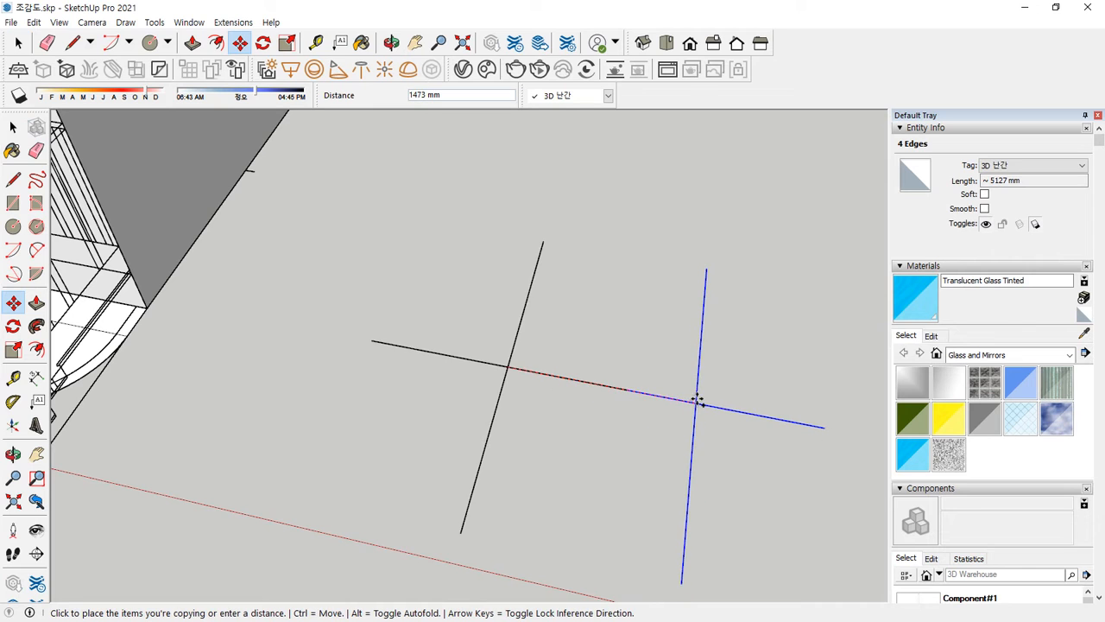
left_click(698, 402)
Draw a 90-degree arc with a radius of about 398 mm centred on the first cross's intersection.
scroll(441, 350, "up", 1)
middle_click_drag(613, 373, 334, 329)
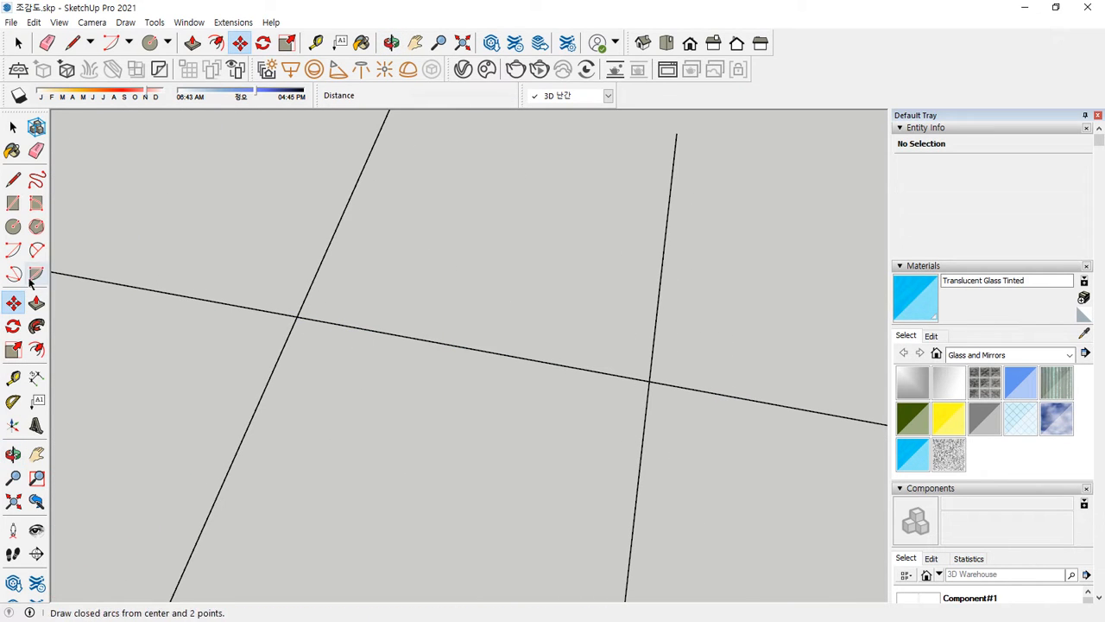
left_click(13, 250)
left_click(296, 316)
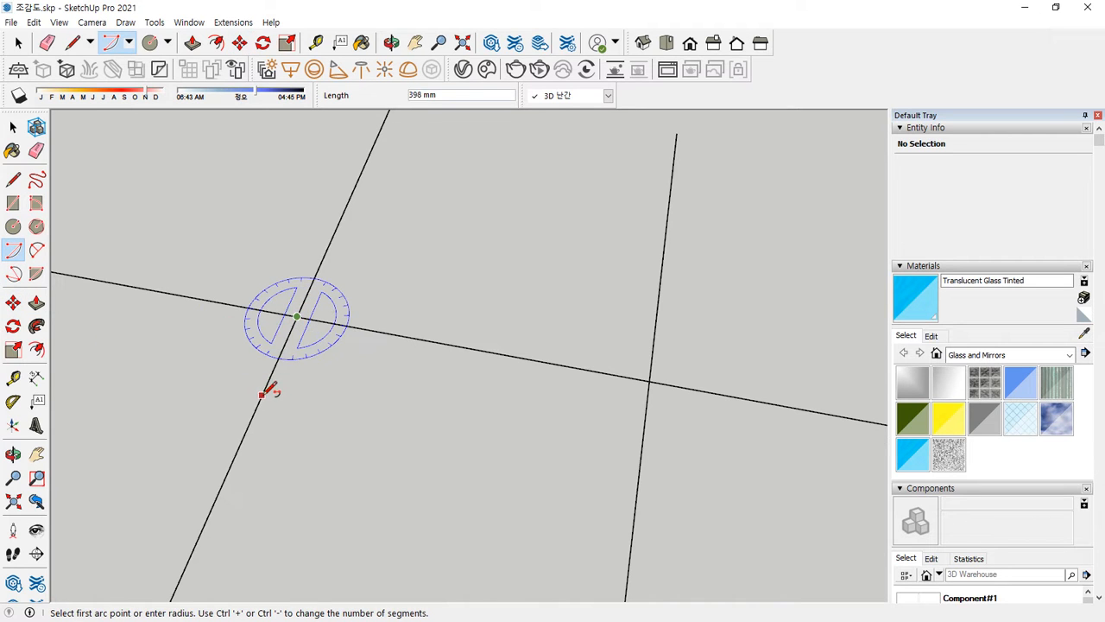
left_click(262, 395)
left_click(402, 336)
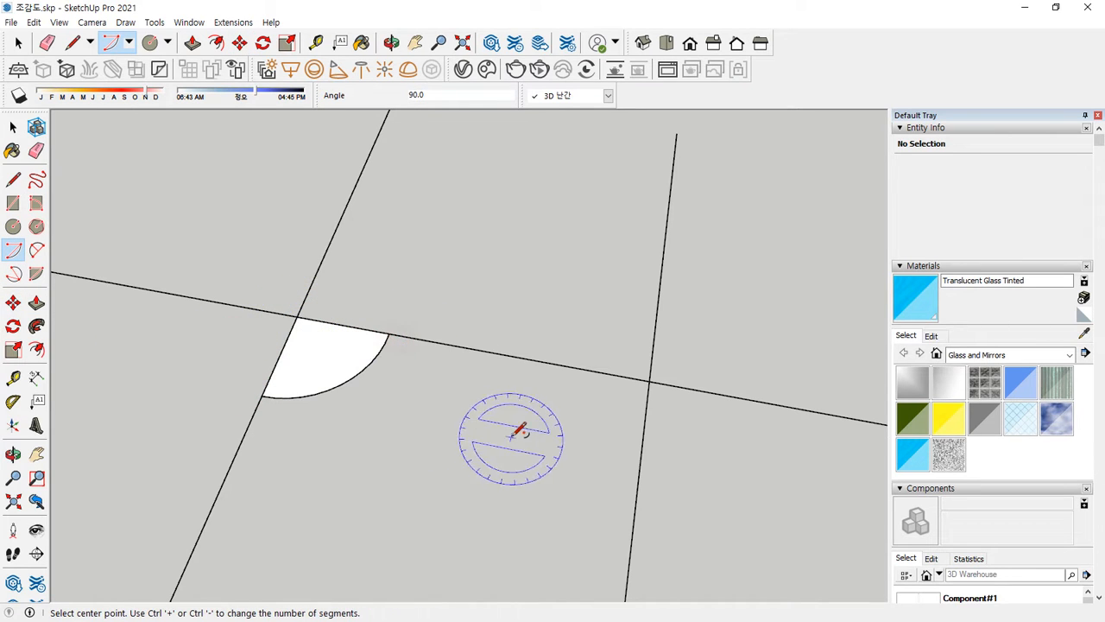
Draw a circle with a radius of about 331 mm centred on the copied cross's intersection.
left_click(15, 252)
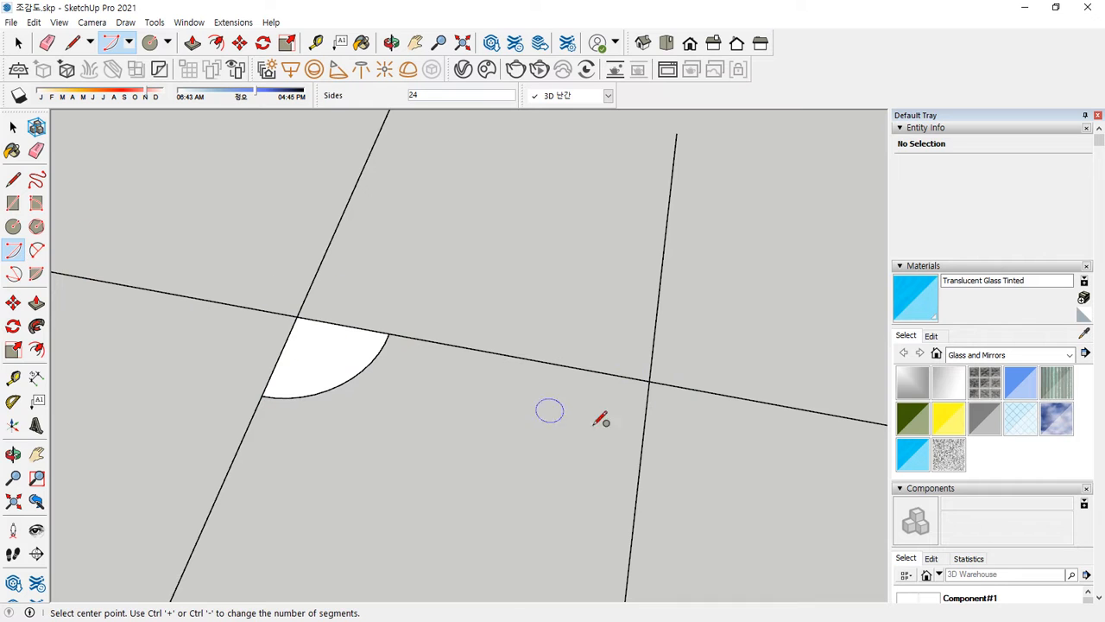
key("c")
left_click(649, 380)
left_click(566, 367)
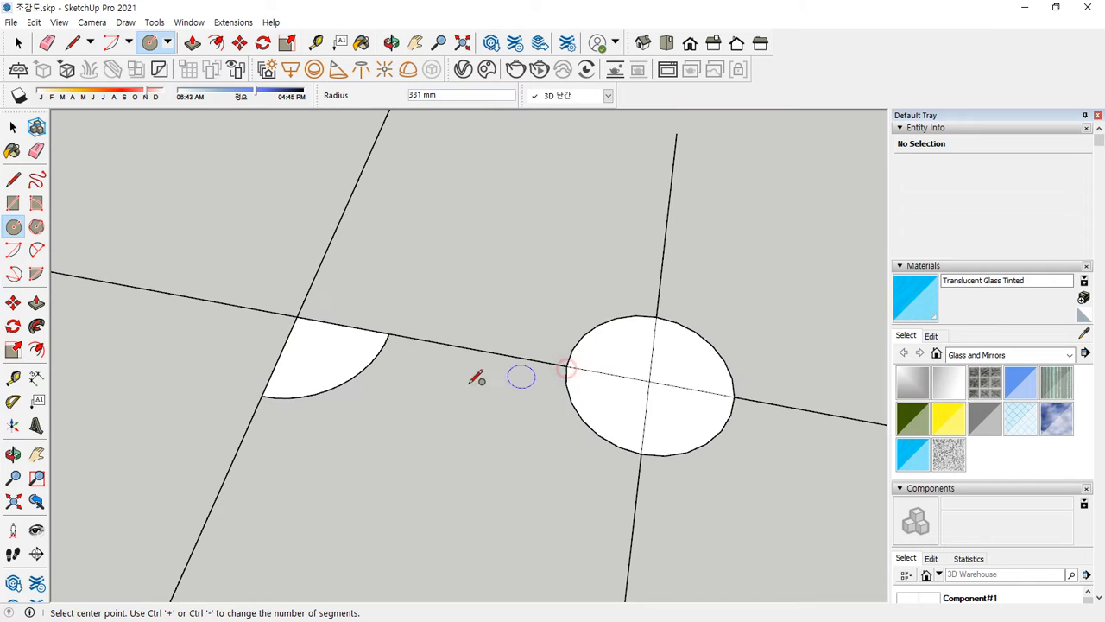
scroll(434, 380, "up", 2)
middle_click_drag(551, 436, 502, 400, "shift")
scroll(474, 394, "up", 1)
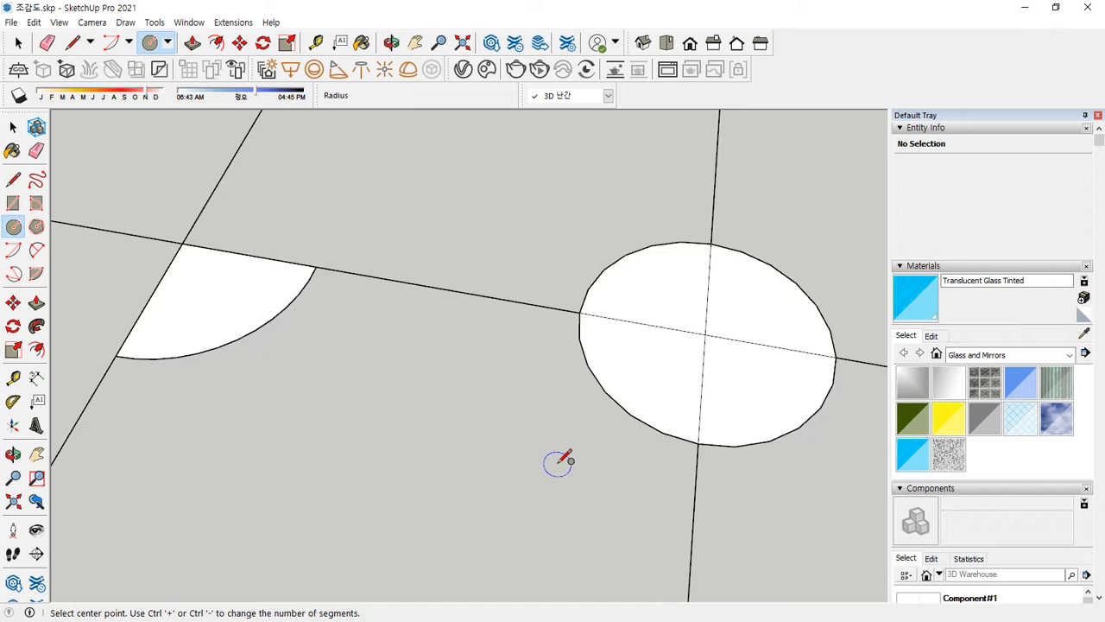
Examine how many segments make up the quarter arc and a quarter of the circle on the two test crosses.
scroll(600, 436, "up", 2)
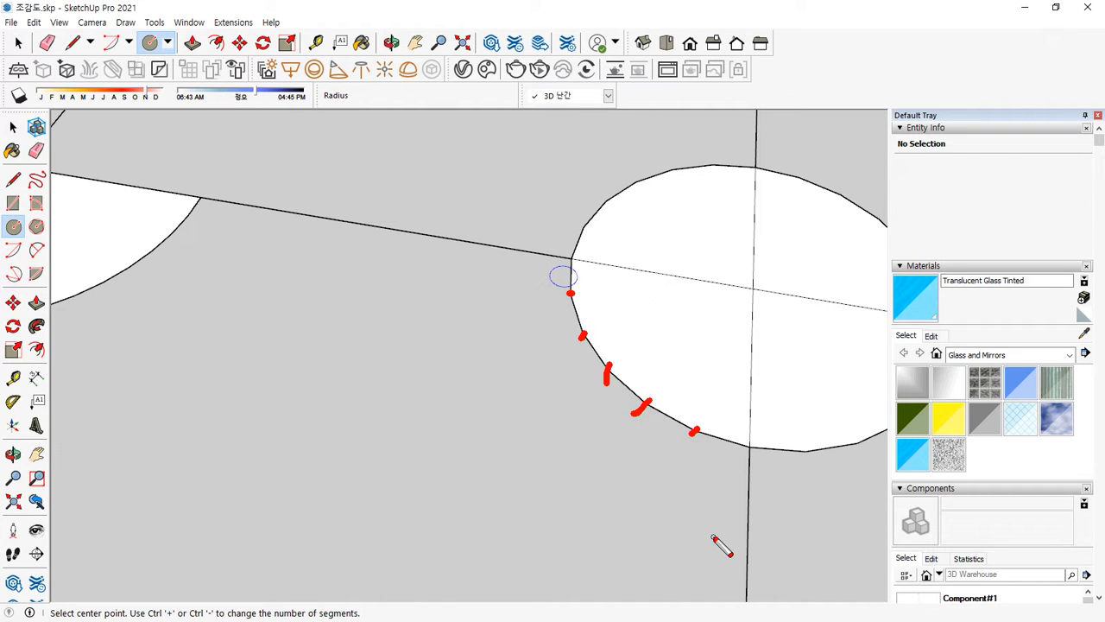
scroll(190, 291, "down", 2)
scroll(377, 261, "up", 3)
scroll(388, 370, "up", 3)
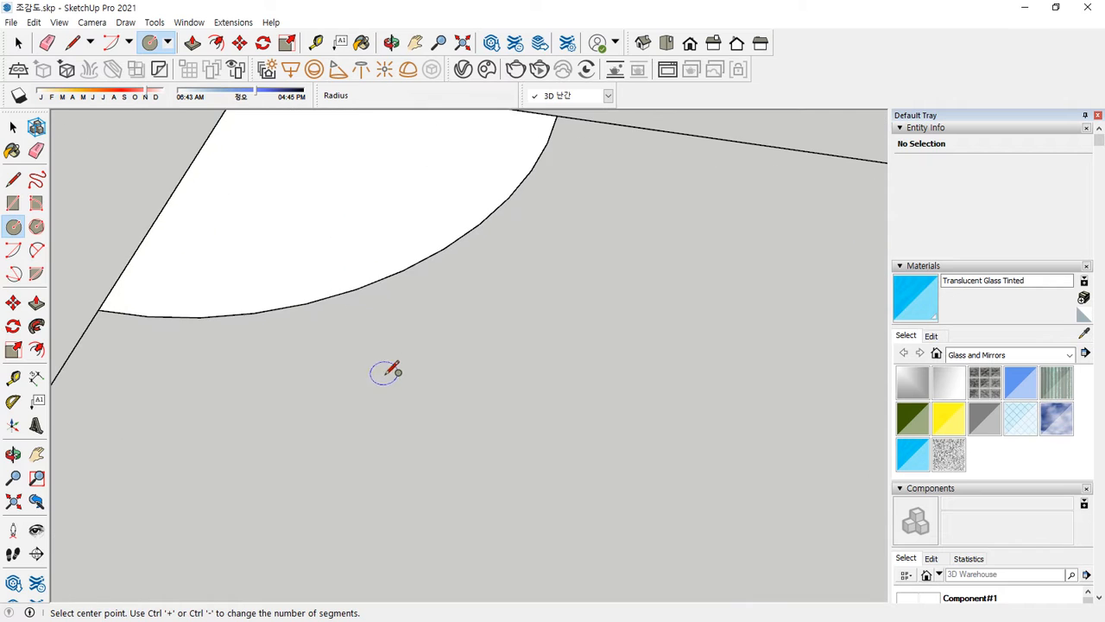
middle_click_drag(489, 348, 443, 413, "shift")
key("c")
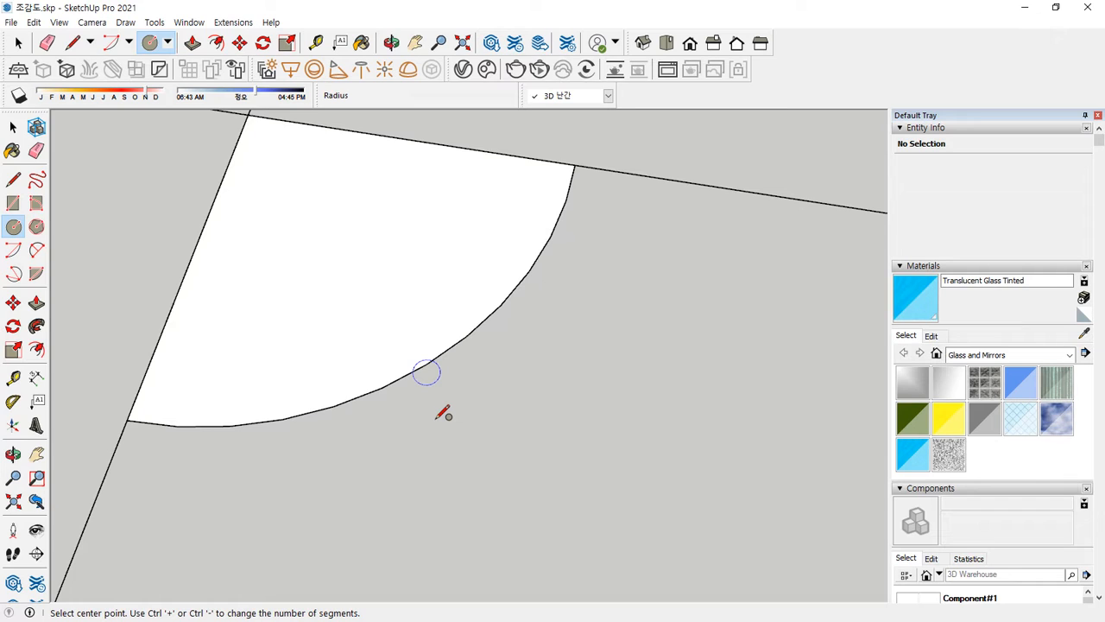
scroll(443, 413, "down", 10)
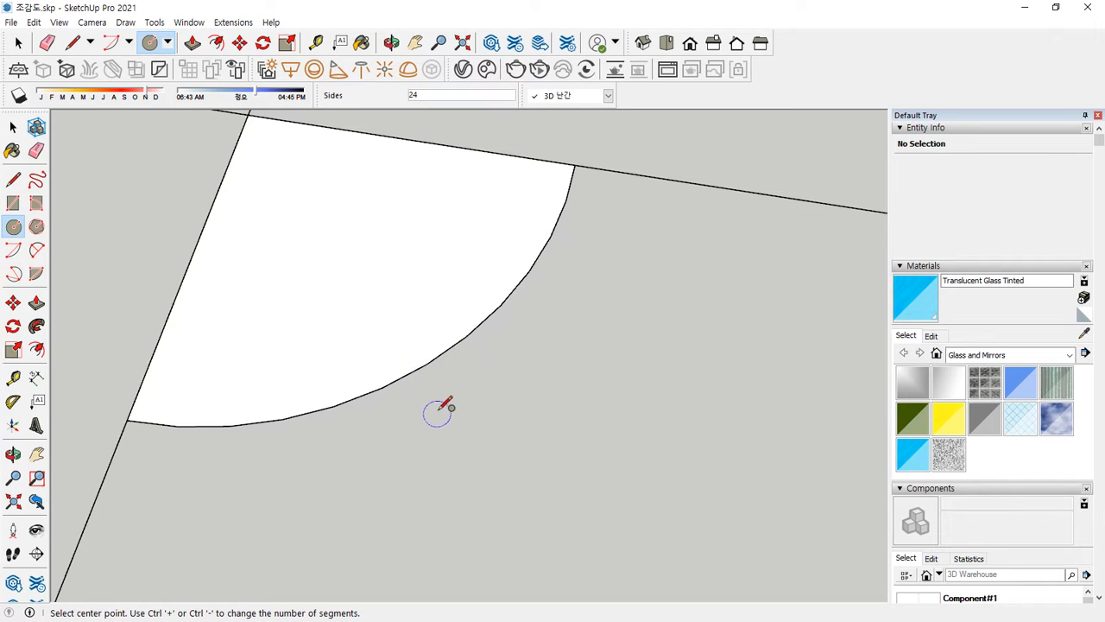
scroll(495, 376, "down", 8)
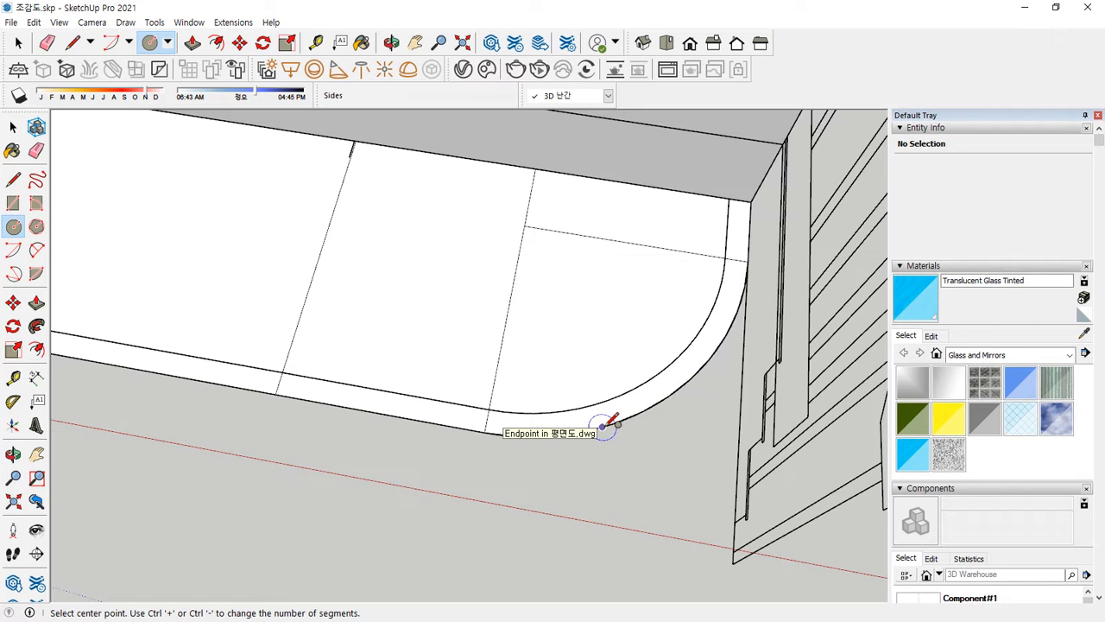
Try drawing a circle with a 1000 mm radius over the bed's rounded corner, centred on the corner's construction lines.
scroll(444, 420, "down", 3)
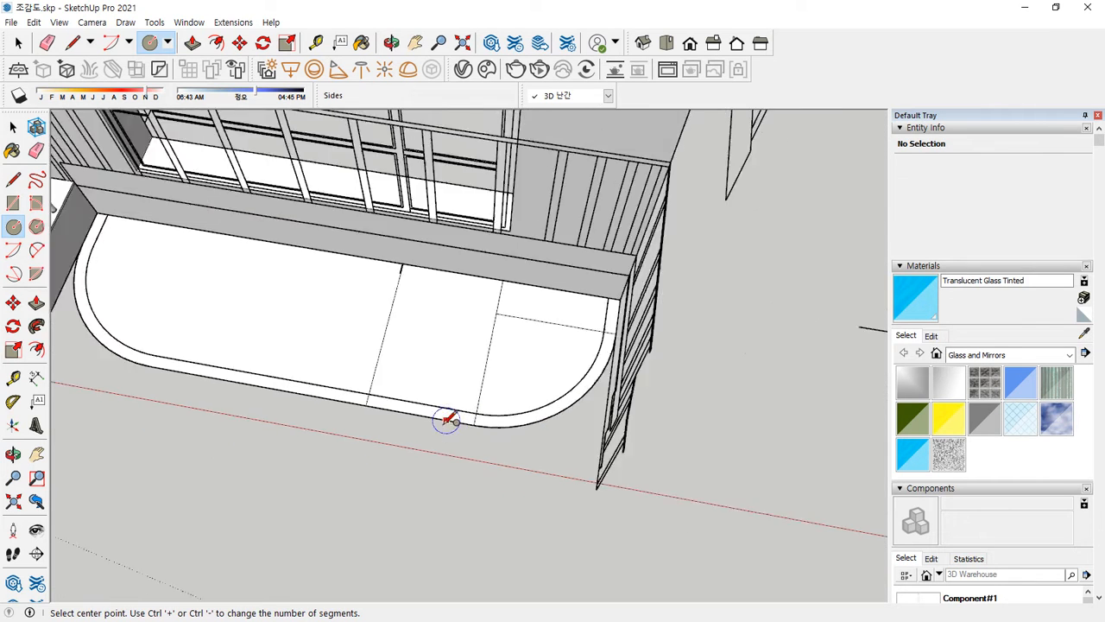
middle_click_drag(444, 419, 494, 347)
scroll(388, 350, "up", 5)
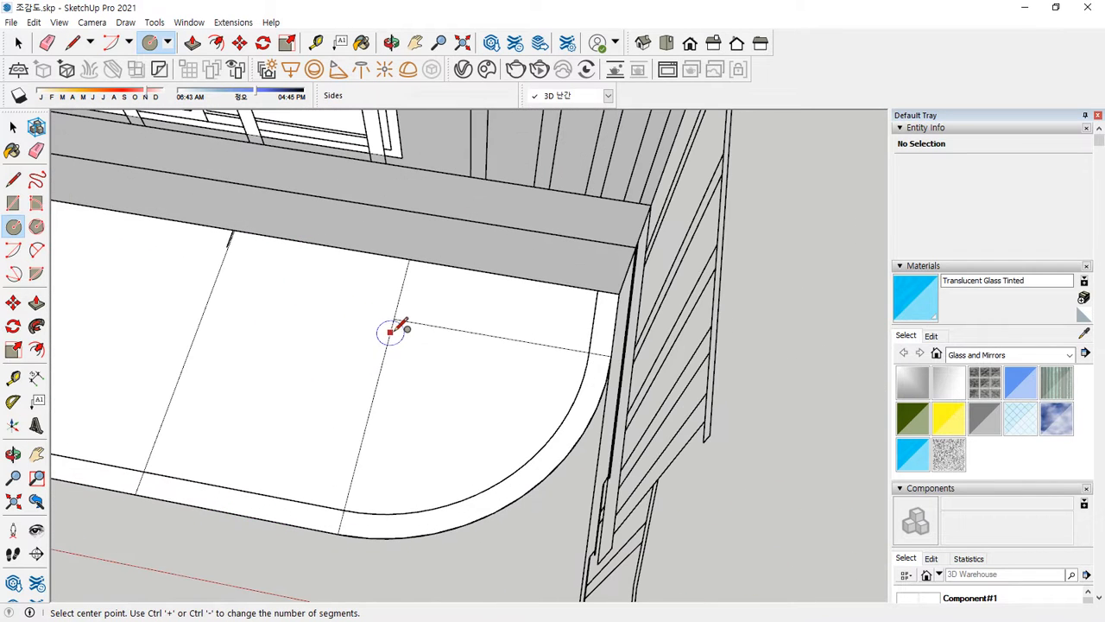
left_click(393, 319)
left_click(344, 528)
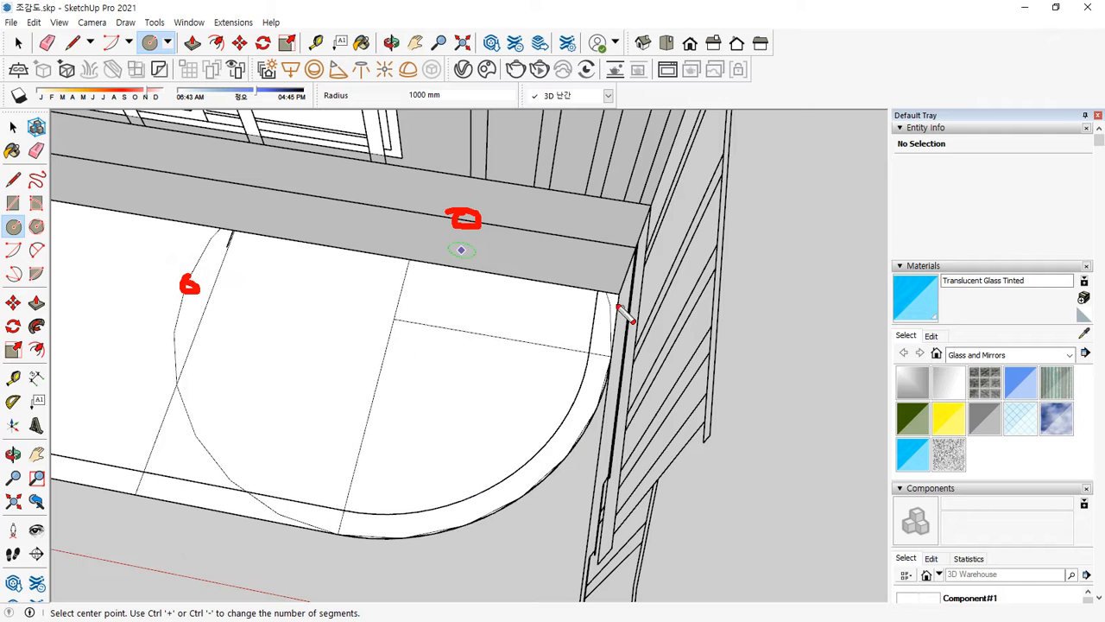
key("ctrl+z")
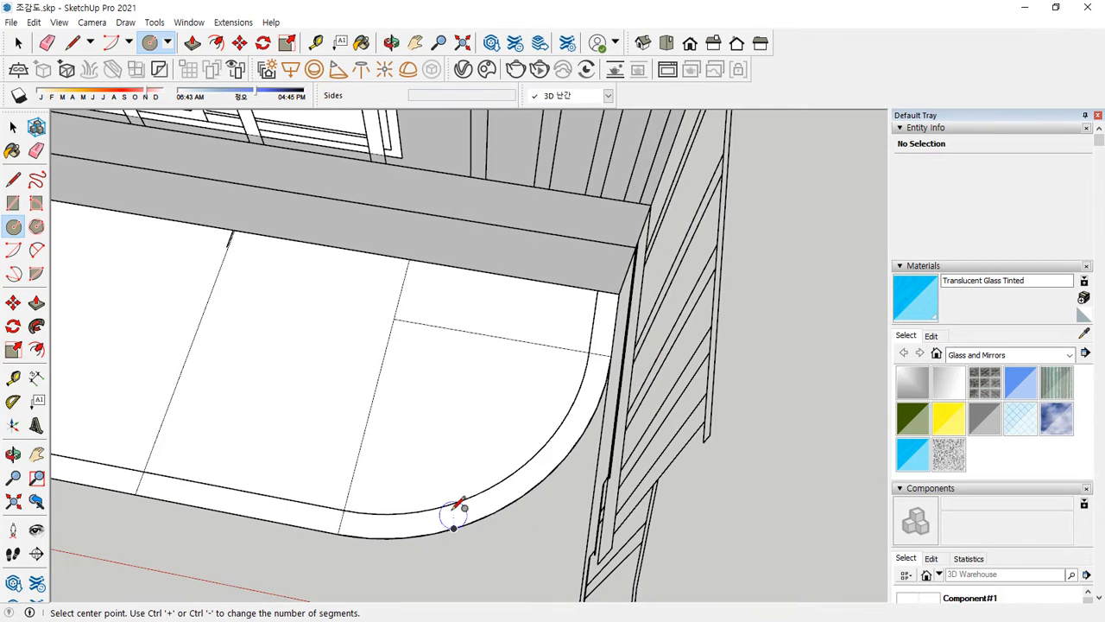
Erase the leftover construction and dividing lines across the face of the second rounded bed.
key("space")
scroll(394, 369, "down", 2)
middle_click_drag(395, 371, 720, 367)
key("e")
left_click_drag(701, 341, 701, 348)
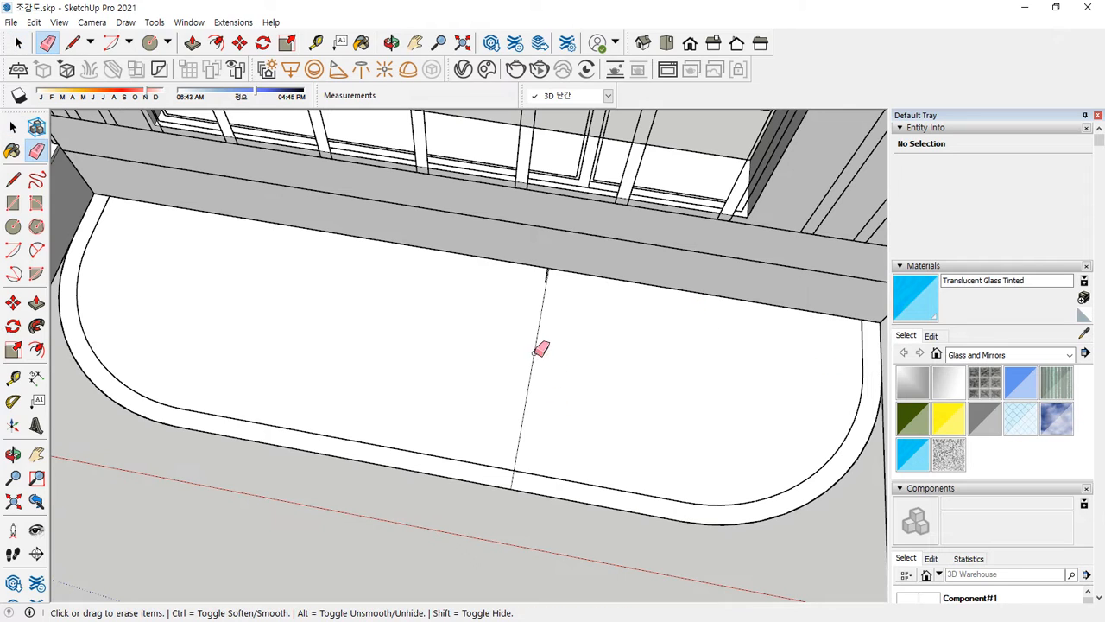
left_click(535, 349)
key("space")
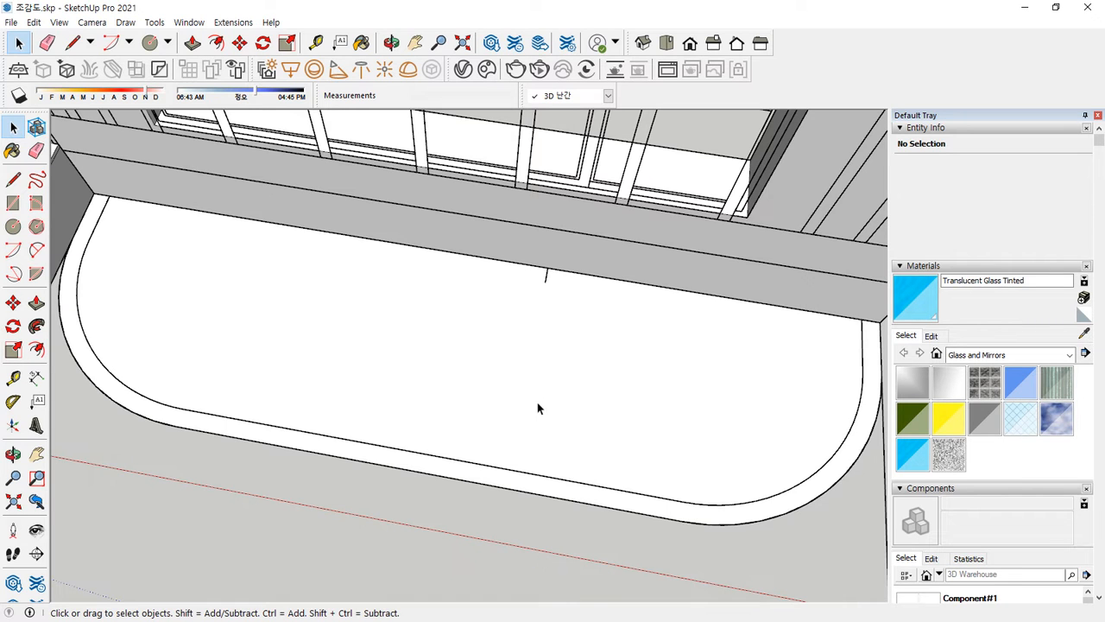
Offset the bed's outer outline, excluding the straight wall edge, 100 mm inward and pull the resulting rim up 300 mm.
double_click(536, 405)
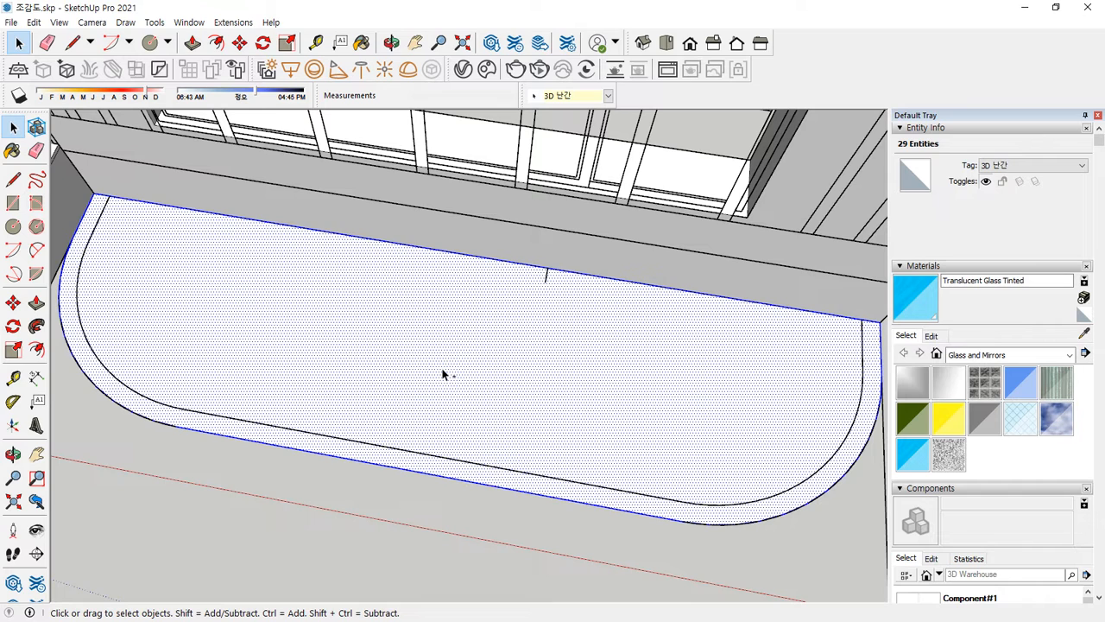
key("f")
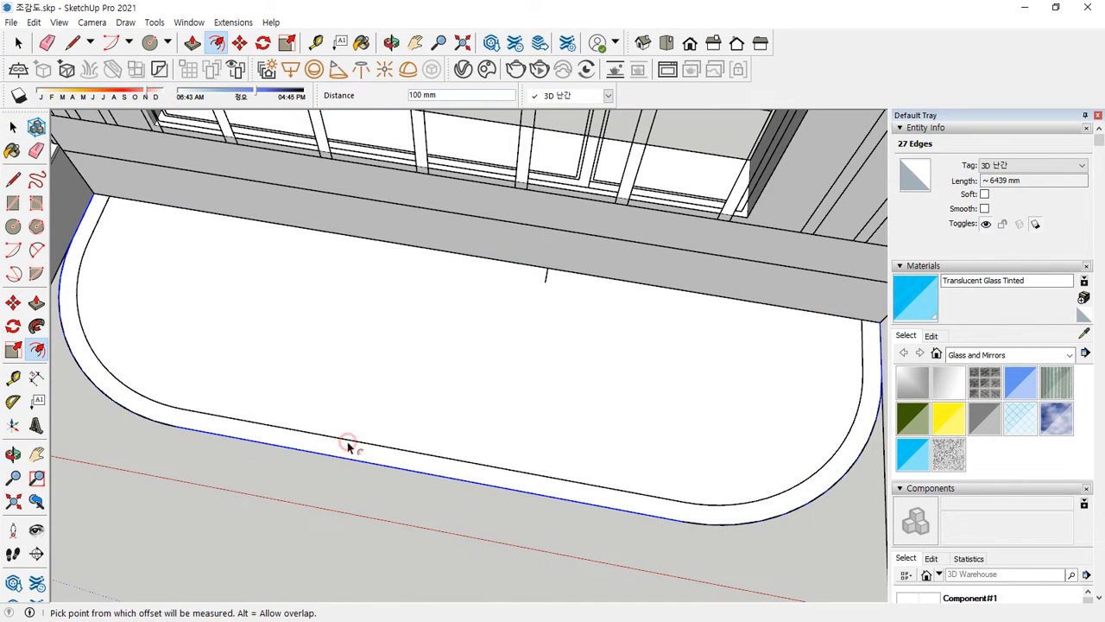
middle_click_drag(348, 447, 238, 391)
key("space")
key("p")
left_click(263, 401)
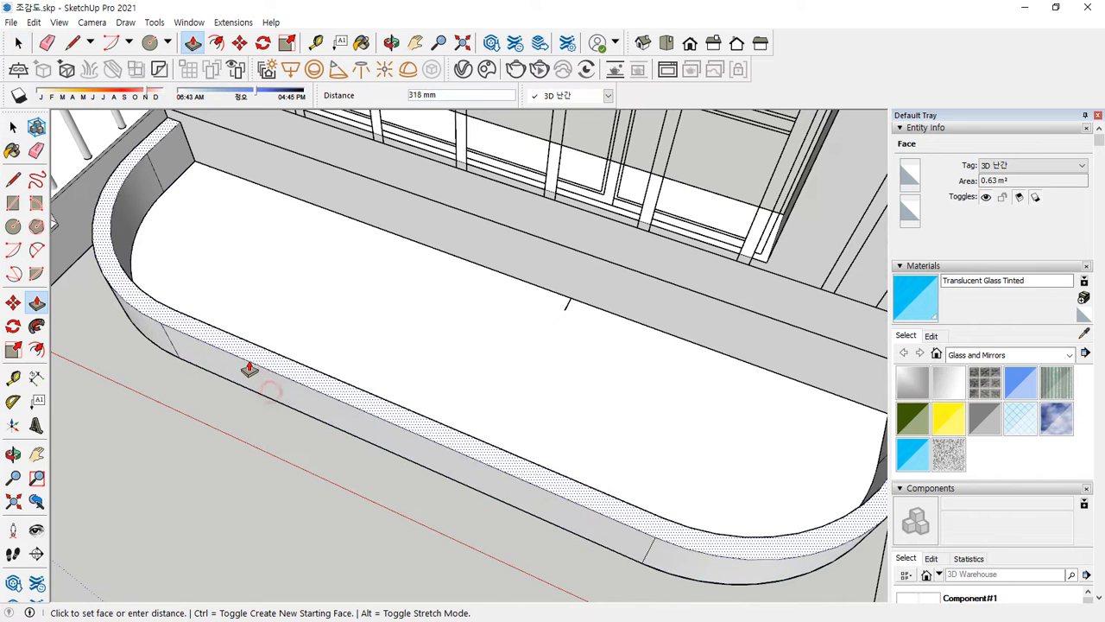
type("300")
key("Return")
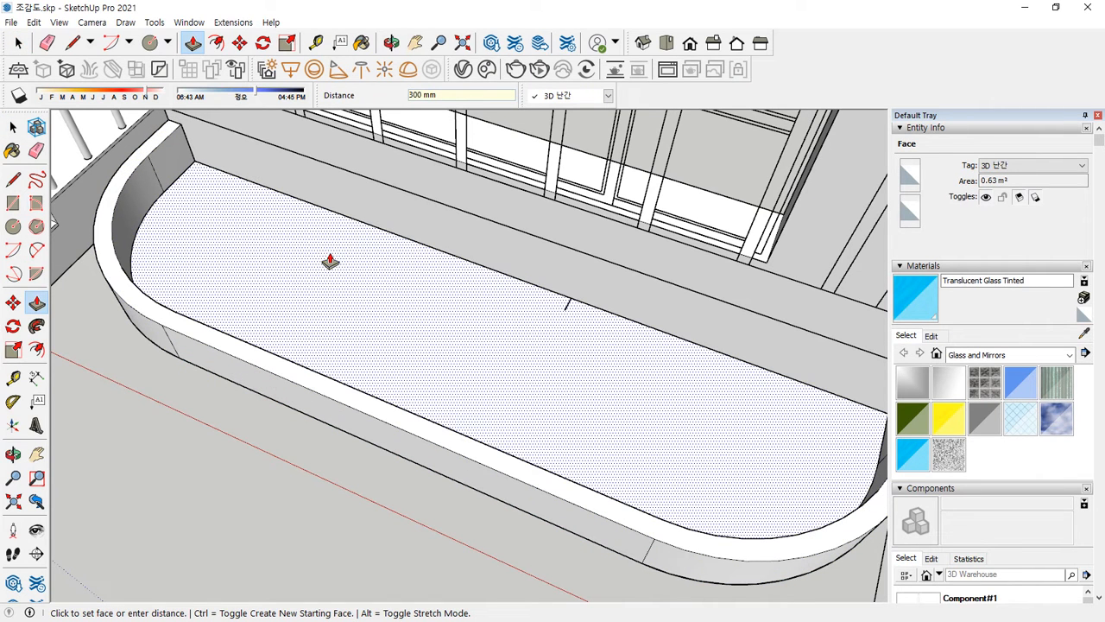
Raise the bed's inner floor face in two successive Push/Pull operations, keeping it below the rim.
left_click(318, 285)
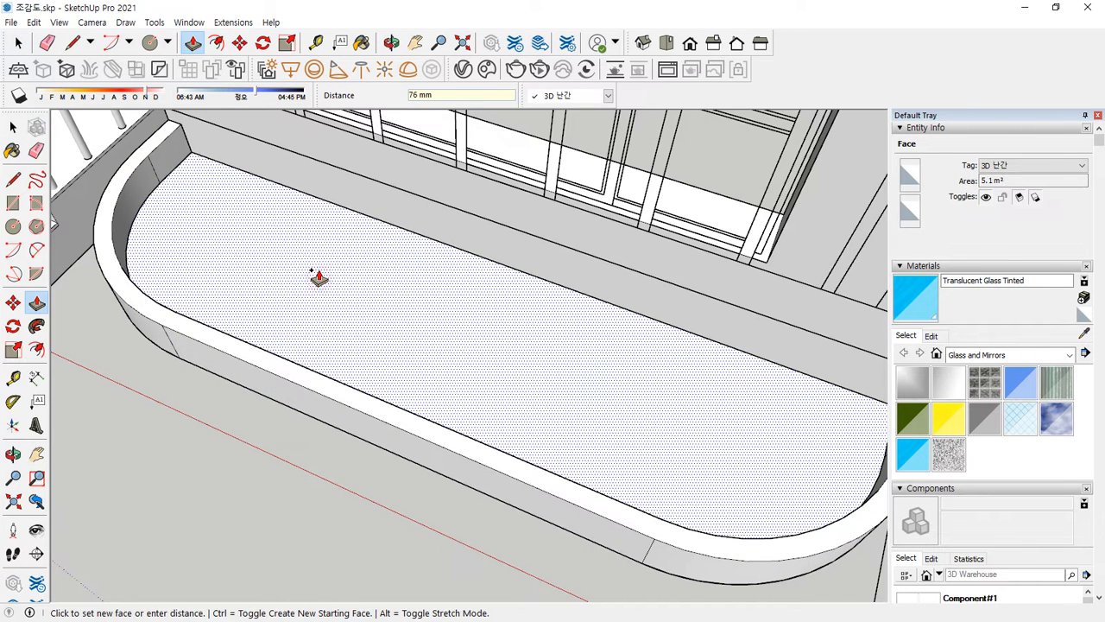
key("Return")
left_click(318, 277)
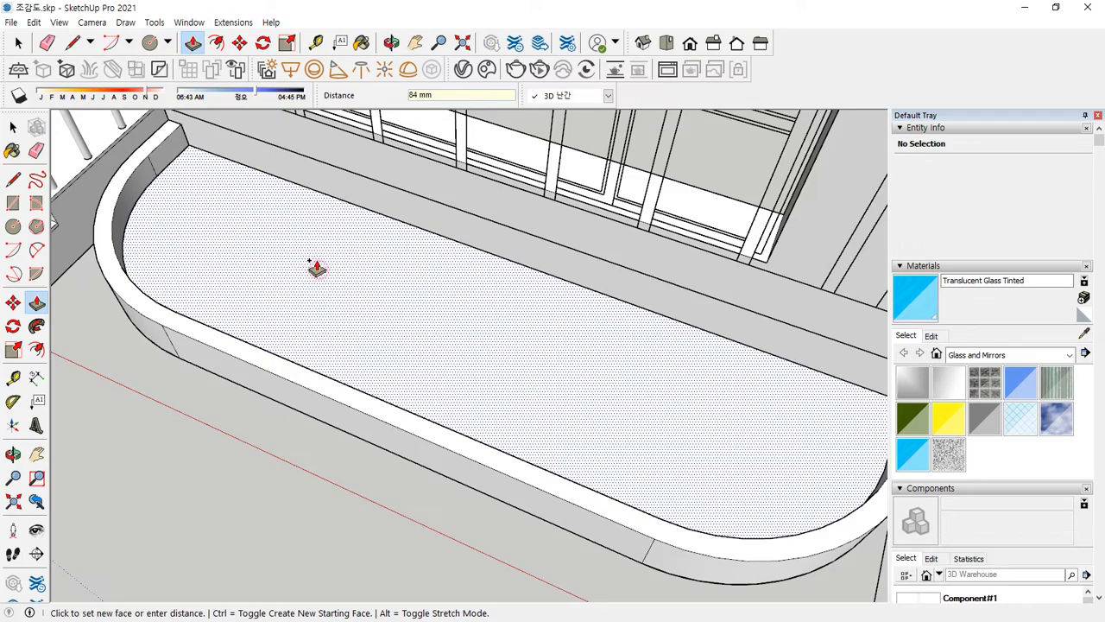
key("Return")
key("space")
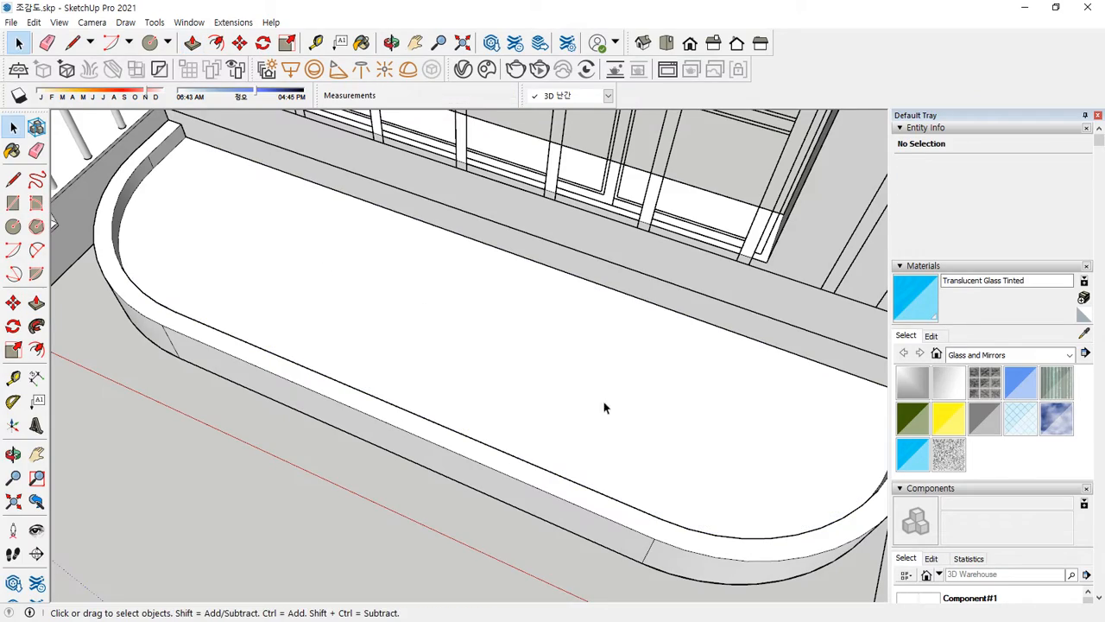
Draw a 100 mm line across the rim's wall end on the underside to close the rim's bottom face.
middle_click_drag(604, 401, 315, 59)
middle_click_drag(581, 200, 635, 176)
key("l")
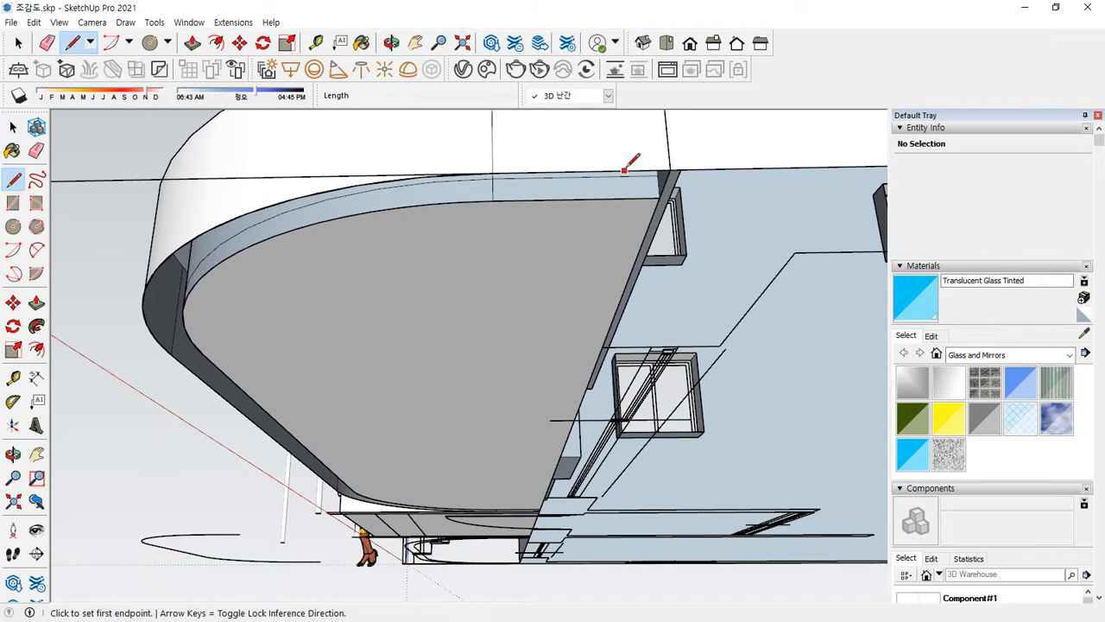
left_click(670, 170)
left_click(659, 196)
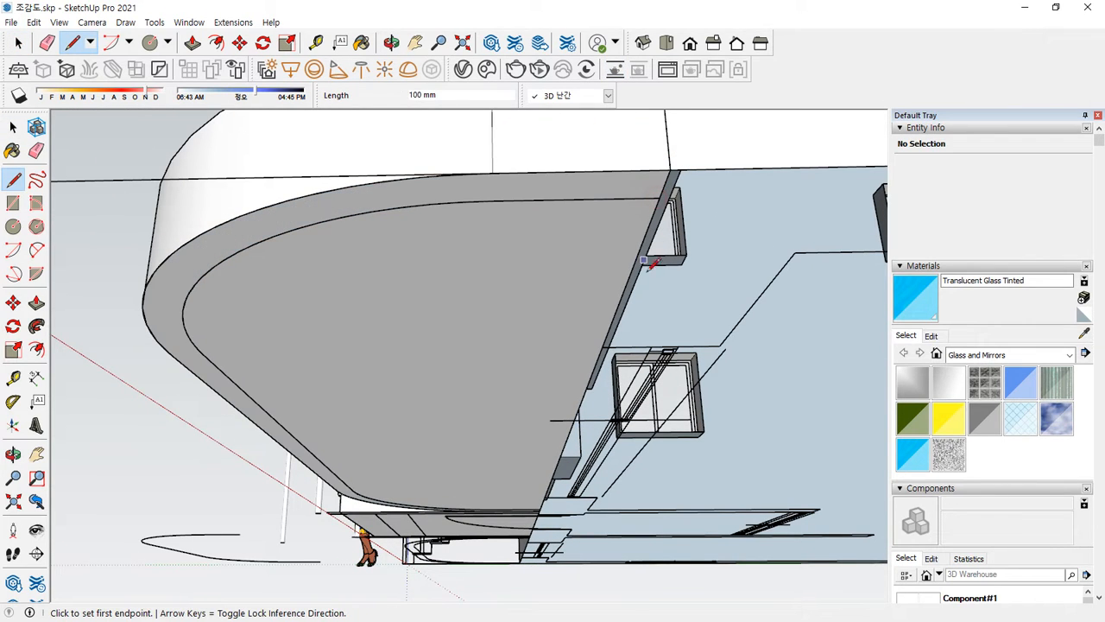
key("space")
Delete the long straight edge along the house wall on the bed's underside.
middle_click_drag(636, 291, 589, 291)
key("e")
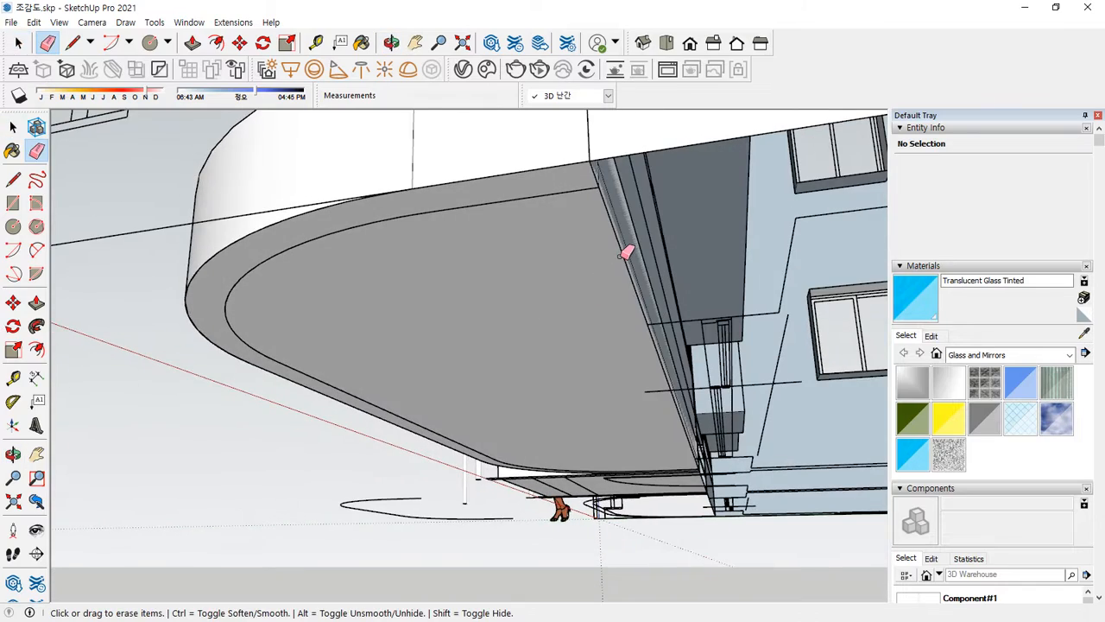
key("space")
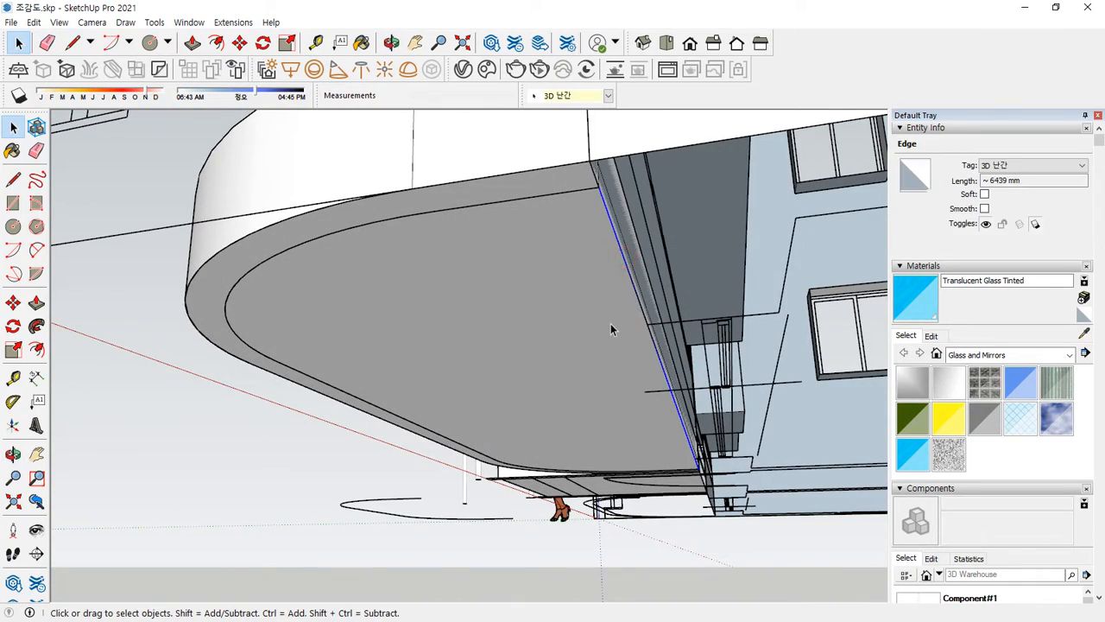
key("Delete")
Copy the rim's top face to the clipboard and make the whole bed a group.
middle_click_drag(588, 339, 741, 535)
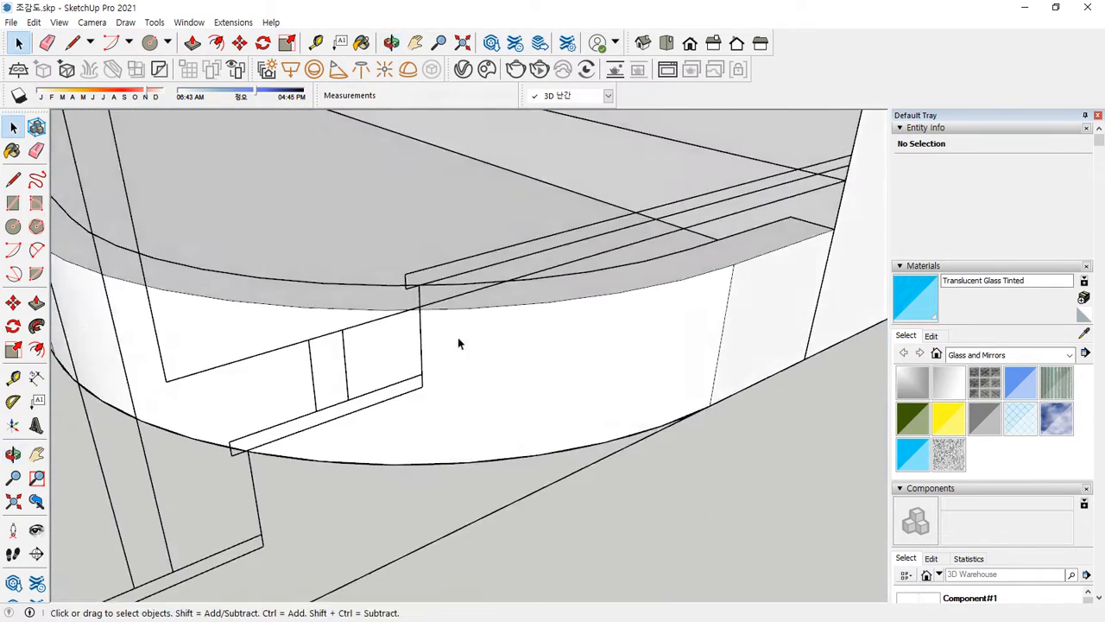
middle_click_drag(458, 339, 550, 375)
scroll(550, 376, "down", 5)
middle_click_drag(421, 326, 682, 432, "shift")
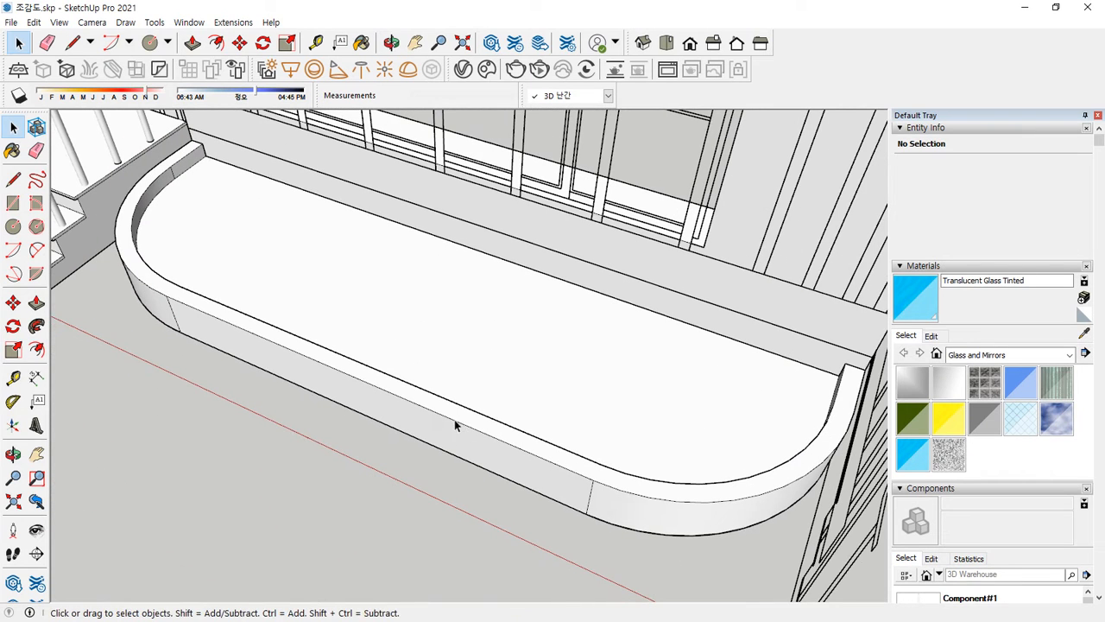
left_click(452, 415)
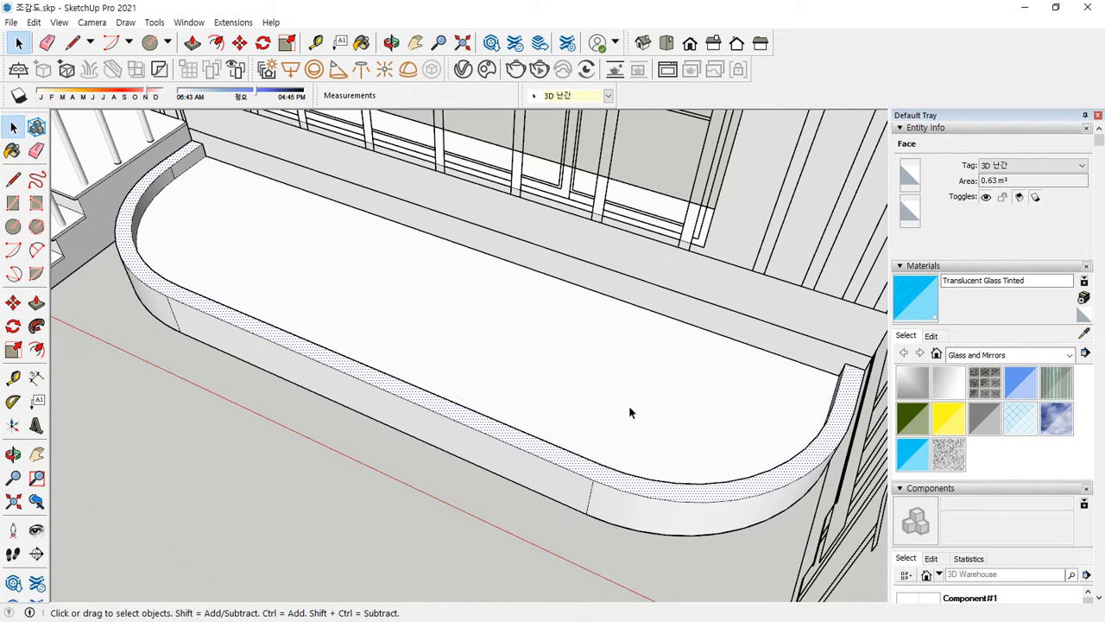
triple_click(519, 303)
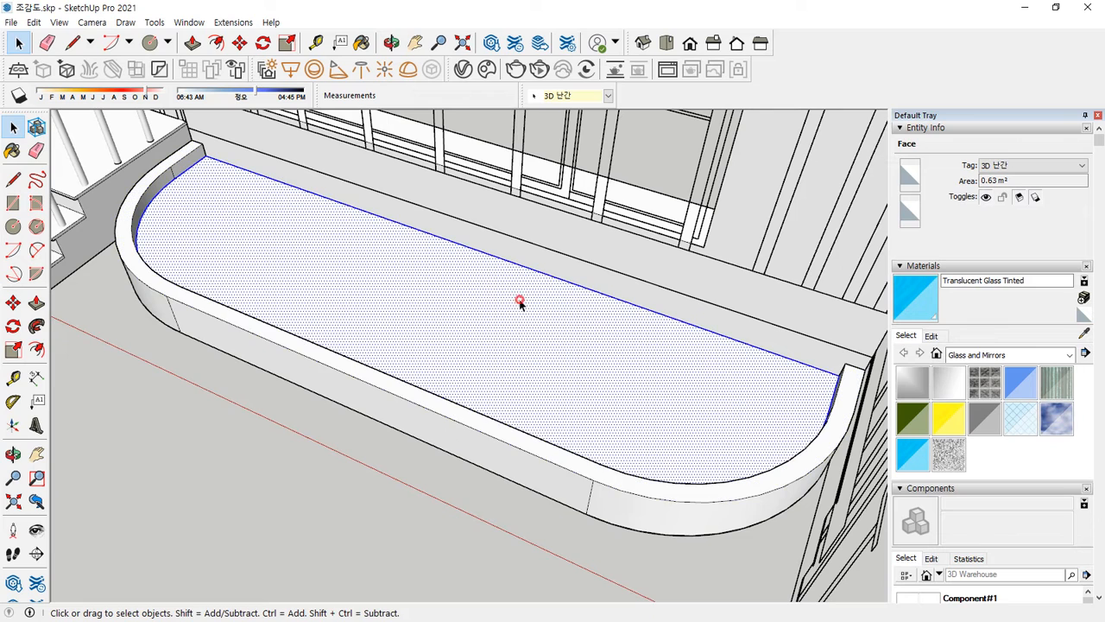
right_click(519, 302)
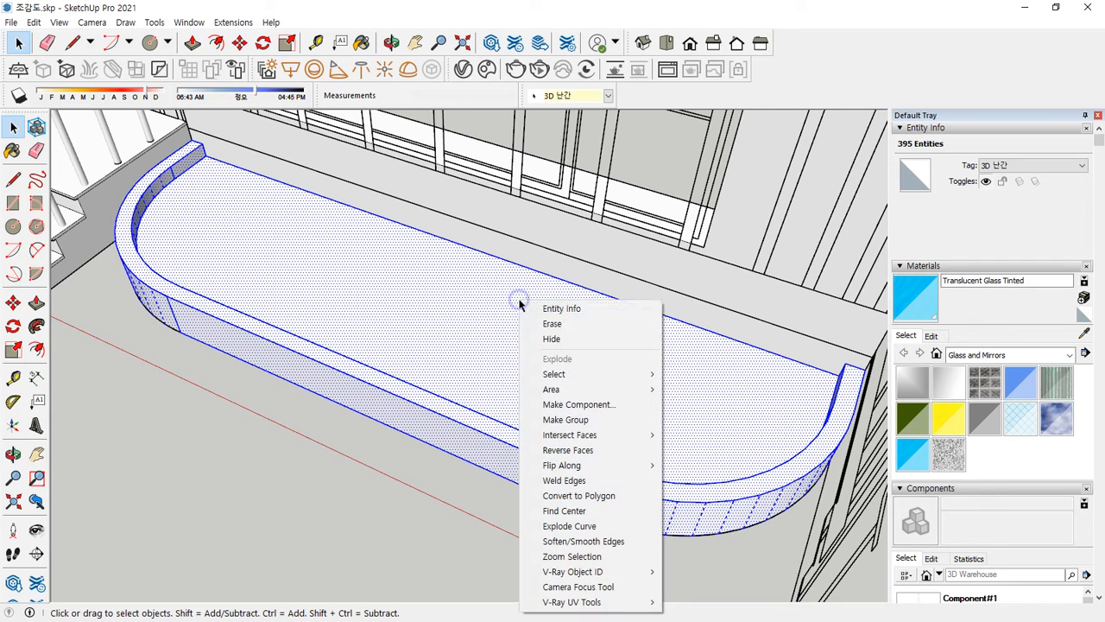
left_click(554, 414)
Paste the copied rim face beside the bed and move it by its end corner to the drawn railing's top at the house corner.
scroll(457, 328, "down", 5)
key("ctrl+v")
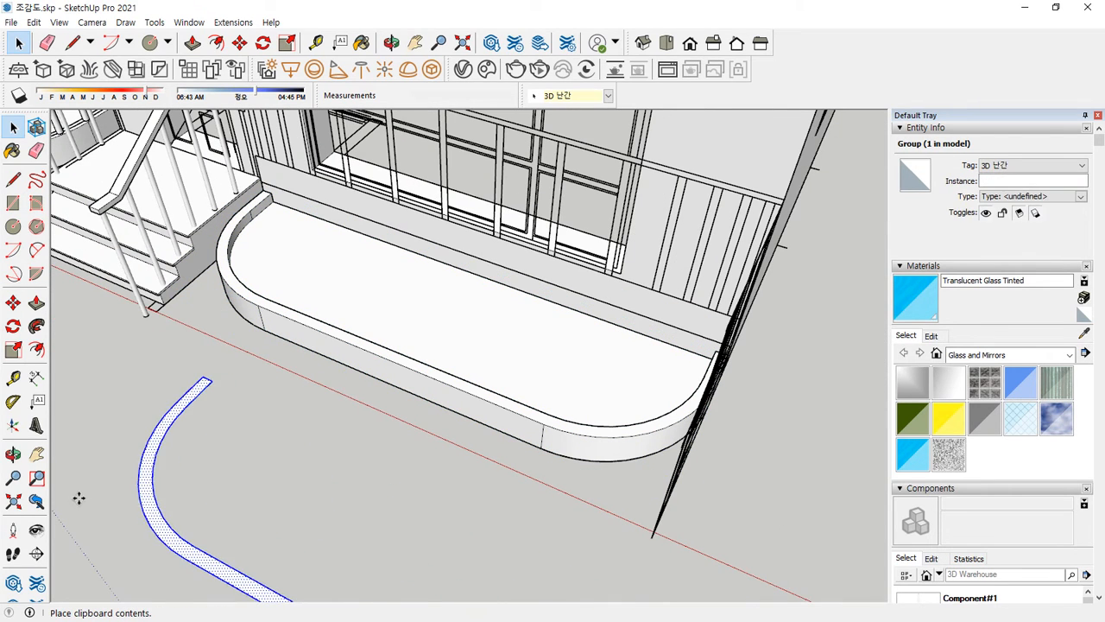
left_click(78, 499)
key("m")
scroll(368, 437, "down", 3)
scroll(496, 435, "up", 3)
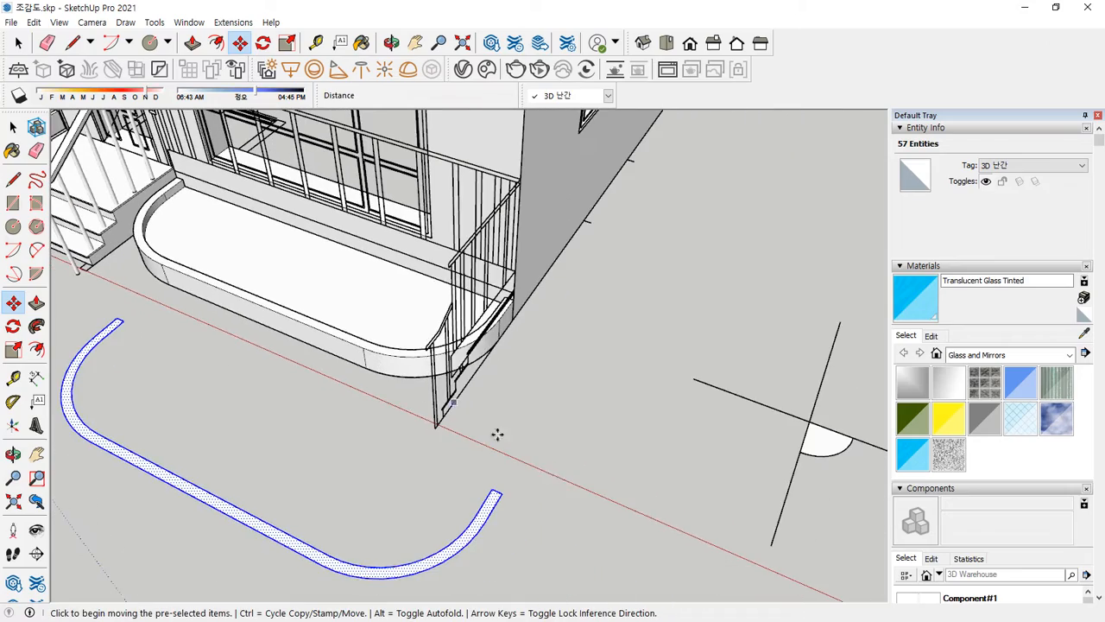
left_click(498, 494)
scroll(457, 311, "up", 6)
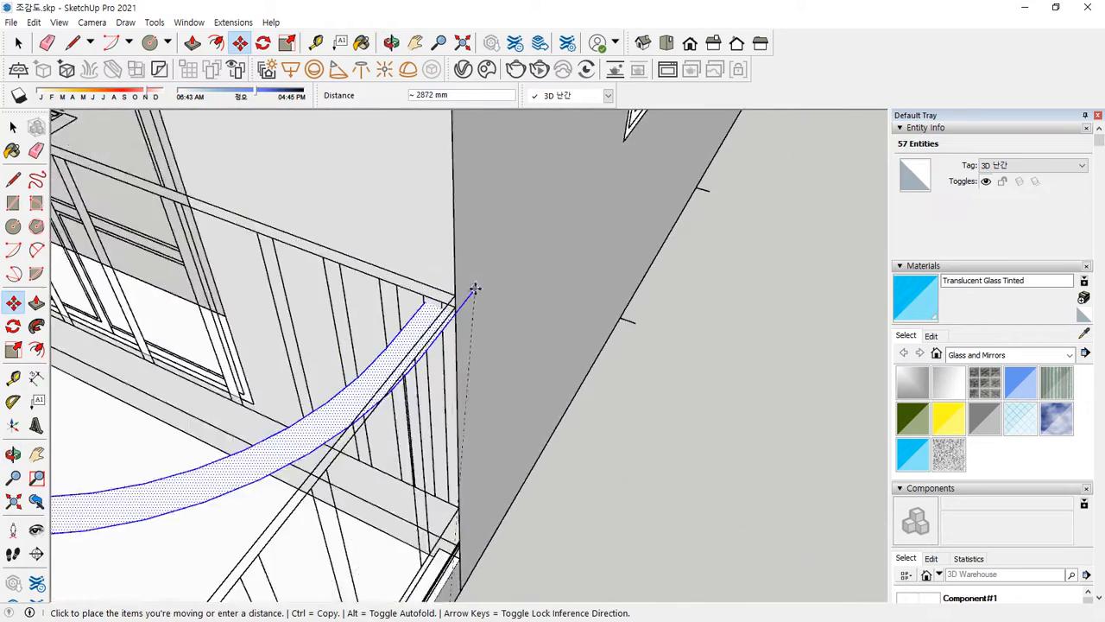
left_click(432, 312)
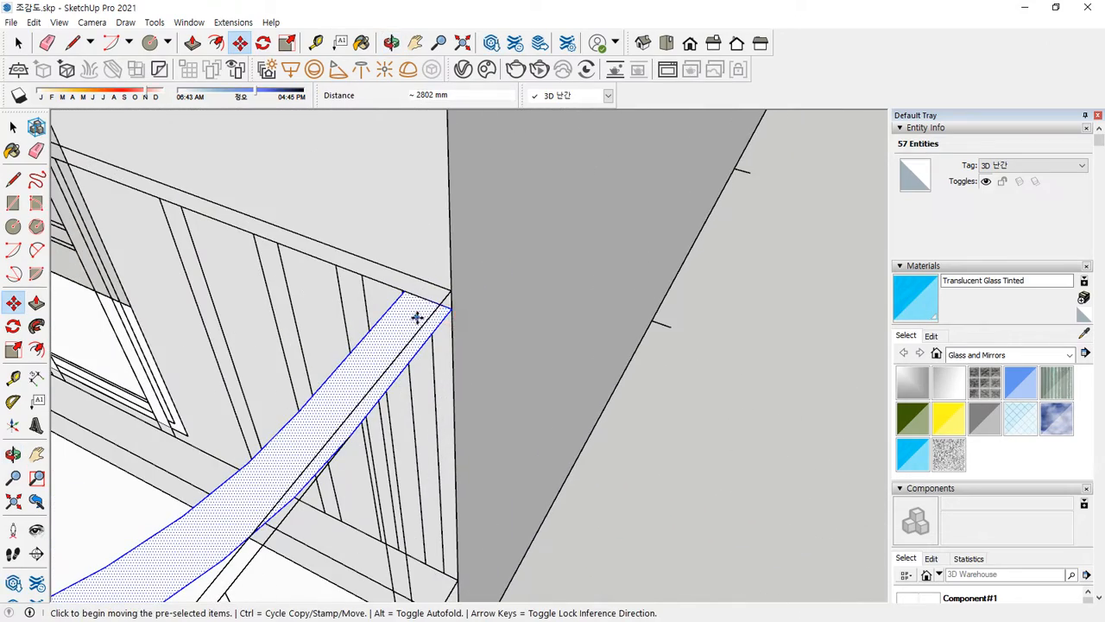
Pull the curved handrail strip up 45 mm and make it a group.
key("p")
left_click(417, 317)
left_click(376, 380)
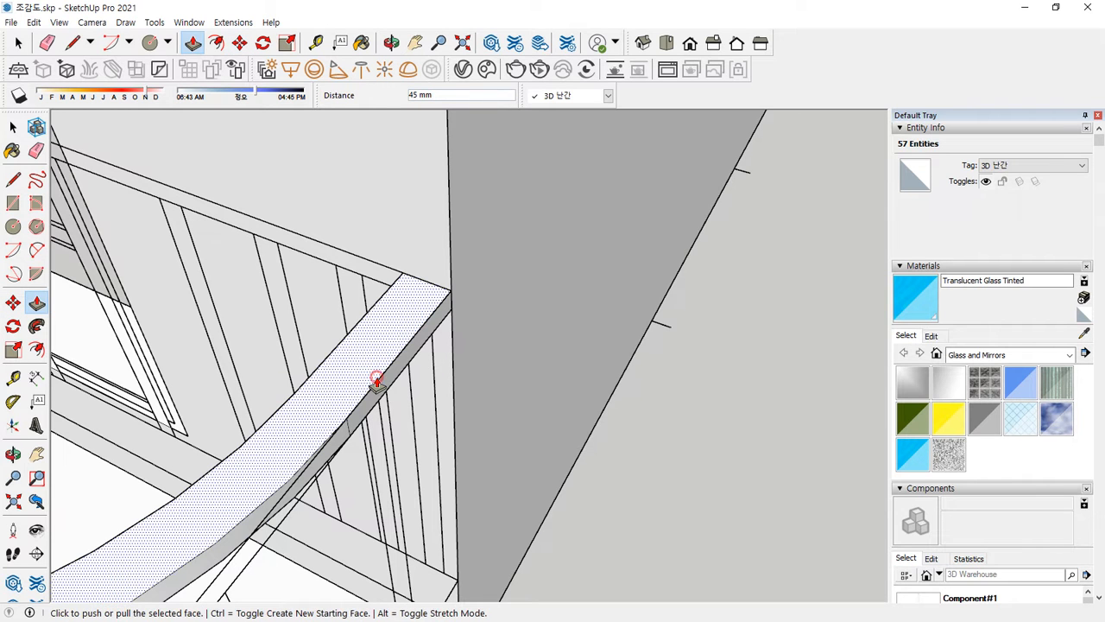
key("space")
triple_click(393, 314)
right_click(393, 314)
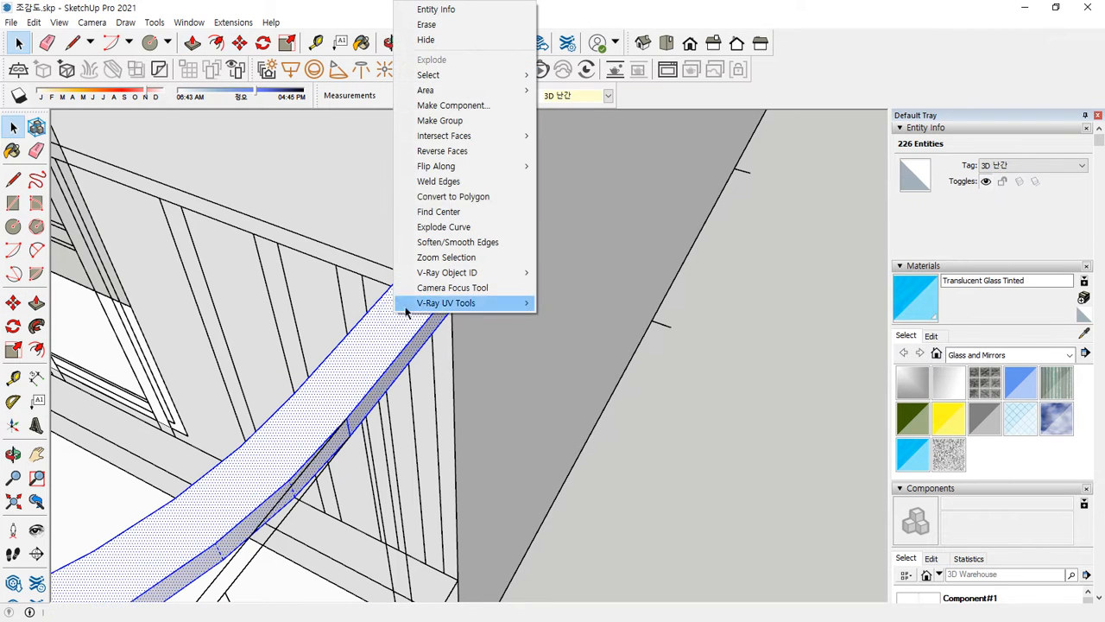
left_click(479, 122)
Move the rounded bed group straight up by its corner at the house wall.
middle_click_drag(452, 488, 456, 252)
middle_click_drag(444, 540, 388, 421)
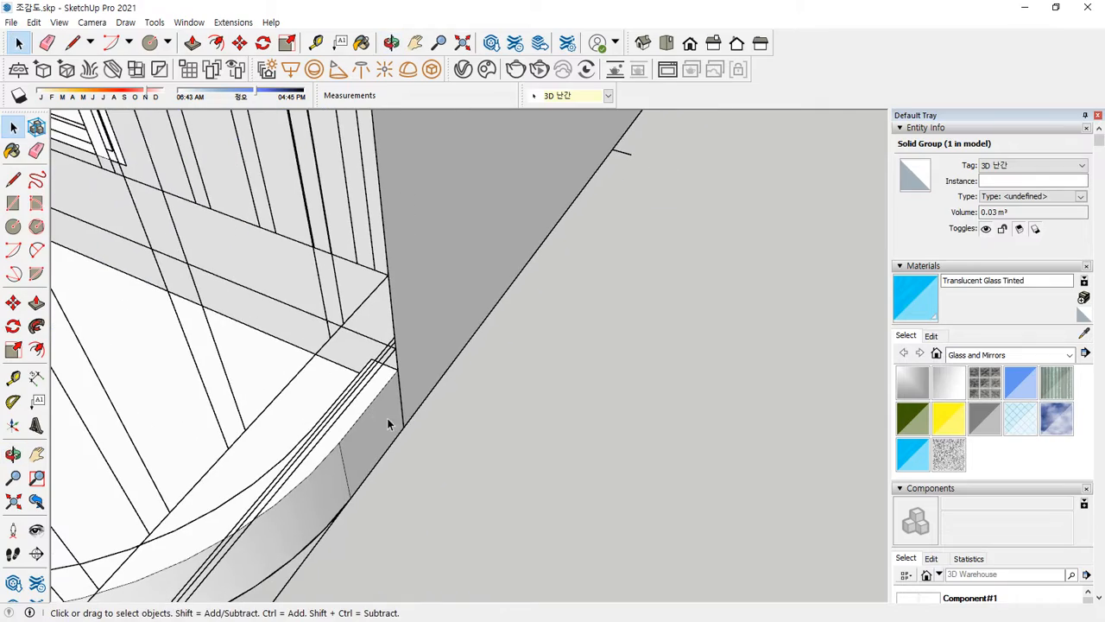
left_click(388, 423)
key("m")
left_click(386, 421)
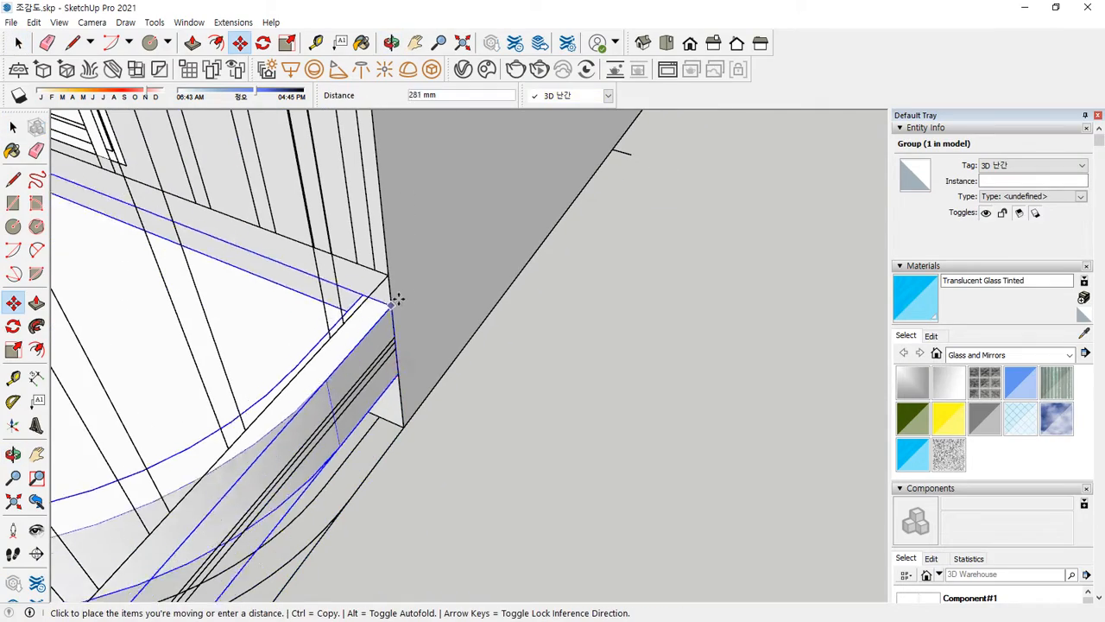
left_click(394, 301)
key("space")
scroll(372, 421, "down", 3)
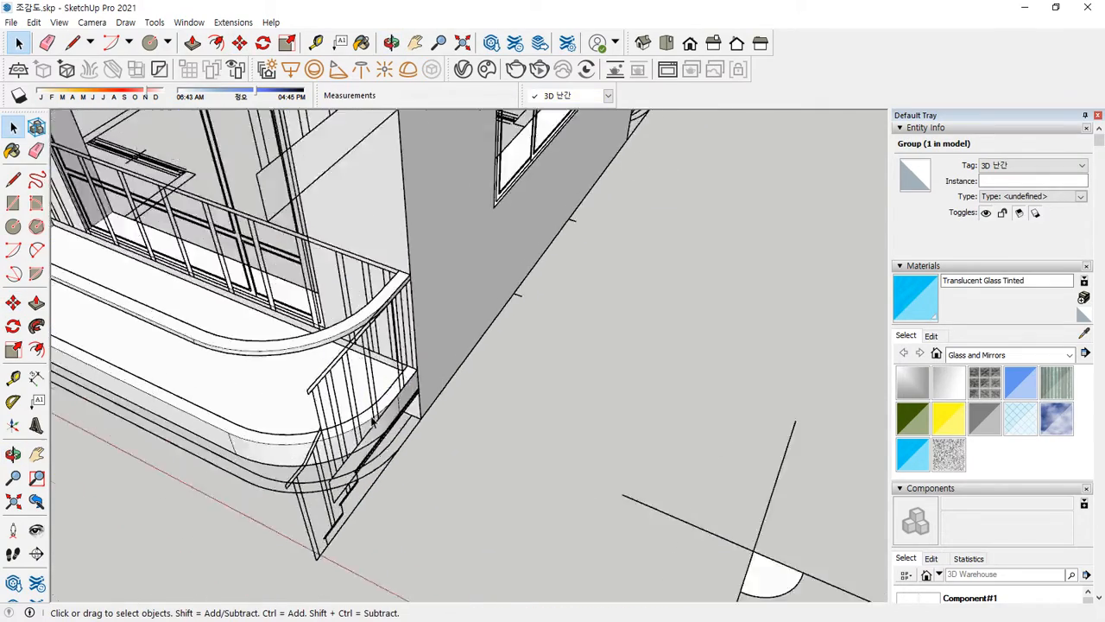
Draw a line from the outer end of the bed's stair-side arc across the rim to the arc's centre.
scroll(372, 421, "down", 3)
middle_click_drag(372, 421, 483, 453)
scroll(207, 348, "up", 4)
middle_click_drag(207, 348, 396, 484)
scroll(395, 543, "up", 3)
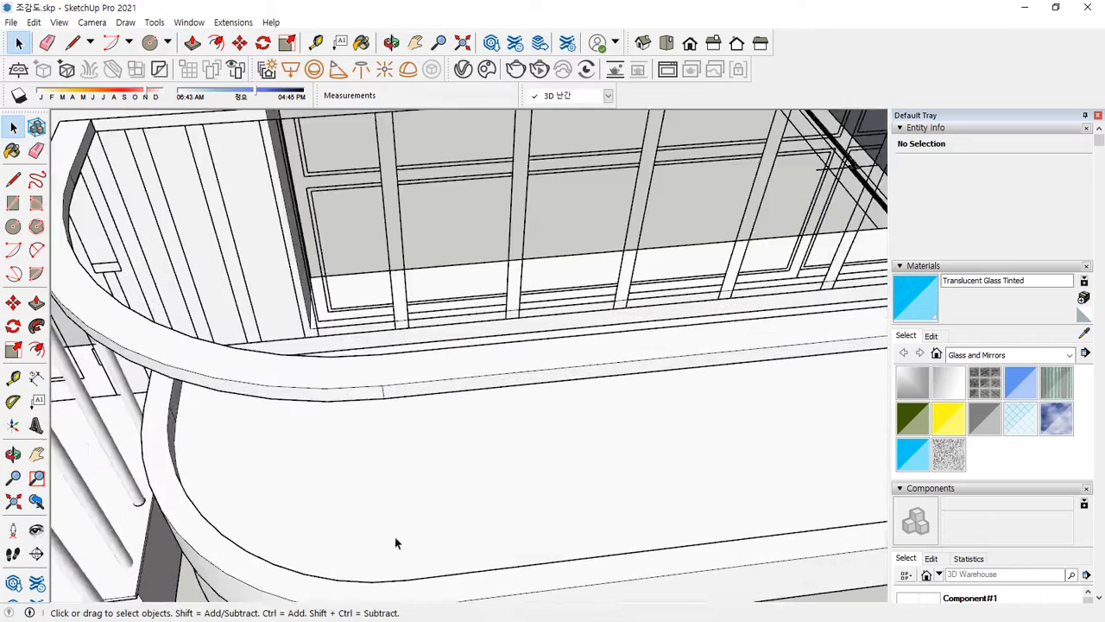
middle_click_drag(395, 542, 417, 517)
key("l")
middle_click_drag(330, 507, 239, 491)
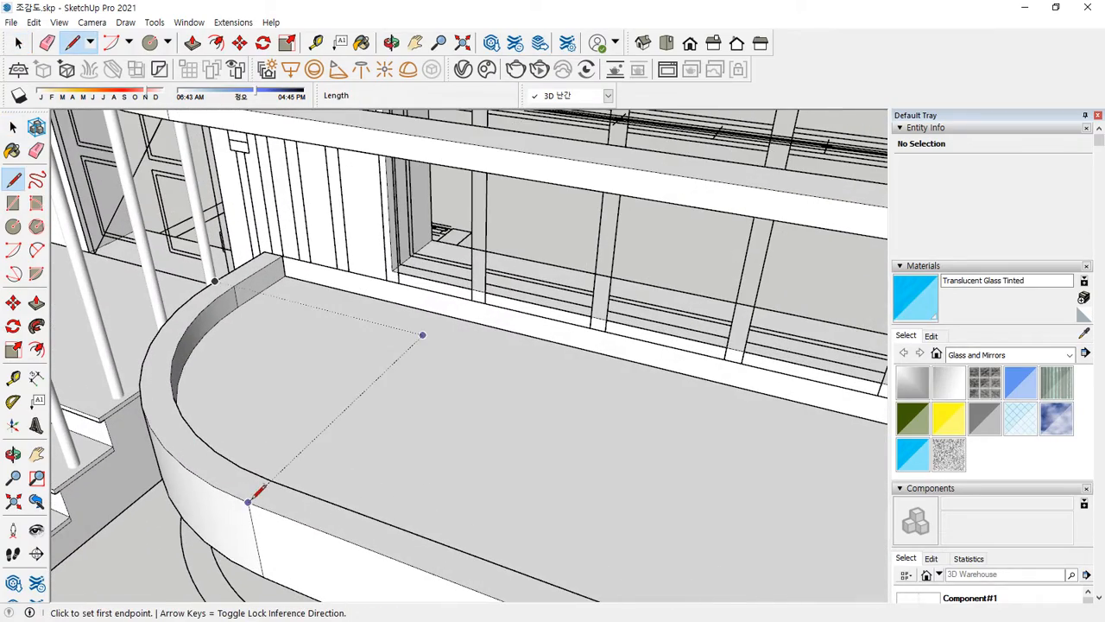
left_click(248, 502)
left_click(270, 480)
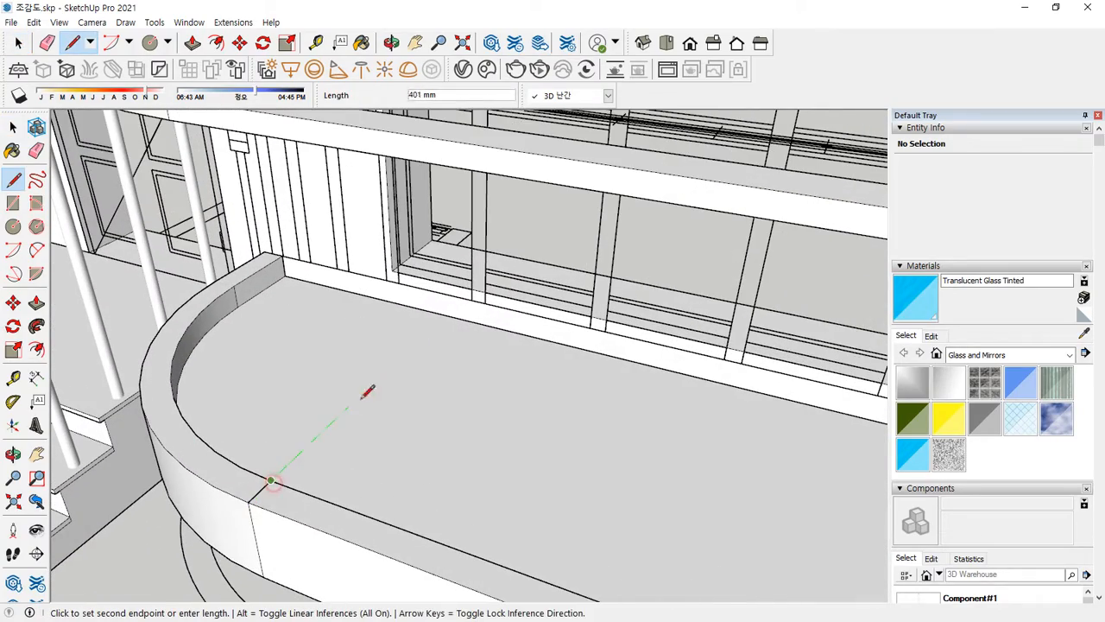
left_click(422, 335)
key("Escape")
Draw a matching line from the outer start of the arc at the house-corner end across the rim to that arc's centre.
scroll(442, 421, "down", 3)
middle_click_drag(628, 508, 224, 371, "shift")
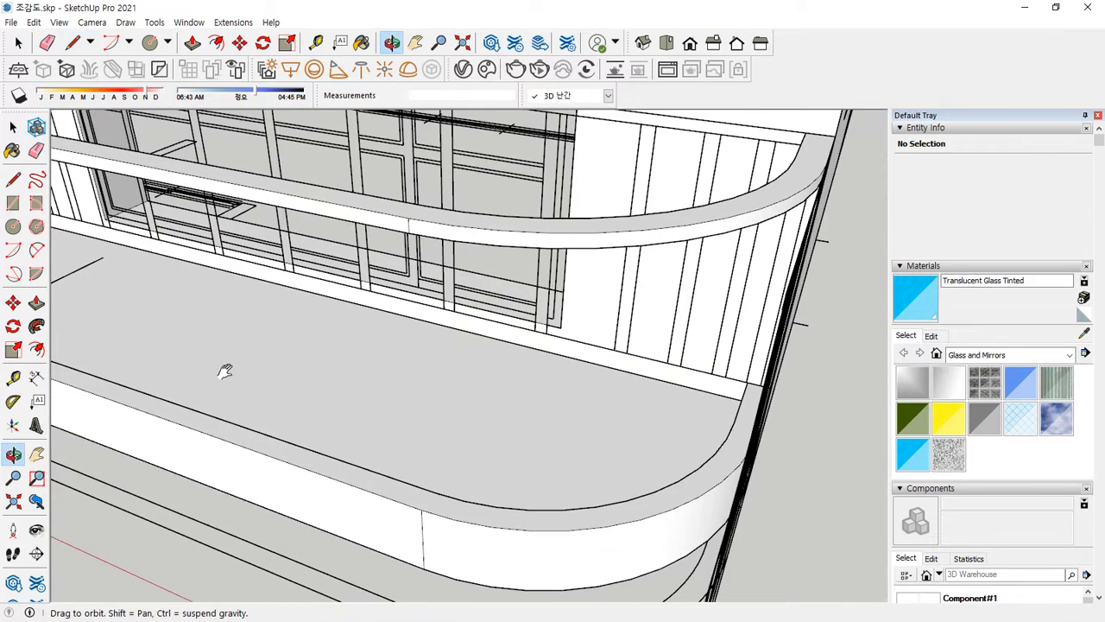
left_click(434, 492)
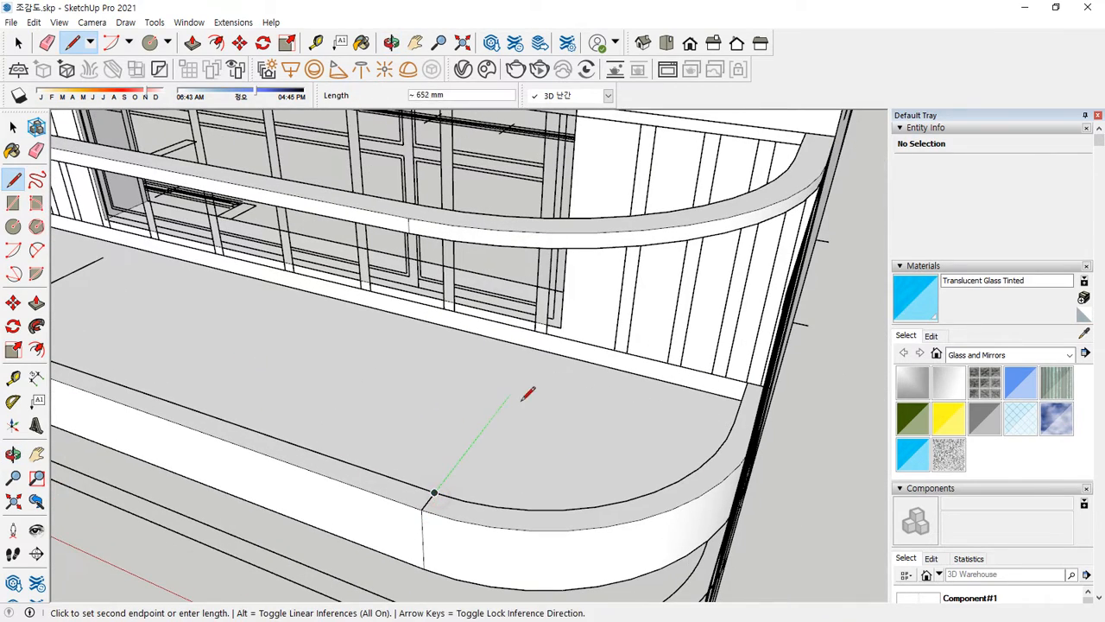
left_click(529, 369)
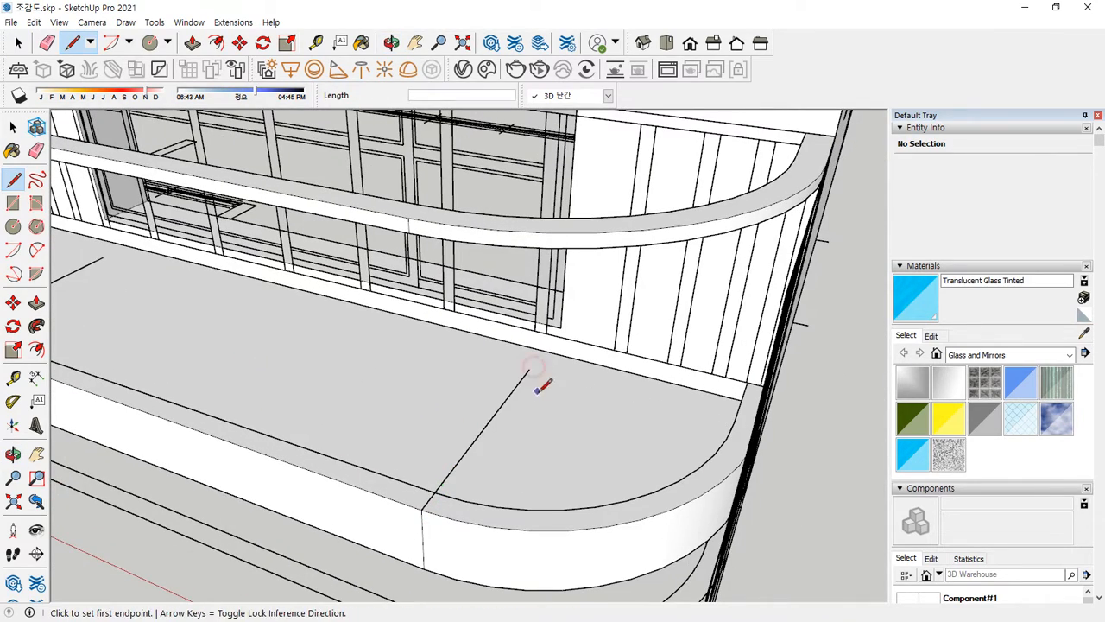
Draw an arc about the house-corner end's centre, starting midway across the rim and following its curve.
left_click(12, 252)
left_click(529, 369)
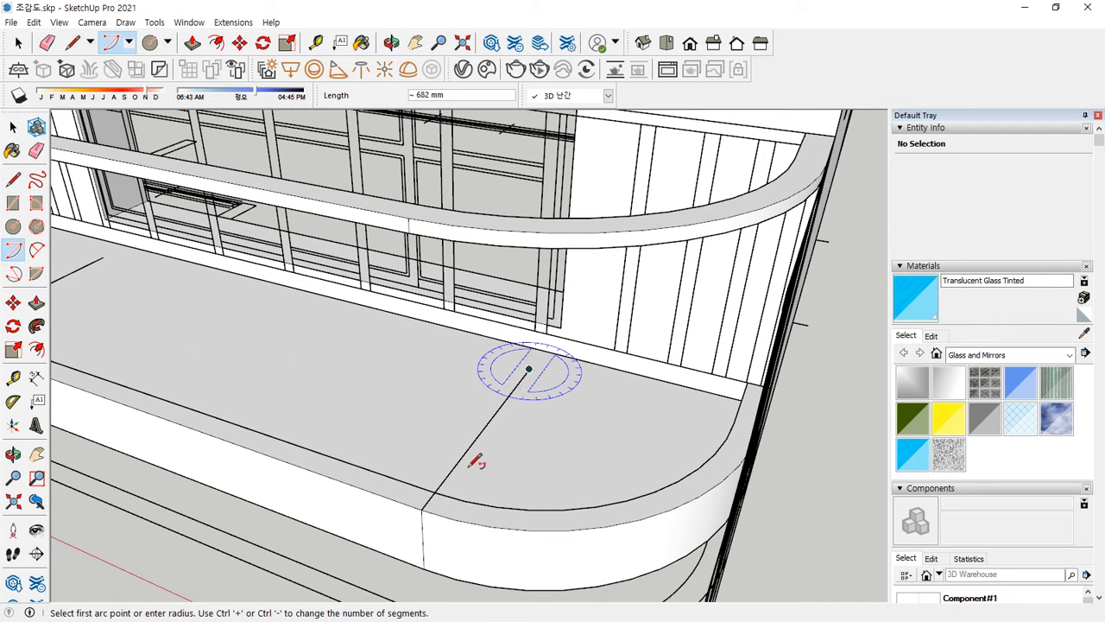
scroll(439, 495, "up", 2)
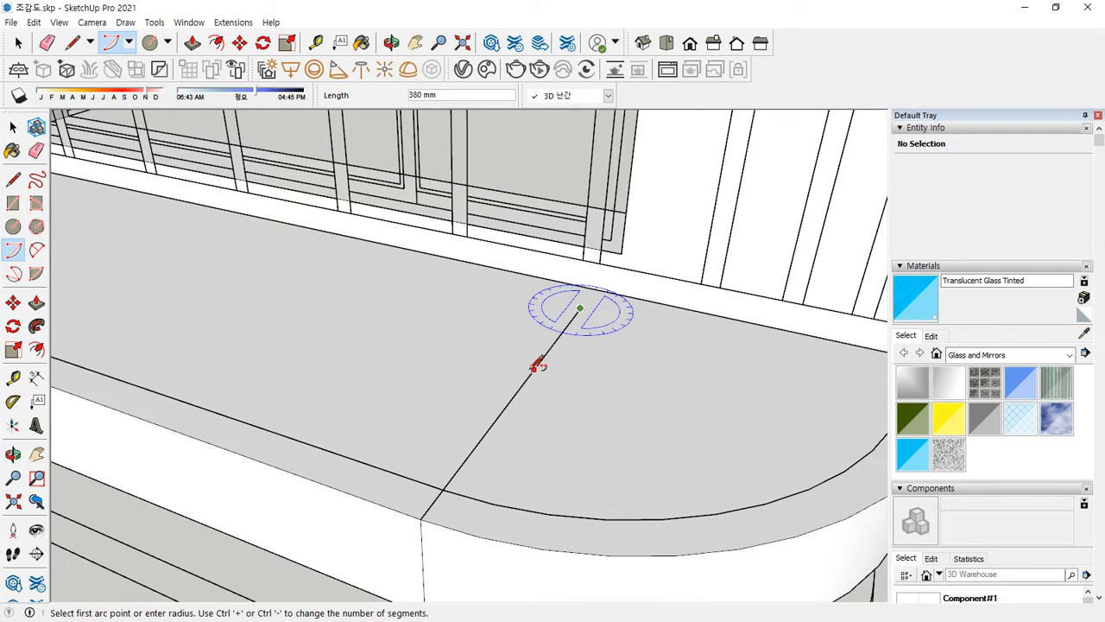
left_click(431, 503)
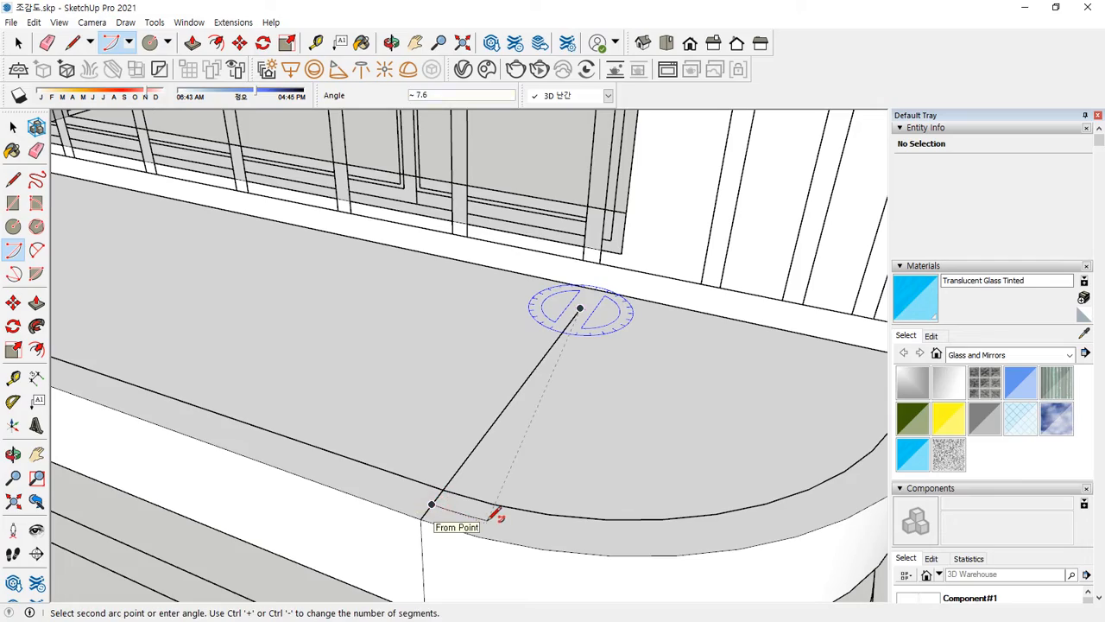
key("Escape")
Draw a 90° arc about the stair-side end's centre, starting midway across the rim.
scroll(435, 491, "down", 2)
scroll(590, 421, "up", 3)
key("a")
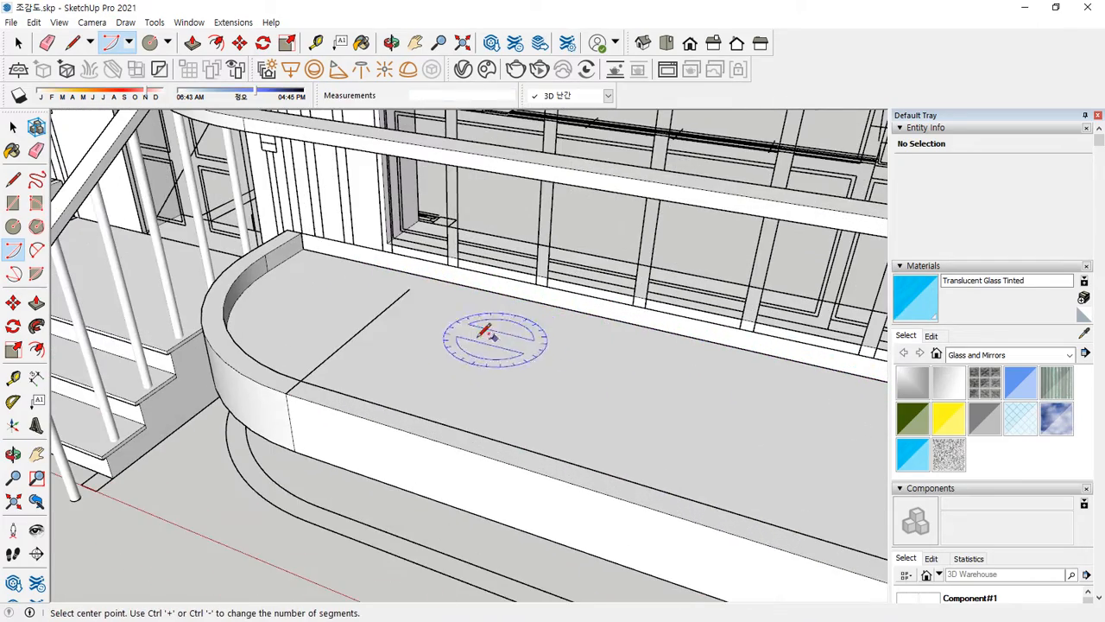
left_click(415, 291)
scroll(316, 384, "up", 2)
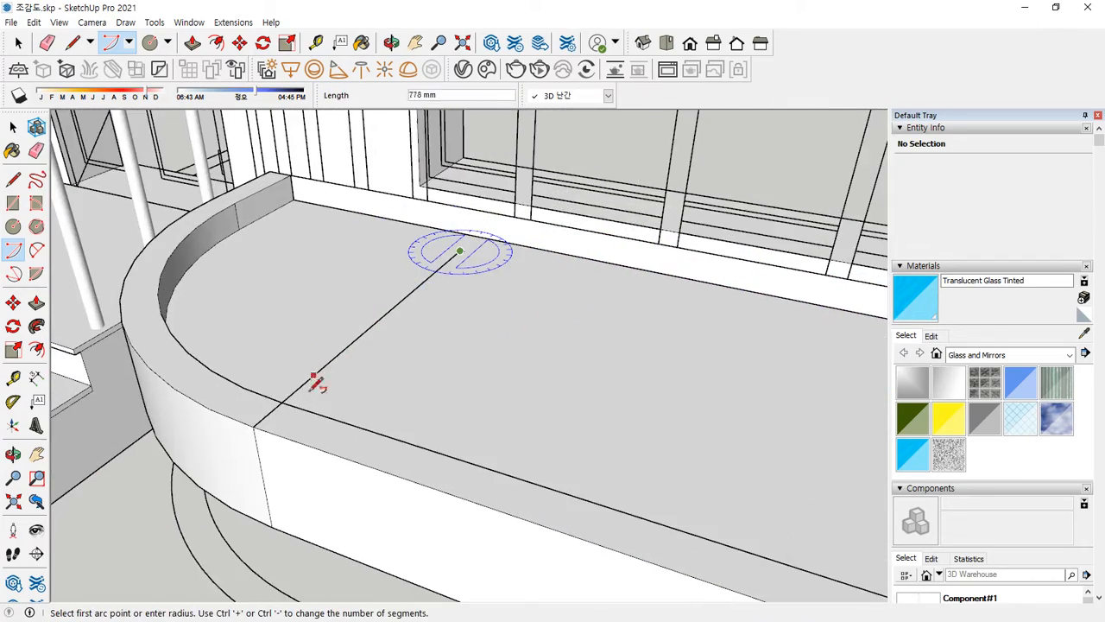
left_click(269, 414)
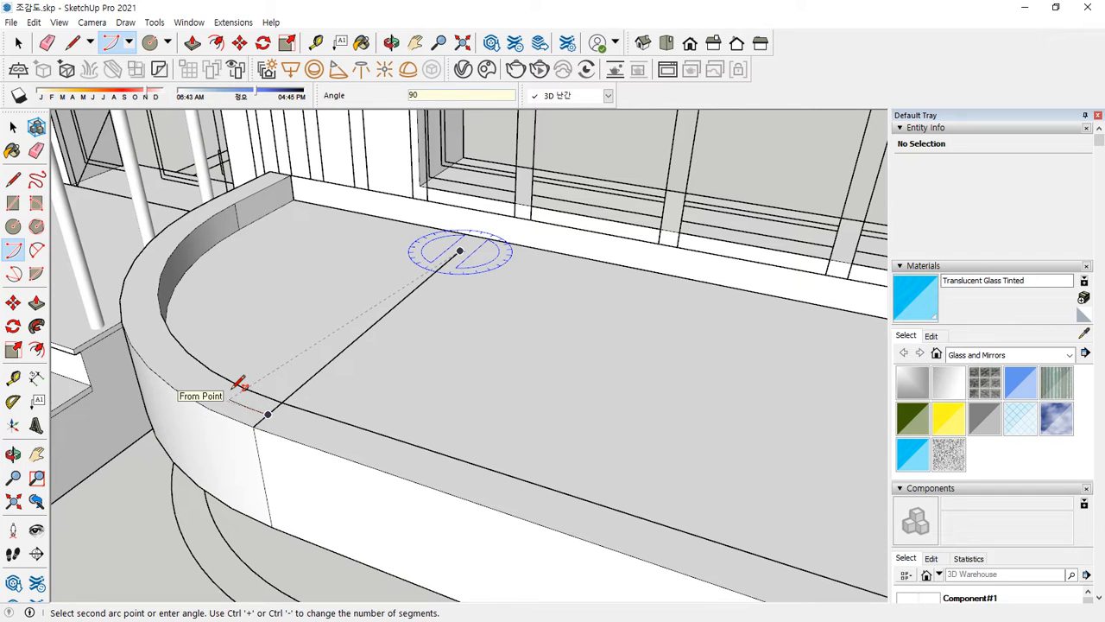
key("Escape")
Erase the helper lines to the arc centres and across the rim at both ends of the bed.
key("e")
left_click(293, 391)
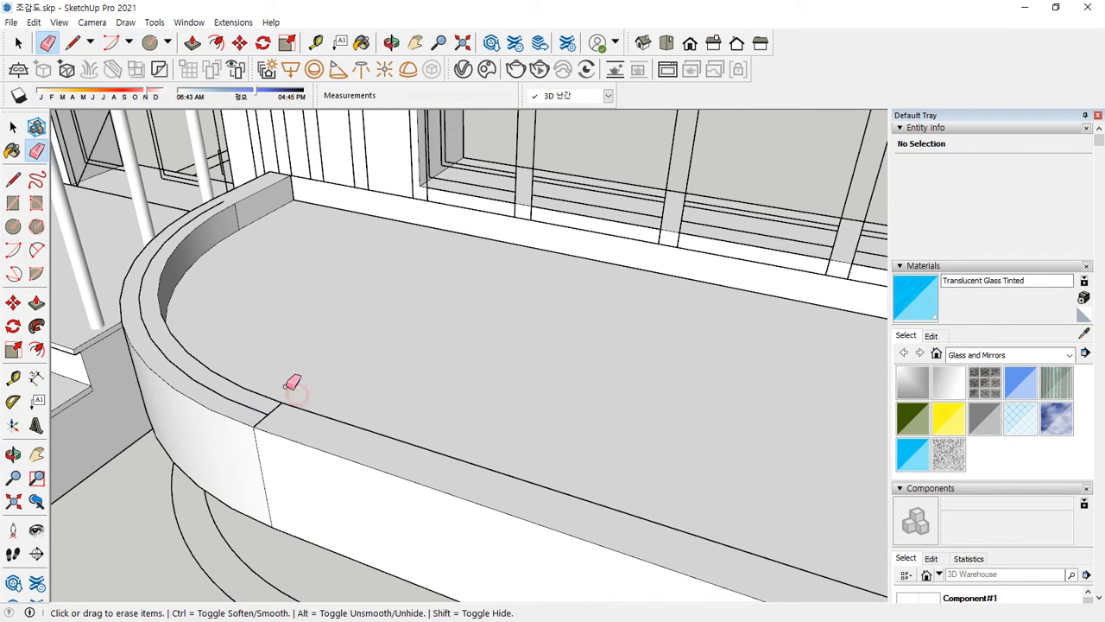
middle_click_drag(384, 446, 429, 402)
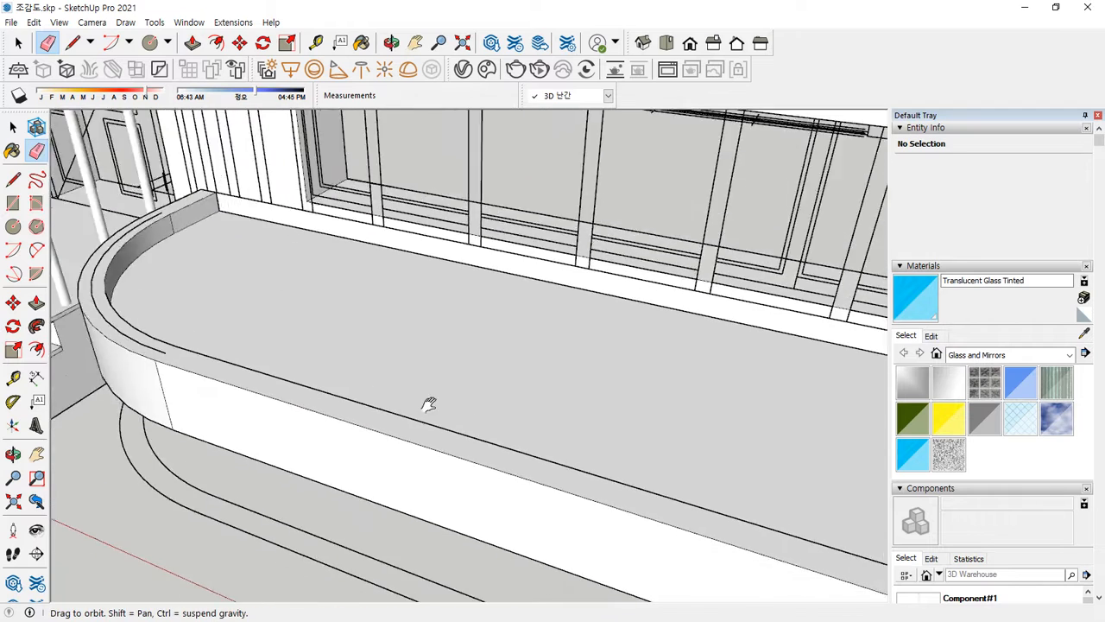
scroll(651, 478, "up", 3)
mouse_move(651, 478)
left_mouse_down()
mouse_move(625, 440)
mouse_move(604, 480)
left_mouse_up()
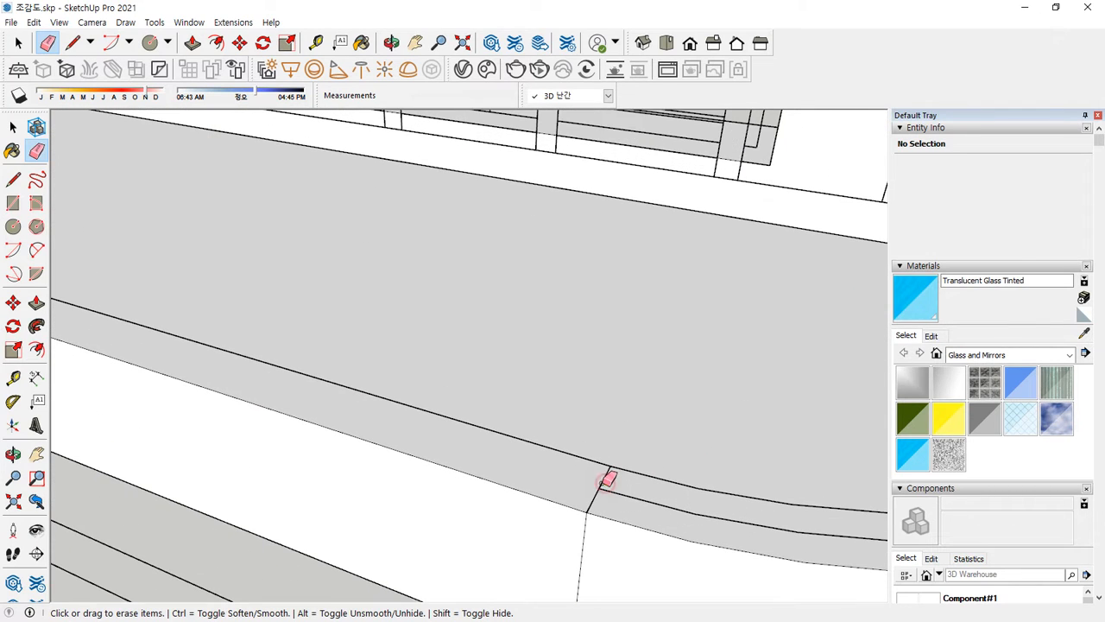
Draw a straight line along the middle of the rim's long front side joining the two arcs.
key("l")
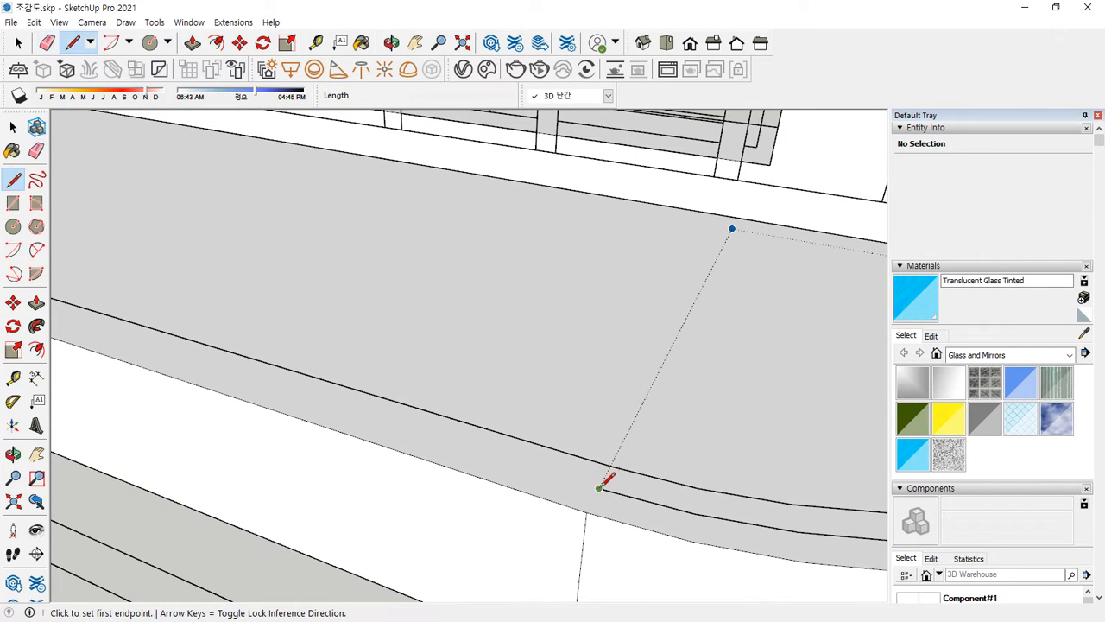
left_click(601, 488)
scroll(449, 440, "down", 5)
mouse_move(320, 412)
middle_mouse_down()
mouse_move(451, 415)
mouse_move(338, 400)
middle_mouse_up()
left_click(329, 394)
Extend both ends of the rim's middle line straight to the house wall with short lines.
scroll(303, 304, "up", 6)
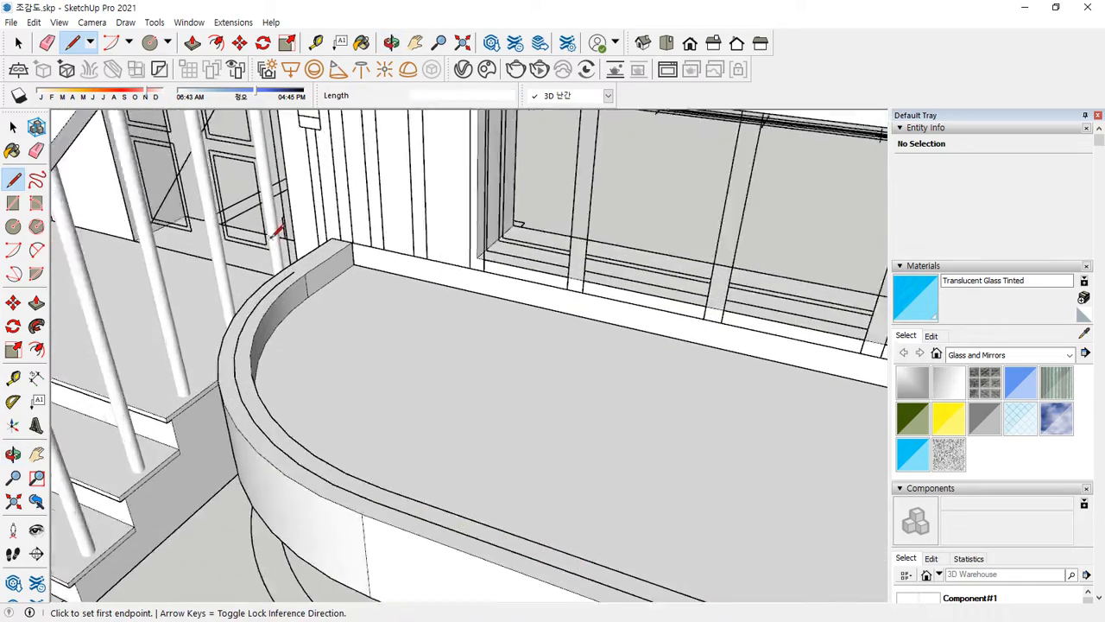
left_click(302, 292)
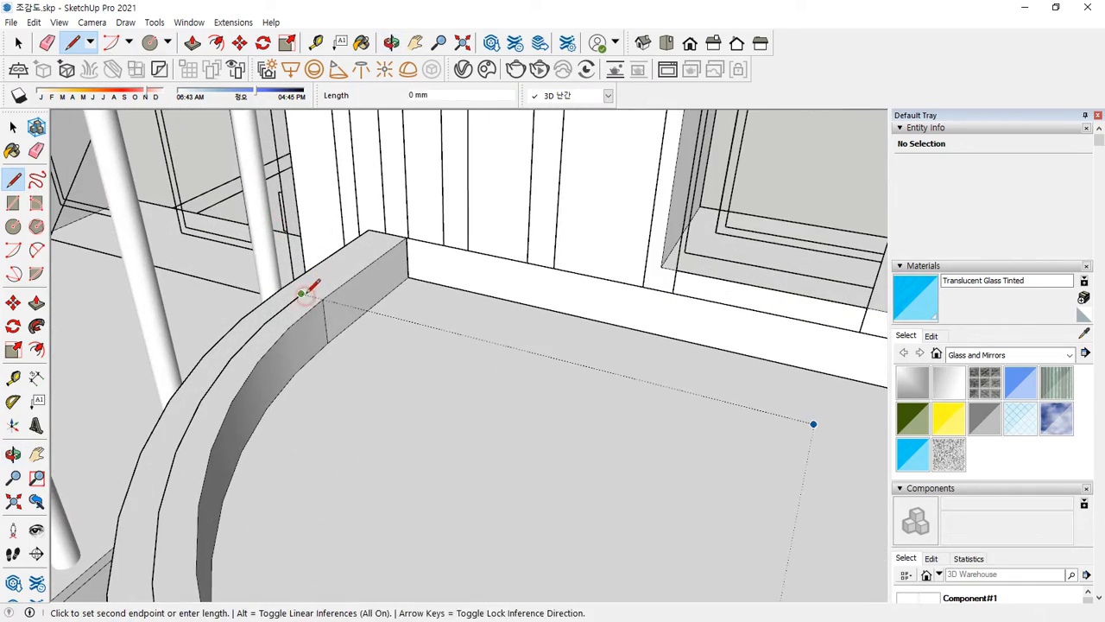
left_click(387, 233)
scroll(454, 255, "down", 7)
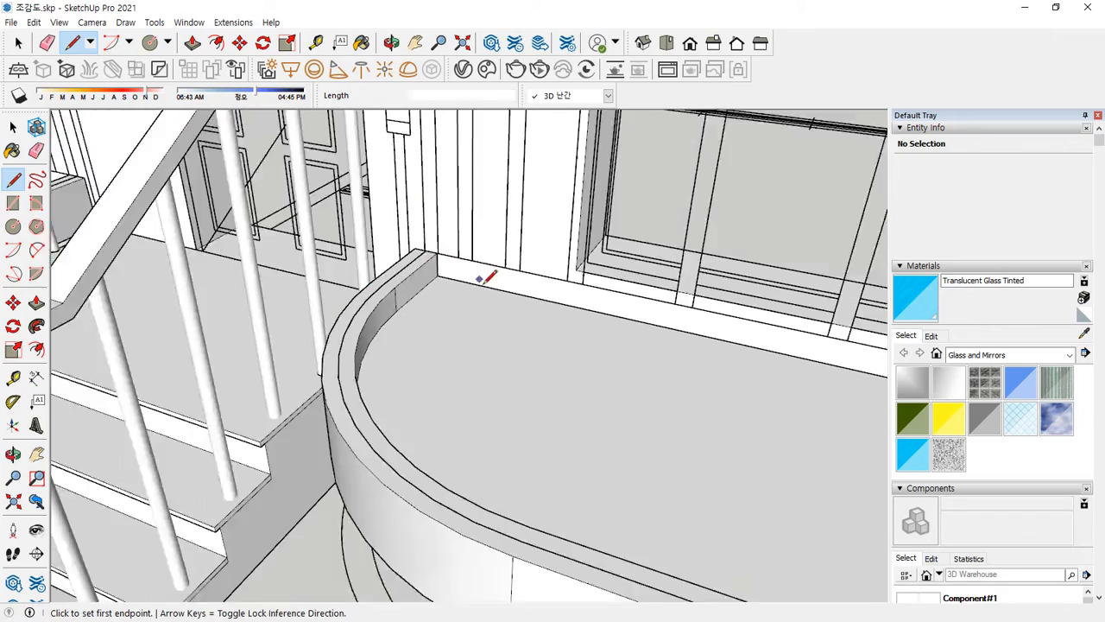
middle_click_drag(641, 330, 114, 289, "shift")
scroll(114, 289, "up", 3)
middle_click_drag(563, 456, 723, 534)
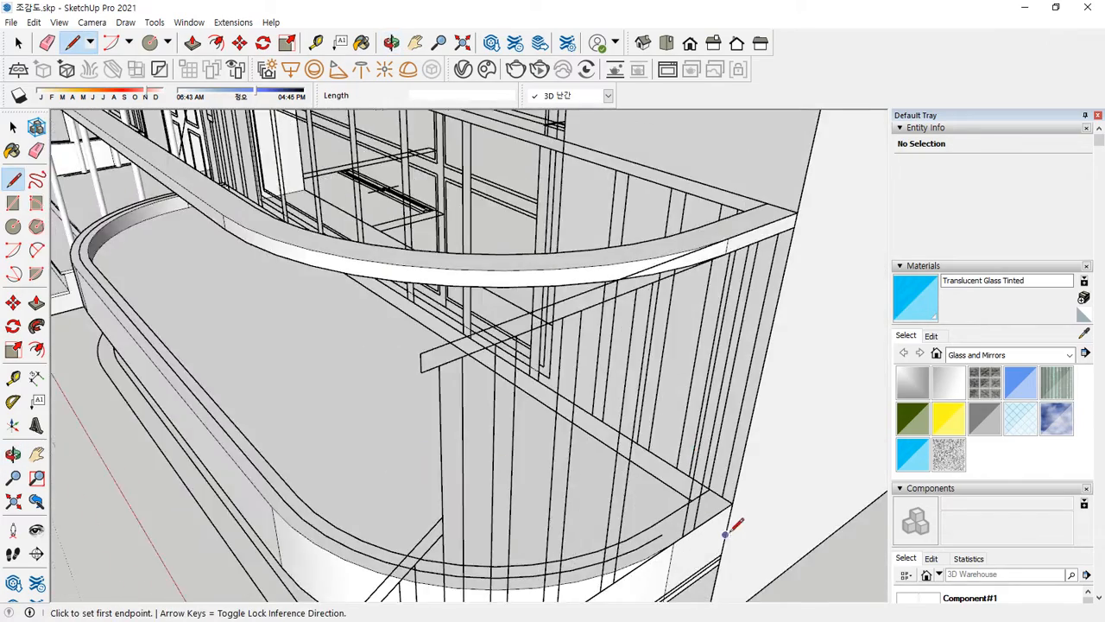
scroll(724, 533, "up", 3)
left_click(631, 535)
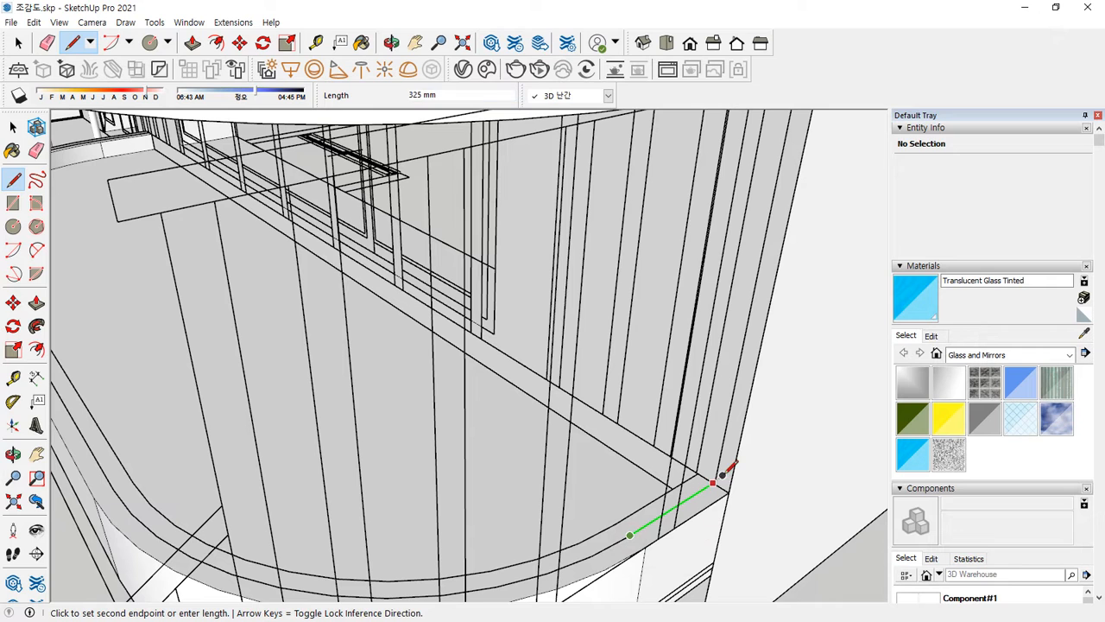
Select all connected edges of the rim's middle line and weld them into one curve.
key("space")
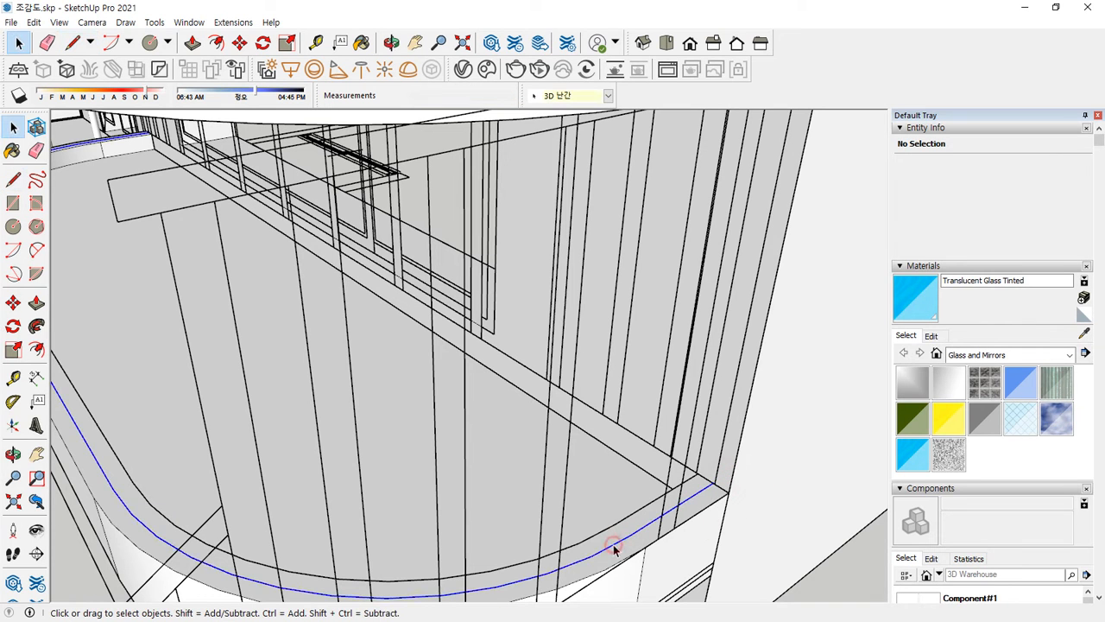
left_click(614, 549)
scroll(614, 549, "down", 6)
left_click(227, 23)
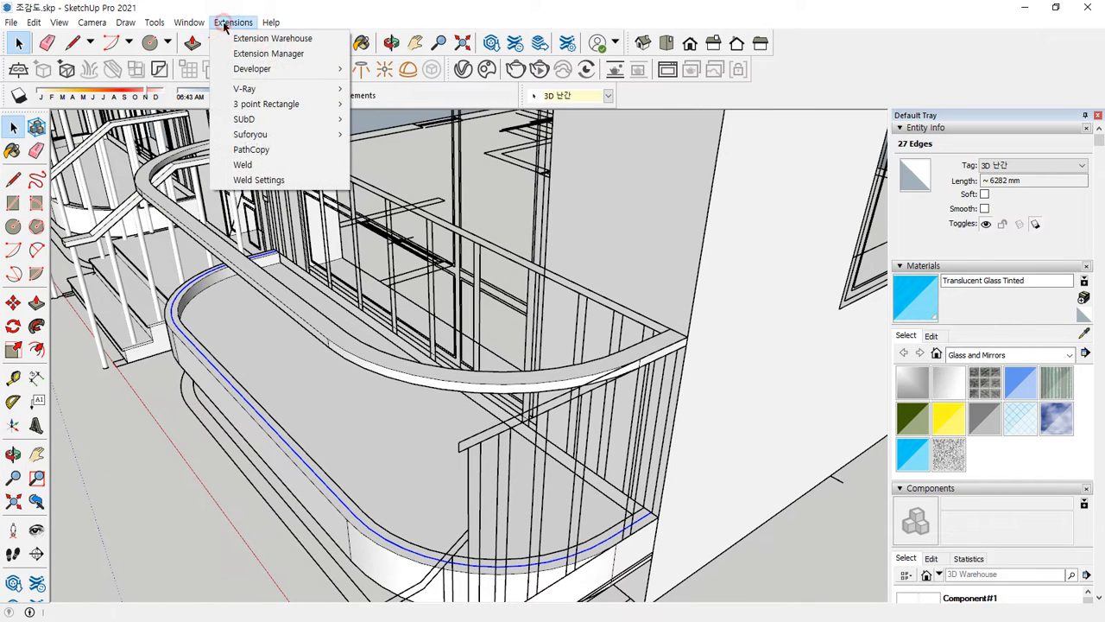
left_click(245, 164)
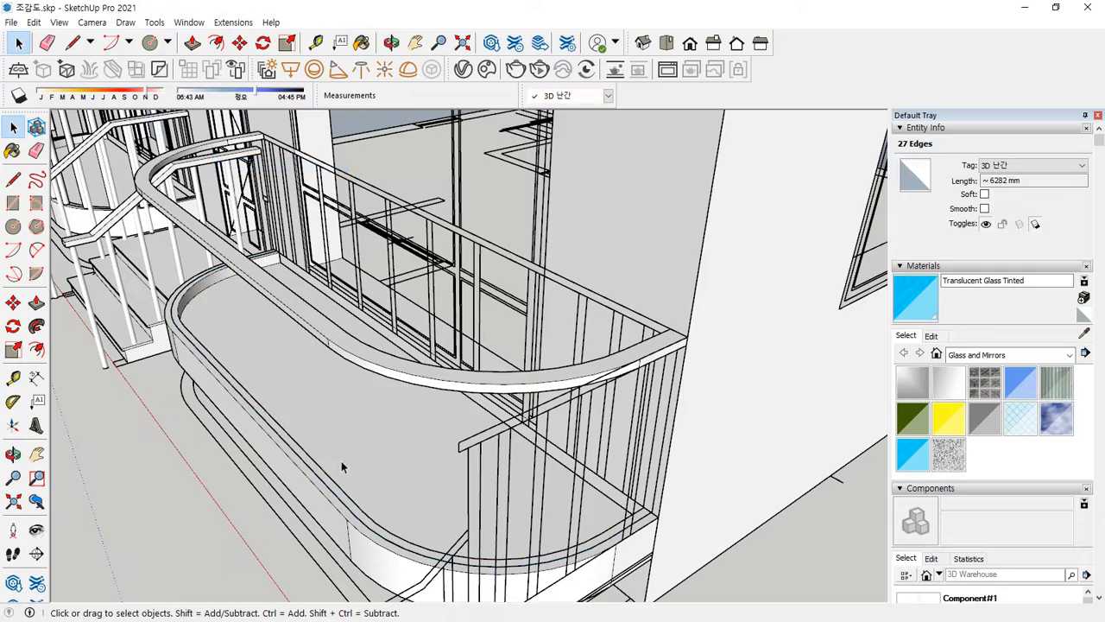
Copy the spare baluster beside the house along the welded rim curve with PathCopy, 300 mm between copies.
left_click(325, 486)
middle_click_drag(325, 486, 202, 380)
scroll(202, 287, "down", 2)
middle_click_drag(202, 288, 320, 298)
middle_click_drag(102, 288, 386, 298, "shift")
middle_click_drag(295, 295, 497, 315)
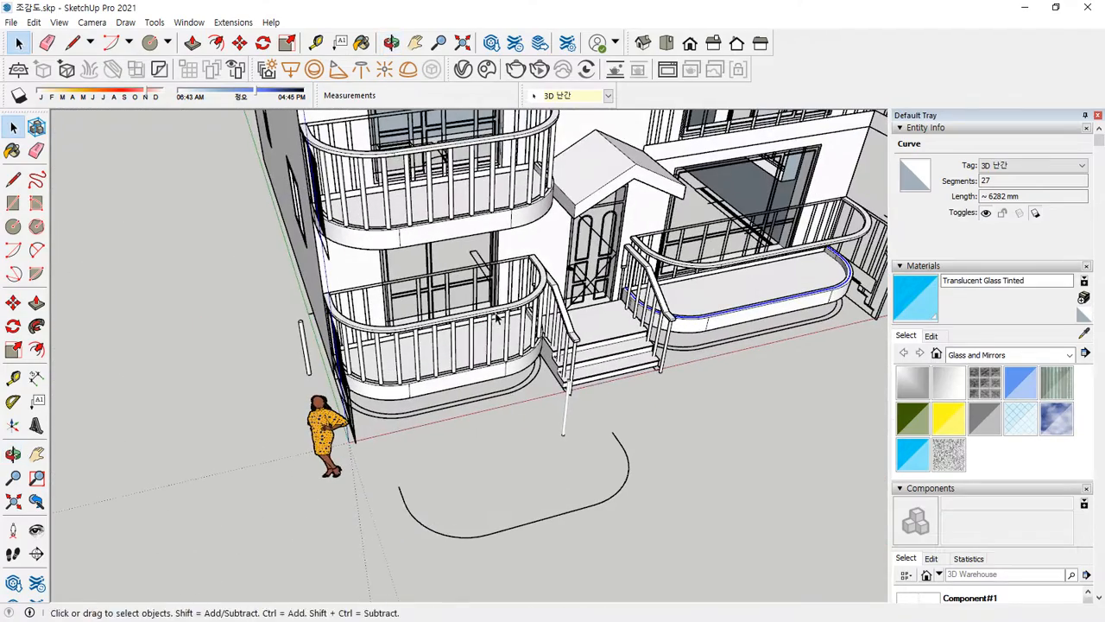
left_click(240, 24)
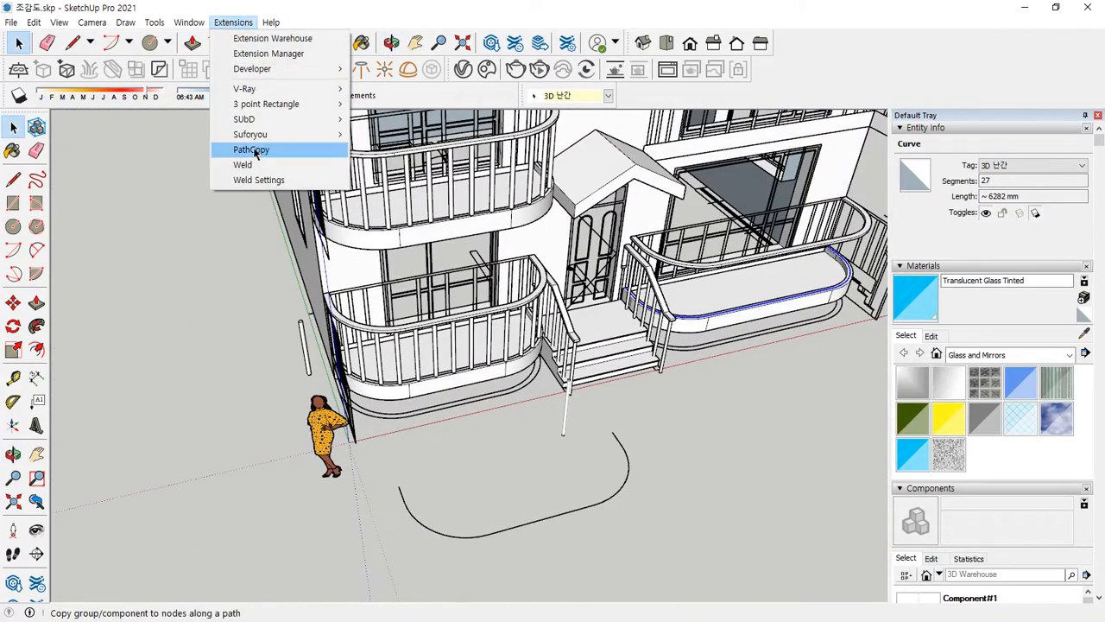
left_click(251, 148)
left_click(302, 335)
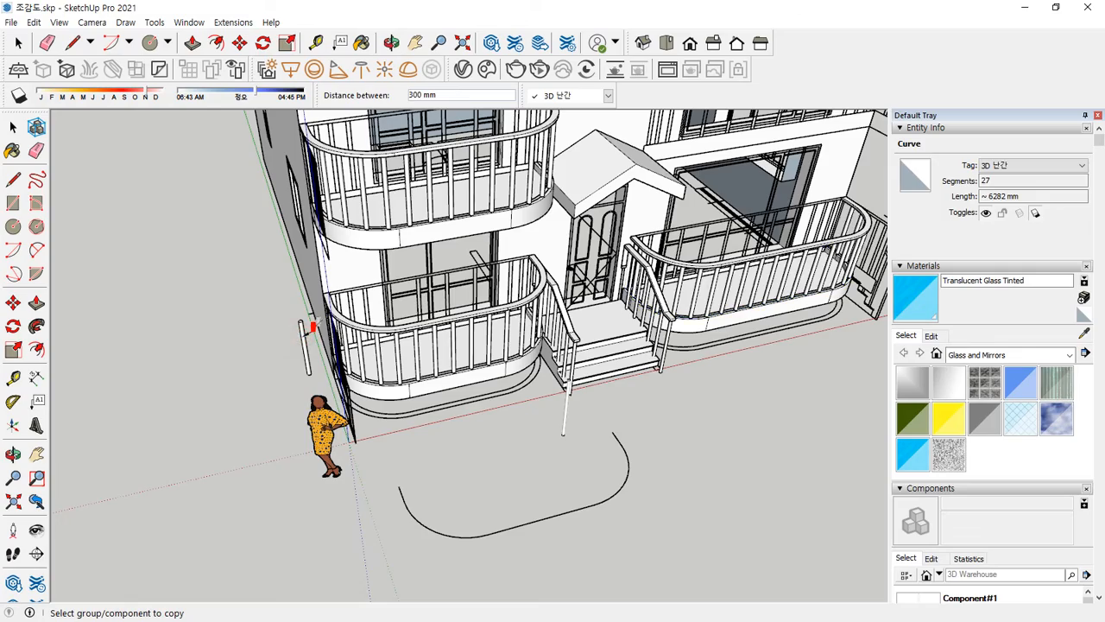
Examine the balusters under the curved handrail from the house-corner end and from the front.
middle_click_drag(722, 311, 460, 303)
scroll(691, 350, "down", 2)
middle_click_drag(706, 358, 542, 328, "shift")
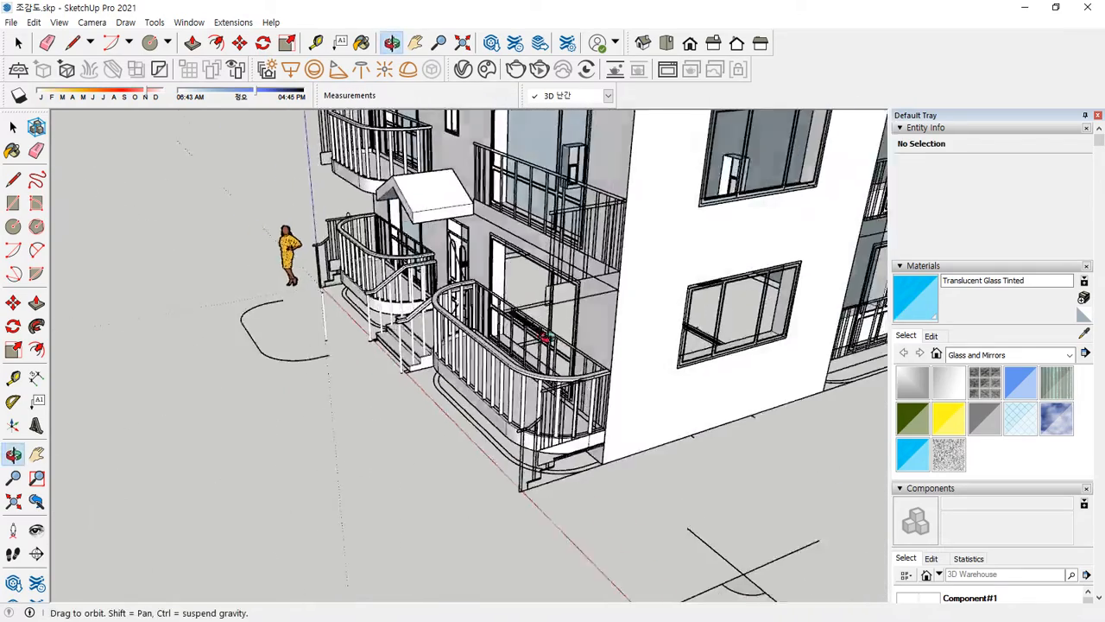
scroll(561, 371, "up", 3)
middle_click_drag(615, 421, 538, 320)
scroll(587, 388, "up", 3)
scroll(353, 177, "up", 3)
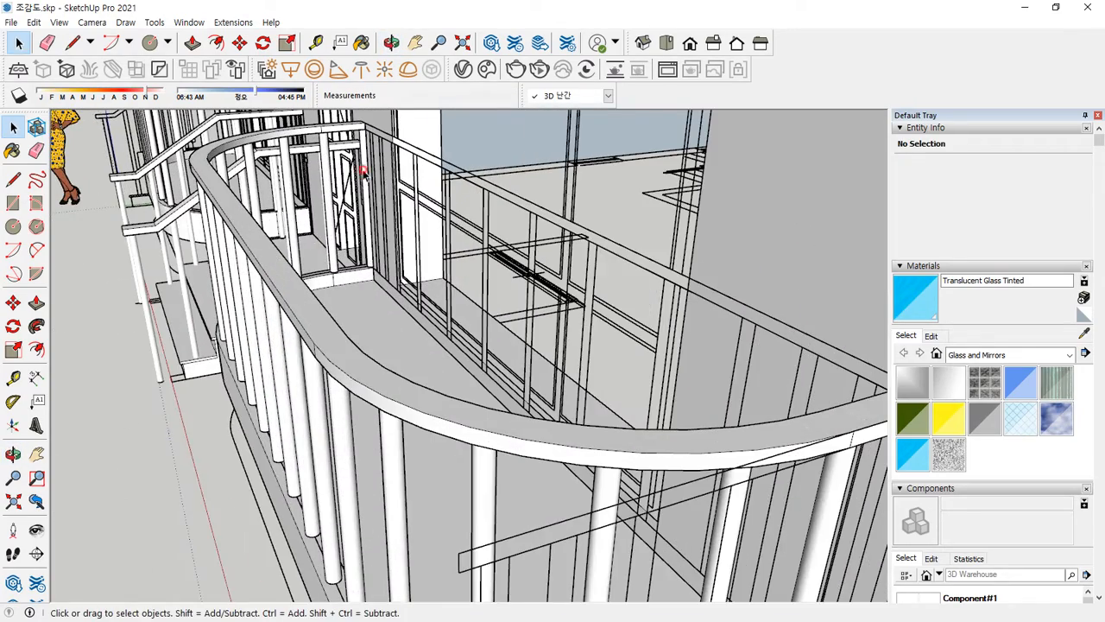
middle_click_drag(365, 173, 699, 333)
scroll(700, 332, "down", 3)
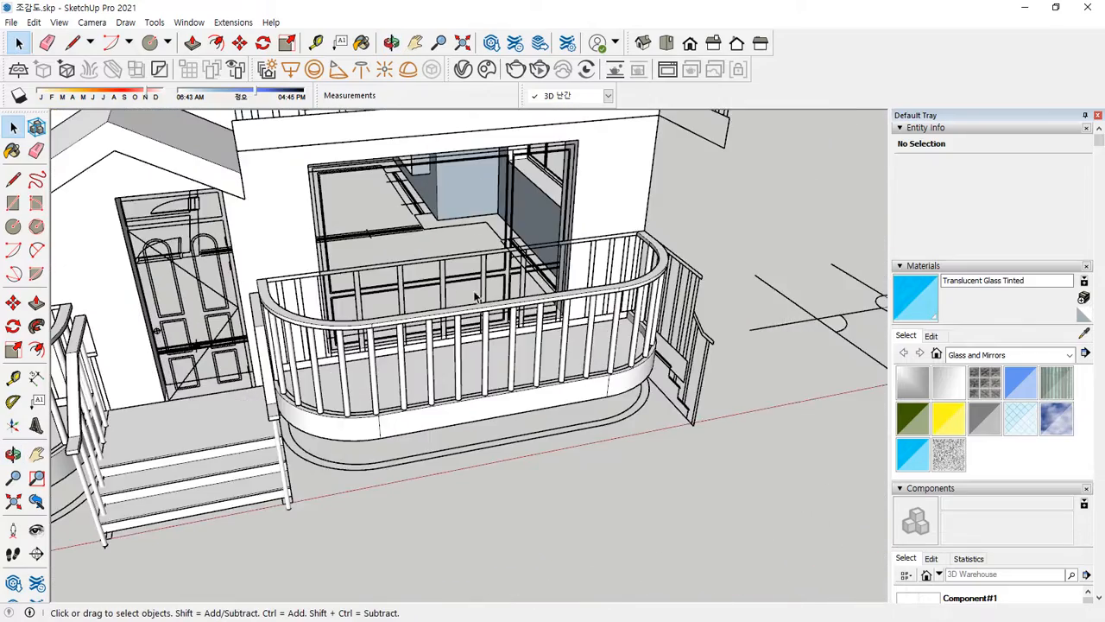
Select the whole rounded structure beyond the stairs, with its handrail, balusters and curved base, and make it one group.
scroll(324, 285, "down", 2)
middle_click_drag(275, 272, 242, 315)
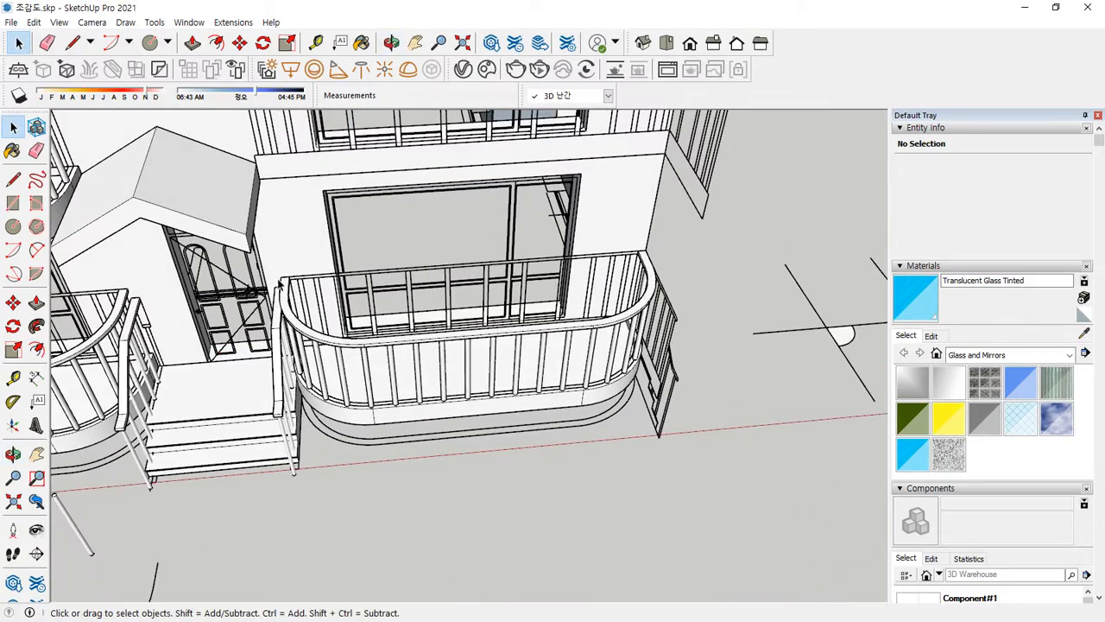
left_click_drag(268, 258, 731, 419)
middle_click_drag(470, 440, 400, 344)
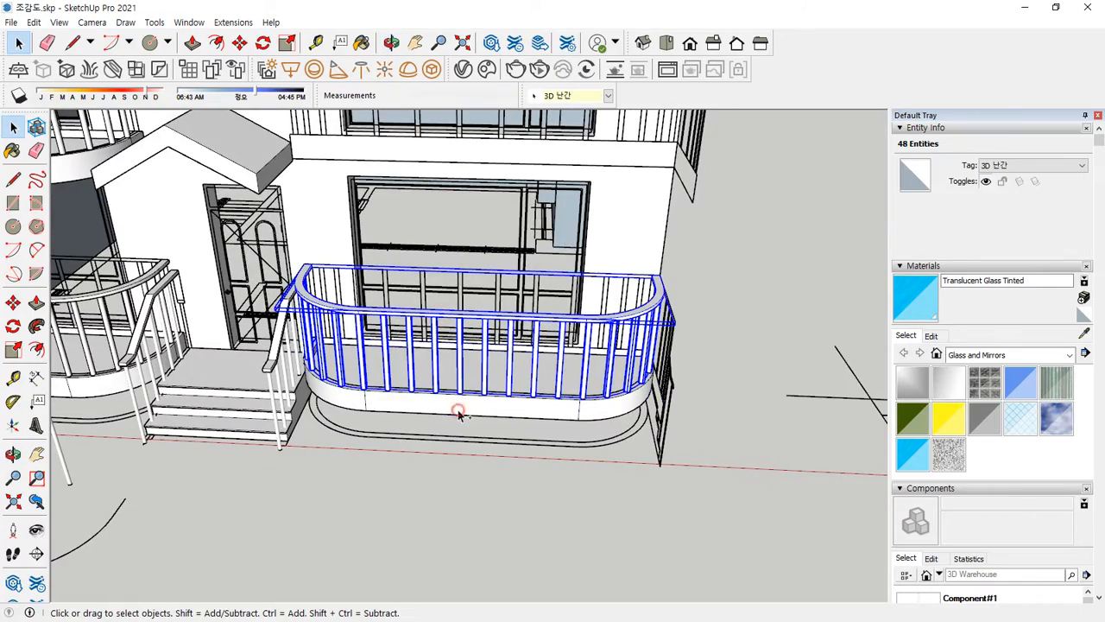
middle_click_drag(459, 413, 649, 484)
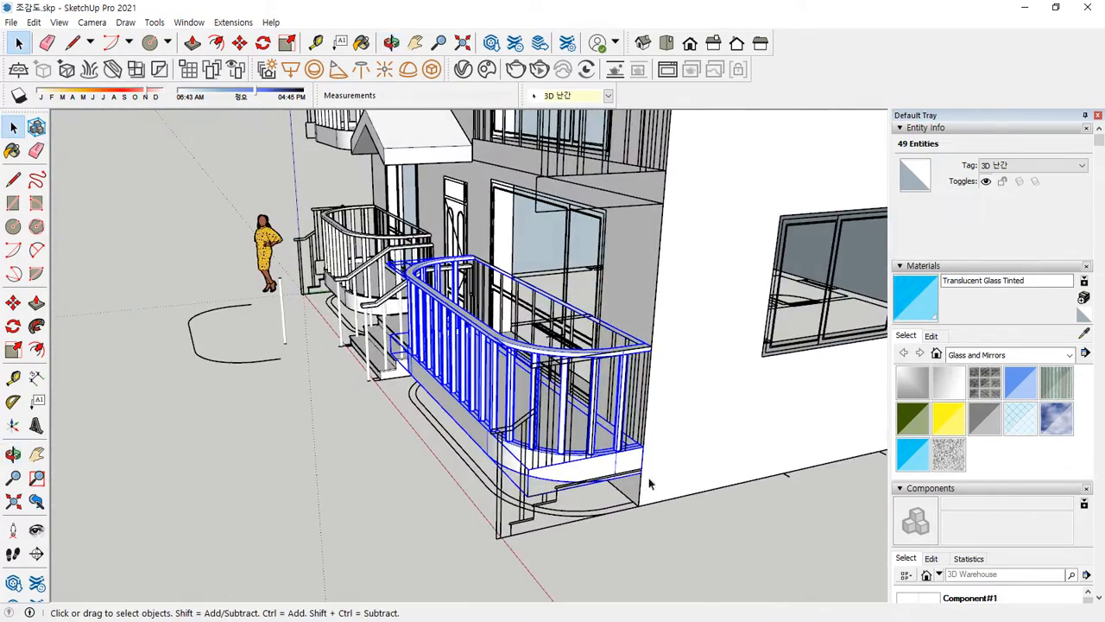
right_click(605, 485)
left_click(679, 247)
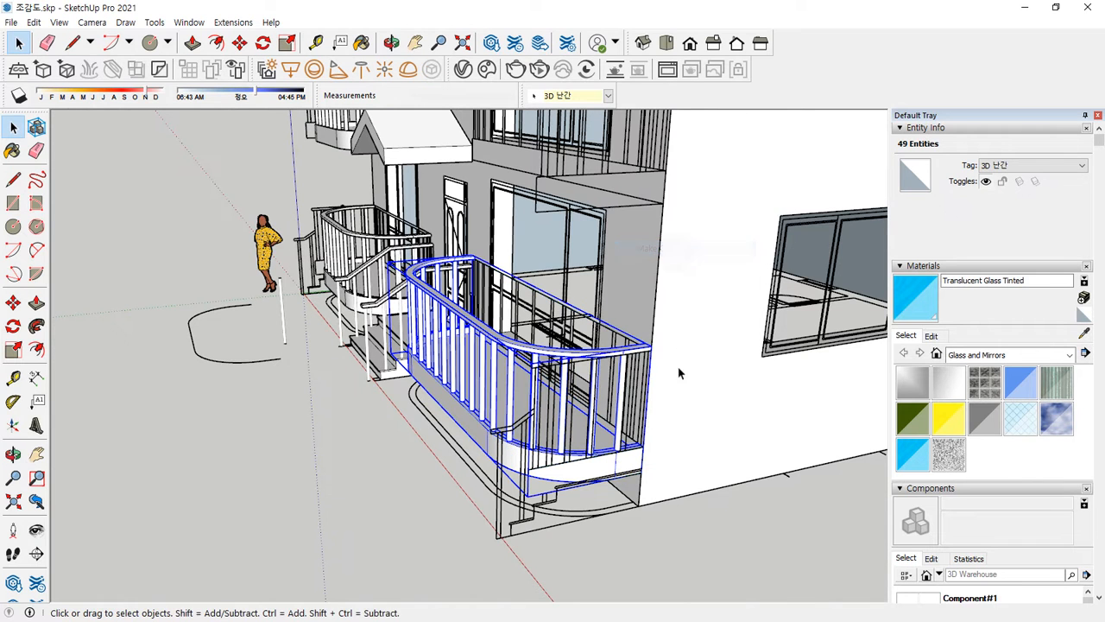
Copy the grouped curved railing and base straight up to the two upper floors at 2800 mm spacing.
key("m")
scroll(681, 457, "up", 3)
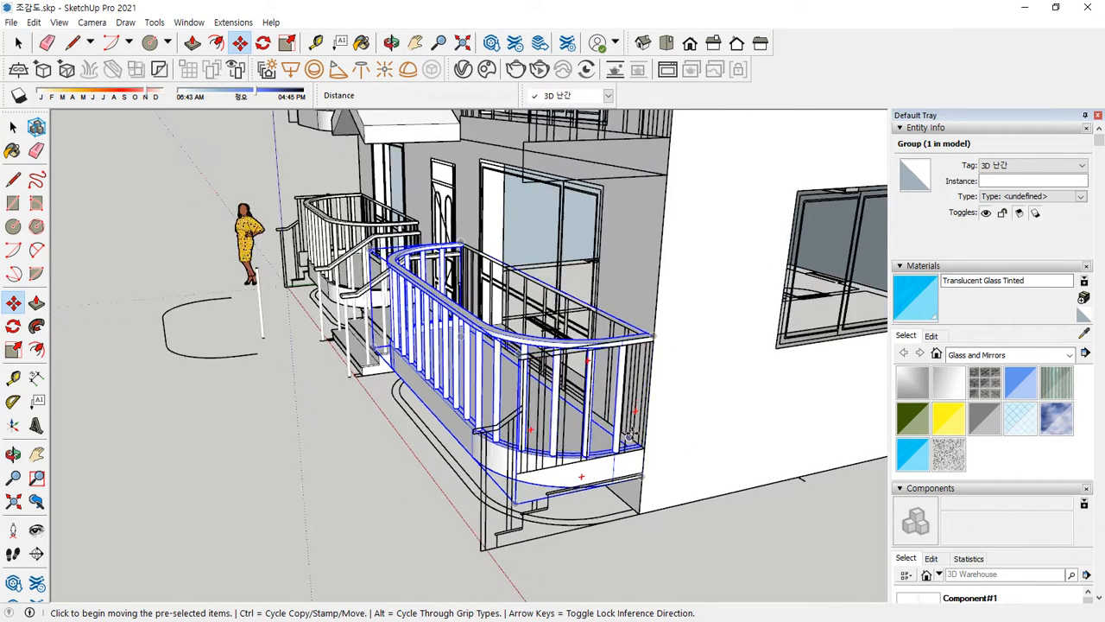
left_click(668, 266)
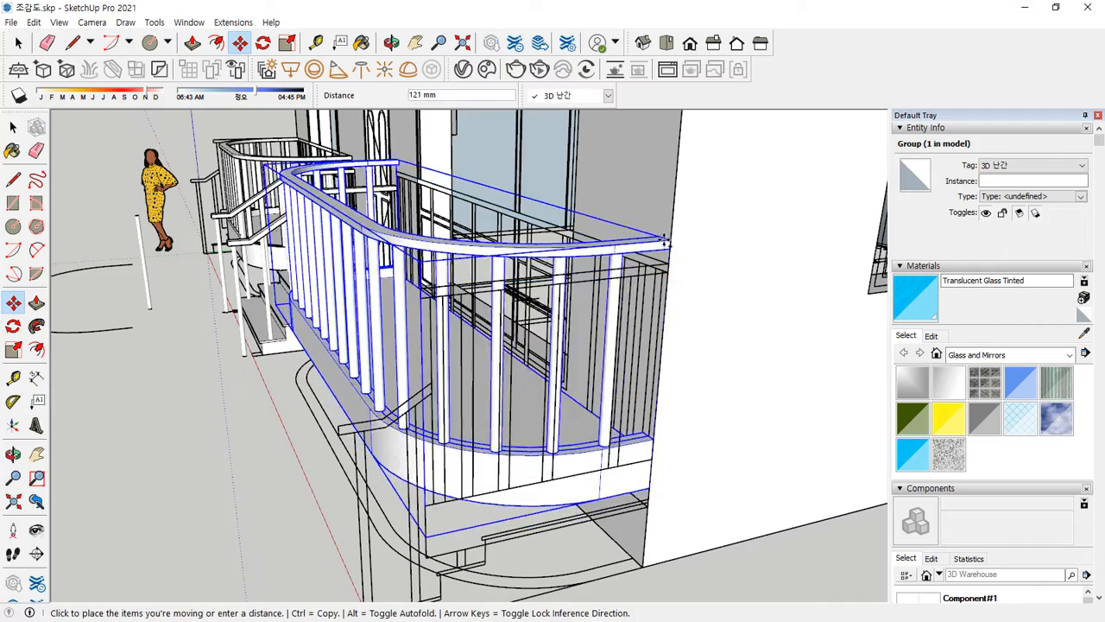
key("ctrl")
scroll(632, 226, "down", 4)
middle_click_drag(611, 229, 500, 292, "shift")
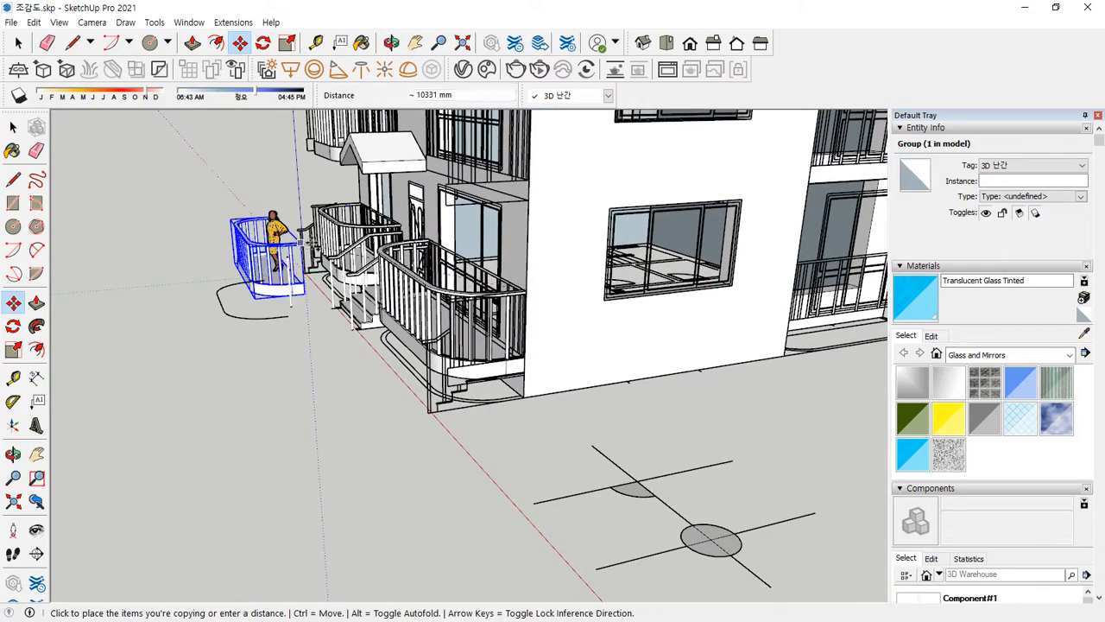
scroll(530, 202, "up", 2)
middle_click_drag(542, 183, 512, 310, "shift")
scroll(504, 247, "up", 3)
left_click(503, 222)
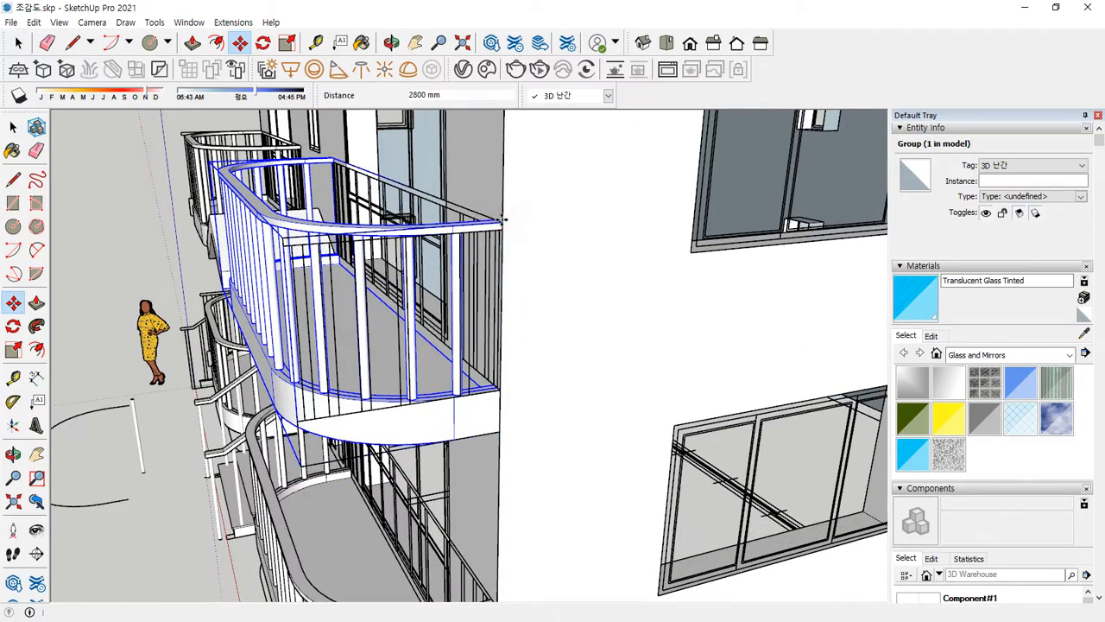
key("Return")
key("space")
key("ctrl+t")
Move the spare baluster from the front of the house to the open ground beyond its side wall.
scroll(477, 248, "down", 5)
middle_click_drag(249, 373, 451, 408)
scroll(450, 407, "down", 1)
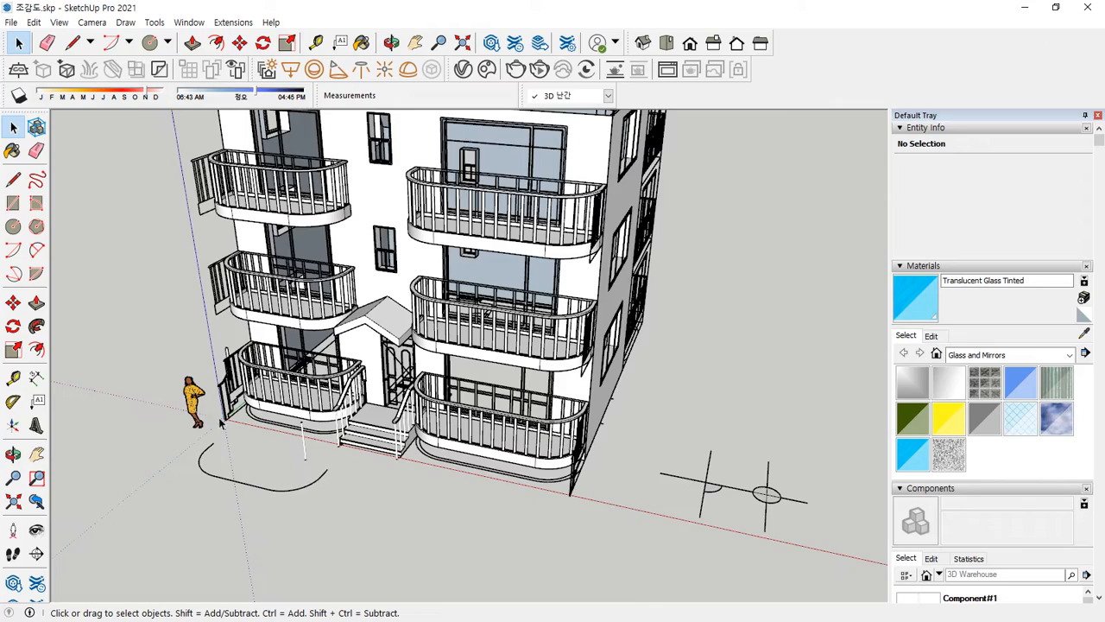
scroll(220, 422, "up", 2)
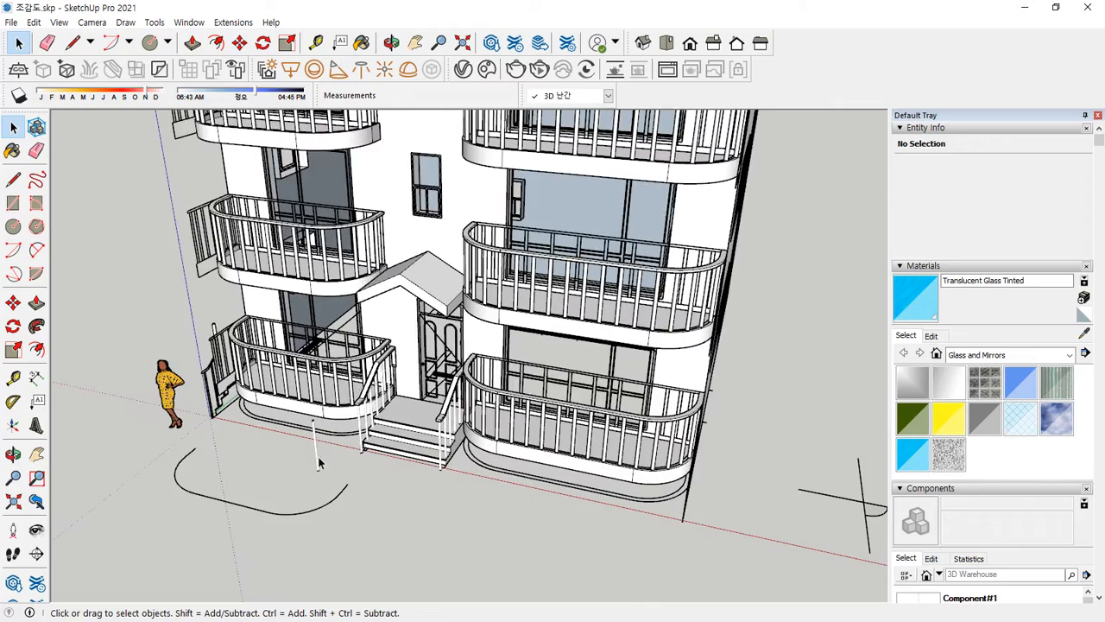
key("m")
left_click(215, 320)
scroll(747, 349, "down", 2)
middle_click_drag(748, 350, 647, 358)
left_click(652, 361)
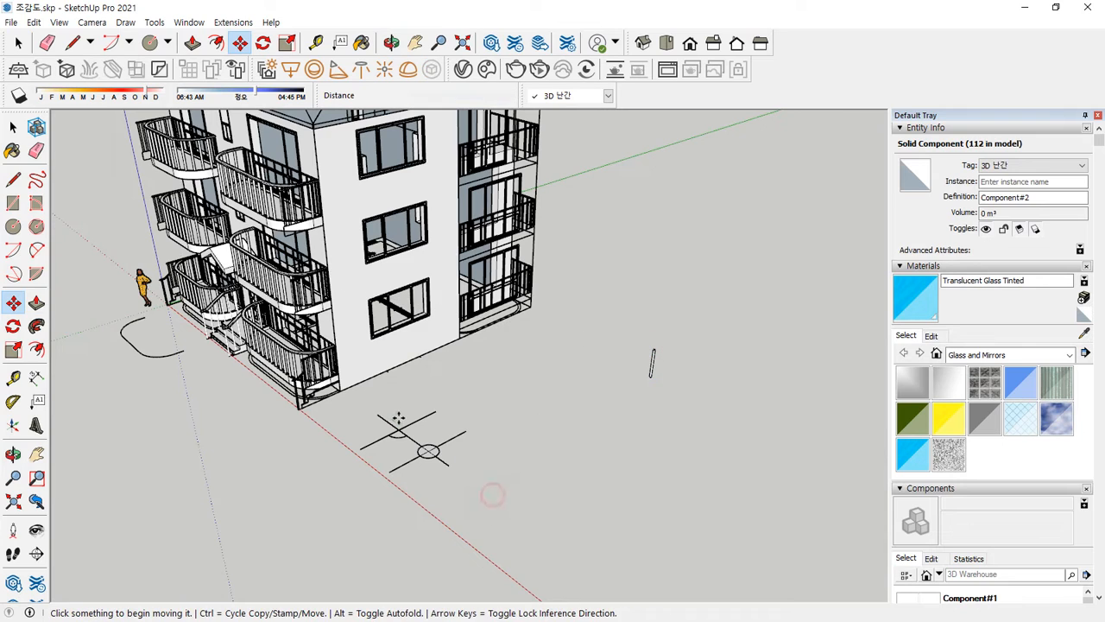
Delete the loose crossing lines, circle and arc lying on the ground beside the house.
key("space")
scroll(431, 449, "down", 2)
left_click(485, 501)
middle_click_drag(484, 502, 483, 544)
scroll(482, 547, "up", 1)
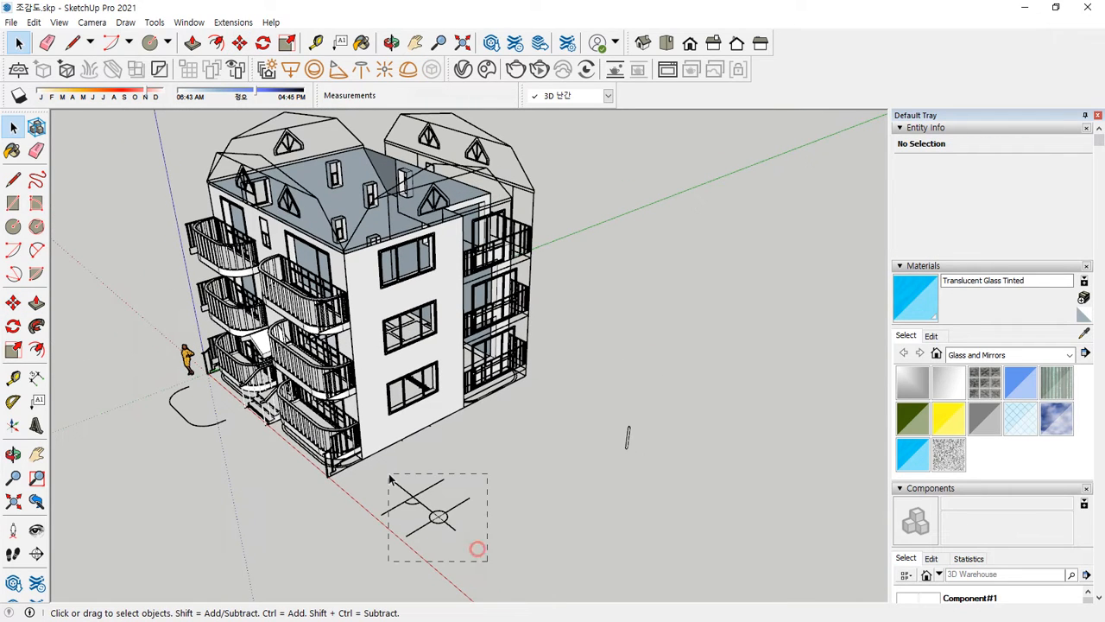
middle_click_drag(453, 429, 376, 390)
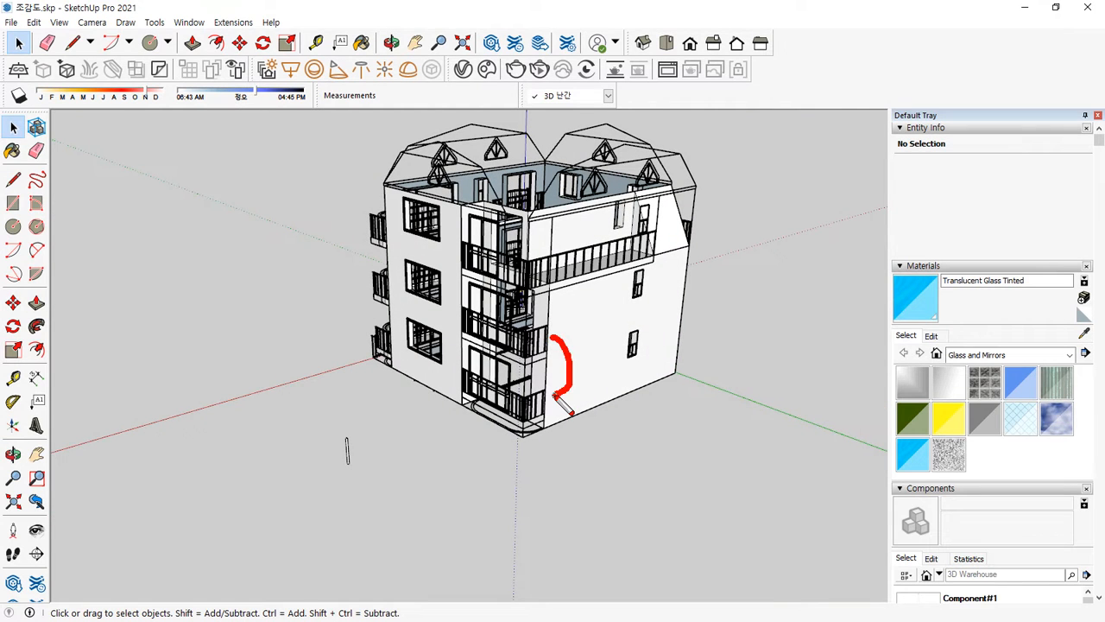
Move the spare baluster close to the ground-floor balcony at the rear corner of the house.
key("Escape")
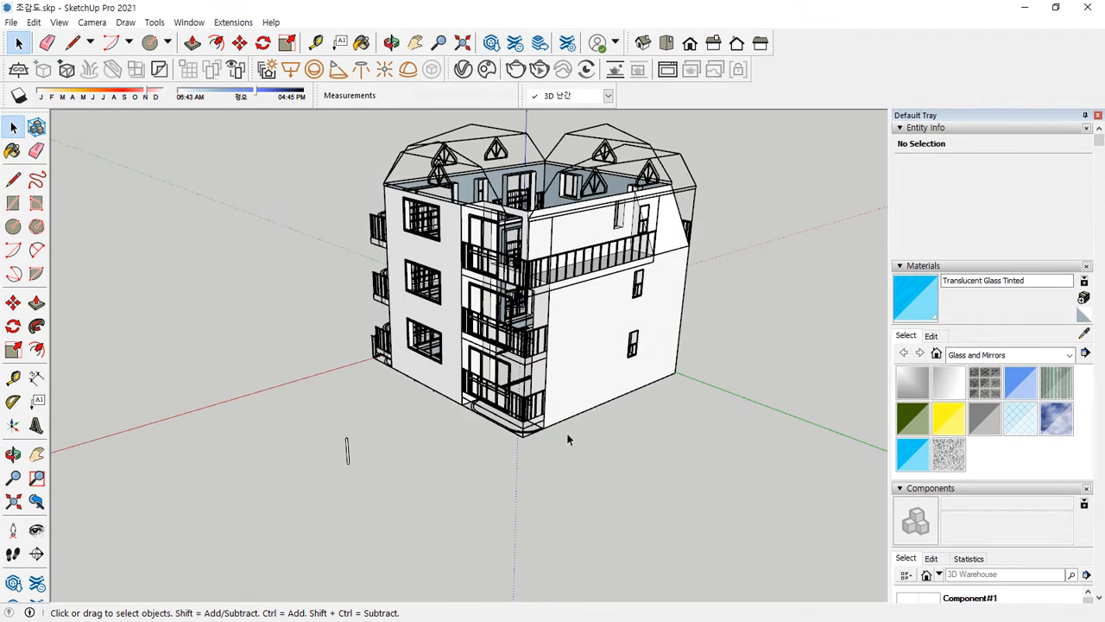
middle_click_drag(496, 432, 560, 482)
scroll(595, 461, "up", 3)
scroll(457, 522, "down", 2)
left_click(350, 568)
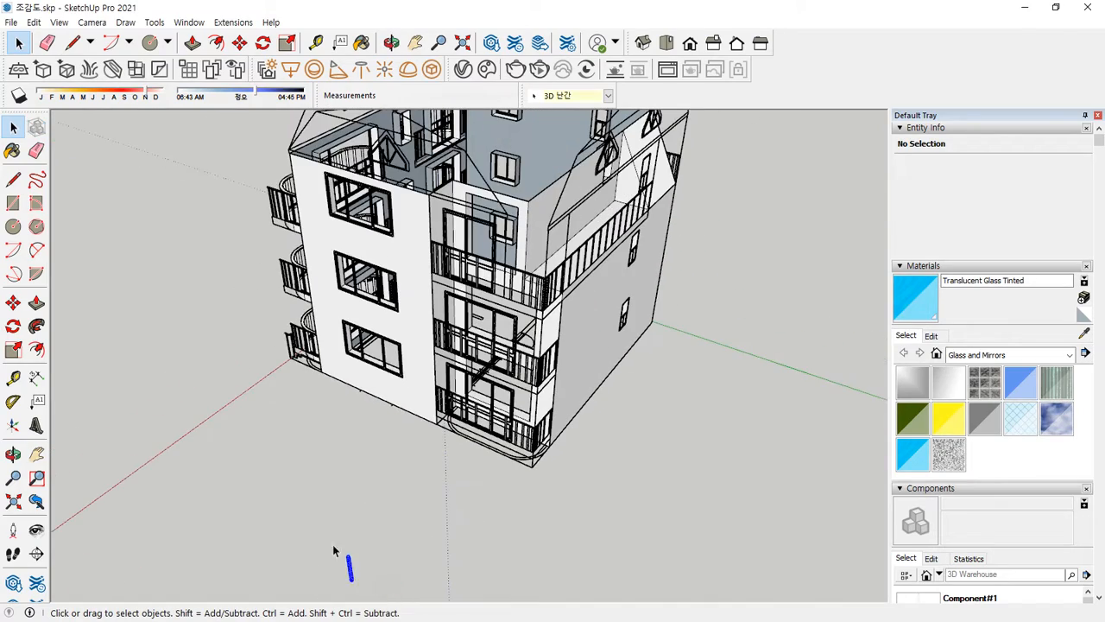
key("m")
left_click(350, 572)
scroll(526, 448, "up", 5)
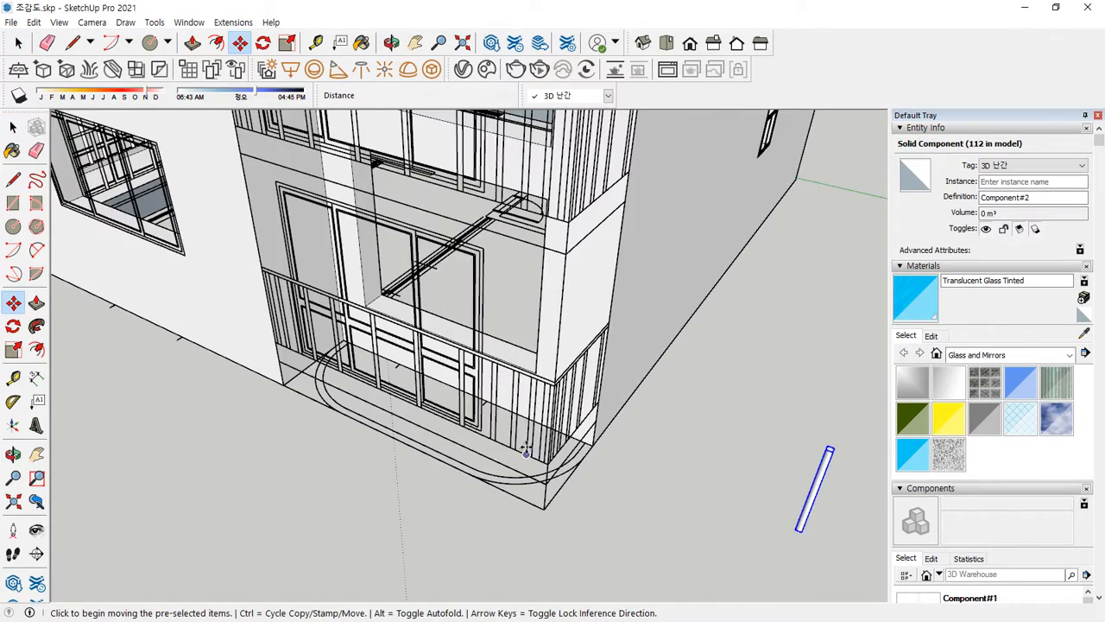
key("space")
left_click(397, 490)
scroll(425, 439, "up", 2)
middle_click_drag(461, 420, 405, 425)
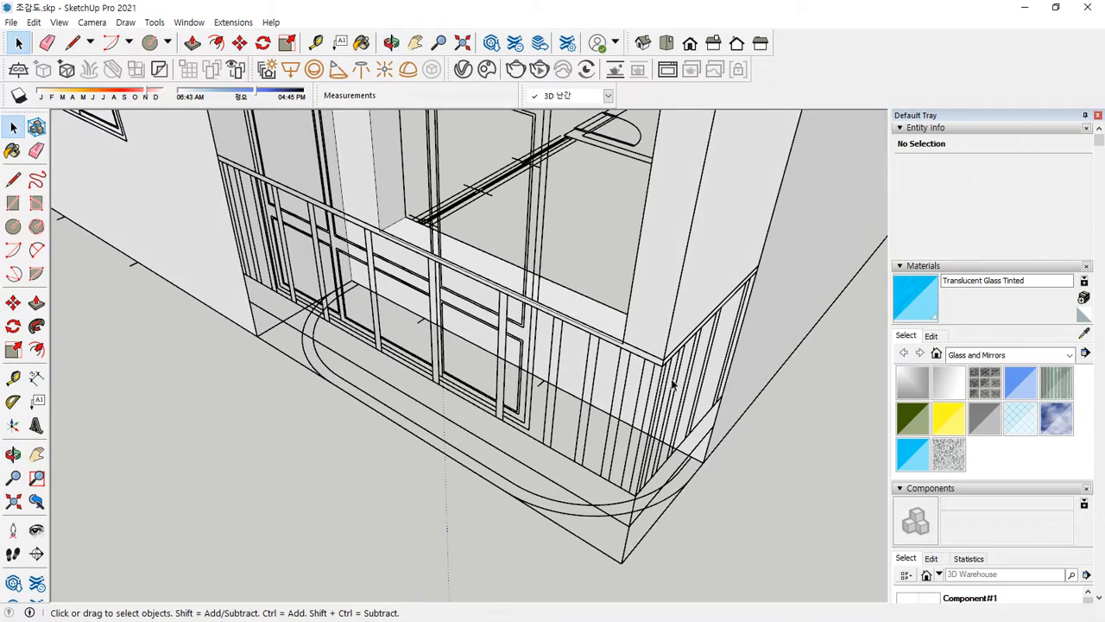
Hide the tags 2D 배면, 2D 우측, 2D 정면 and 2D 좌측, leaving the floor plan tag 2D 평면 shown.
scroll(974, 463, "down", 4)
scroll(662, 404, "down", 5)
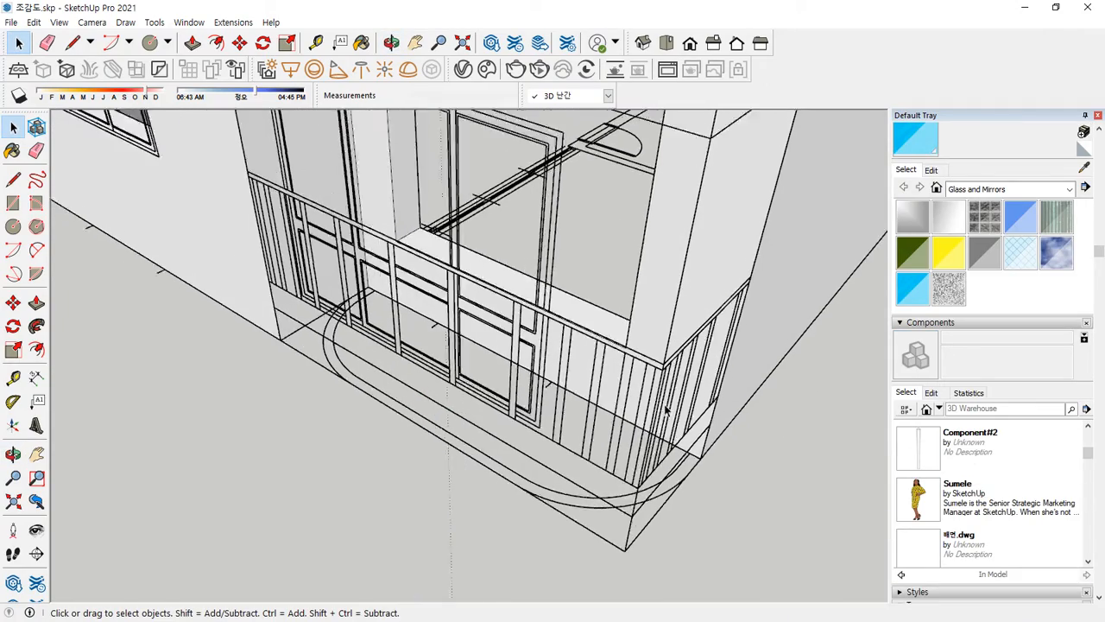
middle_click_drag(662, 404, 480, 319)
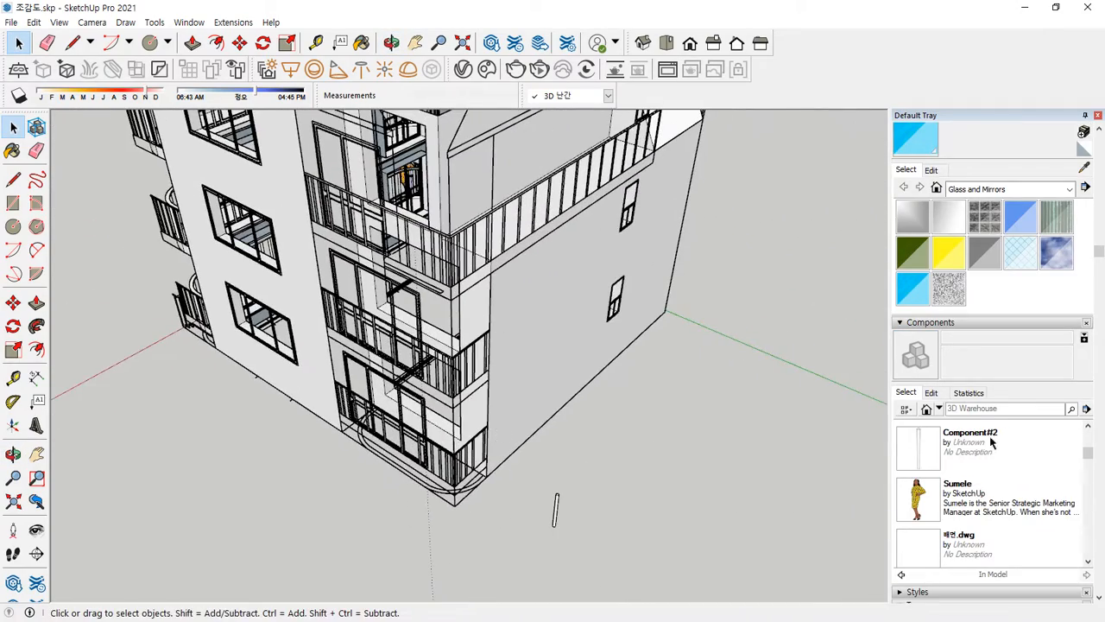
scroll(991, 442, "down", 8)
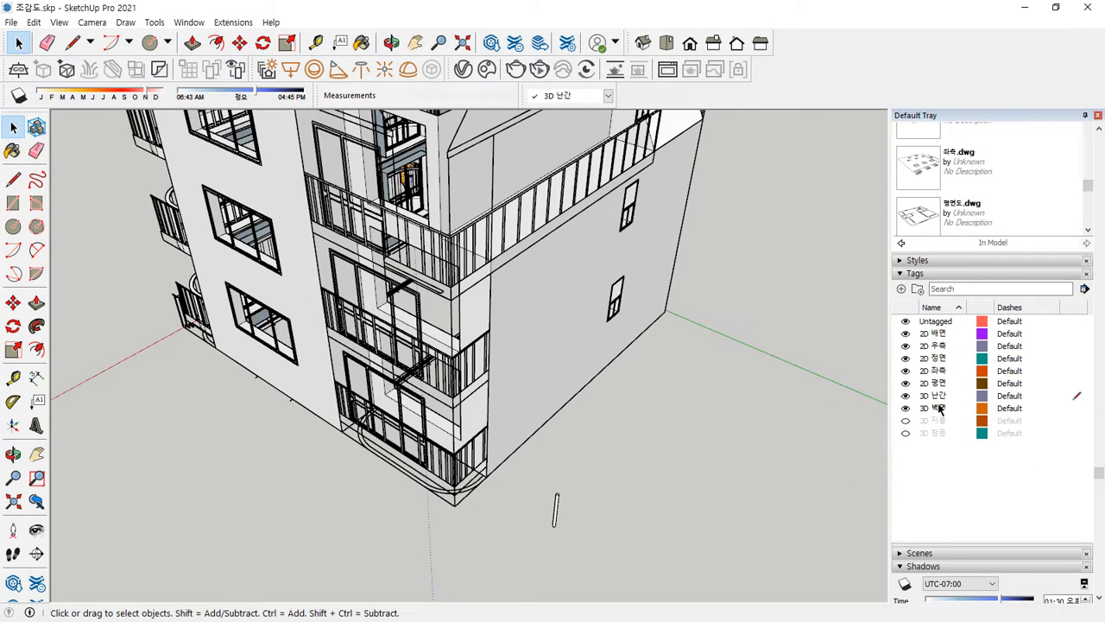
left_click(905, 334)
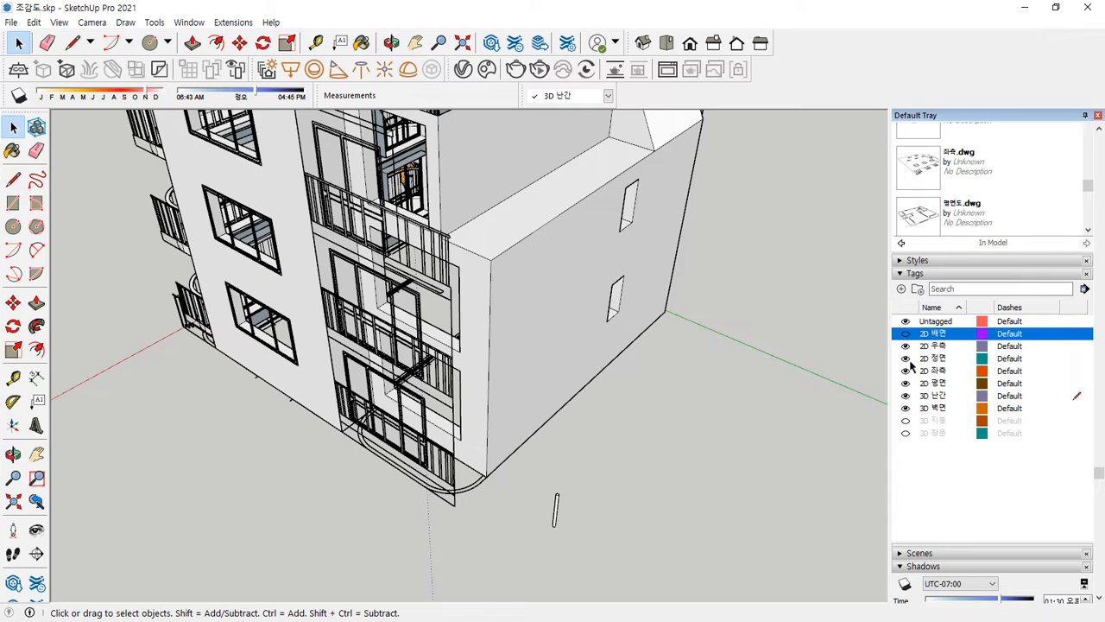
left_click(905, 347)
left_click(904, 359)
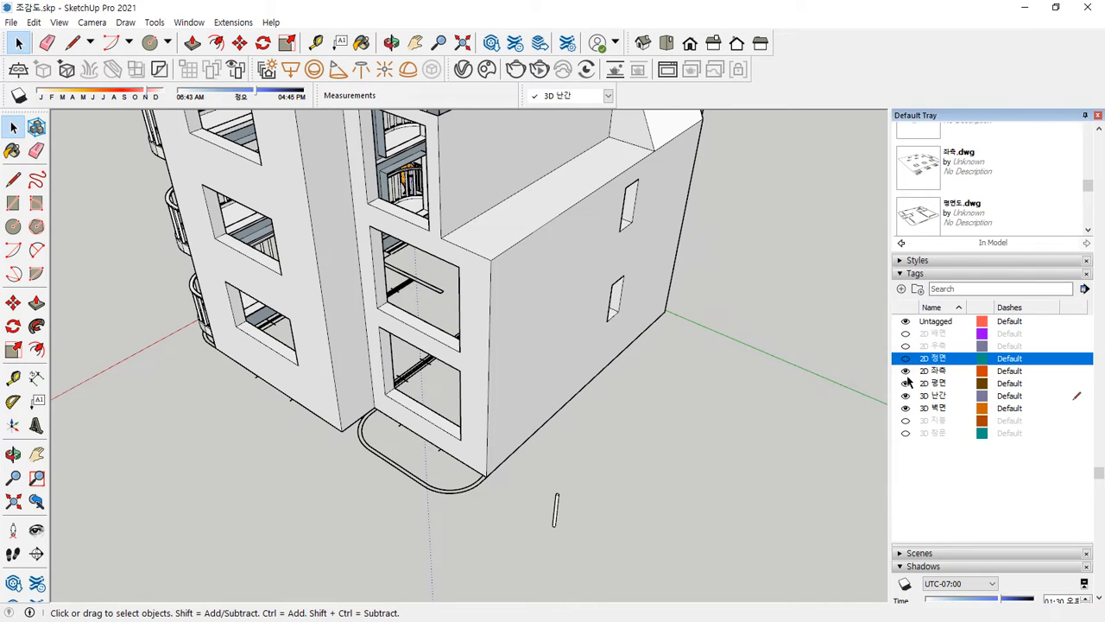
left_click(906, 372)
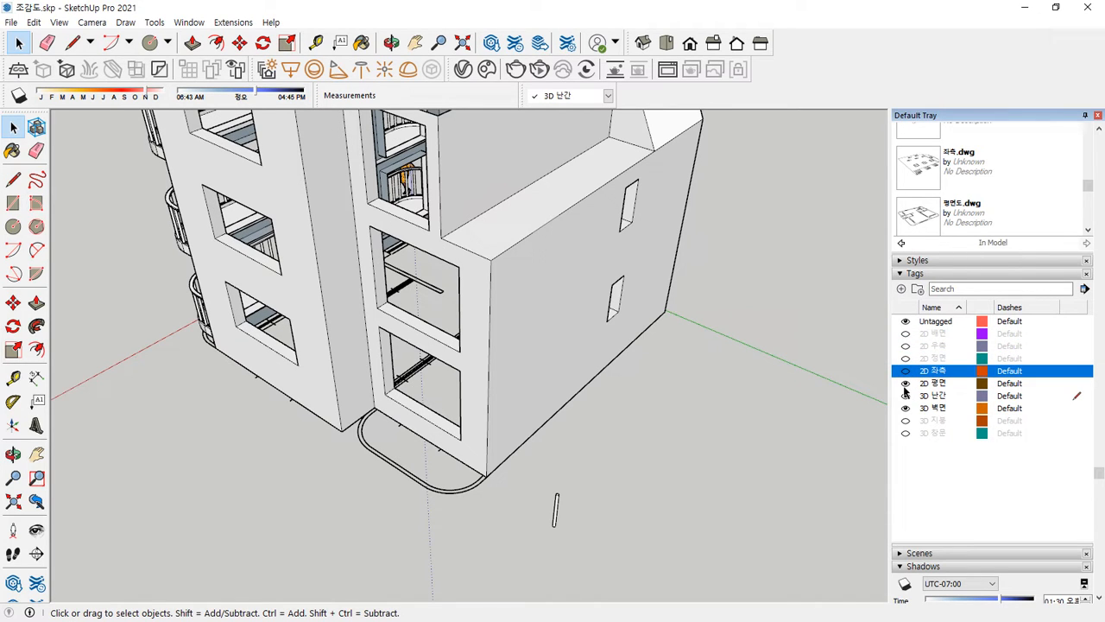
left_click(905, 383)
left_click(905, 384)
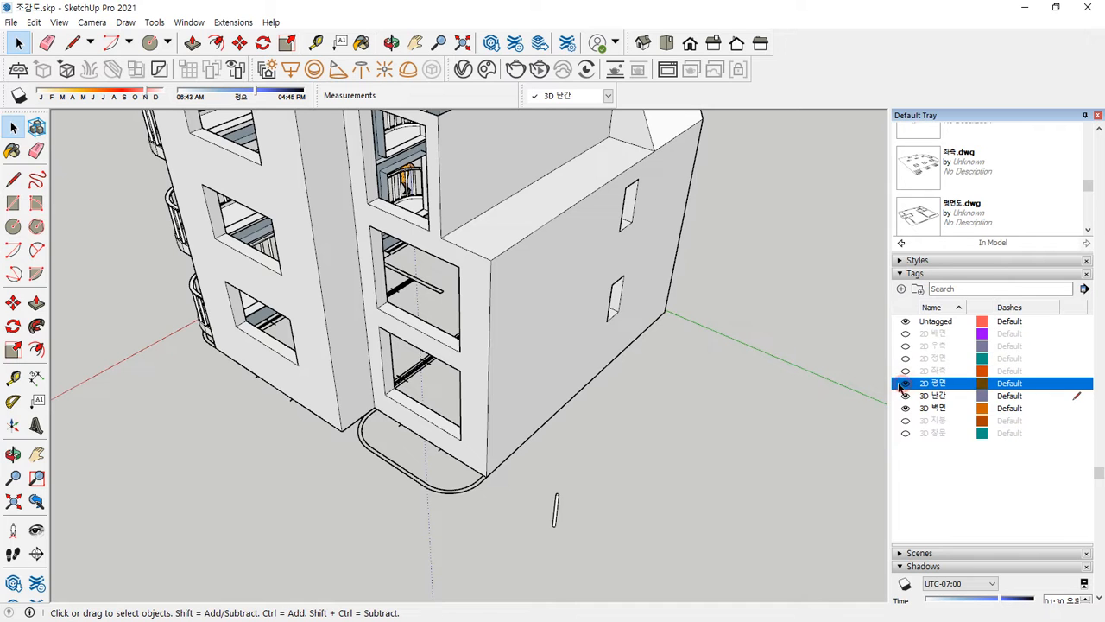
On the rear balcony's plan outline, draw a rectangle across the middle and a 1000 by 200 mm wall strip toward the outer corner.
scroll(376, 472, "up", 5)
scroll(506, 475, "up", 4)
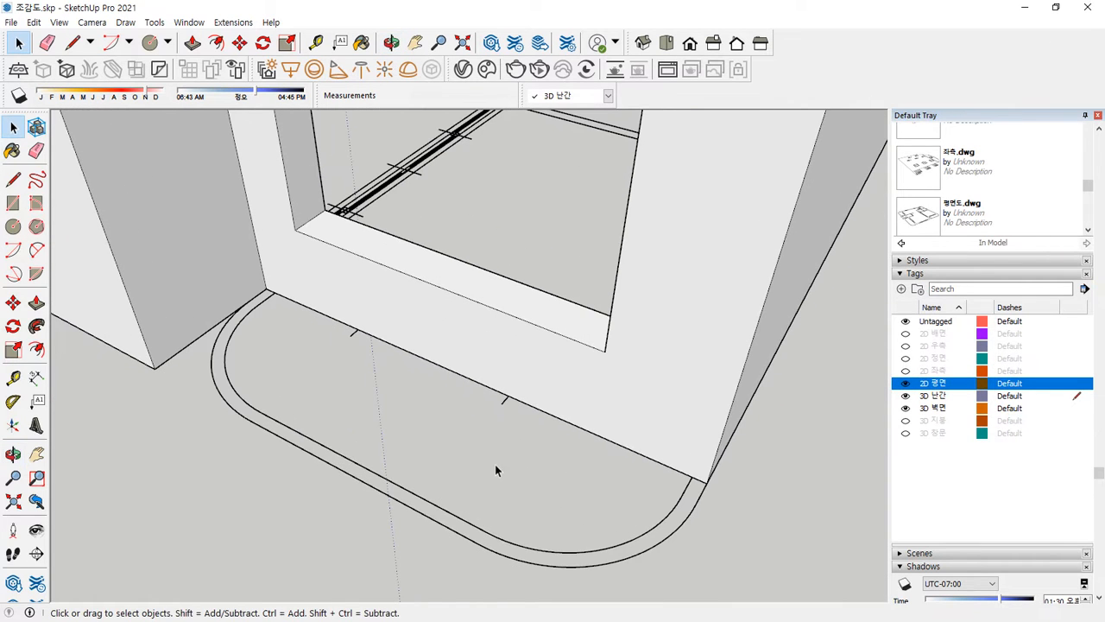
key("r")
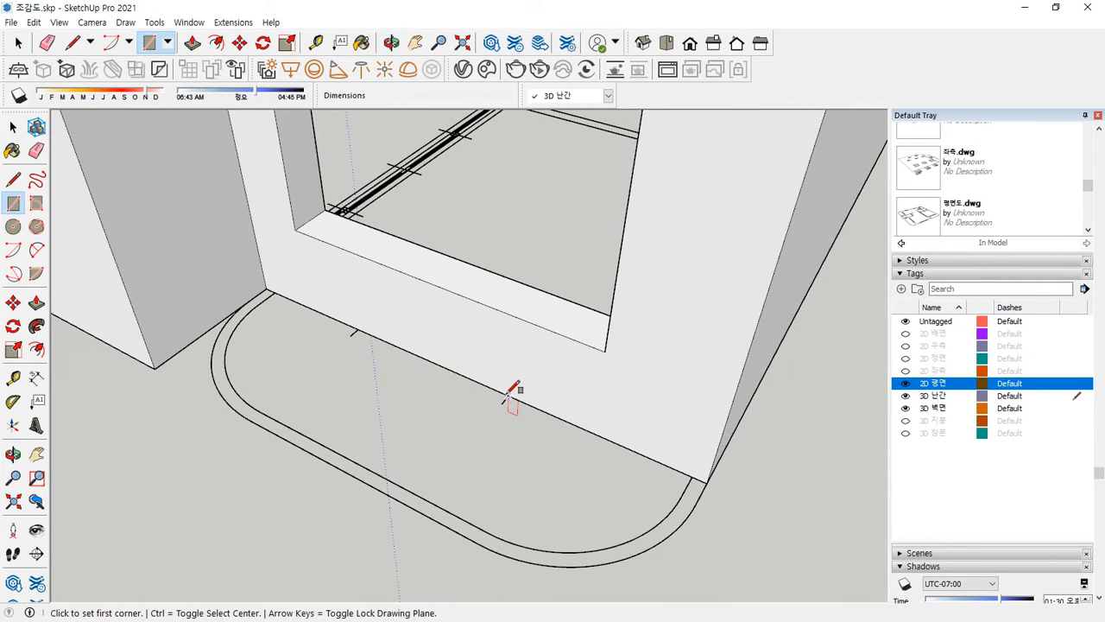
left_click(508, 398)
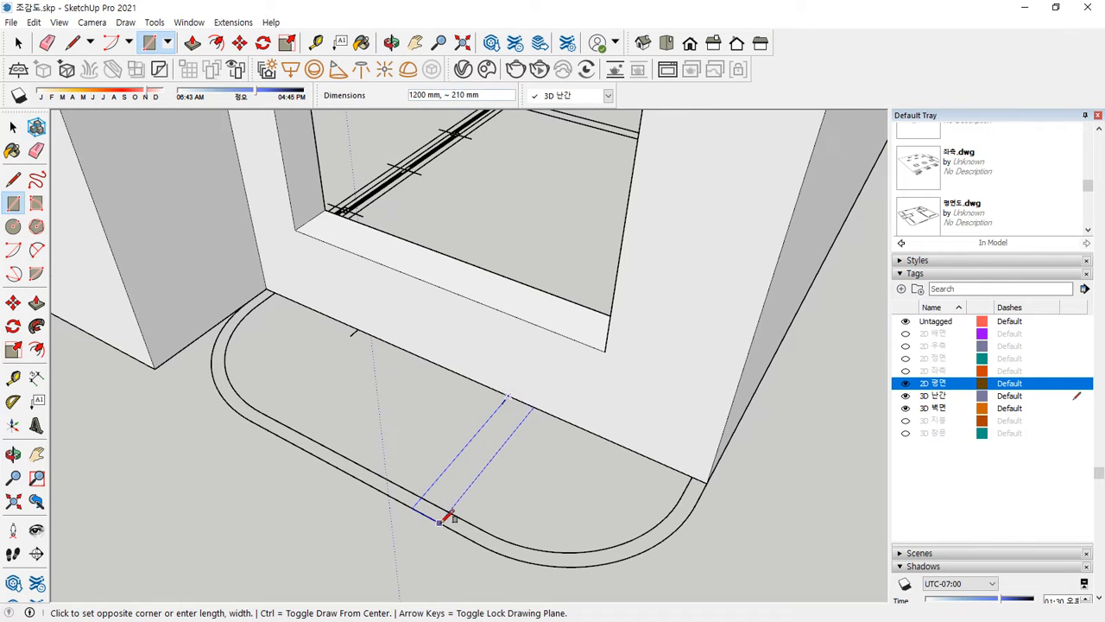
left_click(480, 544)
left_click(569, 423)
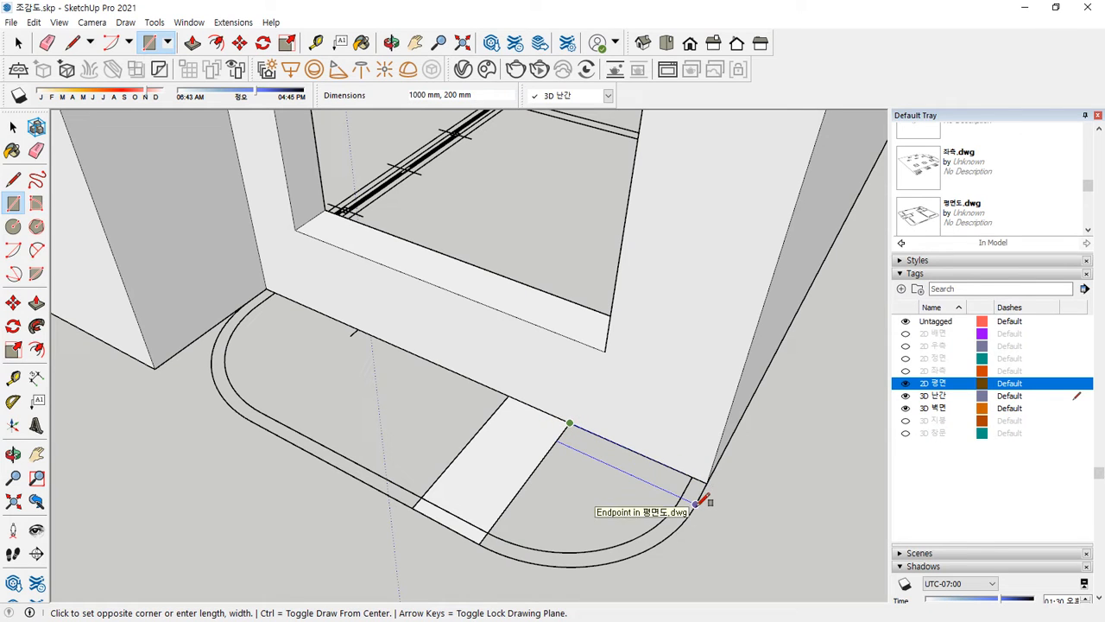
left_click(696, 504)
Draw a rectangle over the remaining straight middle part and a 1000 by 200 mm strip along the wall toward the inner corner.
left_click(508, 395)
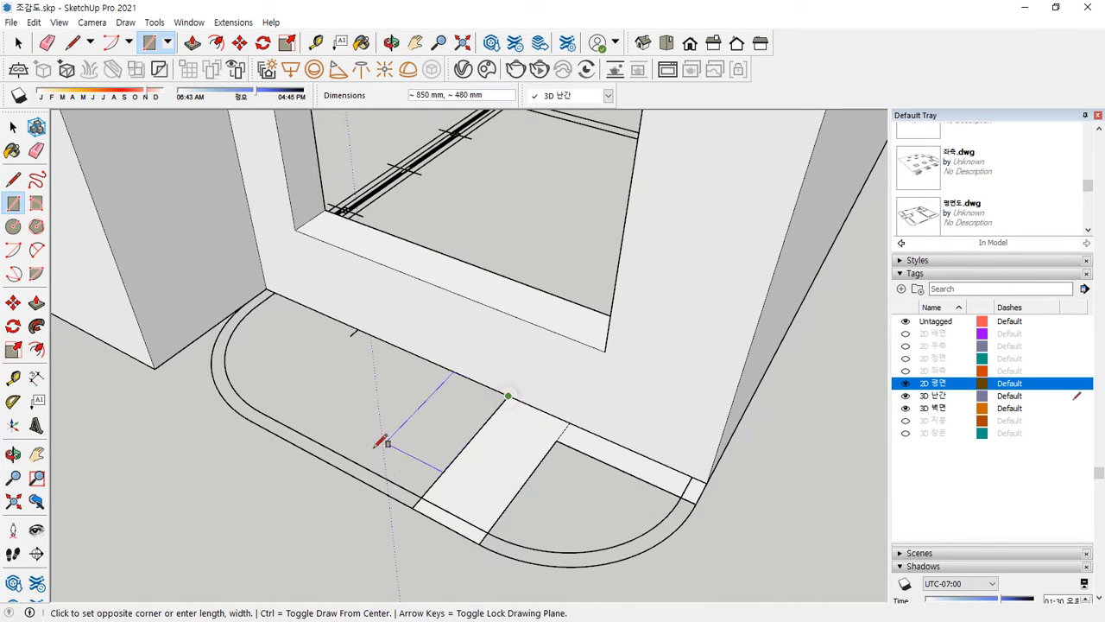
left_click(250, 422)
left_click(358, 329)
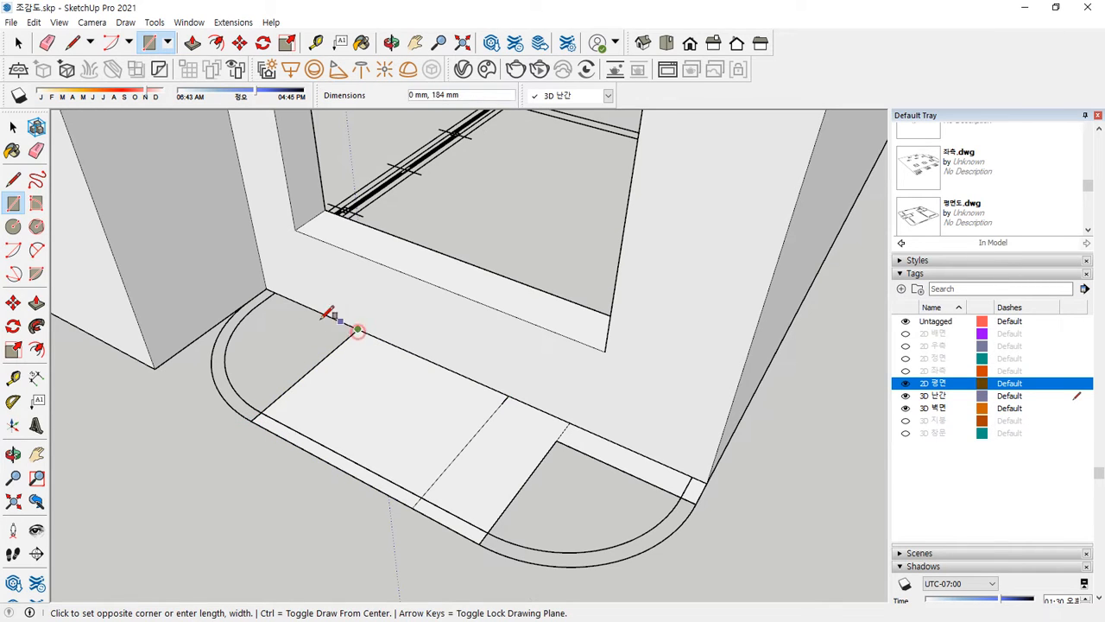
left_click(250, 299)
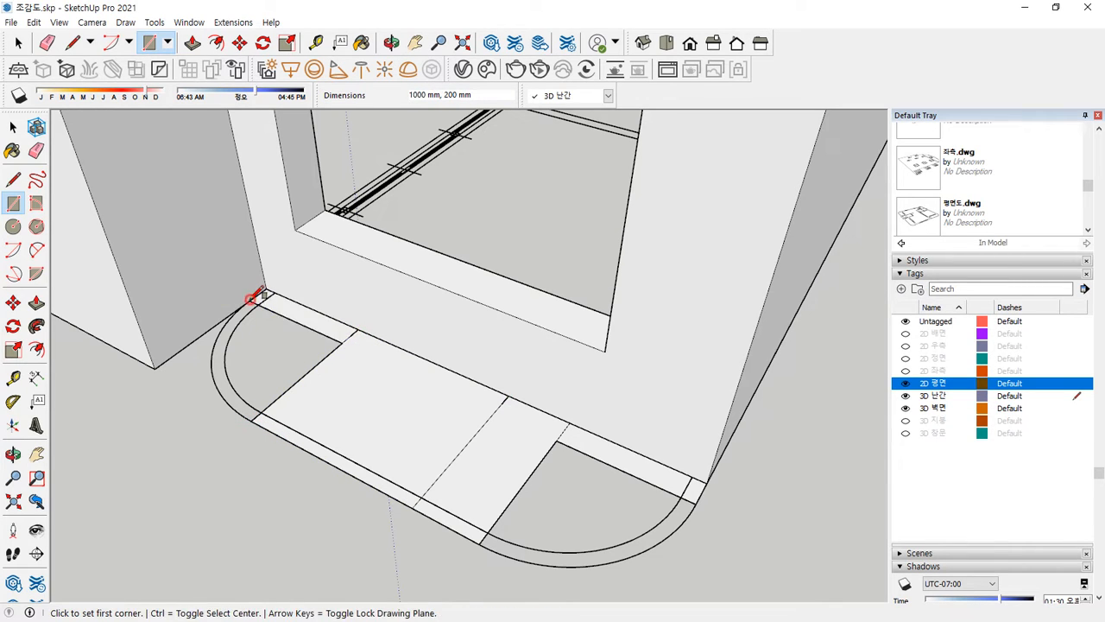
Close both rounded ends of the balcony floor with 90° arcs of 1000 mm radius following the outer plan line.
left_click(13, 251)
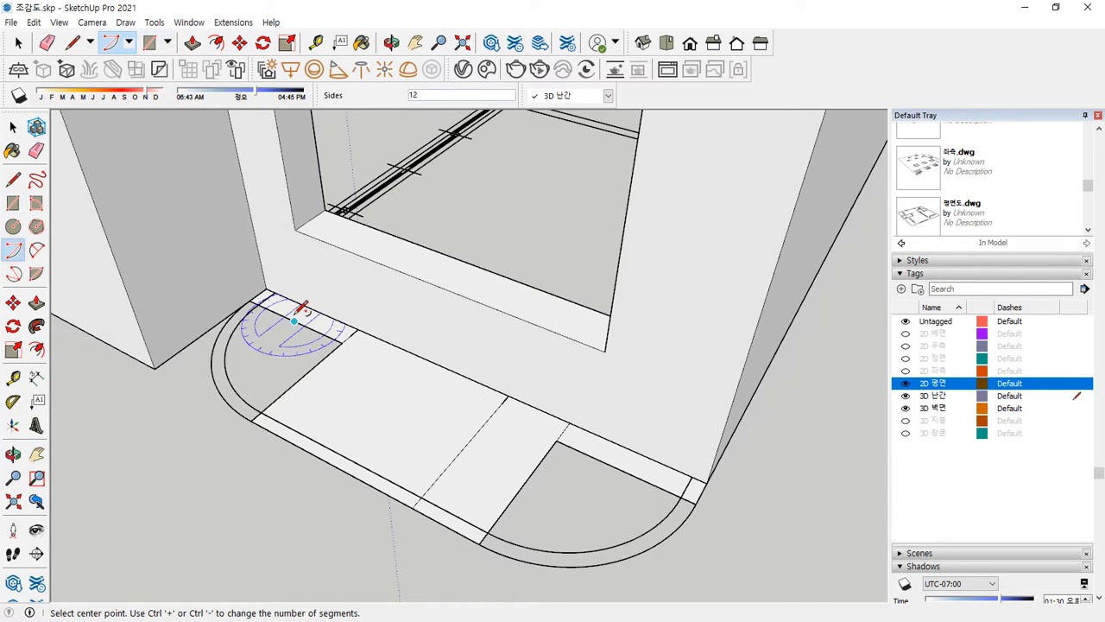
left_click(343, 343)
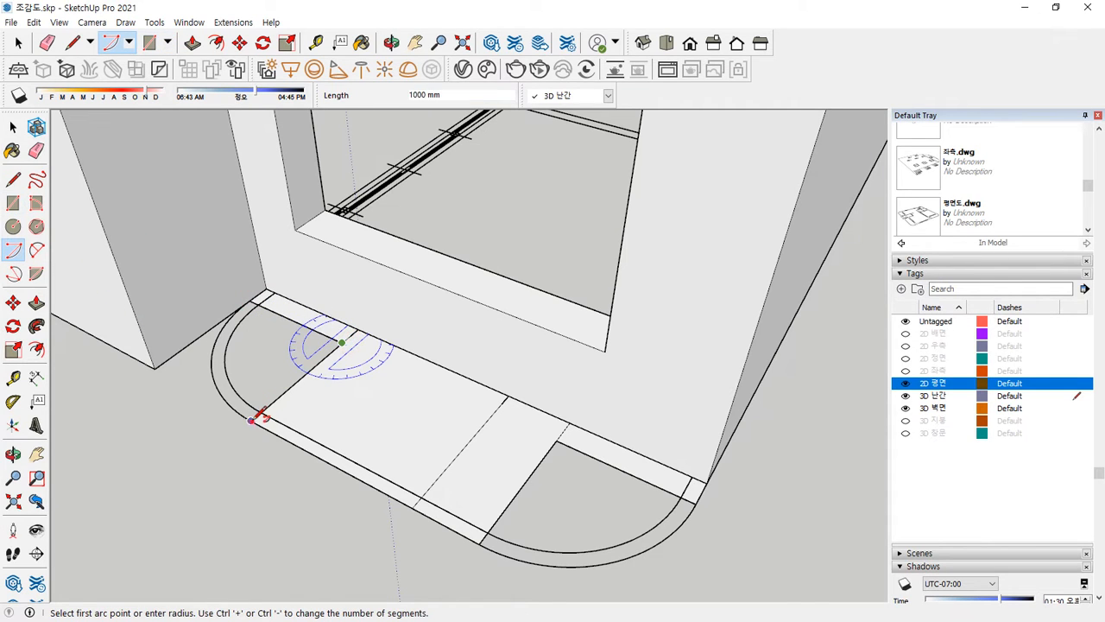
left_click(250, 421)
left_click(212, 361)
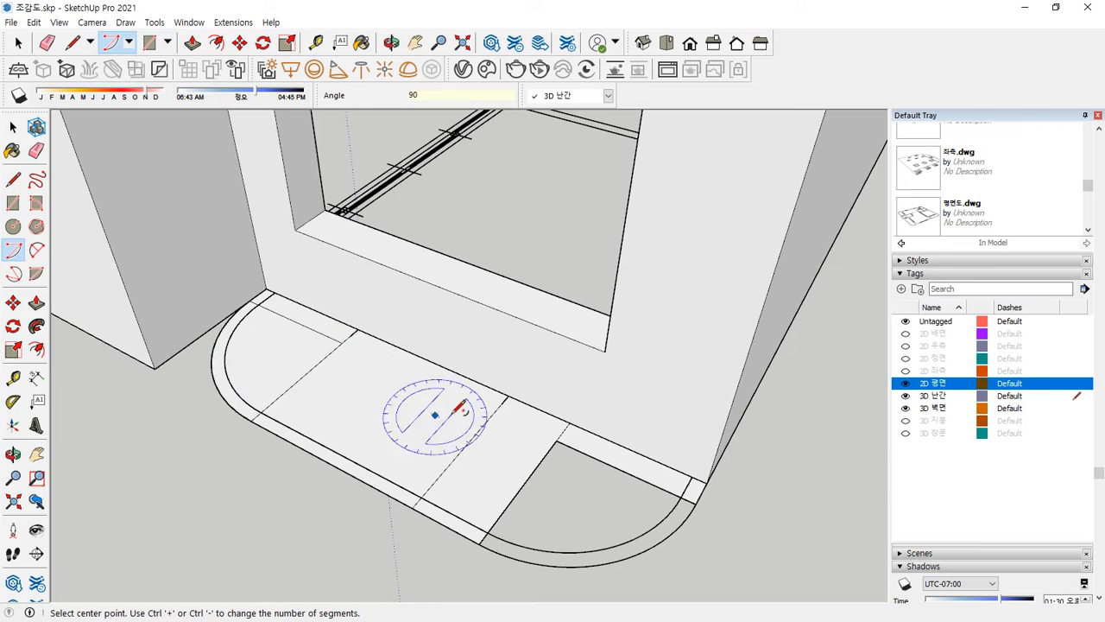
left_click(555, 442)
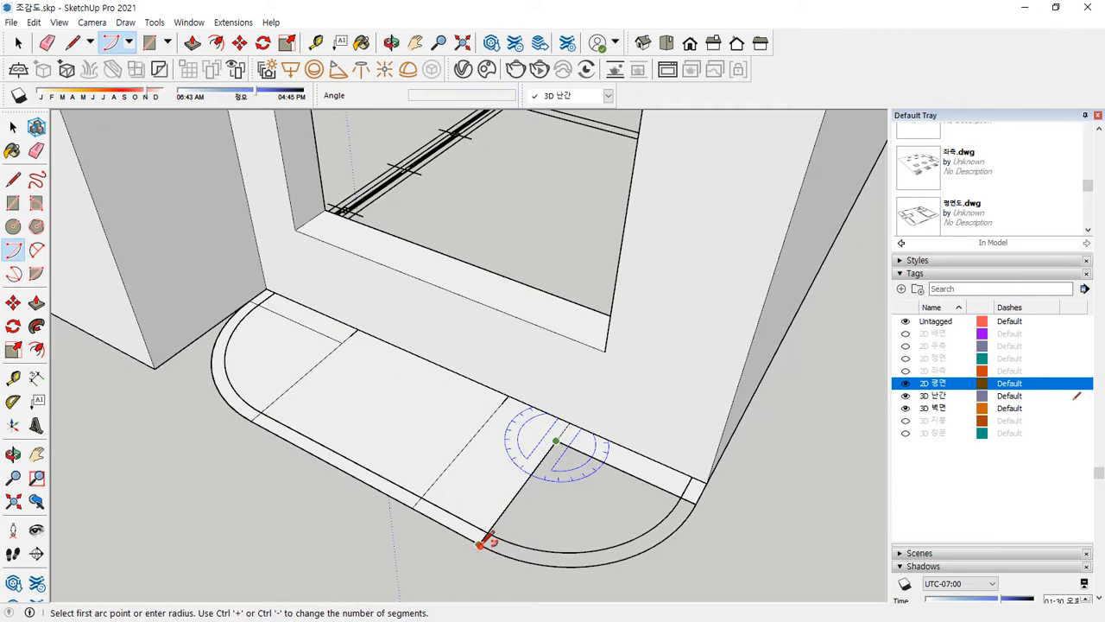
left_click(479, 544)
left_click(557, 550)
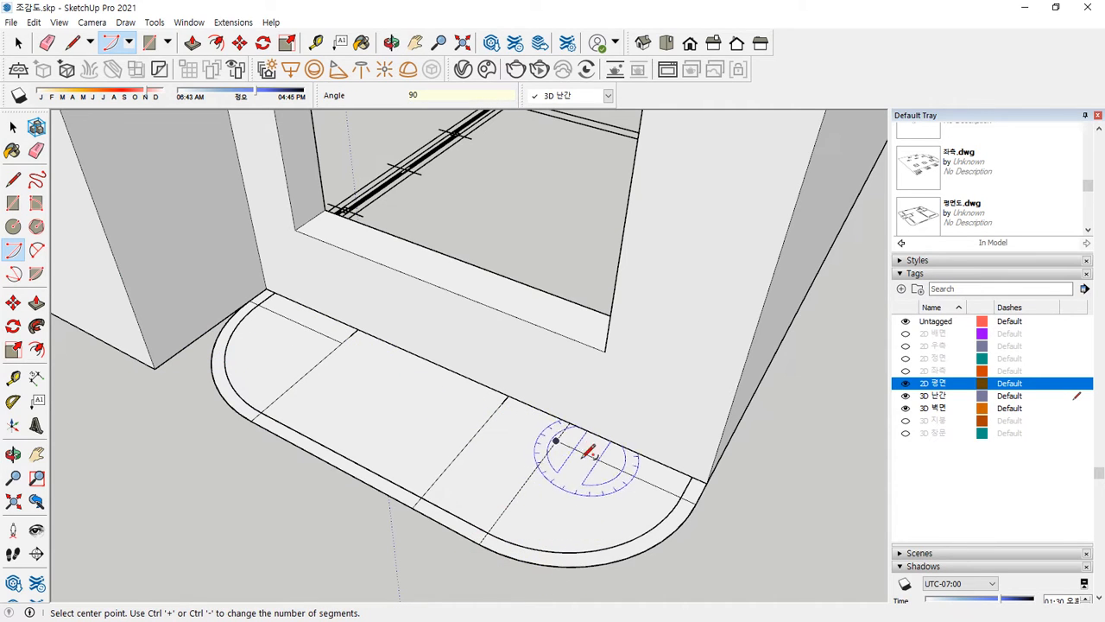
Erase the leftover construction lines crossing the balcony floor.
key("e")
left_click_drag(557, 439, 565, 437)
left_click(486, 422)
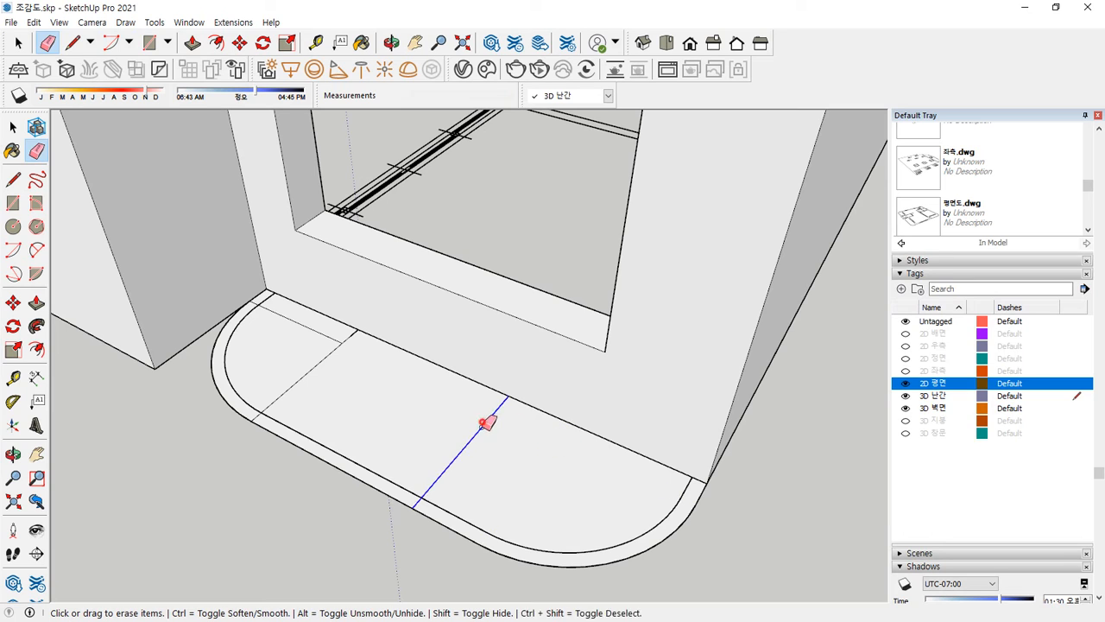
mouse_move(353, 345)
left_mouse_down()
mouse_move(343, 341)
mouse_move(383, 350)
mouse_move(404, 373)
left_mouse_up()
Copy the curved band face that runs along the balcony's outer edge.
key("space")
left_click(399, 388)
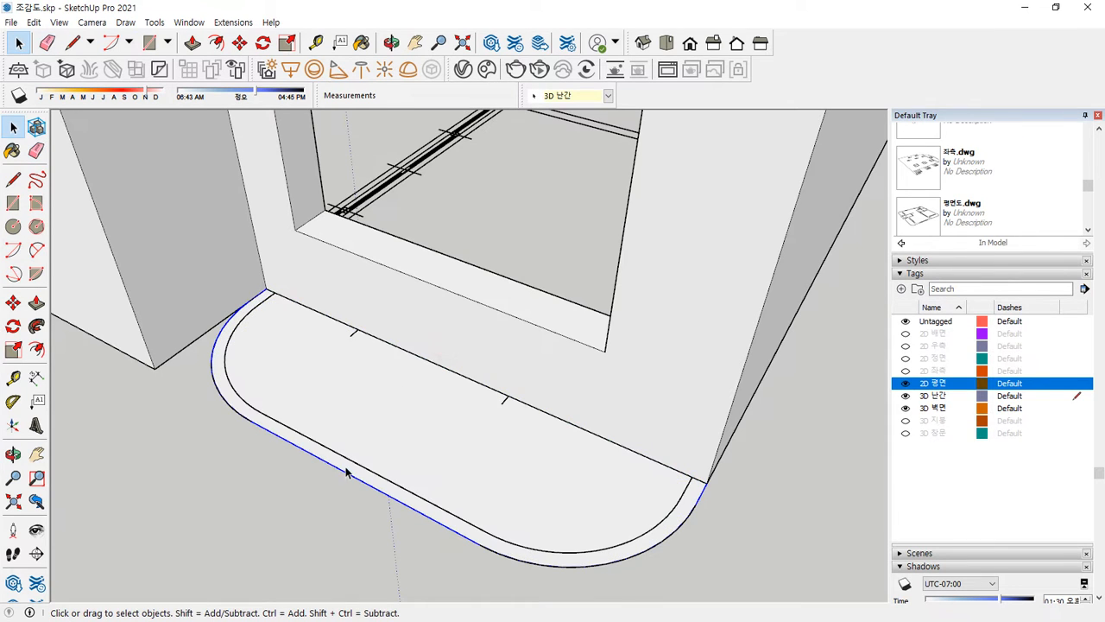
key("f")
left_click(346, 472)
left_click(357, 461)
key("space")
Push/Pull the balcony's curved edge band up 300 mm to form a raised rim.
key("p")
left_click(365, 475)
type("3")
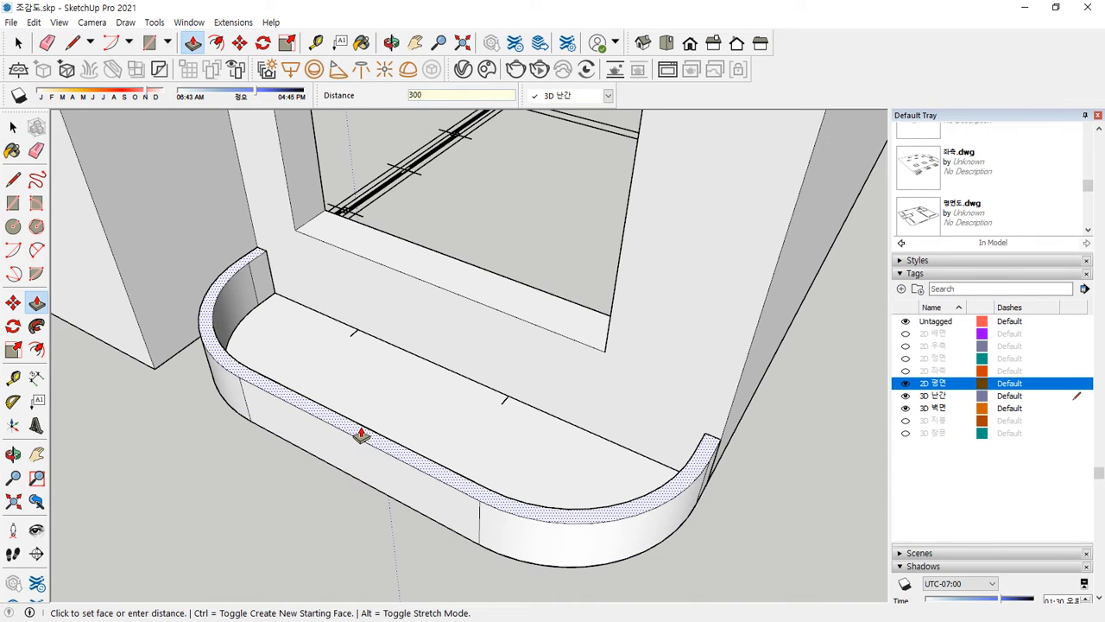
type("00")
key("Return")
Push/Pull the balcony floor inside the rim up 150 mm.
left_click(400, 411)
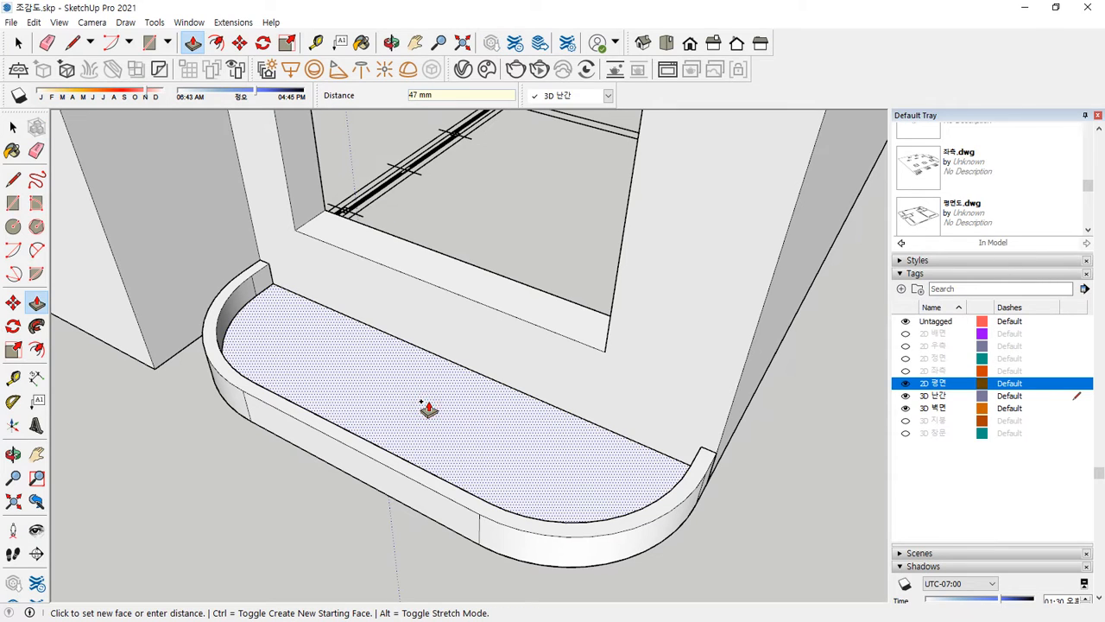
type("170")
key("Return")
Close the rim's underside with a short line across its end at the wall, and delete the inner bottom face.
middle_click_drag(525, 503, 177, 100)
scroll(358, 187, "up", 1)
scroll(431, 345, "up", 1)
middle_click_drag(431, 345, 388, 306)
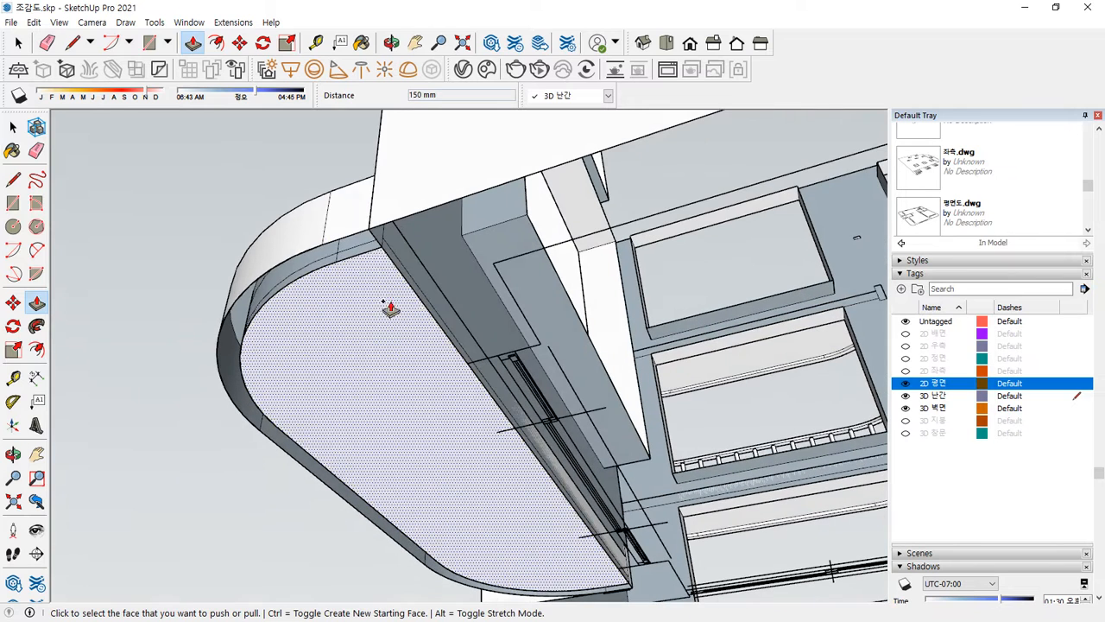
key("l")
left_click(370, 231)
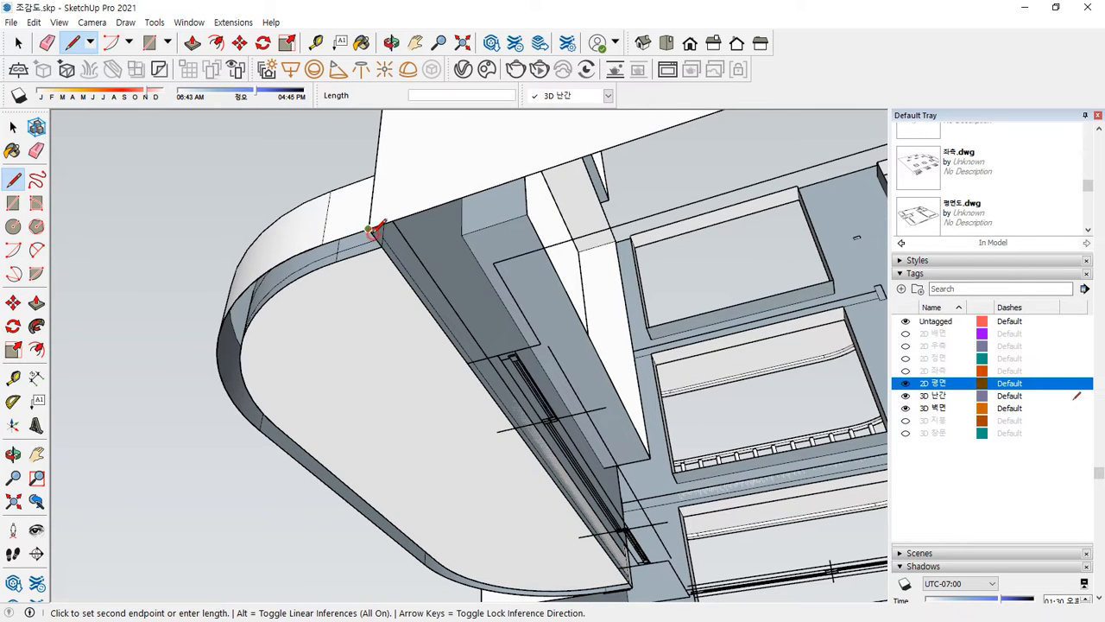
left_click(383, 246)
key("space")
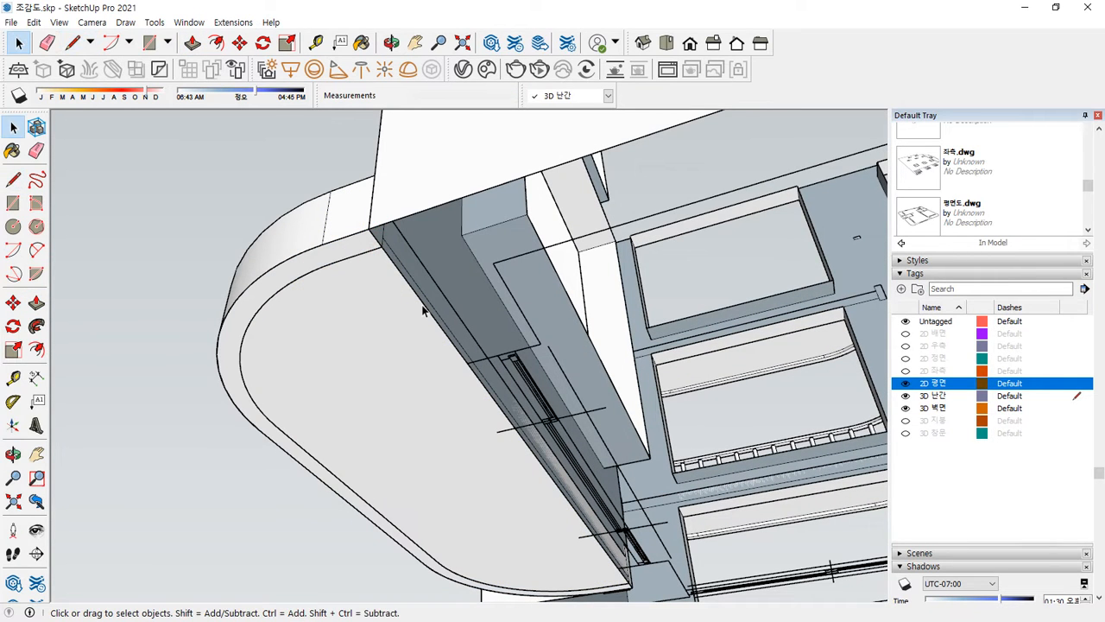
left_click(449, 345)
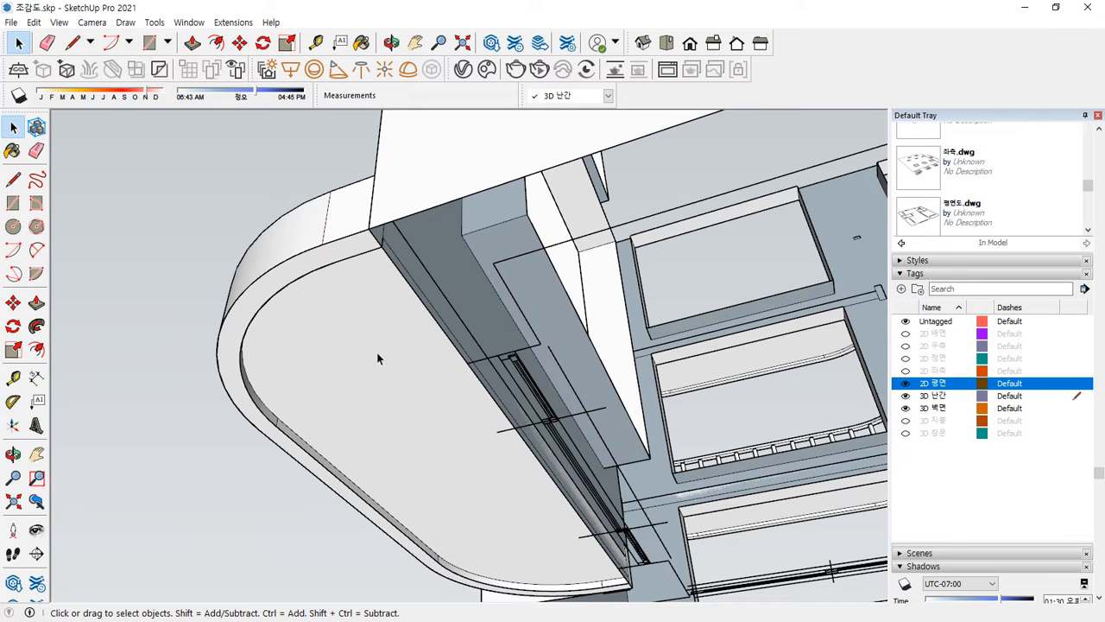
Select all connected geometry of the balcony slab and rim and group it.
middle_click_drag(377, 358, 567, 506)
left_click(720, 544)
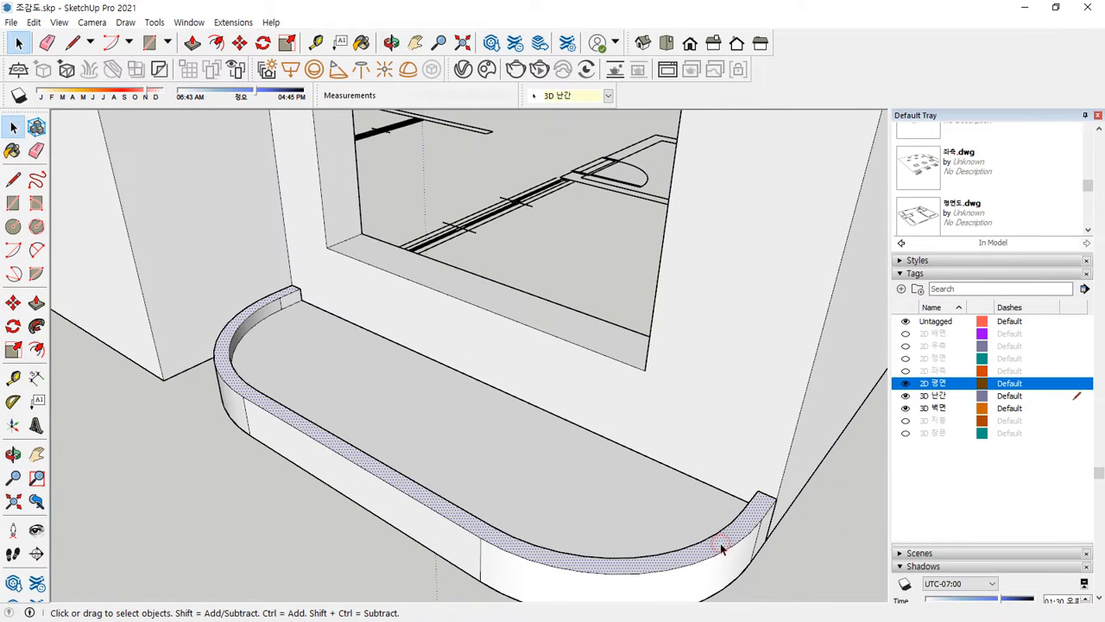
triple_click(599, 475)
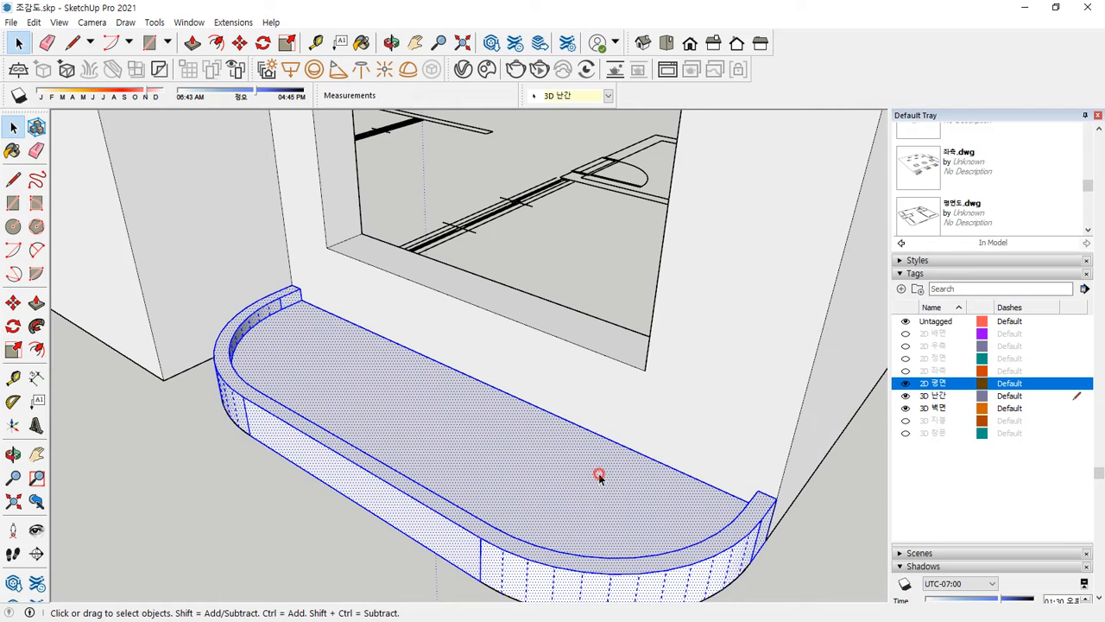
right_click(598, 475)
left_click(678, 279)
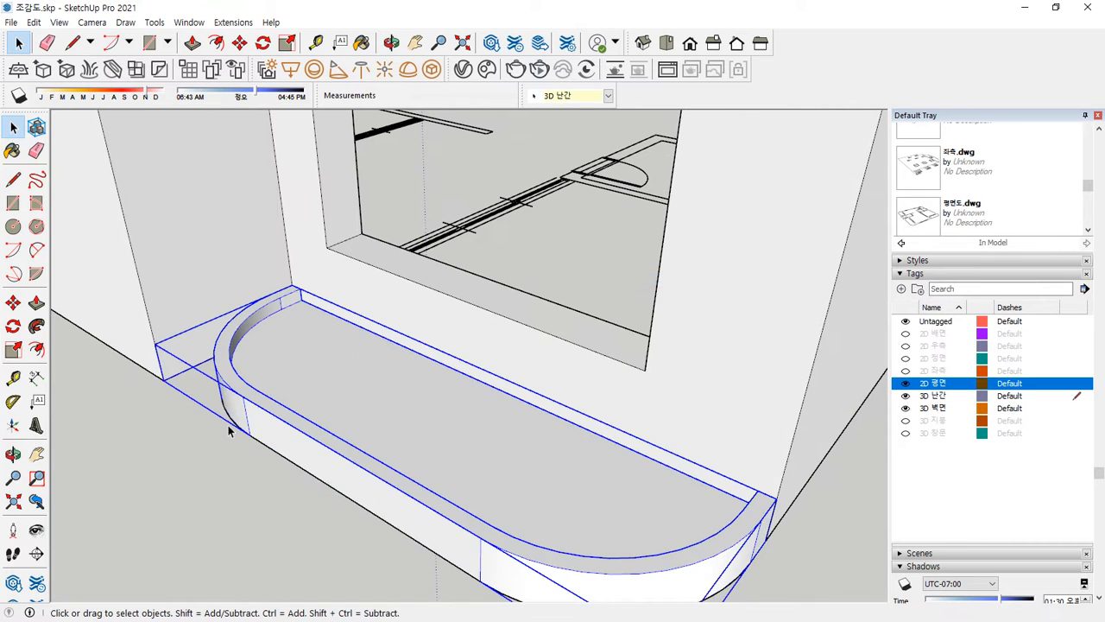
Paste the copied curved band onto the ground beside the balcony.
middle_click_drag(230, 427, 195, 509)
key("ctrl+v")
left_click(144, 464)
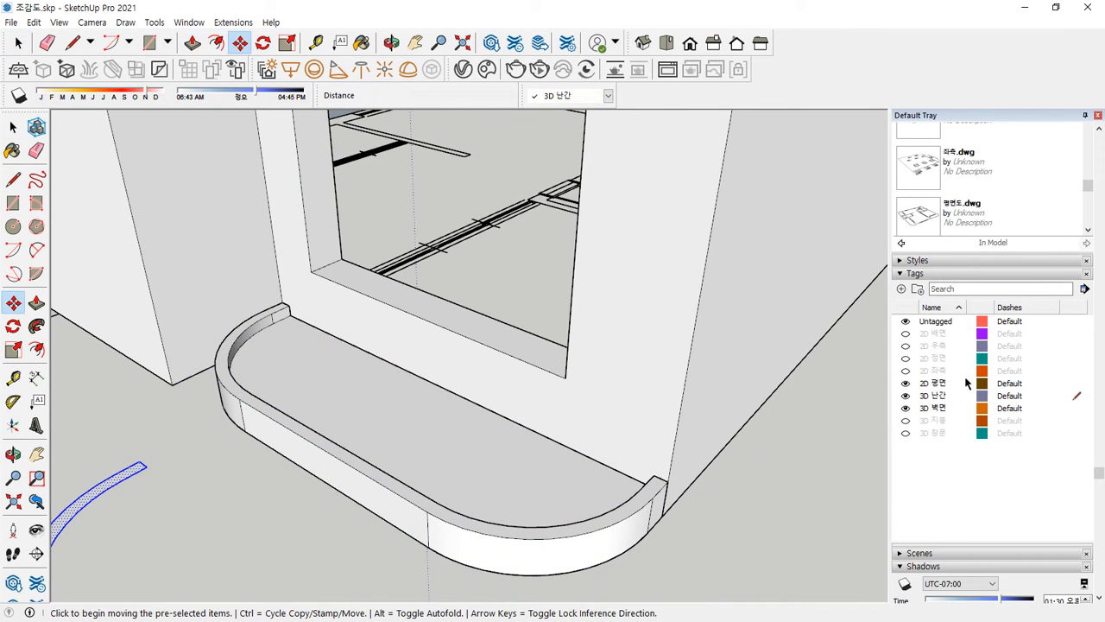
left_click(906, 346)
scroll(347, 360, "down", 2)
middle_click_drag(394, 430, 437, 337, "shift")
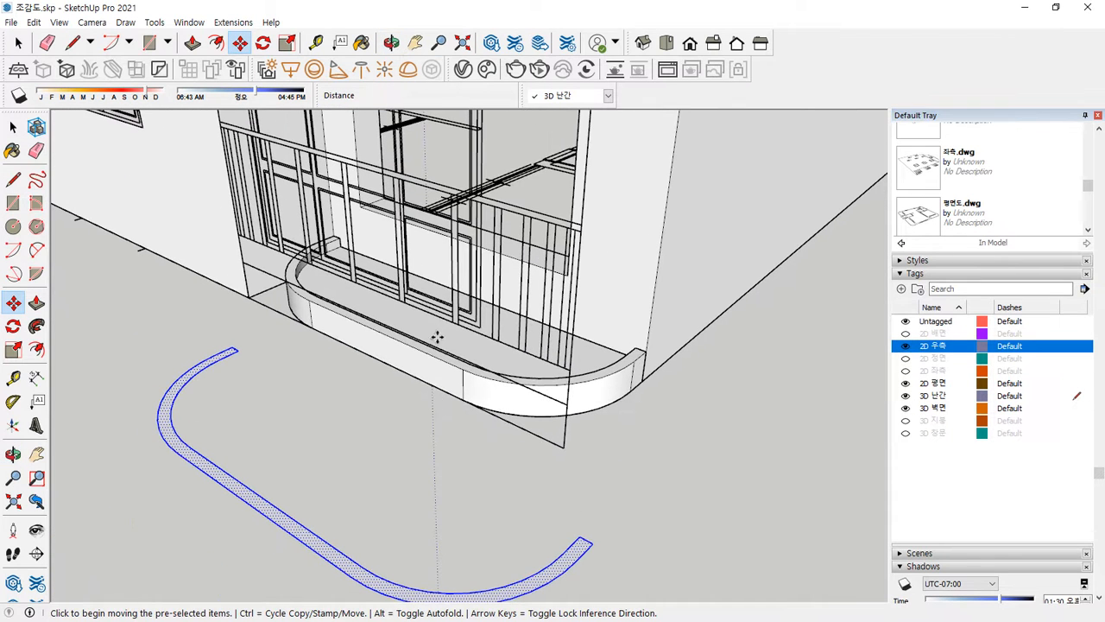
left_click(595, 543)
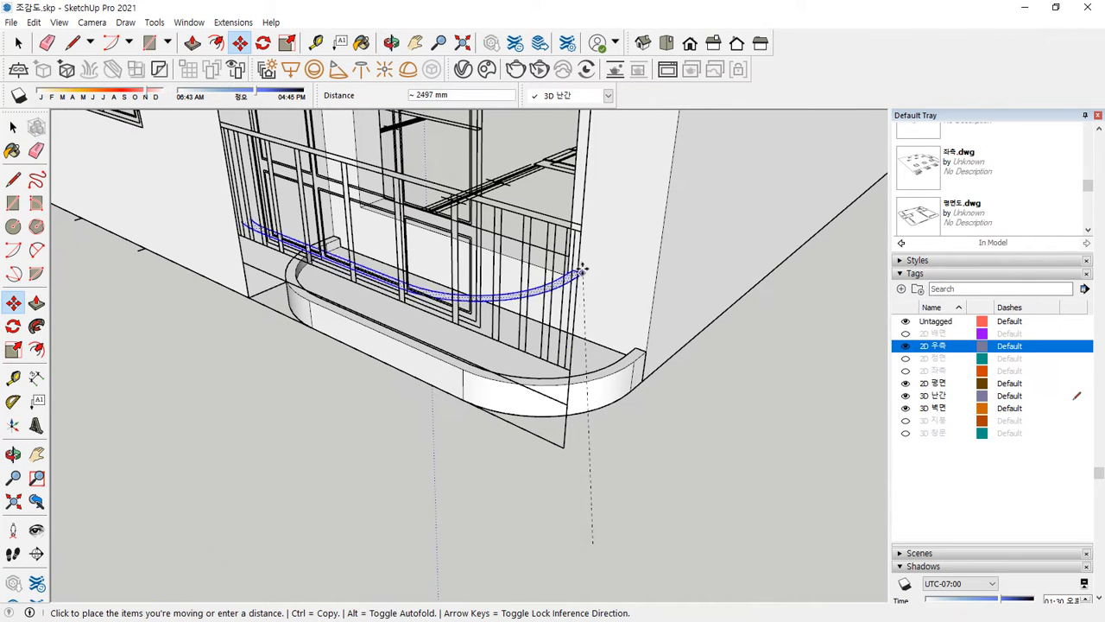
key("Escape")
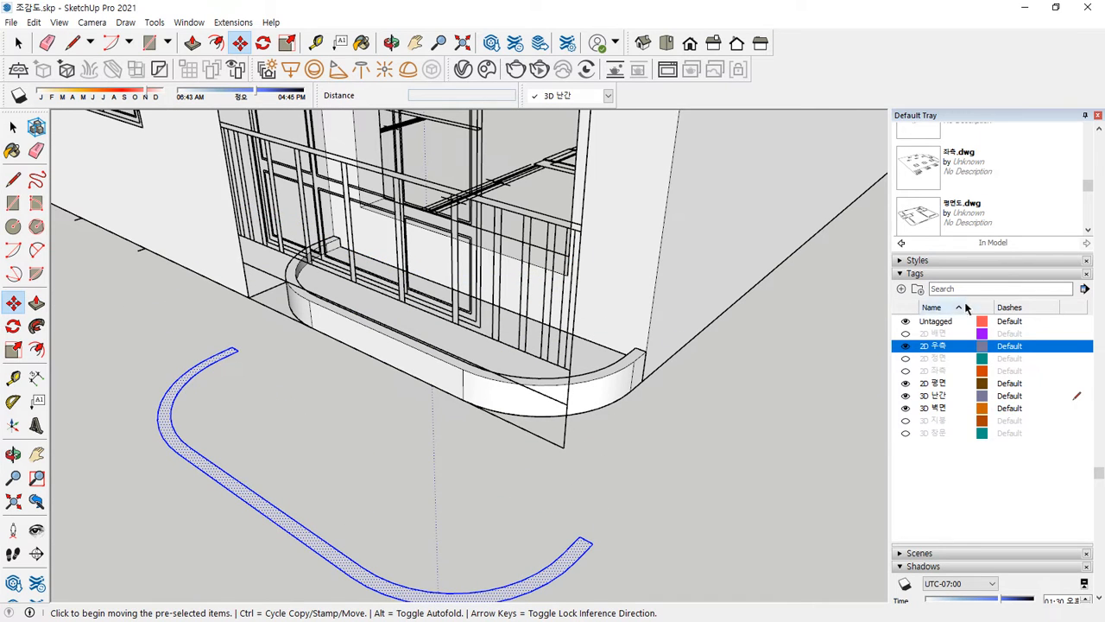
left_click(905, 346)
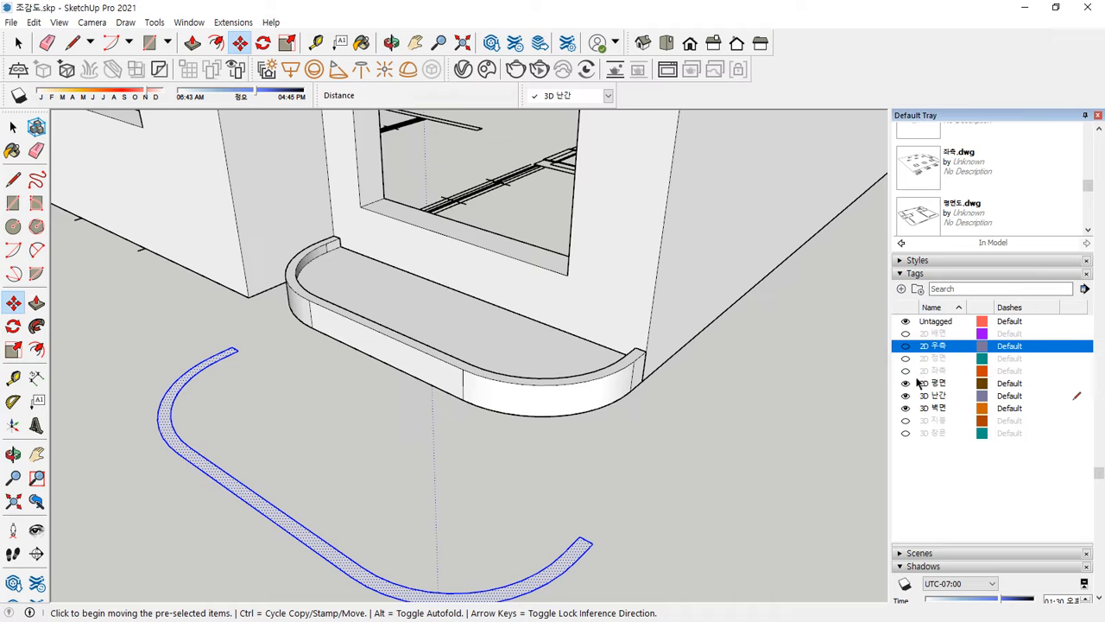
Show the 2D 배면 tag and move the pasted band by its end corner to the elevation's top rail corner at the wall.
left_click(905, 334)
middle_click_drag(518, 397, 535, 553)
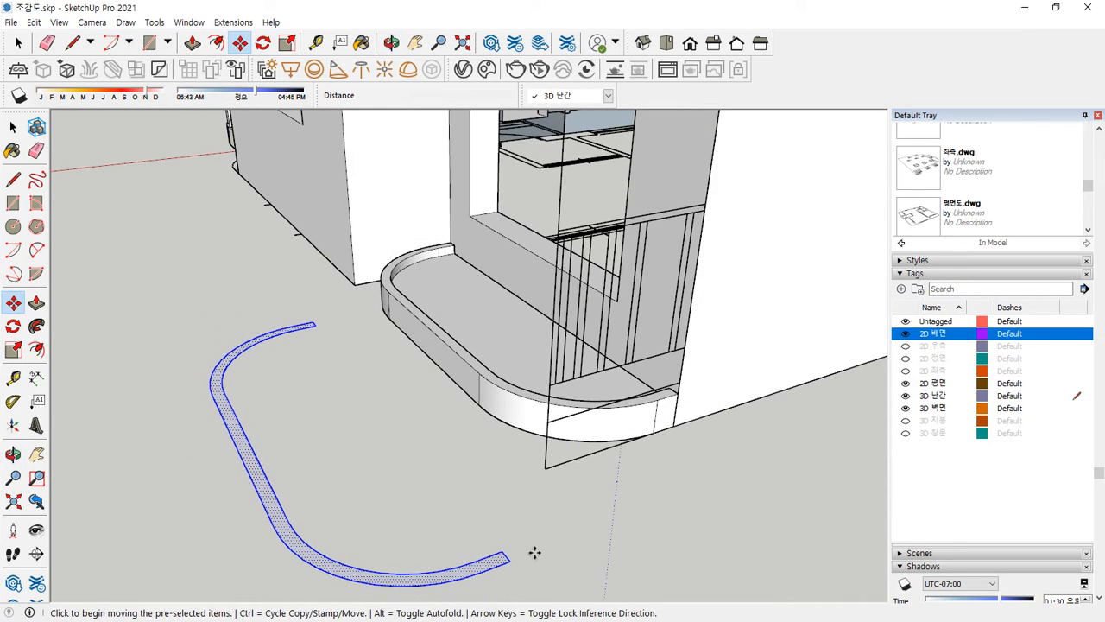
left_click(508, 563)
scroll(725, 188, "up", 1)
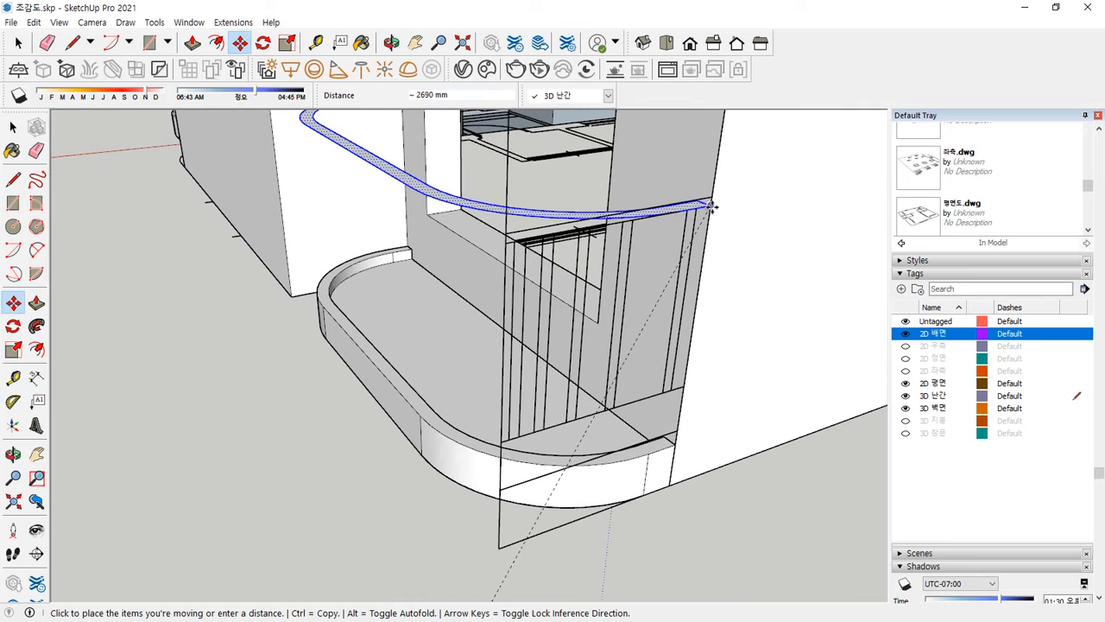
left_click(712, 207)
Move the balcony group up 400 mm so its rim aligns with the railing base in the 2D 배면 elevation.
key("space")
left_click(617, 456)
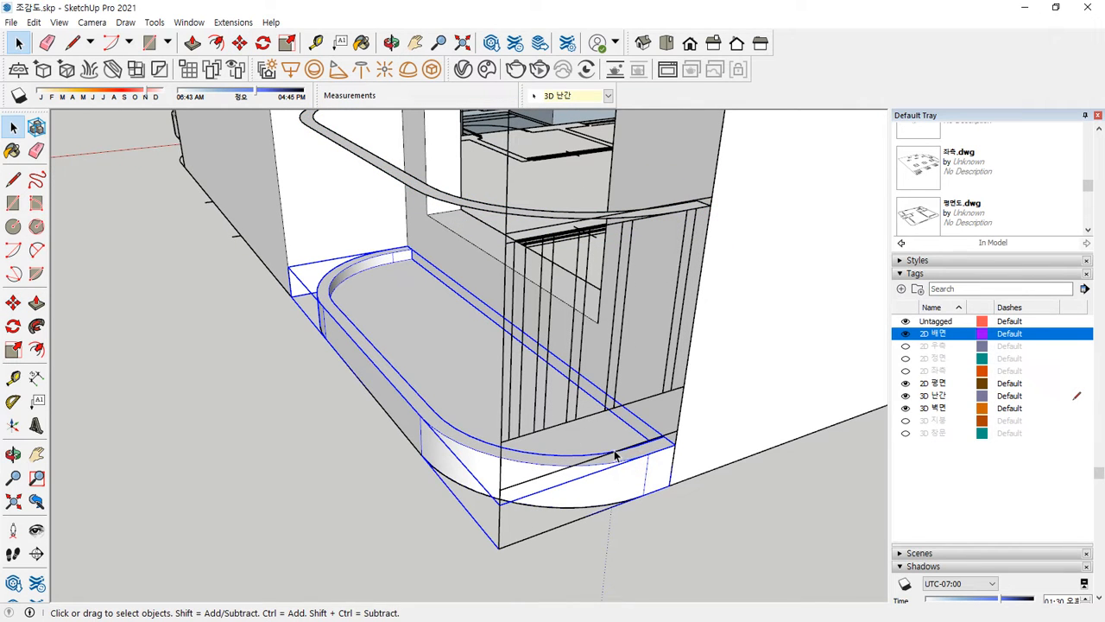
key("m")
left_click(742, 439)
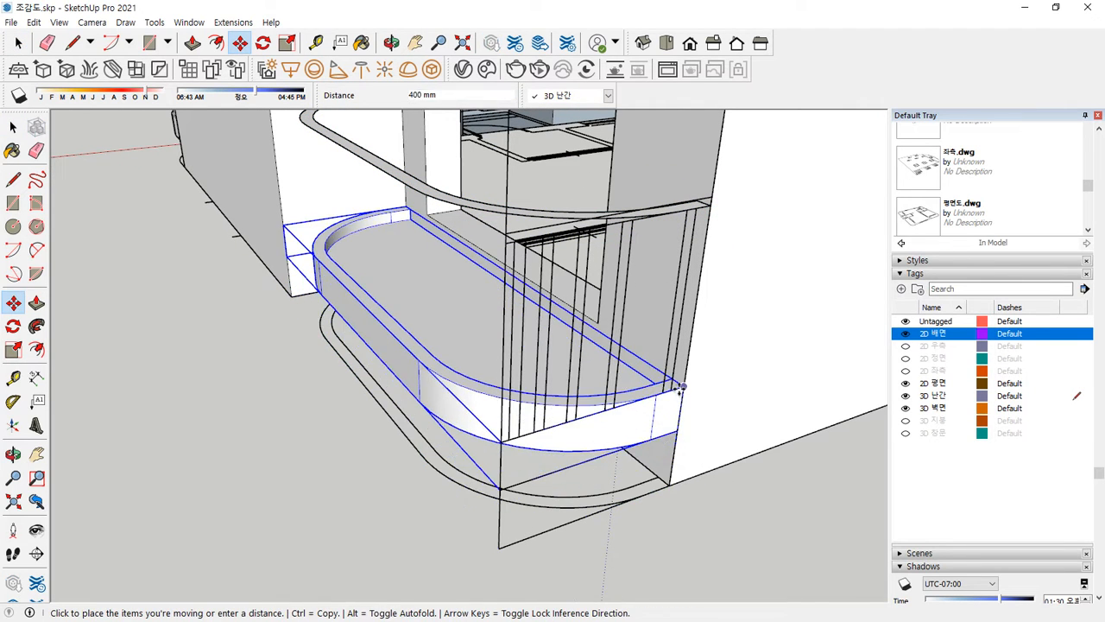
left_click(683, 388)
key("space")
left_click(322, 449)
Push/Pull the raised curved band into a solid handrail and group it.
middle_click_drag(325, 423, 358, 442)
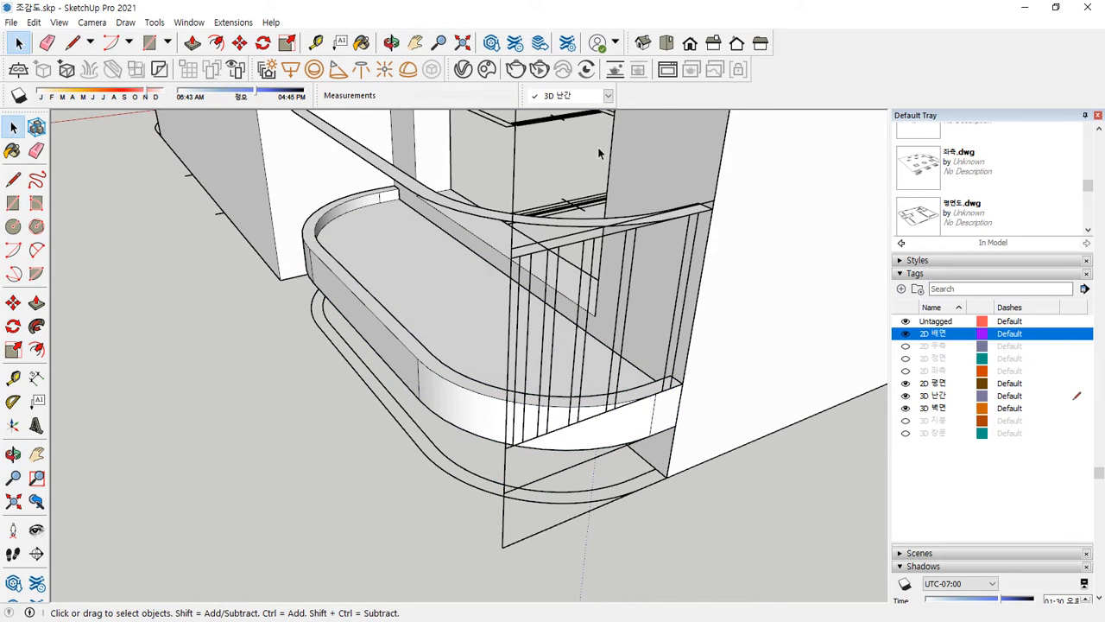
scroll(578, 173, "up", 2)
key("p")
left_click(530, 244)
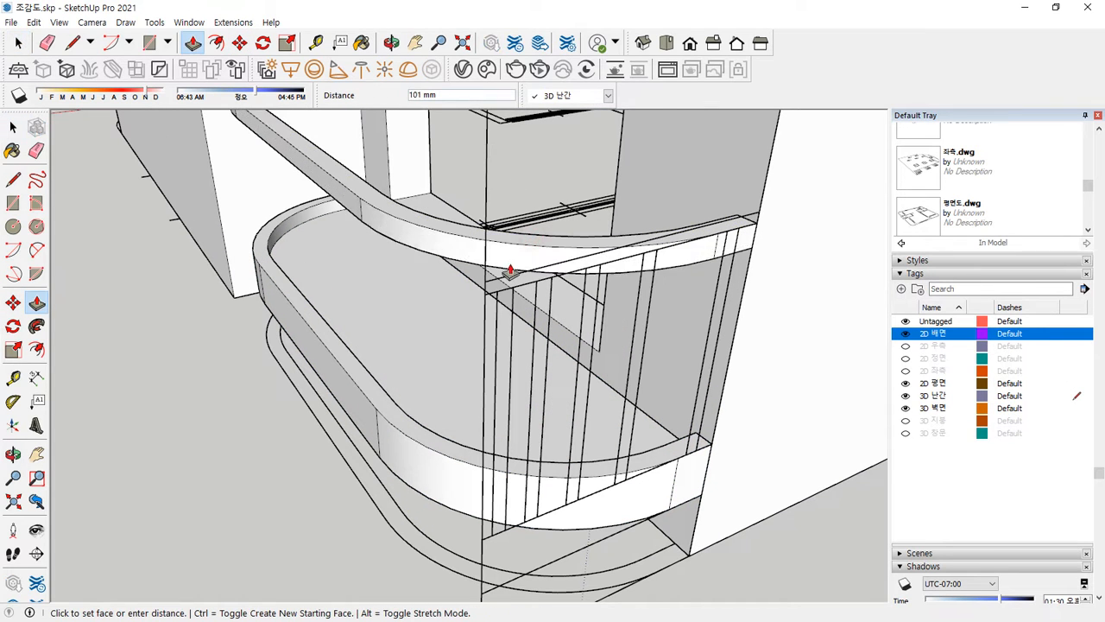
left_click(596, 238)
right_click(597, 236)
left_click(646, 354)
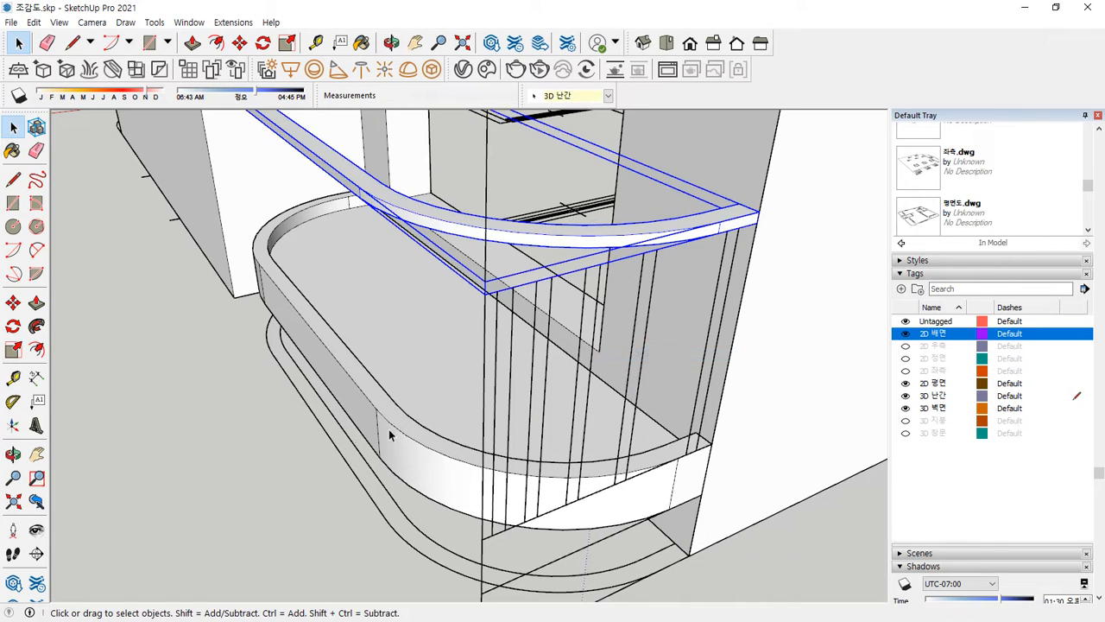
Draw a line from the rim's outer edge to the arc's centre at the balcony end beside the projecting wall block.
left_click(360, 437)
middle_click_drag(360, 438, 810, 335)
middle_click_drag(810, 335, 710, 386)
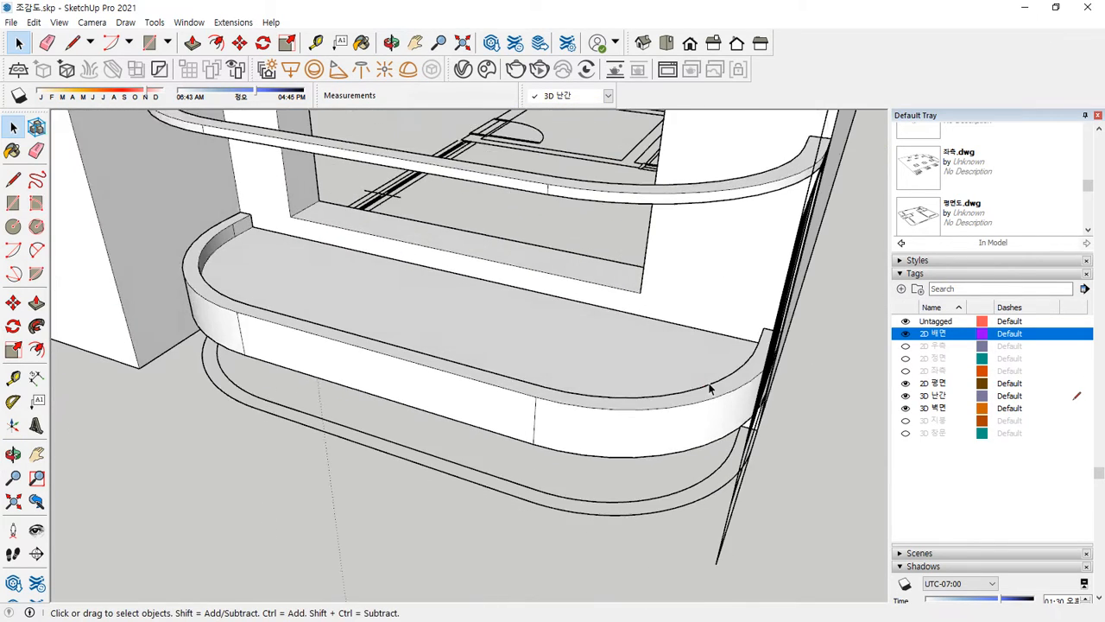
scroll(423, 316, "up", 2)
middle_click_drag(496, 338, 651, 377, "shift")
scroll(326, 317, "up", 2)
middle_click_drag(325, 321, 390, 325)
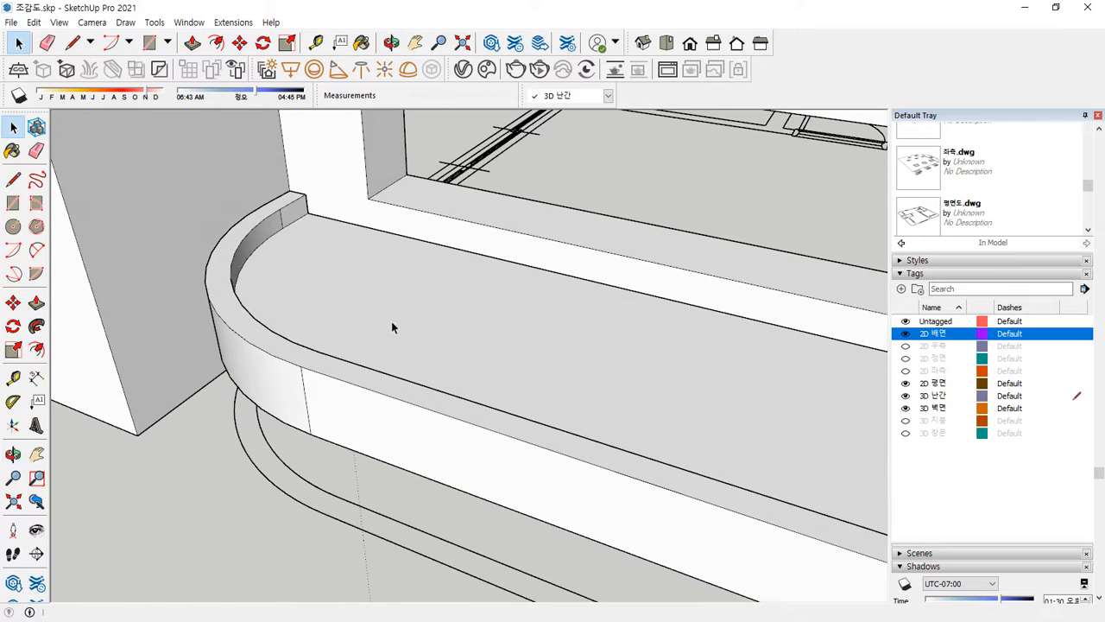
key("l")
left_click(318, 351)
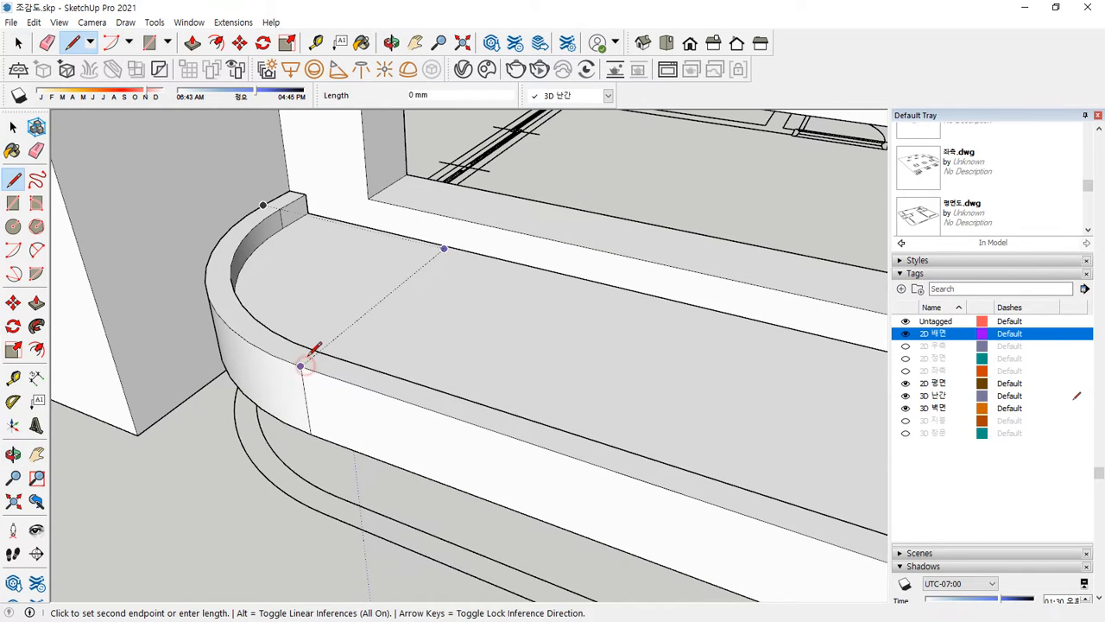
left_click(455, 281)
Draw a matching line between the rim's outer edge and the arc's centre at the balcony end near the building corner.
scroll(507, 324, "down", 1)
middle_click_drag(671, 355, 478, 383)
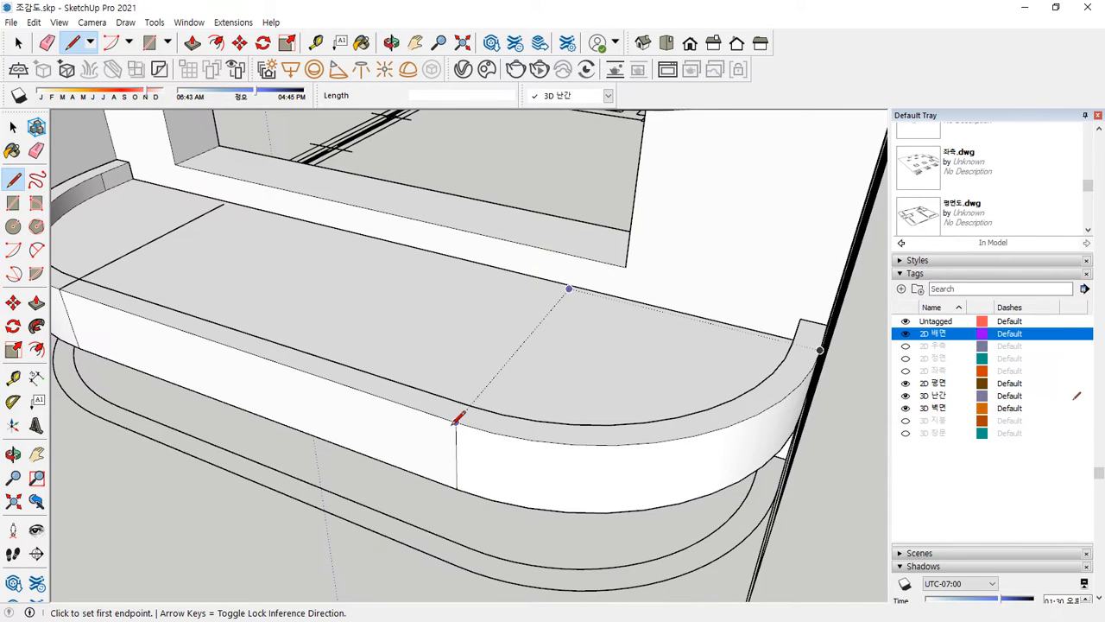
left_click(469, 405)
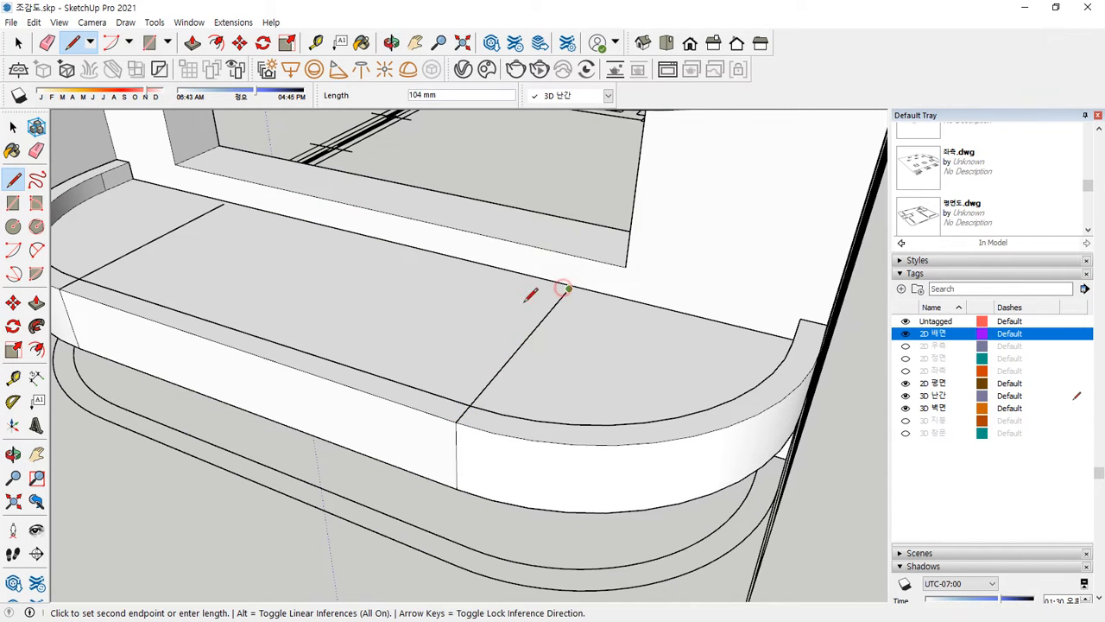
left_click(525, 300)
Draw a 90° arc along the middle of the rim top, centred on the first guide line's inner end.
middle_click_drag(526, 300, 136, 264)
left_click(13, 249)
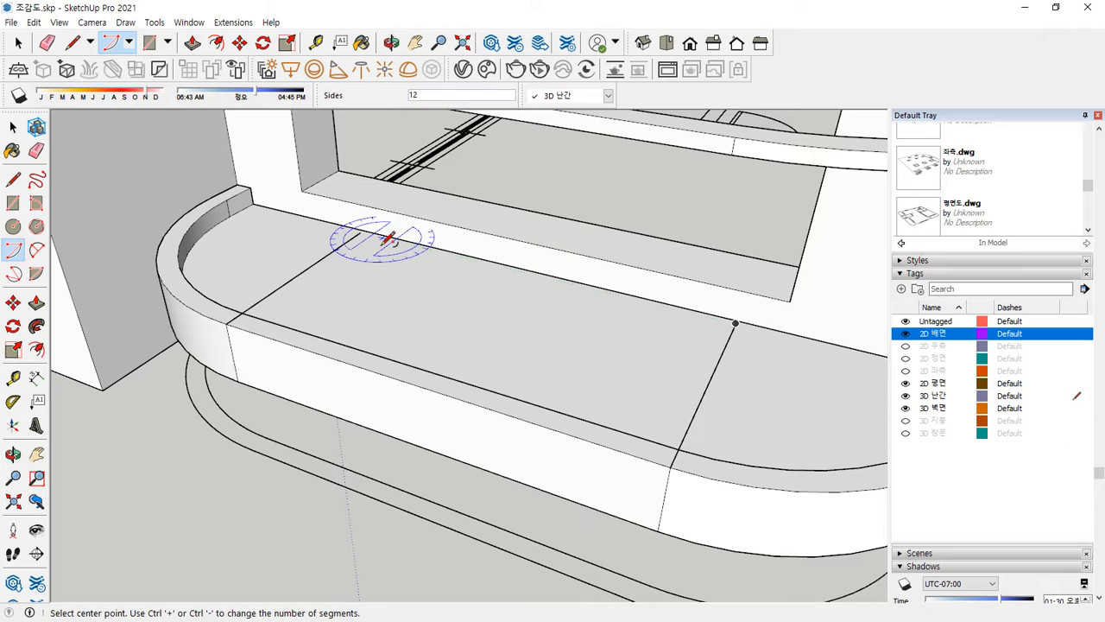
left_click(360, 232)
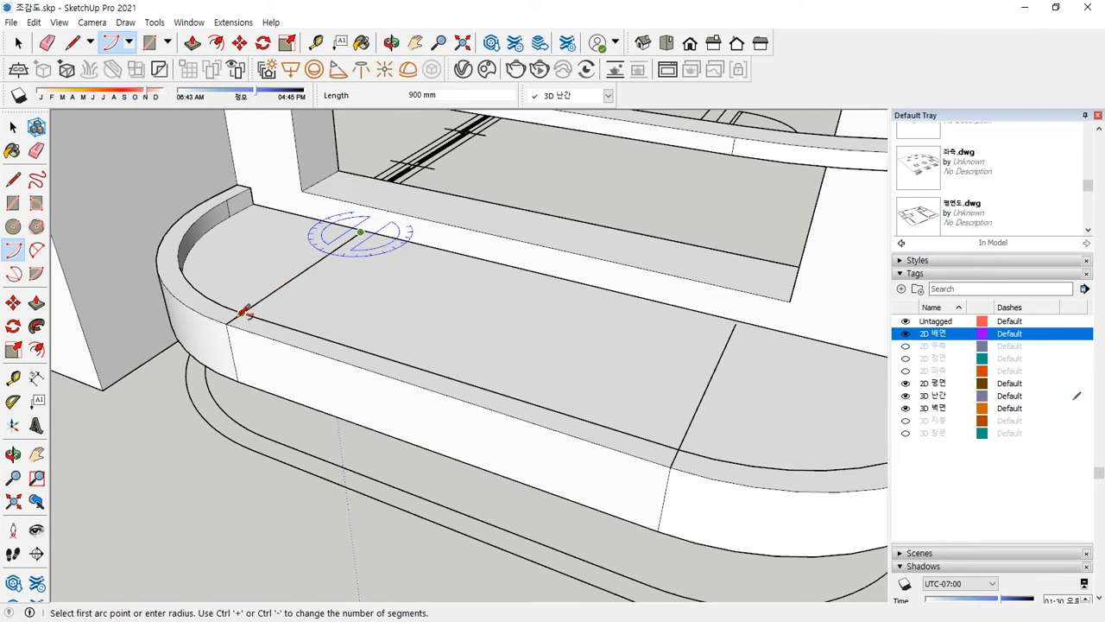
scroll(243, 312, "up", 2)
left_click(239, 316)
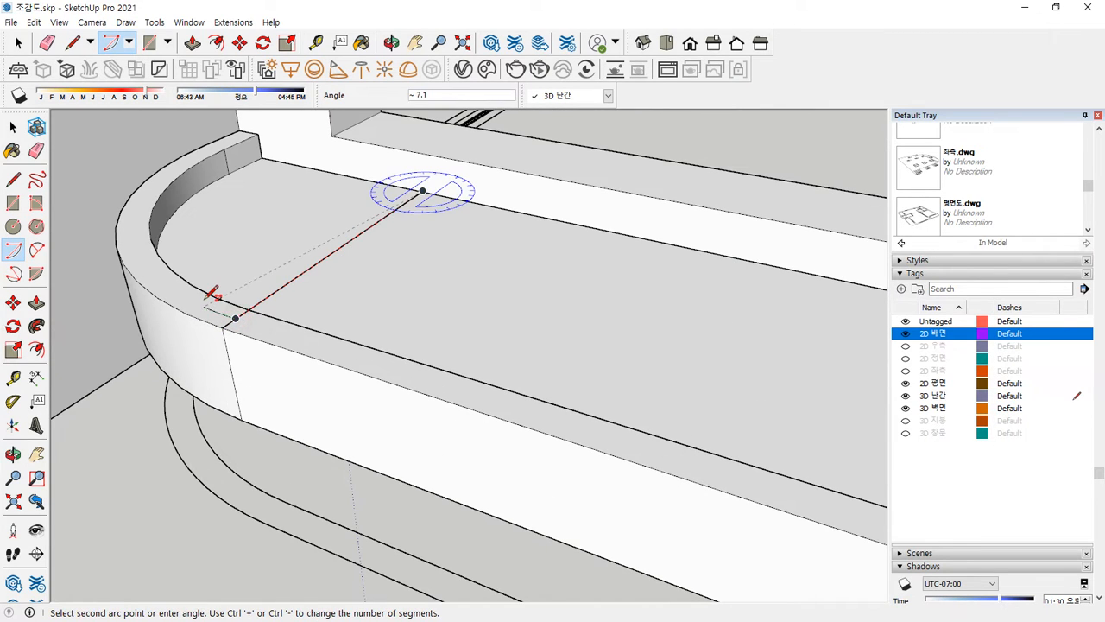
type("90")
key("Return")
Erase the first guide line crossing the balcony floor up to the new arc.
scroll(228, 297, "down", 2)
scroll(276, 316, "up", 2)
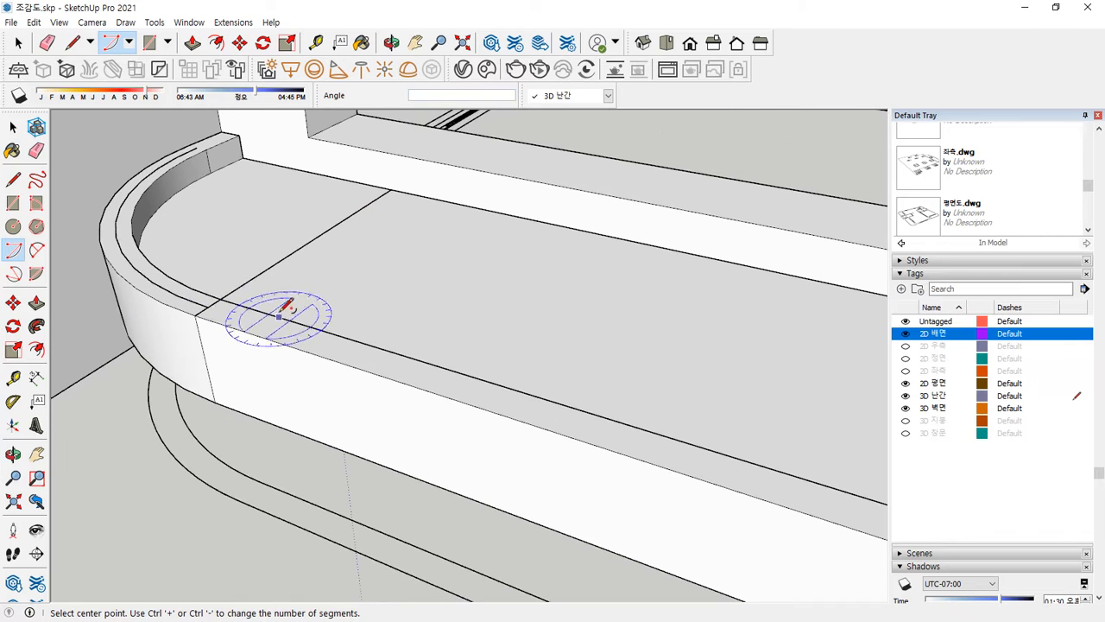
key("e")
left_click(254, 278)
scroll(223, 297, "up", 1)
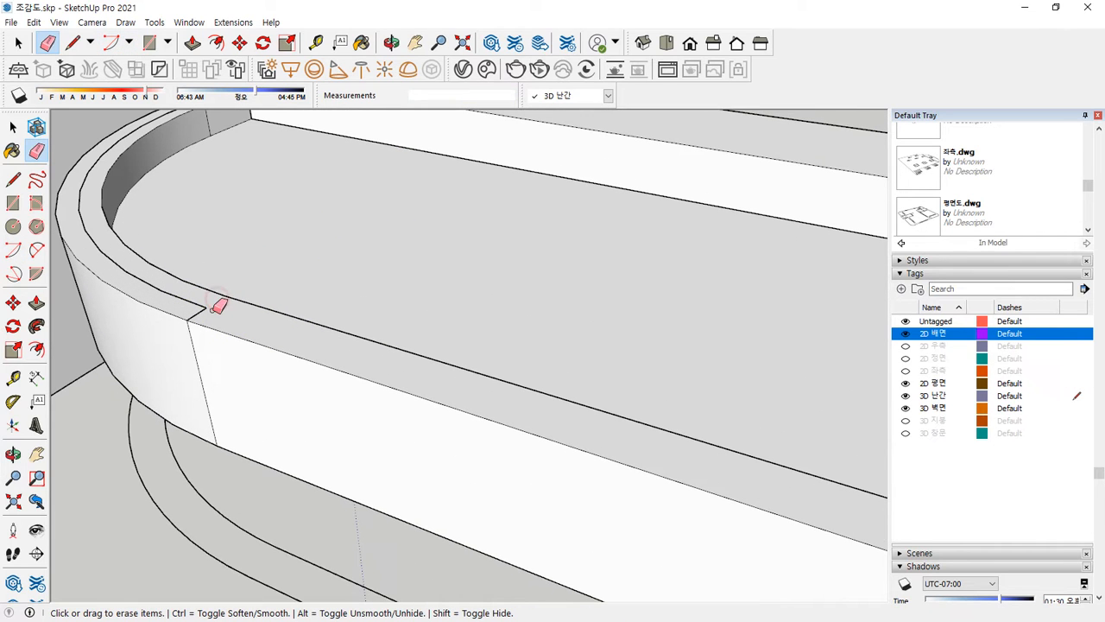
Draw a 90° arc along the middle of the rim top at the balcony end near the building corner and erase its guide line.
scroll(283, 338, "down", 2)
middle_click_drag(639, 427, 139, 250, "shift")
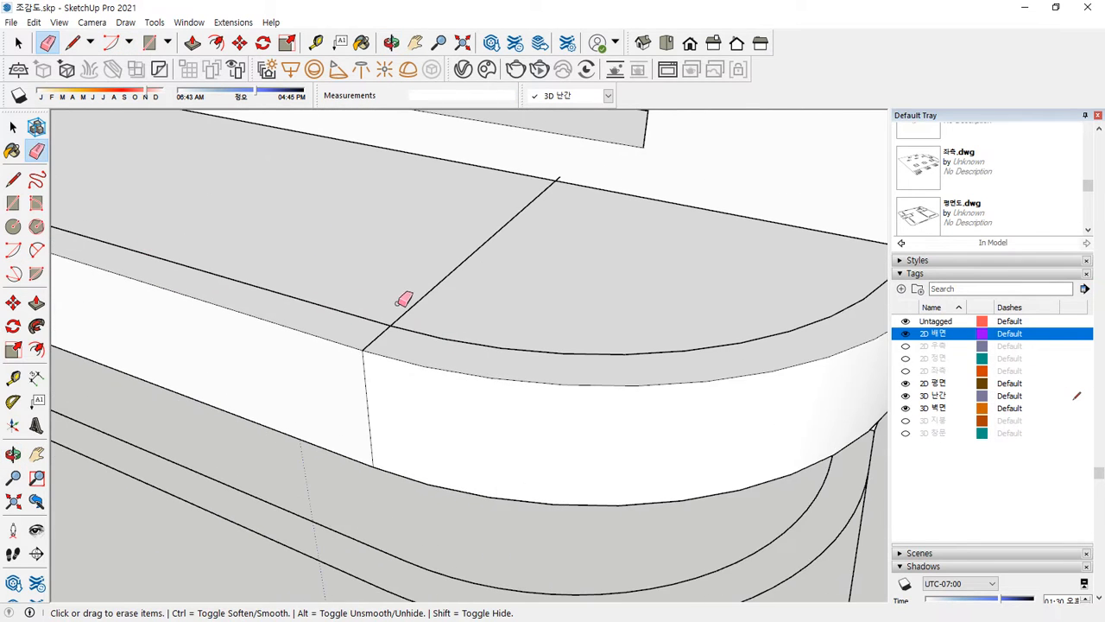
scroll(404, 300, "up", 1)
key("a")
left_click(13, 249)
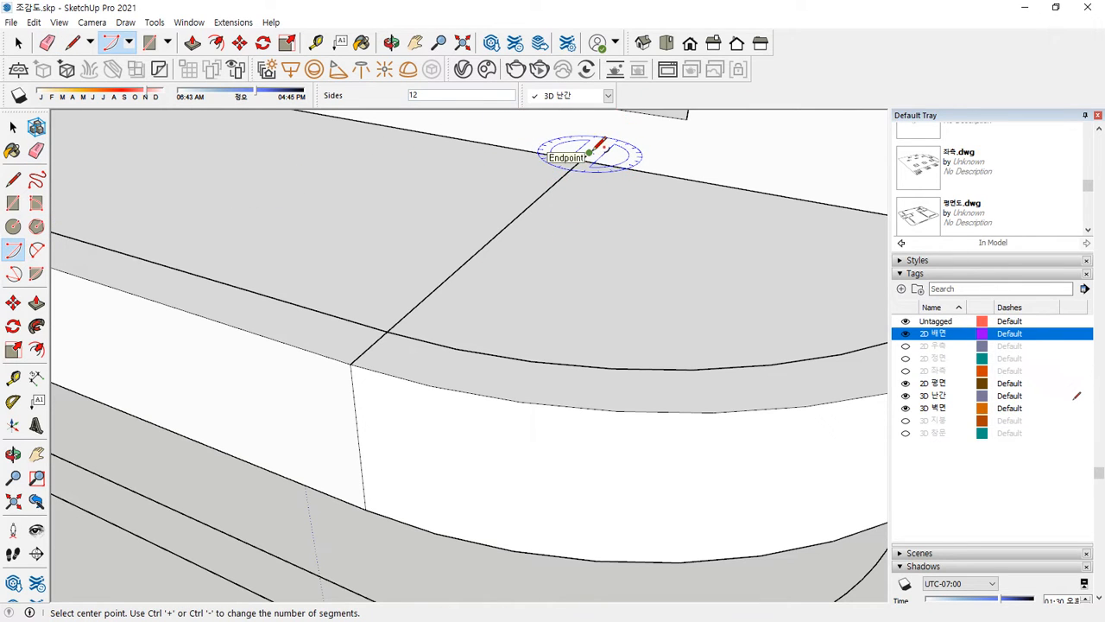
left_click(589, 152)
left_click(368, 346)
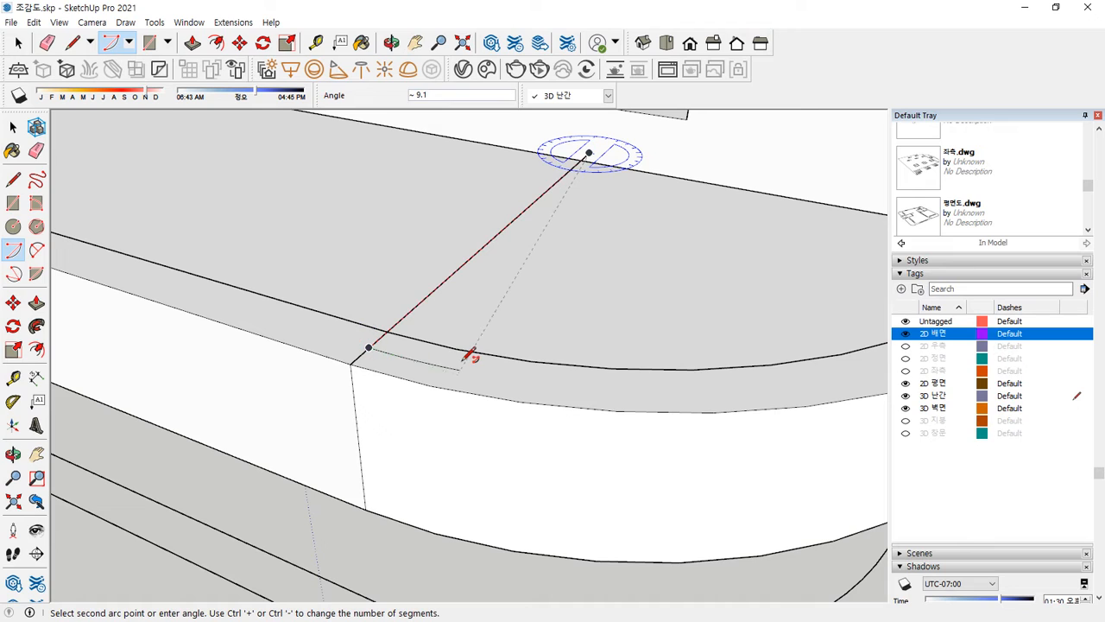
type("90")
key("Return")
key("e")
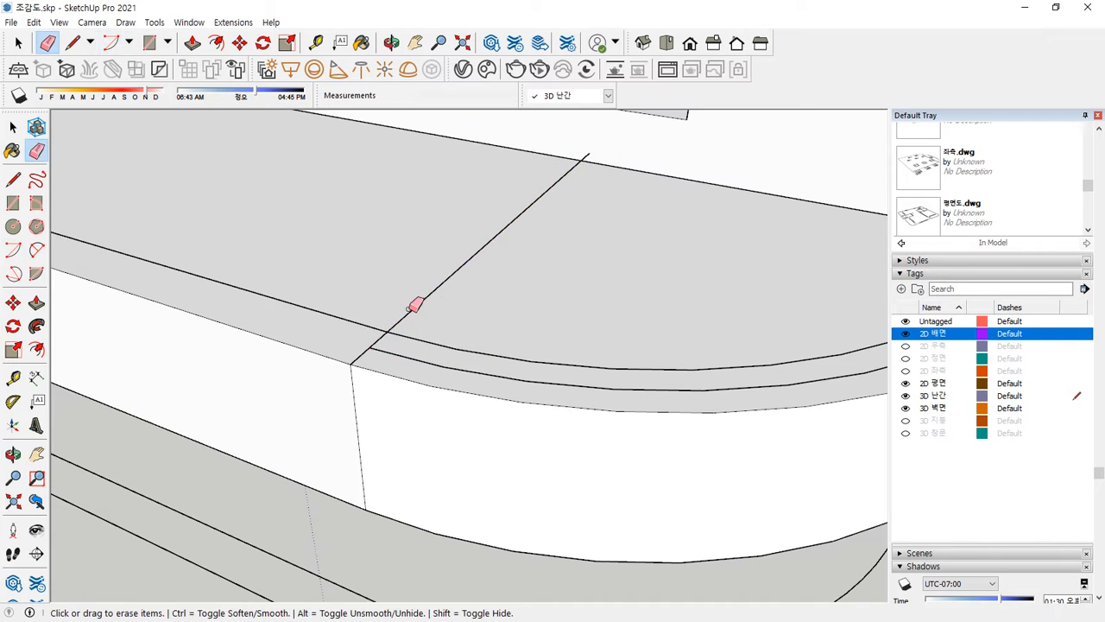
left_click(404, 317)
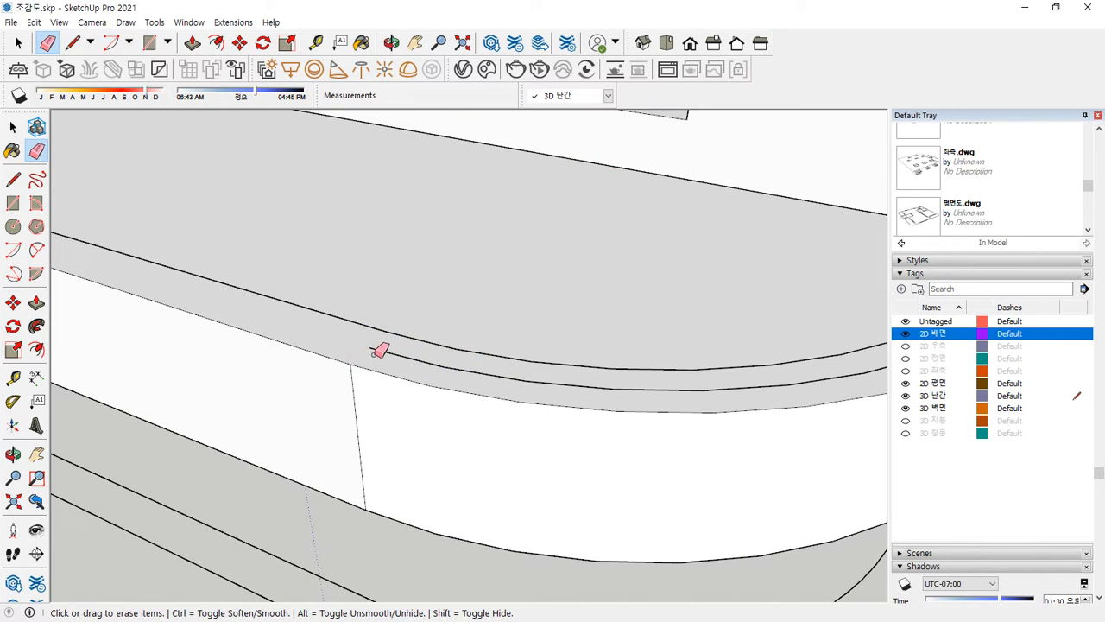
Connect the two rim arcs with a straight centreline along the balcony's long front side.
key("l")
left_click(370, 345)
middle_click_drag(316, 306, 356, 324)
scroll(349, 331, "up", 2)
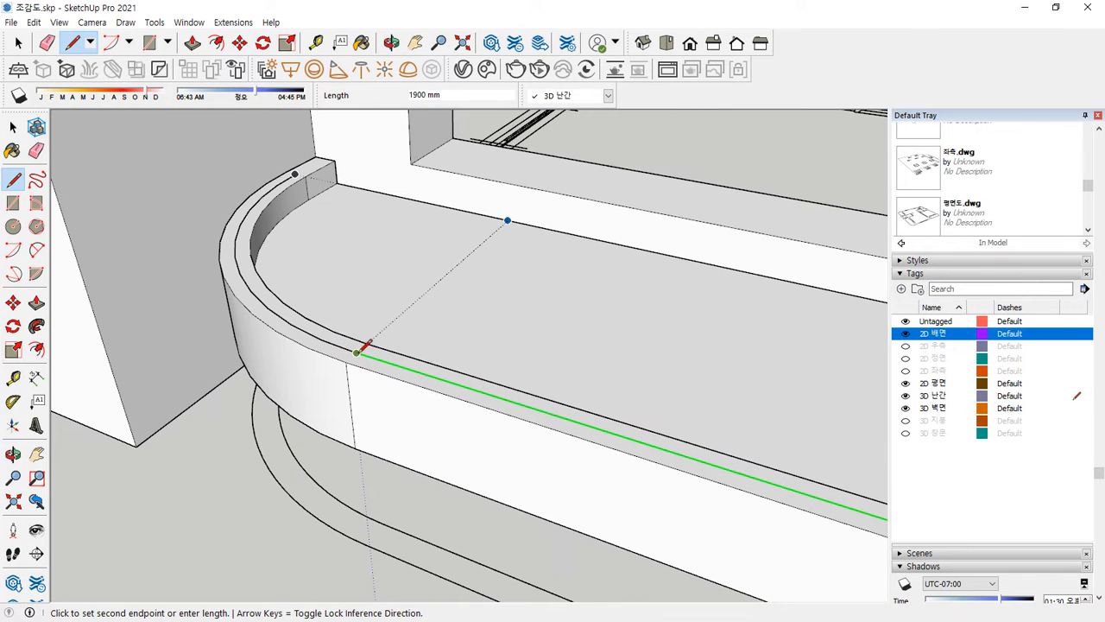
left_click(356, 351)
key("Escape")
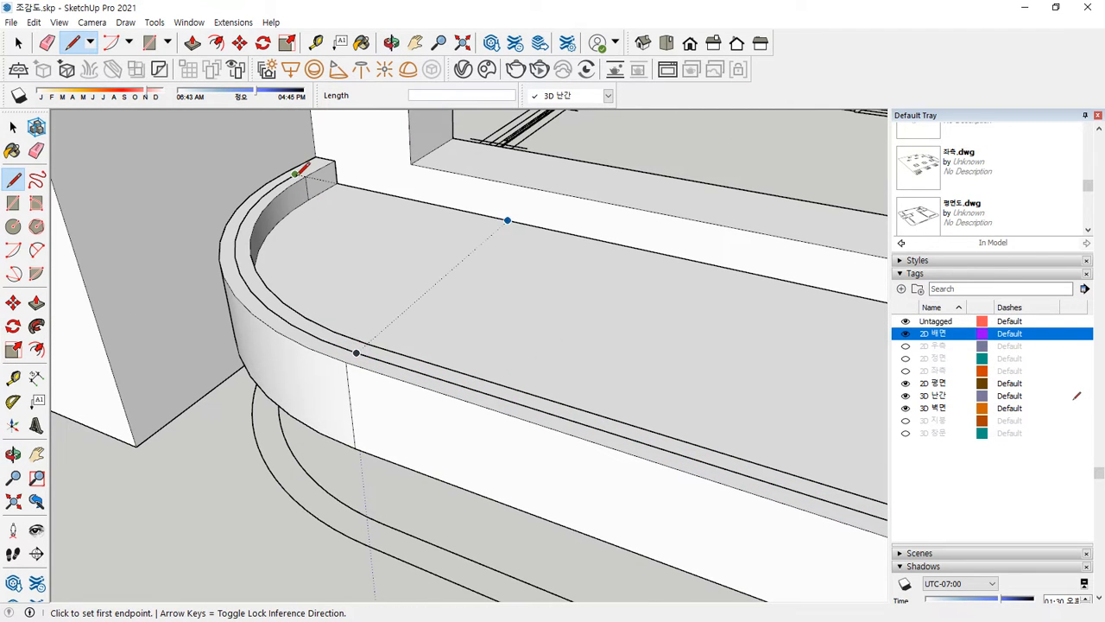
Extend the centreline from each arc's outer end to the wall, using a 200 mm line at the projecting wall block.
left_click(296, 173)
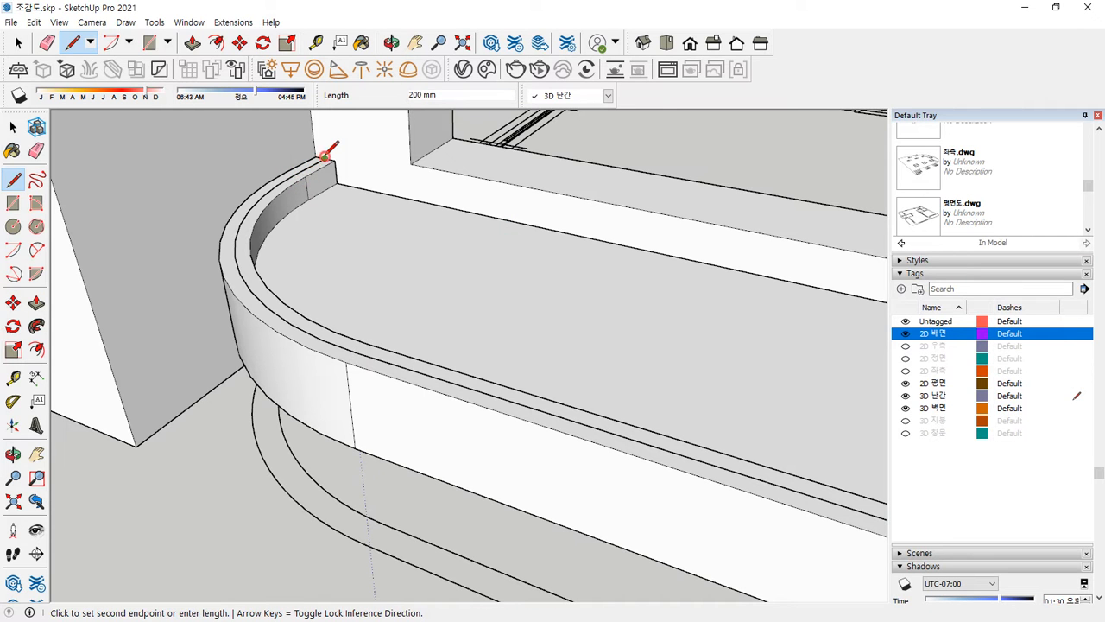
left_click(325, 156)
scroll(432, 238, "down", 2)
middle_click_drag(634, 288, 130, 275, "shift")
scroll(600, 374, "up", 2)
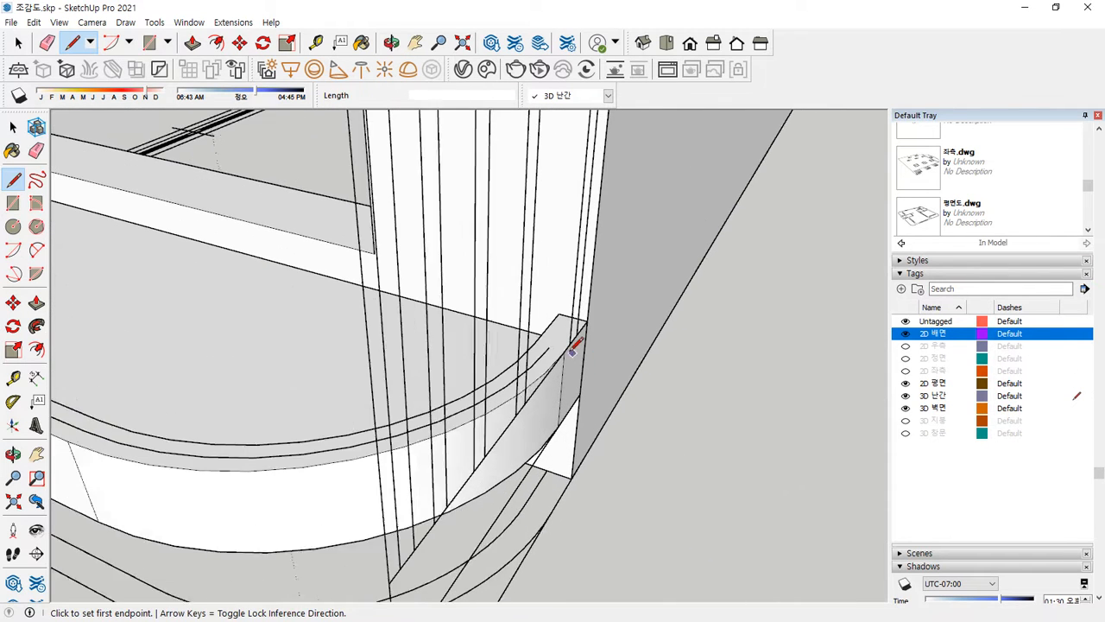
scroll(571, 350, "up", 1)
left_click(542, 343)
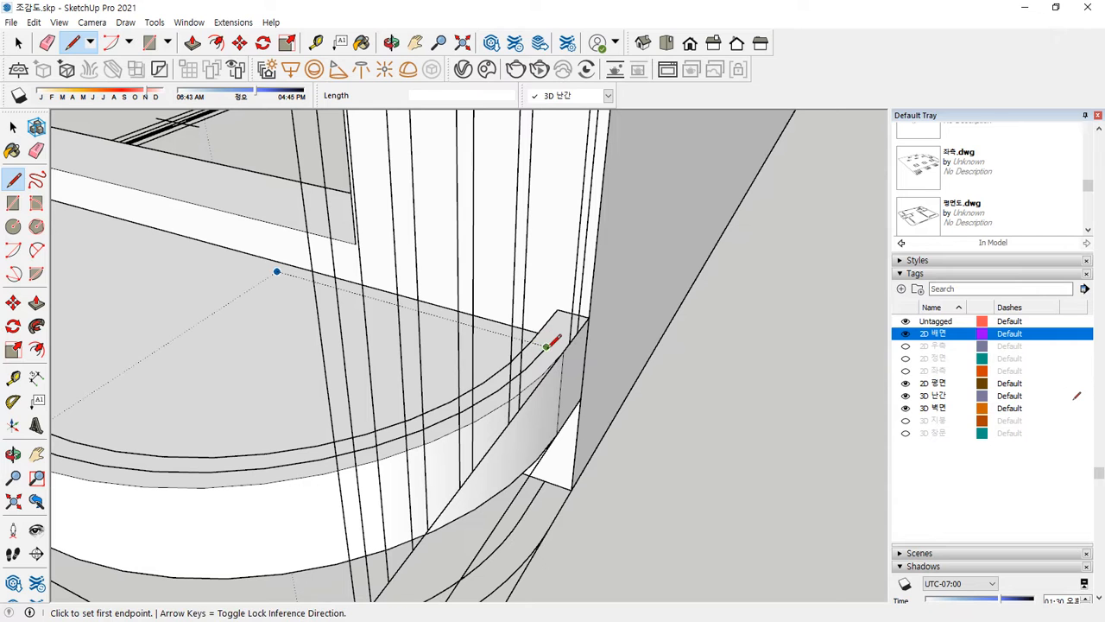
left_click(557, 293)
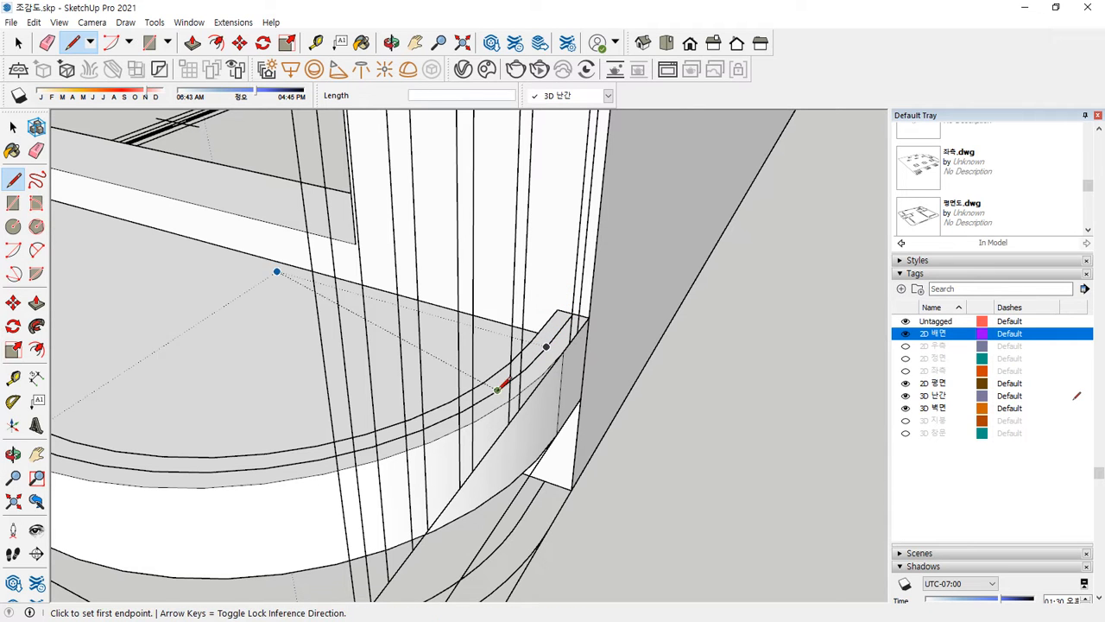
Weld the railing centreline segments along the rim top into one continuous path.
key("space")
scroll(330, 462, "down", 5)
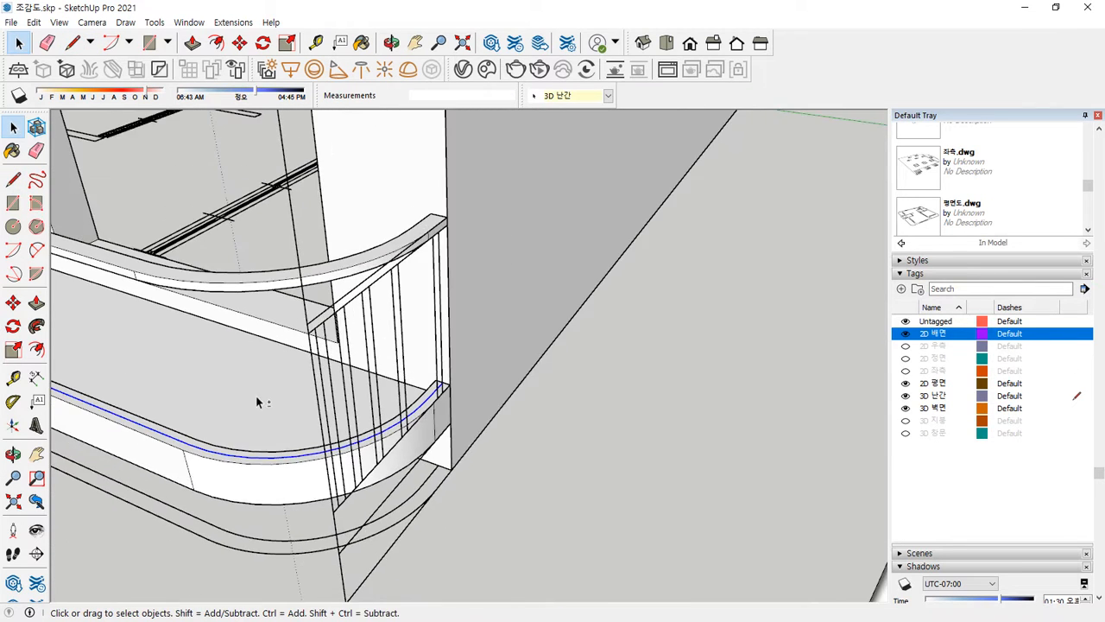
middle_click_drag(256, 400, 498, 446)
left_click(233, 22)
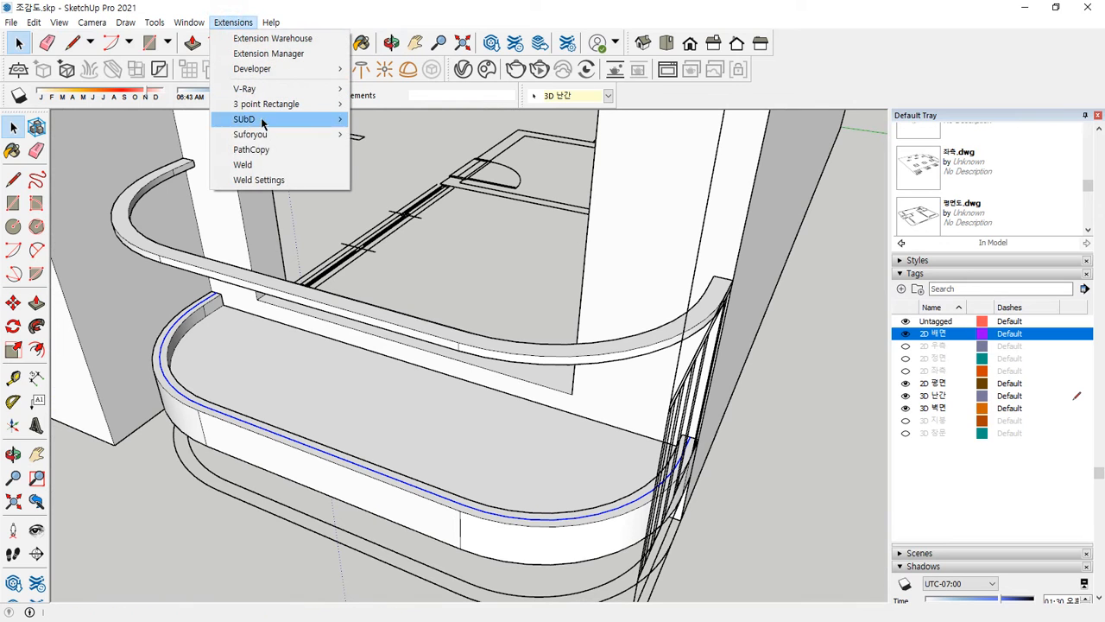
left_click(258, 164)
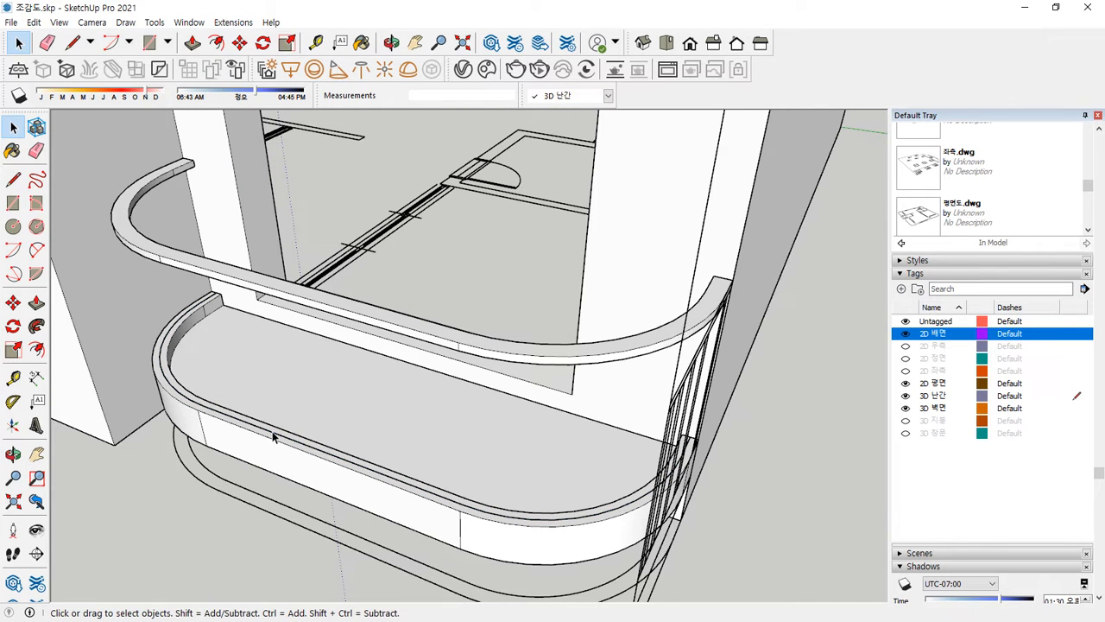
Copy the baluster along the welded centreline with PathCopy at a 300 mm spacing.
scroll(266, 440, "down", 6)
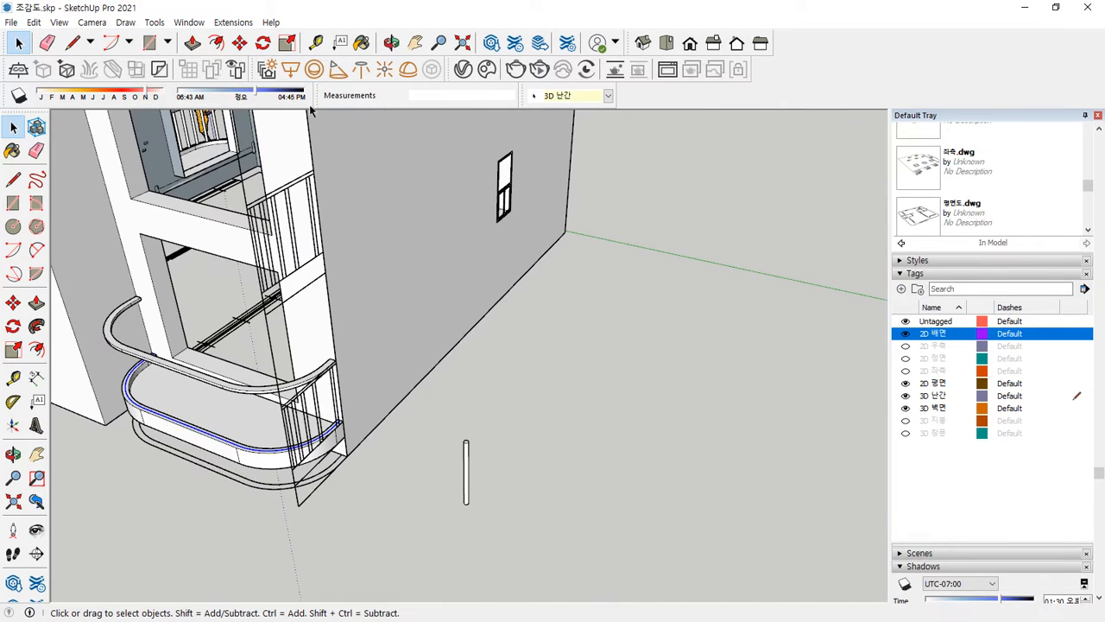
left_click(232, 25)
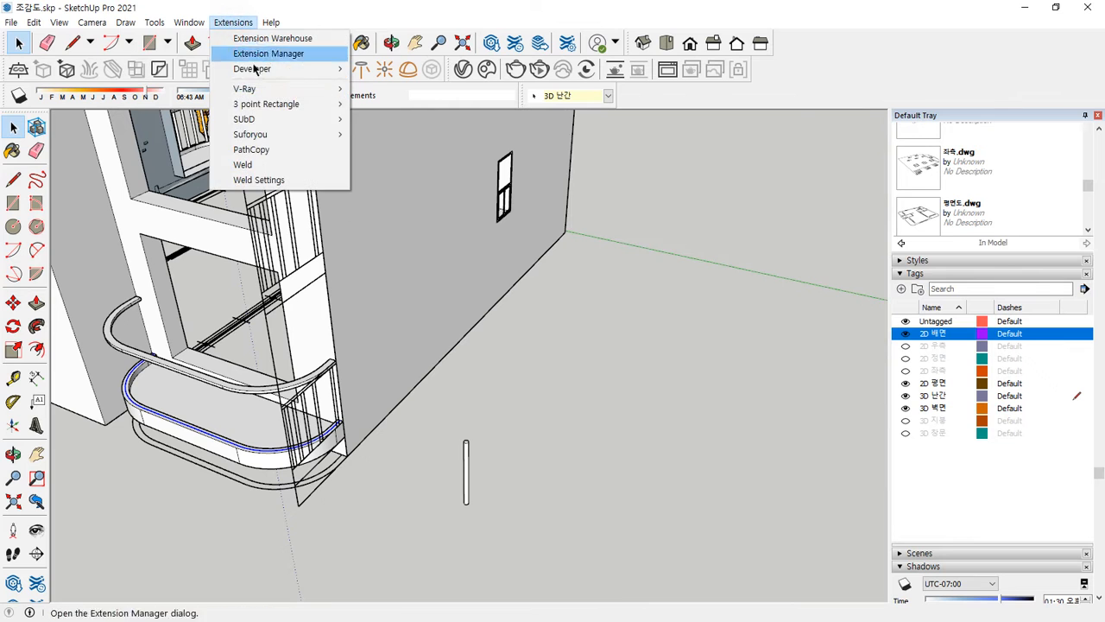
left_click(261, 157)
left_click(466, 468)
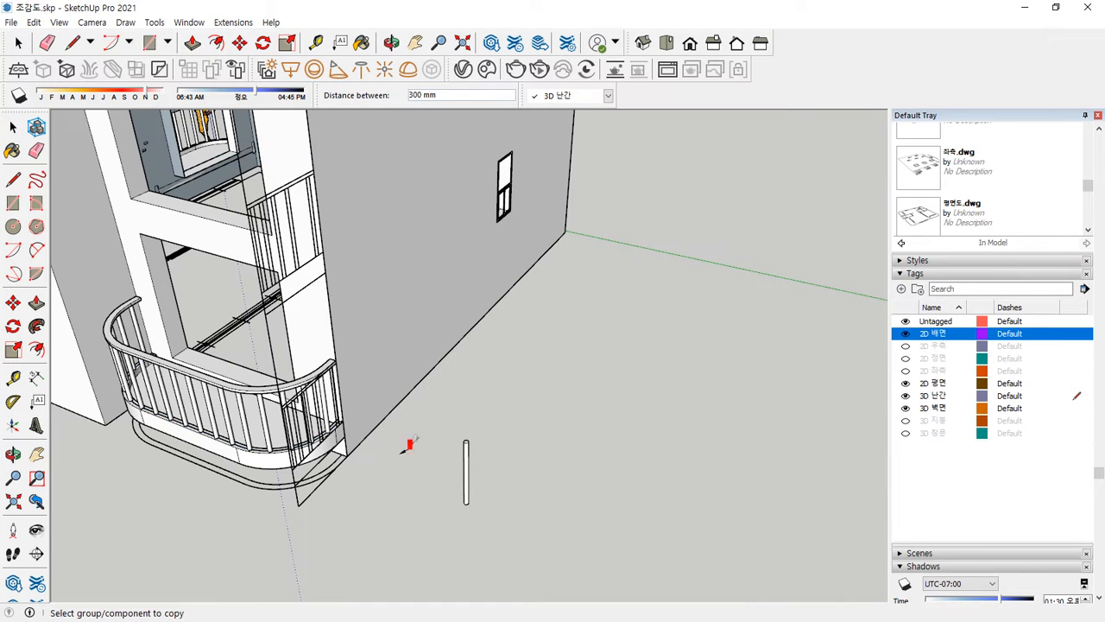
Group the balcony's rim, floor, handrail and balusters together.
key("space")
middle_click_drag(402, 452, 466, 433)
middle_click_drag(380, 435, 555, 361)
left_click_drag(240, 244, 524, 462)
middle_click_drag(524, 461, 385, 422)
right_click(389, 409)
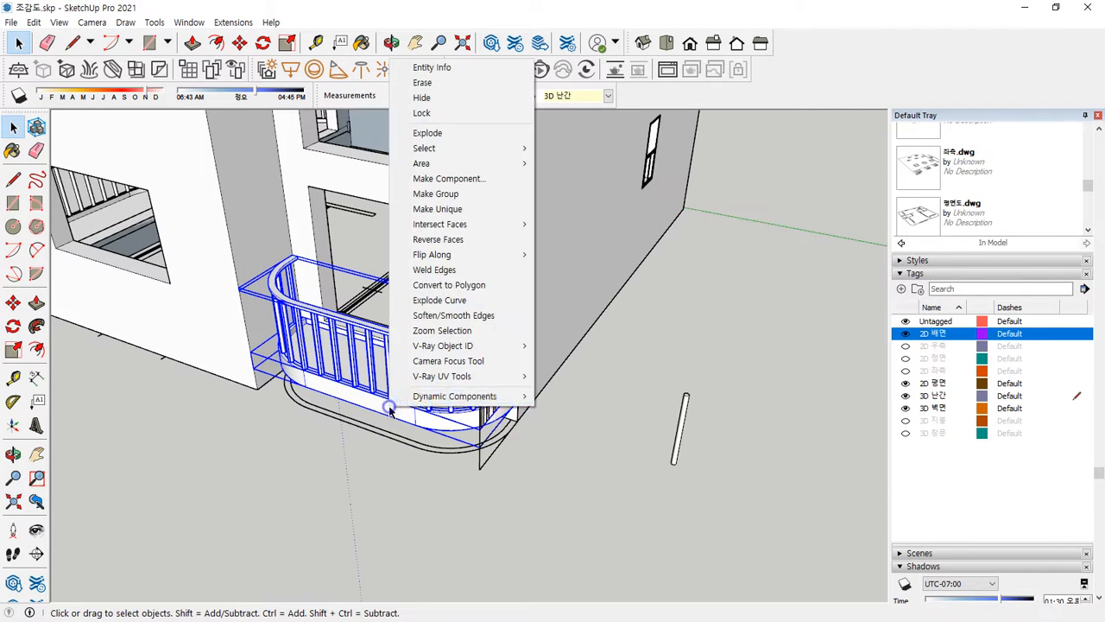
left_click(450, 204)
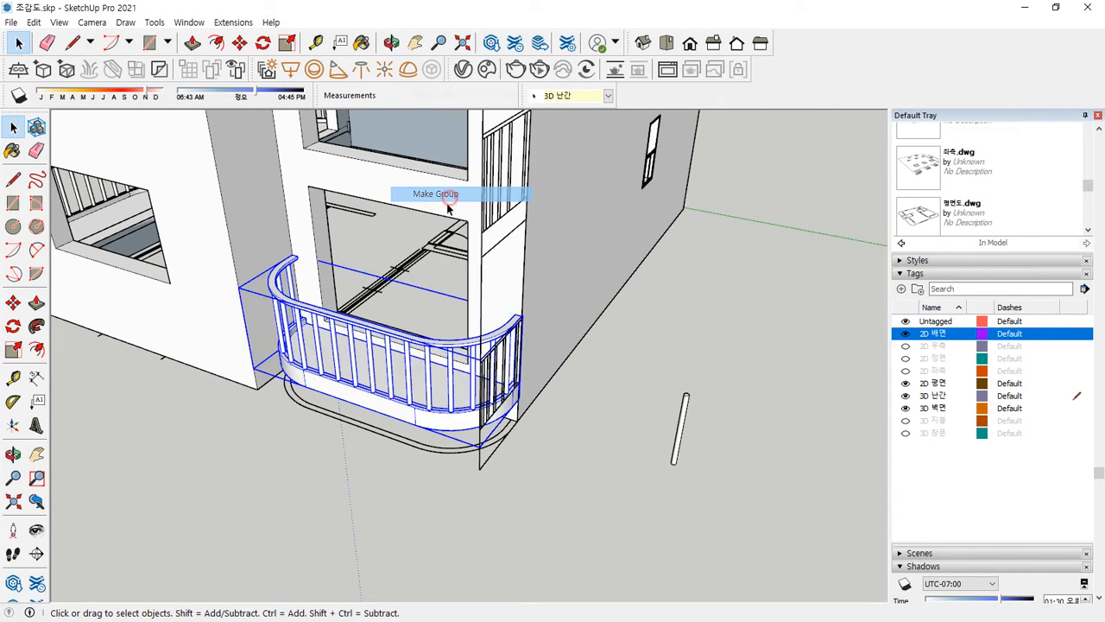
Copy the balcony group straight up to the next floor's drawn balcony and repeat the copy for the floor above.
middle_click_drag(449, 204, 440, 371)
scroll(442, 377, "up", 4)
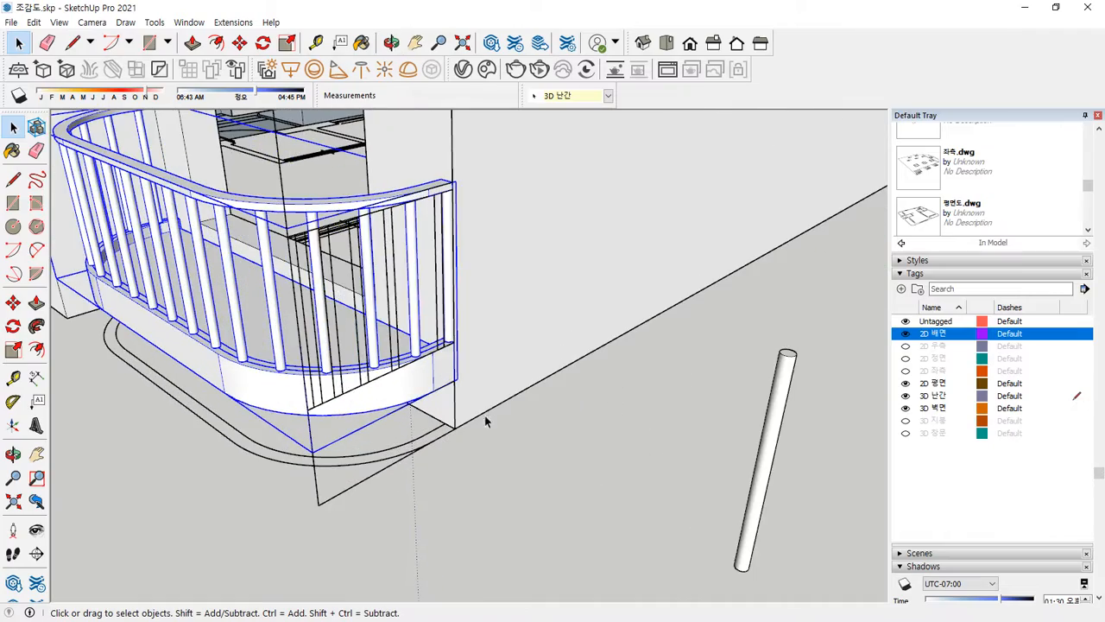
scroll(485, 421, "up", 1)
key("m")
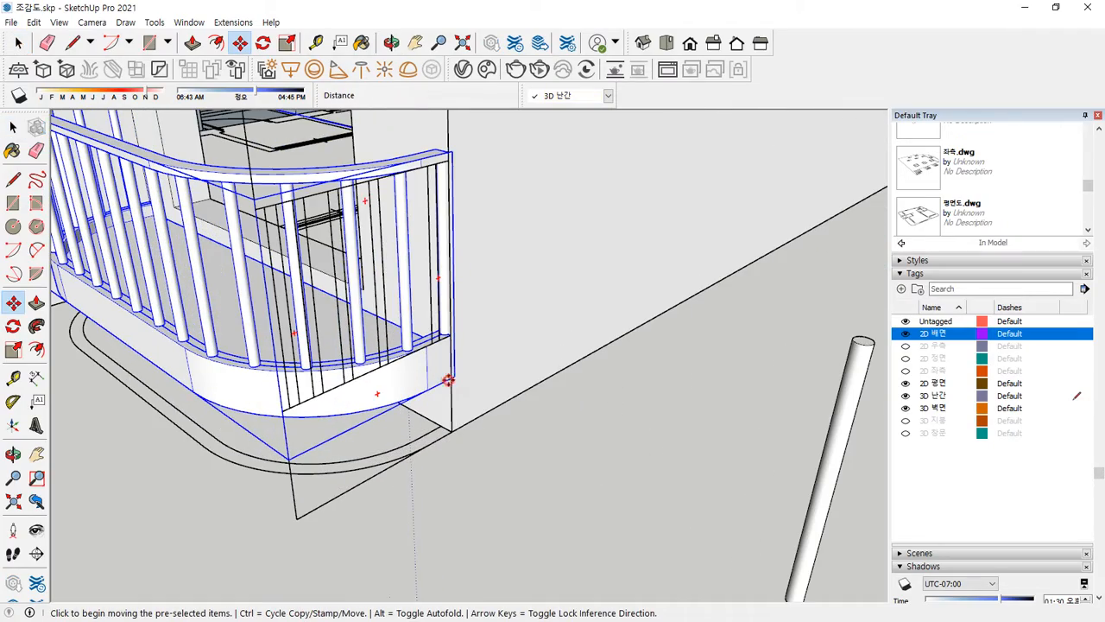
left_click(449, 380)
key("ctrl")
scroll(450, 337, "down", 5)
middle_click_drag(450, 352, 445, 588, "shift")
scroll(436, 370, "up", 3)
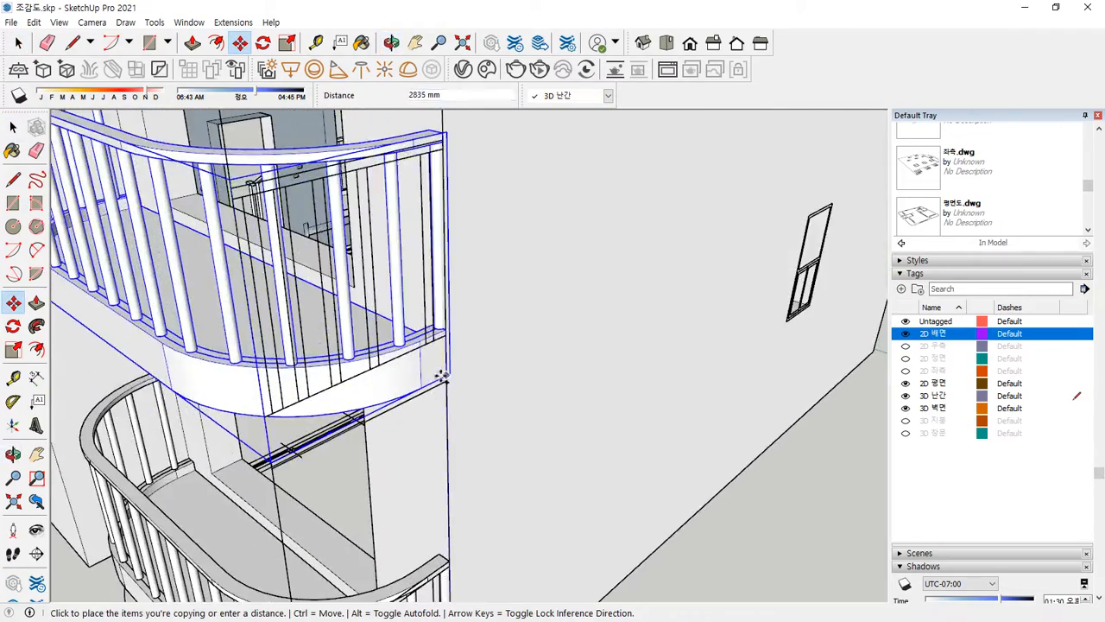
left_click(444, 380)
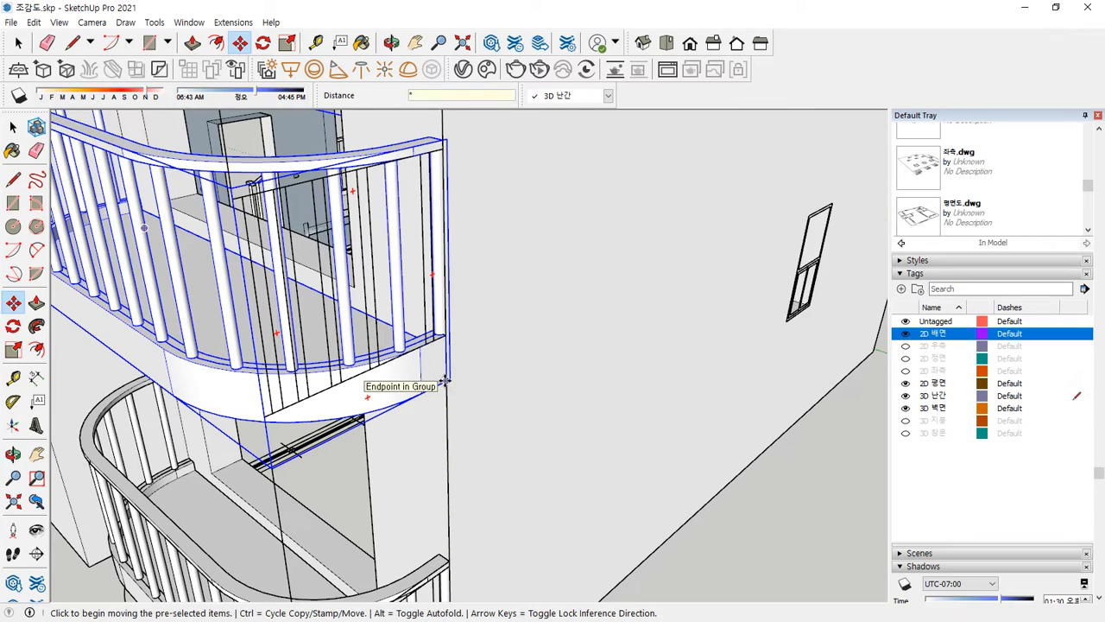
key("Return")
scroll(490, 376, "down", 4)
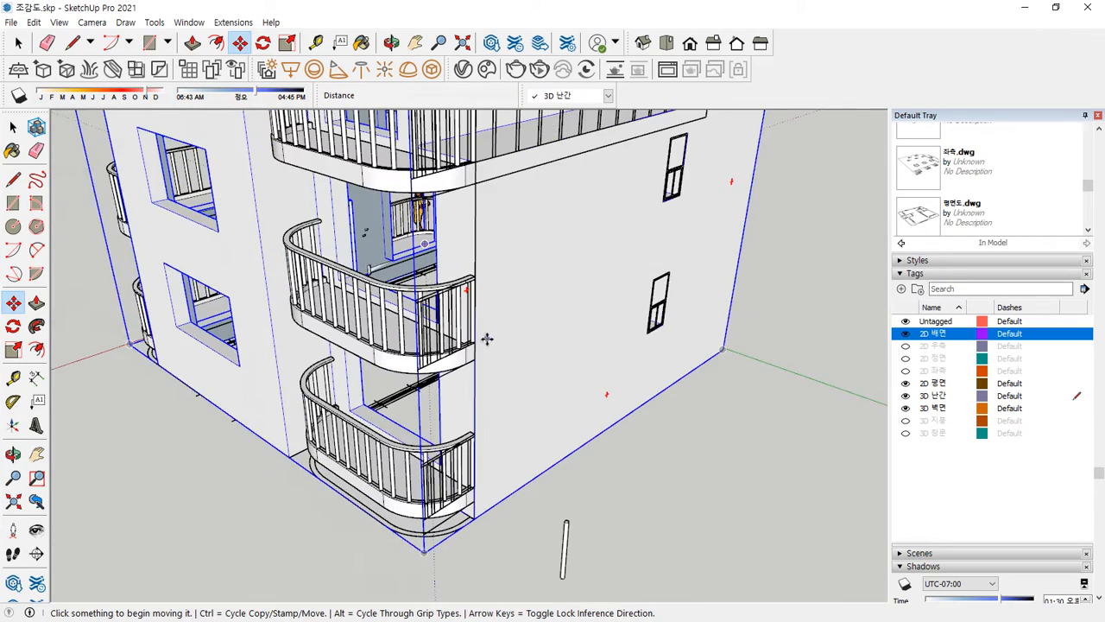
Check the stacked balconies against the rear elevation drawing and hide the 2D 배면 tag.
key("space")
middle_click_drag(477, 209, 462, 303, "shift")
scroll(452, 243, "up", 3)
middle_click_drag(482, 514, 458, 192, "shift")
middle_click_drag(444, 263, 457, 468, "shift")
scroll(457, 468, "down", 2)
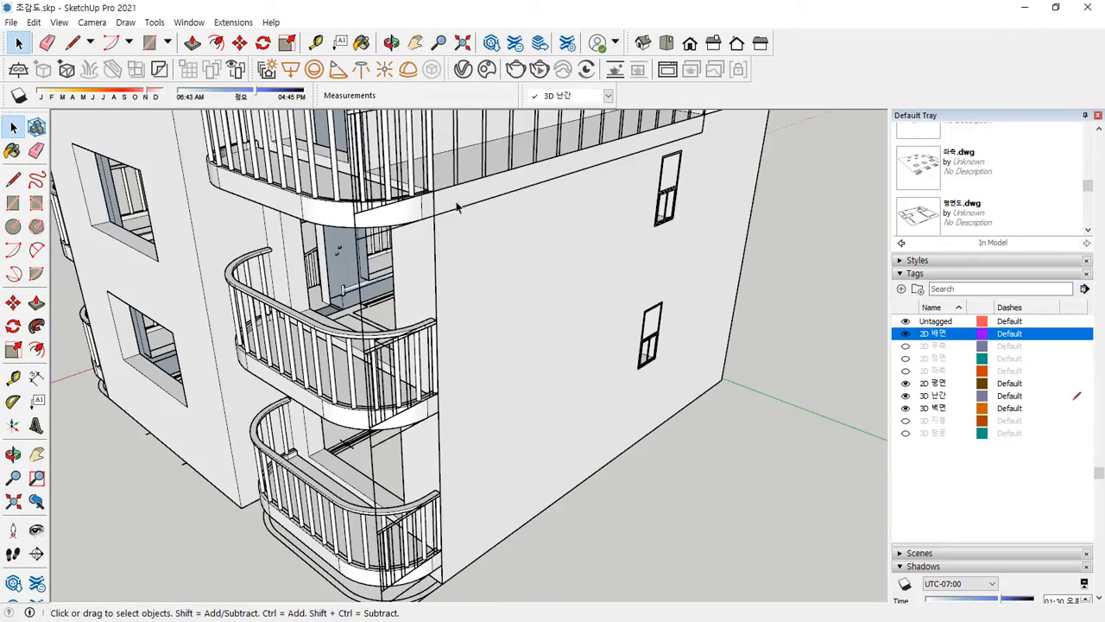
middle_click_drag(371, 190, 369, 291, "shift")
middle_click_drag(485, 358, 438, 153, "shift")
middle_click_drag(407, 495, 423, 393, "shift")
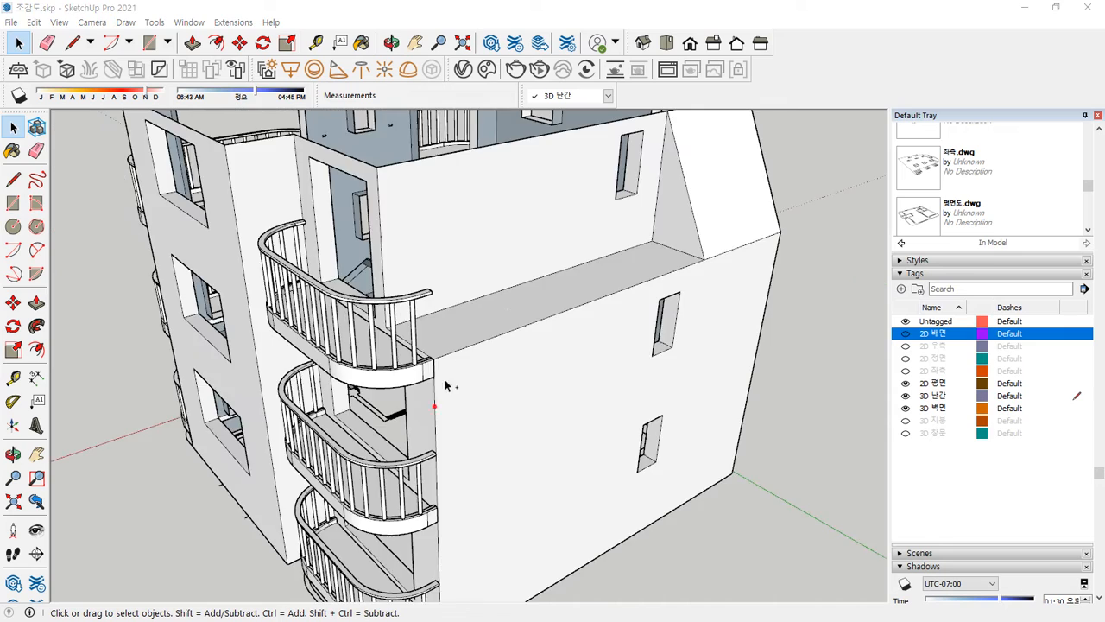
Examine how the top balcony's railing end meets the open ledge beside it.
middle_click_drag(435, 407, 420, 311)
scroll(420, 311, "up", 1)
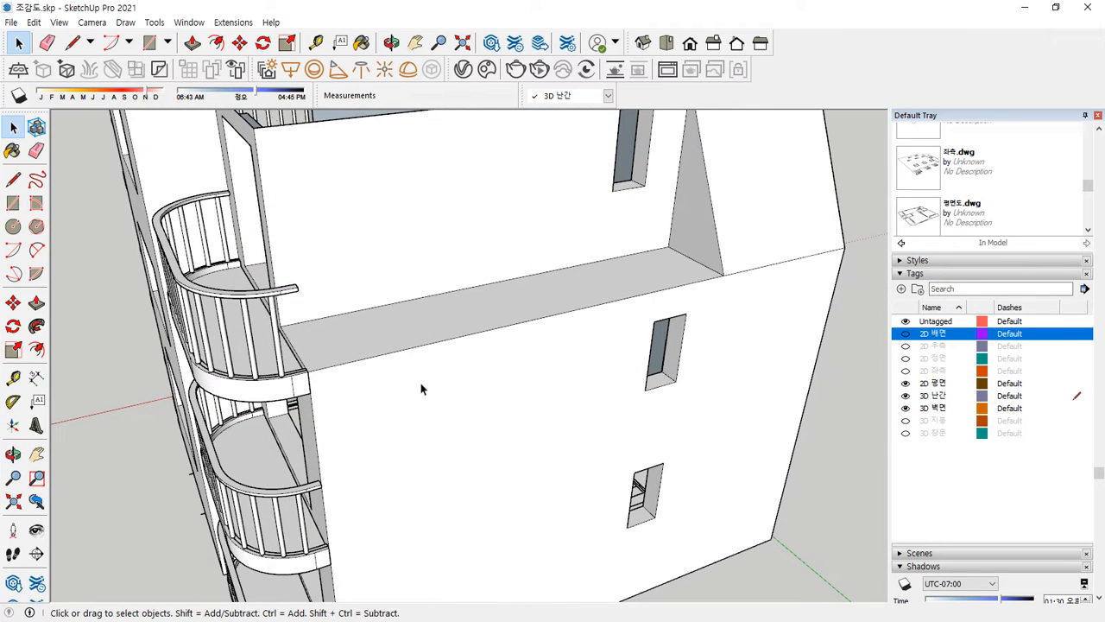
middle_click_drag(732, 271, 518, 299)
scroll(518, 293, "up", 2)
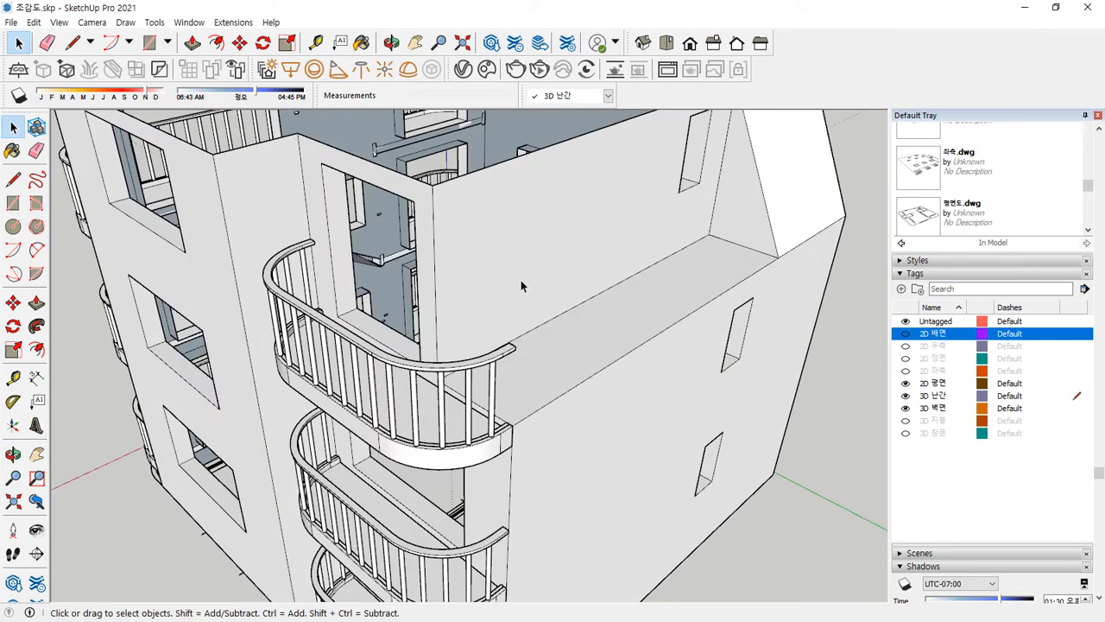
scroll(535, 350, "up", 3)
scroll(499, 403, "up", 3)
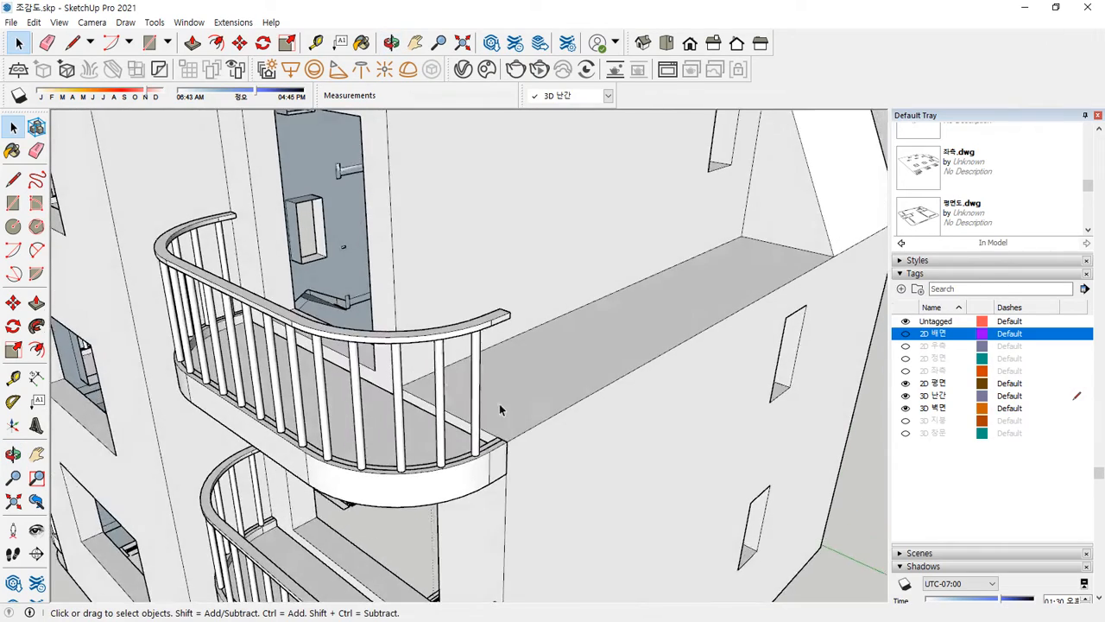
scroll(461, 442, "up", 2)
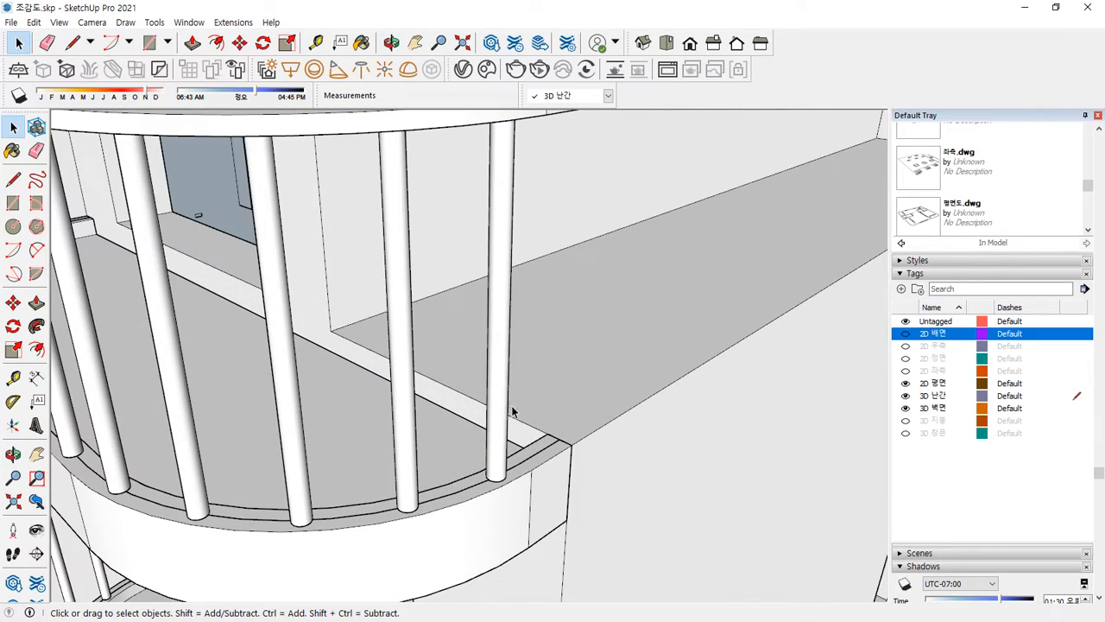
Open the 3D 벽면 wall group for editing at the ledge beside the top balcony.
scroll(513, 411, "down", 3)
middle_click_drag(501, 427, 452, 372)
left_click(553, 307)
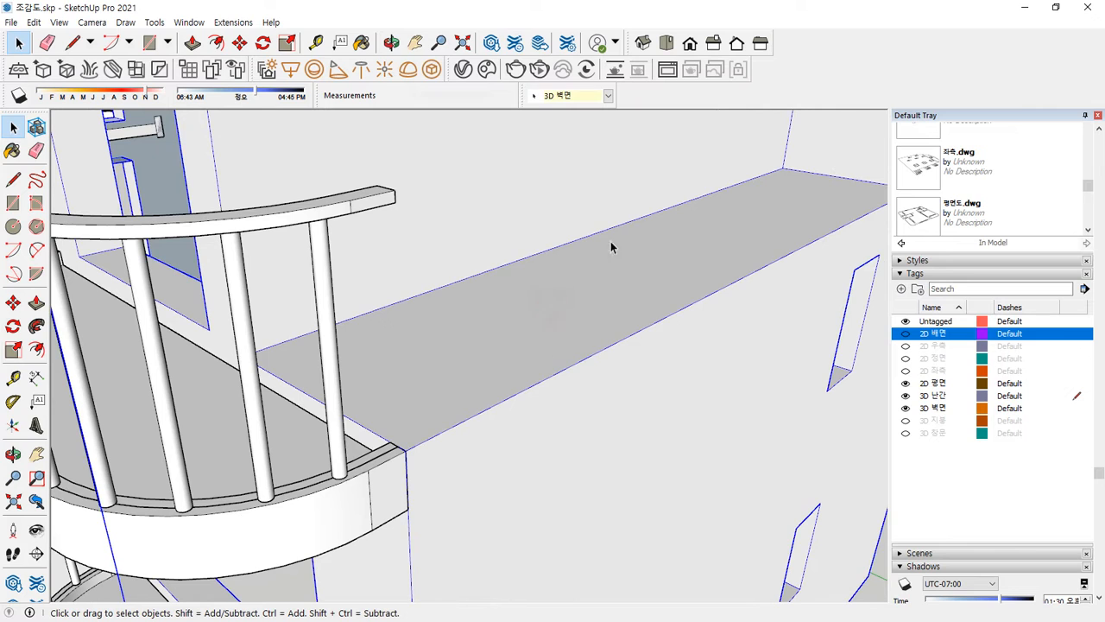
right_click(597, 277)
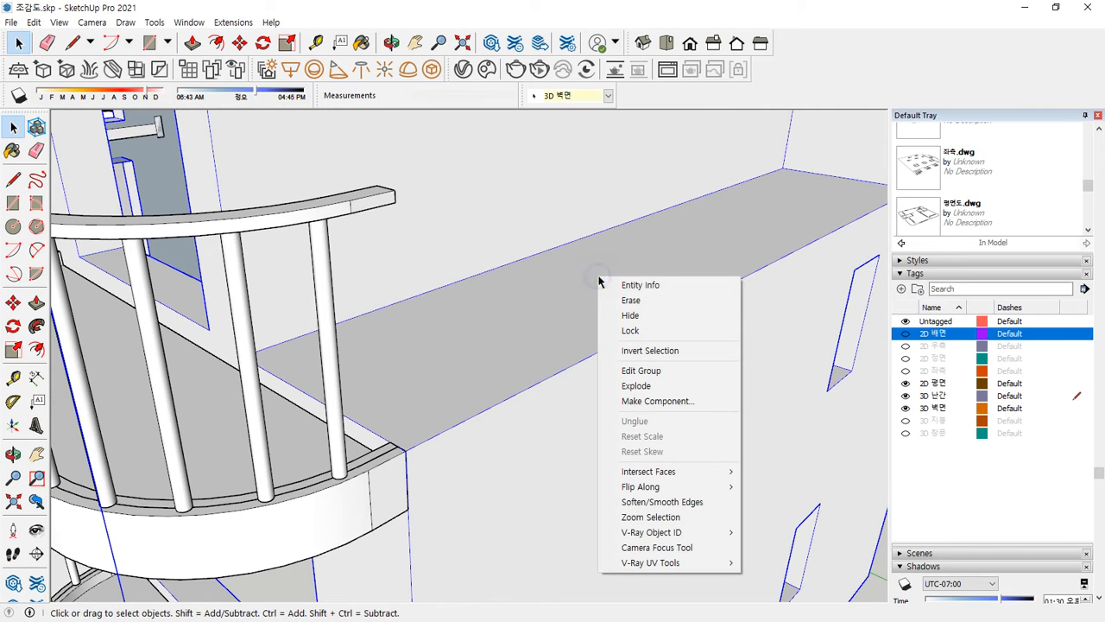
left_click(640, 370)
Offset the ledge's long outer edge and far end edge 100 mm inward.
middle_click_drag(660, 279, 570, 299)
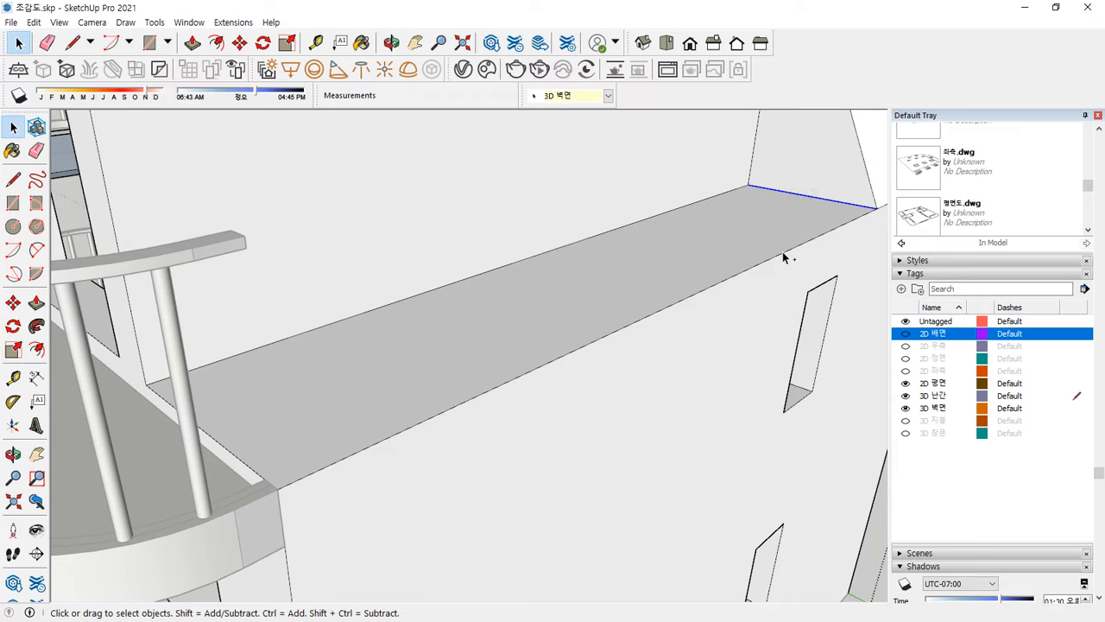
left_click(807, 242)
key("e")
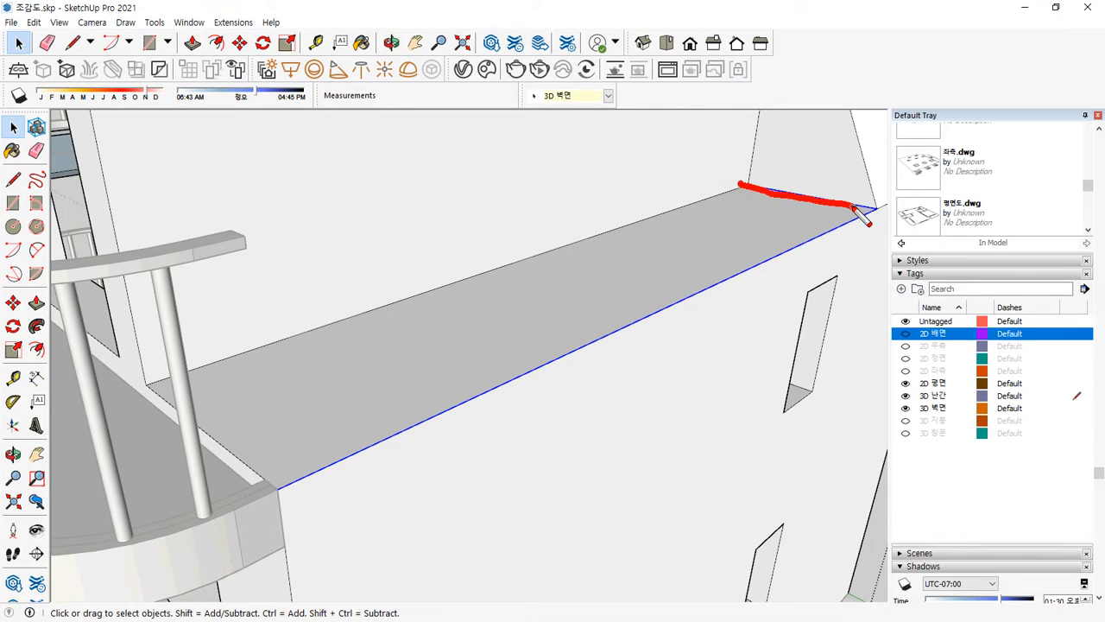
key("f")
left_click(306, 478)
left_click(266, 481)
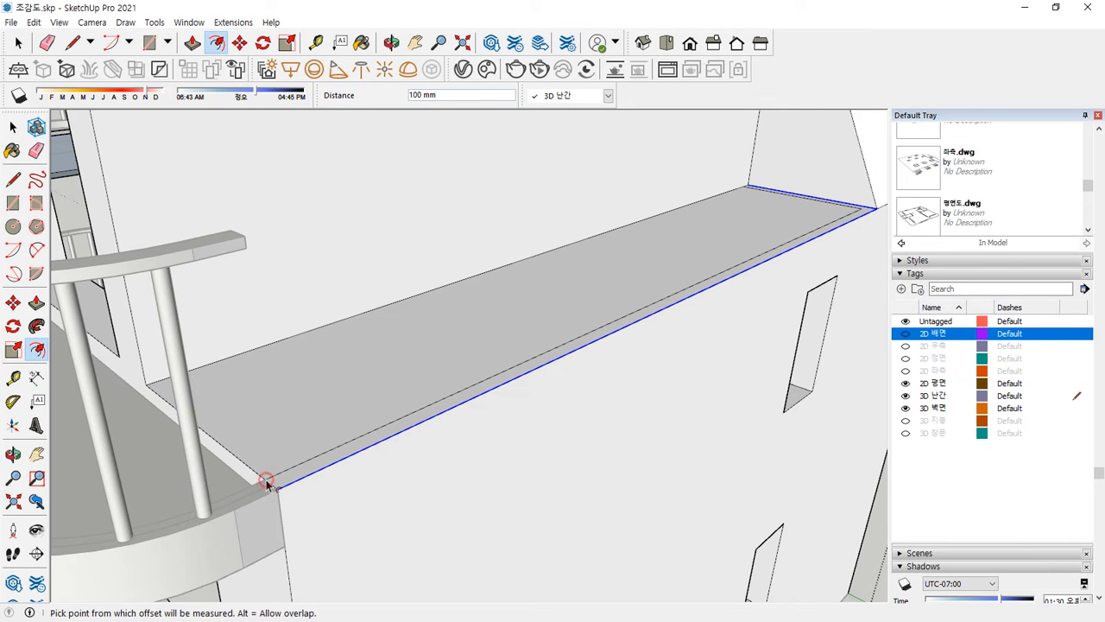
Lower the ledge's inner face by 100 mm, leaving a raised rim along its outer and far edges.
middle_click_drag(556, 341, 643, 324)
key("space")
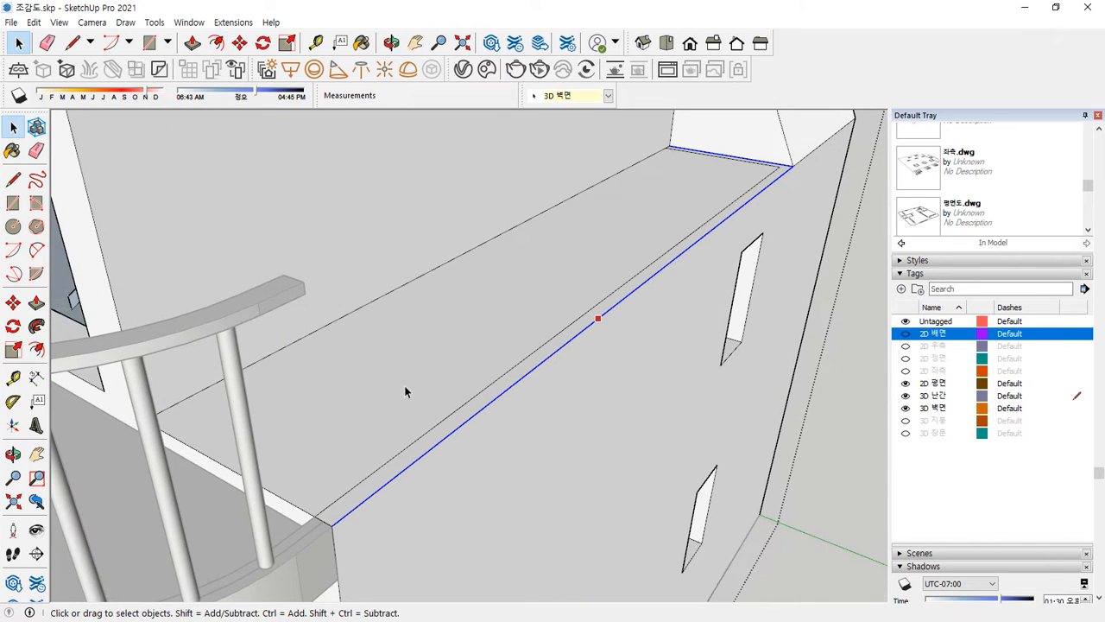
left_click(318, 430)
key("p")
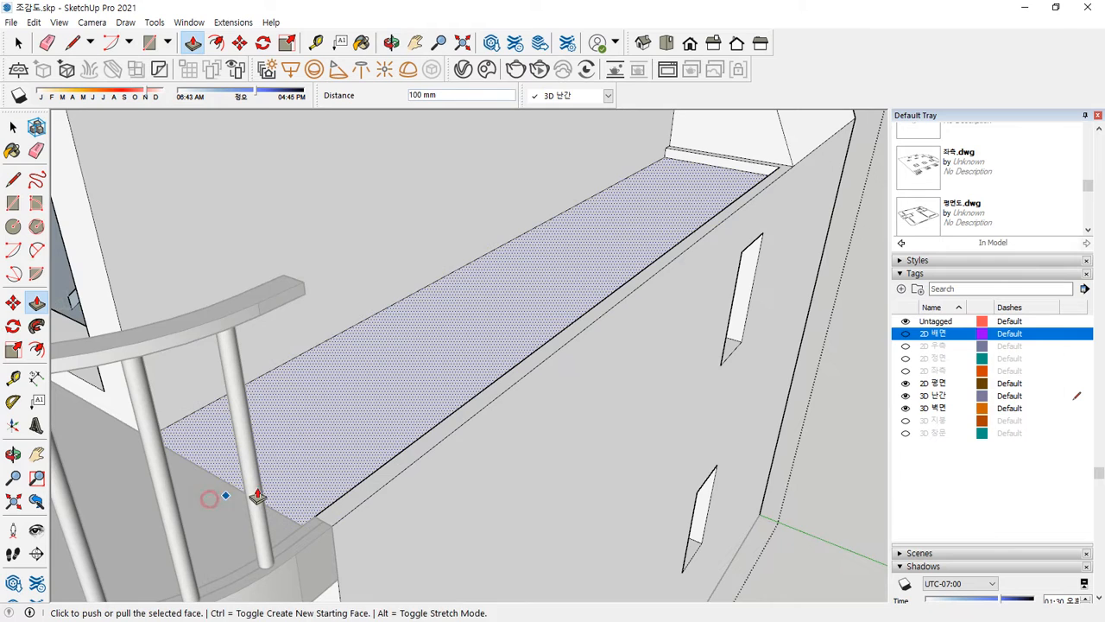
middle_click_drag(257, 495, 187, 466)
key("space")
left_click(179, 593)
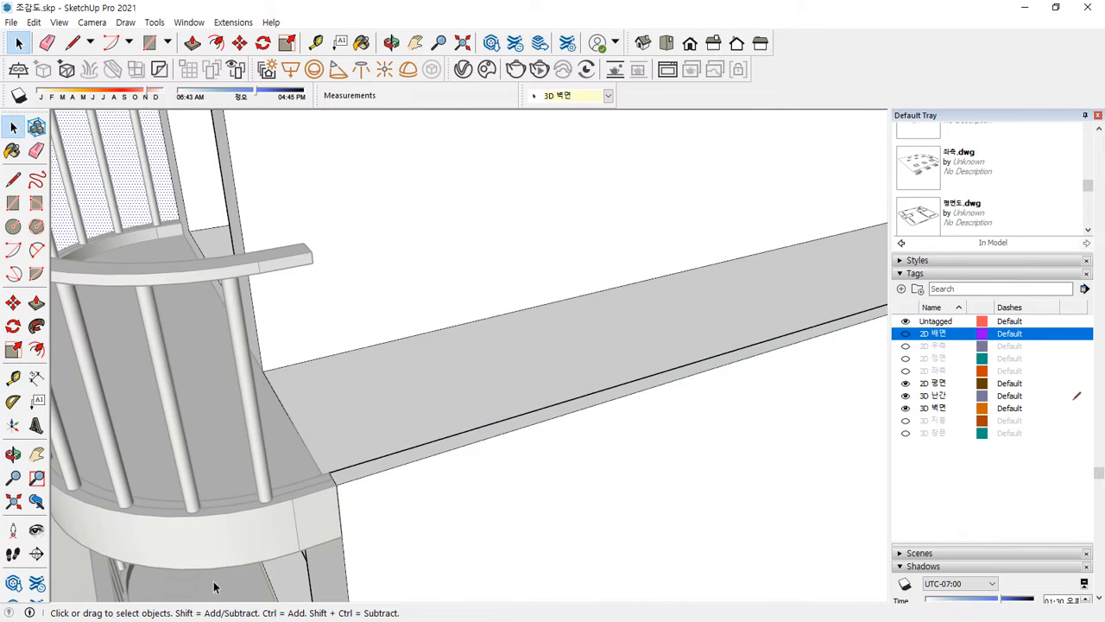
Copy the top face of the ledge's raised rim and close the wall group.
scroll(259, 524, "down", 4)
middle_click_drag(316, 458, 120, 462)
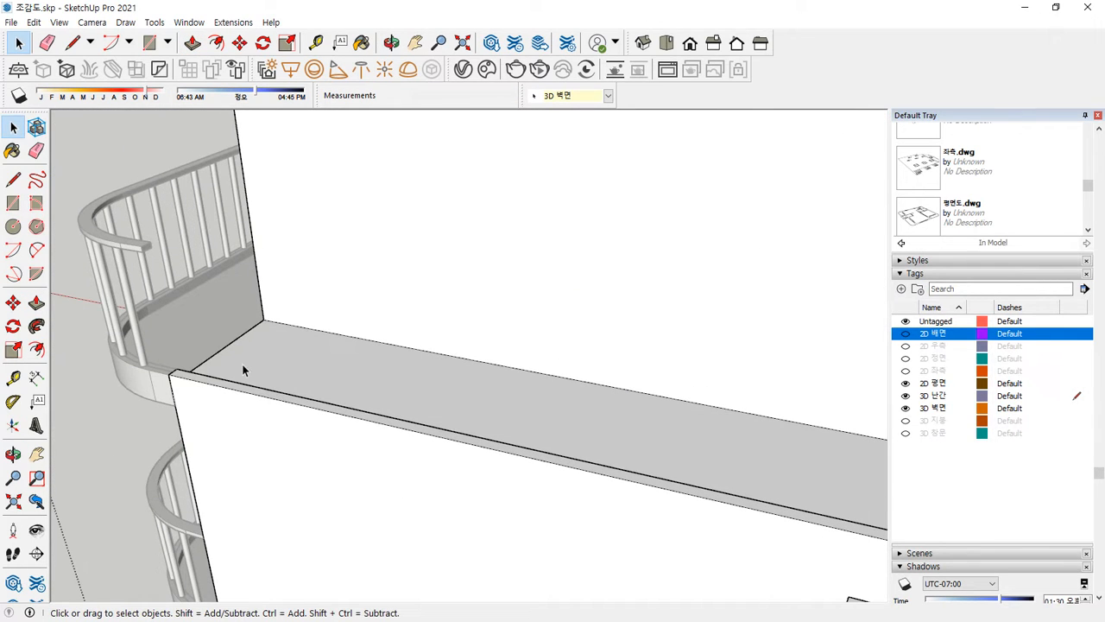
scroll(229, 383, "up", 3)
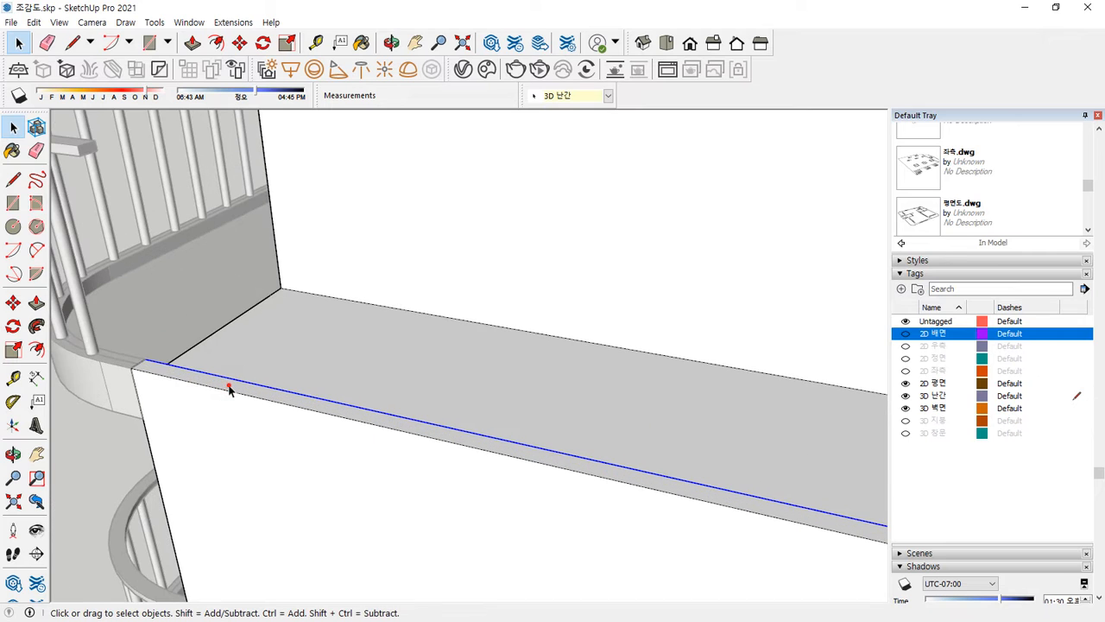
left_click(256, 394)
scroll(257, 395, "down", 2)
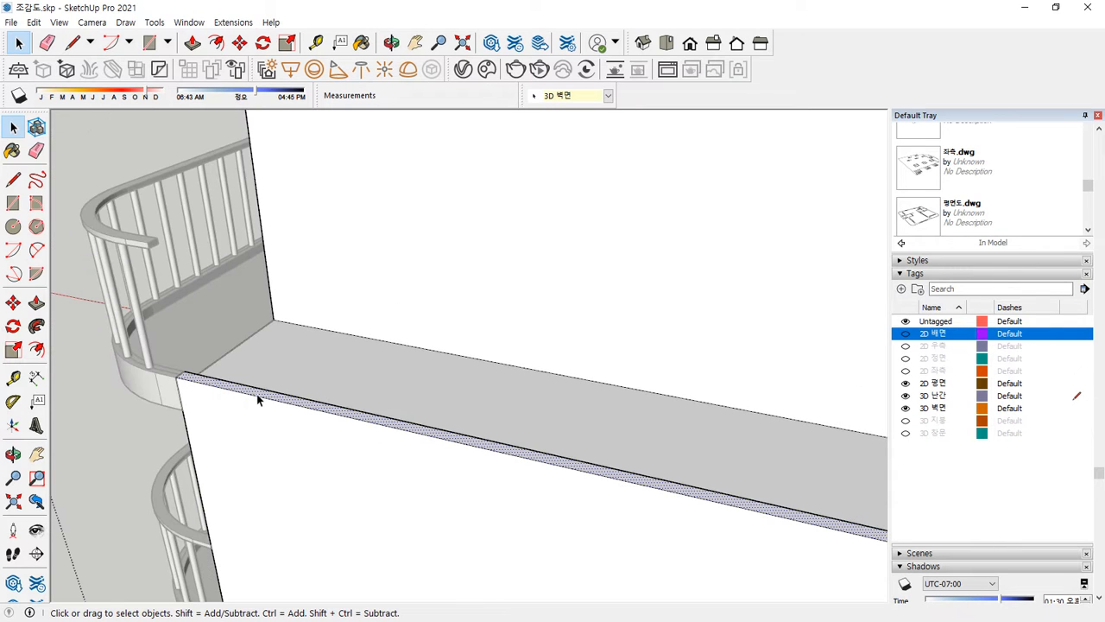
left_click(95, 428)
scroll(95, 436, "down", 6)
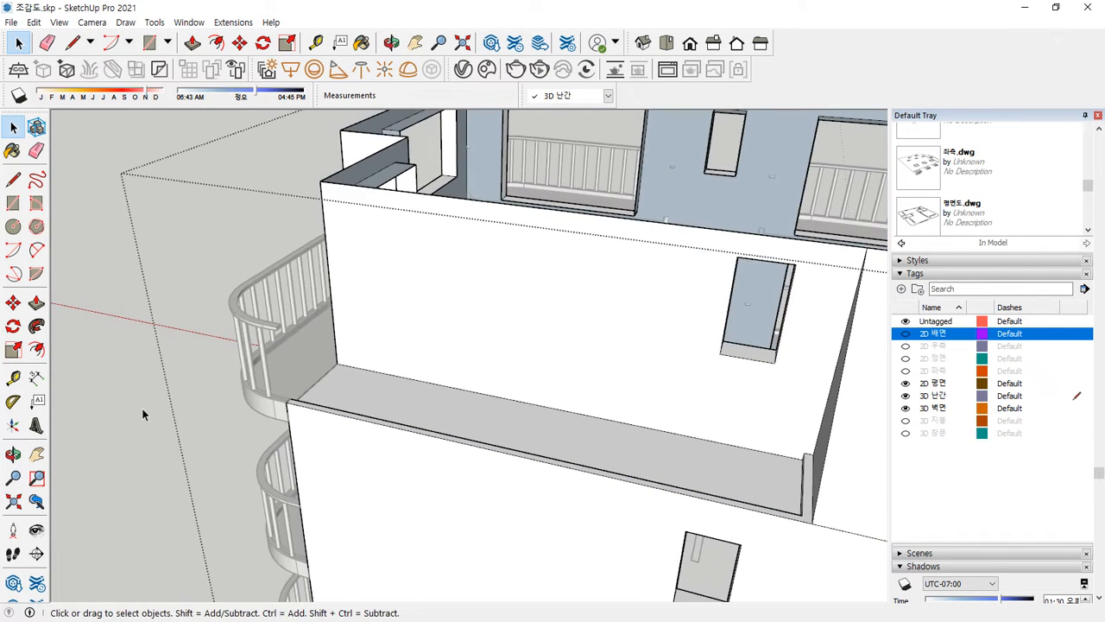
middle_click_drag(170, 413, 656, 294)
scroll(692, 274, "up", 4)
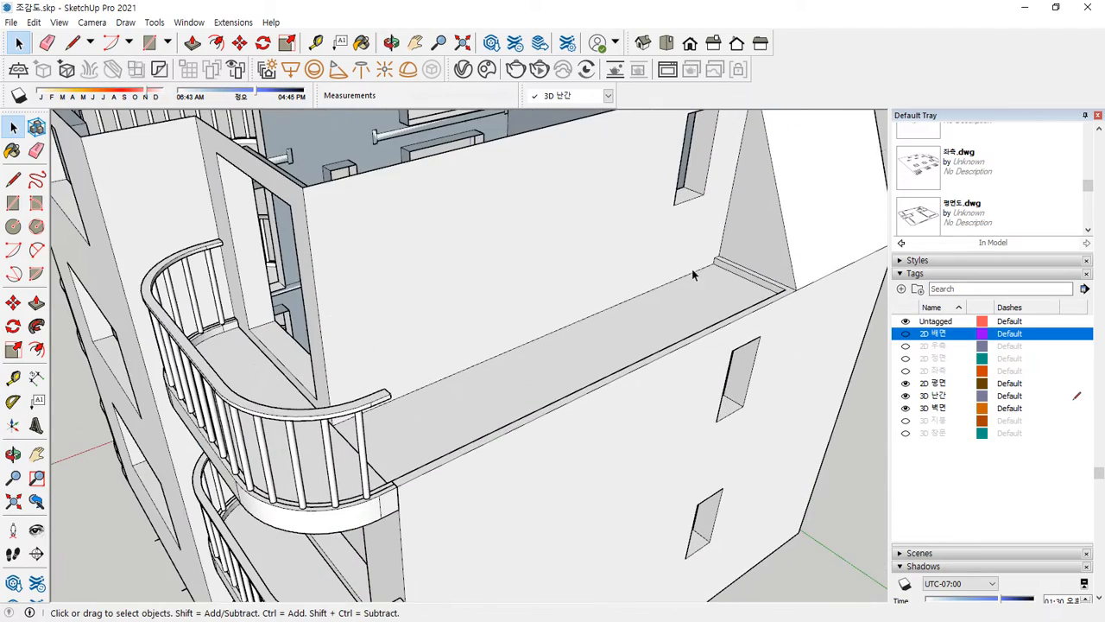
scroll(724, 262, "up", 3)
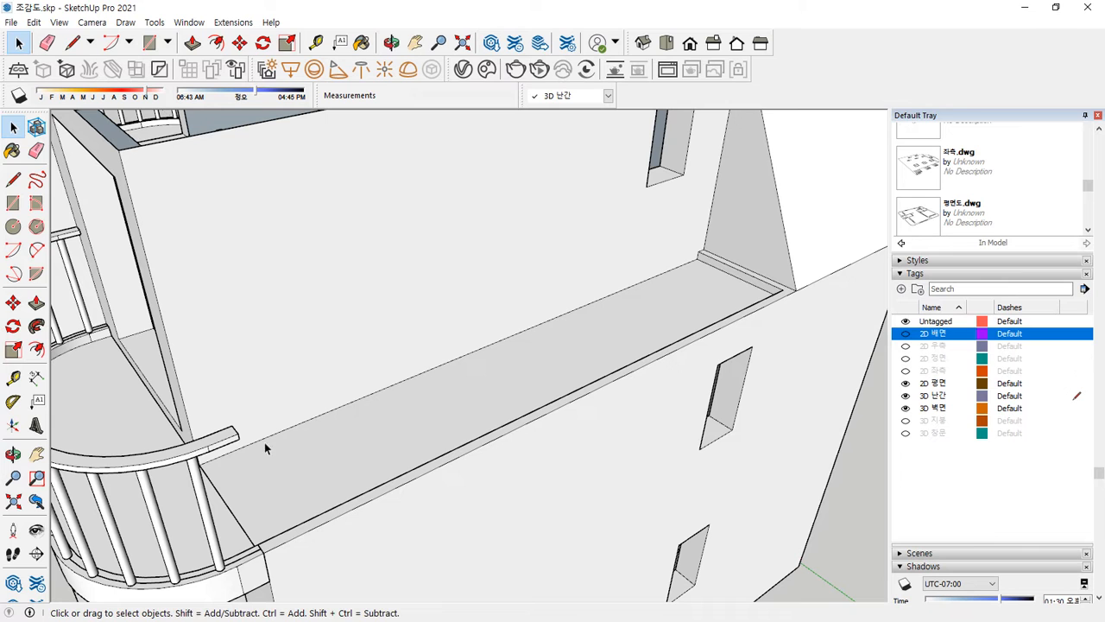
key("ctrl+v")
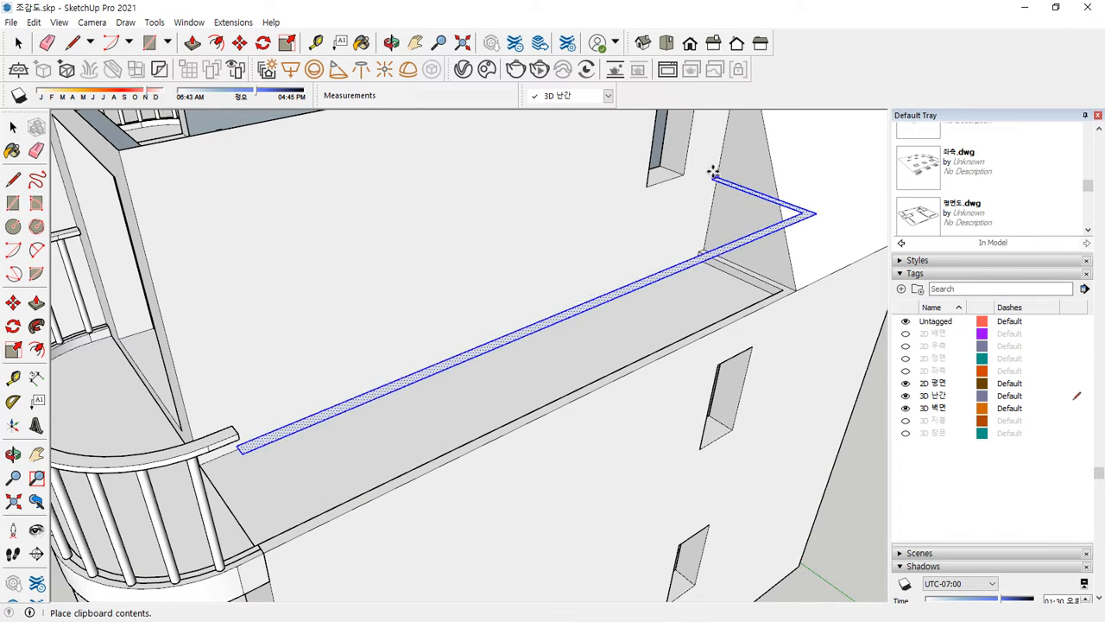
left_click(772, 155)
key("m")
scroll(259, 448, "up", 4)
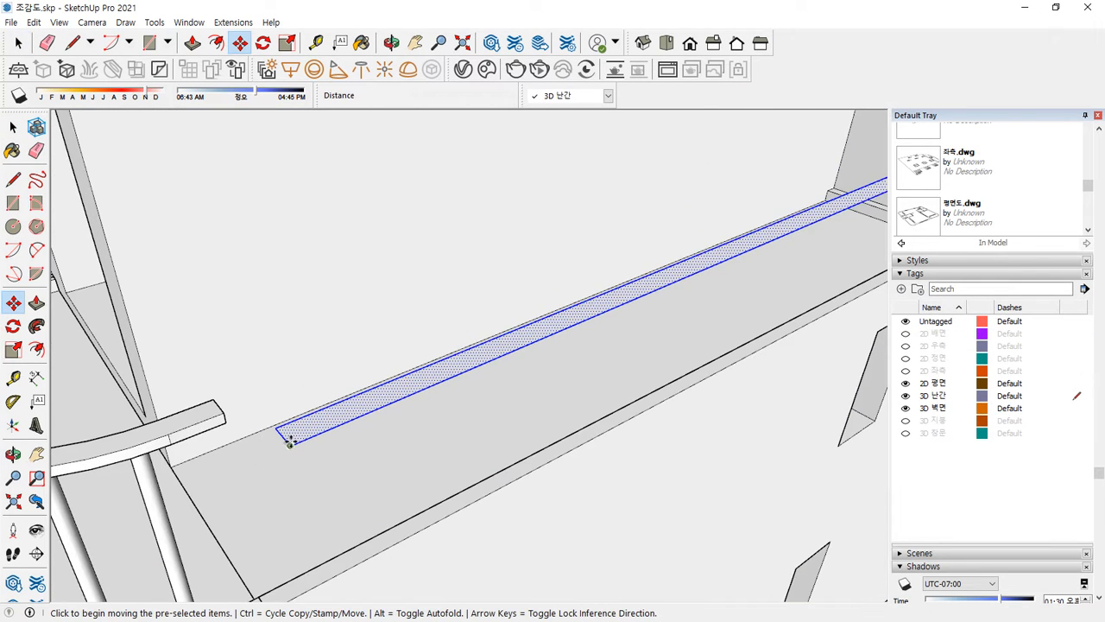
left_click(290, 441)
middle_click_drag(222, 420, 333, 316)
key("space")
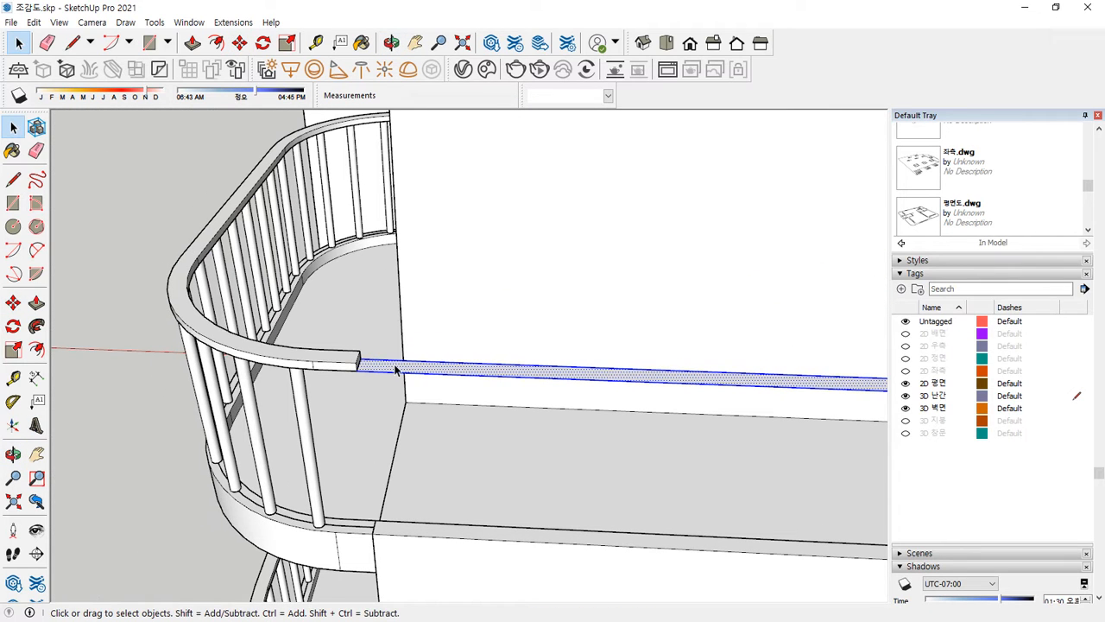
key("Delete")
Open the handrail nested inside the top balcony's railing group for editing.
left_click(329, 355)
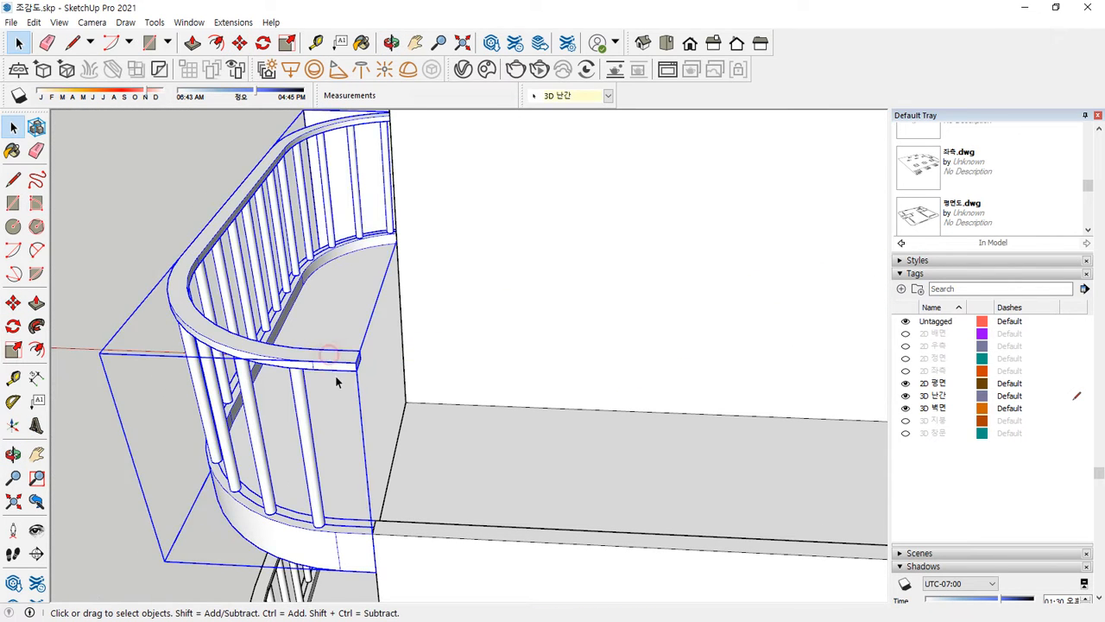
double_click(330, 365)
left_click(335, 368)
double_click(335, 367)
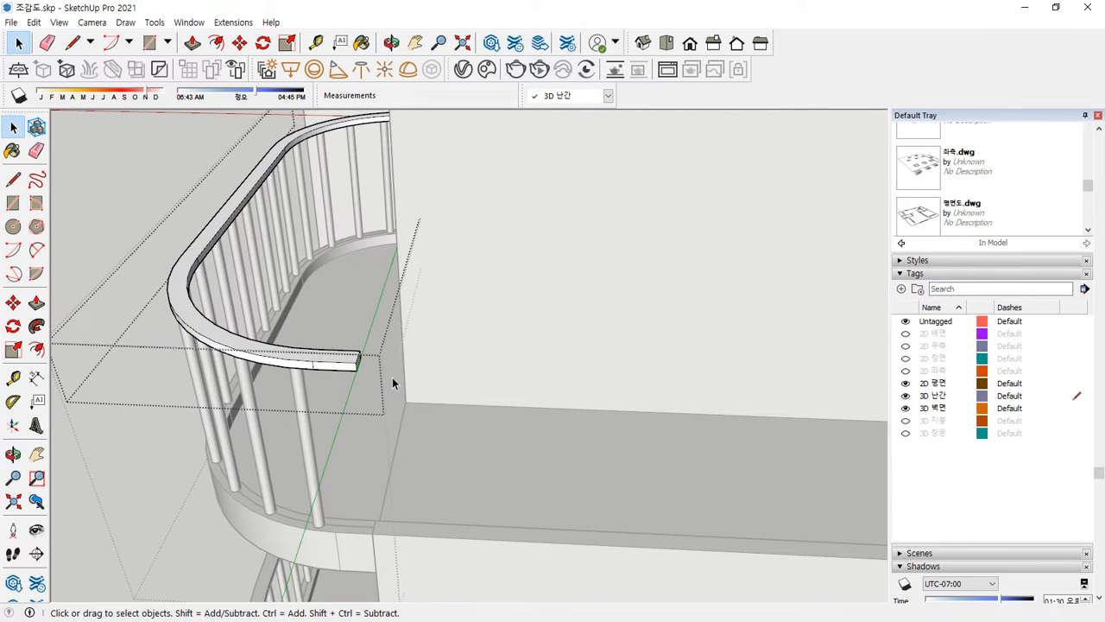
Paste the copied L-shaped rim face into the handrail group and move its end corner onto the handrail's lower end corner.
key("ctrl+v")
left_click(794, 388)
middle_click_drag(794, 387, 74, 462)
key("m")
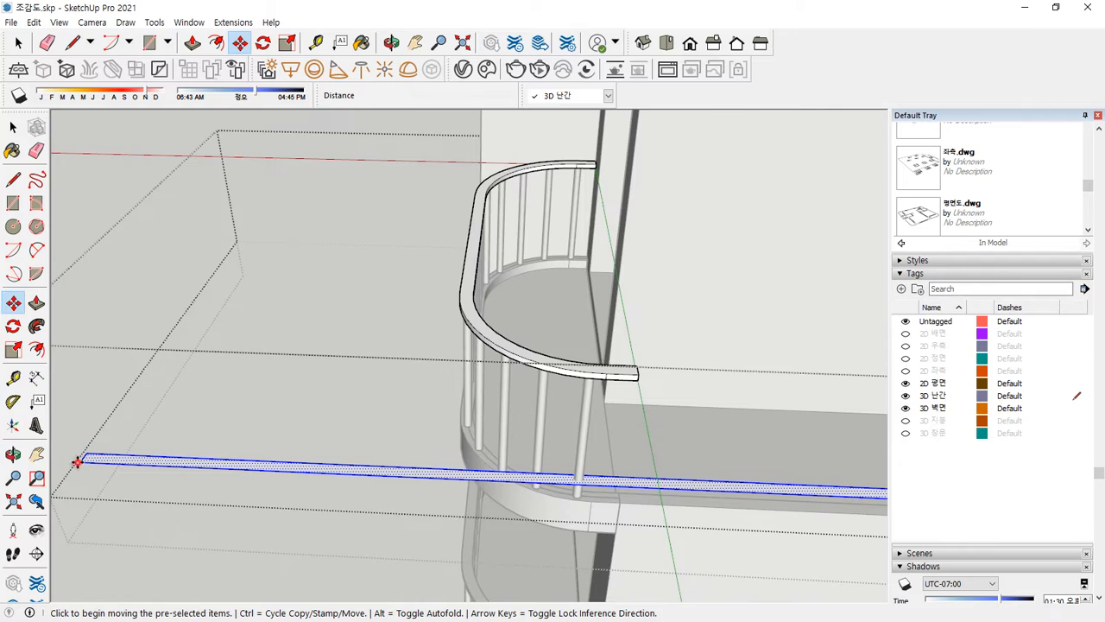
left_click(77, 462)
scroll(644, 418, "up", 2)
middle_click_drag(644, 418, 250, 391)
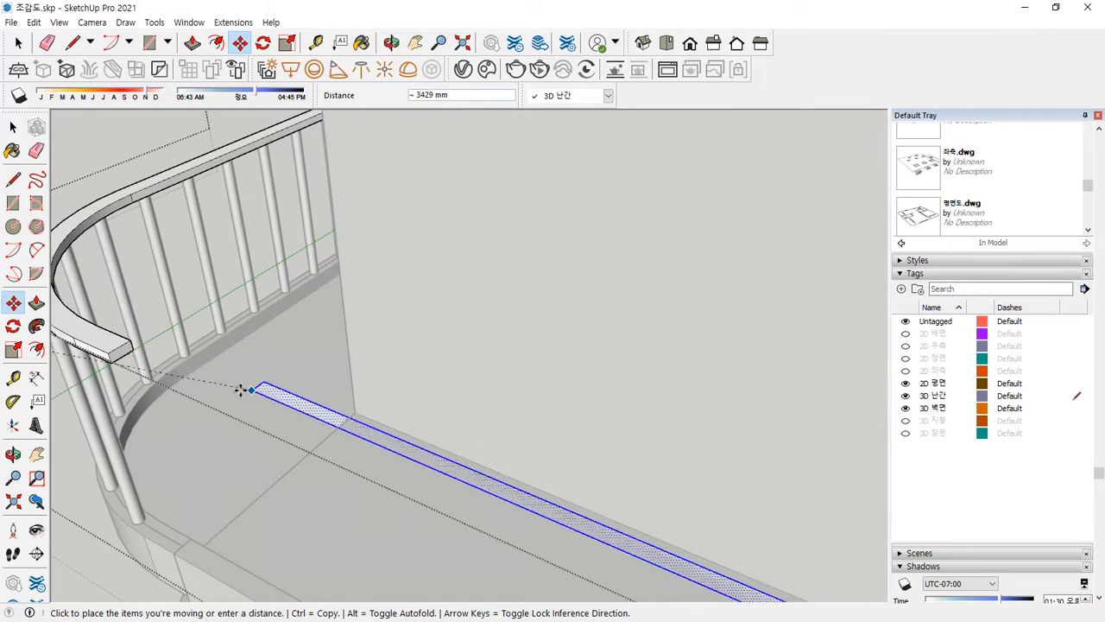
left_click(112, 361)
Extrude the pasted strip about 42 mm upward, flush with the top of the handrail.
scroll(113, 355, "up", 4)
key("p")
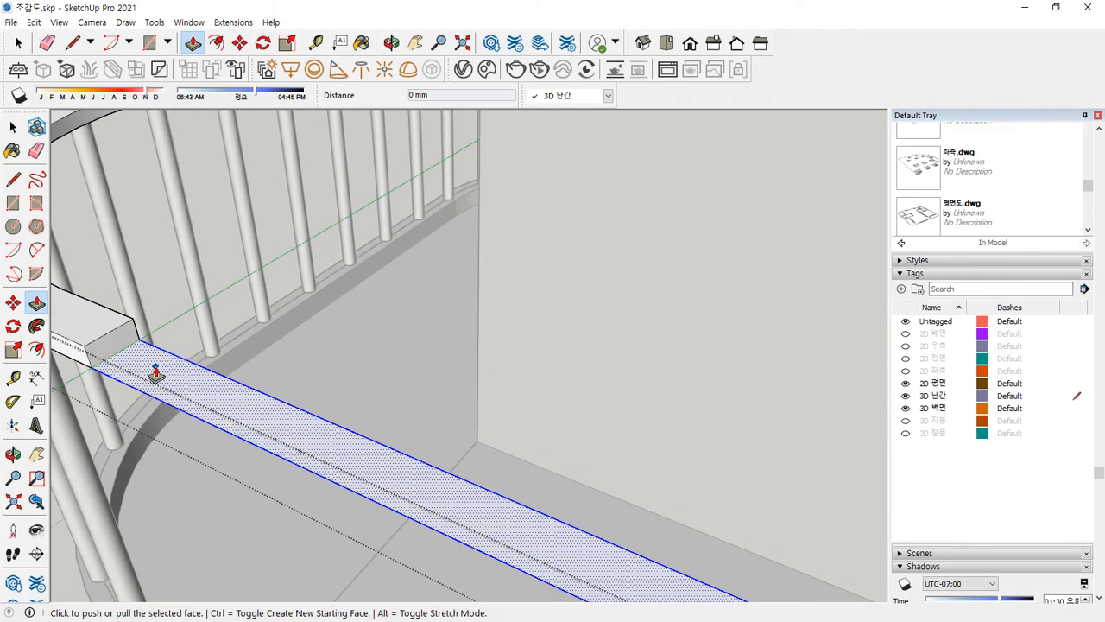
left_click(107, 337)
left_click(121, 350)
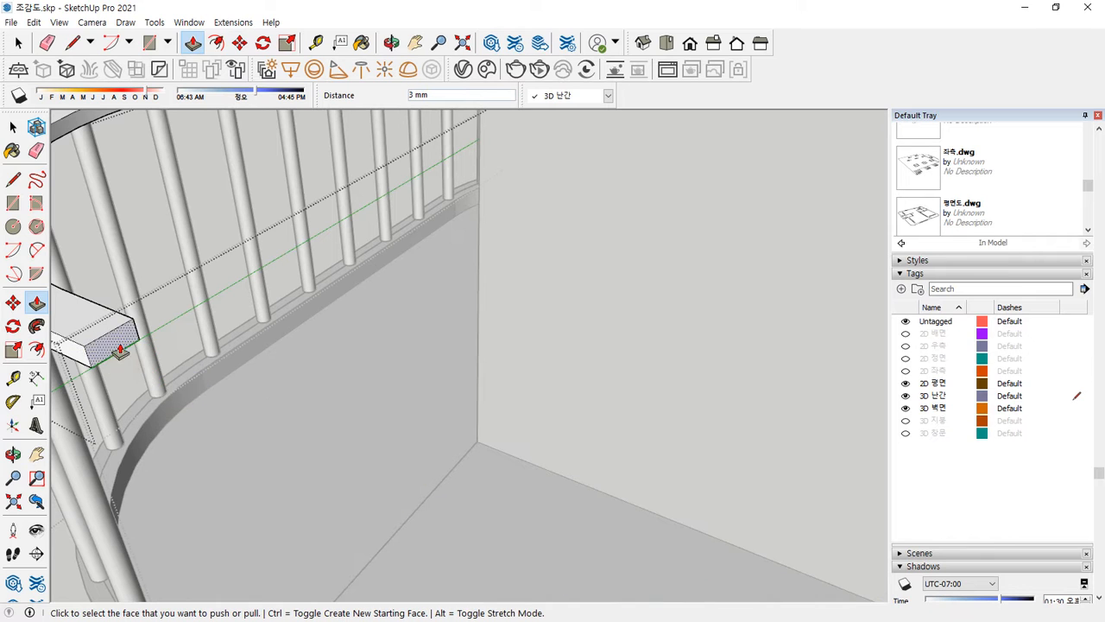
key("ctrl+z")
left_click(115, 353)
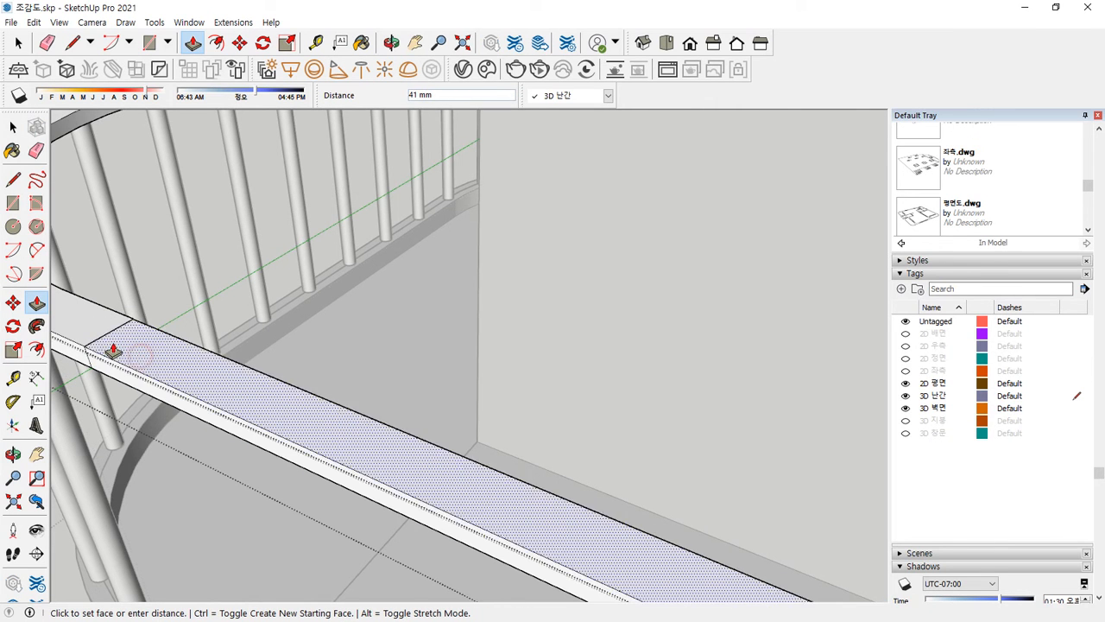
left_click(67, 348)
Erase the seam between the handrail and its new extension, and close the handrail group.
middle_click_drag(109, 409, 240, 419)
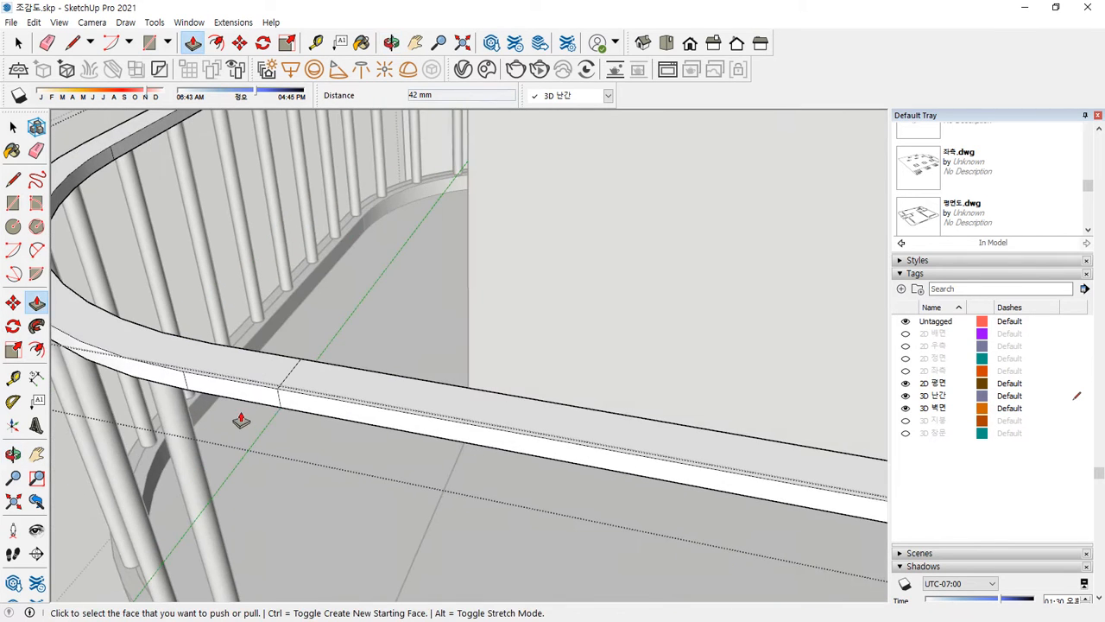
scroll(259, 399, "up", 2)
key("e")
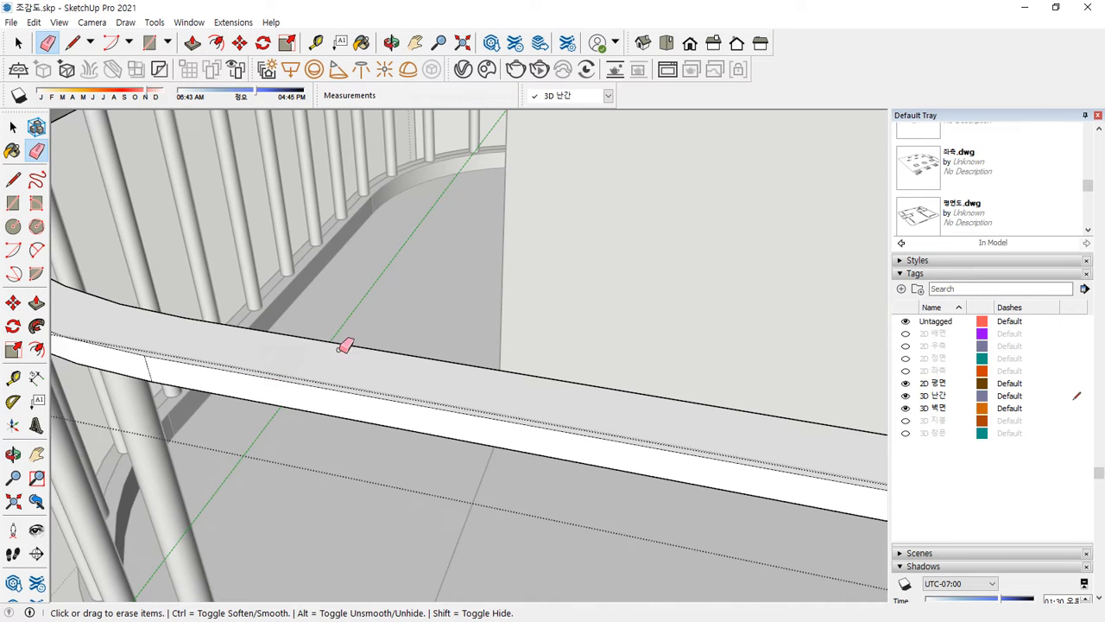
mouse_move(344, 346)
middle_mouse_down()
mouse_move(198, 351)
mouse_move(340, 365)
mouse_move(172, 449)
middle_mouse_up()
key("space")
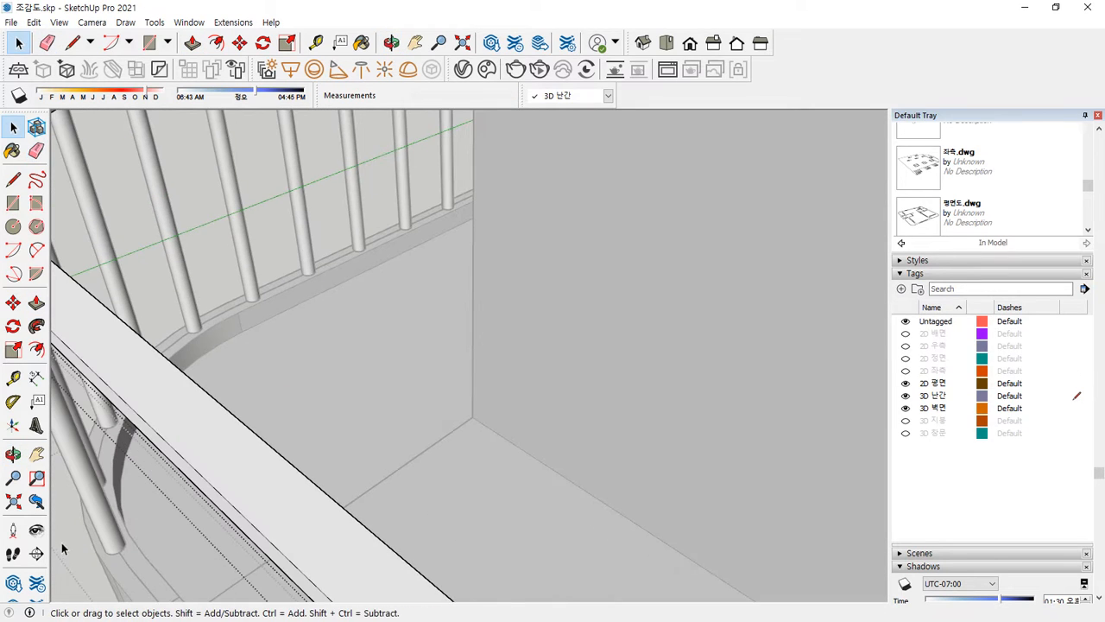
scroll(62, 550, "down", 3)
middle_click_drag(63, 549, 114, 489)
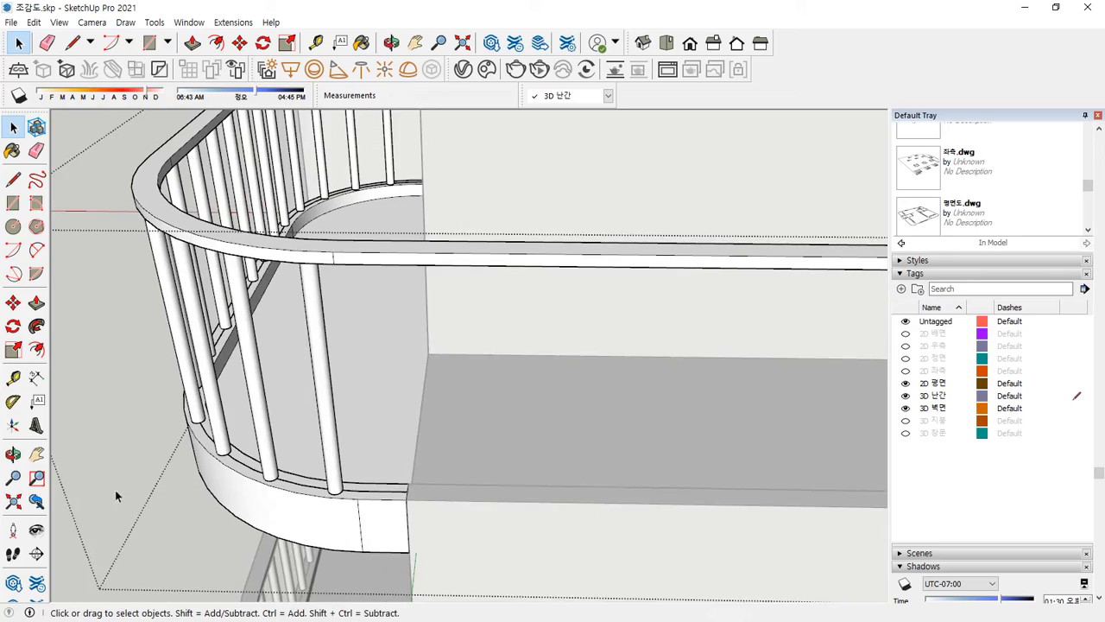
Compare the extended handrail's far corner with the right elevation drawing by showing the 2D 우측 tag, and hide the tag again.
middle_click_drag(62, 537, 450, 496)
scroll(743, 489, "up", 5)
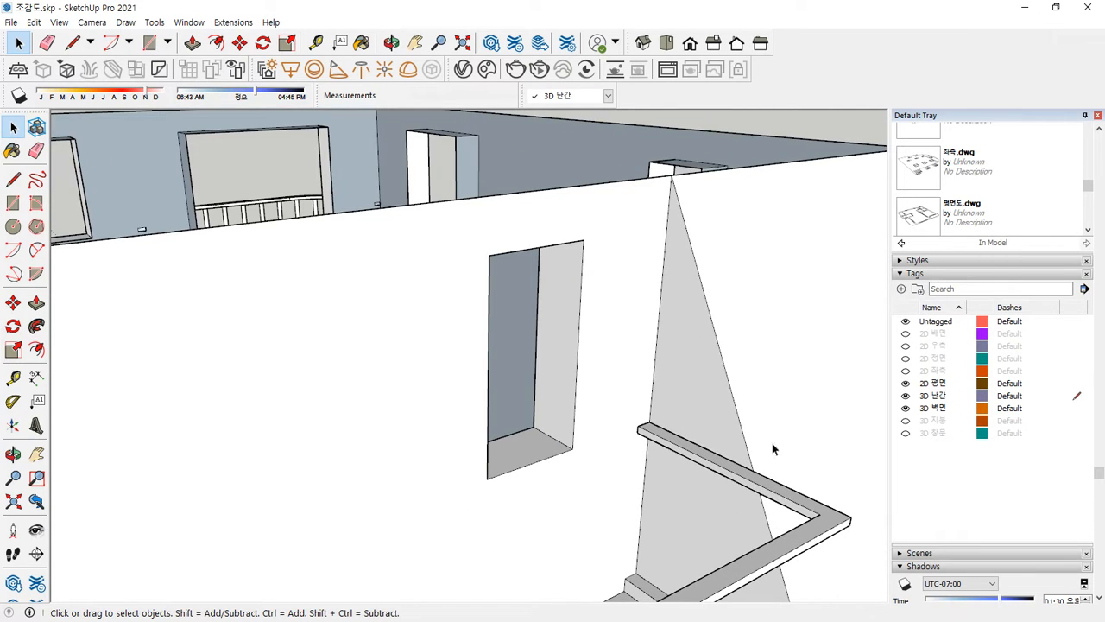
left_click(906, 347)
scroll(497, 359, "down", 6)
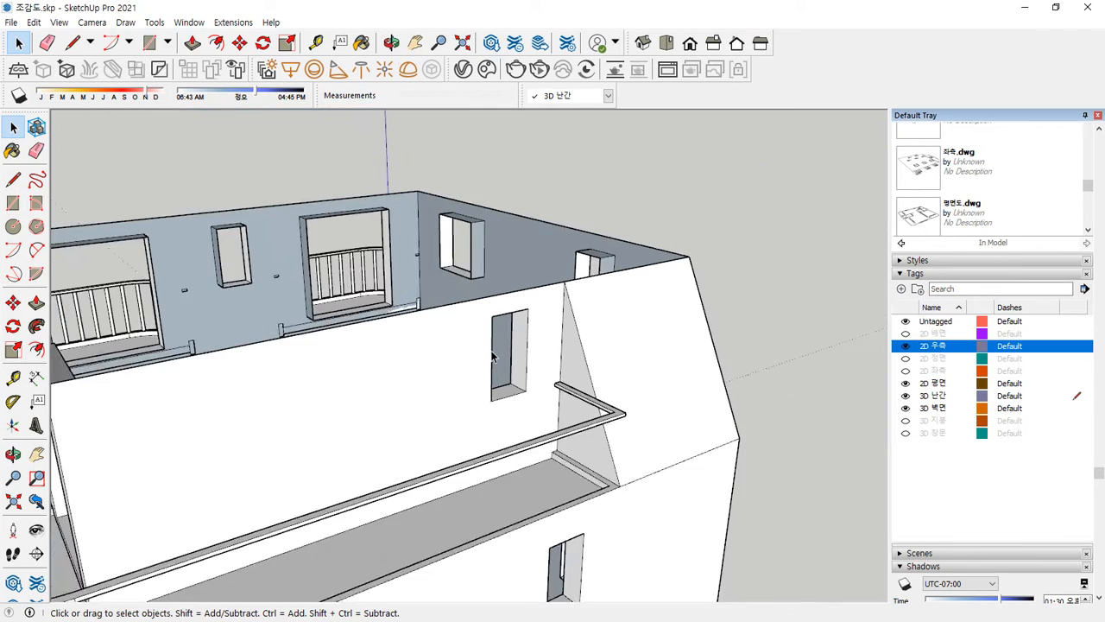
middle_click_drag(498, 358, 398, 365)
scroll(950, 329, "up", 3)
scroll(950, 330, "up", 2)
scroll(913, 321, "down", 5)
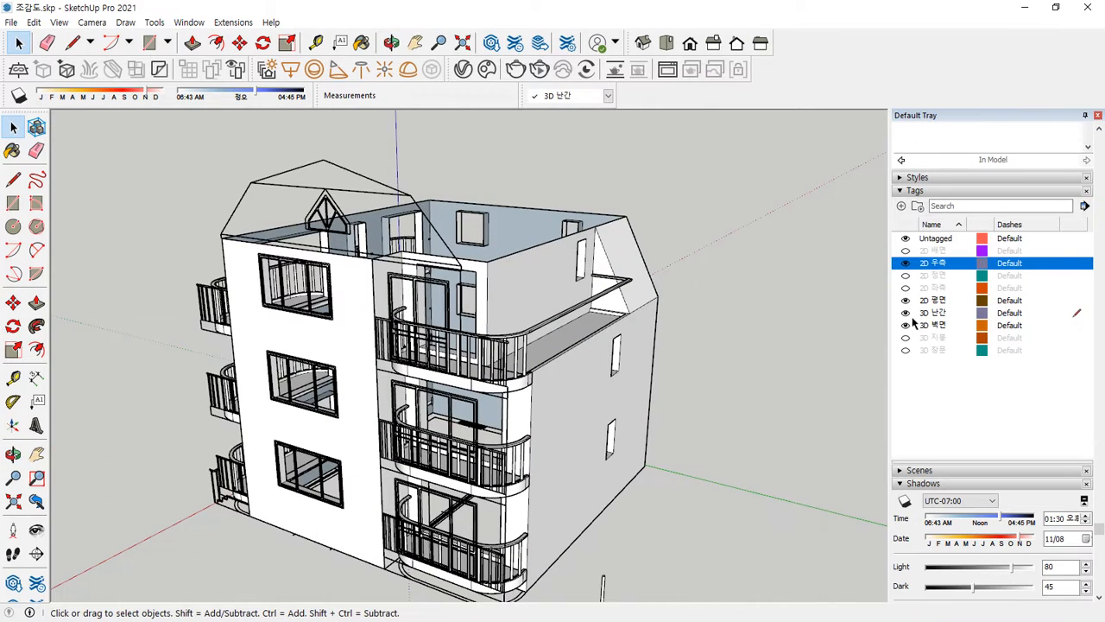
left_click(906, 264)
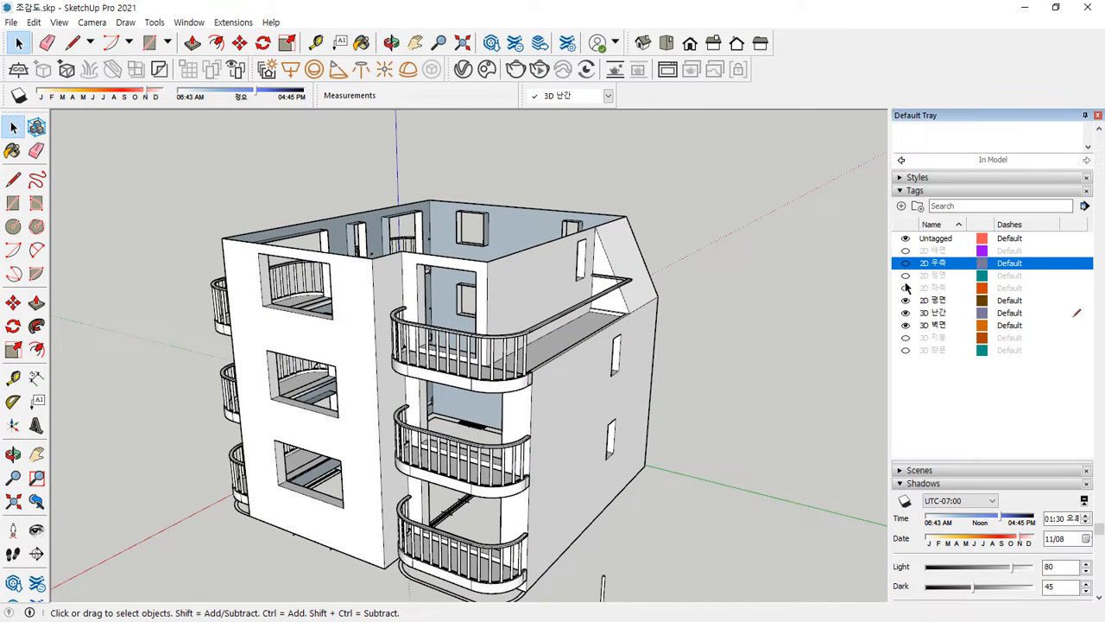
Show the 2D 좌측 tag and examine the baluster positions in the left elevation beside the sloped wall.
left_click(905, 289)
scroll(653, 275, "up", 10)
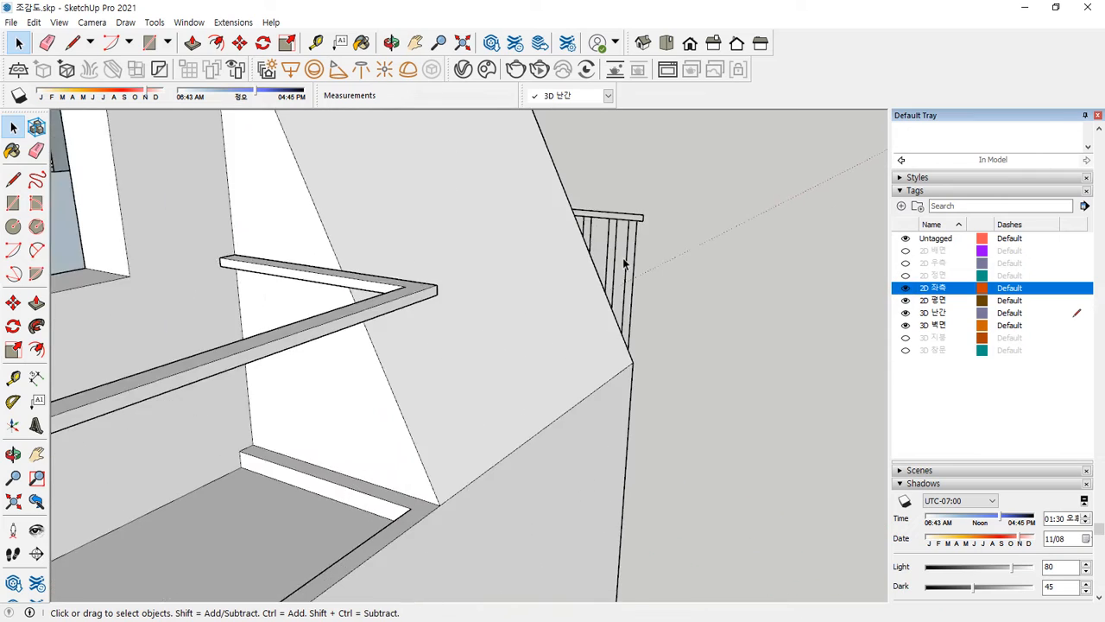
middle_click_drag(600, 262, 491, 348)
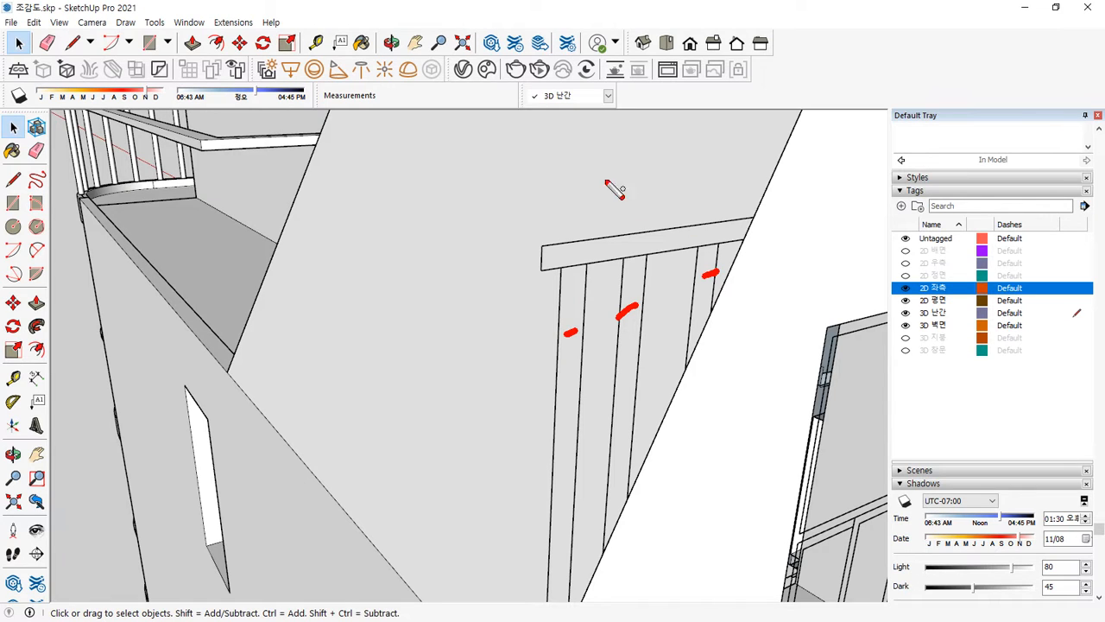
left_click_drag(248, 149, 244, 309)
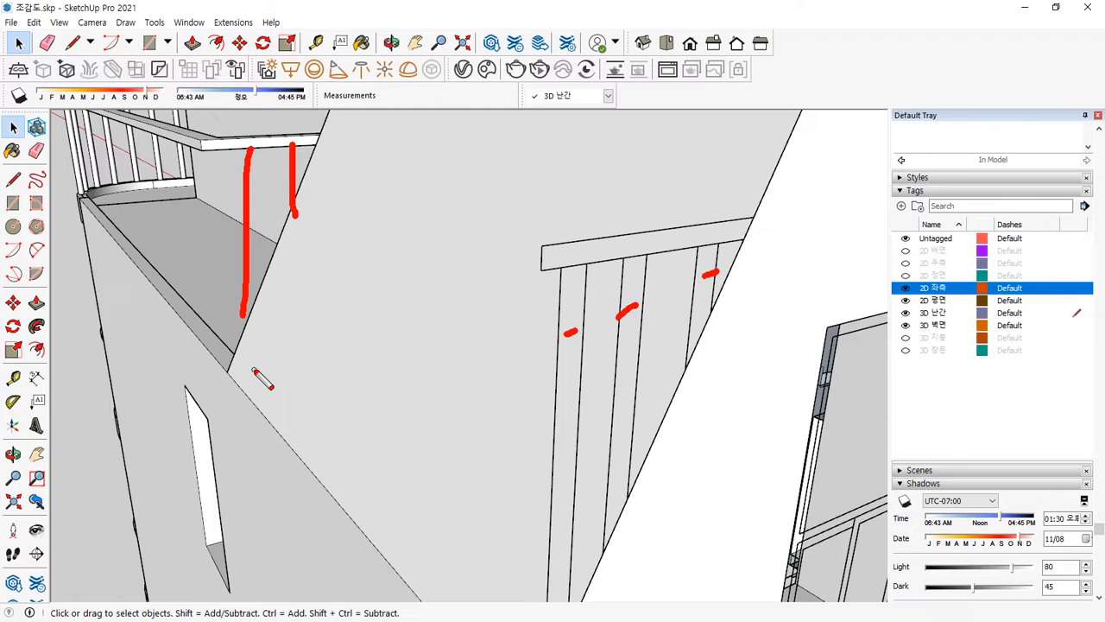
key("Escape")
mouse_move(254, 369)
middle_mouse_down()
mouse_move(279, 353)
mouse_move(681, 386)
mouse_move(509, 346)
middle_mouse_up()
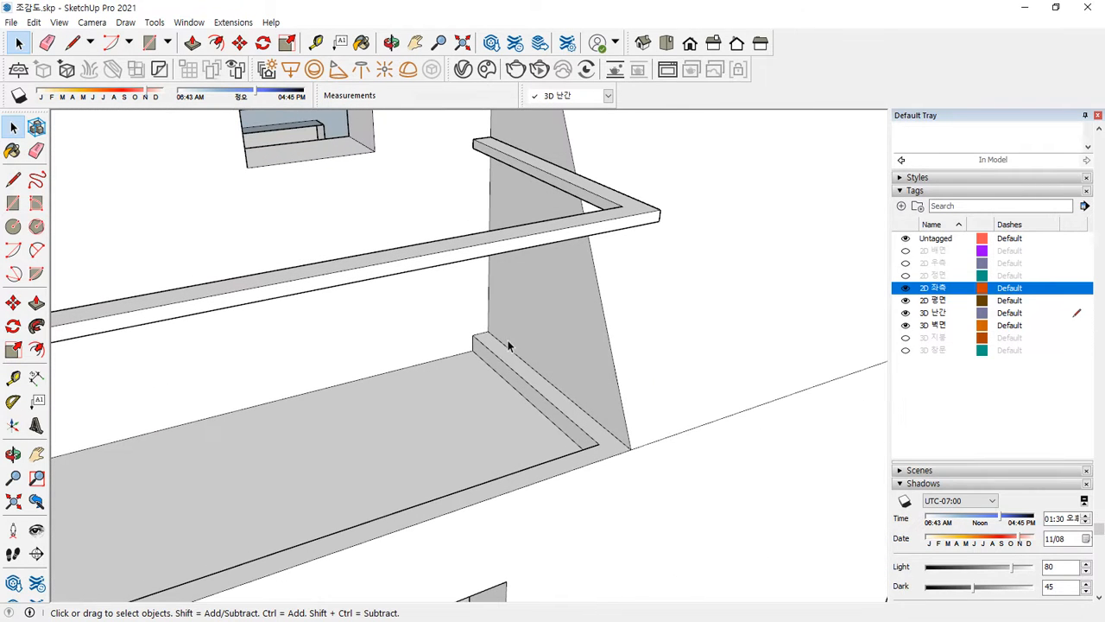
Explode the top balcony's railing group.
mouse_move(538, 381)
middle_mouse_down()
mouse_move(654, 346)
mouse_move(310, 398)
mouse_move(480, 349)
middle_mouse_up()
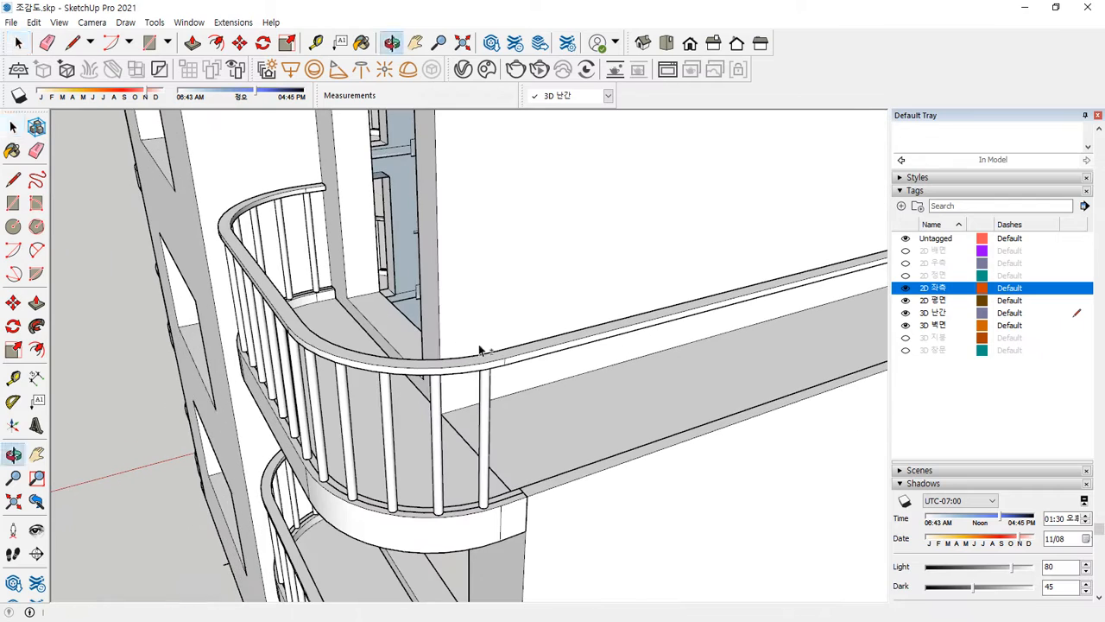
left_click(439, 415)
right_click(441, 410)
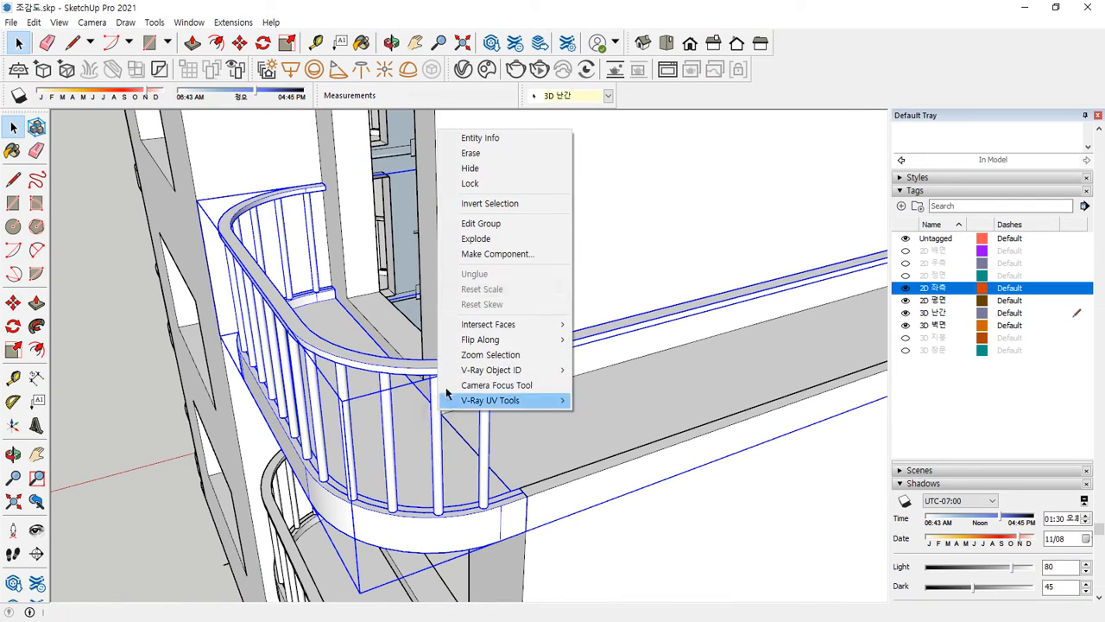
left_click(501, 238)
Draw a line along the top-floor ledge rim from the end of the balcony's baluster path to the ledge's far end.
scroll(510, 459, "up", 3)
middle_click_drag(491, 524, 411, 457)
scroll(413, 458, "up", 3)
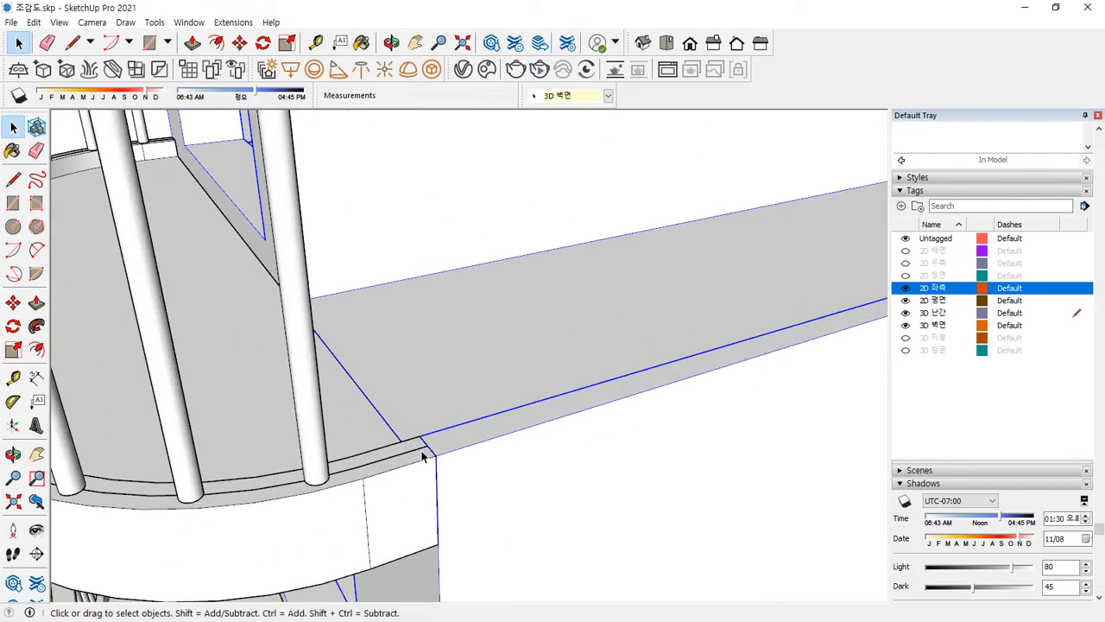
left_click(423, 449)
key("l")
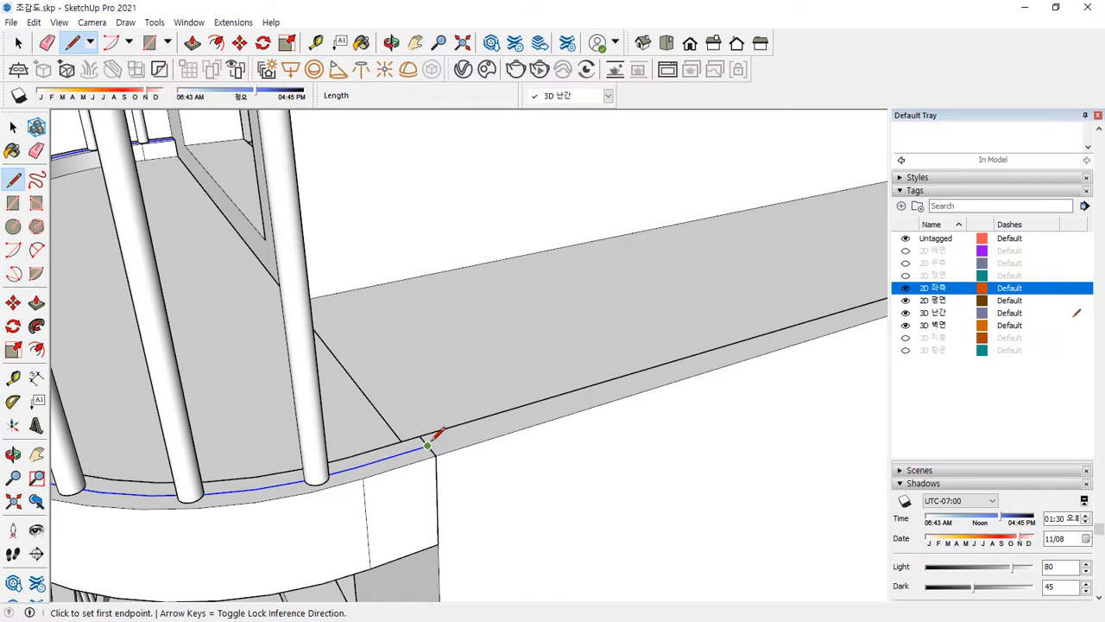
left_click(432, 439)
mouse_move(432, 438)
middle_mouse_down()
mouse_move(594, 387)
mouse_move(155, 500)
middle_mouse_up()
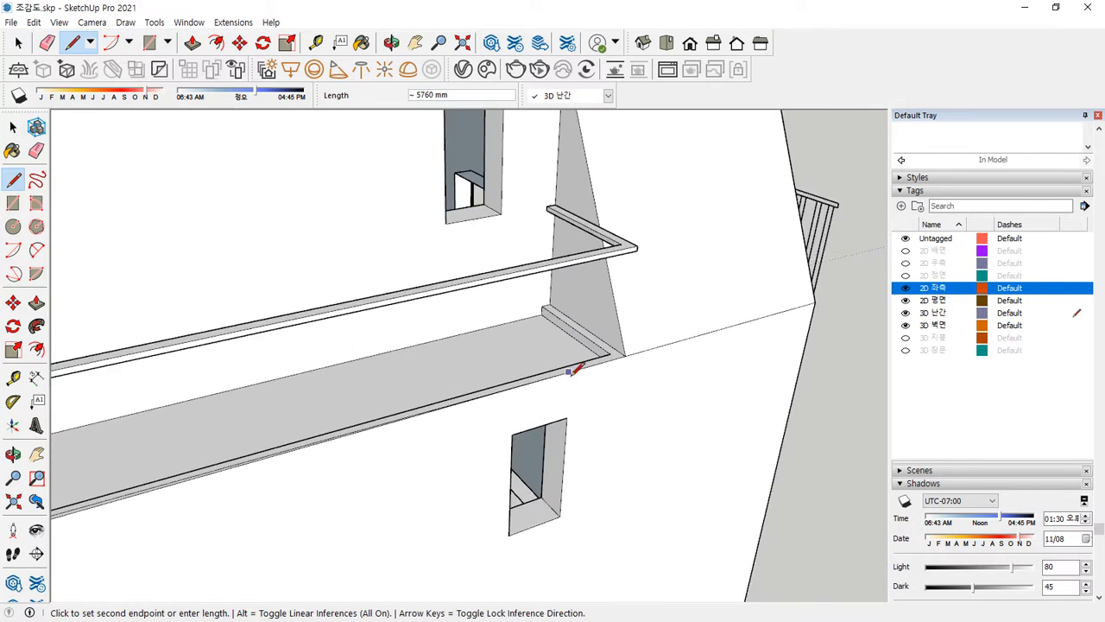
scroll(574, 374, "up", 3)
type("50")
key("Return")
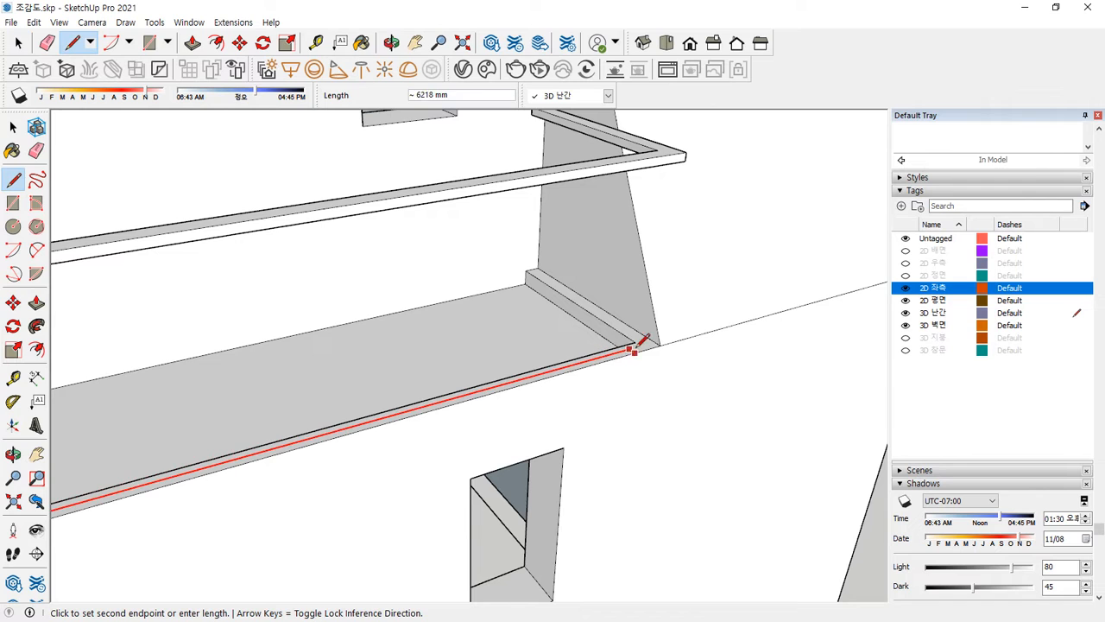
scroll(607, 309, "up", 4)
key("Escape")
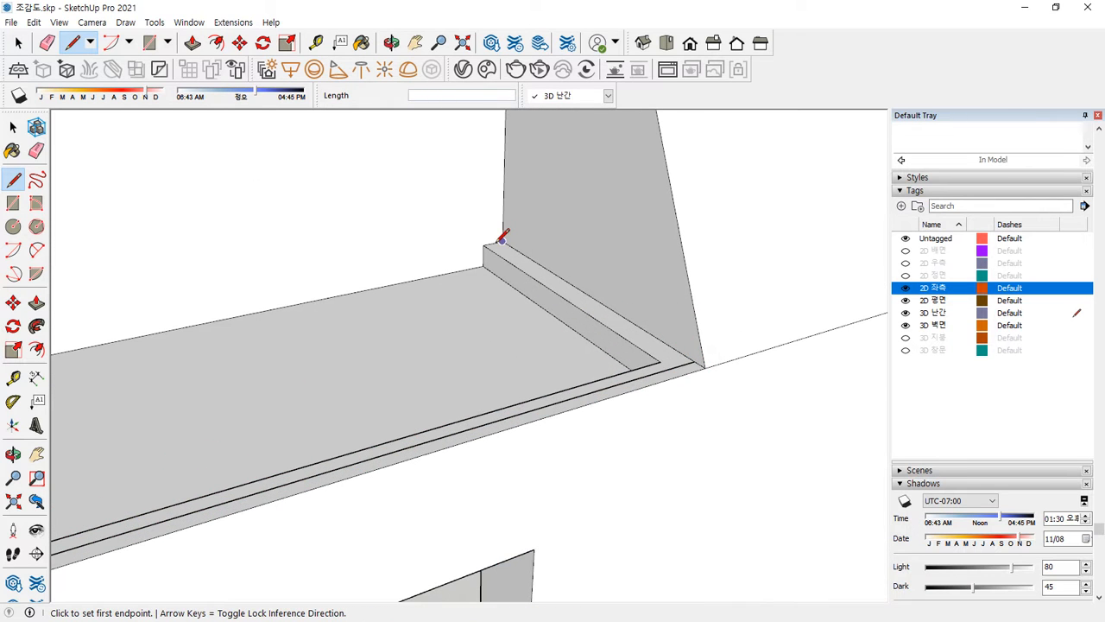
Draw a centre line along the short rim beside the sloped wall to the long path, and erase the path's overshooting stub.
scroll(496, 242, "up", 4)
left_click(492, 244)
scroll(570, 294, "down", 1)
scroll(569, 294, "down", 1)
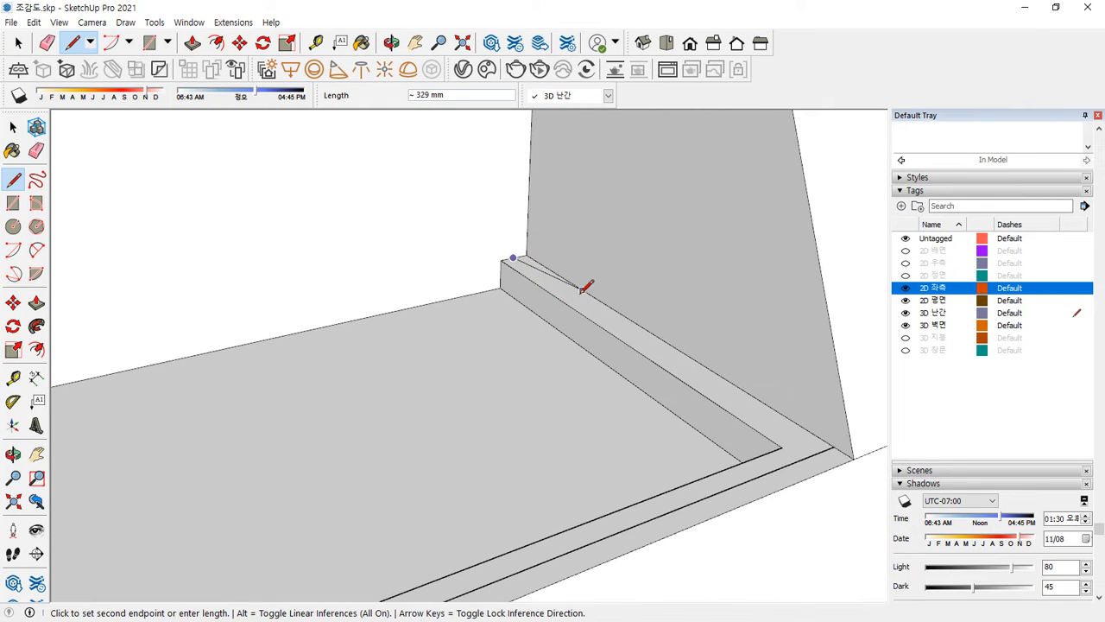
key("Left")
scroll(596, 309, "down", 2)
left_click(749, 398)
key("space")
scroll(747, 407, "up", 4)
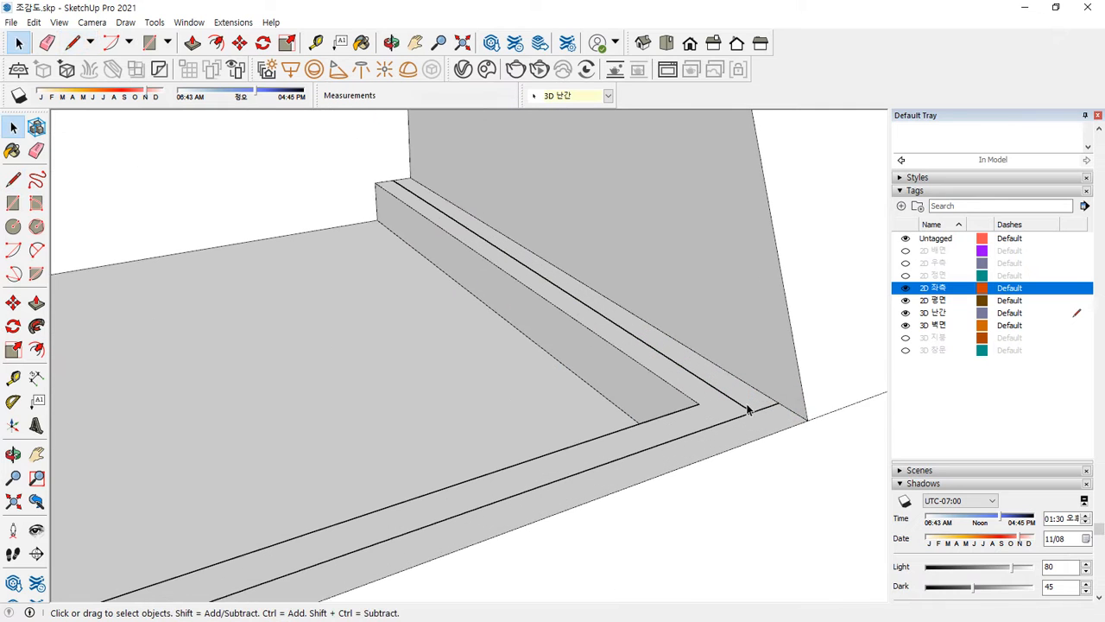
key("e")
left_click(766, 406)
Weld the short rim line, the ledge line and the balcony curve into one continuous path.
key("space")
left_click(747, 411)
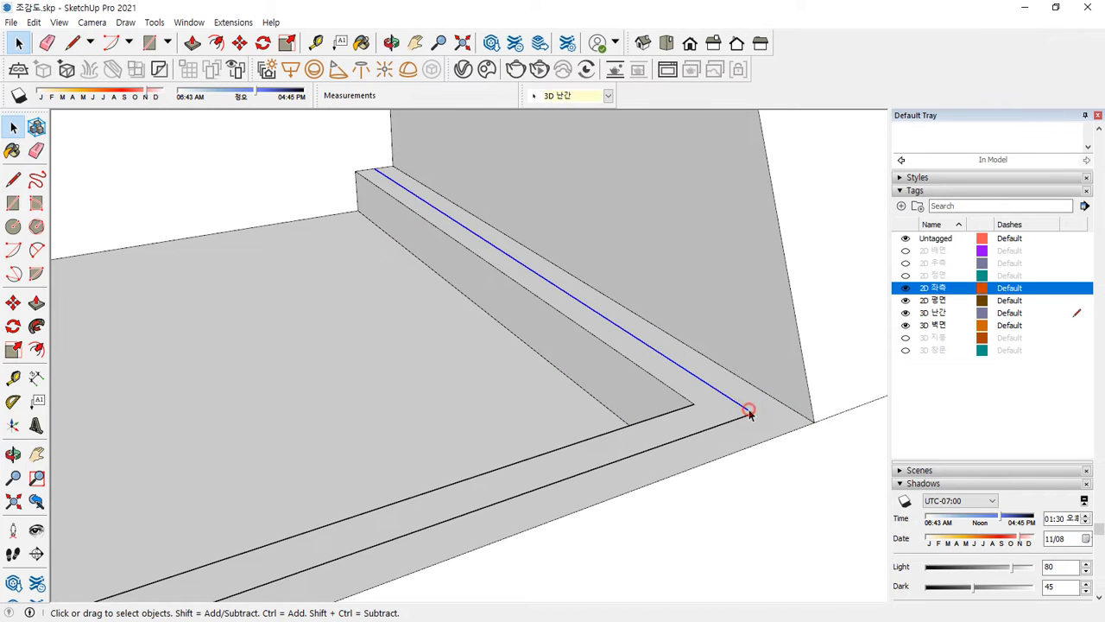
left_click(749, 414, "shift")
scroll(613, 412, "down", 6)
middle_click_drag(454, 454, 660, 415)
scroll(518, 440, "up", 3)
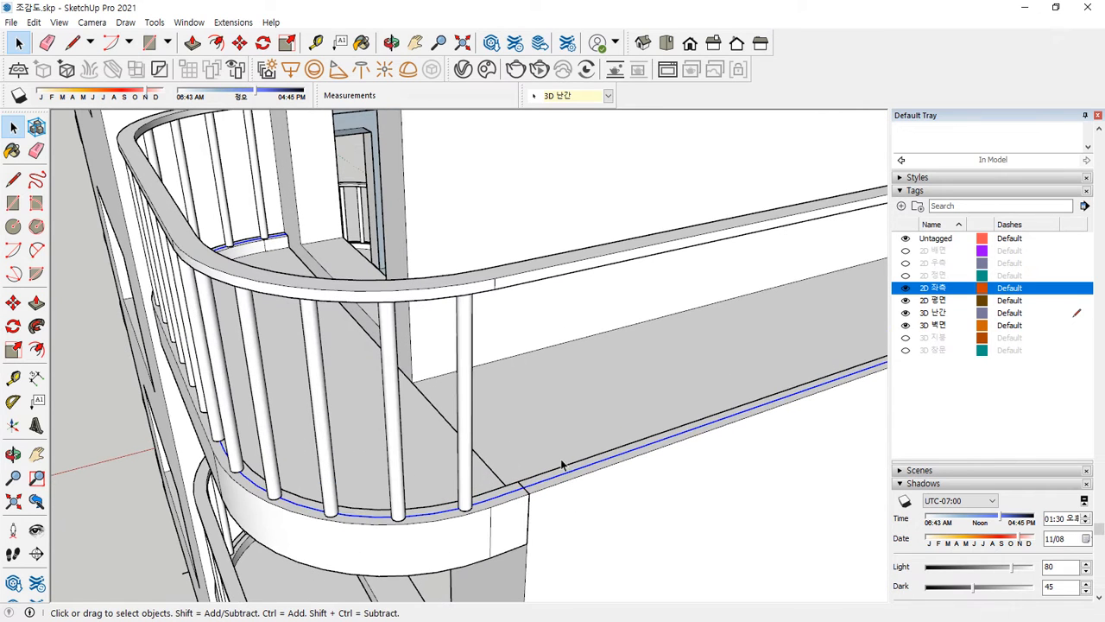
left_click(233, 22)
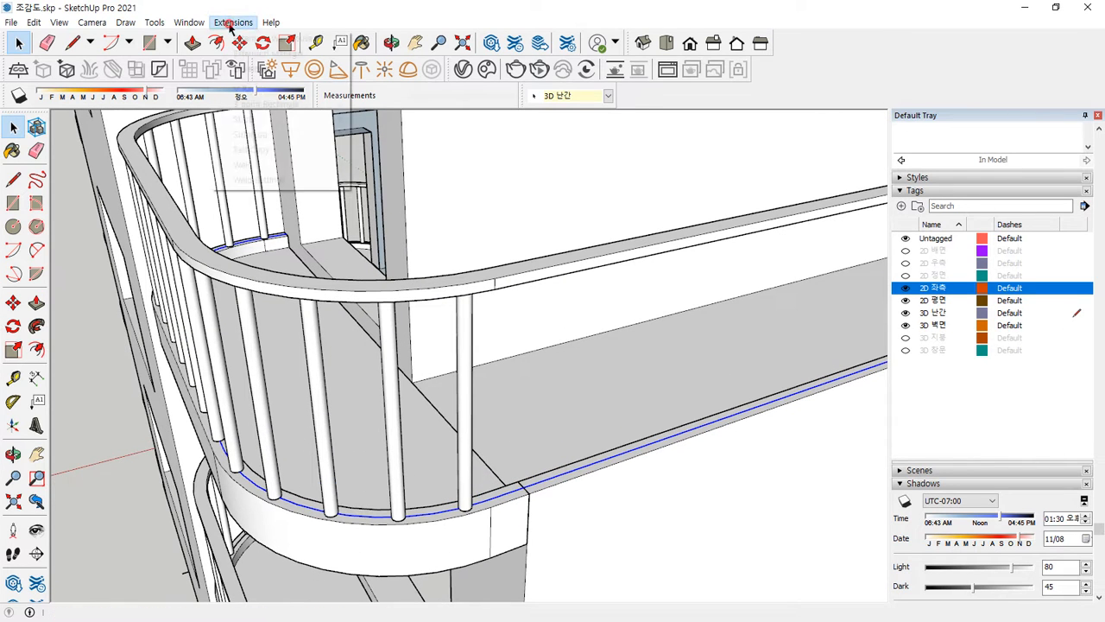
left_click(271, 152)
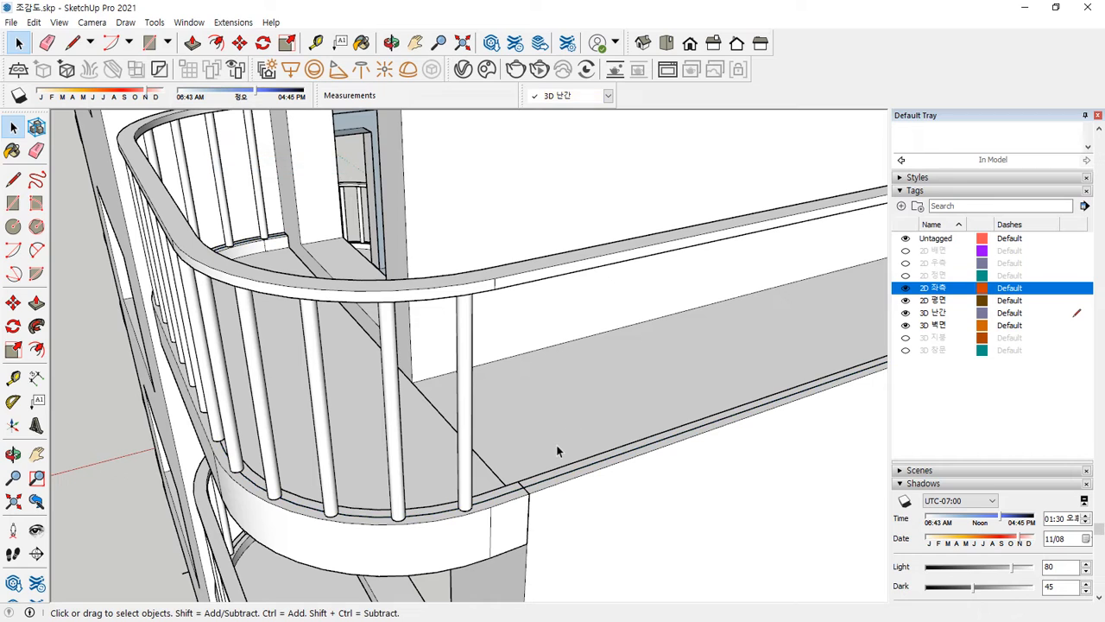
left_click(546, 484)
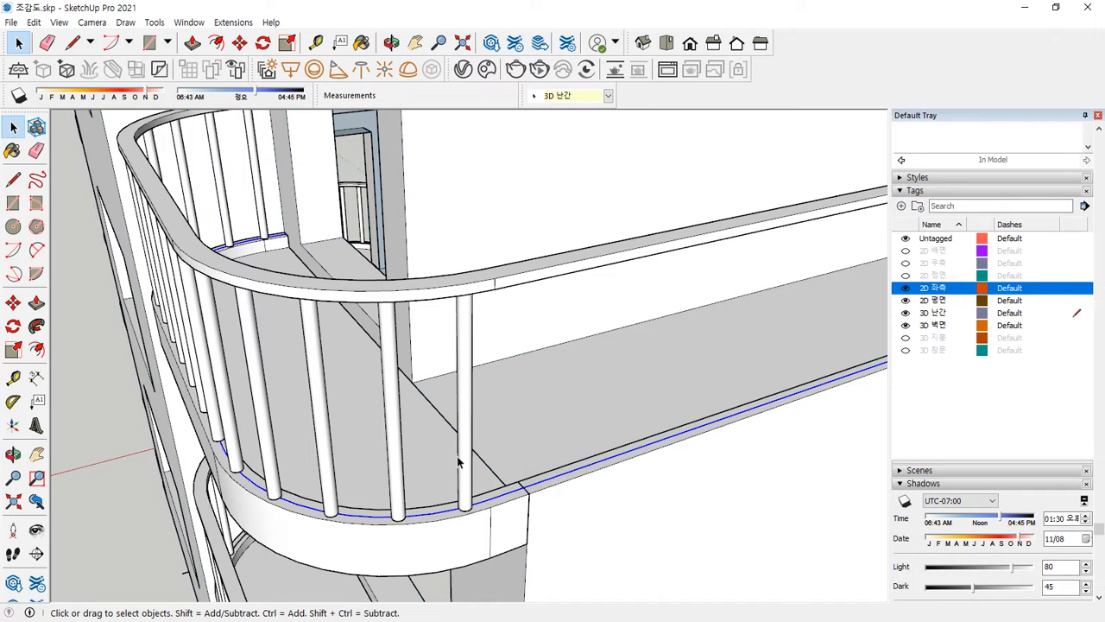
Delete all the existing balusters of the top-floor rounded balcony.
left_click(467, 426)
key("Delete")
left_click(392, 414)
key("Delete")
left_click(322, 424)
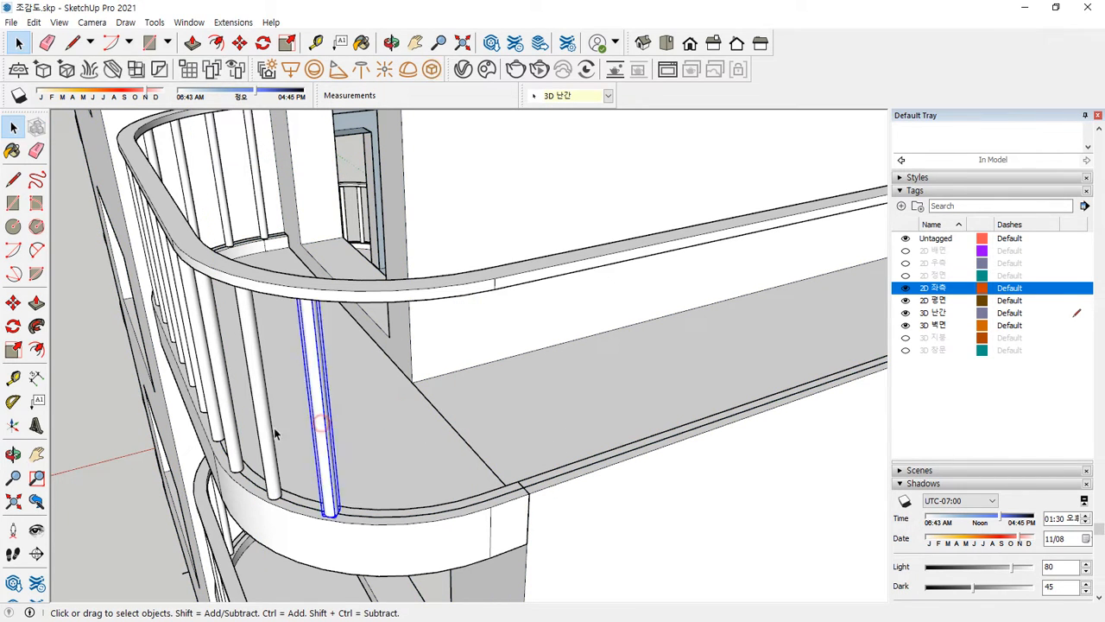
key("Delete")
left_click(263, 425)
key("Delete")
left_click(228, 415)
key("Delete")
left_click(212, 400)
key("Delete")
left_click(199, 379)
key("Delete")
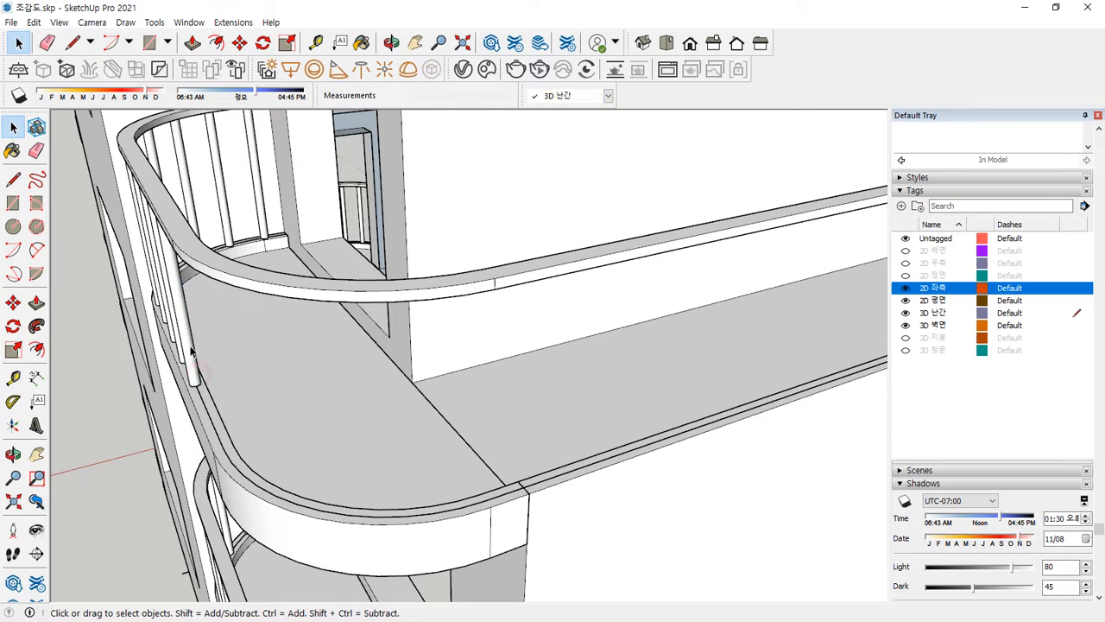
left_click(187, 349)
left_click(178, 319)
key("Delete")
left_click(165, 276)
key("Delete")
left_click(155, 266)
key("Delete")
left_click(151, 258)
key("Delete")
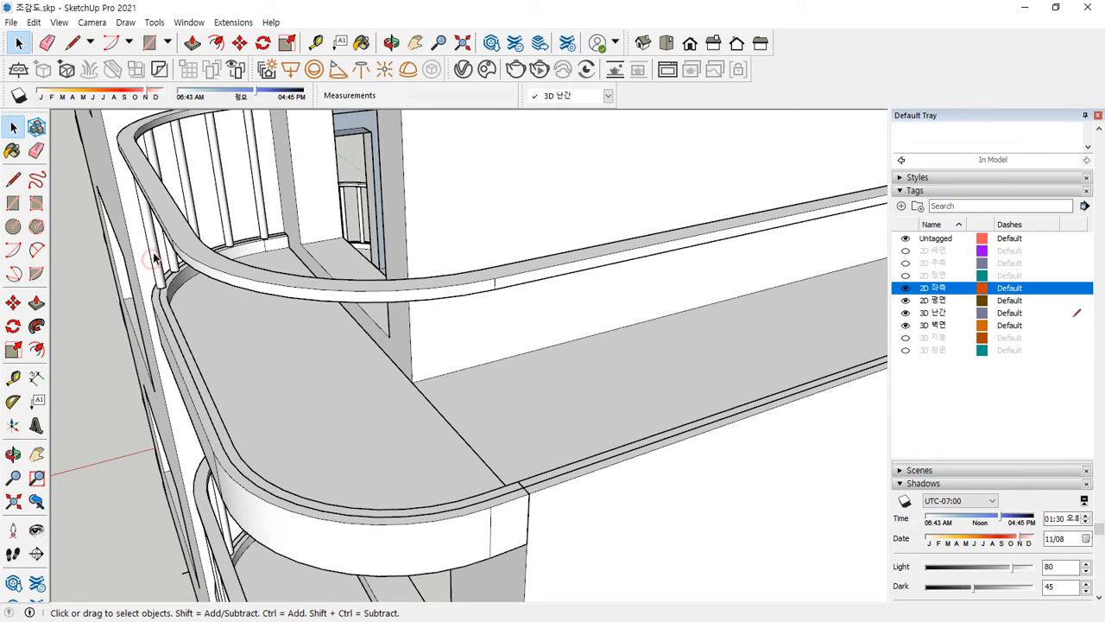
left_click(170, 237)
key("Delete")
left_click(190, 207)
key("Delete")
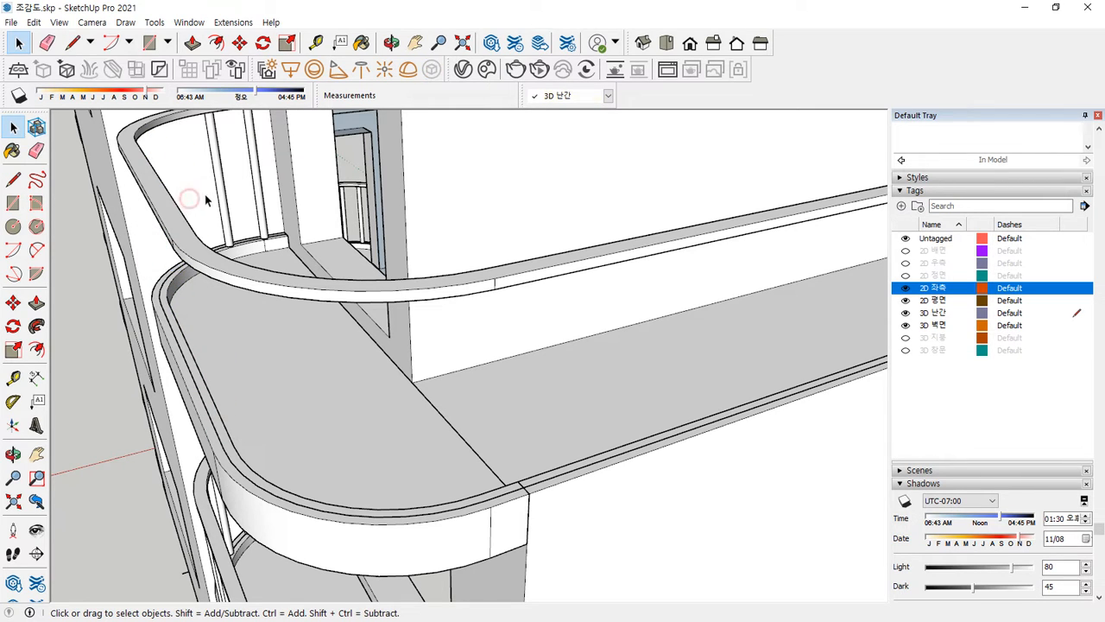
left_click(218, 196)
key("Delete")
left_click(259, 192)
key("Delete")
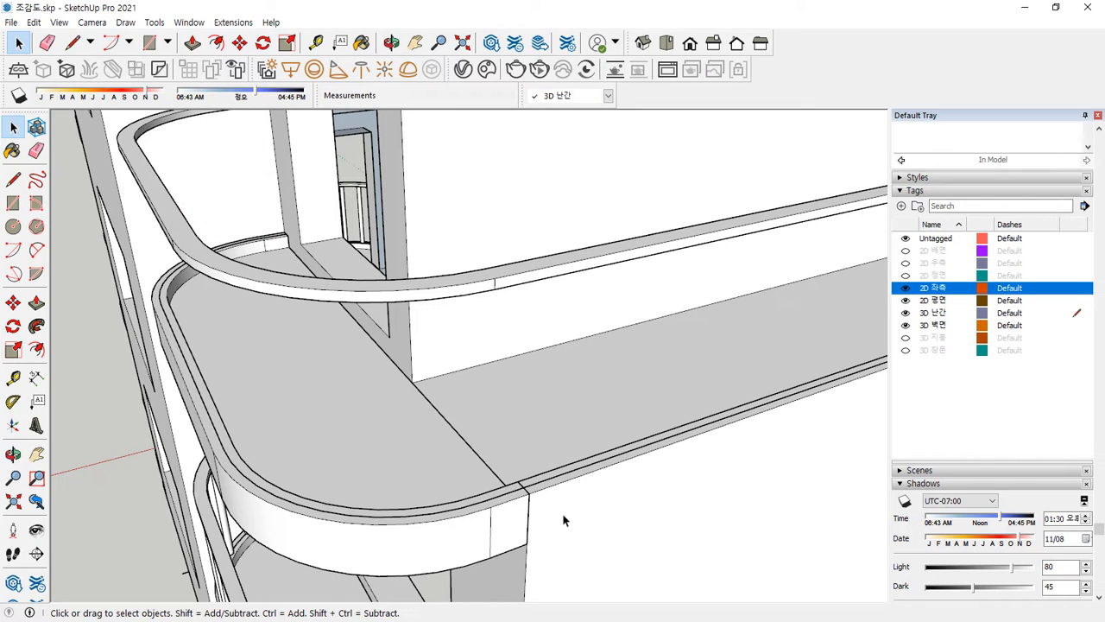
Copy the standalone baluster beside the building along the welded rim path of the top-floor balcony and ledge.
left_click(563, 474)
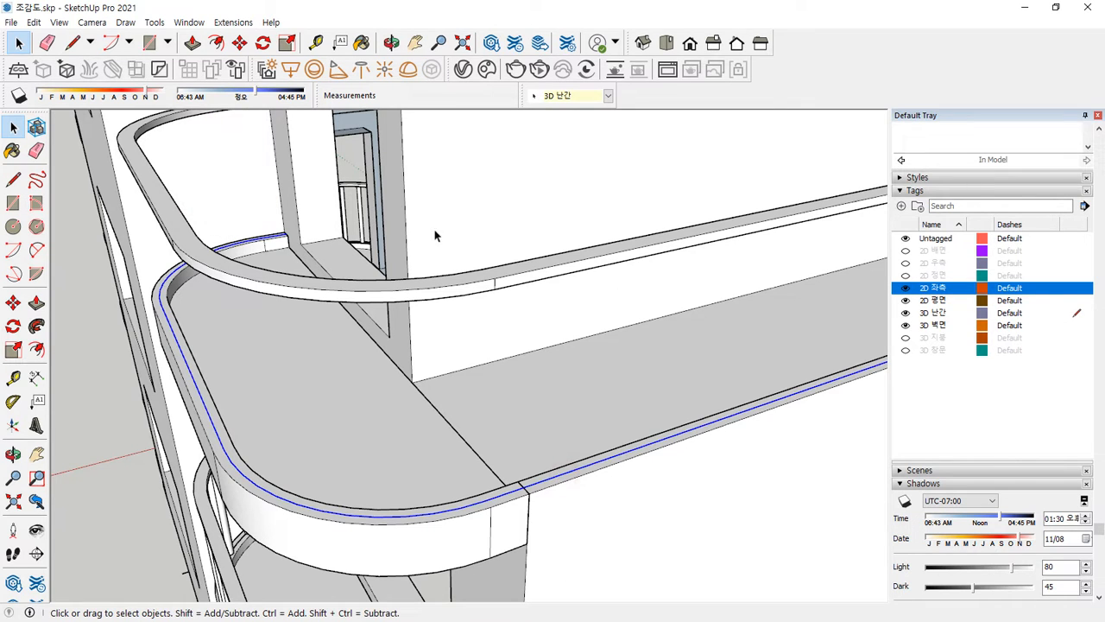
left_click(233, 22)
mouse_move(278, 148)
left_click(393, 134)
middle_click_drag(431, 279, 506, 338)
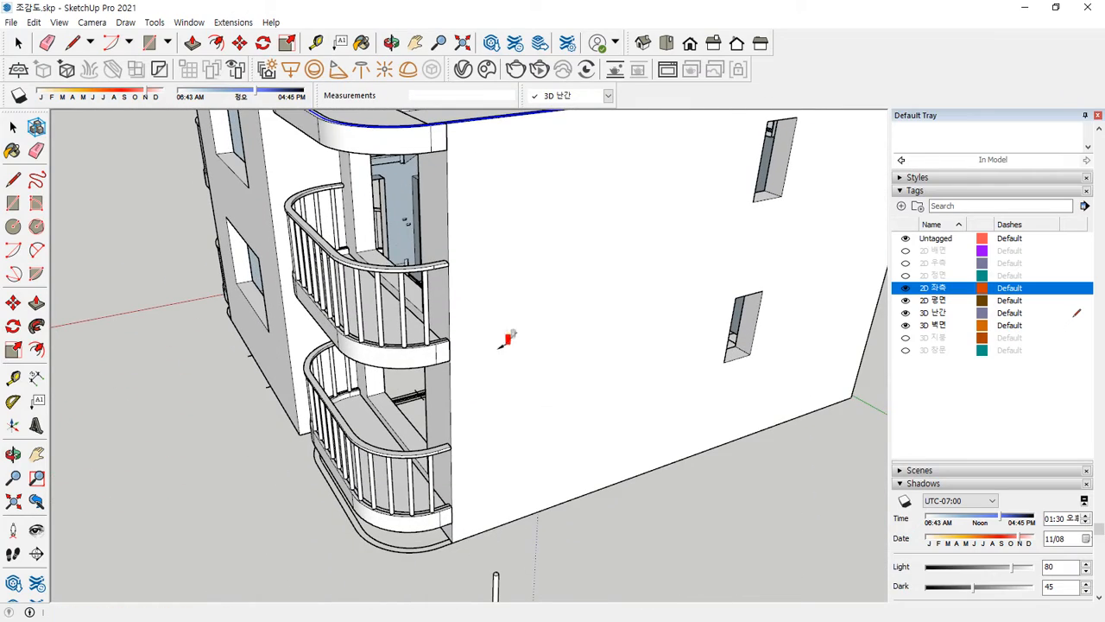
left_click(496, 584)
scroll(448, 359, "down", 3)
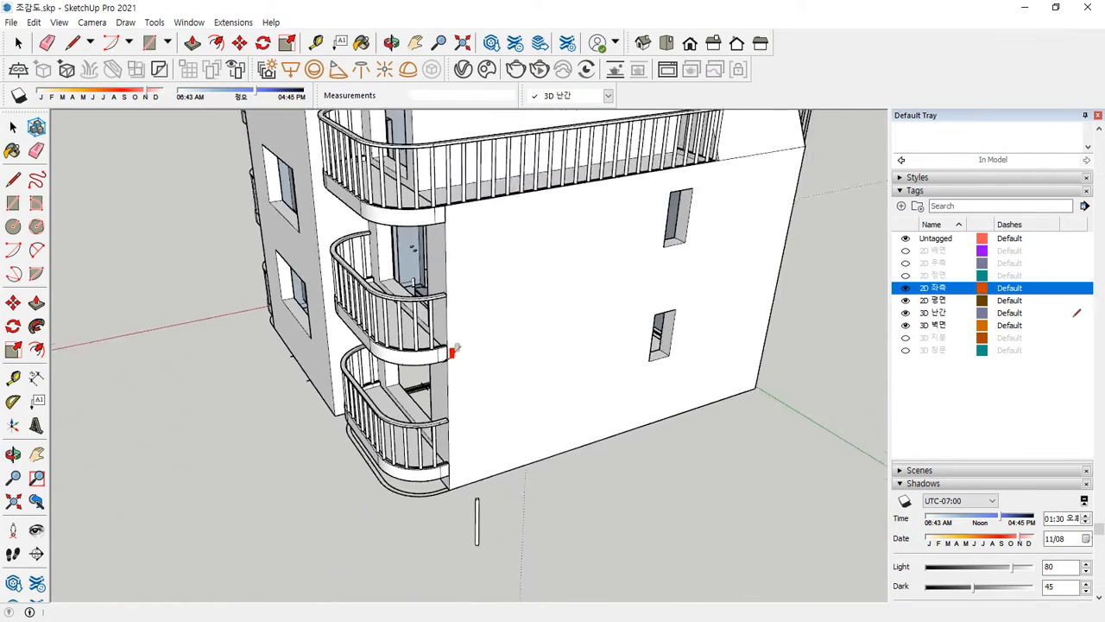
middle_click_drag(448, 356, 408, 466)
scroll(391, 239, "up", 3)
middle_click_drag(399, 231, 688, 164)
key("space")
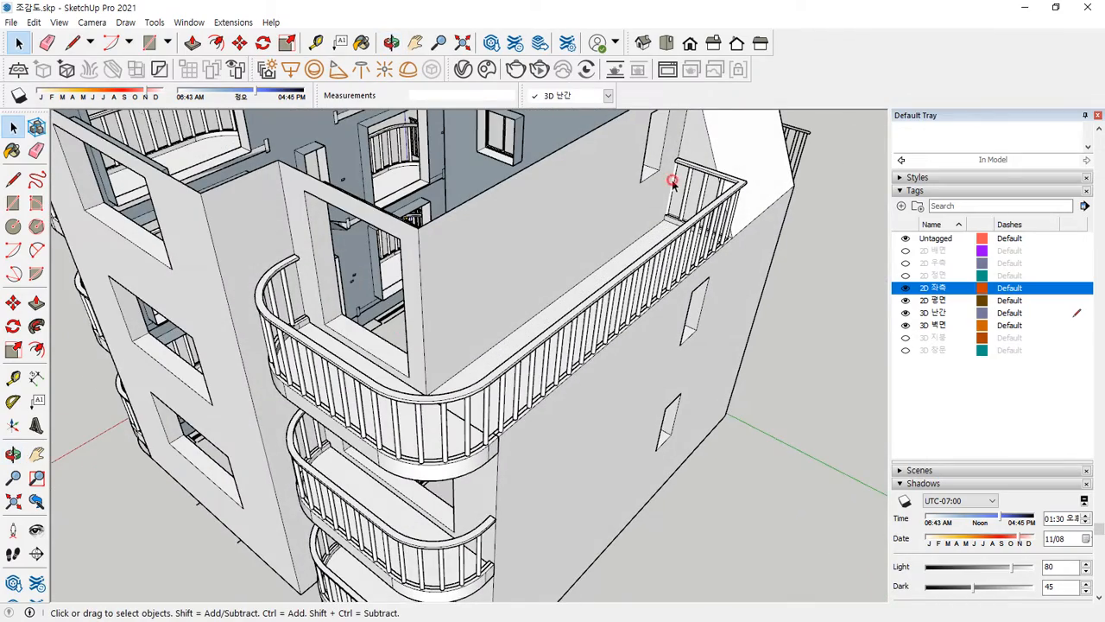
Examine the junction between the rounded balcony slab and the wall ledge under the new balusters.
middle_click_drag(740, 254, 447, 447)
scroll(470, 390, "up", 3)
scroll(578, 379, "up", 2)
scroll(540, 398, "up", 3)
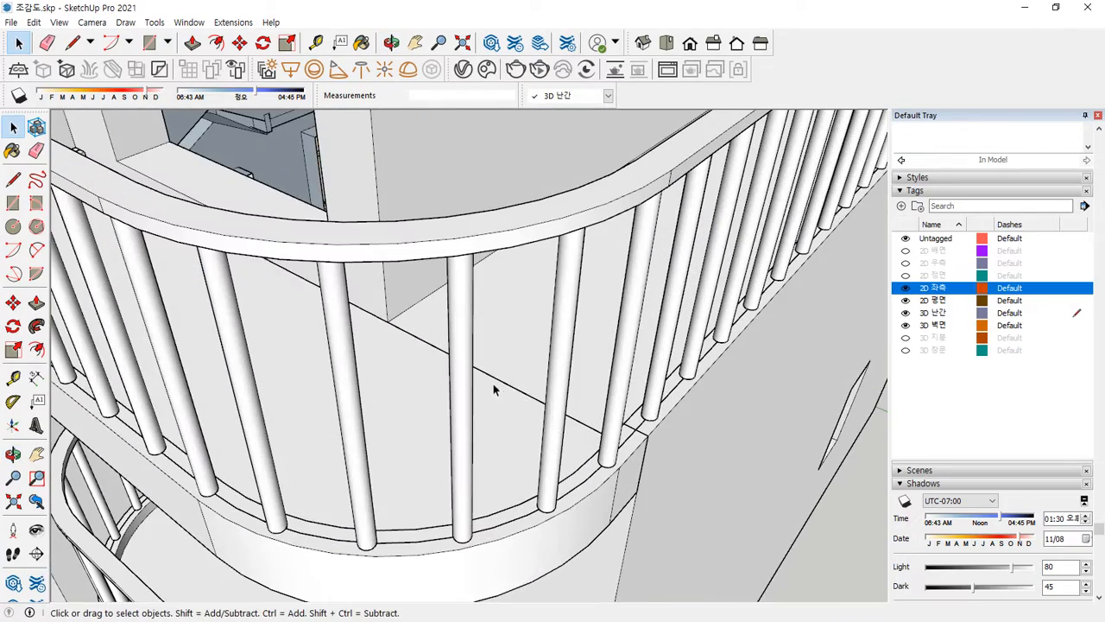
left_click_drag(518, 399, 527, 402)
mouse_move(643, 482)
left_mouse_down()
mouse_move(621, 482)
mouse_move(707, 450)
left_mouse_up()
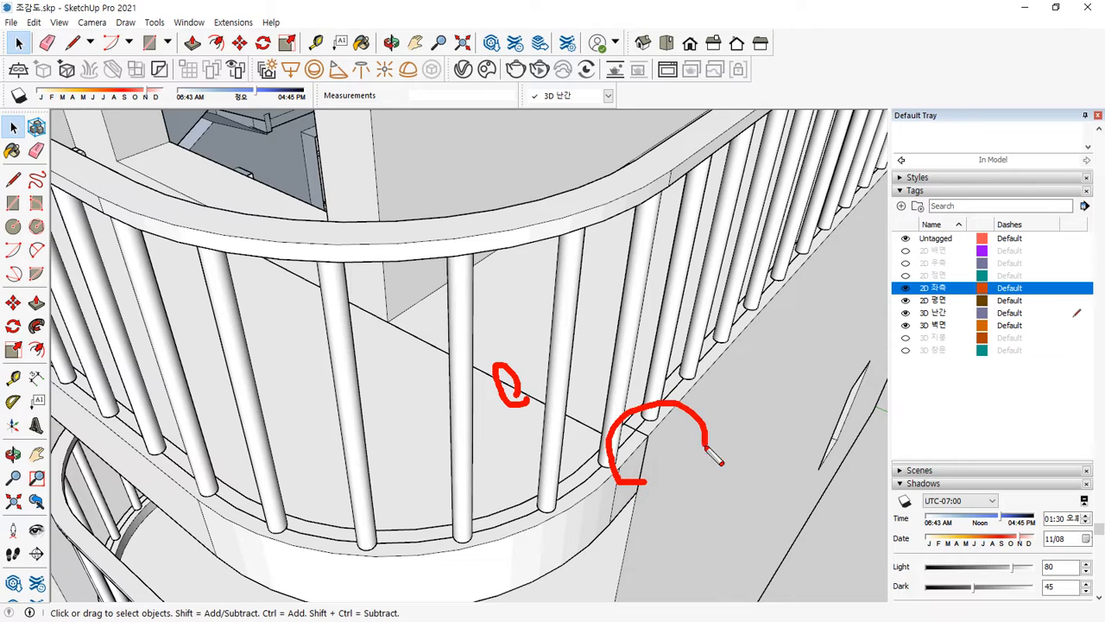
key("Escape")
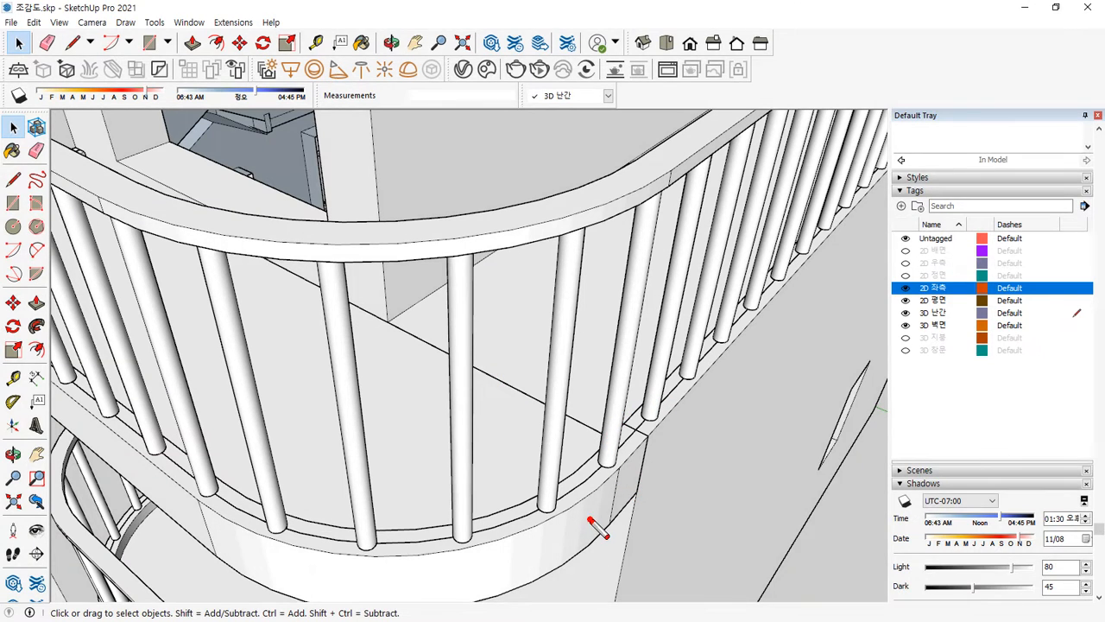
left_click_drag(589, 509, 612, 497)
left_click_drag(675, 466, 695, 461)
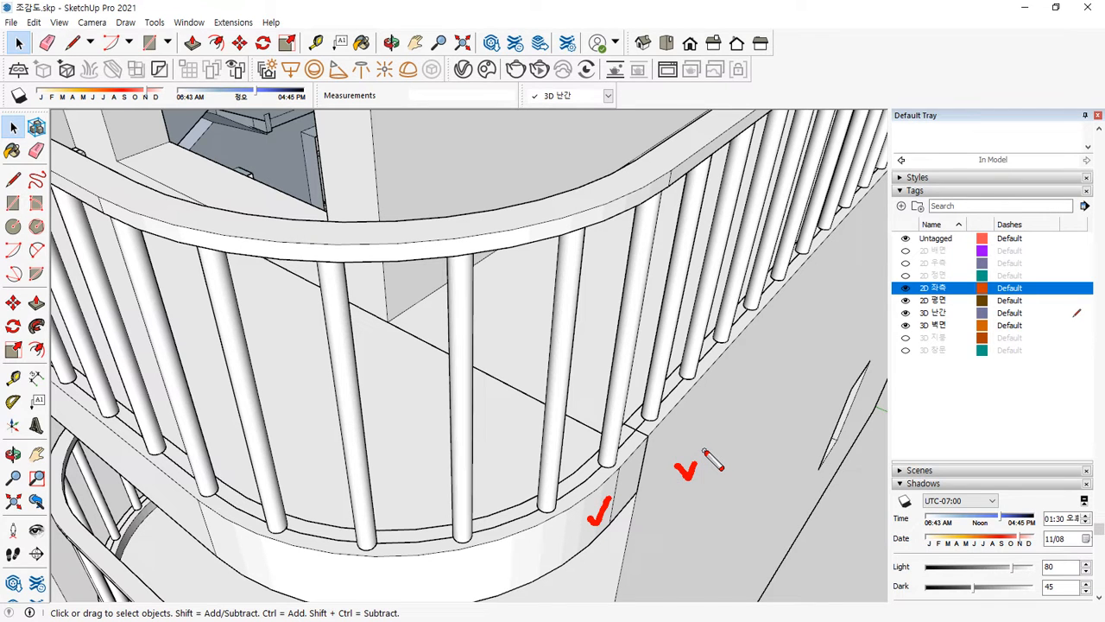
key("Escape")
Cut the top balcony's rounded slab group and paste it inside the wall group.
left_click(572, 452)
middle_click_drag(572, 452, 565, 515)
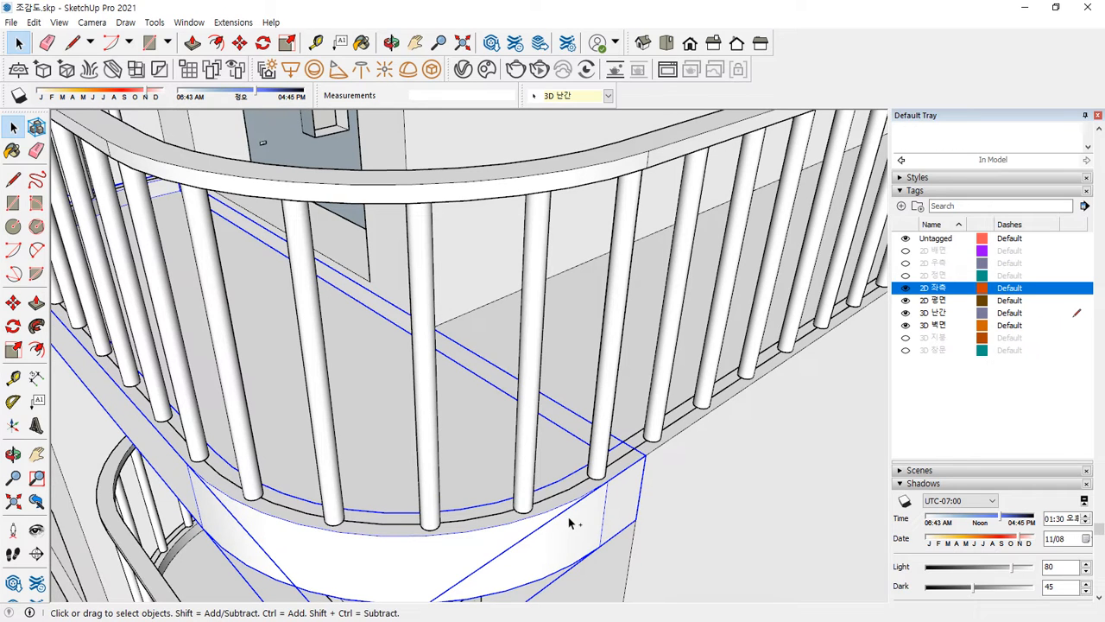
key("Delete")
left_click(684, 516)
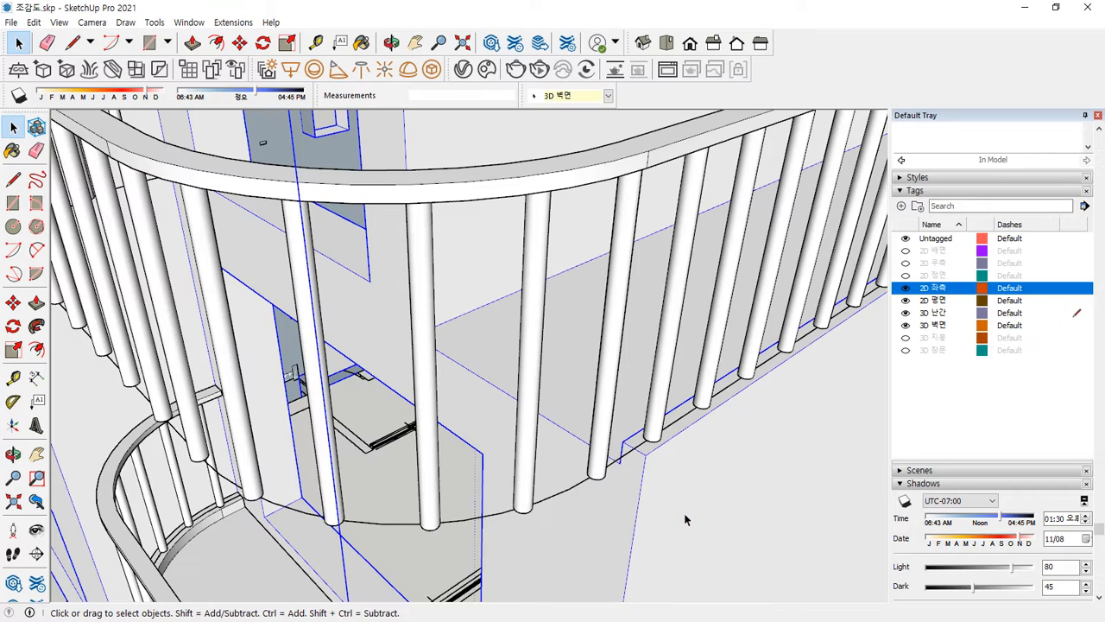
double_click(685, 517)
left_click(634, 495)
scroll(632, 498, "down", 1)
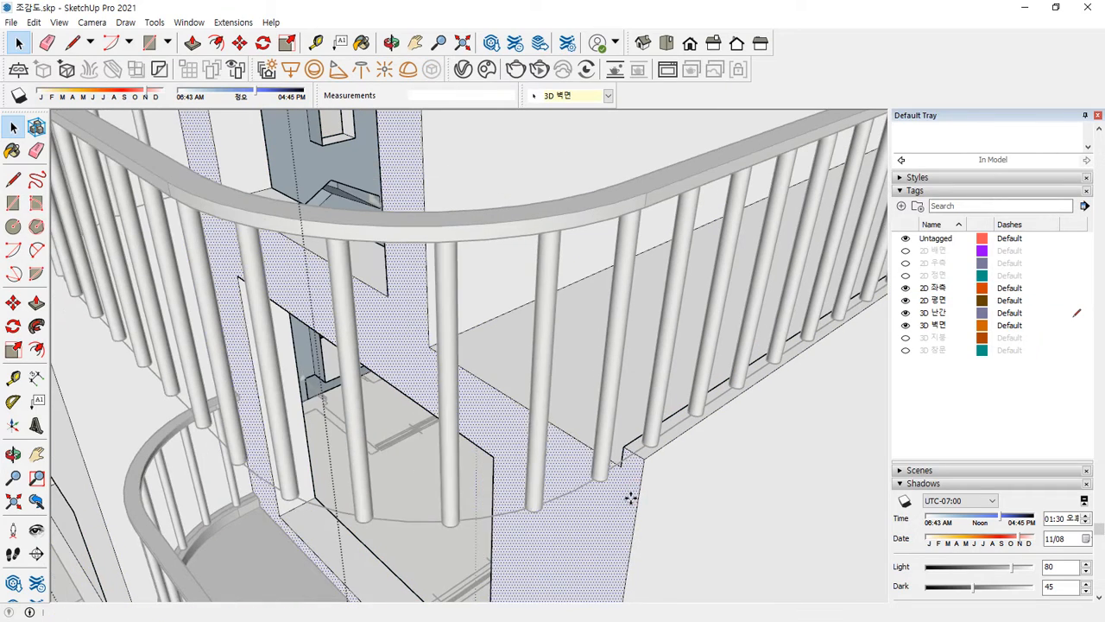
key("ctrl+v")
scroll(259, 336, "down", 3)
scroll(270, 322, "up", 2)
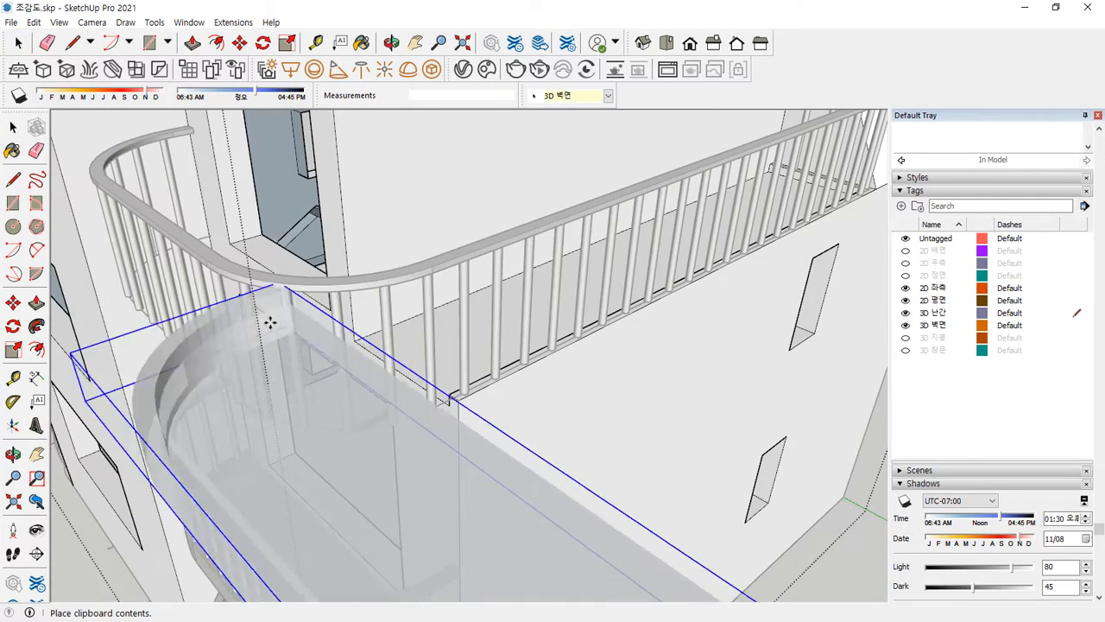
left_click(222, 291)
Move the pasted slab by its top outer corner onto the matching endpoint at the wall's upper corner.
scroll(439, 389, "down", 2)
middle_click_drag(528, 411, 385, 402)
scroll(362, 401, "up", 2)
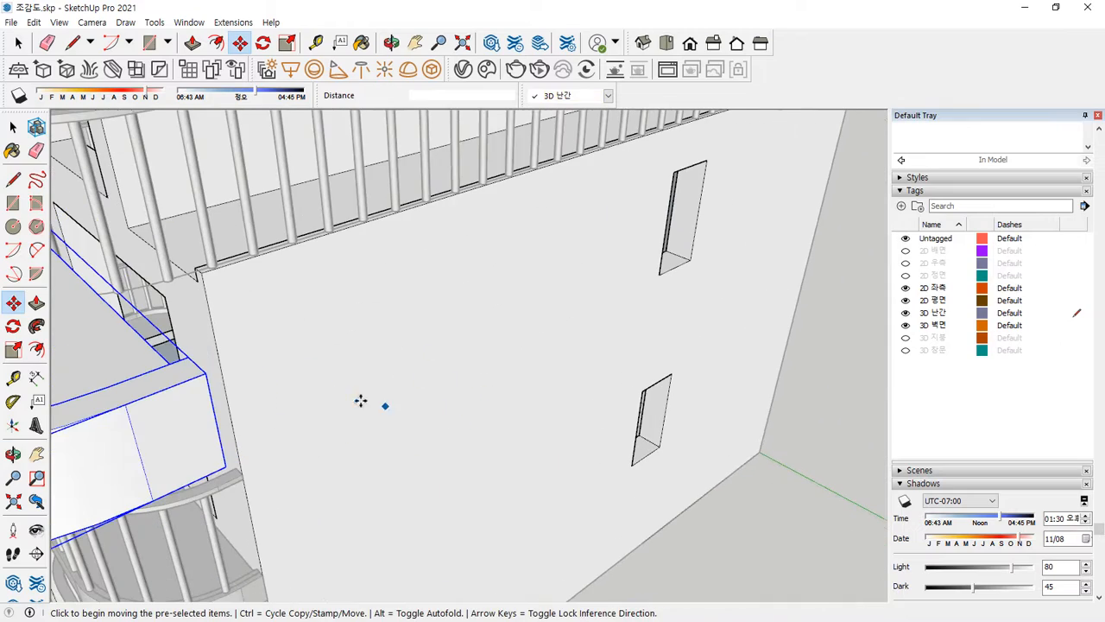
left_click(205, 373)
scroll(185, 289, "up", 3)
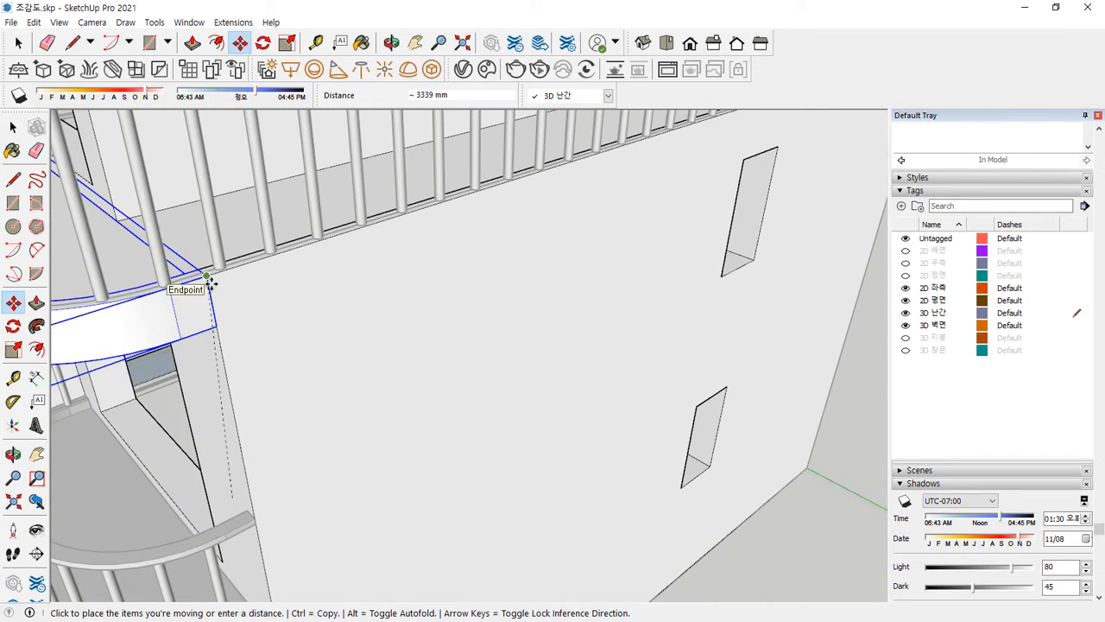
left_click(206, 278)
key("space")
middle_click_drag(229, 310, 499, 396, "shift")
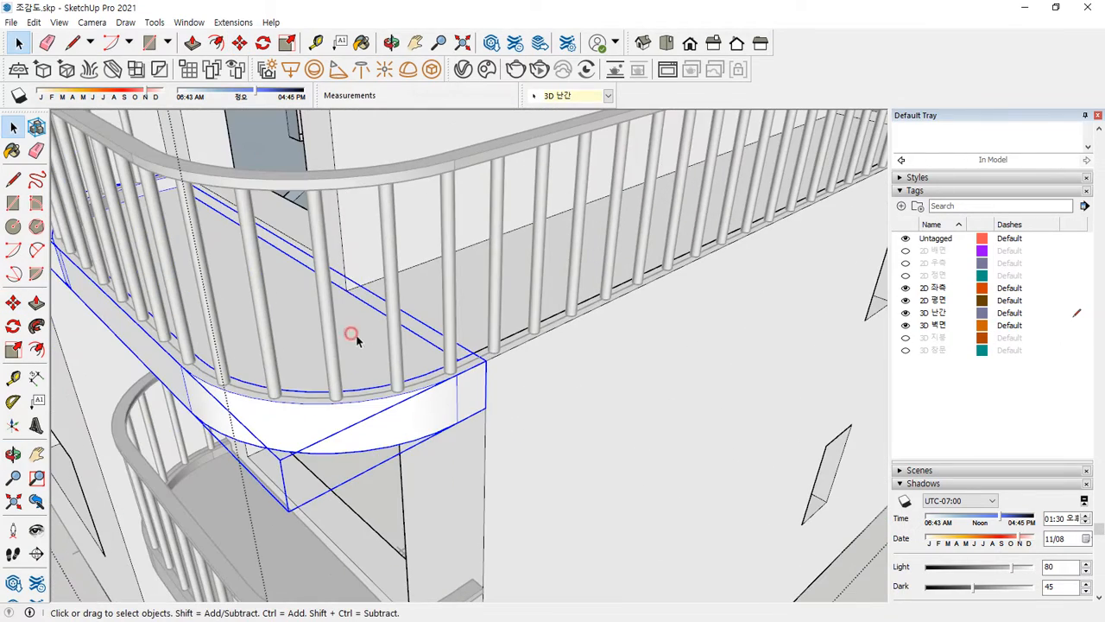
Explode the rounded slab group inside the wall group.
right_click(382, 356)
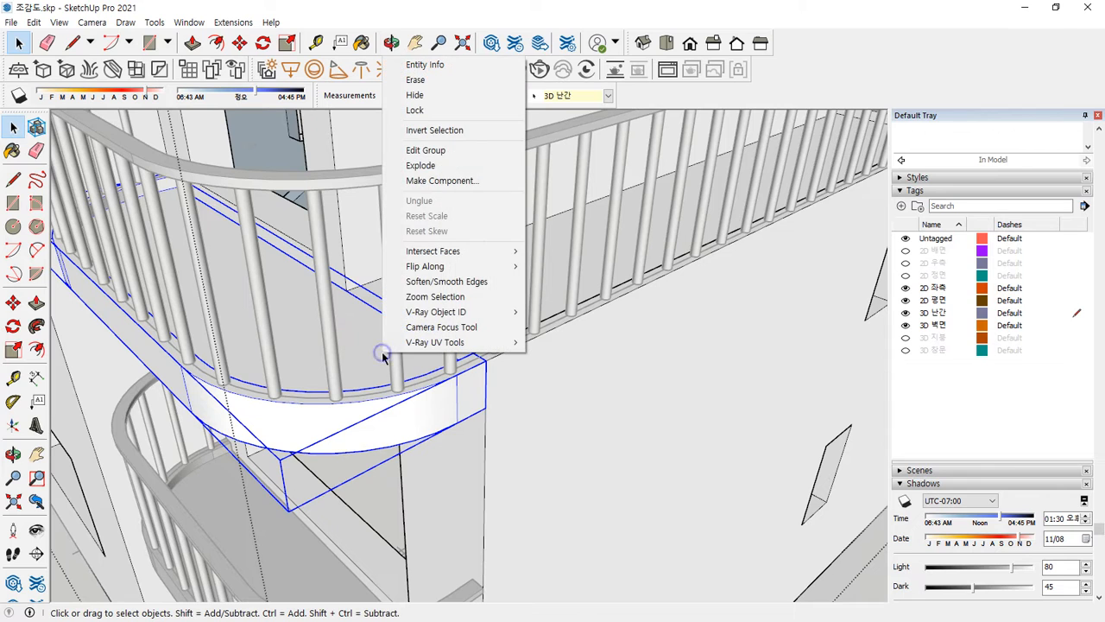
left_click(435, 164)
left_click(563, 397)
Erase the short vertical seam edge between the rounded balcony slab and the adjoining side wall face under the railing.
scroll(503, 387, "up", 3)
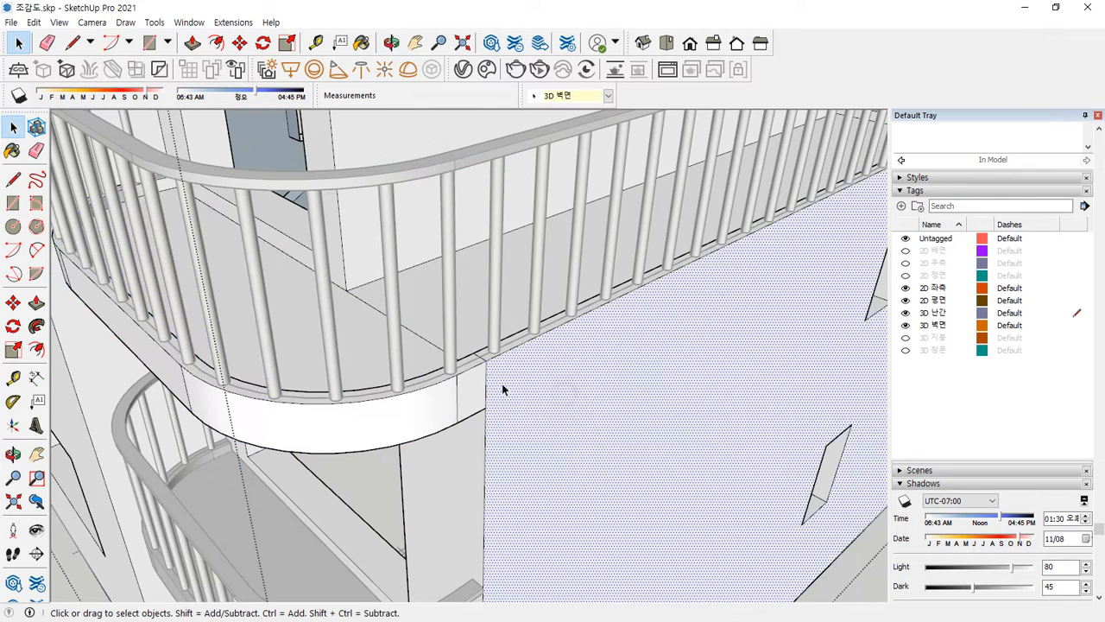
middle_click_drag(423, 294, 388, 327)
key("e")
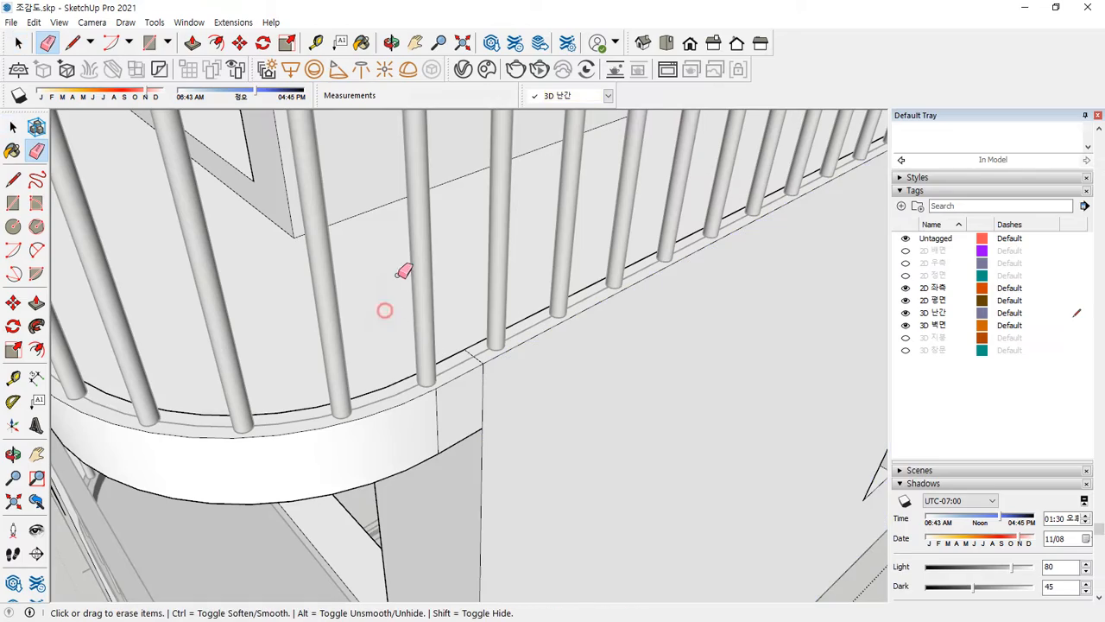
mouse_move(446, 362)
middle_mouse_down()
mouse_move(530, 547)
mouse_move(748, 407)
mouse_move(457, 345)
middle_mouse_up()
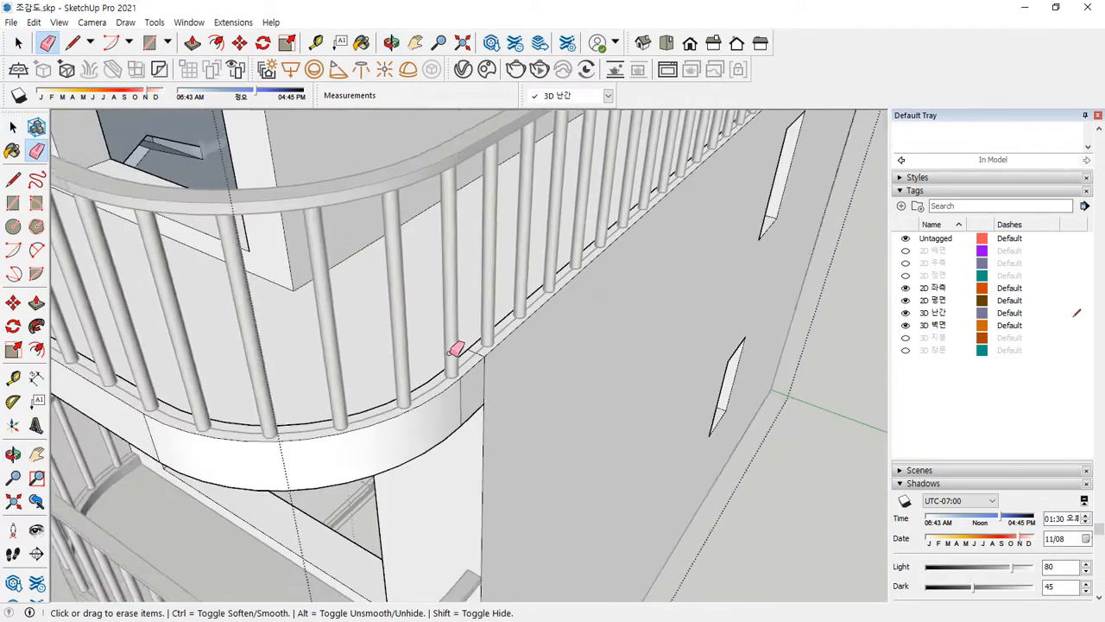
scroll(489, 371, "up", 4)
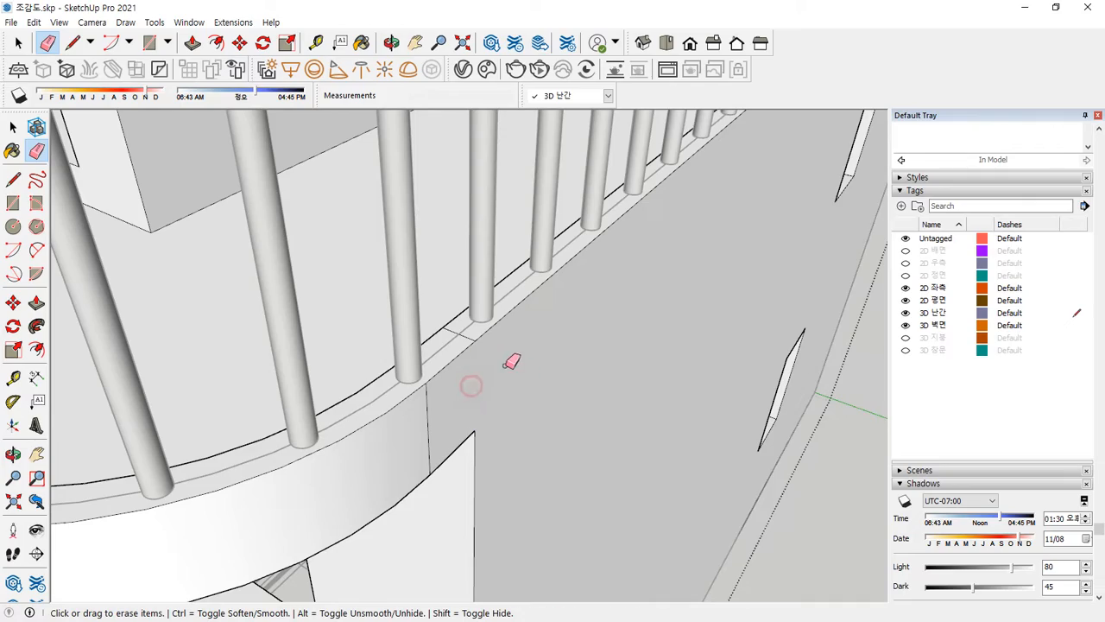
scroll(467, 335, "up", 2)
scroll(553, 384, "down", 6)
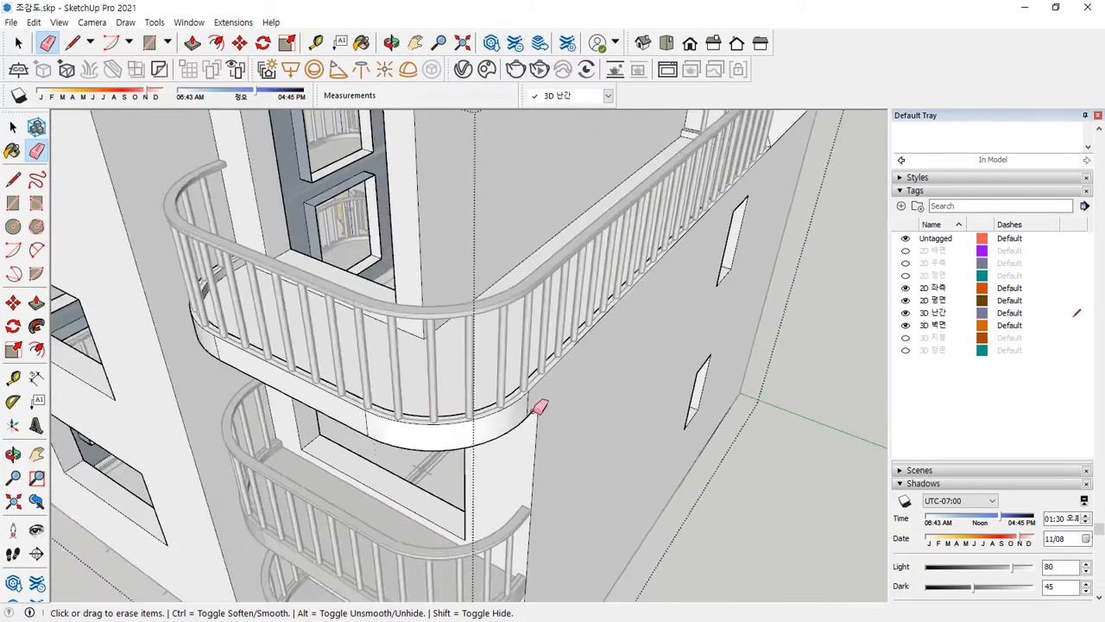
mouse_move(538, 402)
middle_mouse_down()
mouse_move(380, 285)
mouse_move(466, 153)
mouse_move(503, 135)
mouse_move(526, 168)
mouse_move(547, 297)
mouse_move(439, 377)
mouse_move(459, 383)
middle_mouse_up()
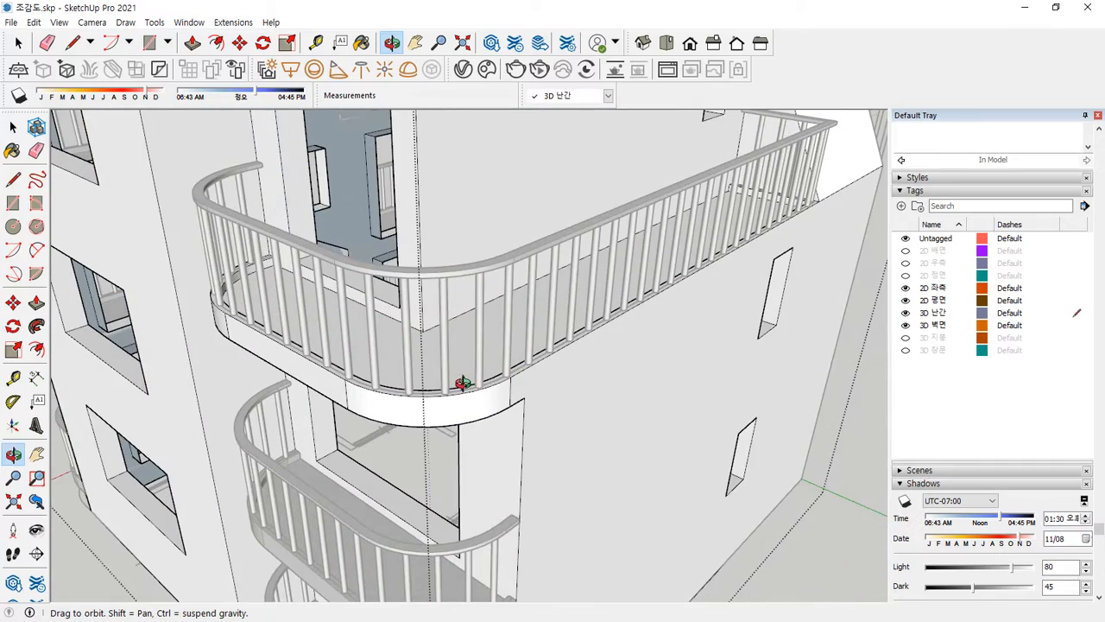
key("space")
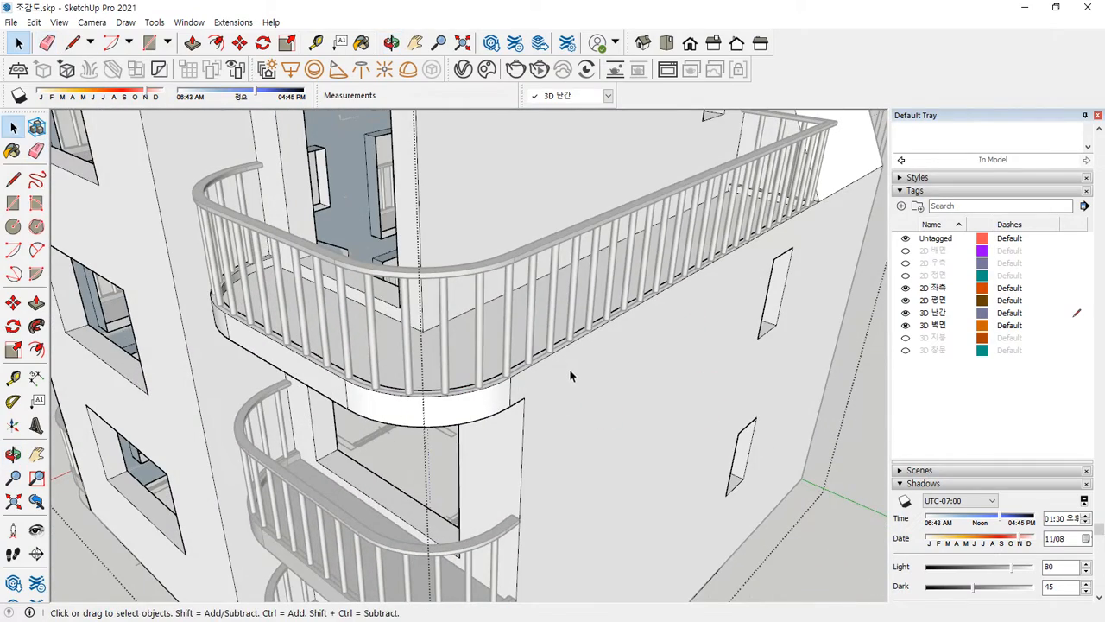
Draw a rectangle about 6.5 m long on the wall from the railing's far end to the slab corner, and erase its short edge beside the slab.
key("r")
left_click(819, 201)
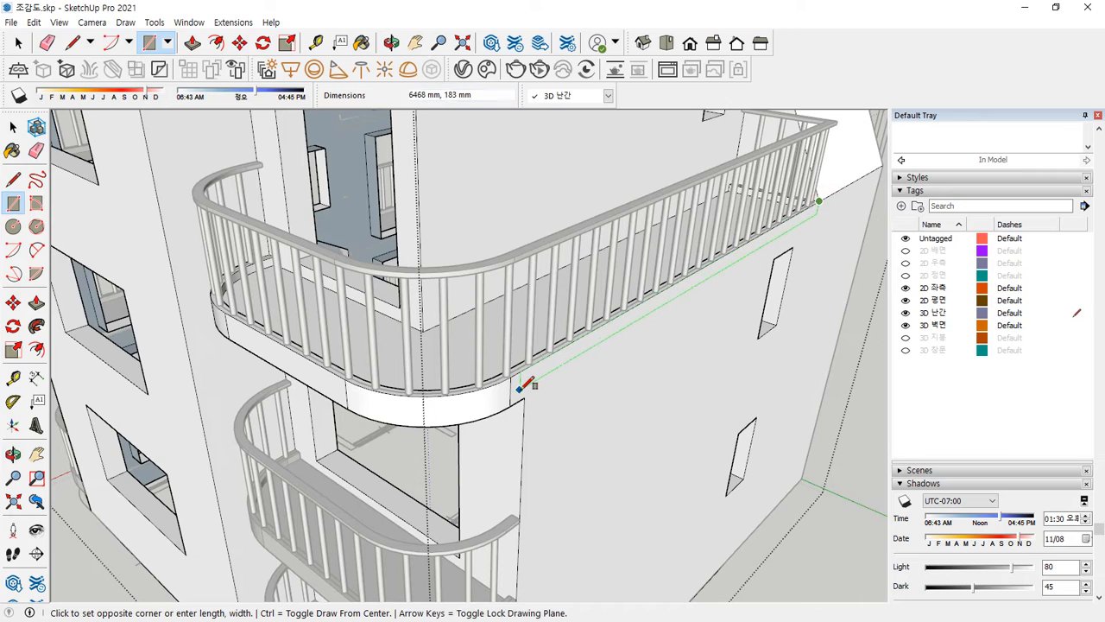
left_click(526, 392)
key("e")
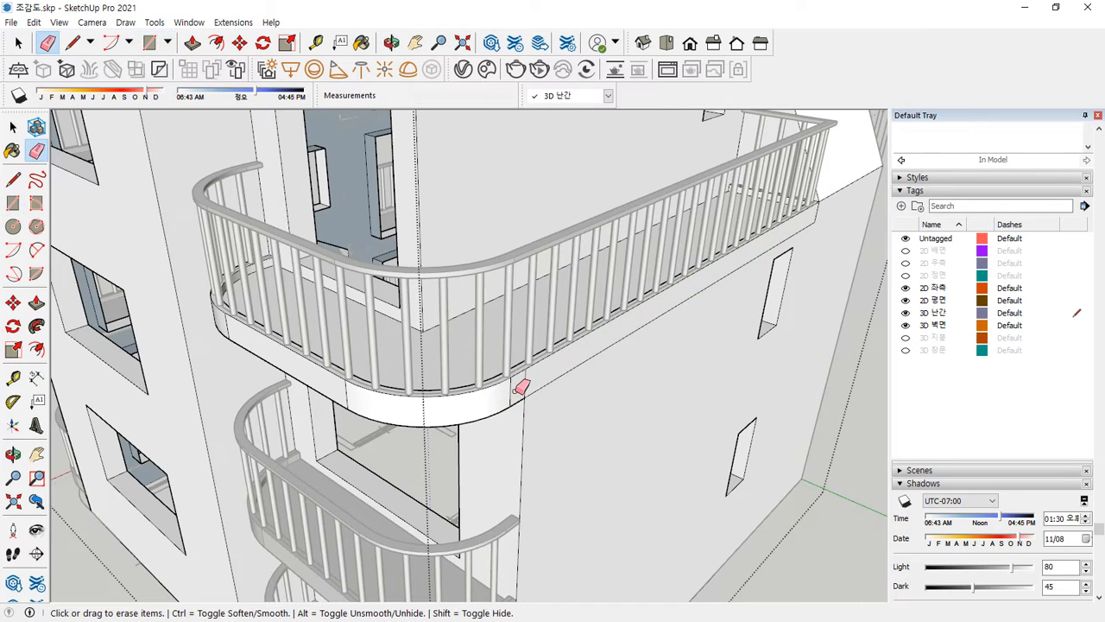
left_click_drag(519, 388, 533, 382)
Examine the slab band along the side wall, its far end, and the rounded top balcony from several sides.
middle_click_drag(566, 413, 458, 372)
scroll(578, 385, "down", 3)
middle_click_drag(577, 385, 510, 371)
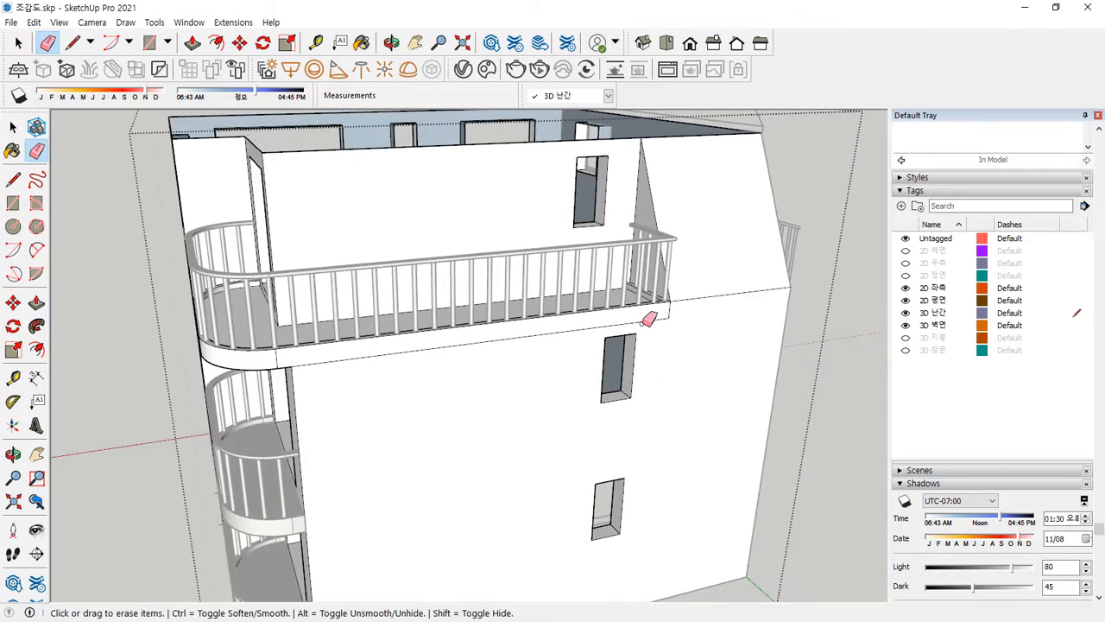
scroll(648, 318, "up", 3)
middle_click_drag(700, 356, 572, 345)
middle_click_drag(475, 345, 767, 249)
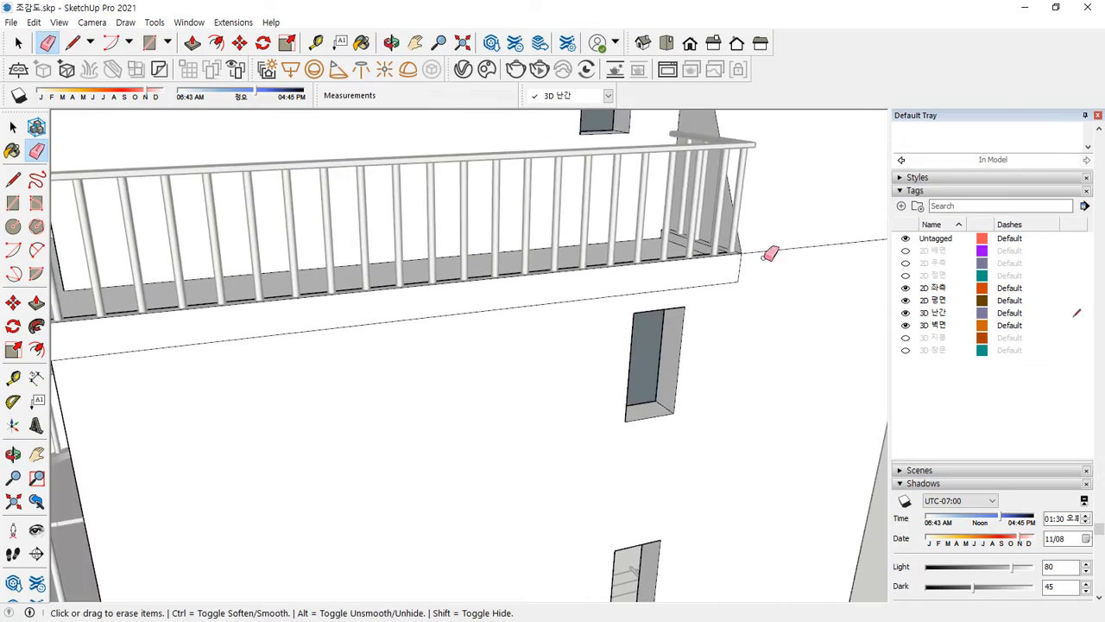
mouse_move(707, 281)
middle_mouse_down()
mouse_move(513, 319)
mouse_move(541, 388)
mouse_move(703, 400)
mouse_move(754, 382)
mouse_move(726, 335)
mouse_move(753, 432)
middle_mouse_up()
scroll(504, 326, "up", 4)
key("space")
scroll(779, 499, "down", 5)
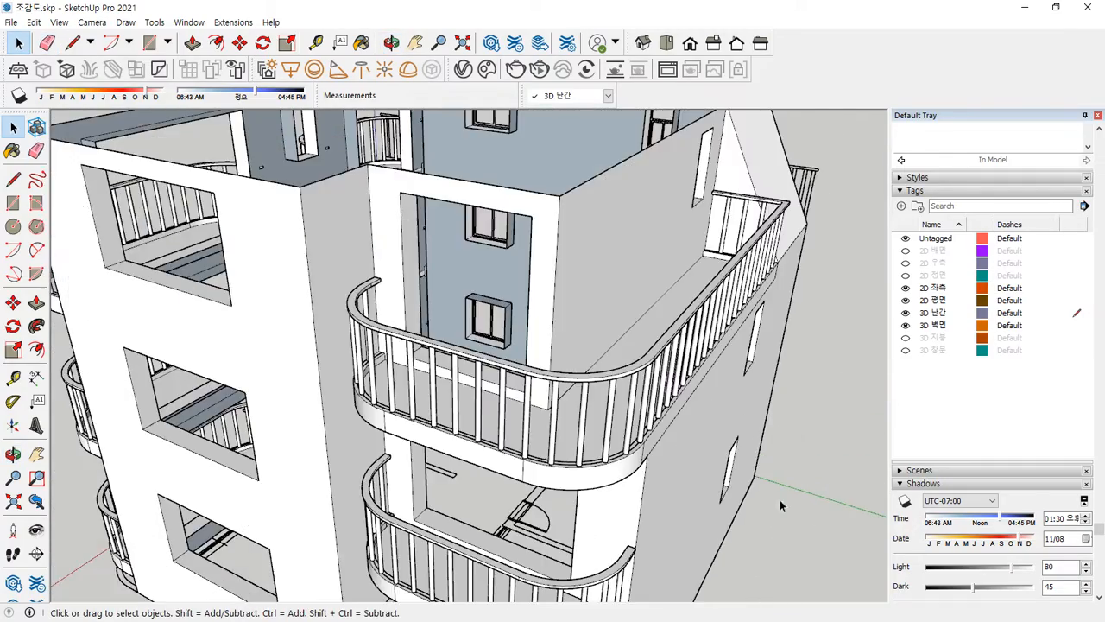
scroll(576, 404, "down", 1)
middle_click_drag(576, 404, 574, 404, "shift")
scroll(574, 404, "down", 2)
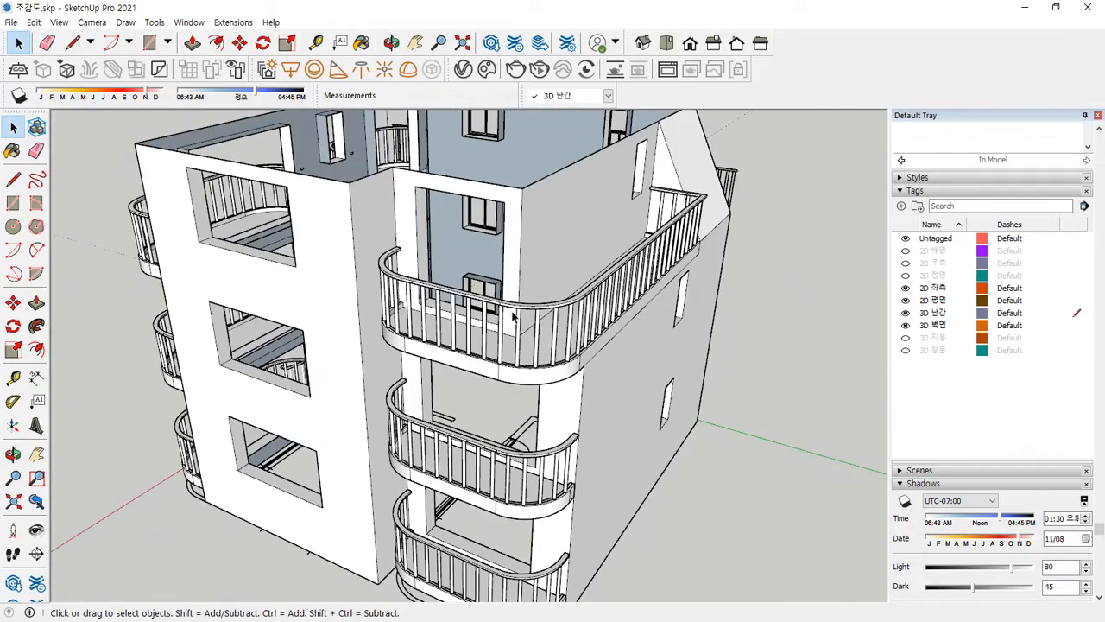
middle_click_drag(210, 302, 821, 436)
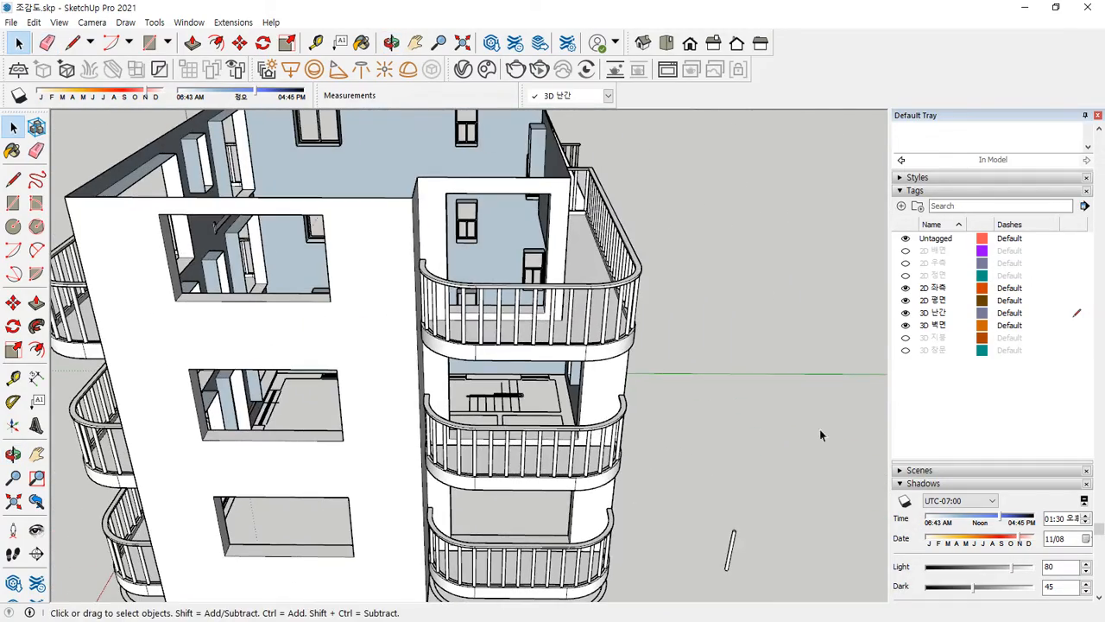
Show the 3D 창문 and 3D 지붕 tags, and hide the 2D 좌측 and 2D 평면 tags.
left_click(905, 349)
left_click(905, 337)
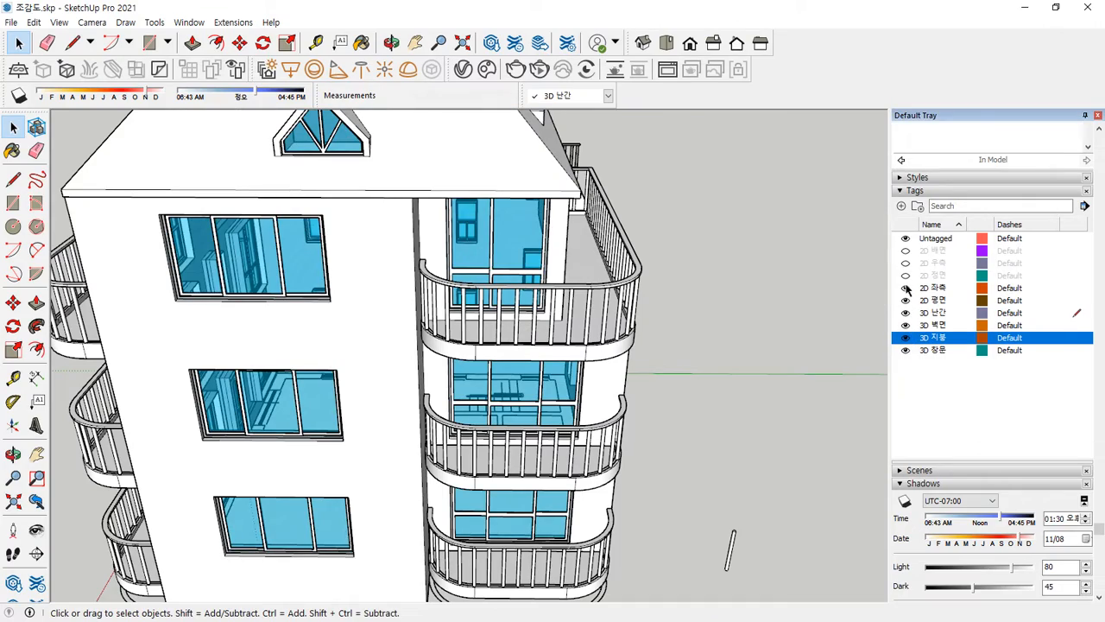
left_click(905, 288)
left_click(905, 299)
Review the complete building with its roof, windows and balconies from all sides.
scroll(316, 449, "down", 3)
mouse_move(316, 449)
middle_mouse_down()
mouse_move(557, 419)
mouse_move(703, 428)
mouse_move(441, 405)
middle_mouse_up()
middle_click_drag(204, 417, 725, 391)
middle_click_drag(156, 363, 454, 365)
mouse_move(263, 356)
middle_mouse_down()
mouse_move(426, 351)
mouse_move(610, 367)
middle_mouse_up()
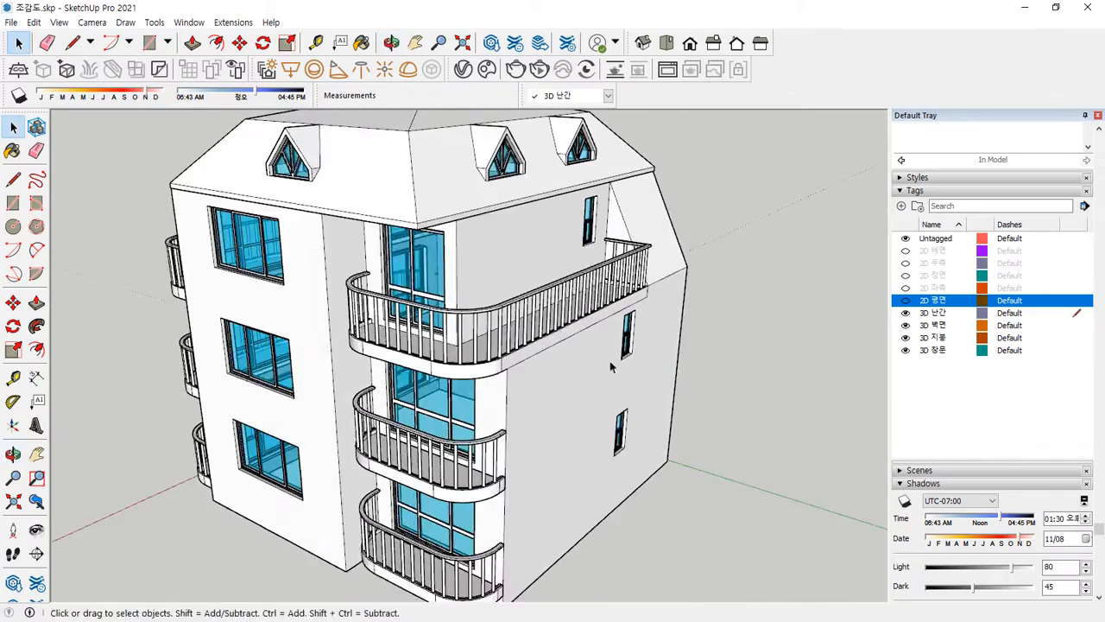
middle_click_drag(457, 362, 777, 355)
scroll(310, 344, "down", 4)
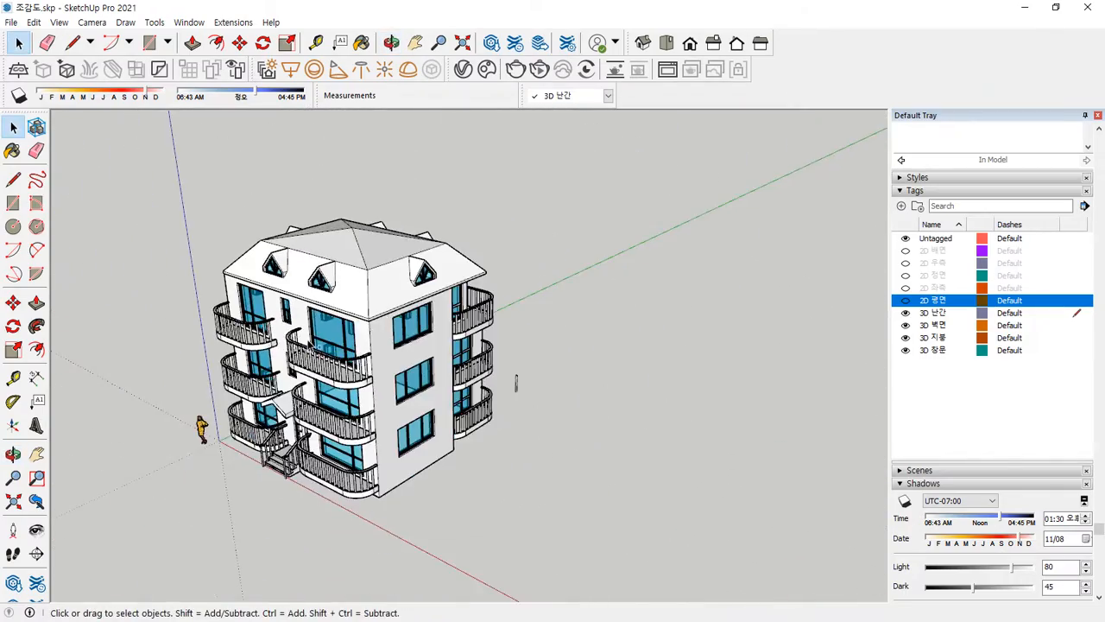
middle_click_drag(516, 382, 614, 382)
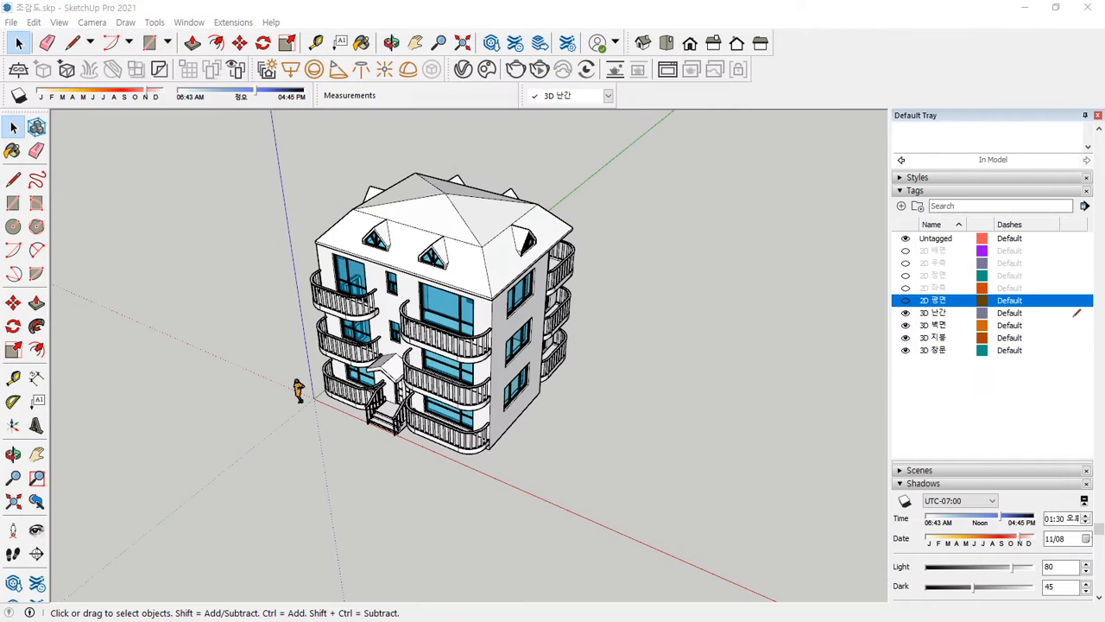
Add a new tag named 3D 맵 and make it the active tag.
left_click(12, 24)
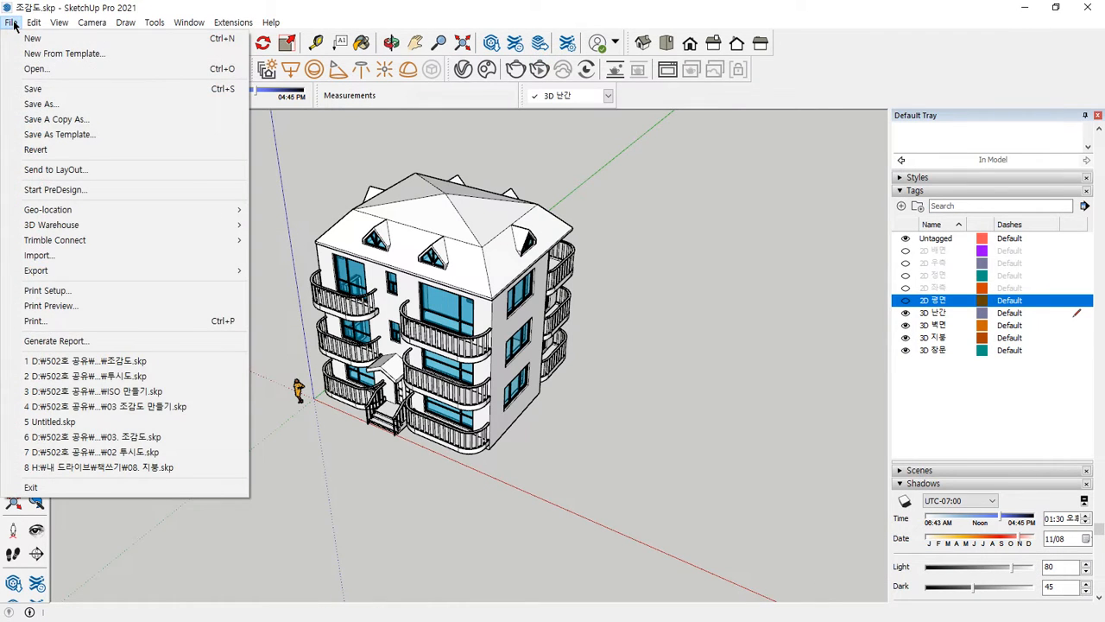
left_click(971, 408)
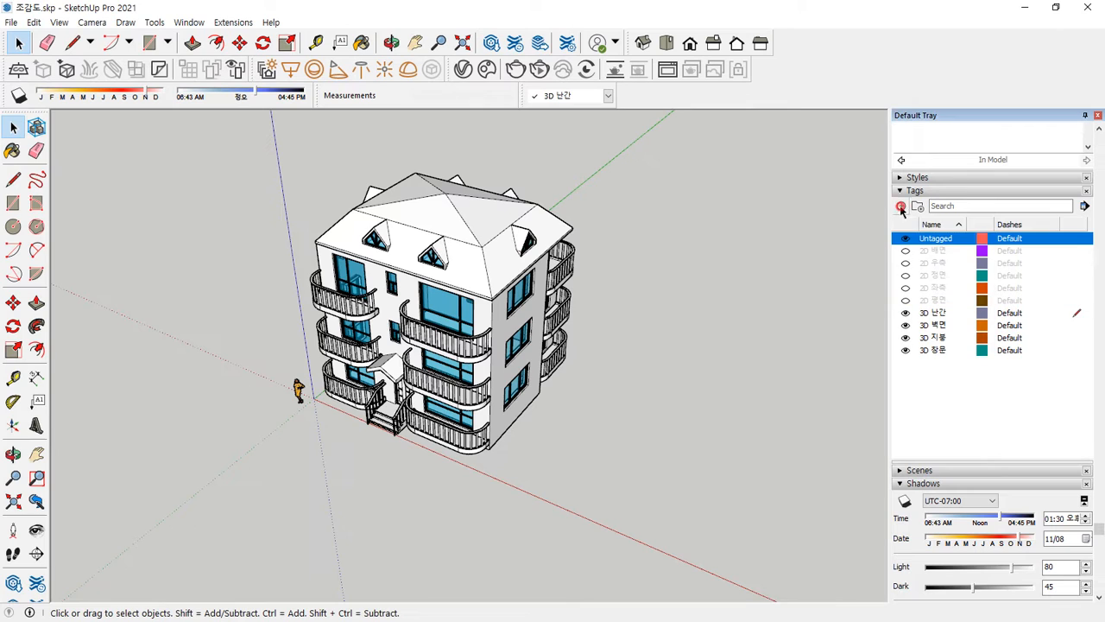
left_click(901, 207)
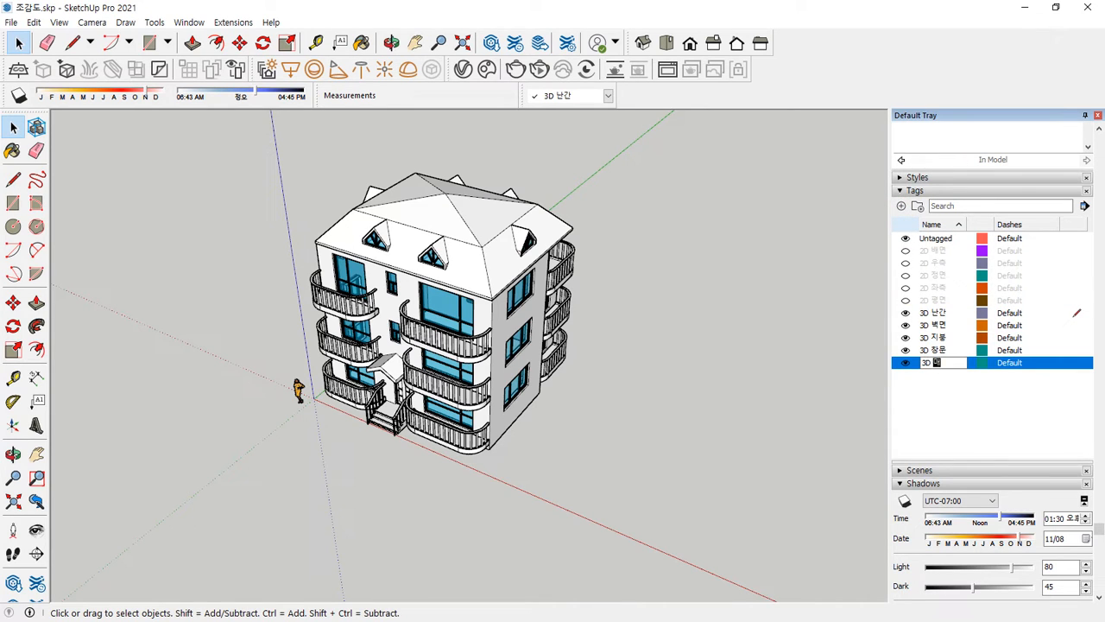
key("Return")
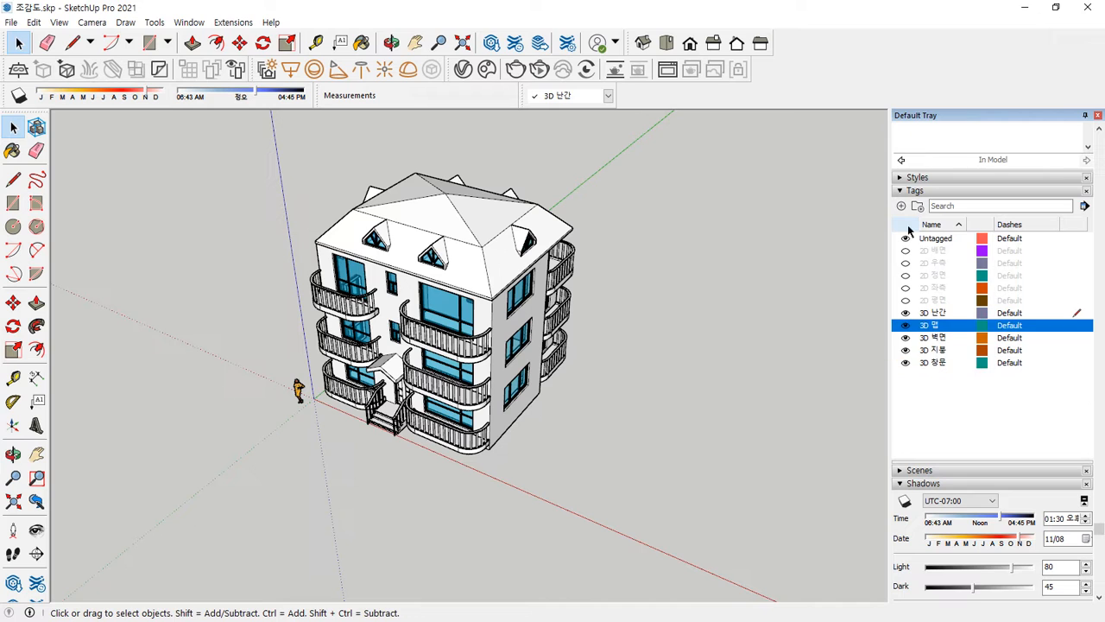
left_click(1077, 325)
Import the PNG file 맵 캡쳐.png from the 03. 조감도 folder, using it as an image.
left_click(11, 21)
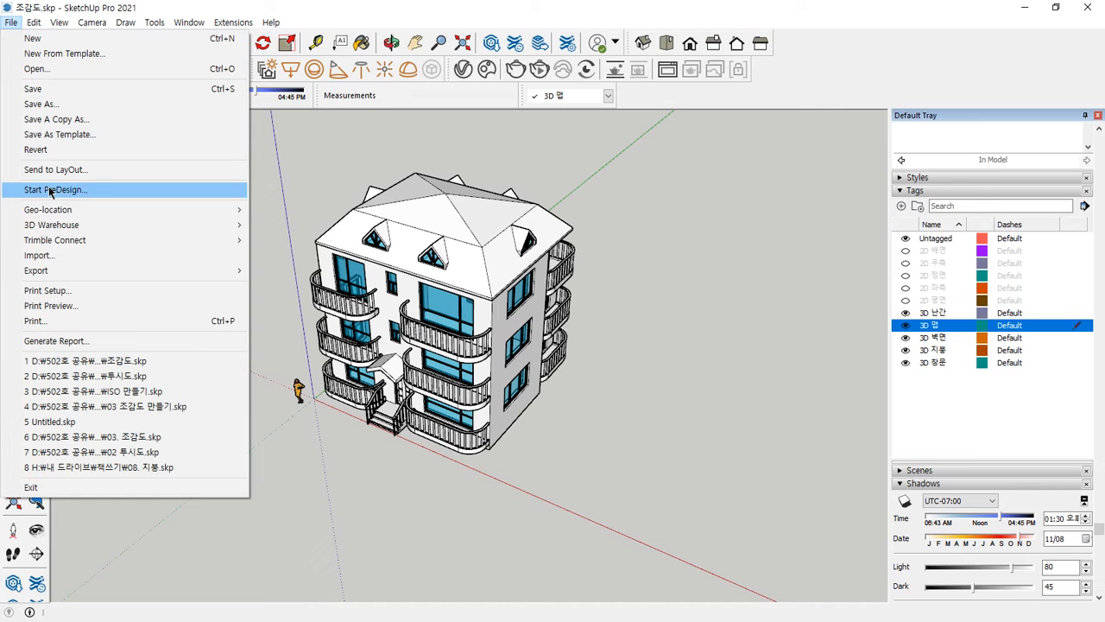
left_click(65, 255)
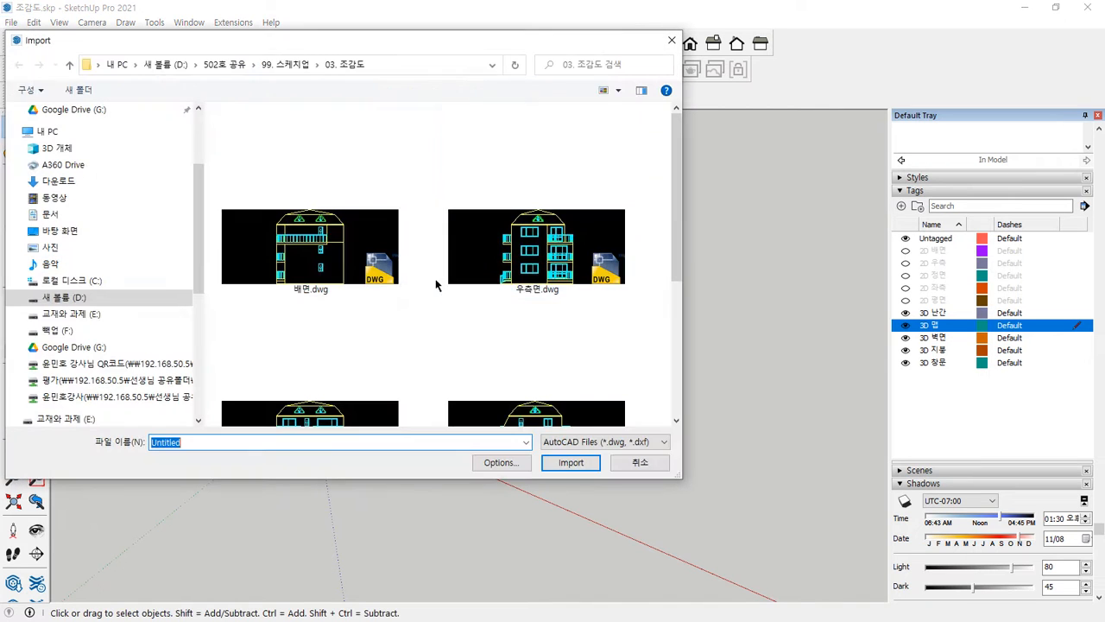
left_click(646, 443)
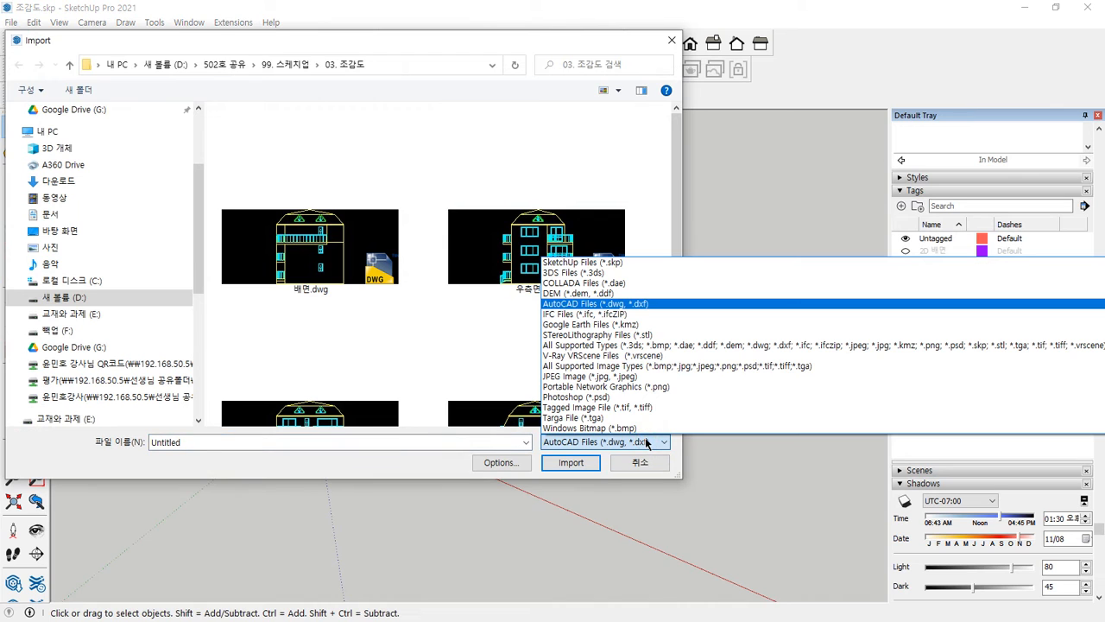
left_click(632, 390)
left_click(350, 300)
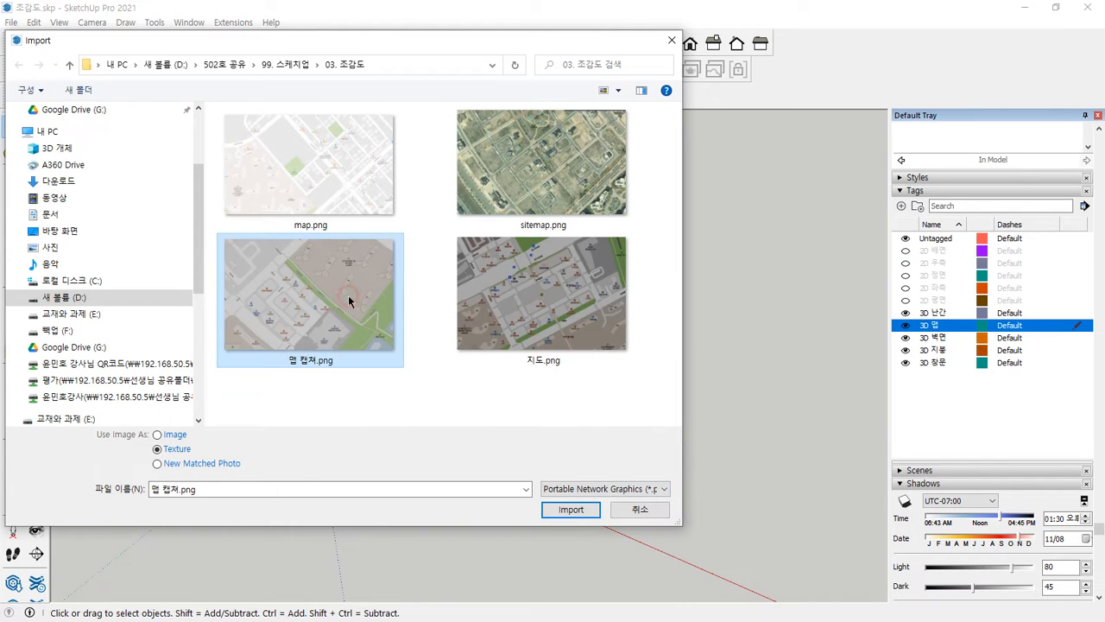
left_click(171, 437)
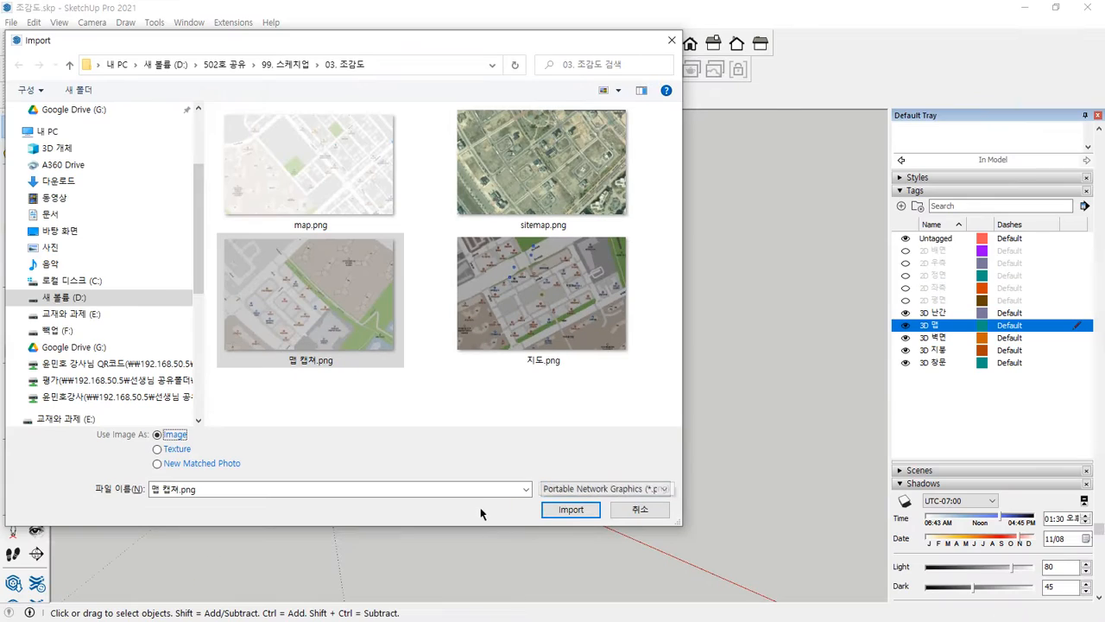
left_click(527, 530)
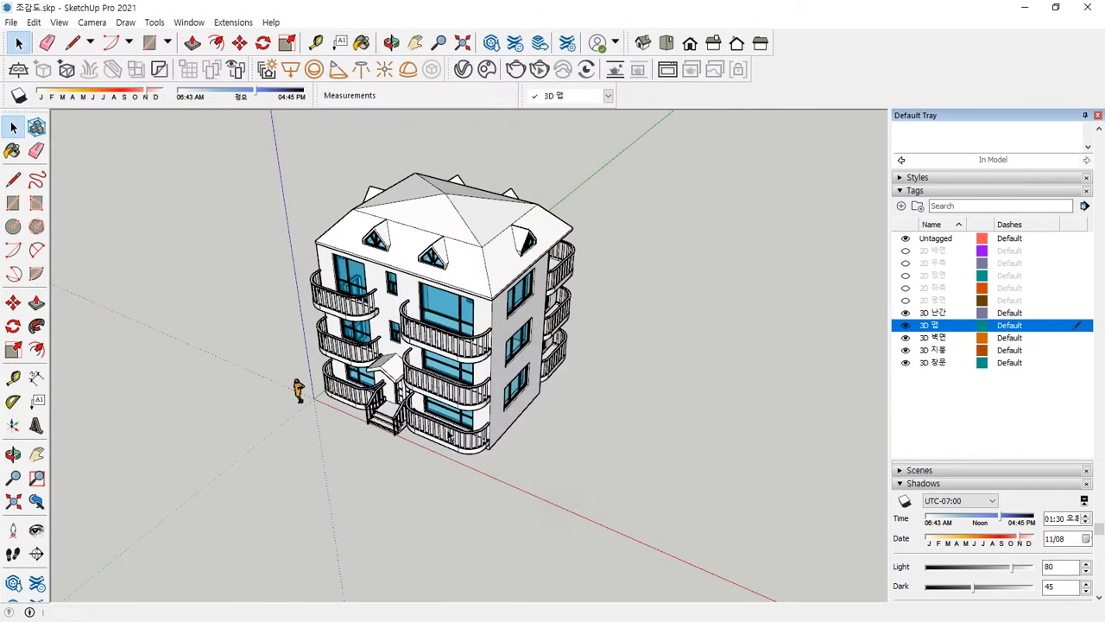
Place the map image flat on the ground beneath the building, starting beyond its front corner, about 65 m high.
left_click(106, 337)
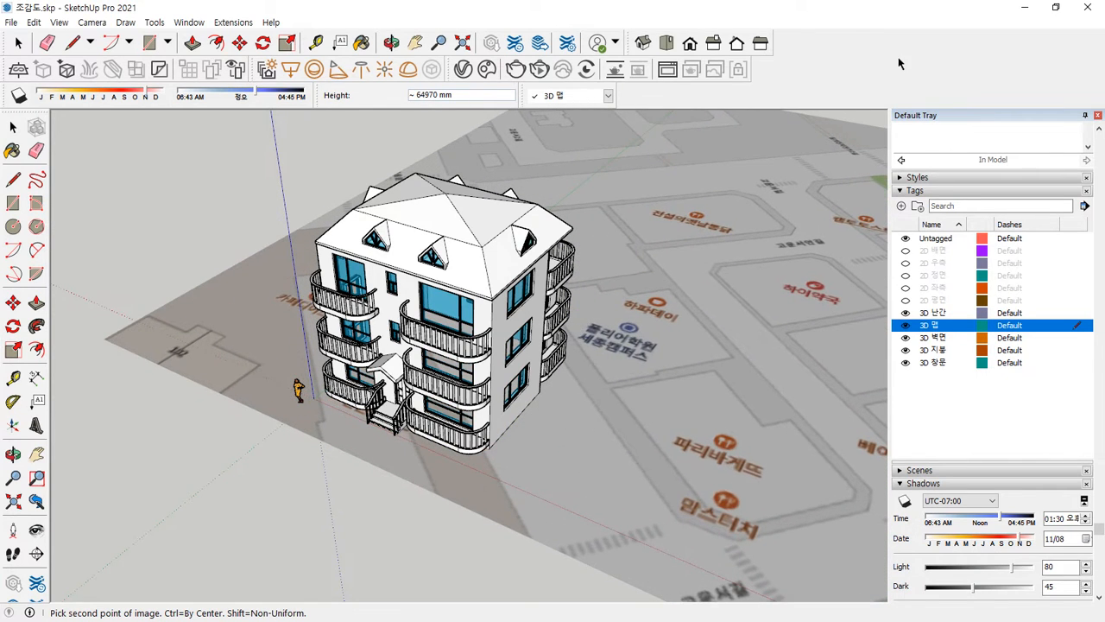
left_click(809, 139)
scroll(625, 326, "down", 3)
middle_click_drag(625, 326, 415, 347)
Enlarge the map image uniformly about its center from its far corner.
key("s")
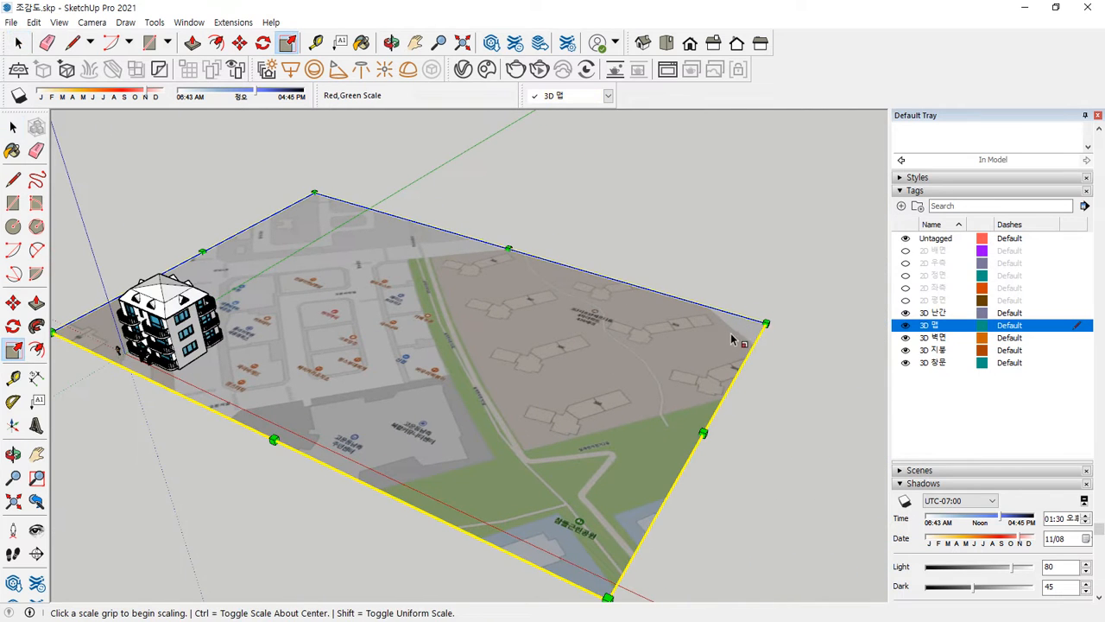
left_click(765, 321)
key("ctrl")
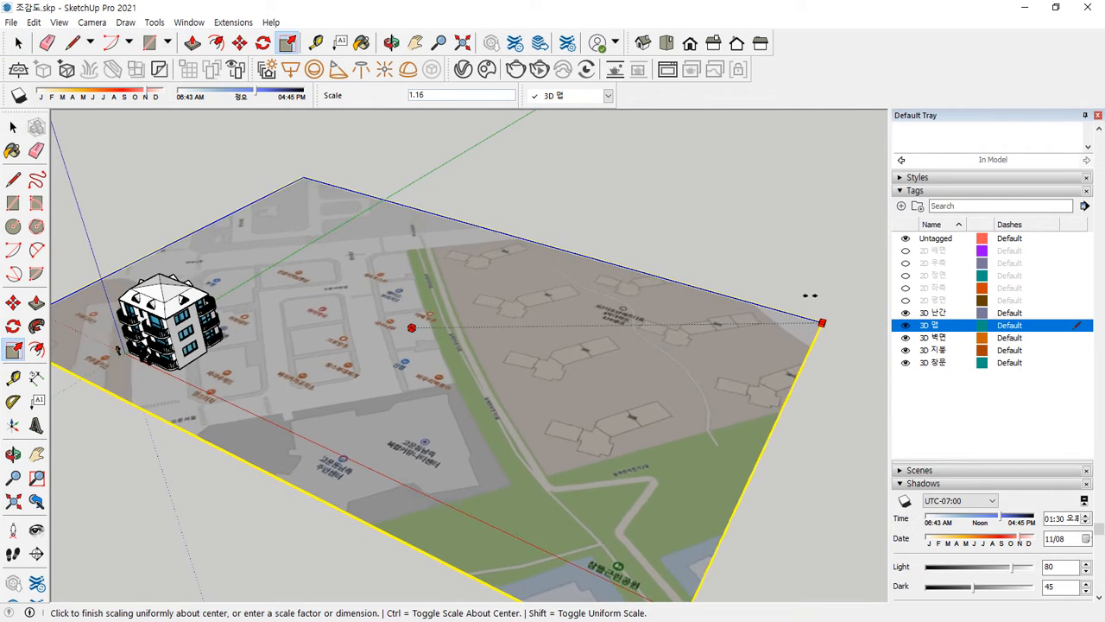
left_click(846, 183)
scroll(550, 328, "down", 4)
scroll(674, 329, "up", 1)
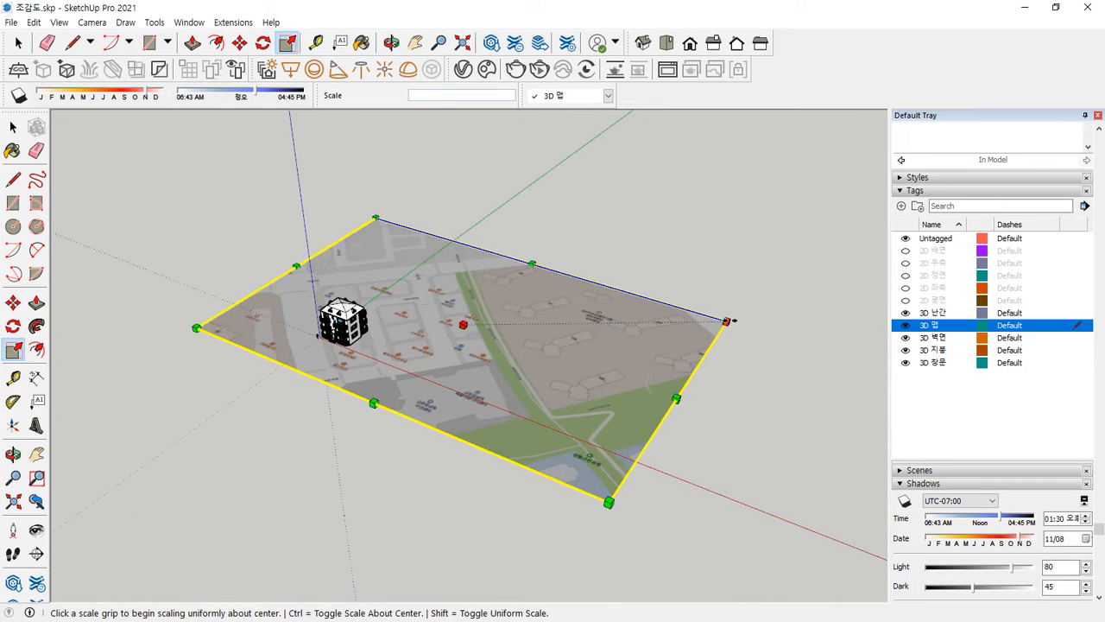
Scale the map image up about its center once more to suit the building's size, and deselect it.
left_click(731, 319)
key("ctrl")
key("ctrl")
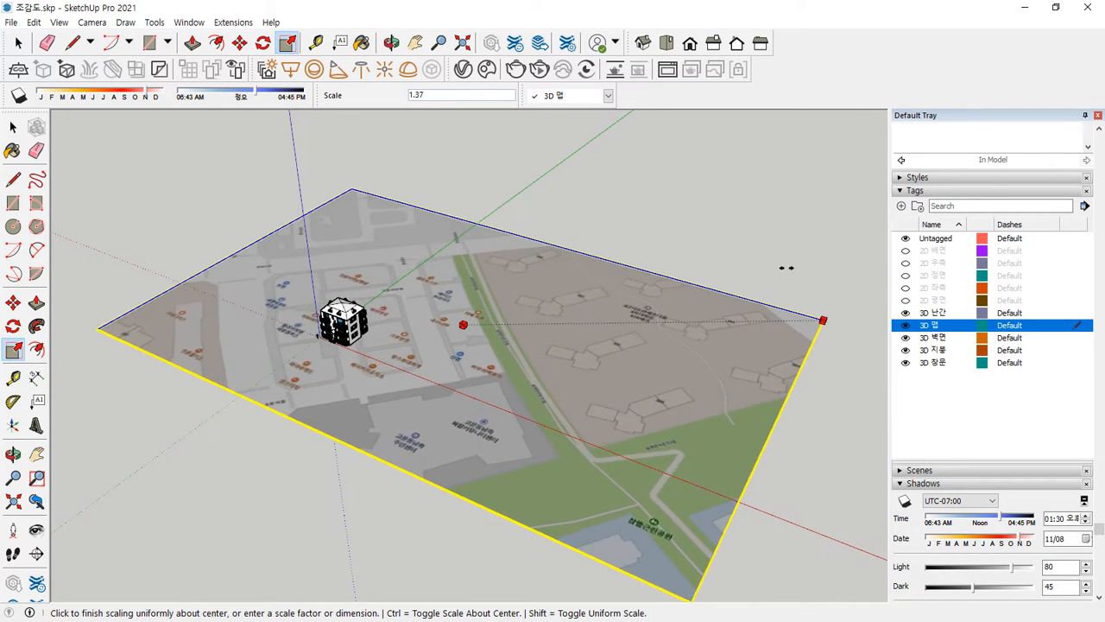
left_click(765, 262)
key("space")
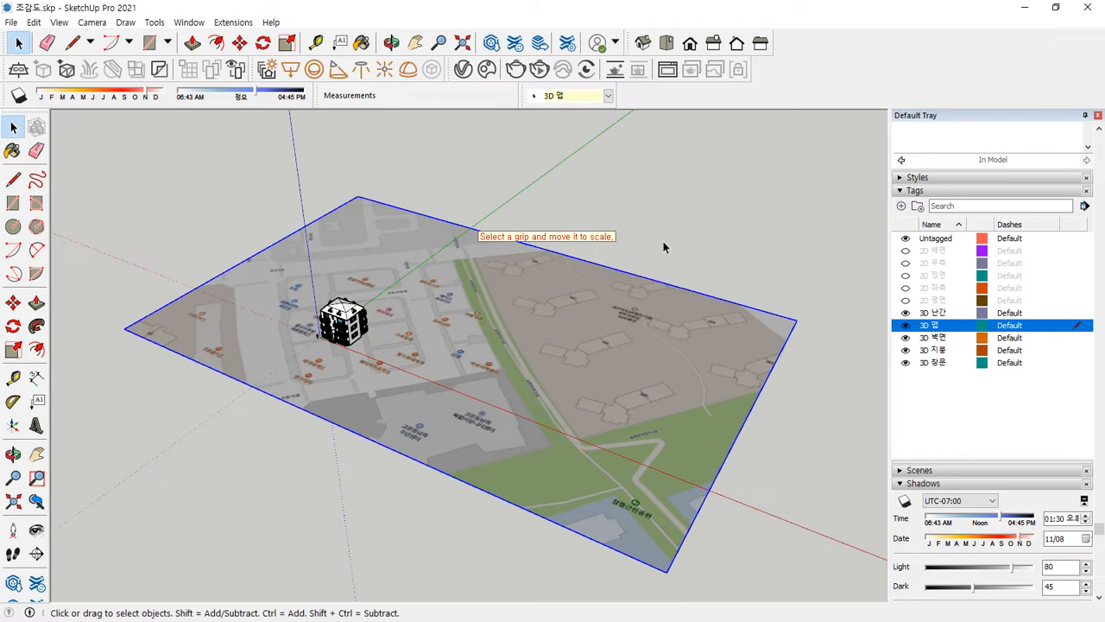
left_click(617, 235)
scroll(371, 483, "up", 3)
scroll(371, 483, "up", 4)
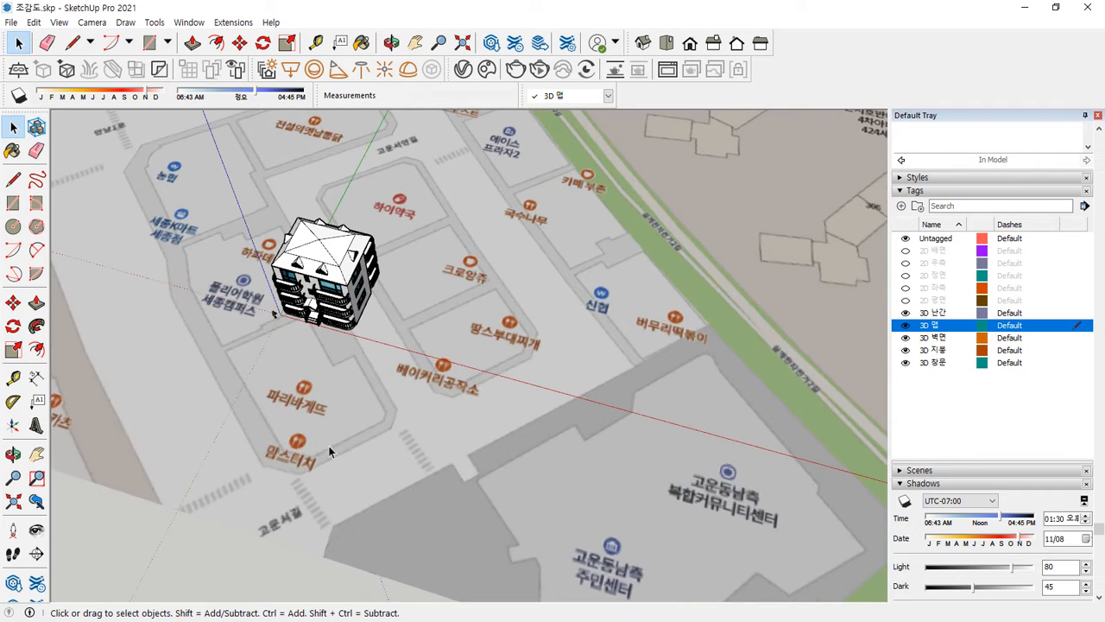
Scale the map image up uniformly about its center by a factor of about 1.21, and deselect it.
scroll(341, 467, "down", 1)
scroll(336, 470, "down", 2)
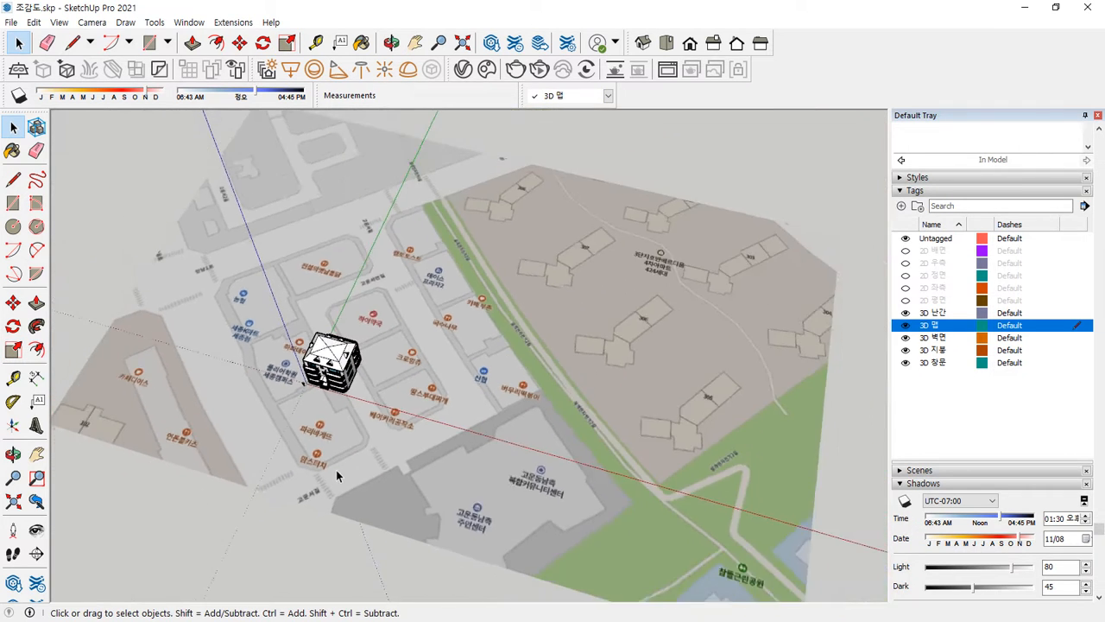
scroll(335, 470, "up", 1)
scroll(470, 382, "down", 3)
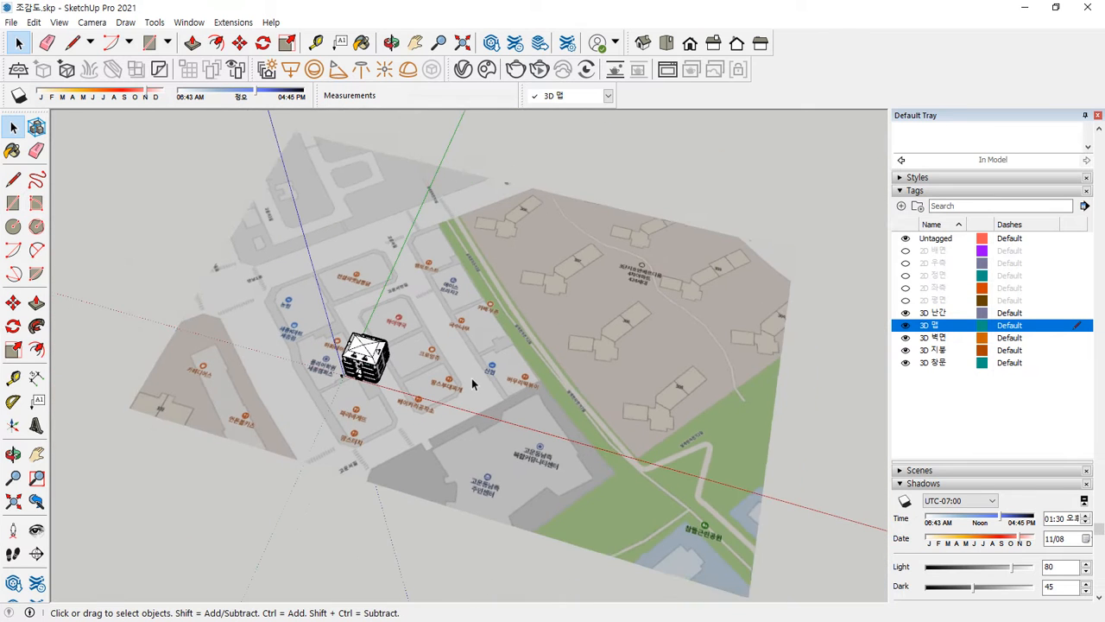
left_click(472, 380)
key("s")
left_click(794, 250)
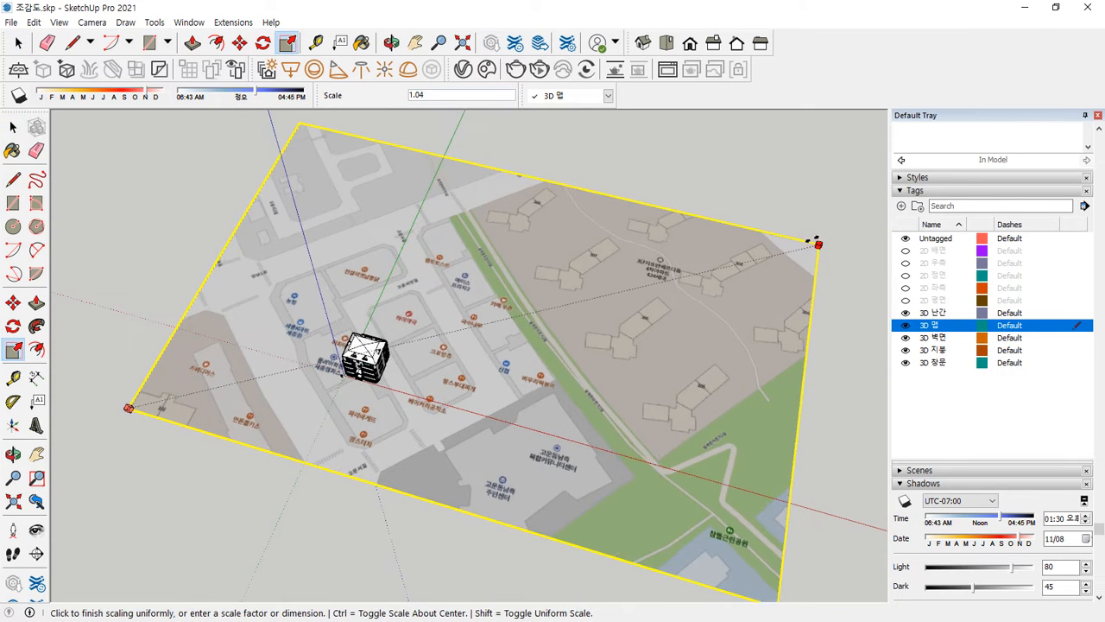
key("ctrl")
left_click(838, 205)
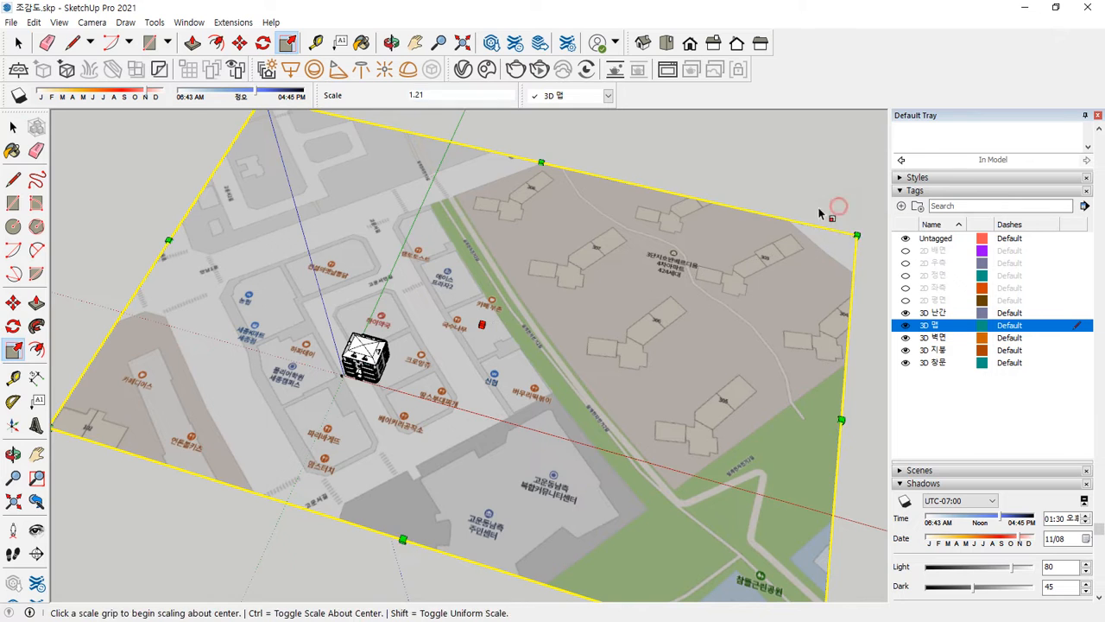
key("space")
left_click(715, 184)
Rotate the map image about 44° around the back corner of the plot beside the building, aligning the plots with the building.
scroll(399, 355, "up", 6)
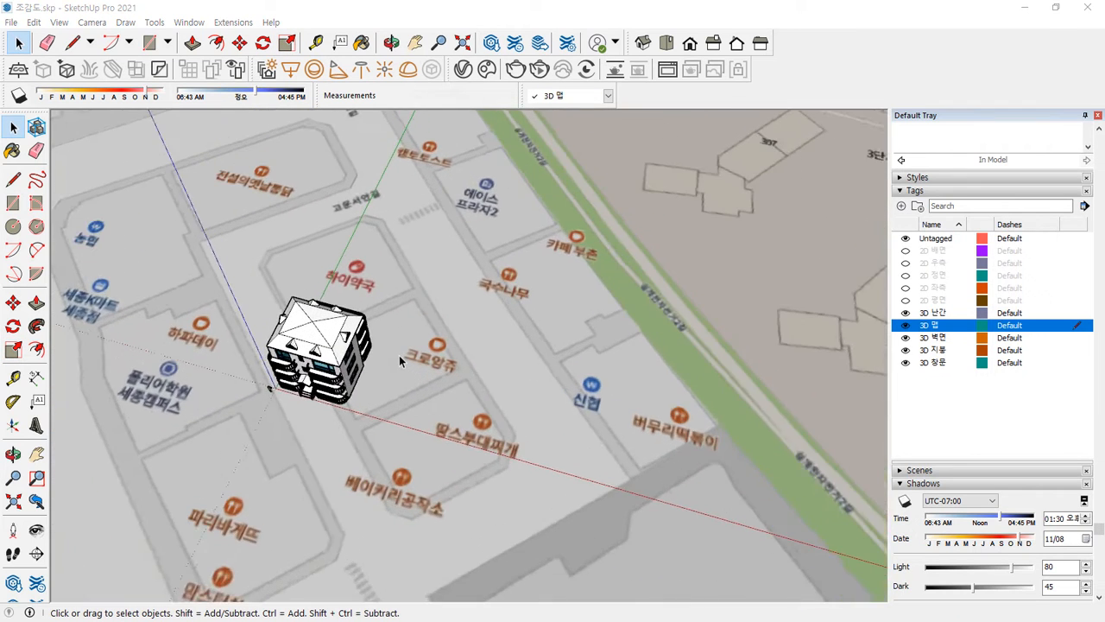
mouse_move(434, 240)
left_mouse_down()
mouse_move(525, 382)
mouse_move(469, 425)
mouse_move(318, 499)
left_mouse_up()
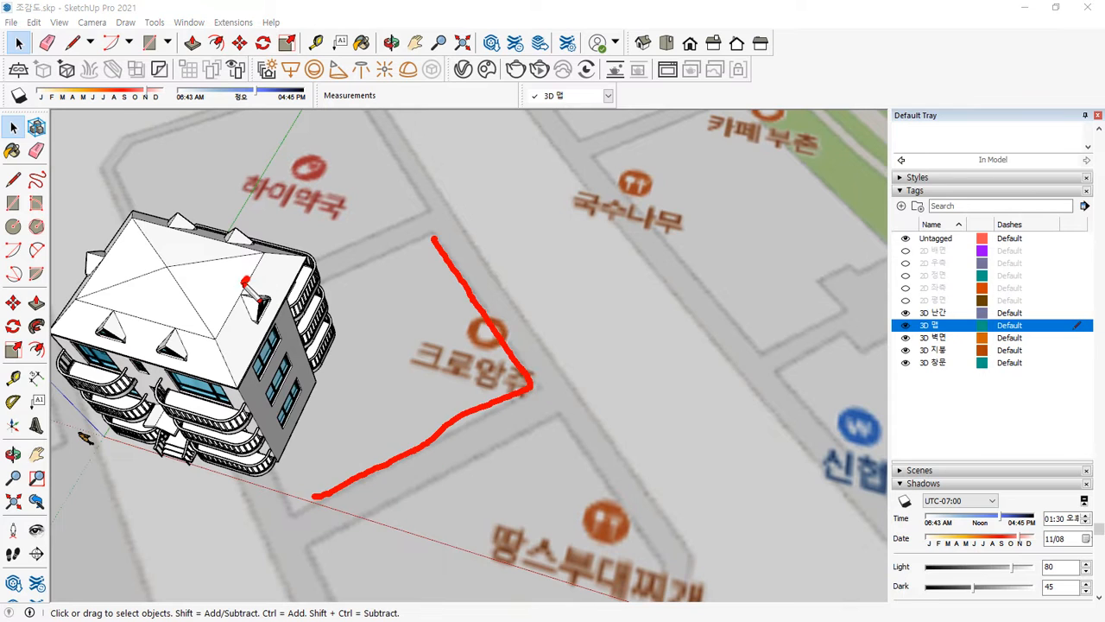
key("Escape")
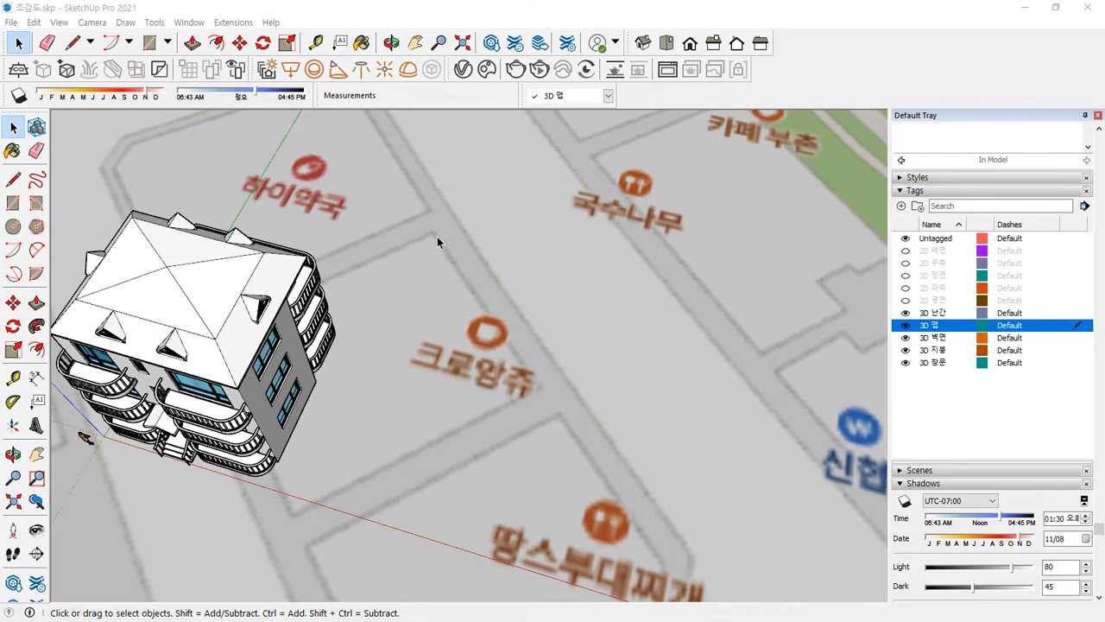
key("q")
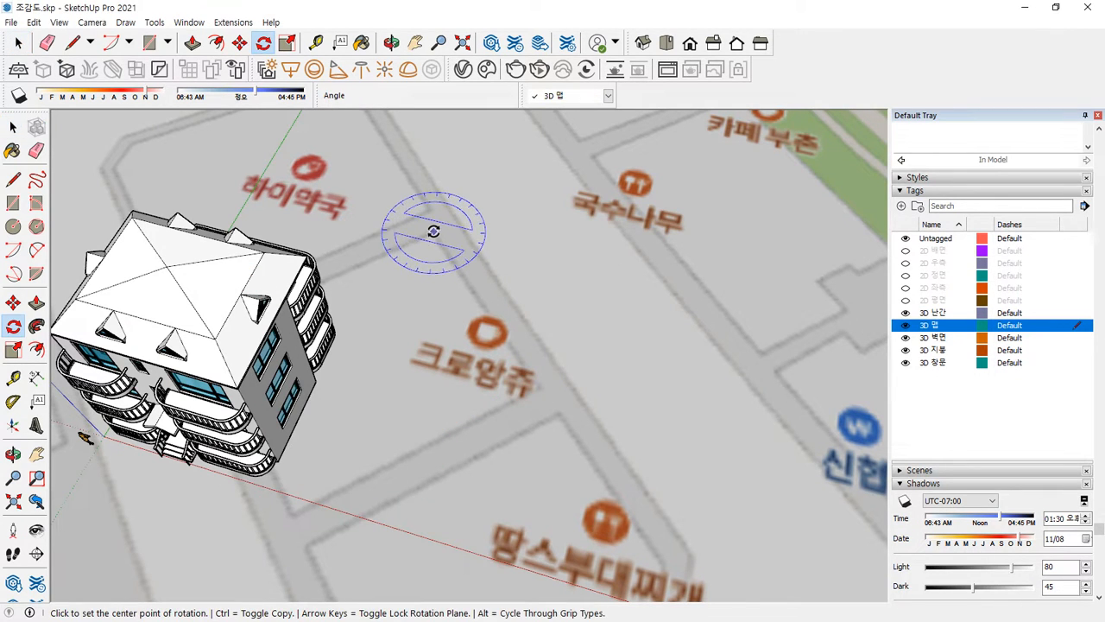
left_click(433, 231)
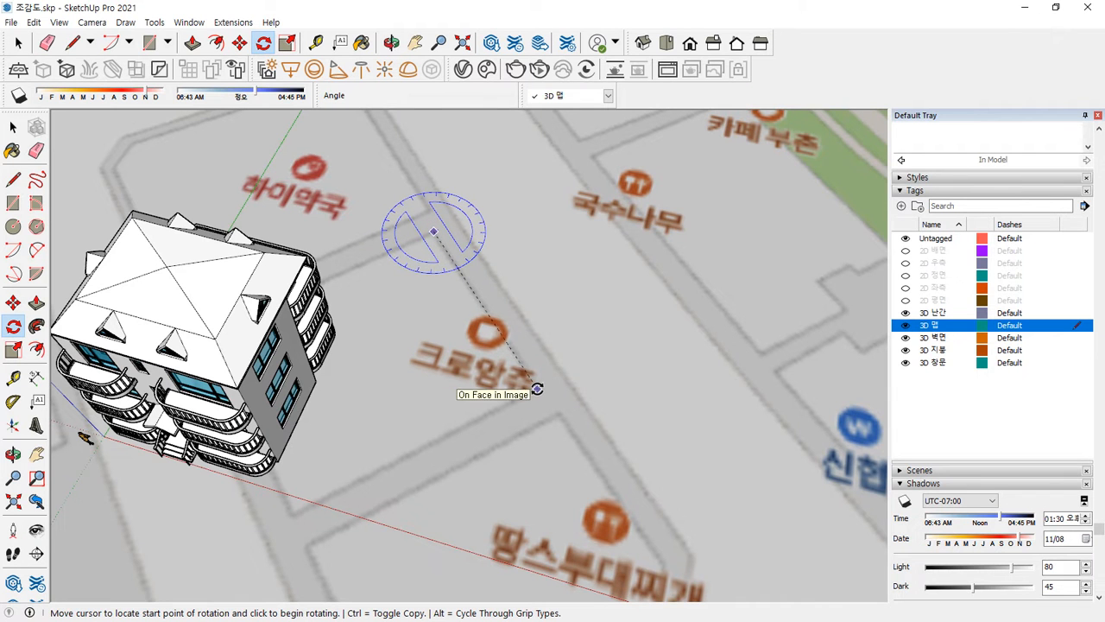
left_click(537, 389)
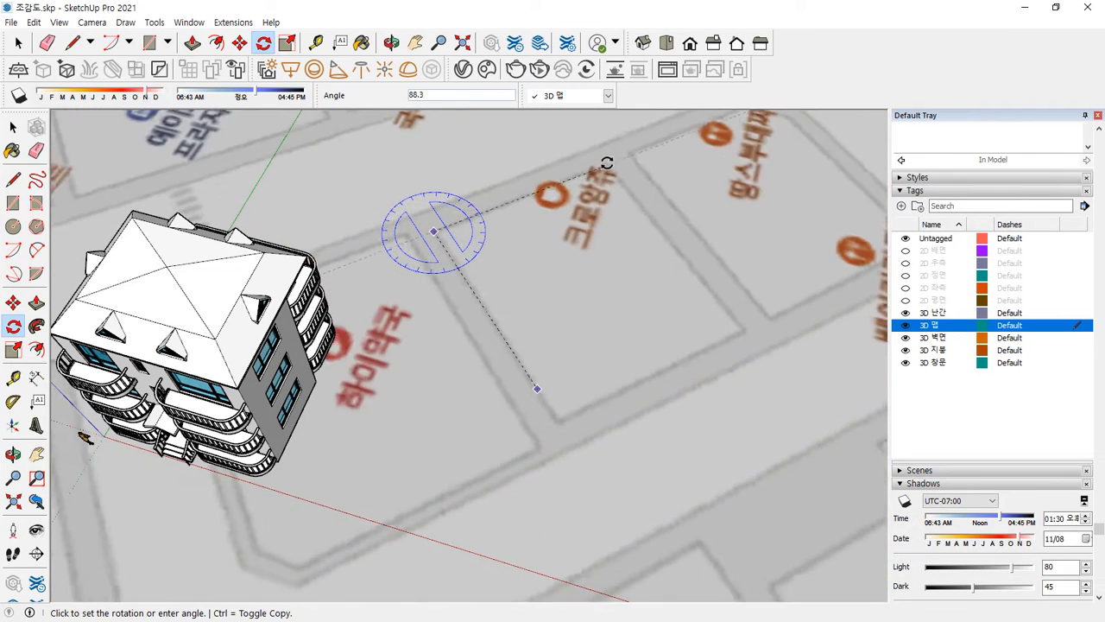
scroll(600, 269, "down", 2)
scroll(600, 269, "down", 4)
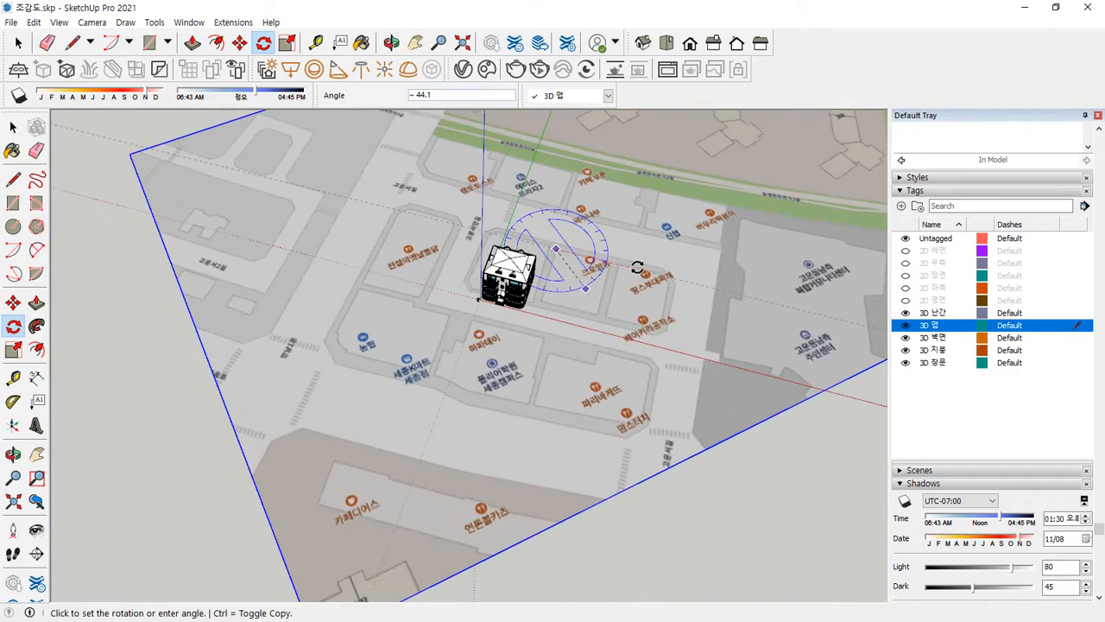
left_click(636, 268)
Move the map image toward the building so that the 크로앙쥬 plot lies beneath it.
scroll(636, 268, "up", 5)
key("m")
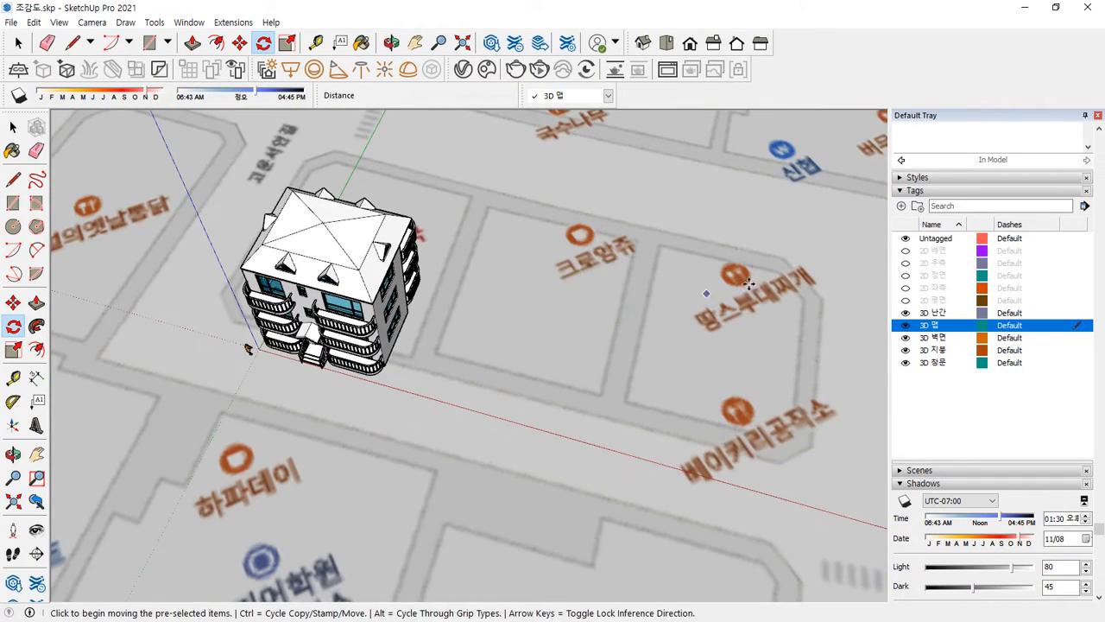
left_click(803, 269)
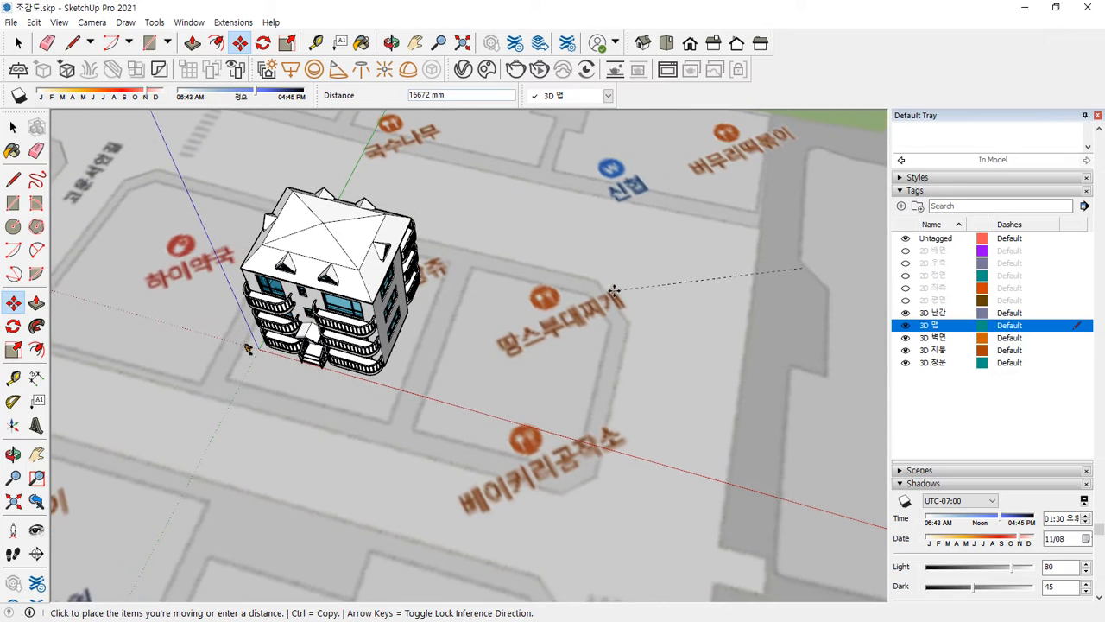
left_click(588, 275)
scroll(535, 357, "down", 4)
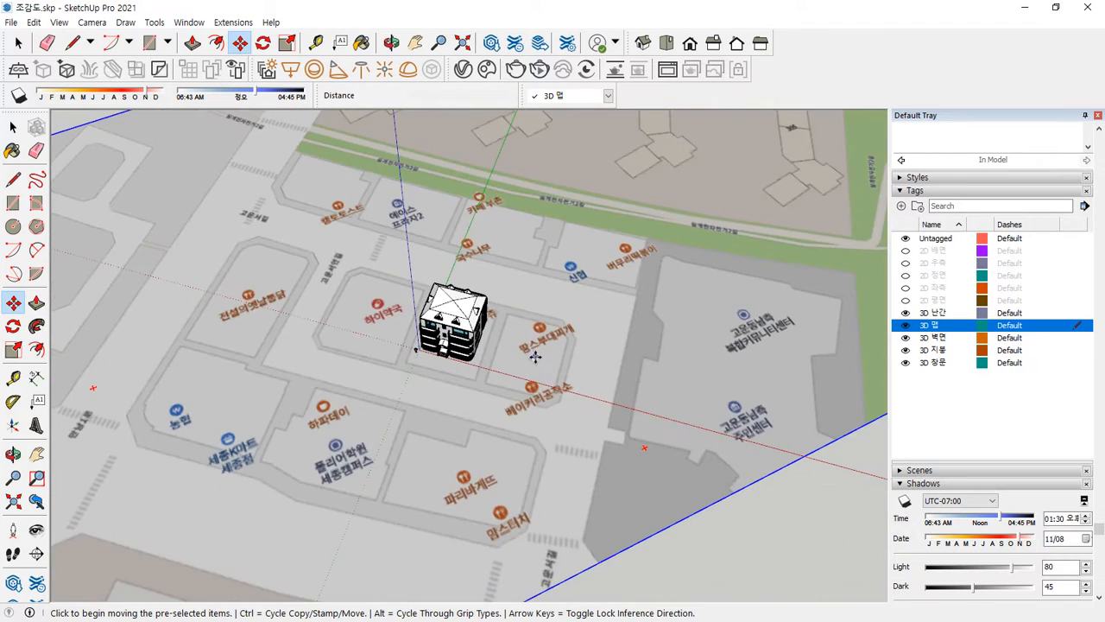
scroll(535, 357, "down", 3)
key("space")
Enlarge the rotated map image about its center from its far corner by a factor of about 1.2.
middle_click_drag(618, 425, 668, 352)
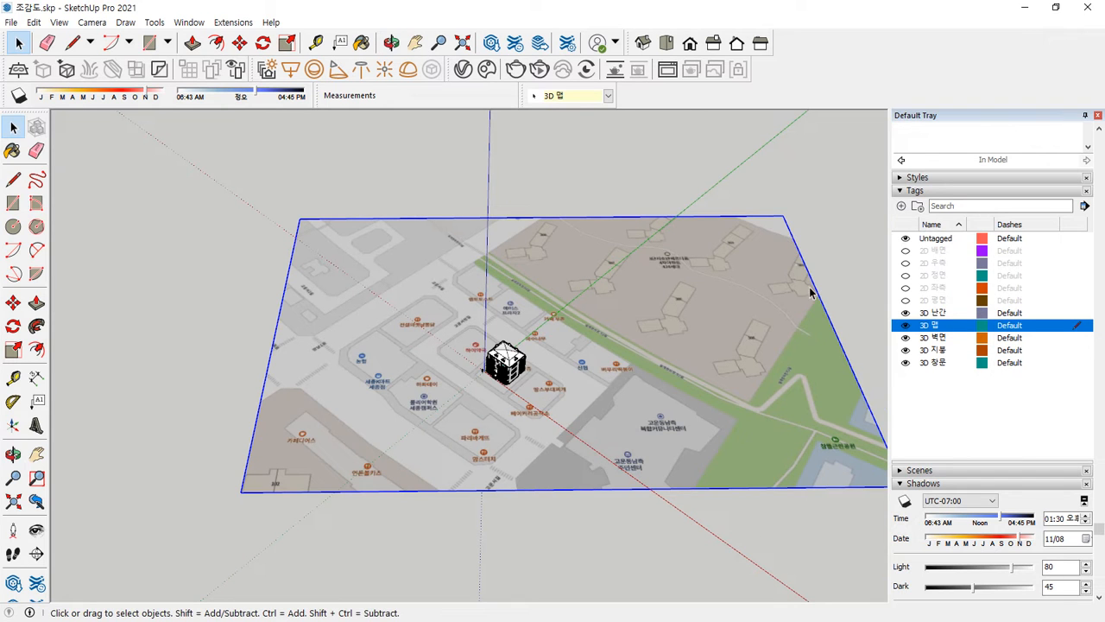
key("s")
left_click(784, 216, "ctrl")
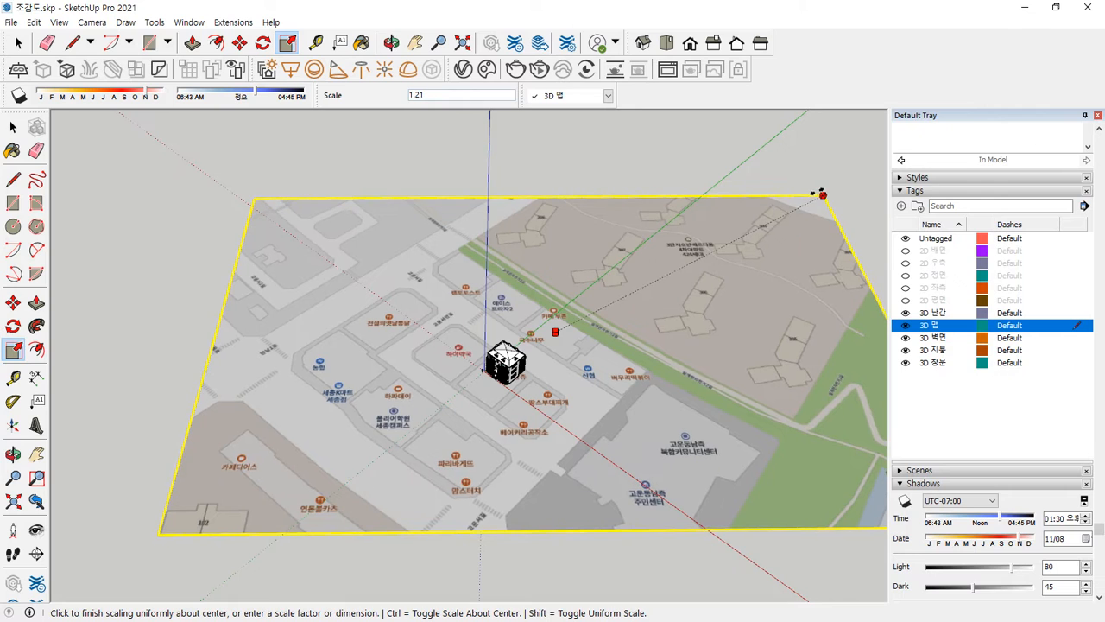
left_click(821, 192)
key("space")
Shift the enlarged map image in two short moves to bring the 크로앙쥬 plot back under the building.
key("m")
left_click(556, 414)
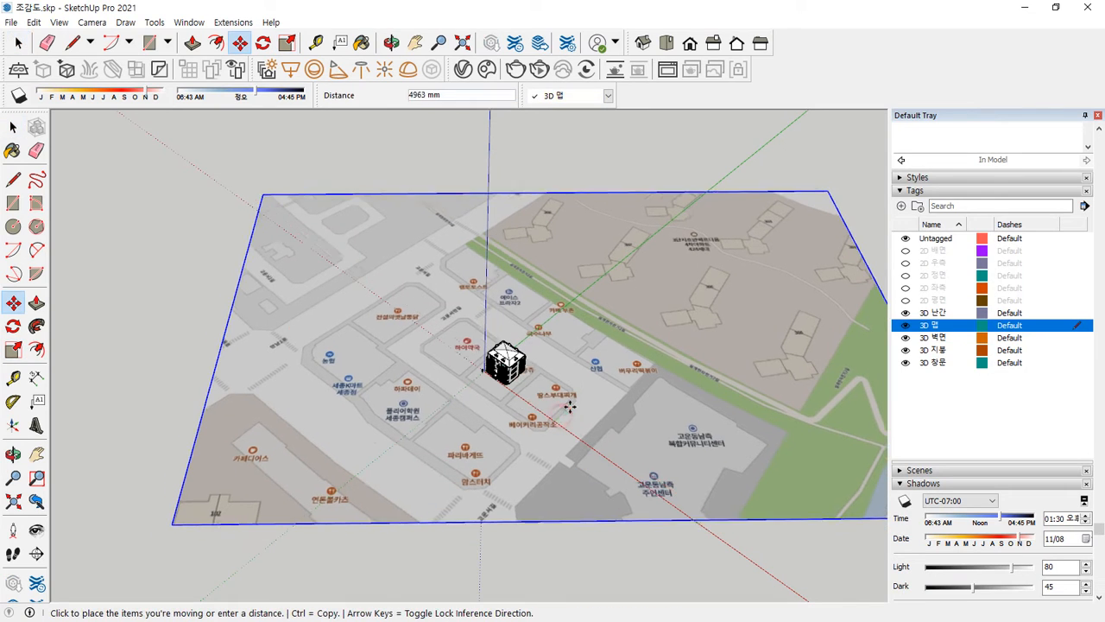
left_click(567, 400)
scroll(529, 360, "up", 3)
scroll(599, 348, "up", 3)
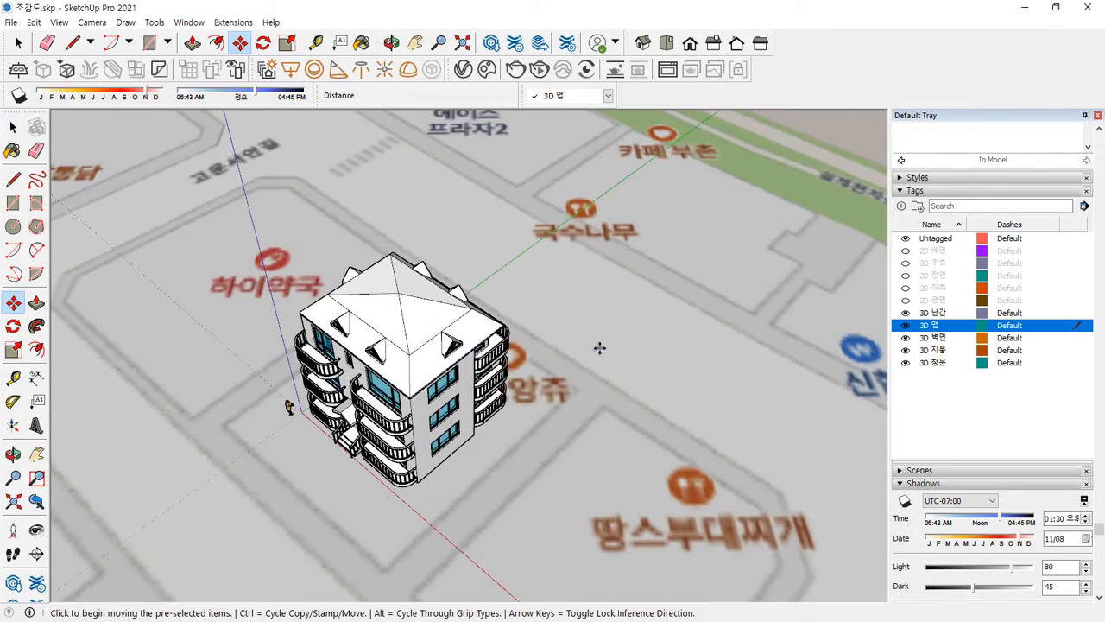
middle_click_drag(599, 348, 575, 257)
left_click(575, 257)
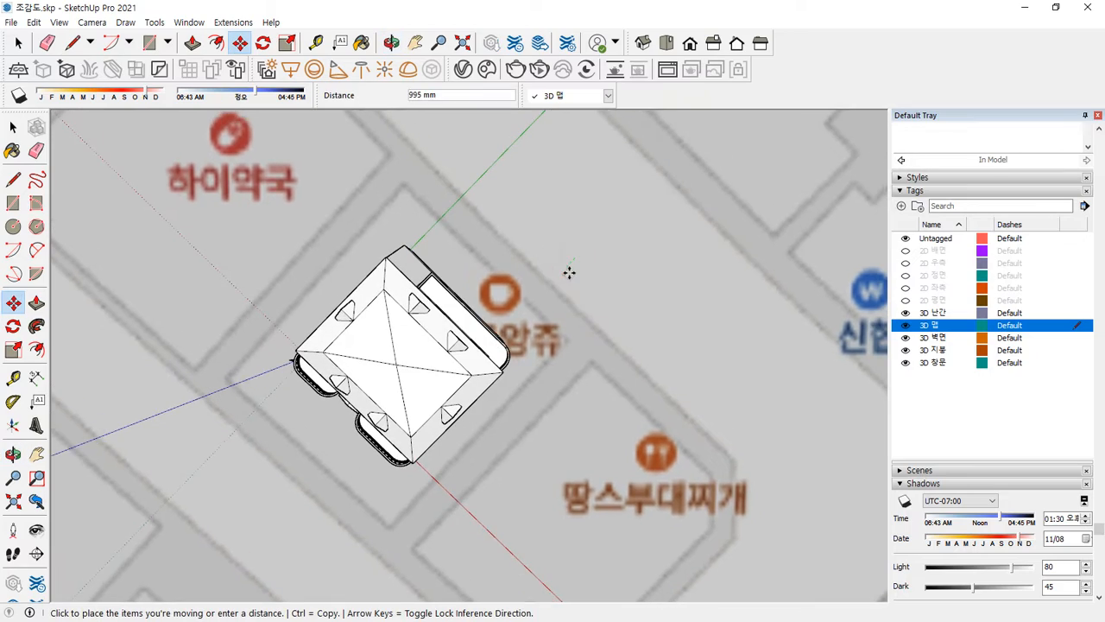
left_click(565, 290)
Nudge the map image about 1.4 m to fine-tune the building's position on the plot, and deselect it.
key("o")
middle_click_drag(570, 389, 535, 178)
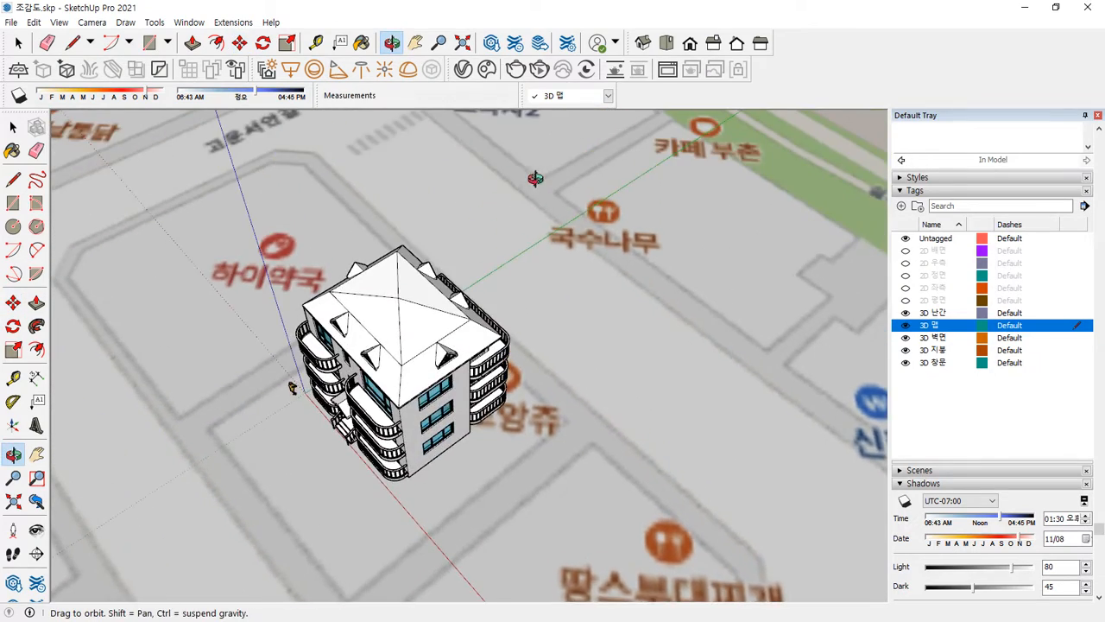
scroll(599, 448, "down", 5)
mouse_move(611, 474)
middle_mouse_down()
mouse_move(553, 382)
mouse_move(593, 466)
middle_mouse_up()
scroll(593, 467, "up", 5)
scroll(596, 461, "down", 4)
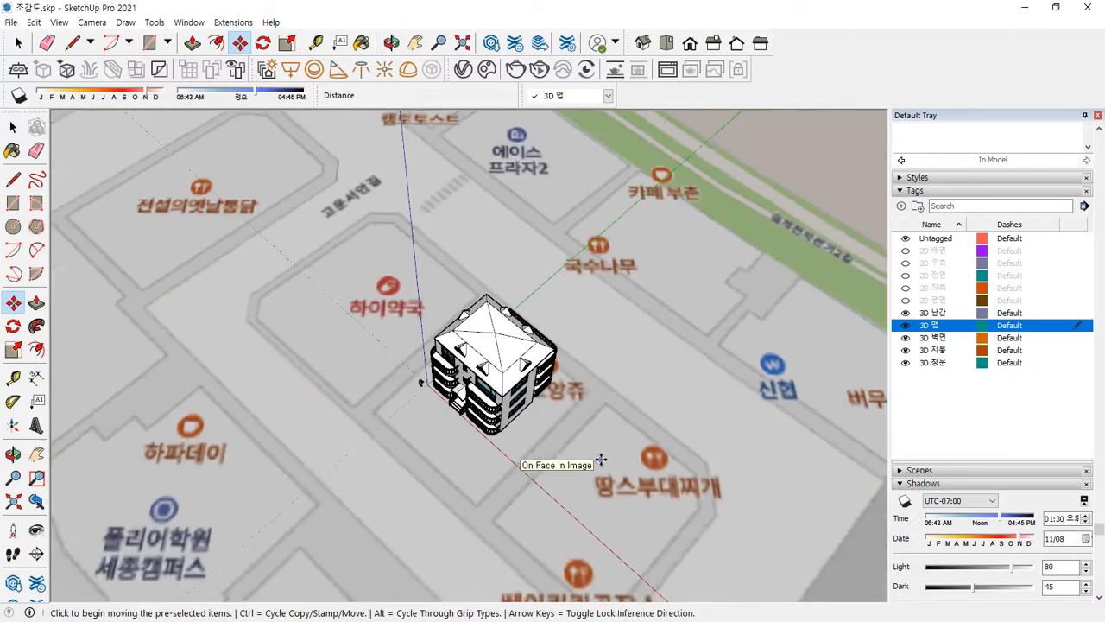
left_click(678, 466)
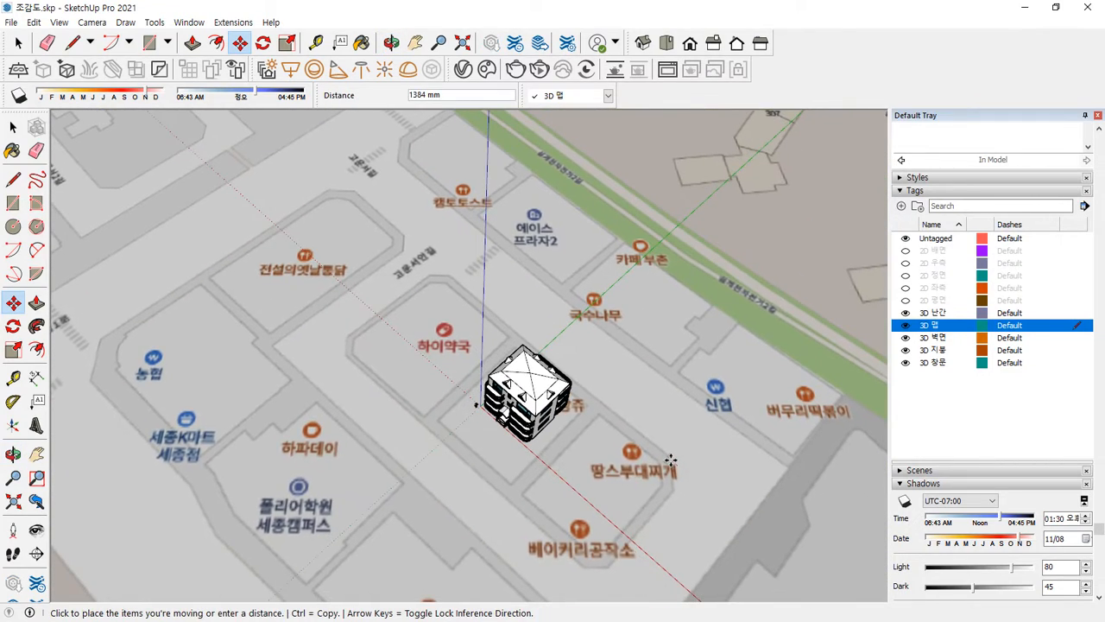
left_click(670, 459)
scroll(622, 461, "down", 2)
key("space")
left_click(131, 296)
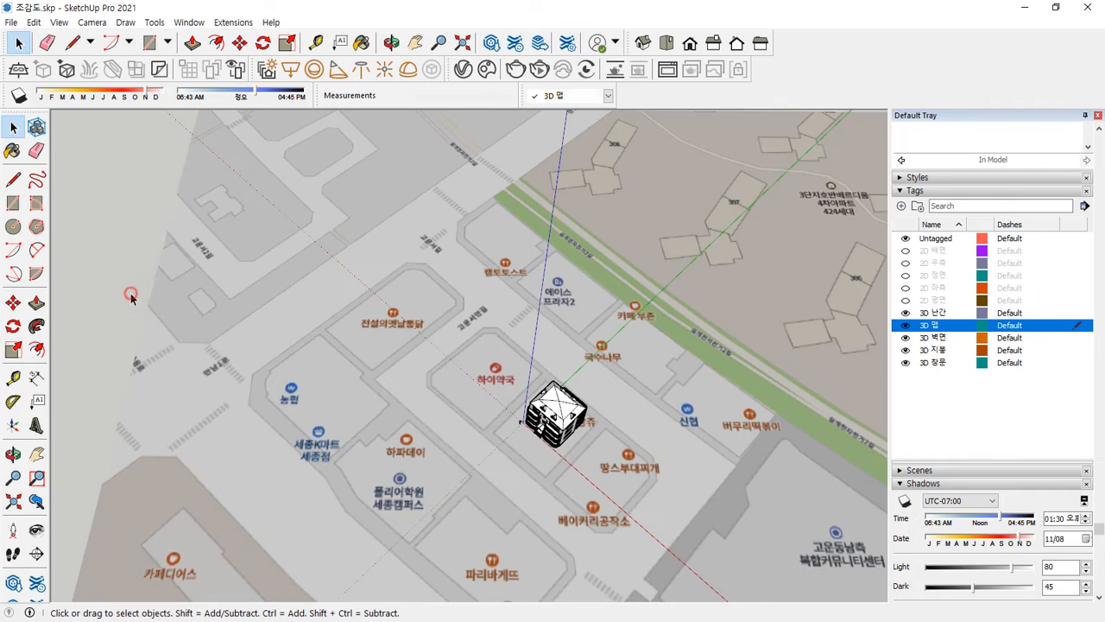
left_click(397, 281)
left_click(131, 245)
right_click(242, 264)
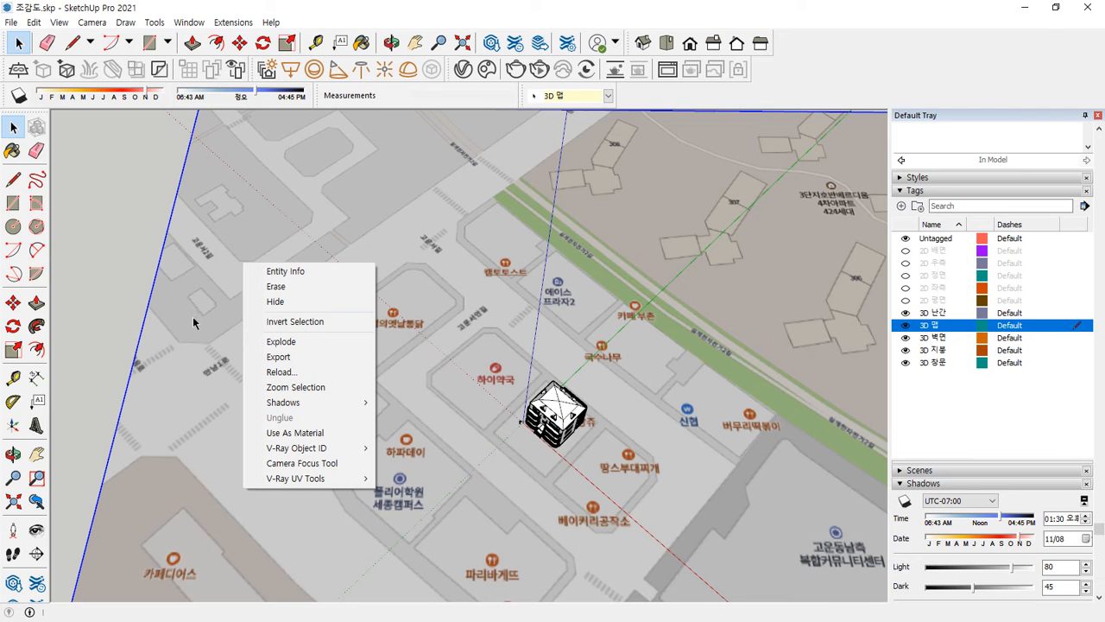
left_click(116, 281)
Trace the separate rectangular wing of apartment 308 on the map with lines, including an end edge of about 6.9 m, up to the notch corner.
scroll(359, 281, "down", 4)
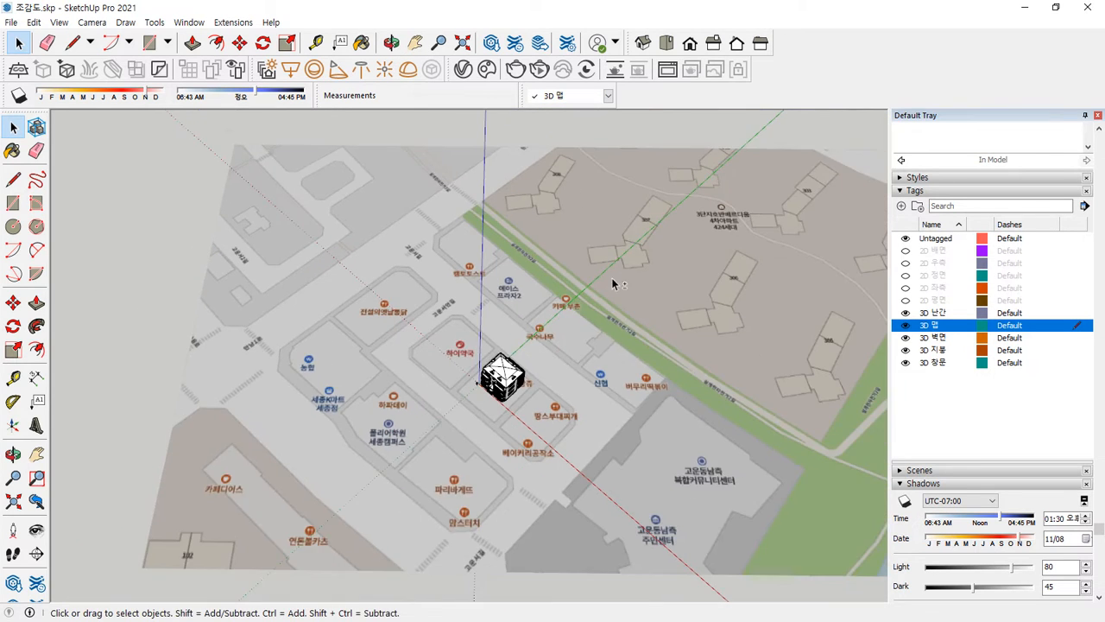
middle_click_drag(614, 281, 472, 267, "shift")
scroll(206, 424, "up", 6)
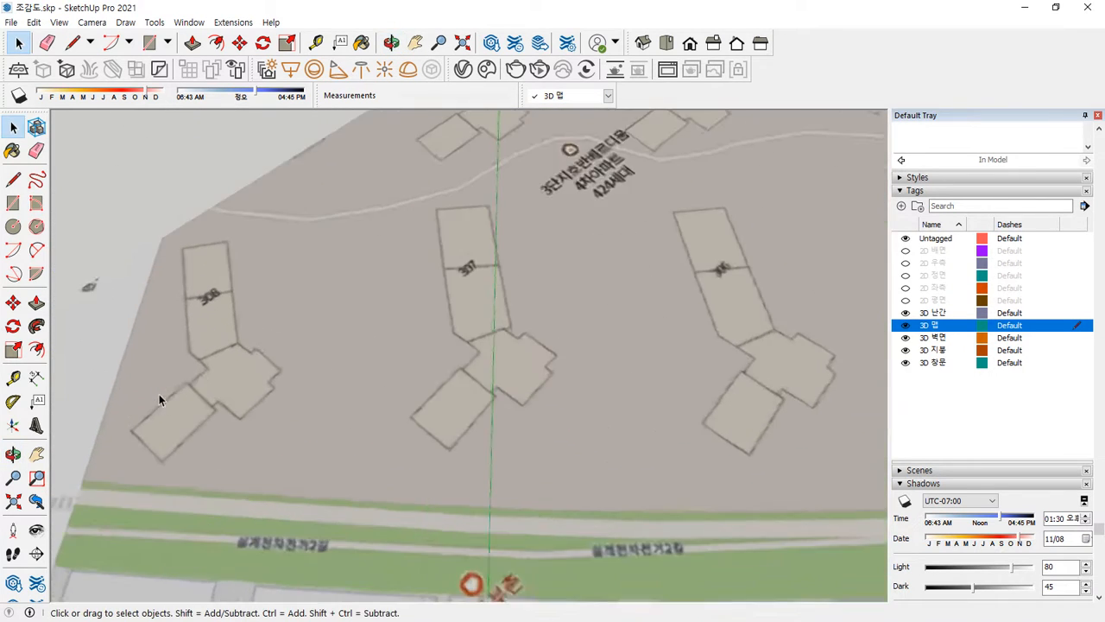
middle_click_drag(147, 437, 461, 325)
scroll(368, 473, "up", 3)
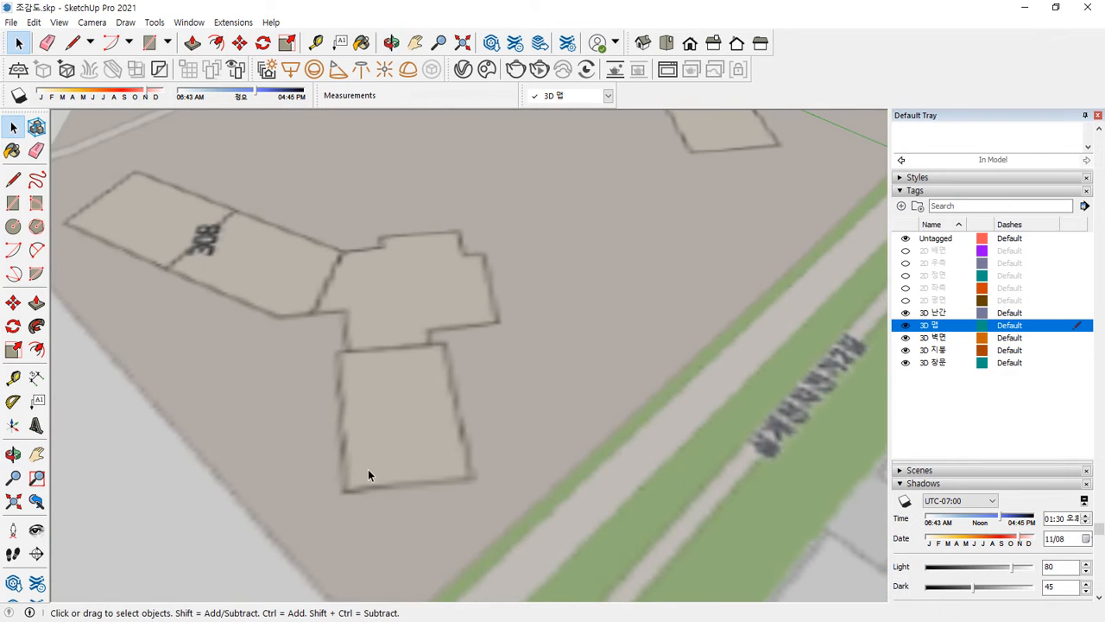
key("l")
left_click(338, 352)
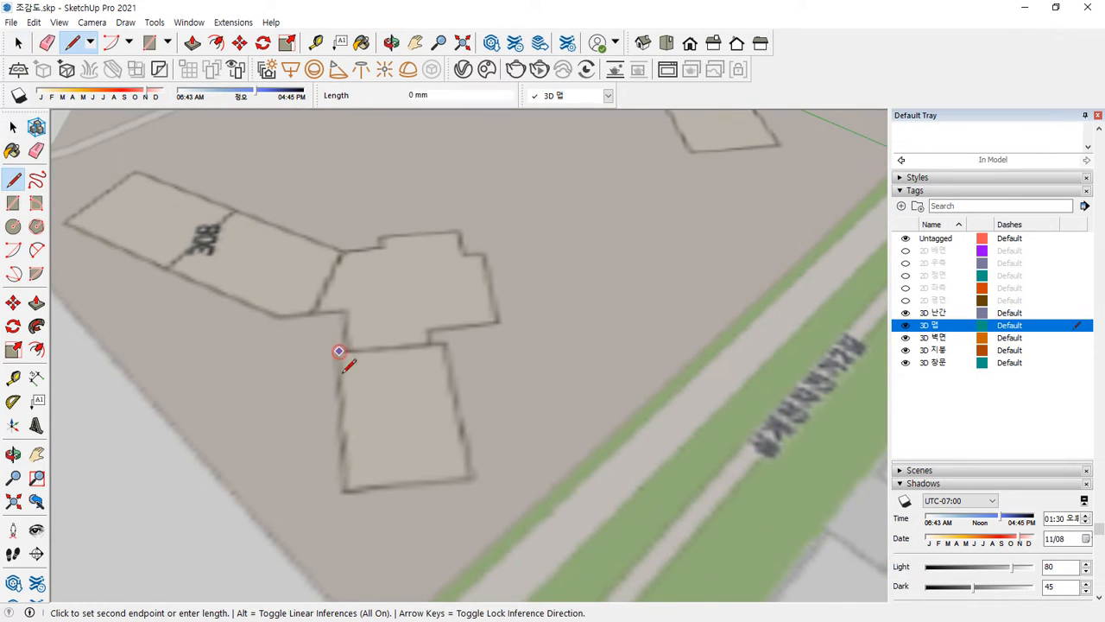
left_click(347, 489)
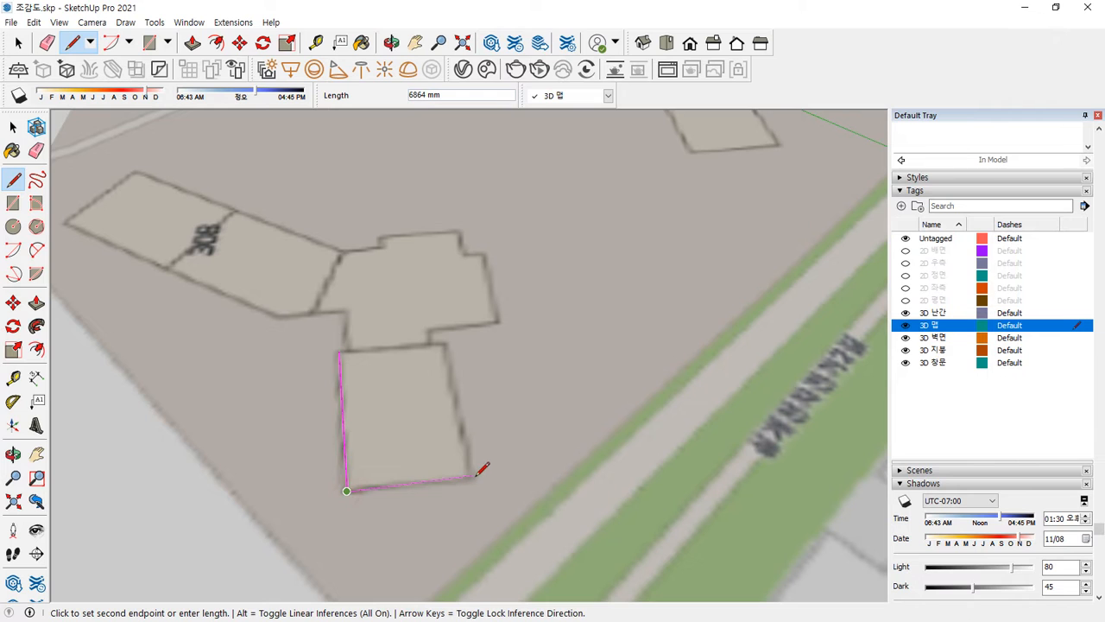
left_click(476, 475)
scroll(440, 336, "up", 2)
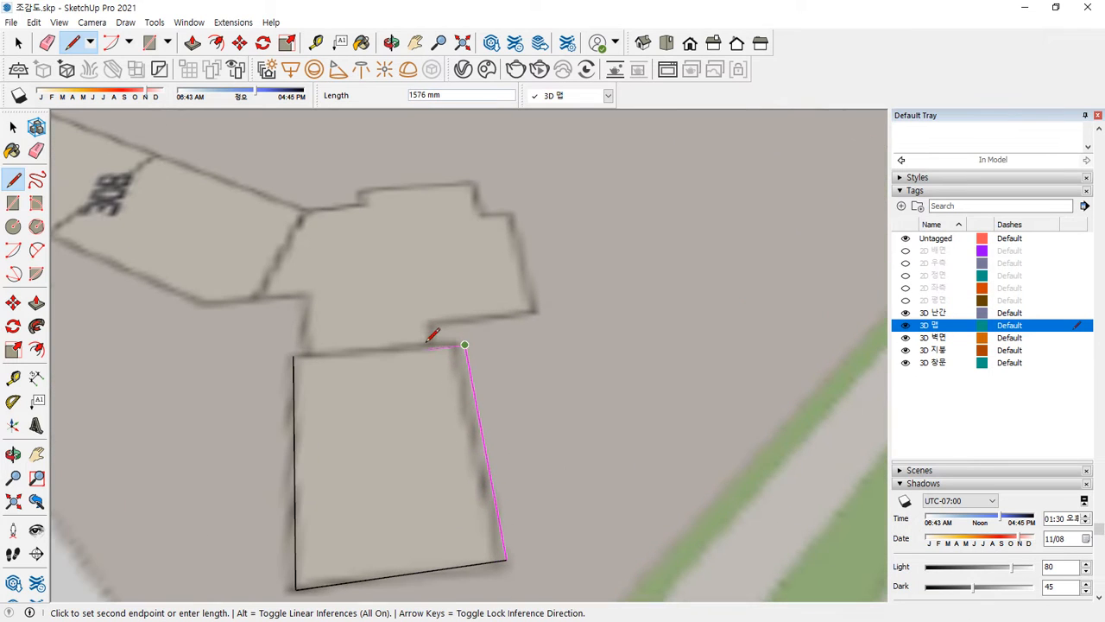
left_click(436, 344)
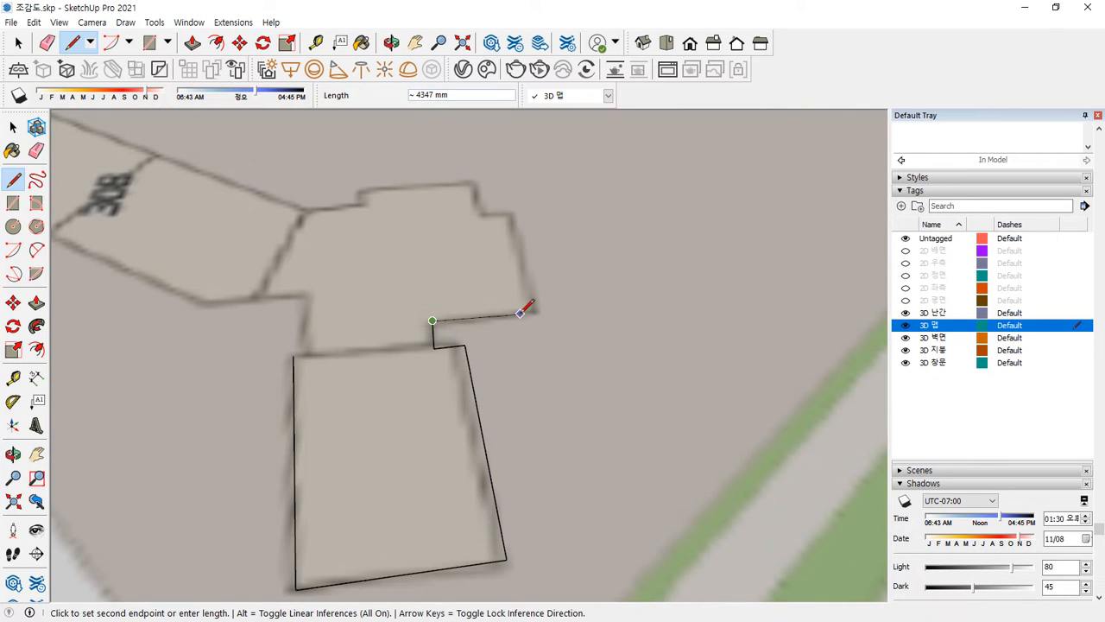
End the line chain and erase the stray vertical line rising from the notch corner.
middle_click_drag(523, 309, 407, 282)
key("Escape")
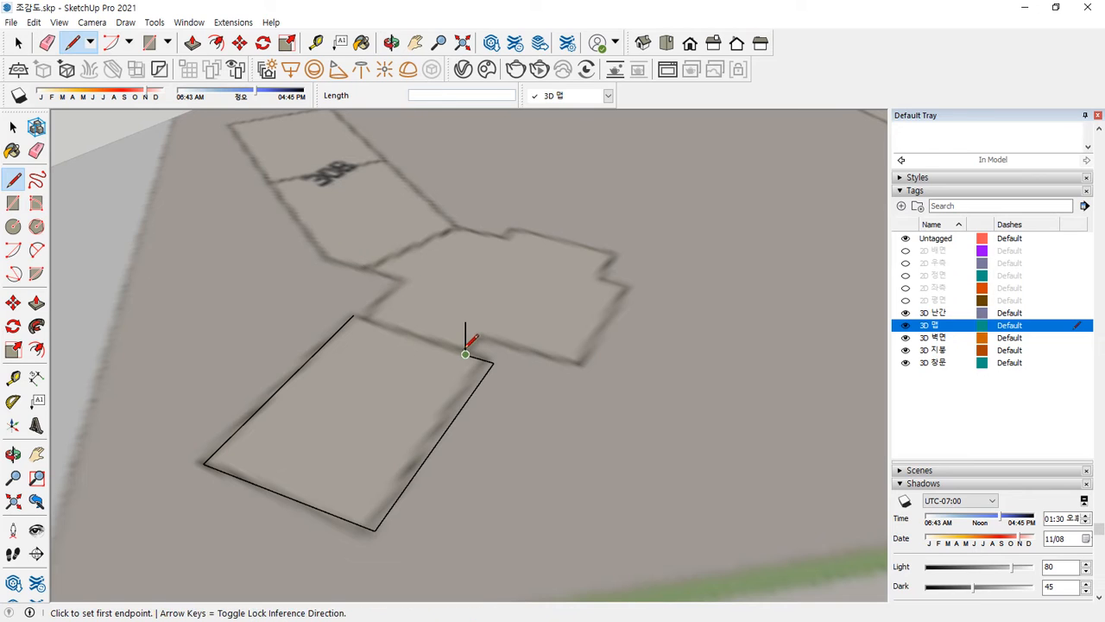
left_click(465, 350)
key("Escape")
key("e")
left_click(466, 339)
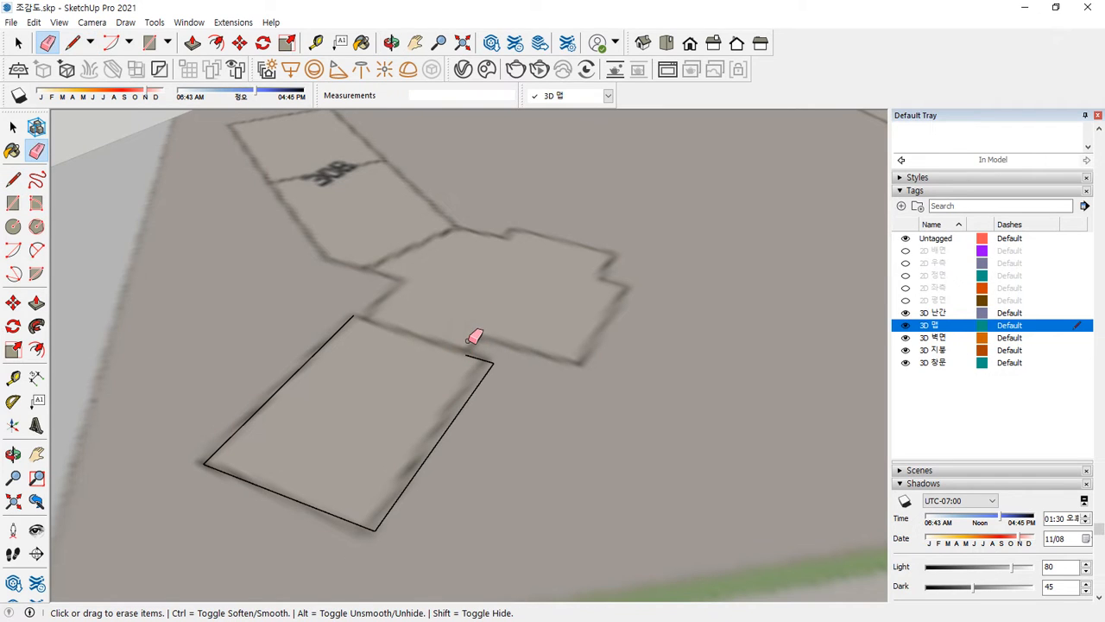
Trace the stepped central block of apartment 308 with lines from the notch corner around to its junction with the long wing.
scroll(469, 340, "up", 2)
key("l")
left_click(465, 359)
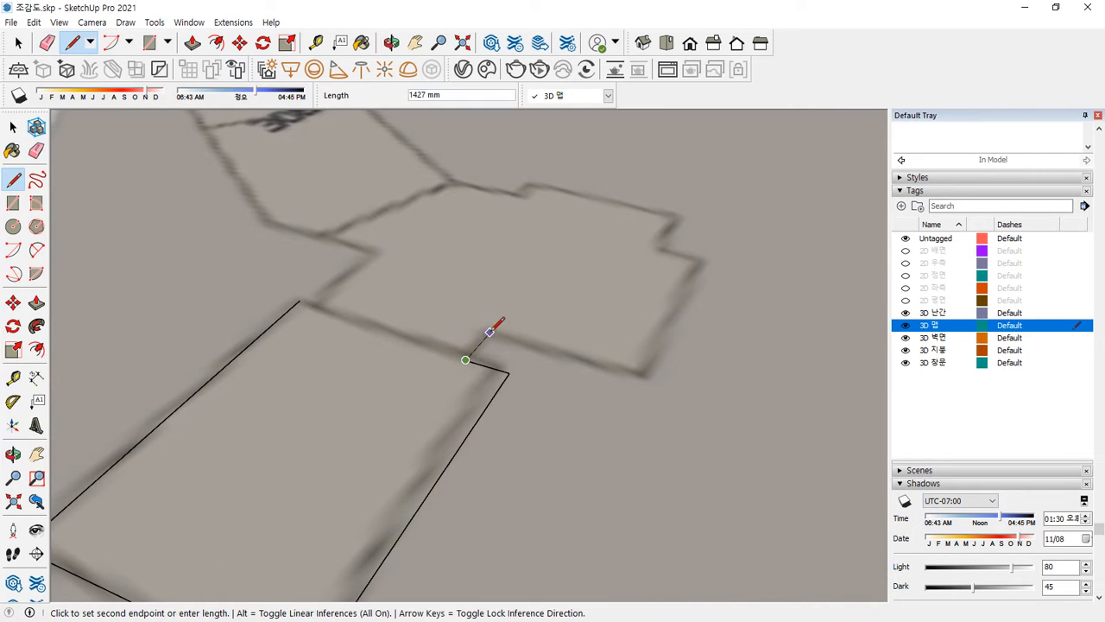
left_click(489, 332)
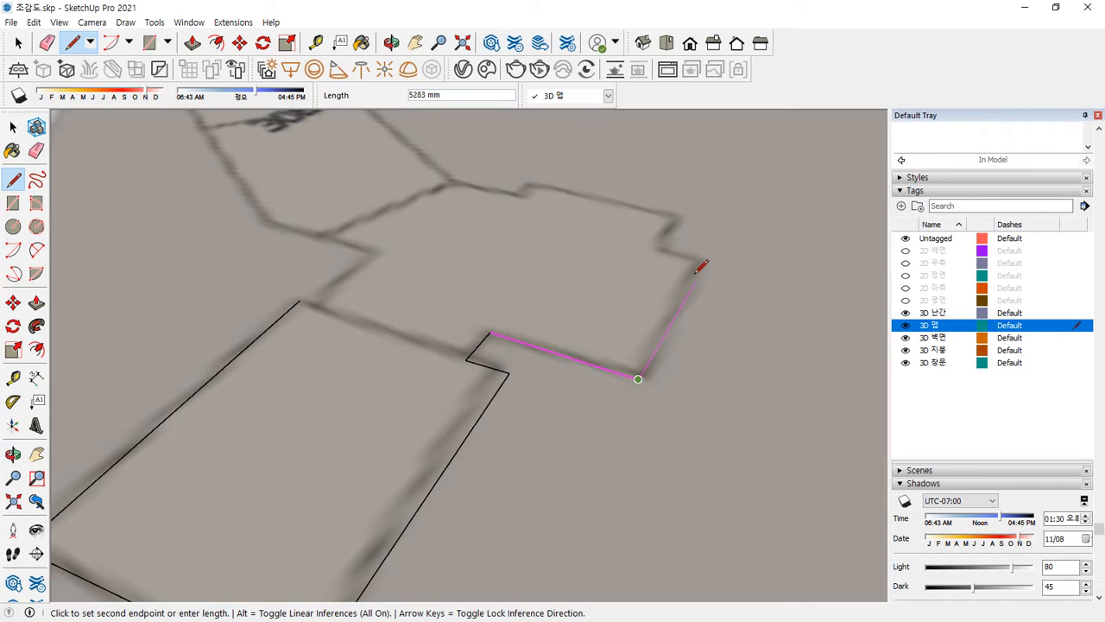
left_click(640, 377)
left_click(704, 265)
left_click(654, 251)
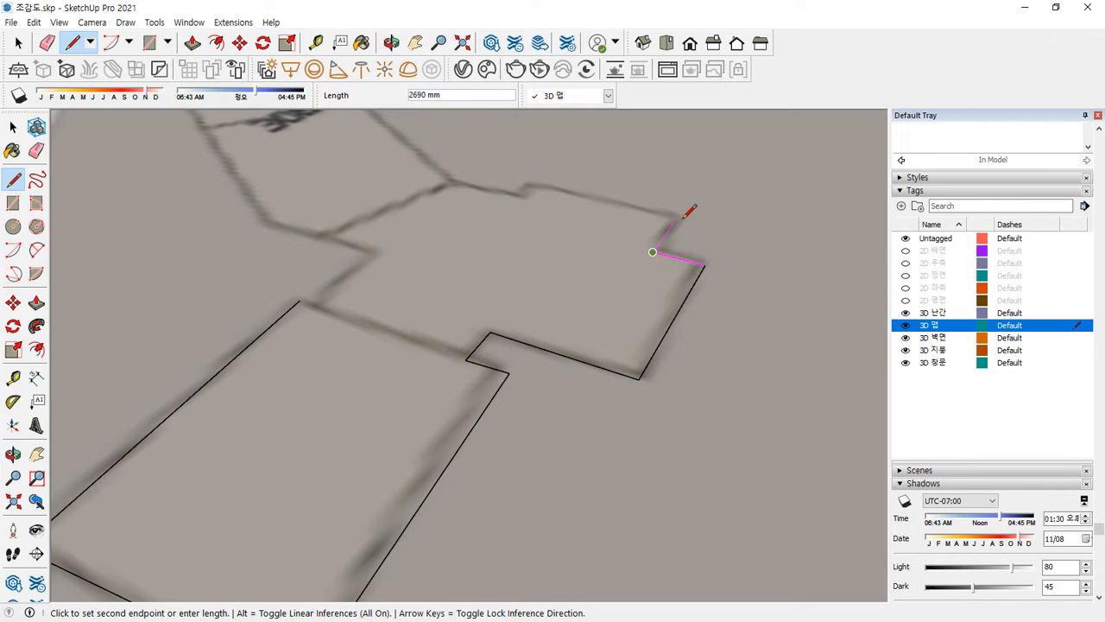
left_click(677, 215)
left_click(530, 183)
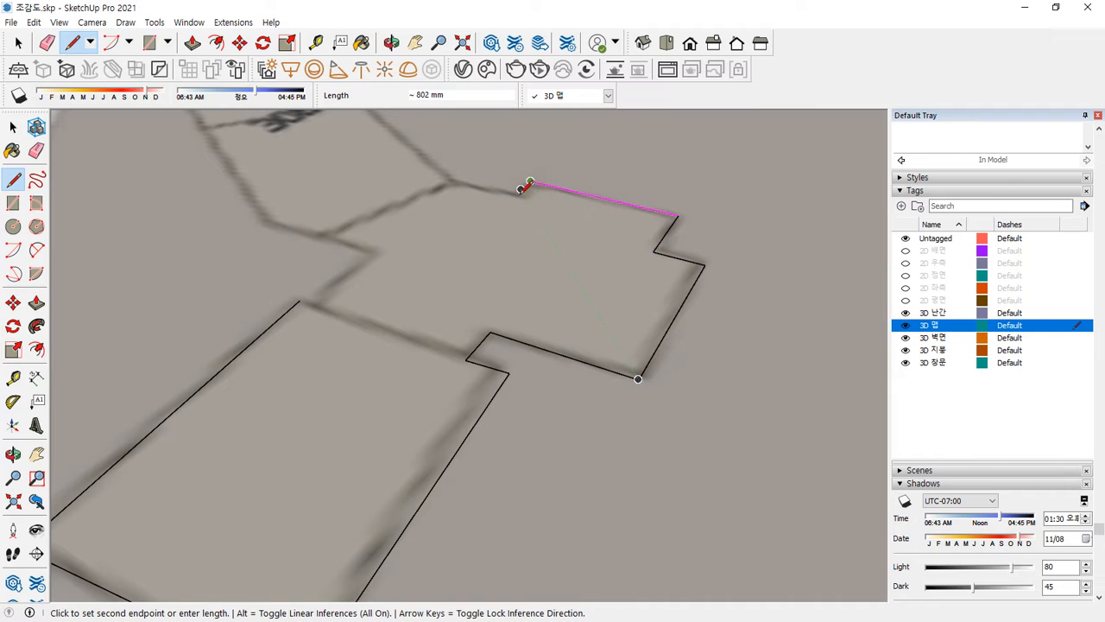
left_click(520, 194)
left_click(451, 181)
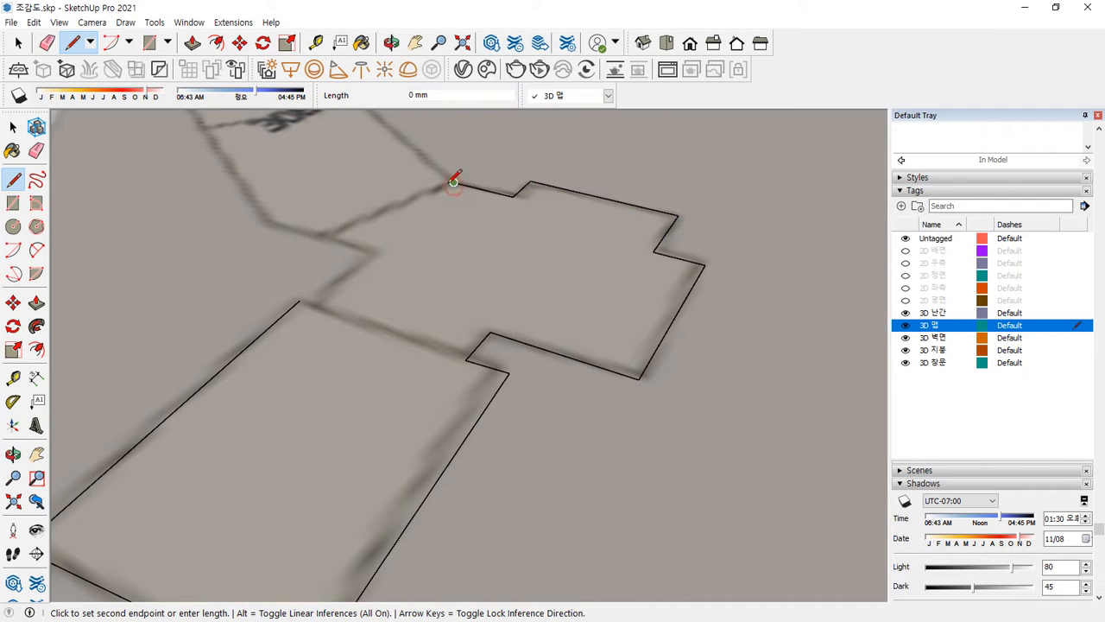
Trace both long sides and the far end of apartment 308's long wing with lines.
scroll(452, 181, "down", 3)
scroll(399, 184, "down", 3)
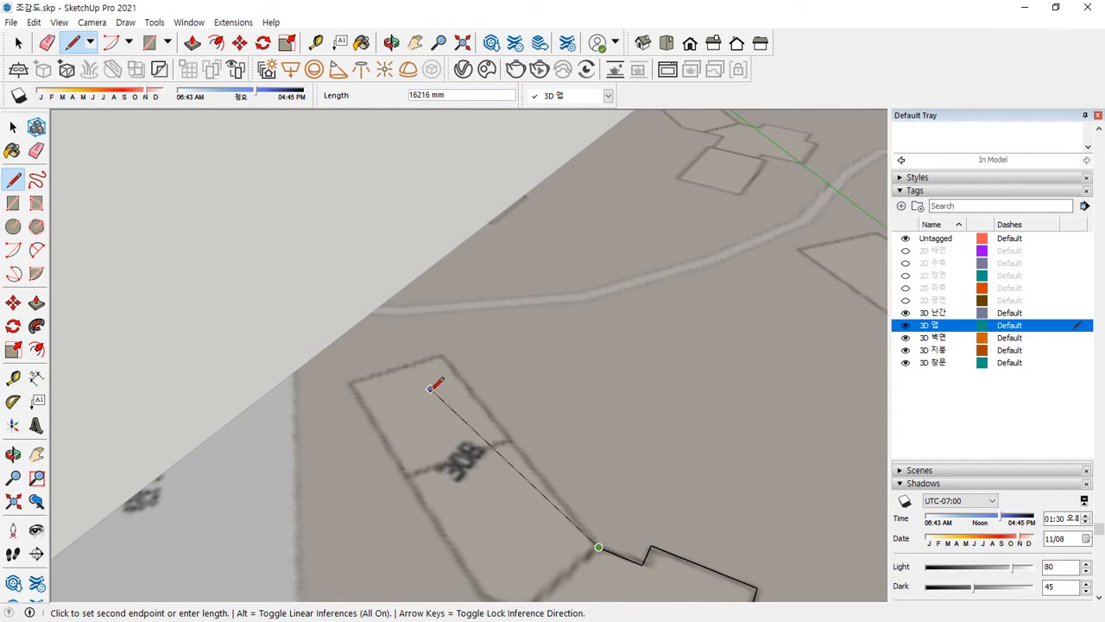
scroll(445, 367, "up", 2)
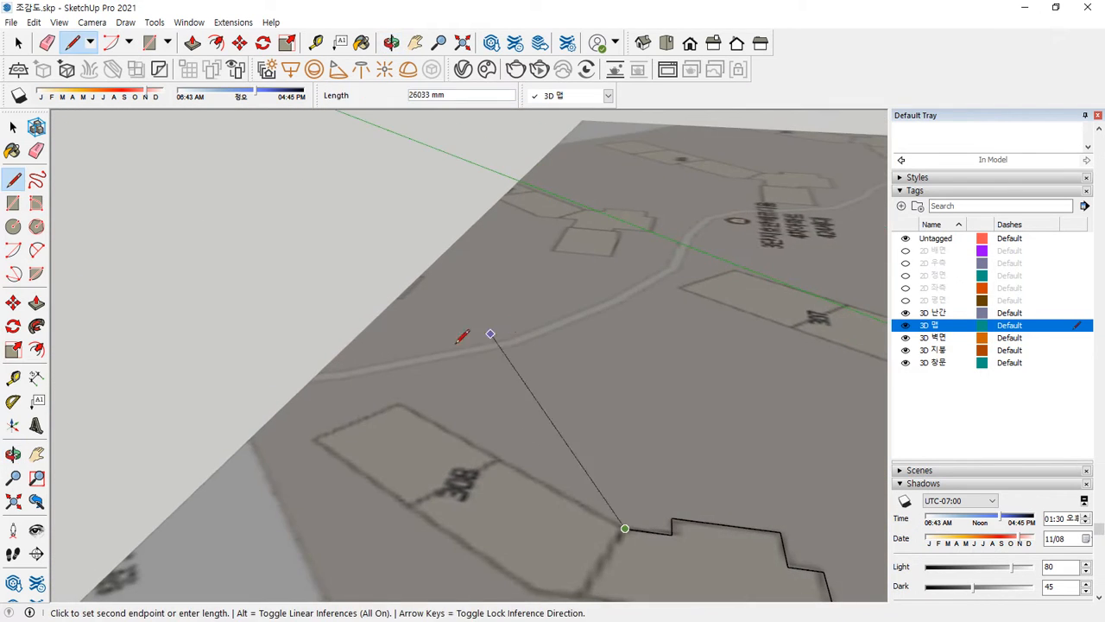
left_click(399, 403)
left_click(316, 437)
middle_click_drag(316, 437, 387, 428)
left_click(408, 441)
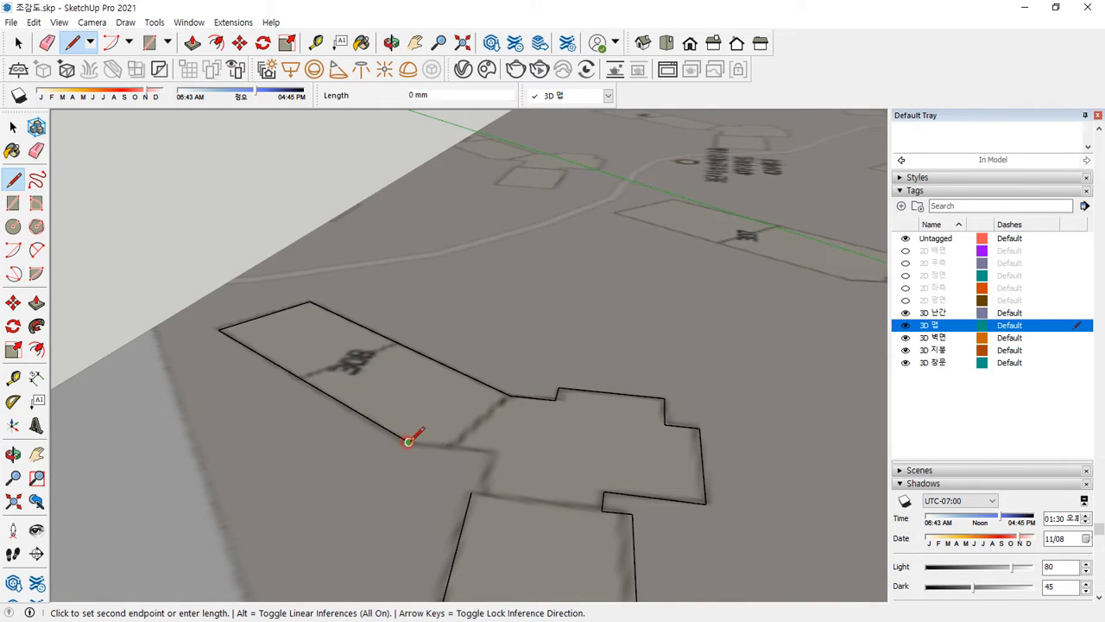
Draw the remaining edges between the long and rectangular wings of apartment 308 to close the footprint into a face.
left_click(494, 449)
scroll(491, 487, "up", 3)
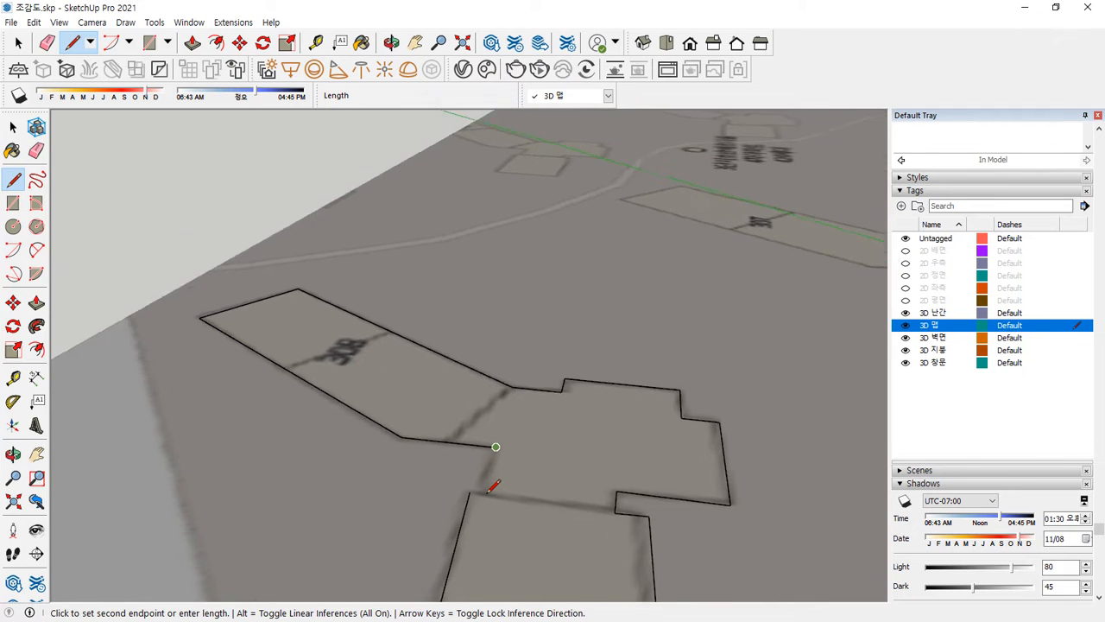
middle_click_drag(491, 486, 448, 484)
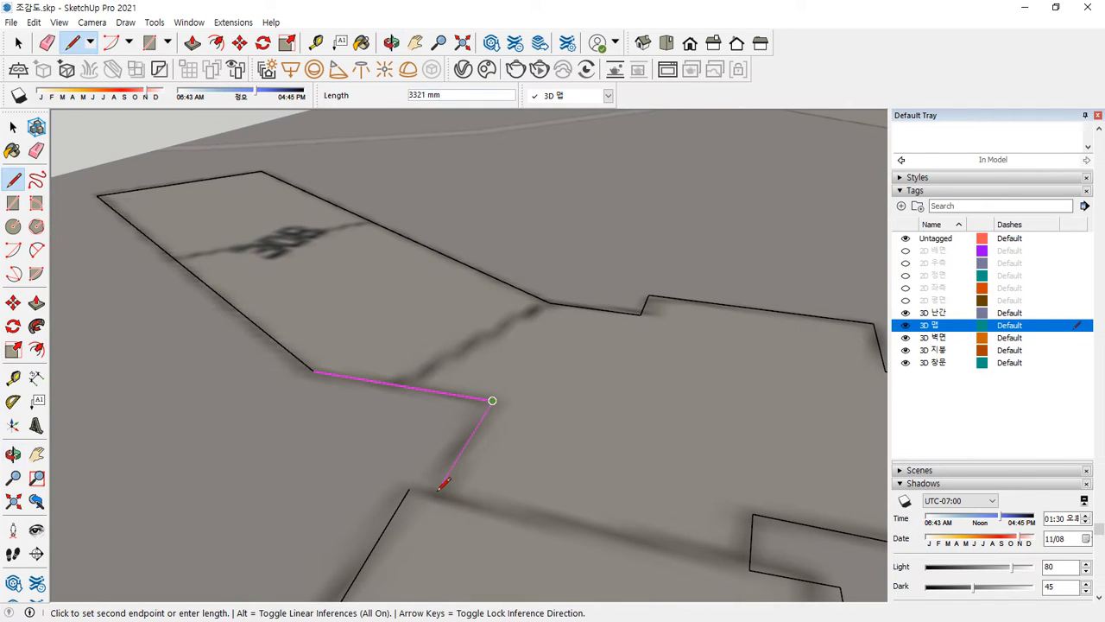
left_click(433, 495)
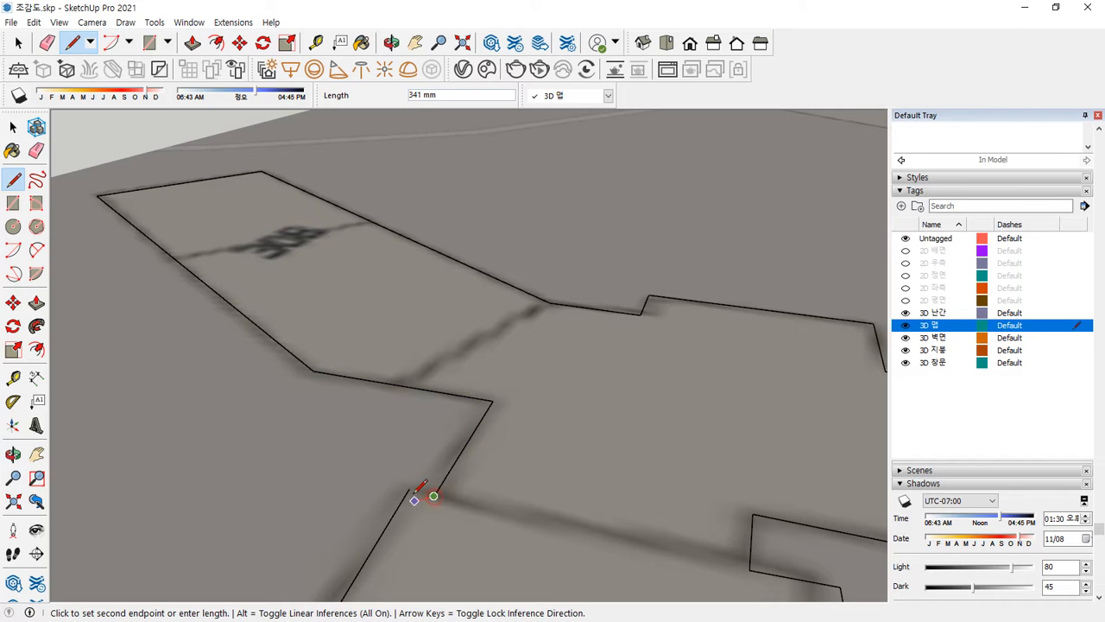
left_click(407, 489)
scroll(407, 489, "down", 8)
middle_click_drag(415, 476, 491, 423)
scroll(474, 466, "up", 3)
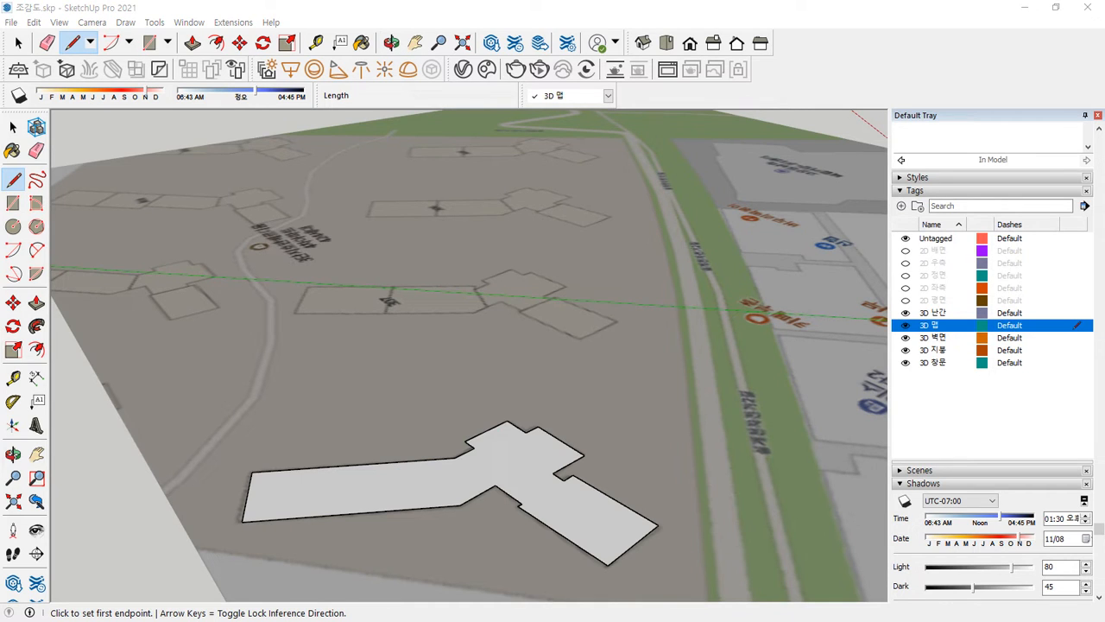
Switch to Calculator and multiply 20 by 3000 to work out the apartment's height, then return to SketchUp.
left_click_drag(0, 146, 416, 93)
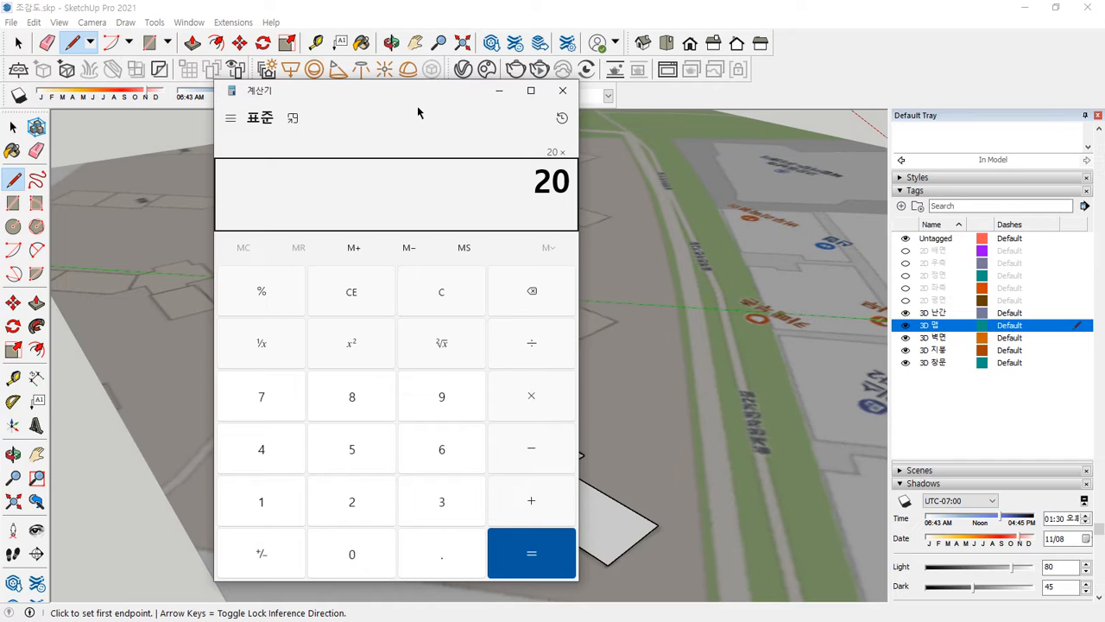
type("00")
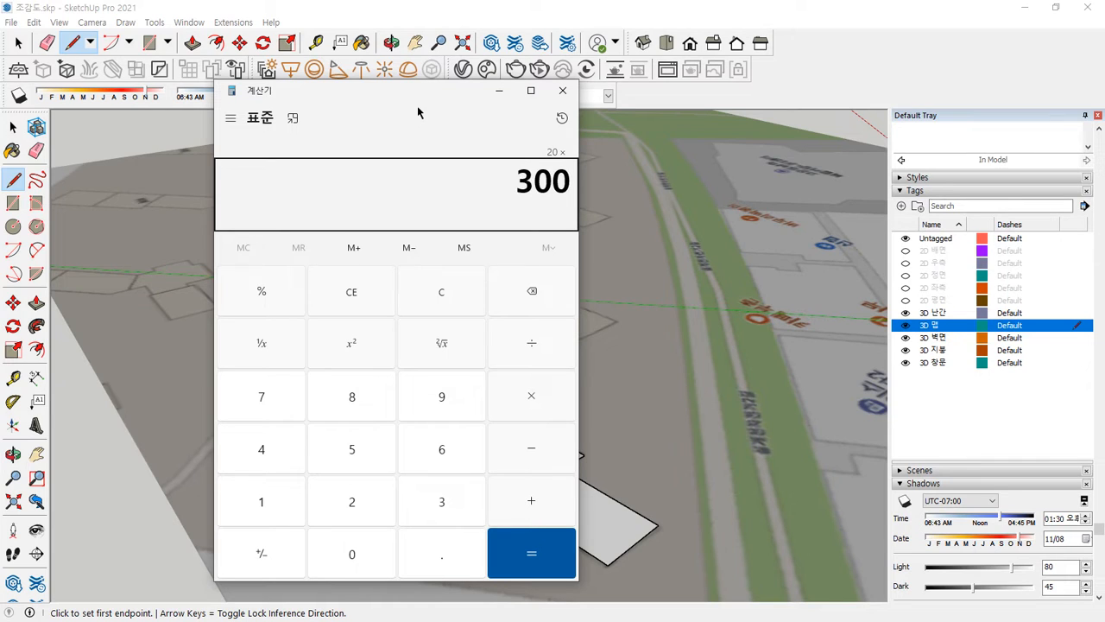
key("Return")
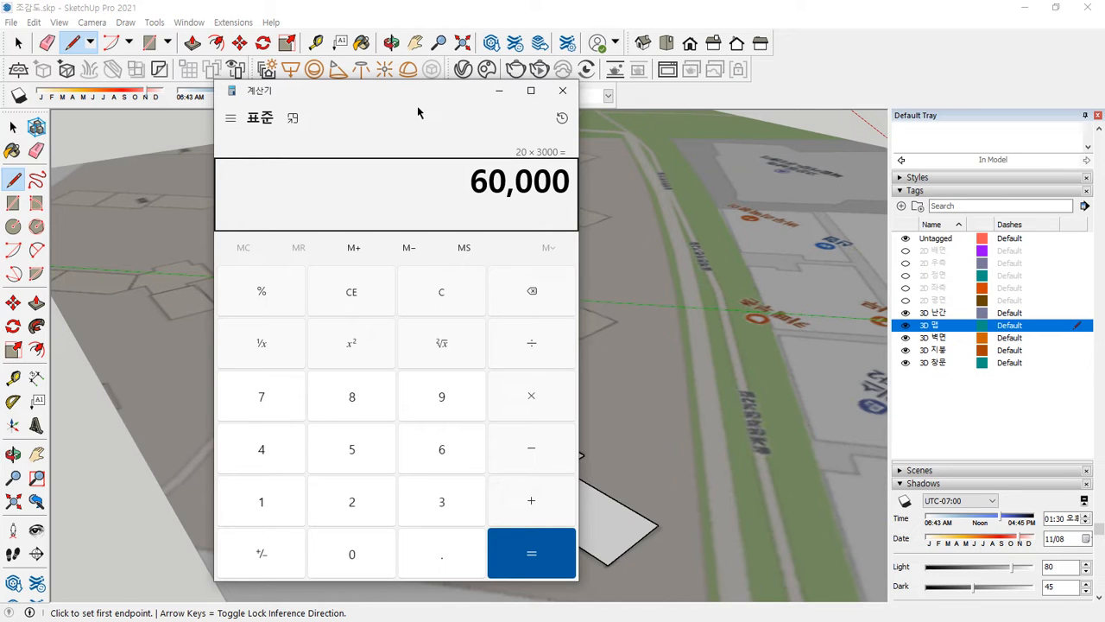
left_click_drag(395, 84, 61, 131)
left_click_drag(372, 142, 4, 145)
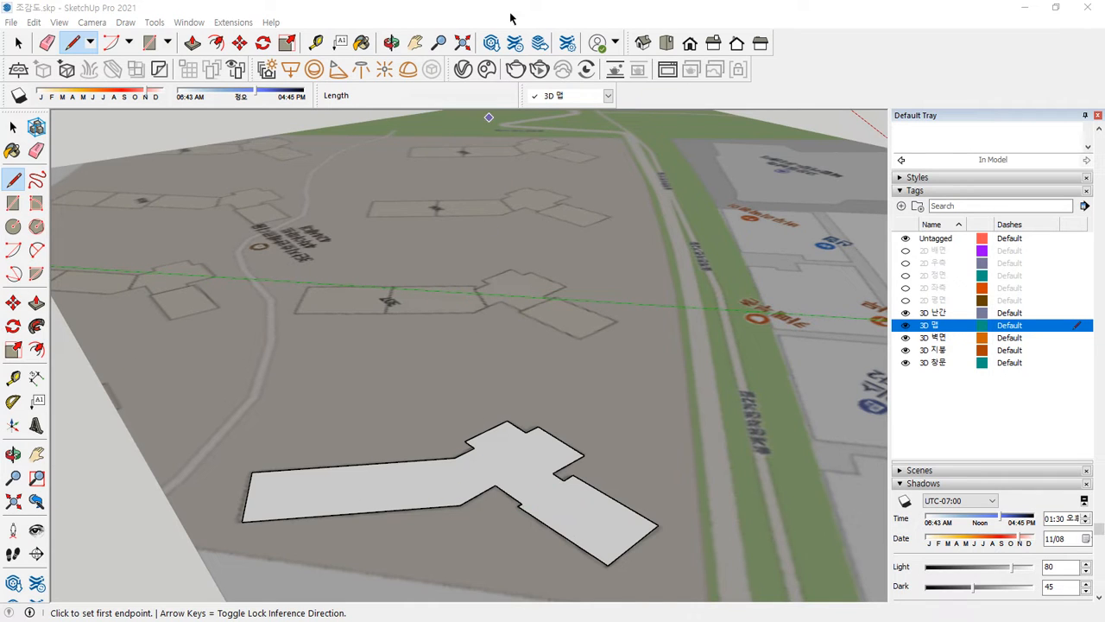
Extrude the apartment 308 footprint upward by 60000 mm with Push/Pull.
key("p")
left_click(475, 481)
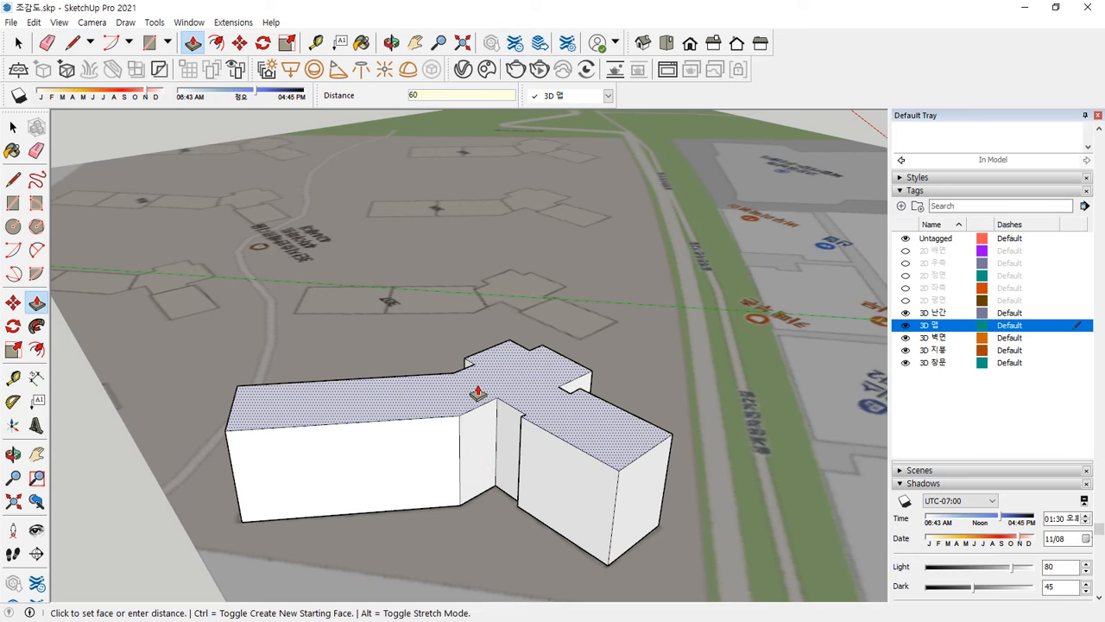
type("60000")
key("Return")
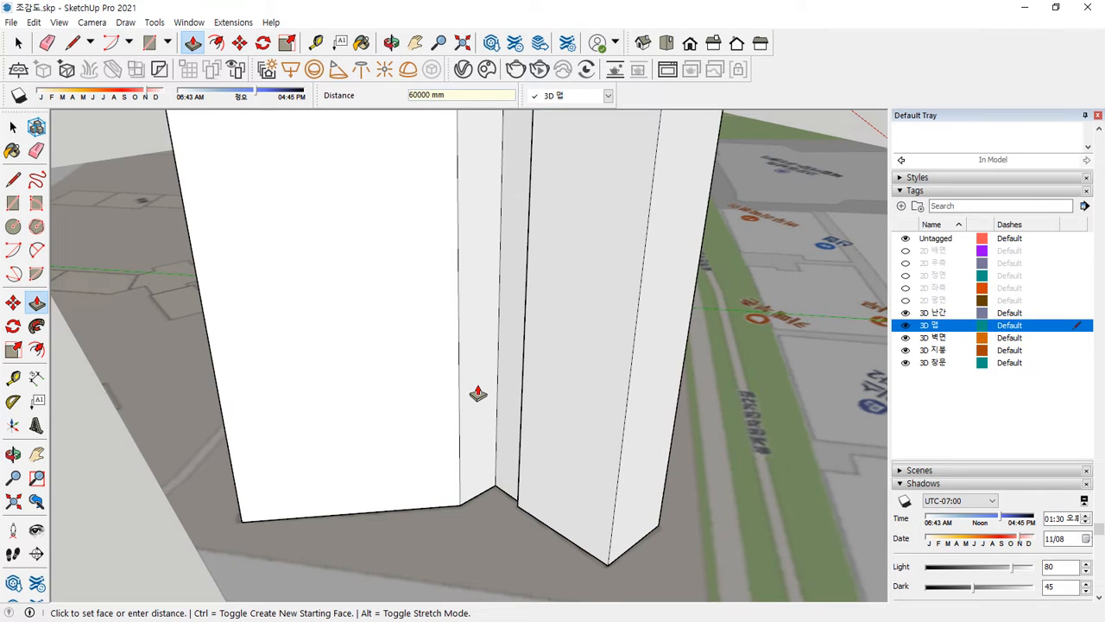
Select all connected faces and edges of the extruded apartment tower.
scroll(478, 394, "down", 6)
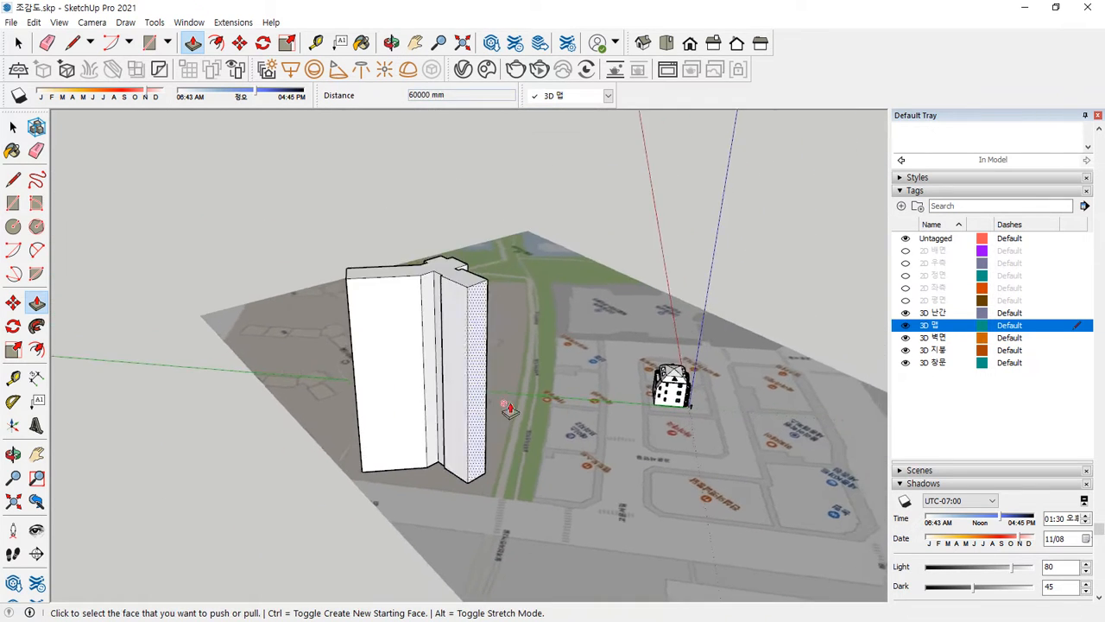
middle_click_drag(506, 406, 19, 238)
scroll(234, 229, "up", 3)
middle_click_drag(234, 229, 338, 356)
middle_click_drag(298, 256, 331, 296)
scroll(368, 284, "up", 3)
key("space")
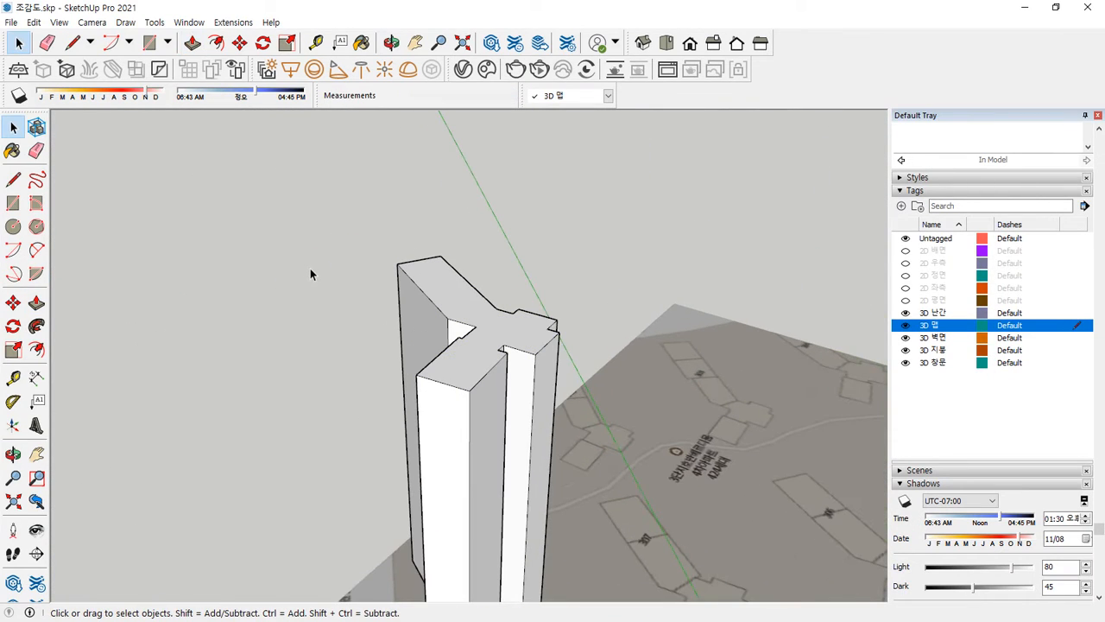
left_click(509, 329)
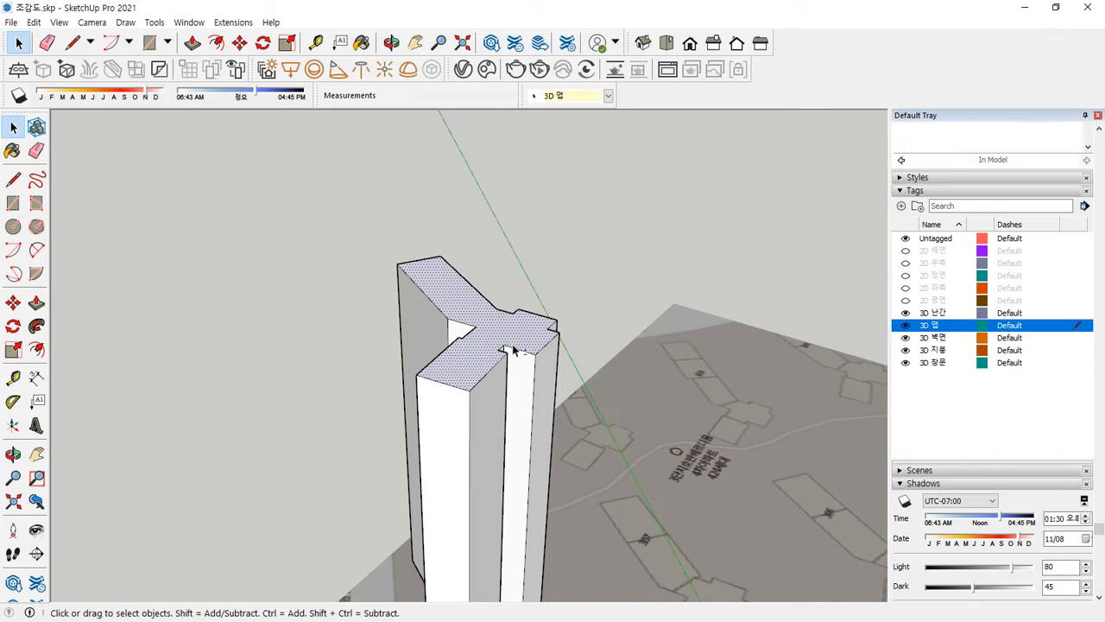
triple_click(481, 337)
middle_click_drag(481, 337, 419, 297)
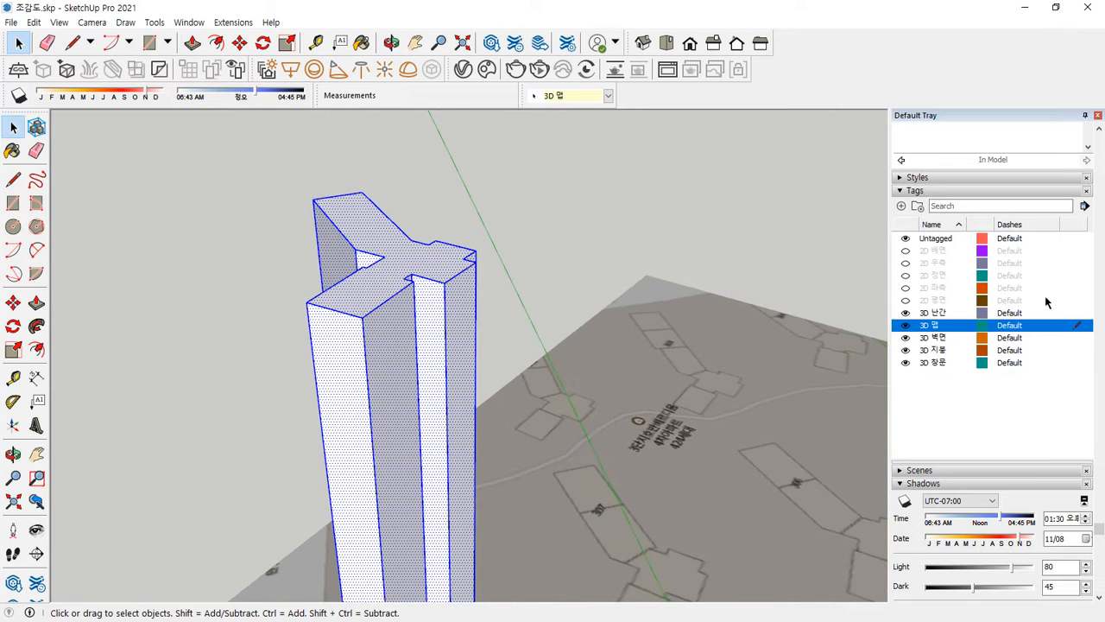
Create a white translucent material named 반투명 with RGB 255, 255, 255 and an opacity of 77.
left_click(923, 178)
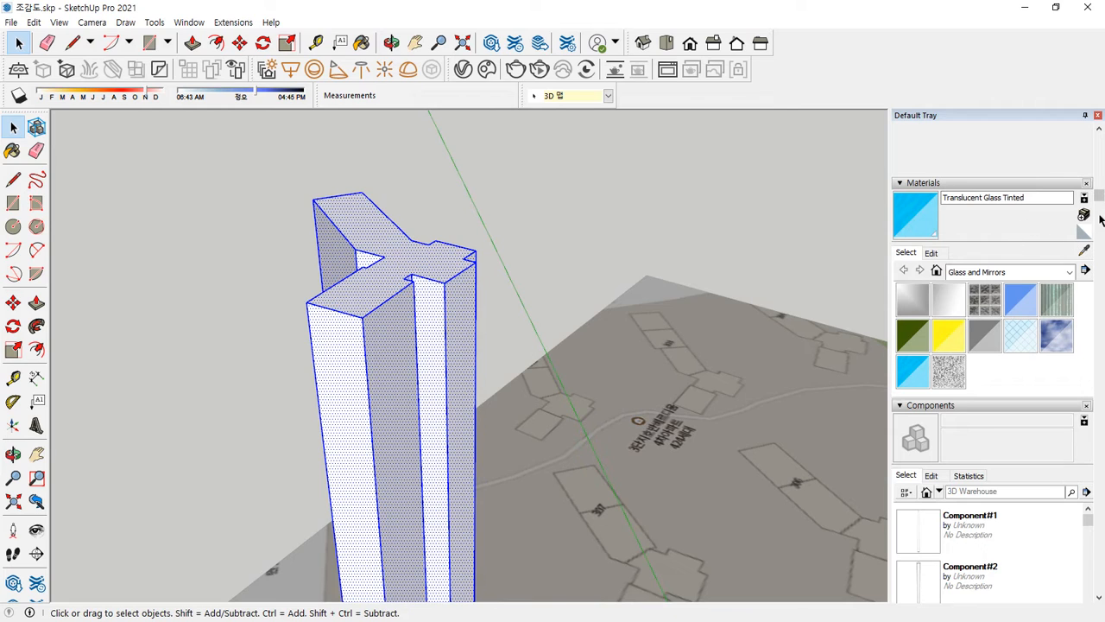
left_click(1084, 215)
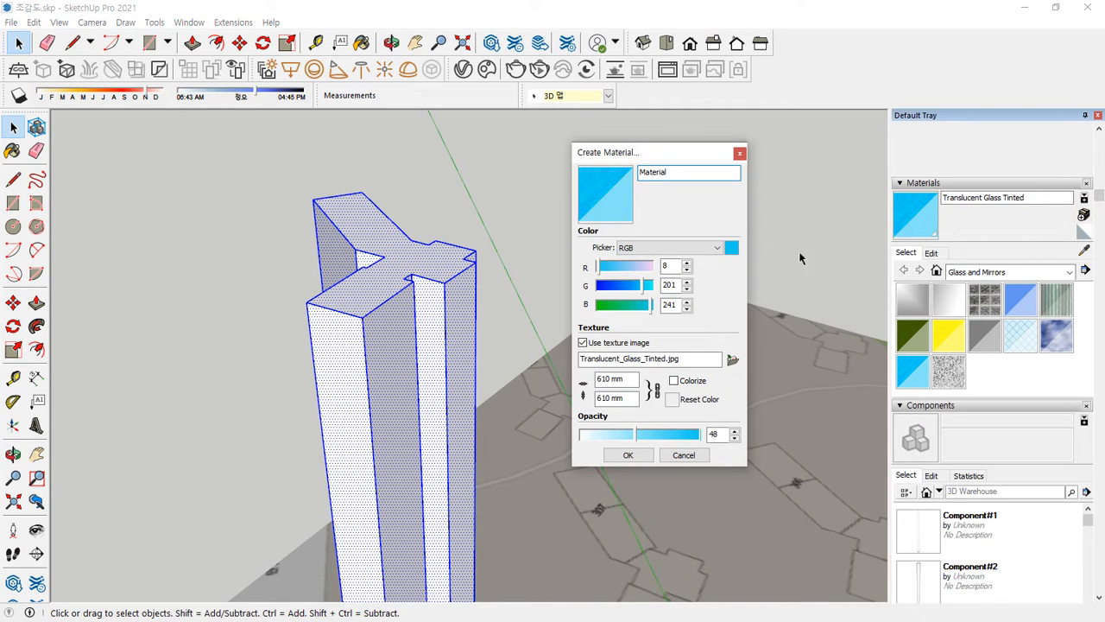
left_click_drag(633, 266, 657, 286)
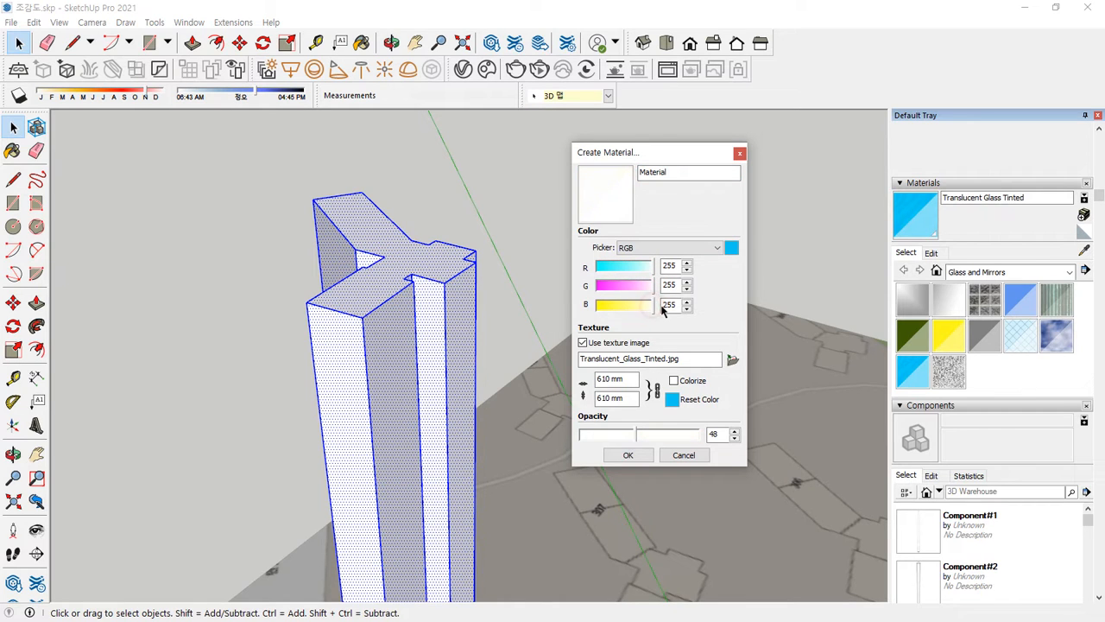
double_click(681, 172)
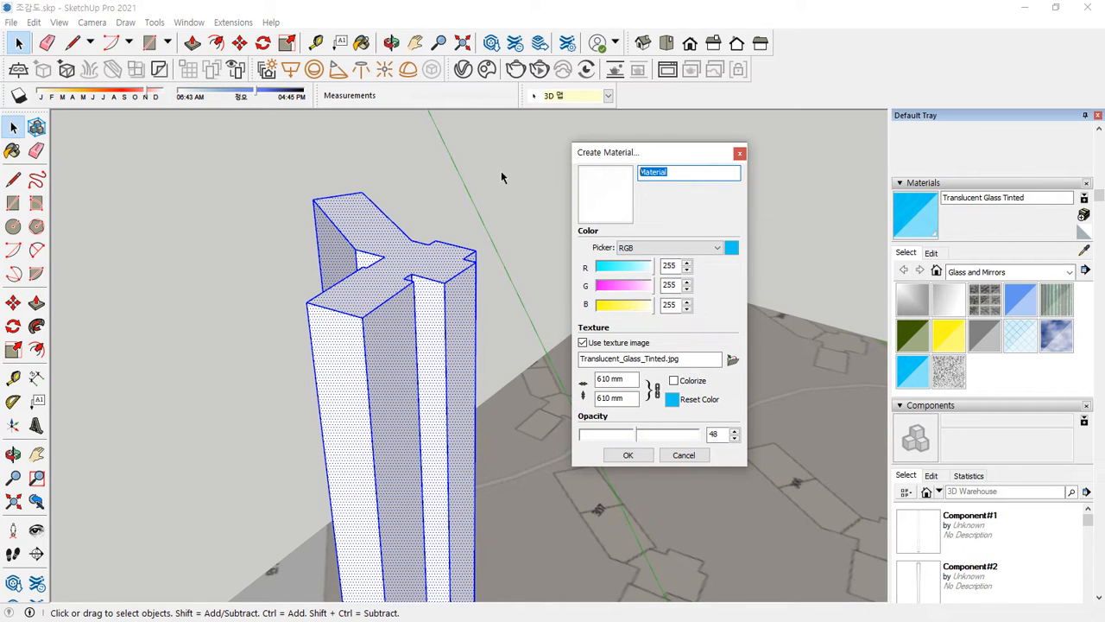
type("아파트")
left_click(630, 455)
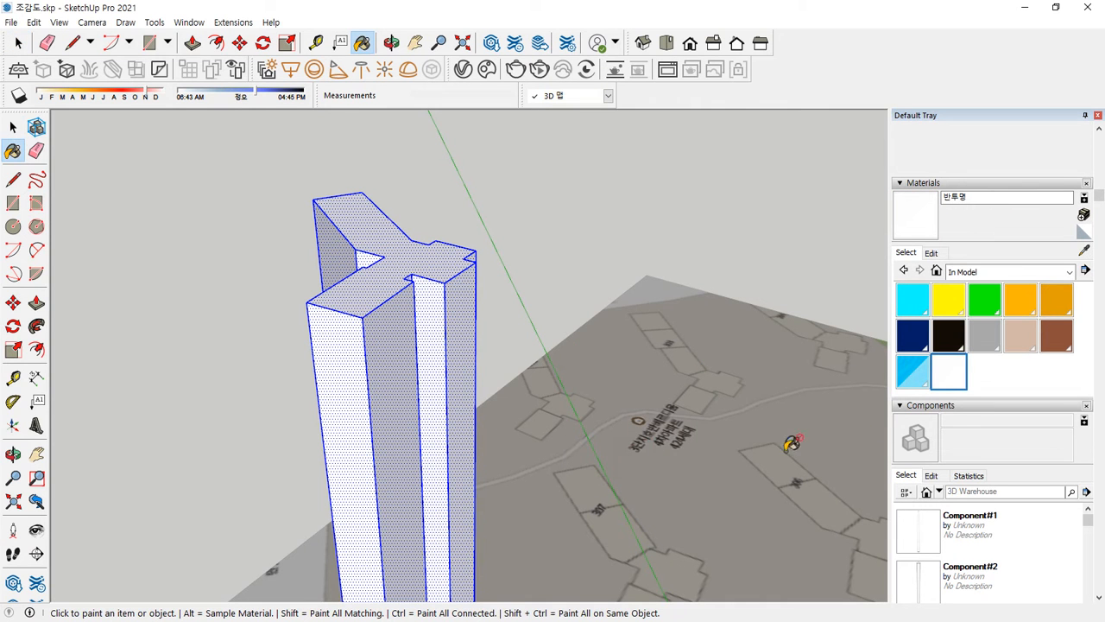
Paint the selected apartment tower with the 반투명 material and clear the selection.
left_click(393, 278)
mouse_move(328, 348)
middle_mouse_down()
mouse_move(509, 343)
mouse_move(493, 348)
mouse_move(488, 288)
mouse_move(318, 280)
middle_mouse_up()
key("space")
left_click(309, 278)
mouse_move(496, 287)
middle_mouse_down()
mouse_move(254, 291)
mouse_move(213, 280)
mouse_move(523, 288)
middle_mouse_up()
Lower the opacity of the 반투명 material to 69.
left_click(949, 373)
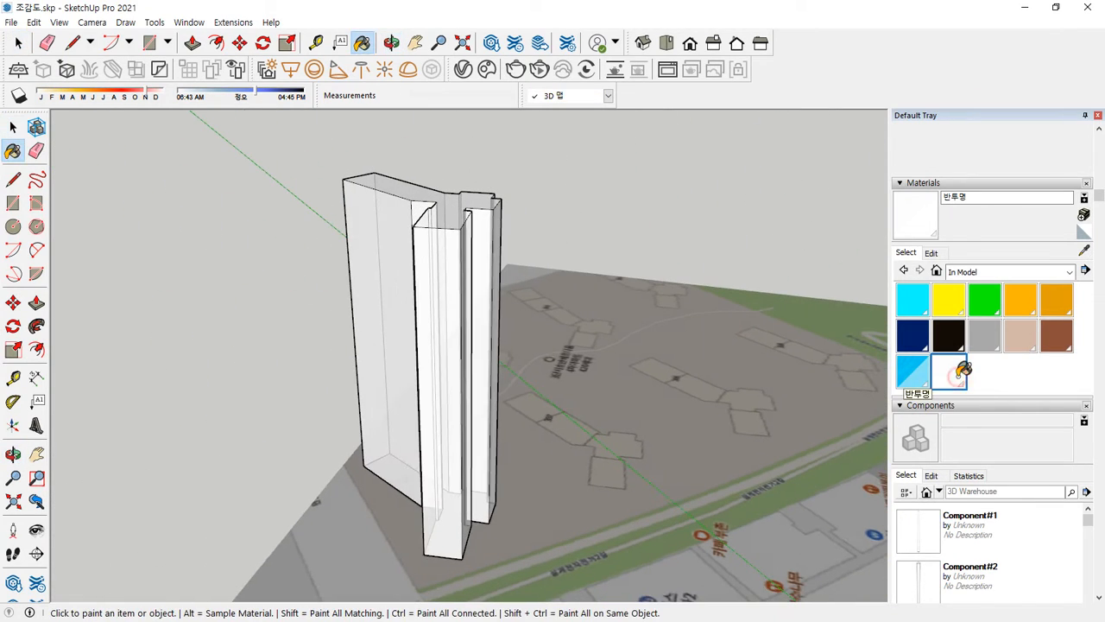
left_click(935, 253)
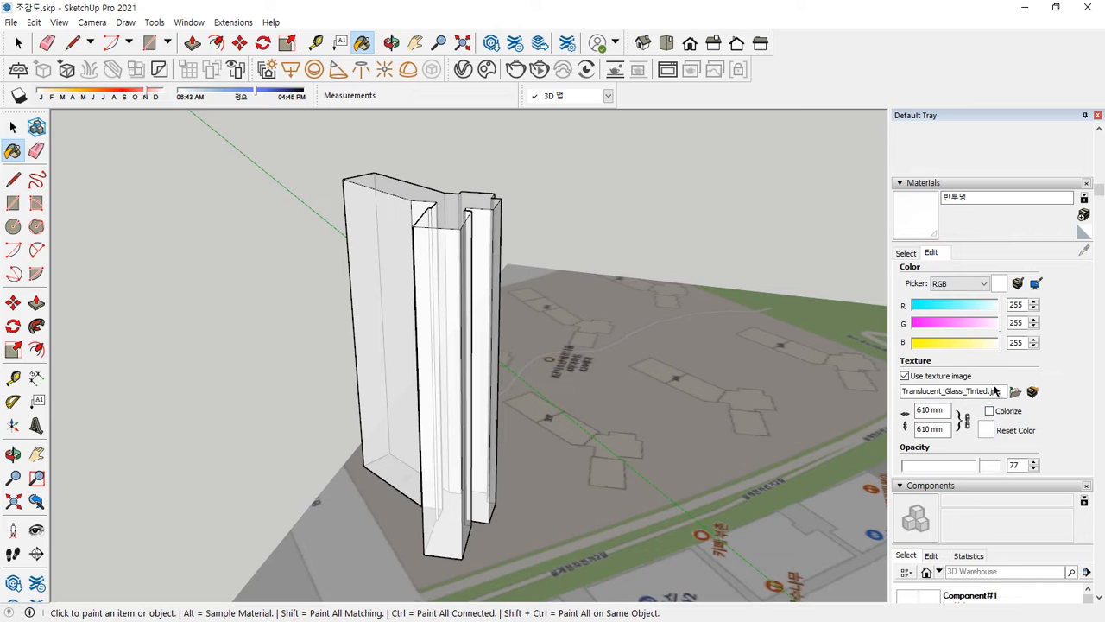
mouse_move(979, 466)
left_mouse_down()
mouse_move(907, 475)
mouse_move(999, 461)
mouse_move(958, 467)
mouse_move(970, 467)
left_mouse_up()
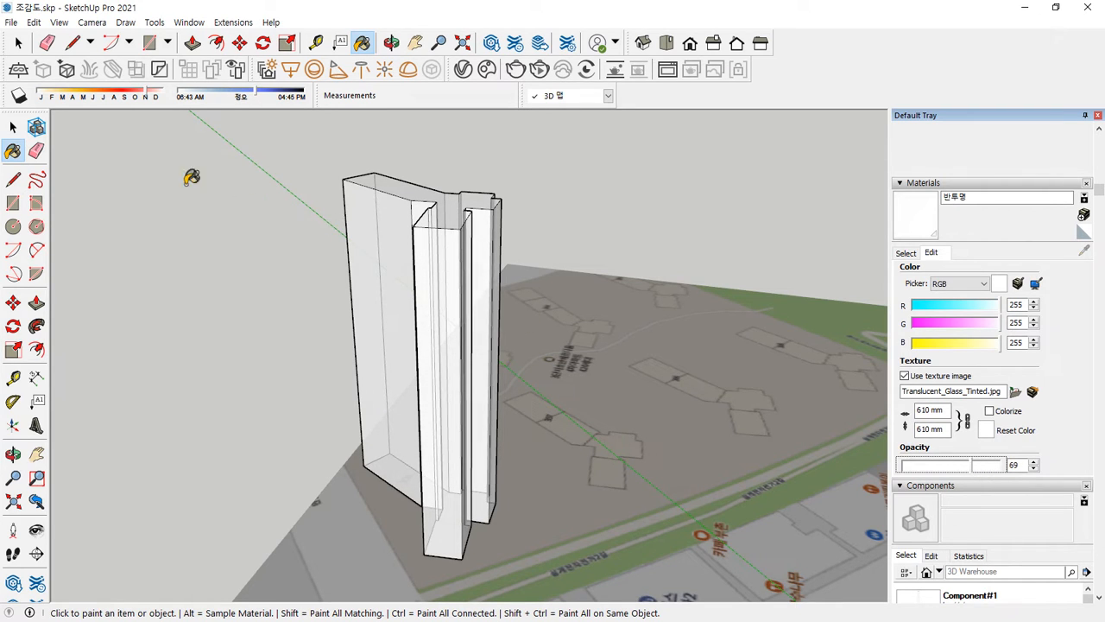
left_click(12, 127)
mouse_move(662, 259)
middle_mouse_down()
mouse_move(610, 251)
mouse_move(656, 255)
middle_mouse_up()
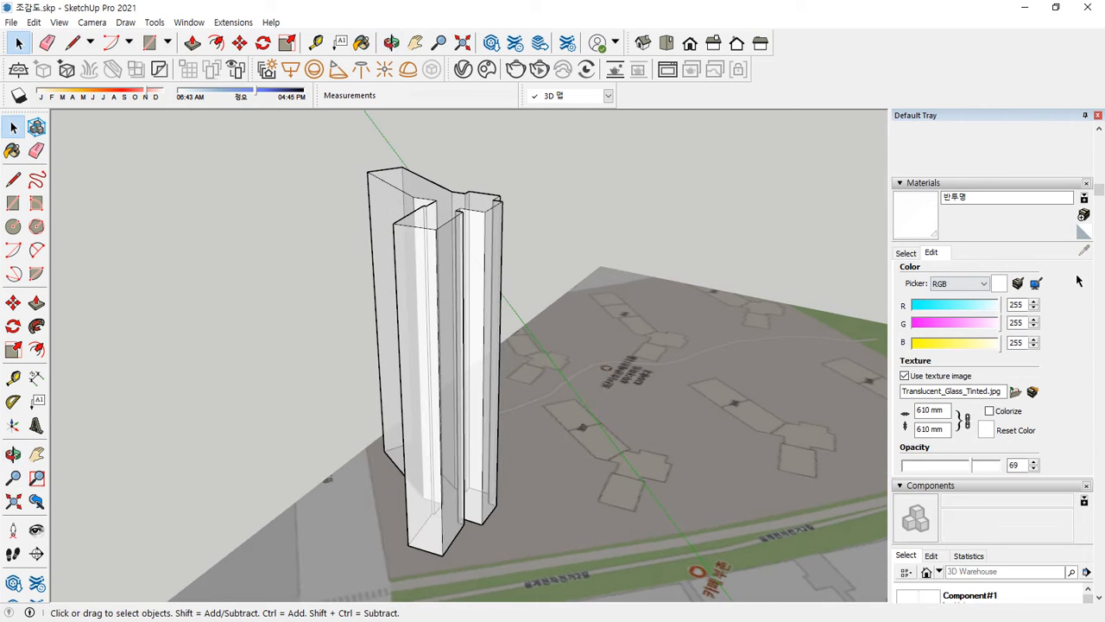
left_click(906, 253)
left_click(1085, 250)
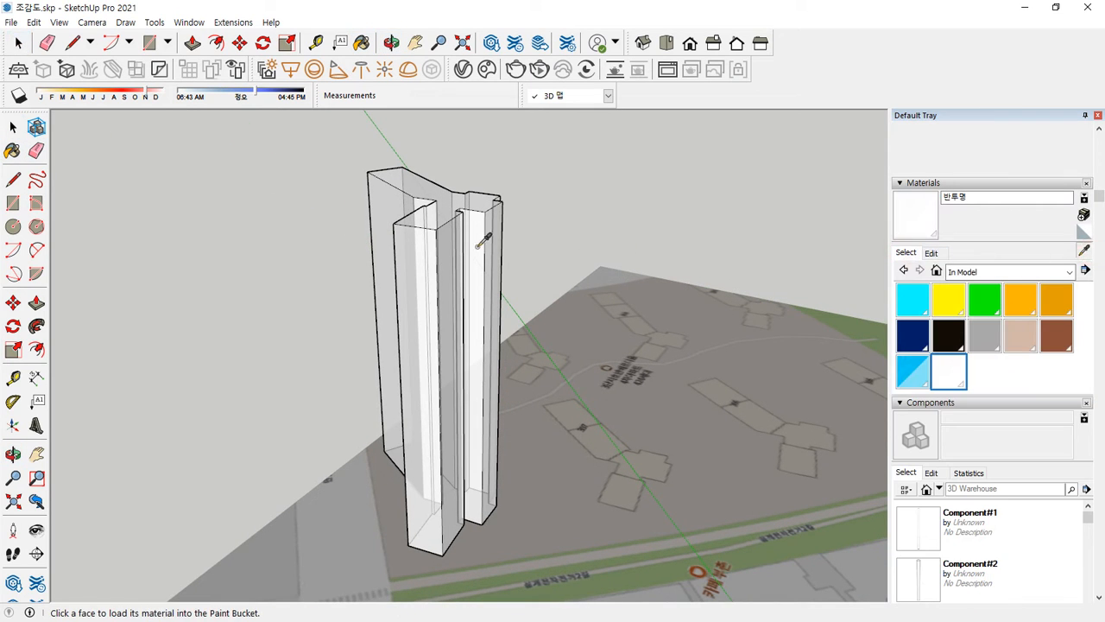
middle_click_drag(612, 257, 424, 247)
left_click(10, 128)
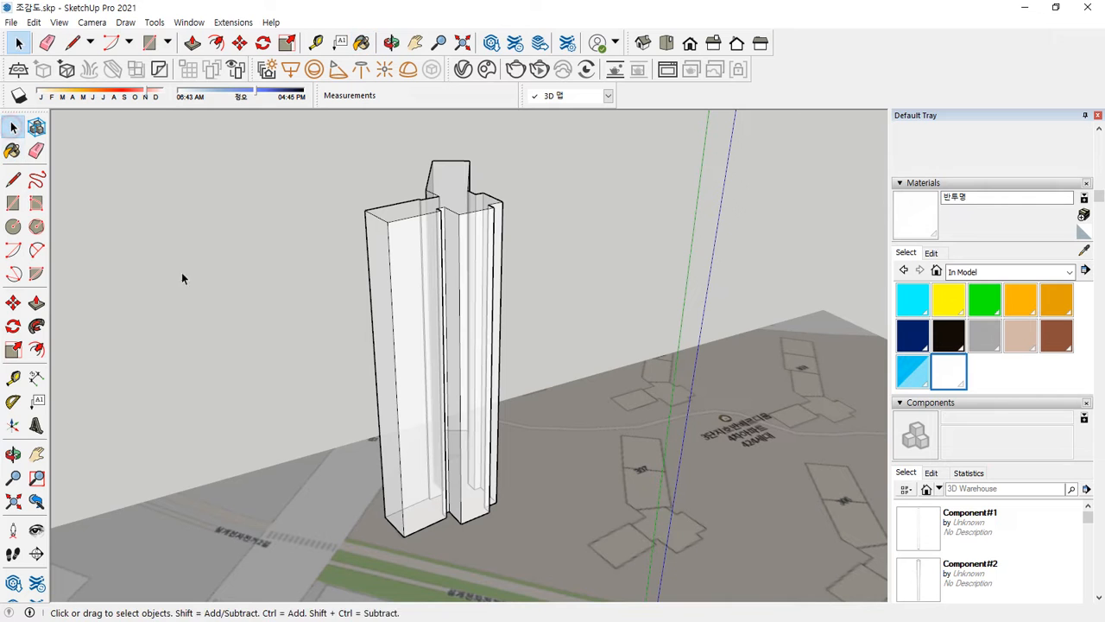
Select only the outline edges of the apartment tower's top face, leaving the face itself out of the selection.
middle_click_drag(457, 323, 414, 340)
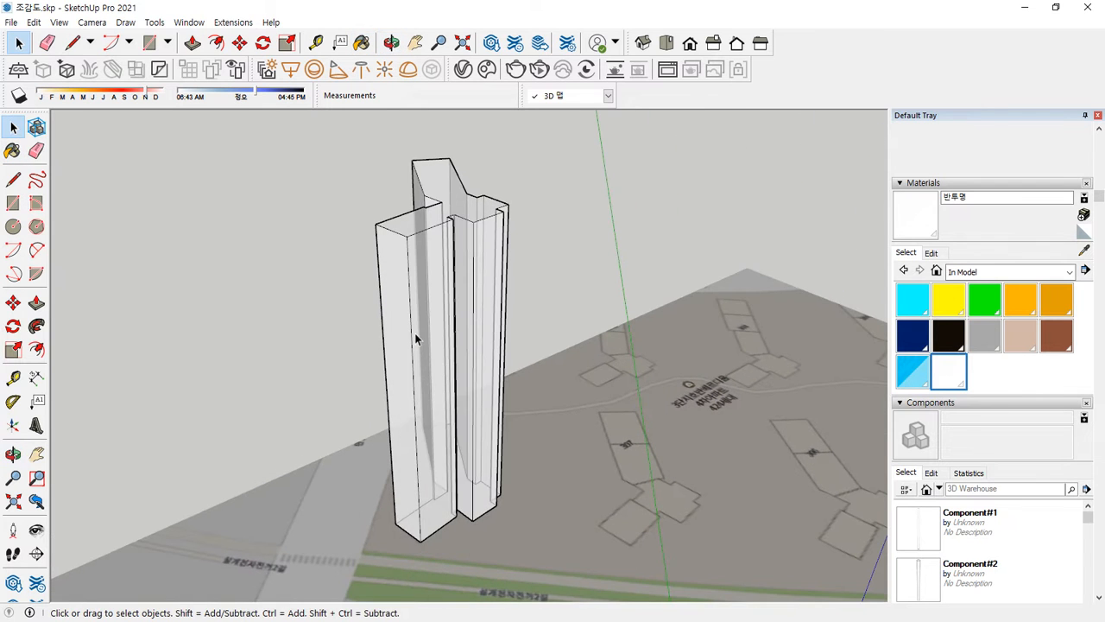
left_click(463, 206)
scroll(469, 164, "up", 8)
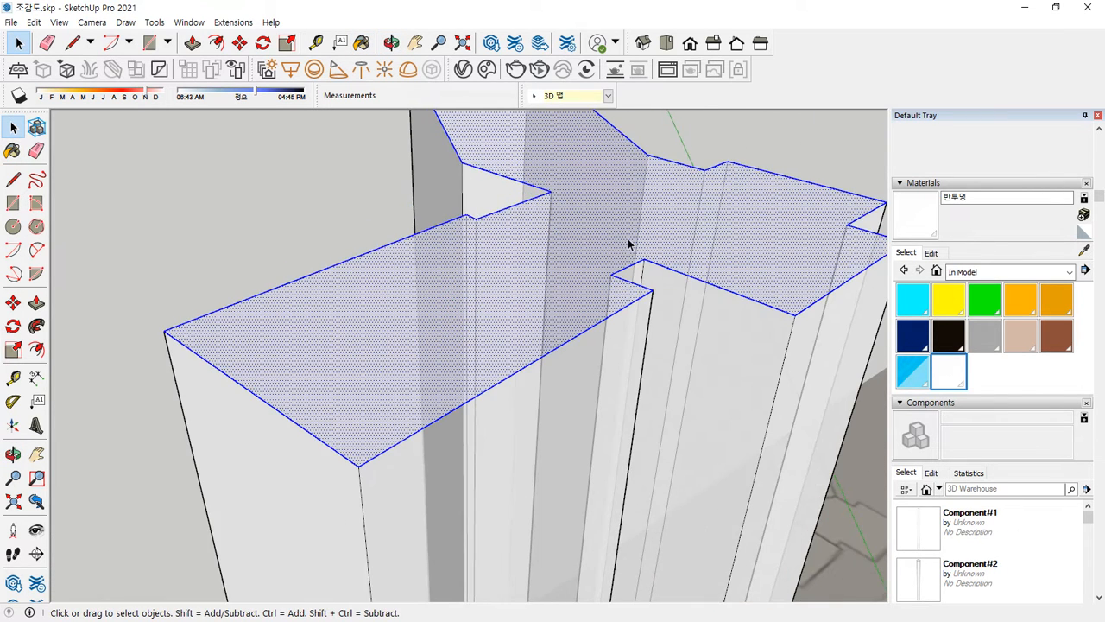
scroll(604, 259, "down", 2)
middle_click_drag(647, 227, 542, 242)
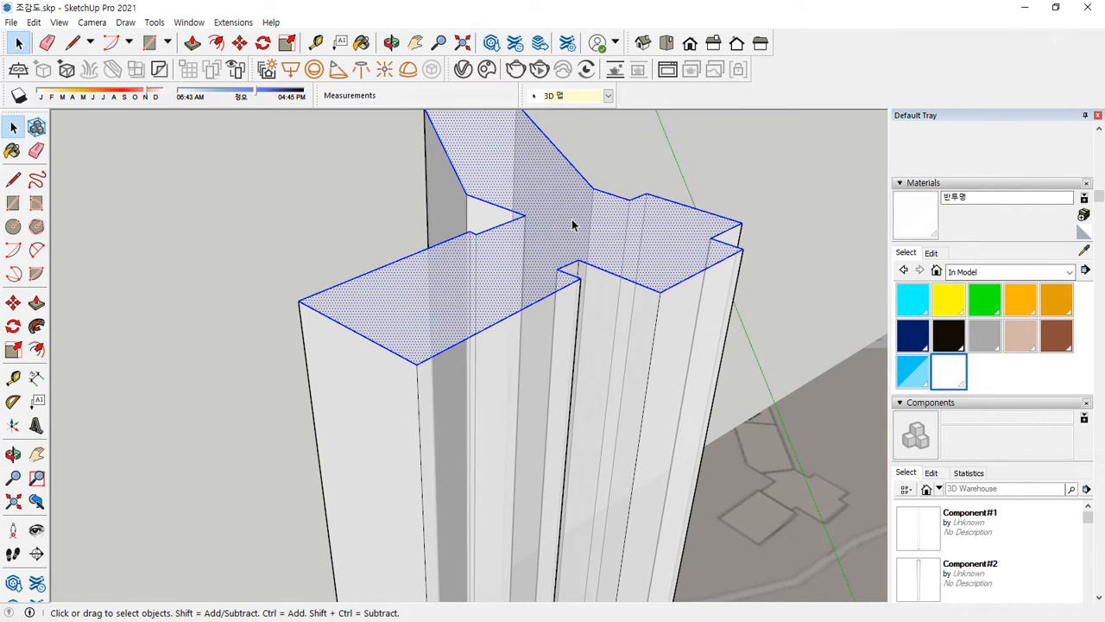
scroll(572, 219, "down", 1)
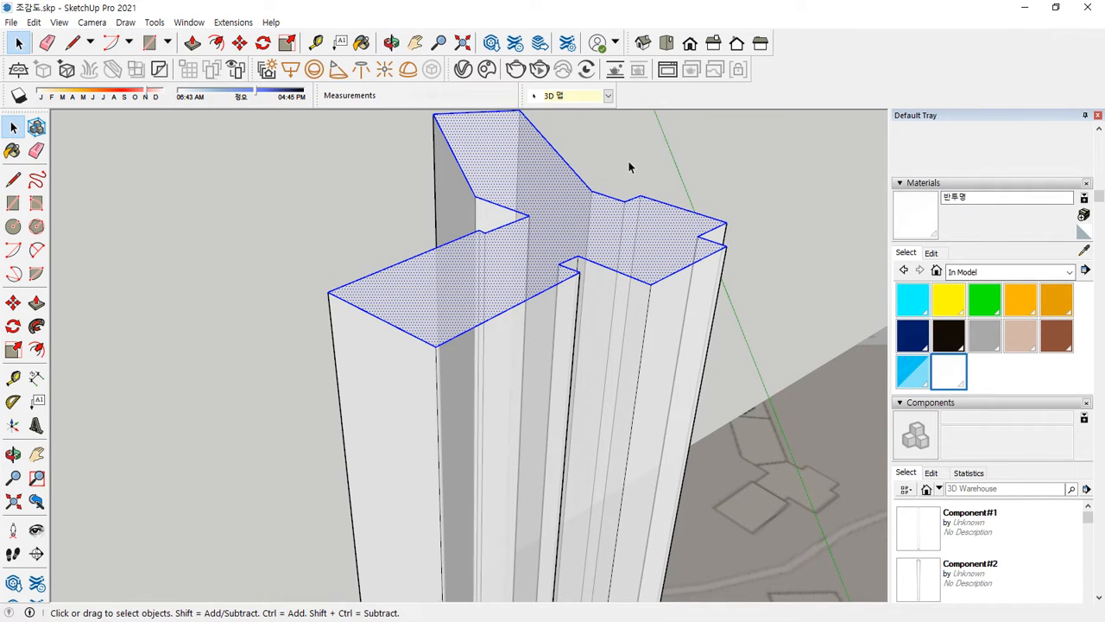
left_click(629, 167)
left_click(557, 221)
left_click(557, 221, "shift")
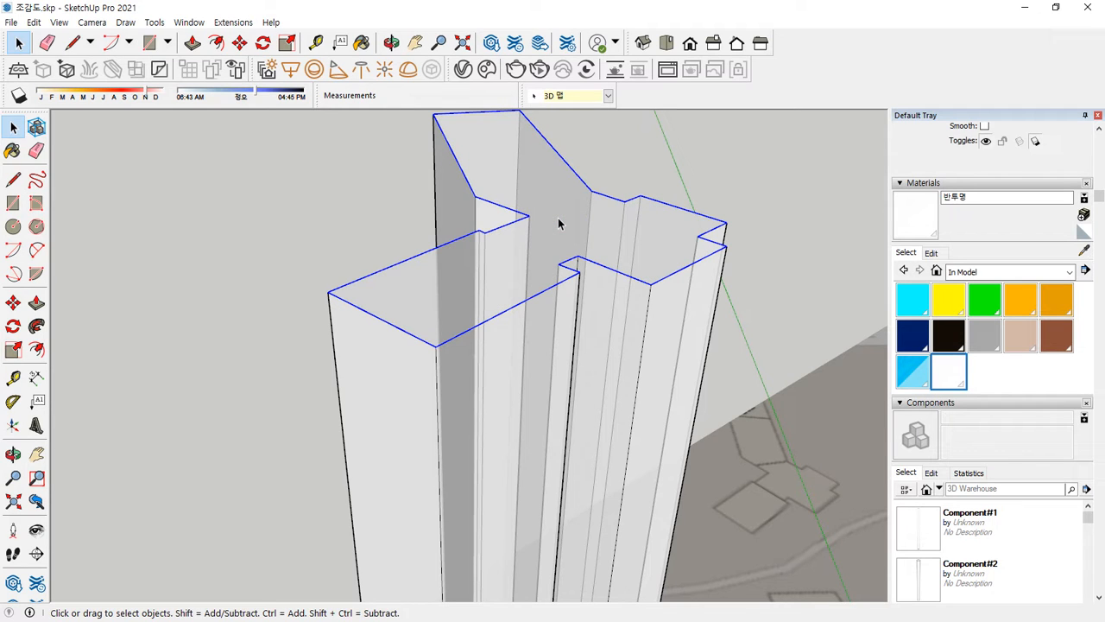
Copy the roof outline 60000 mm down to the tower's base corner and divide the distance into 20 floors.
key("m")
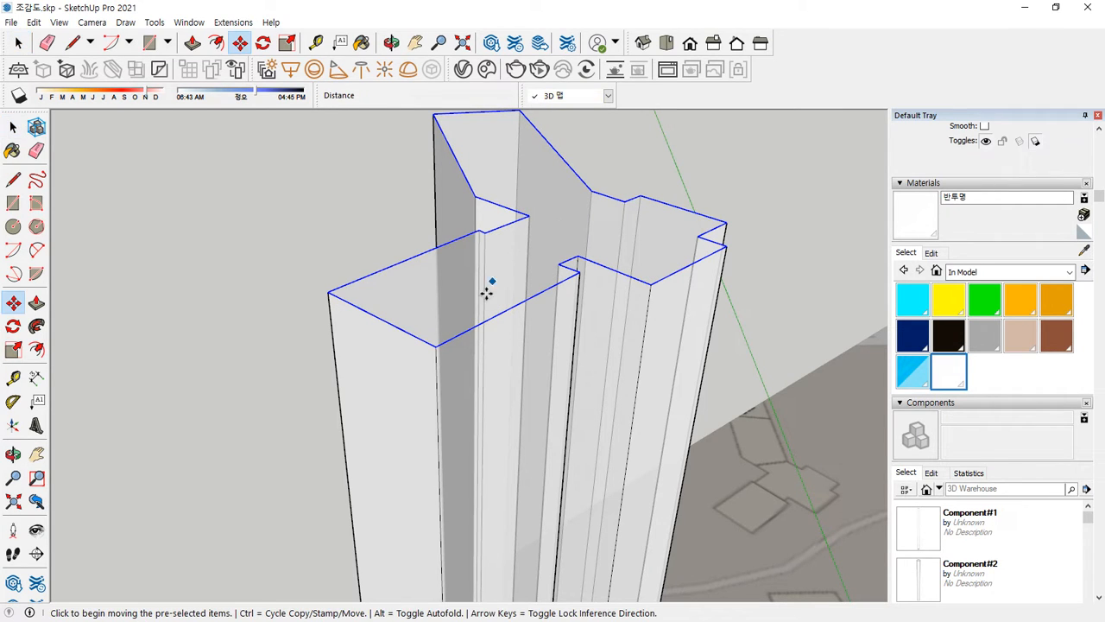
left_click(437, 345)
key("ctrl")
scroll(438, 346, "down", 3)
middle_click_drag(437, 348, 368, 150, "shift")
scroll(388, 451, "down", 1)
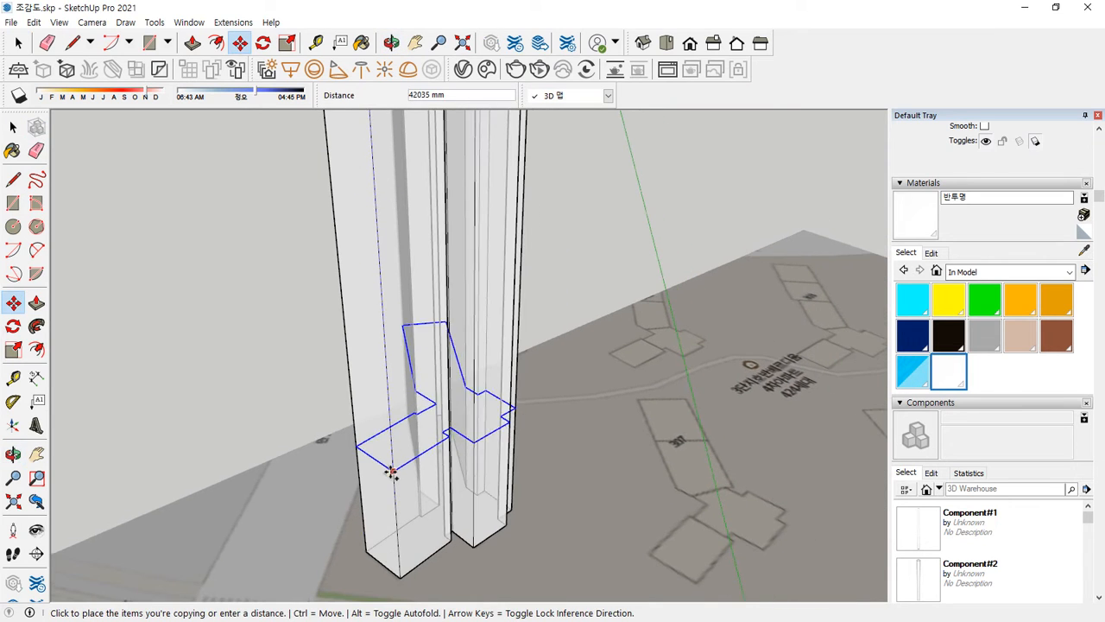
left_click(398, 577)
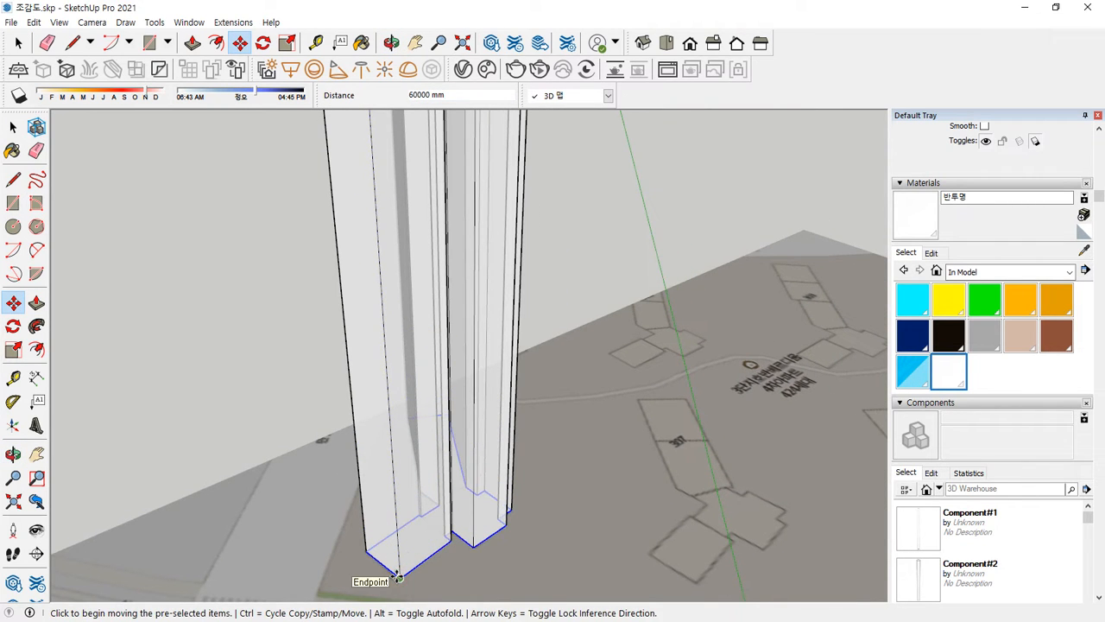
type("/20")
key("Return")
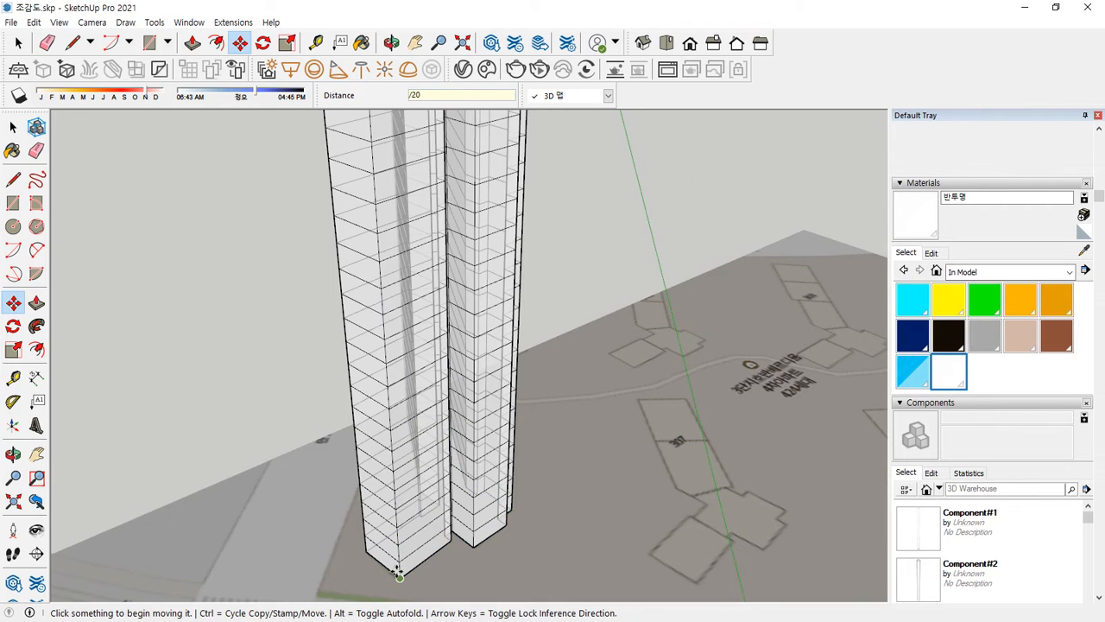
Check the lowest floor's height on the tower with a temporary dimension, and undo the dimension.
scroll(371, 552, "up", 5)
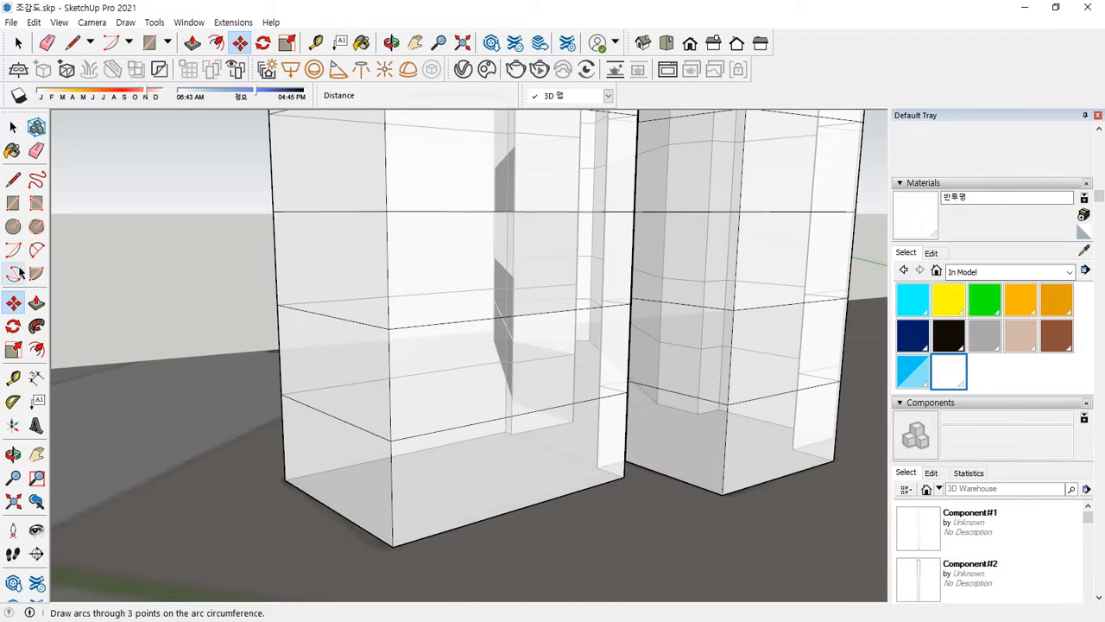
left_click(37, 378)
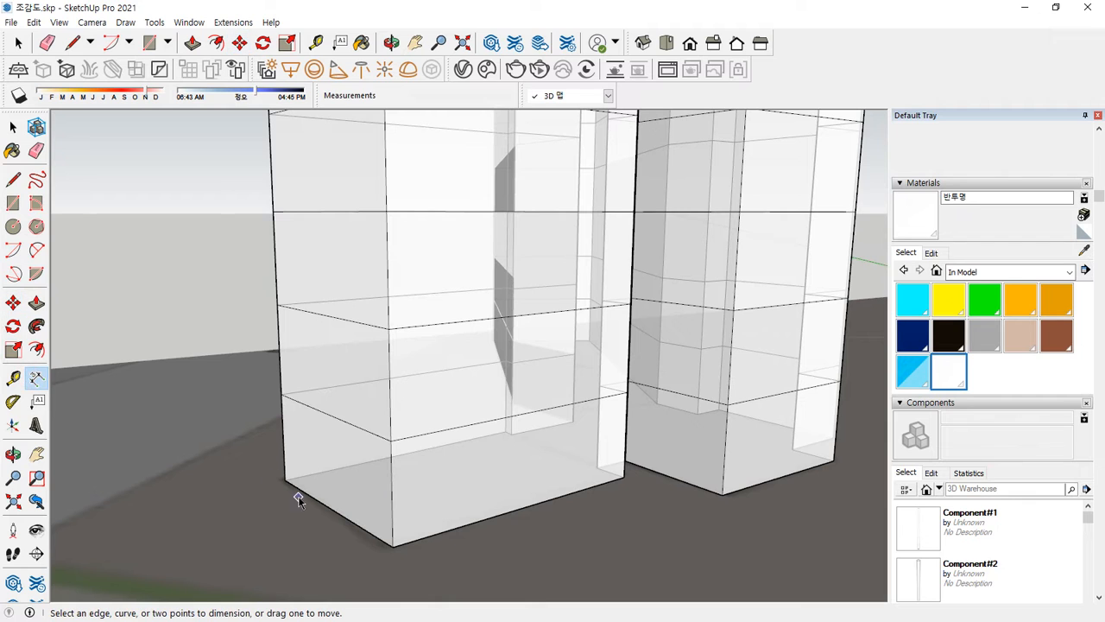
left_click(284, 480)
left_click(280, 395)
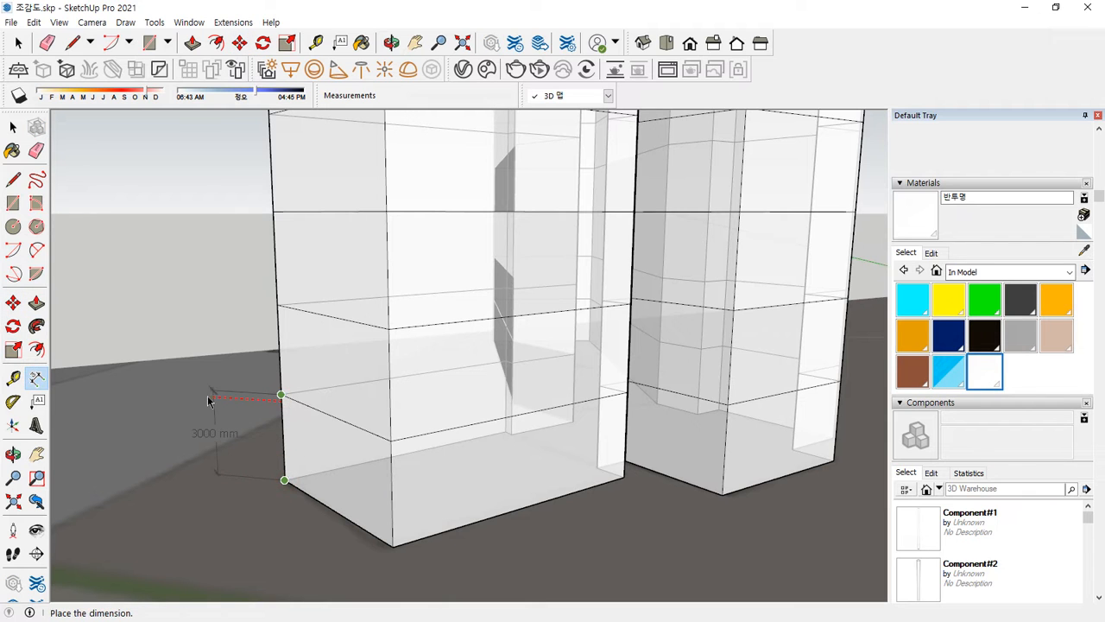
left_click(206, 399)
scroll(185, 462, "up", 3)
middle_click_drag(185, 461, 234, 369)
scroll(233, 370, "up", 4)
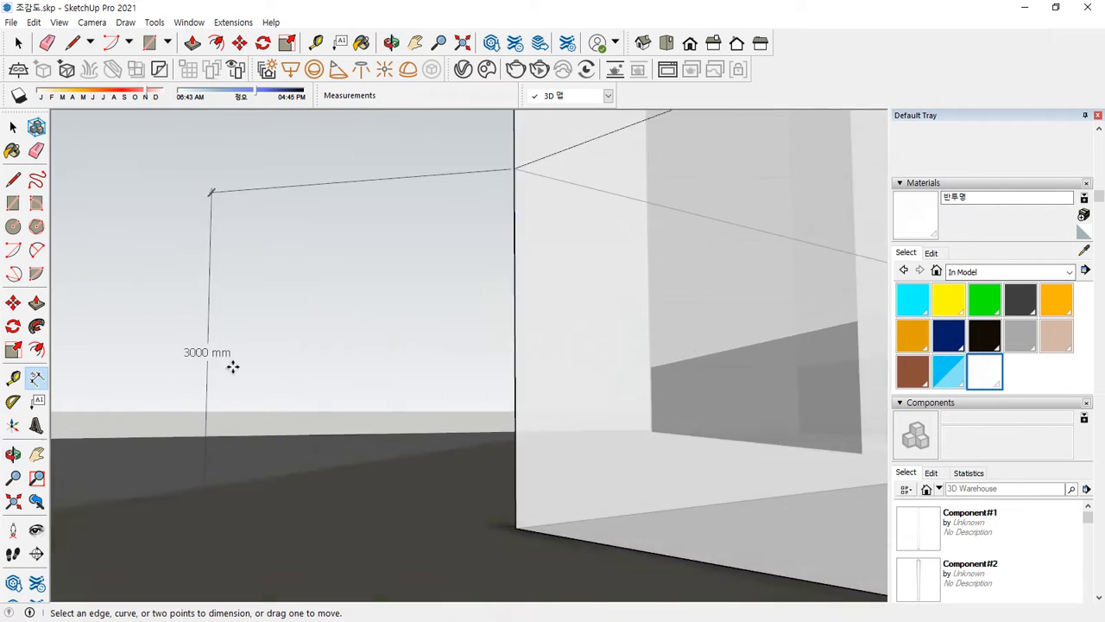
scroll(233, 372, "down", 3)
key("ctrl+z")
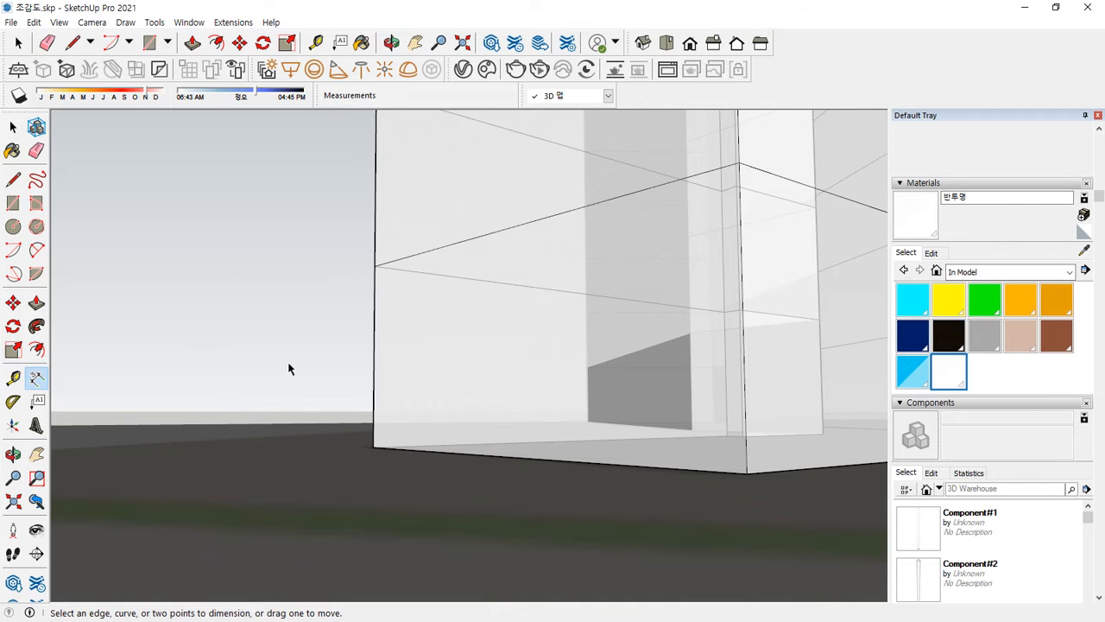
Compare the scale and floor divisions of the apartment tower with the detailed three-storey building in front of it.
key("shift+z")
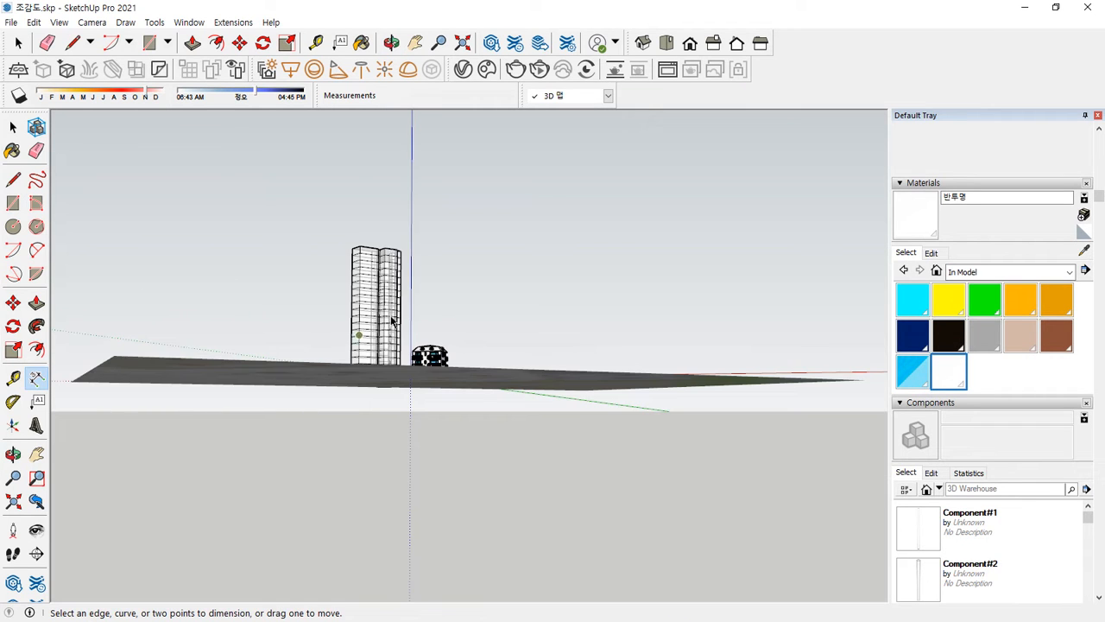
middle_click_drag(390, 320, 389, 426)
scroll(372, 251, "up", 6)
middle_click_drag(372, 266, 182, 257, "shift")
middle_click_drag(553, 387, 590, 319)
scroll(608, 387, "down", 3)
middle_click_drag(518, 388, 550, 355)
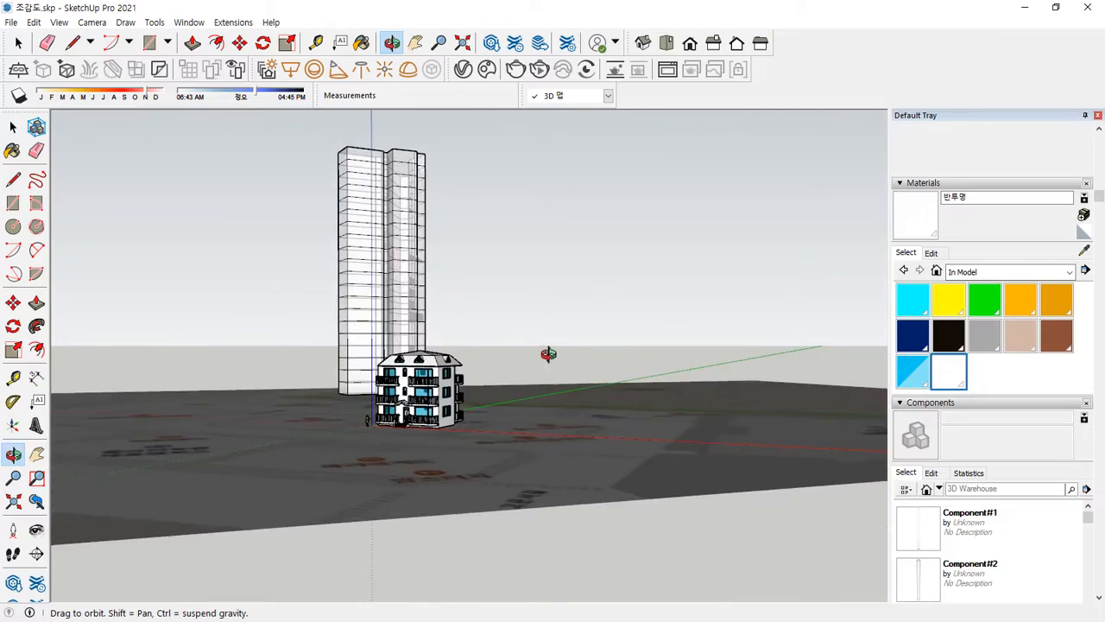
scroll(423, 437, "up", 4)
scroll(423, 437, "up", 3)
middle_click_drag(423, 437, 397, 341)
scroll(423, 368, "up", 4)
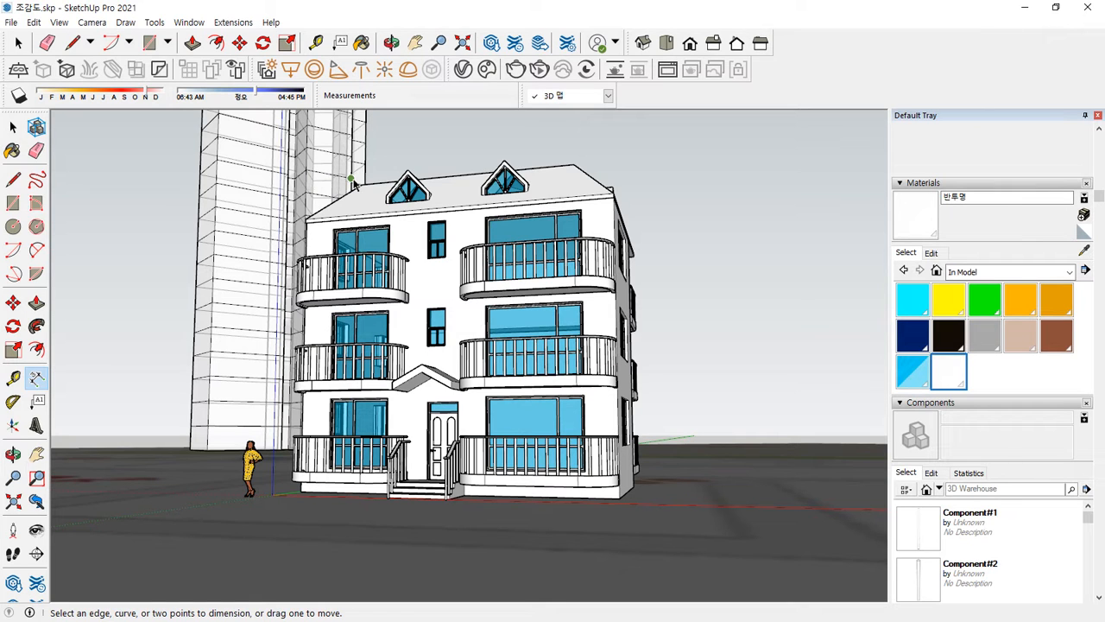
middle_click_drag(352, 184, 335, 190)
middle_click_drag(354, 343, 363, 358)
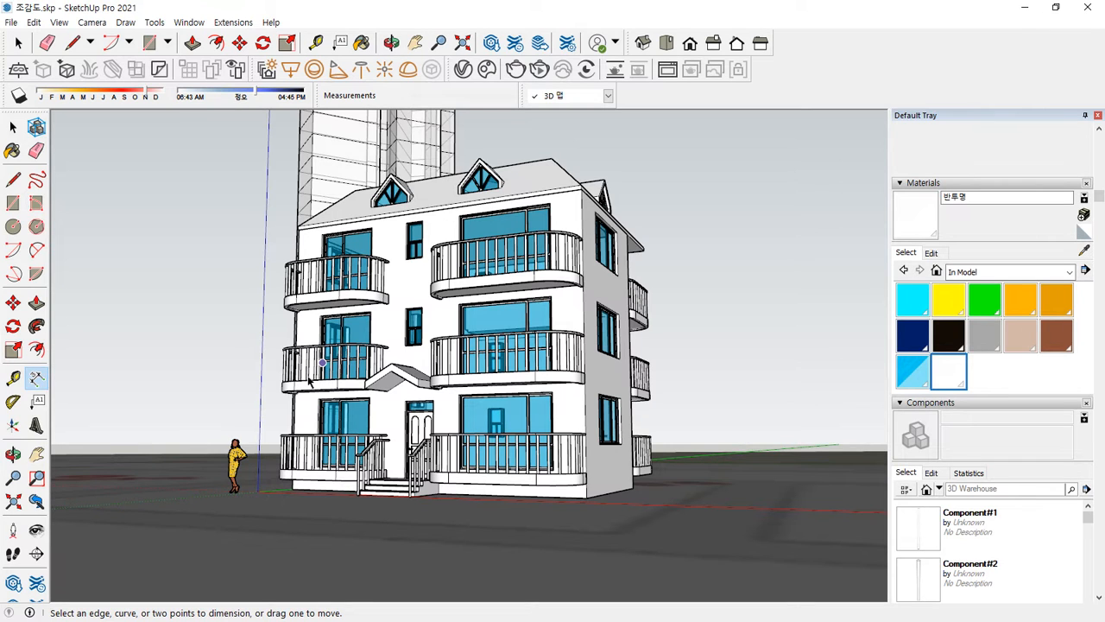
Extrude the tower's top face 1500 mm upward as a new starting face, keeping the existing roof edges.
key("space")
scroll(182, 163, "down", 5)
middle_click_drag(182, 164, 330, 226)
key("shift+z")
scroll(331, 223, "up", 6)
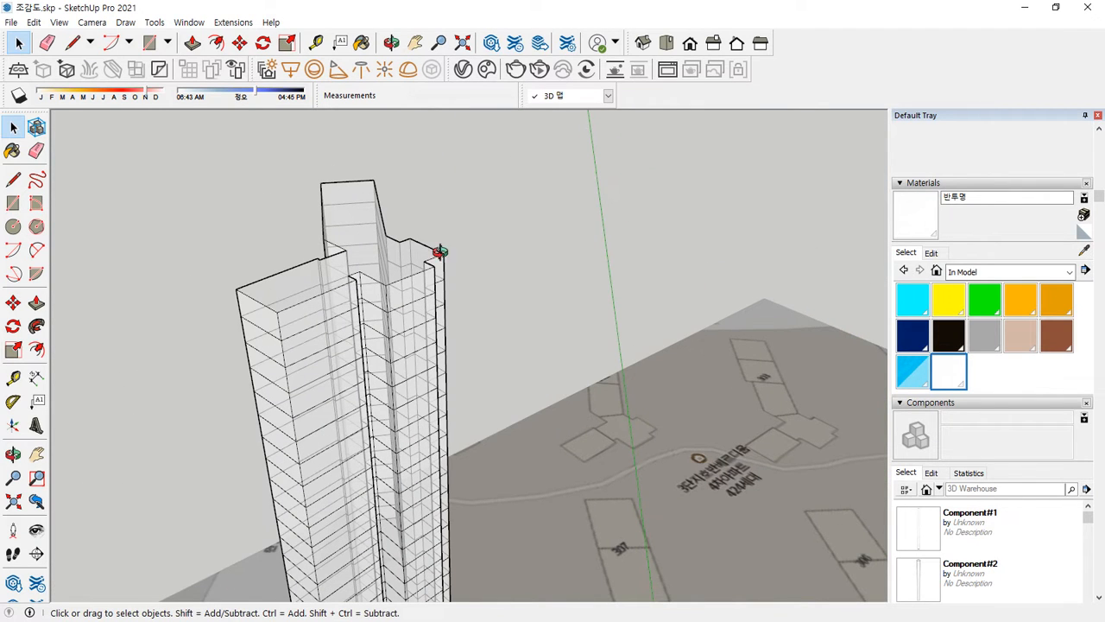
scroll(388, 252, "up", 4)
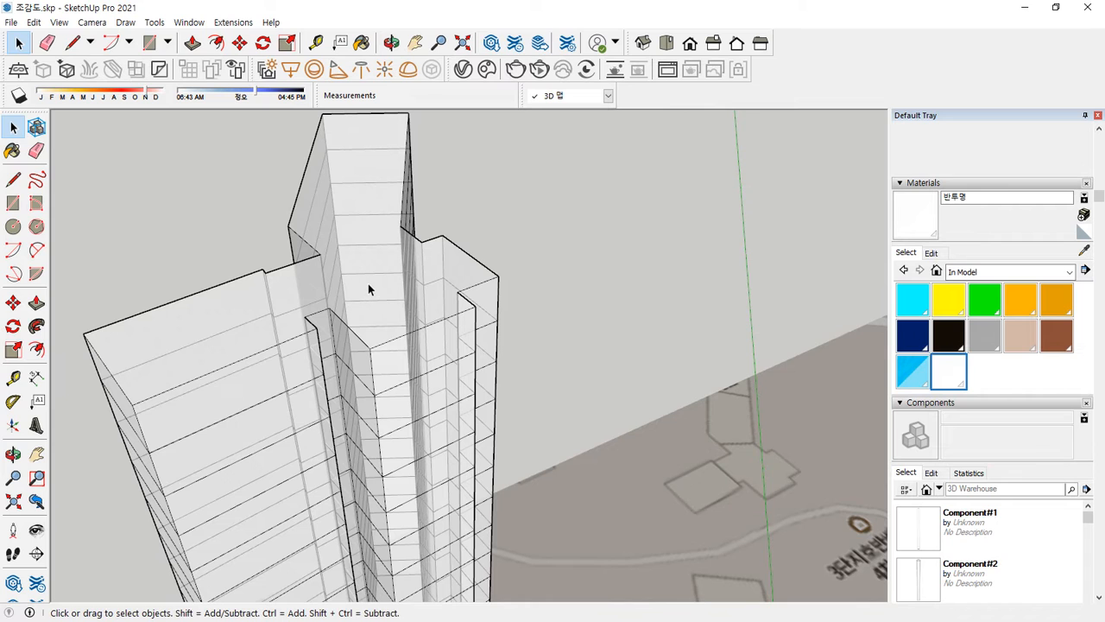
key("p")
left_click(376, 294)
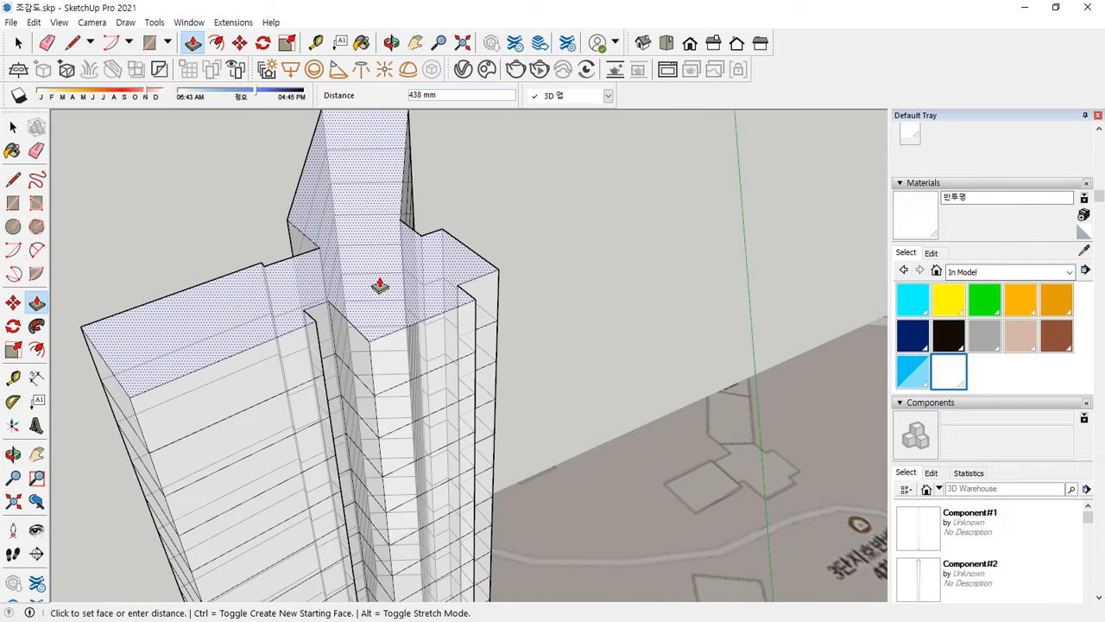
key("ctrl")
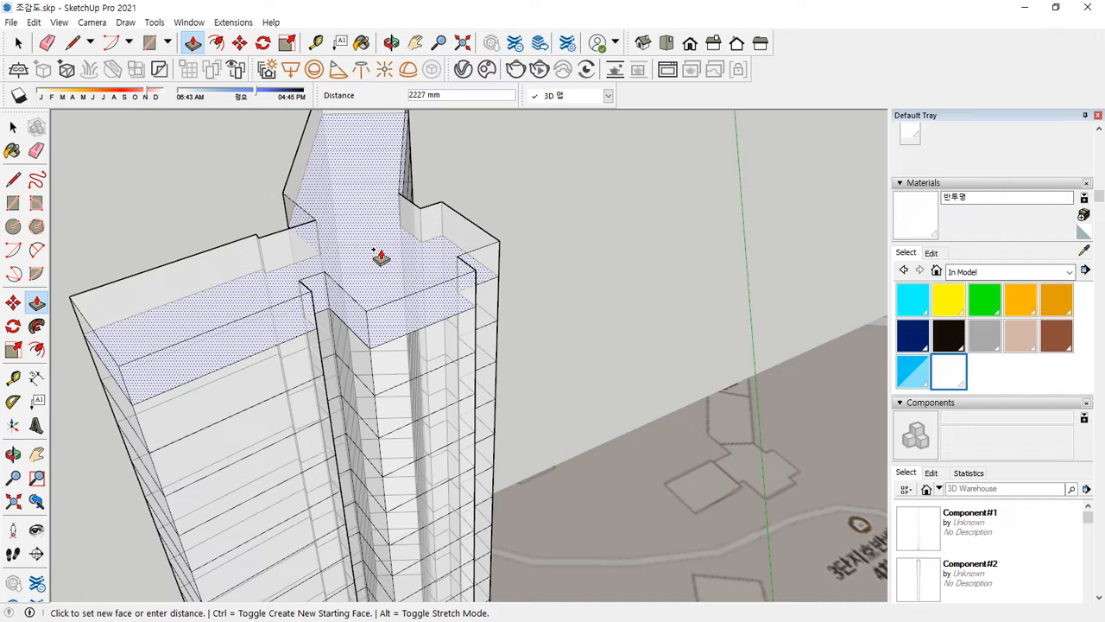
type("1500")
key("Return")
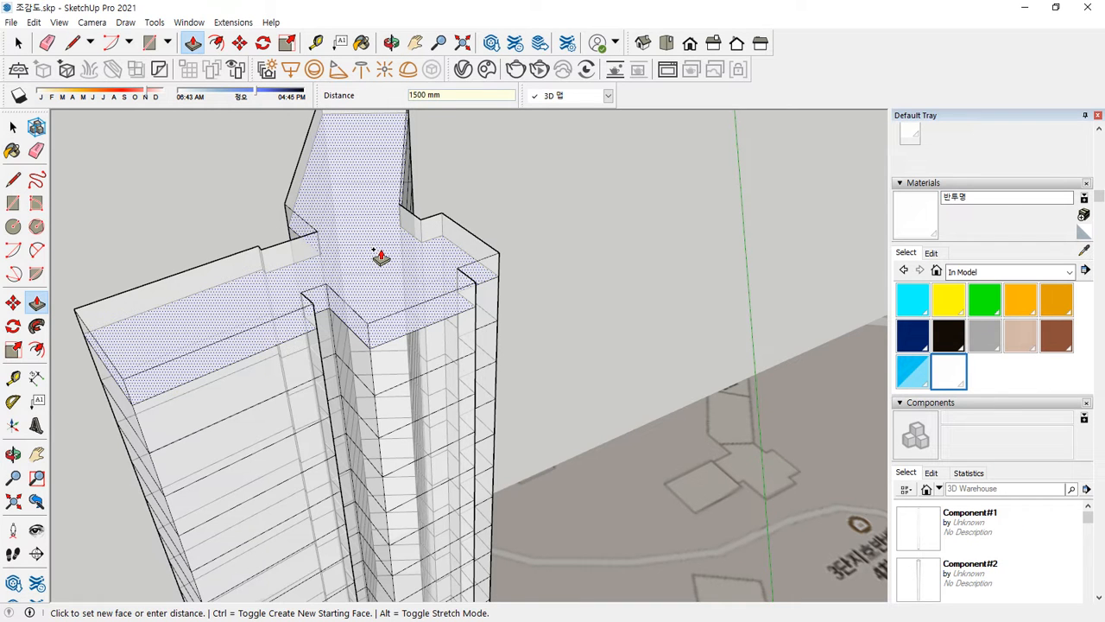
key("space")
Offset the outline of the tower's raised top face 150 mm inward to mark the parapet thickness.
middle_click_drag(375, 254, 412, 267)
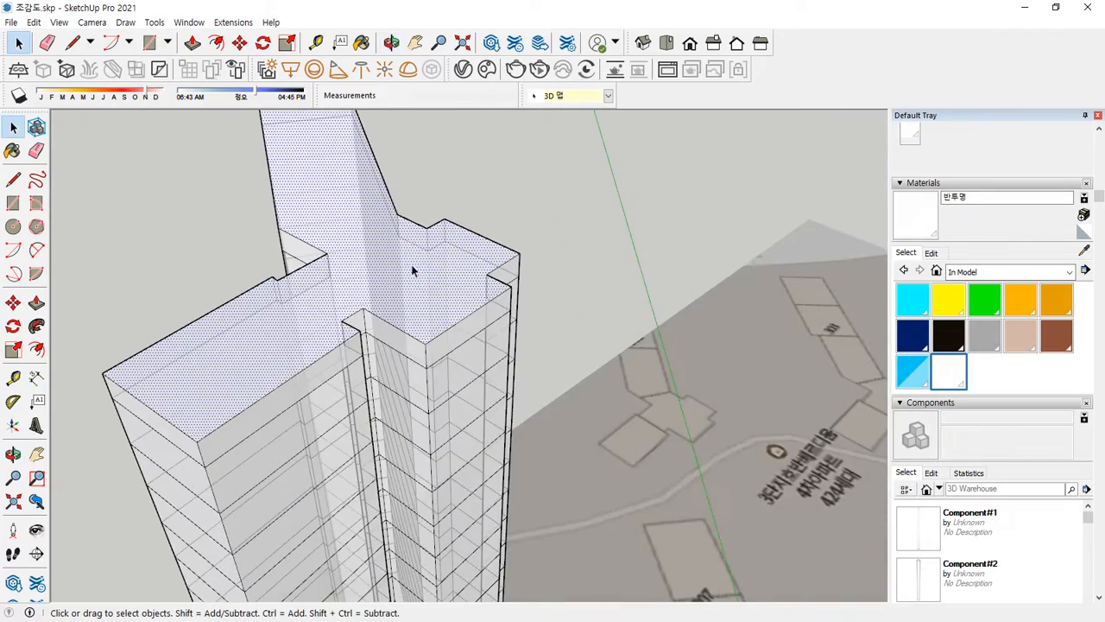
scroll(394, 247, "up", 1)
key("f")
left_click(397, 242)
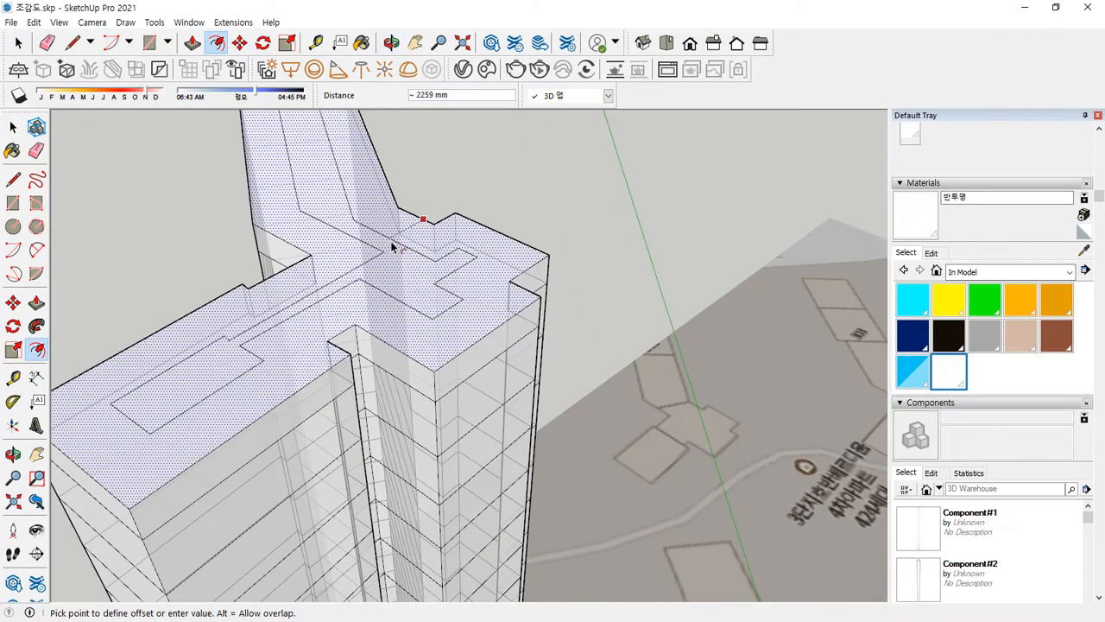
type("150")
key("Return")
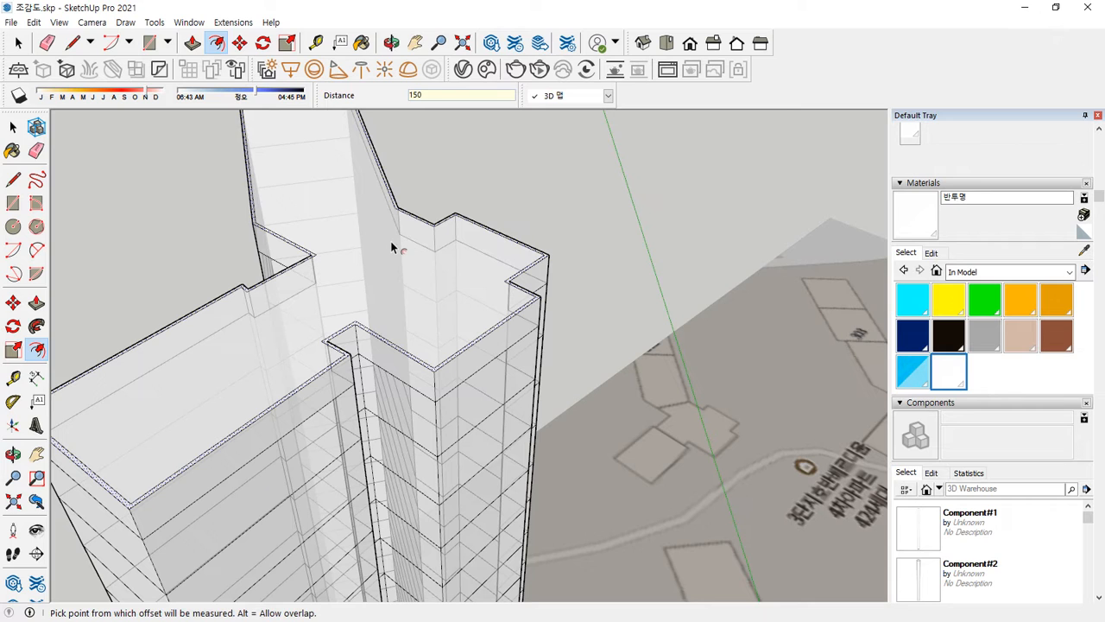
Try to push the narrow rim face around the tower's roof down 1200 mm.
key("p")
left_click(387, 254)
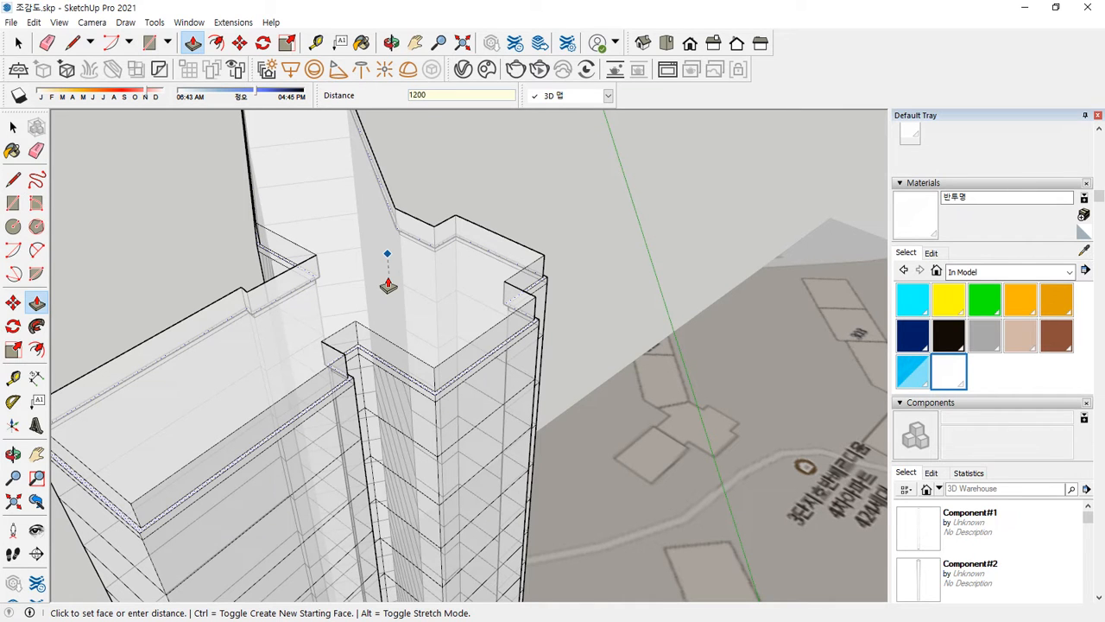
key("Return")
key("space")
middle_click_drag(624, 202, 321, 318)
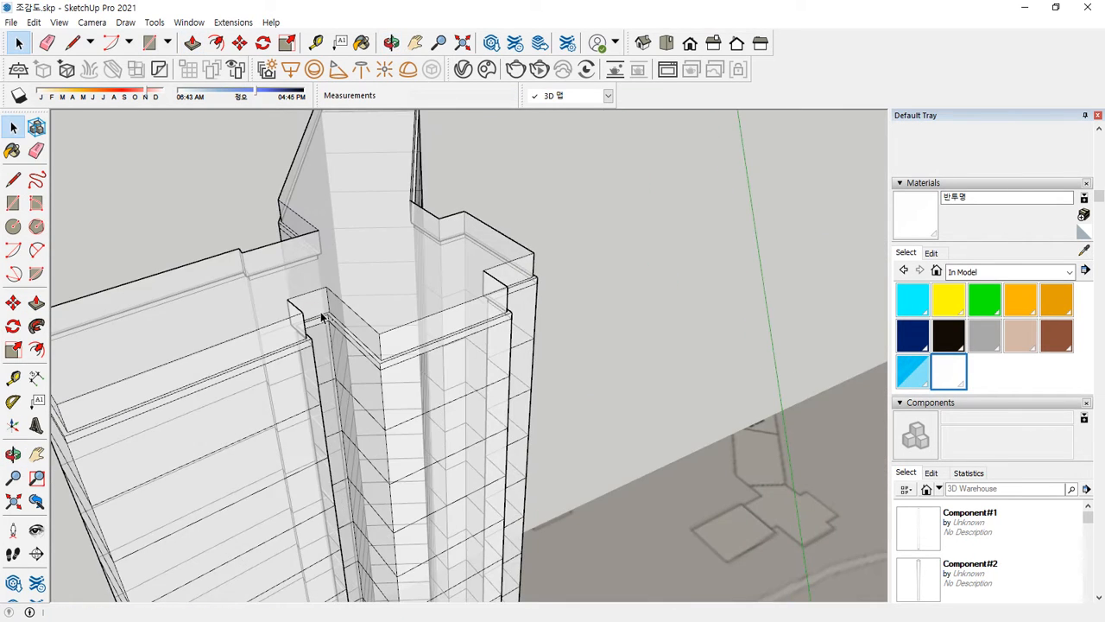
Push the inner roof face down 1200 mm to form a parapet around the tower's top.
scroll(322, 318, "up", 1)
left_click(379, 259)
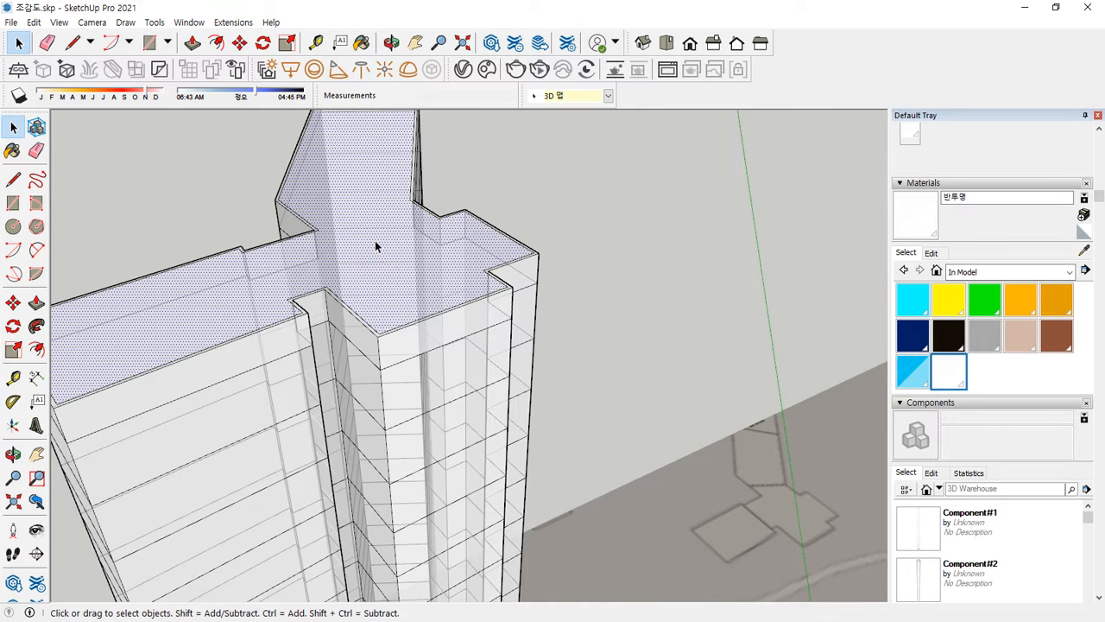
key("p")
left_click(375, 247)
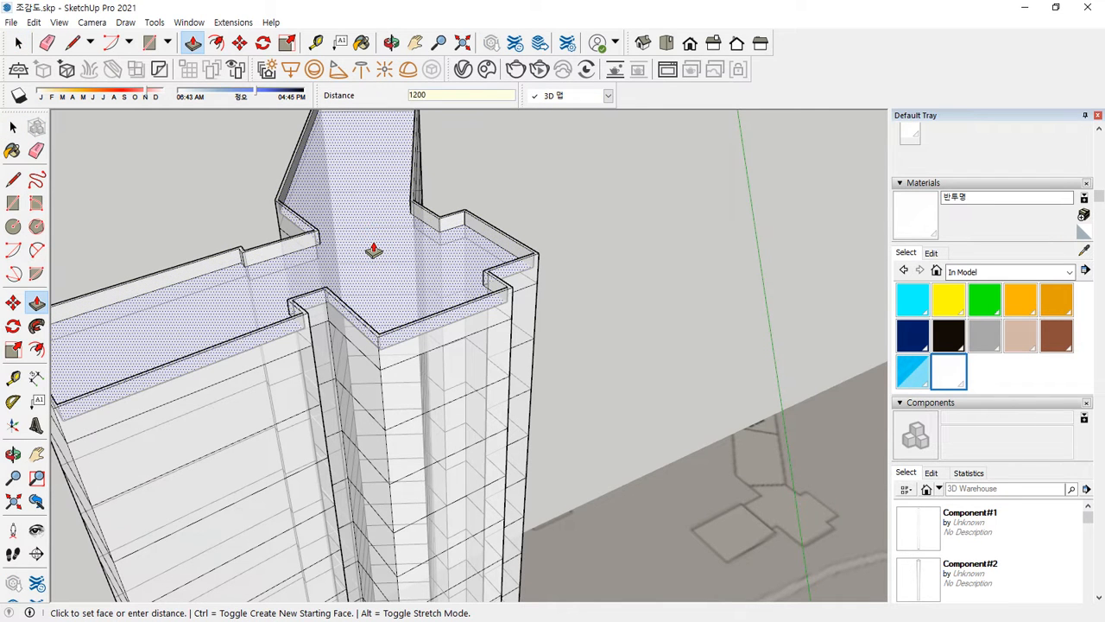
left_click(373, 249)
key("space")
Draw connected lines on the sunken roof face, following the inside of the parapet corners, as a rooftop outline.
middle_click_drag(569, 261, 636, 164)
scroll(524, 275, "up", 3)
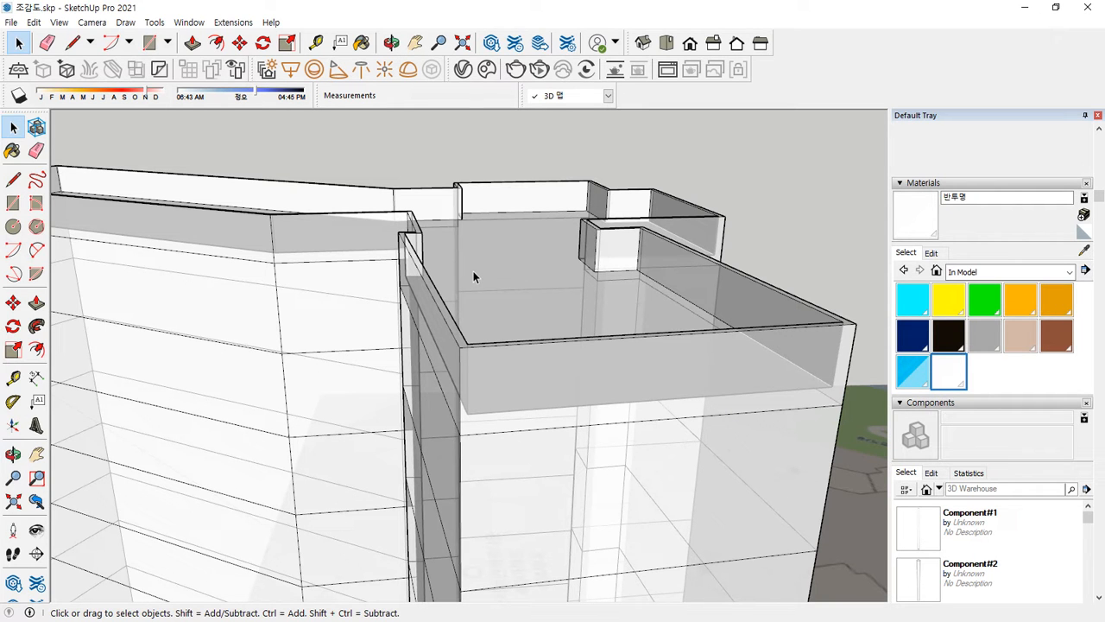
middle_click_drag(475, 259, 481, 319)
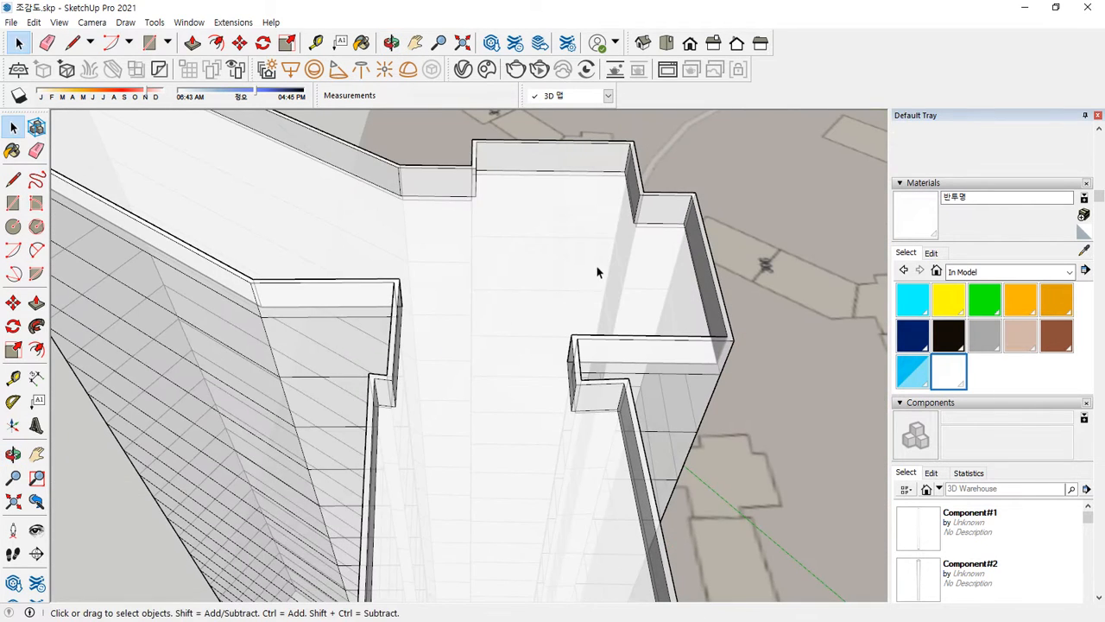
middle_click_drag(596, 268, 640, 306)
key("l")
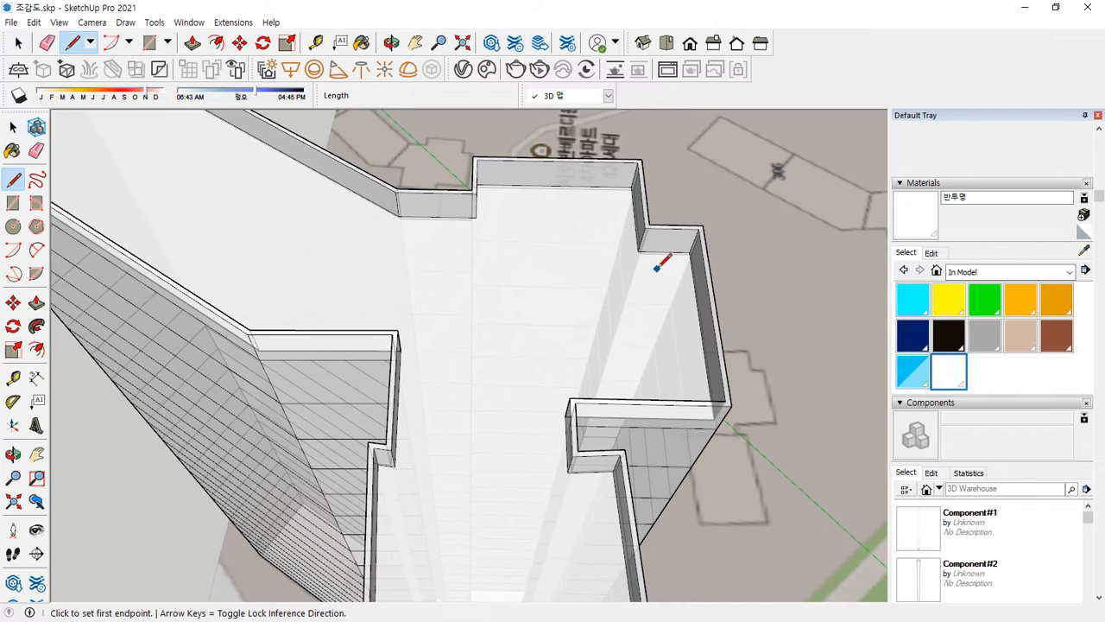
left_click(678, 261)
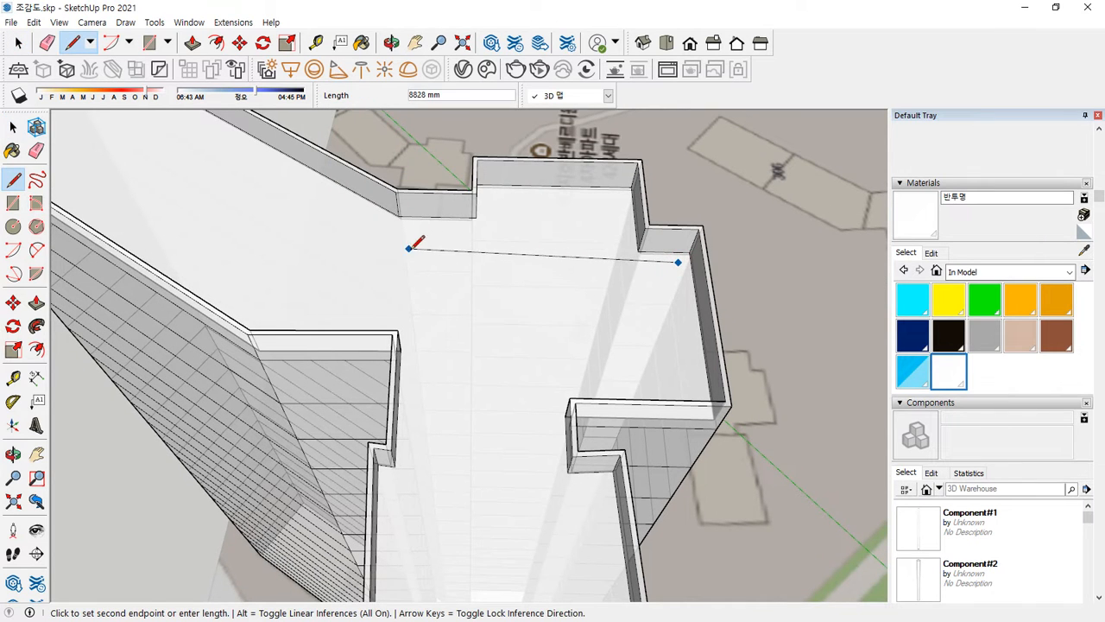
left_click(628, 262)
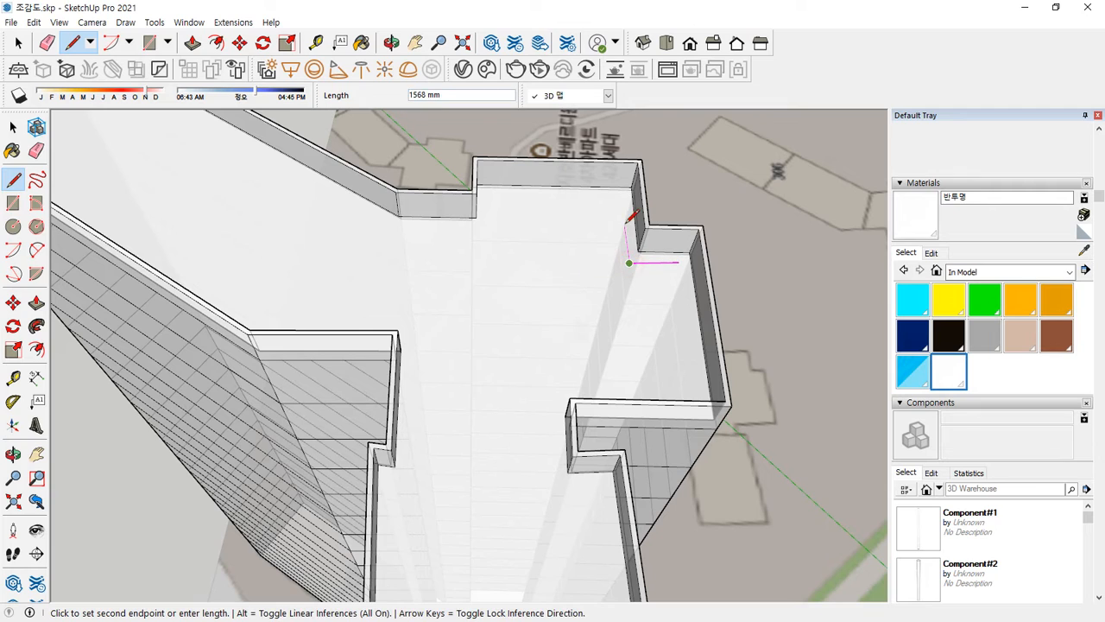
left_click(620, 199)
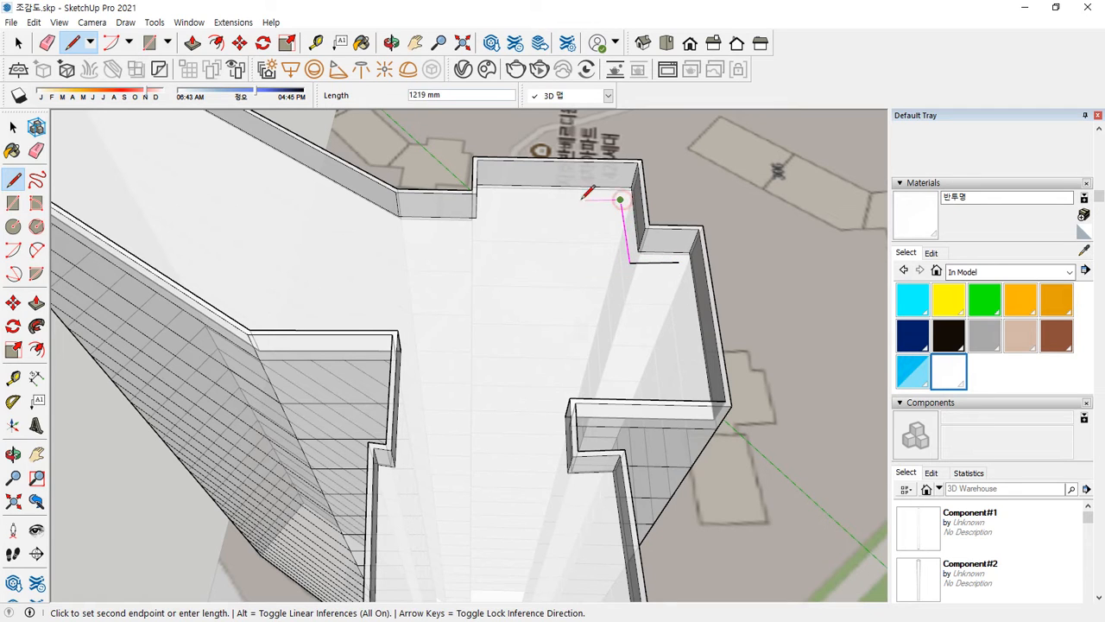
left_click(487, 202)
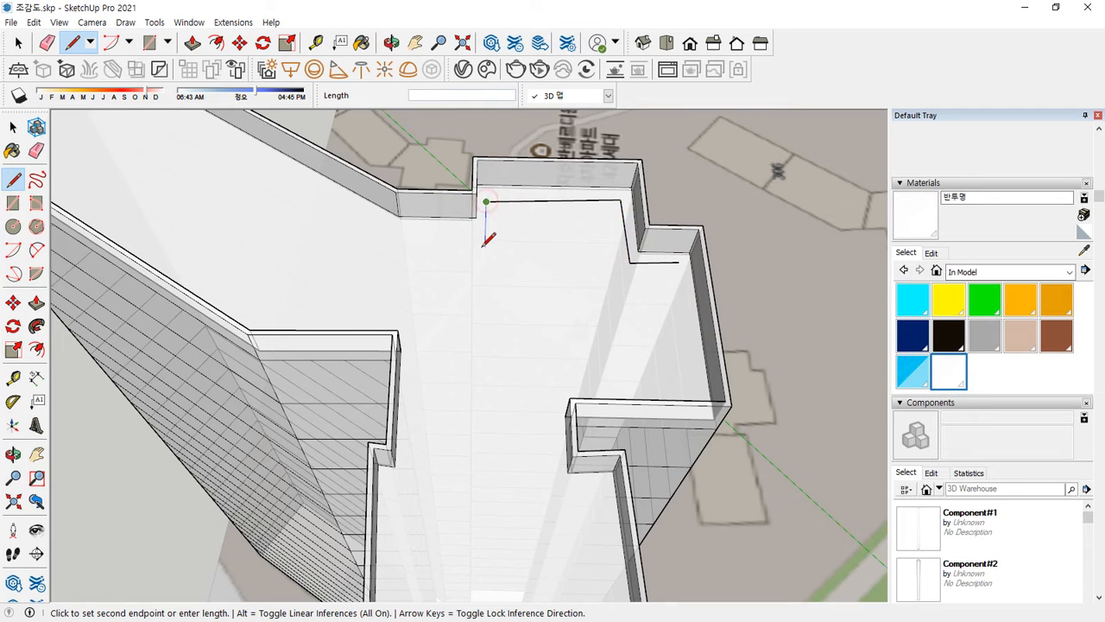
left_click(481, 391)
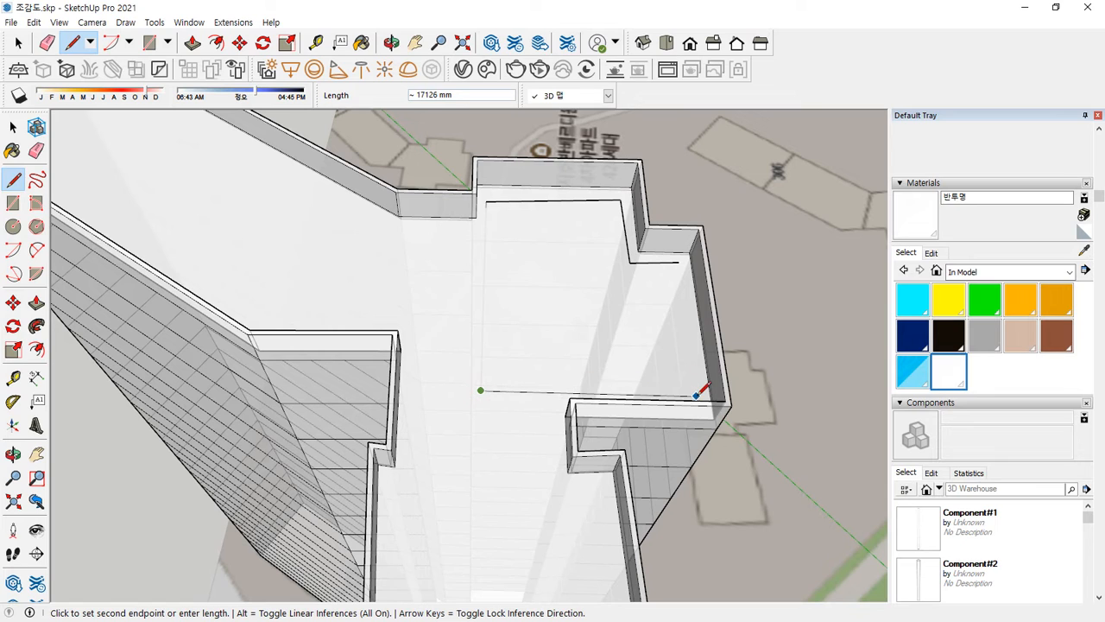
key("ctrl+z")
left_click(486, 201)
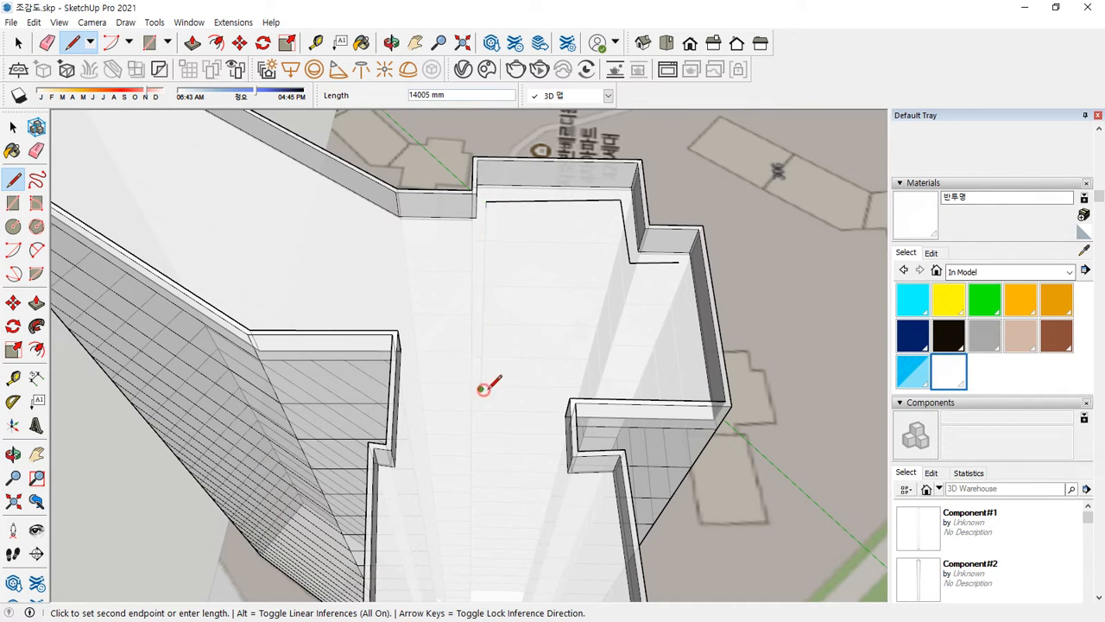
key("Escape")
Complete the closed outline on the tower roof with lines set in from the parapet, joining both open ends of the existing edges.
middle_click_drag(575, 276, 359, 240)
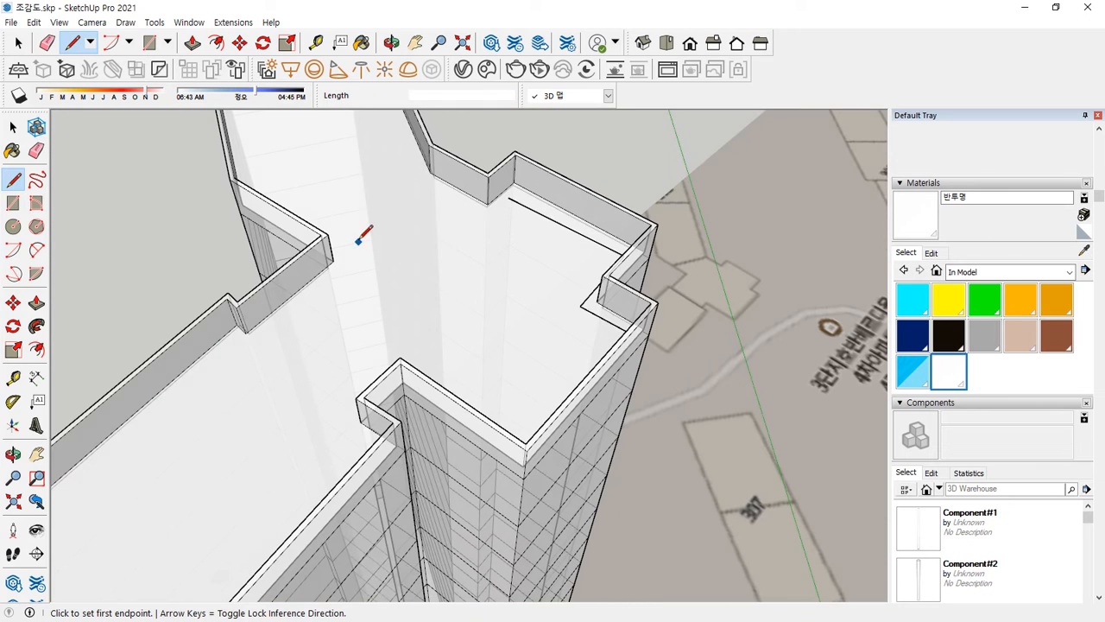
left_click(508, 198)
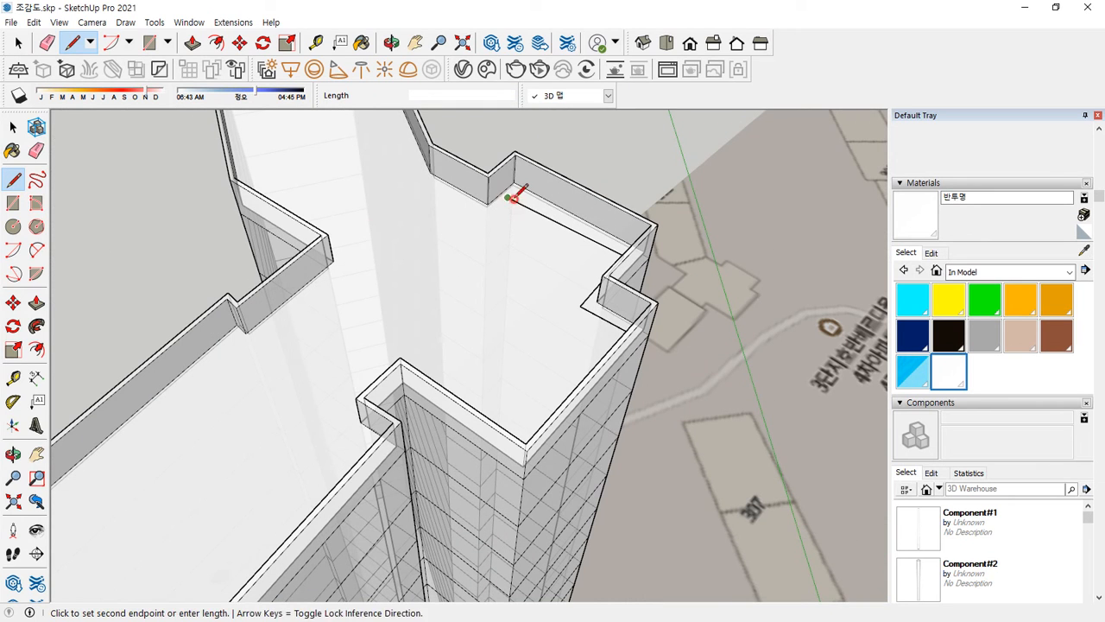
left_click(377, 311)
middle_click_drag(378, 311, 643, 375)
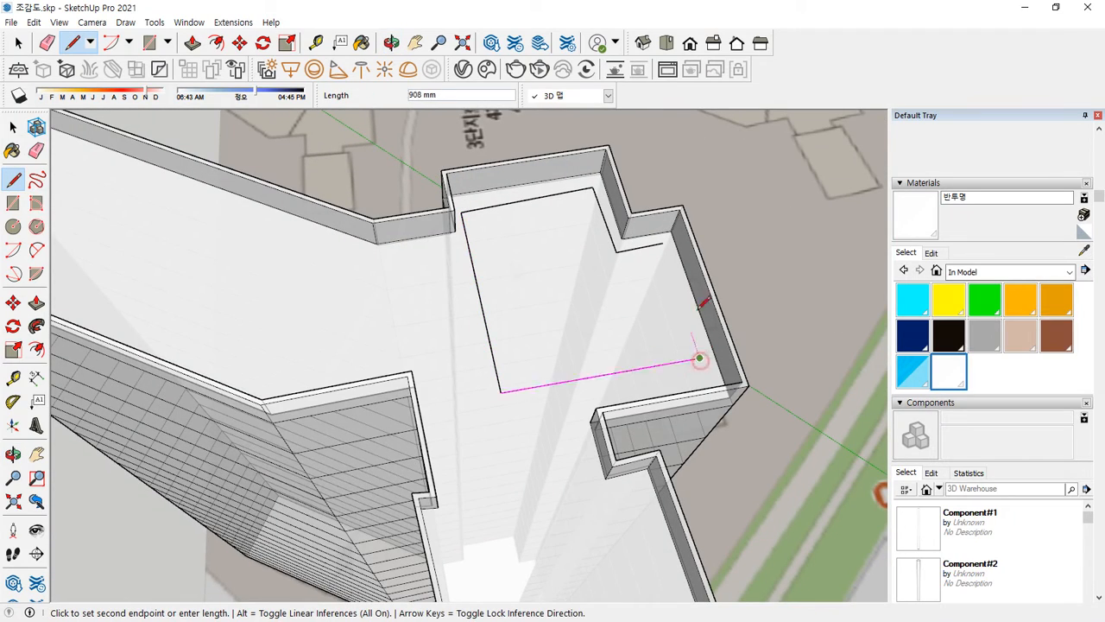
left_click(699, 358)
left_click(663, 242)
middle_click_drag(666, 233, 525, 302)
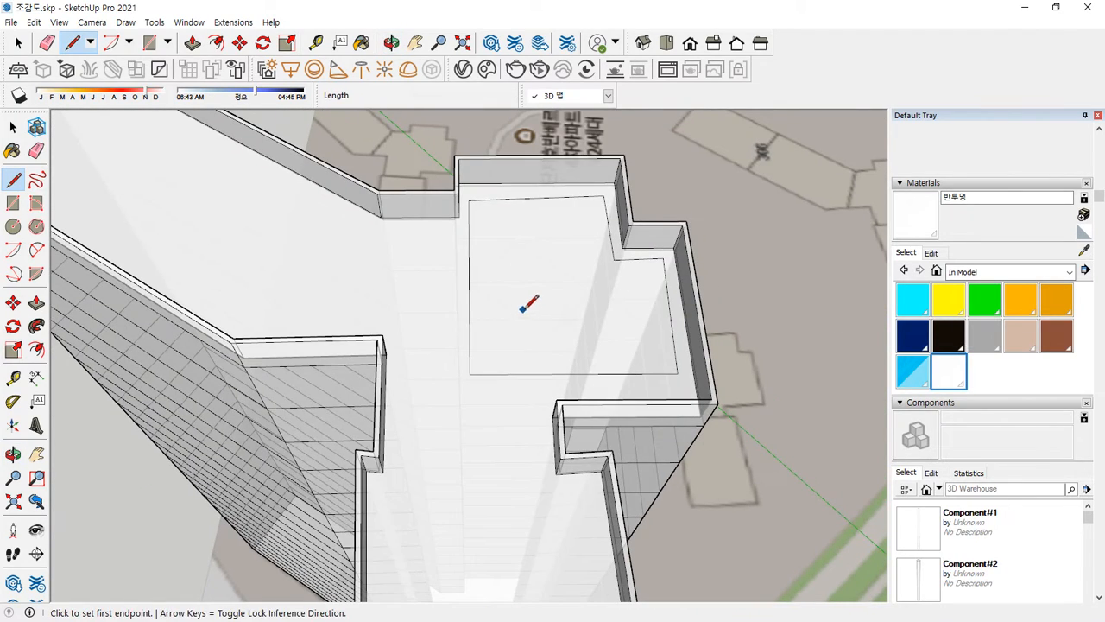
Push/Pull the outlined roof face upward to form a rooftop block rising above the parapet.
key("p")
left_click(528, 300)
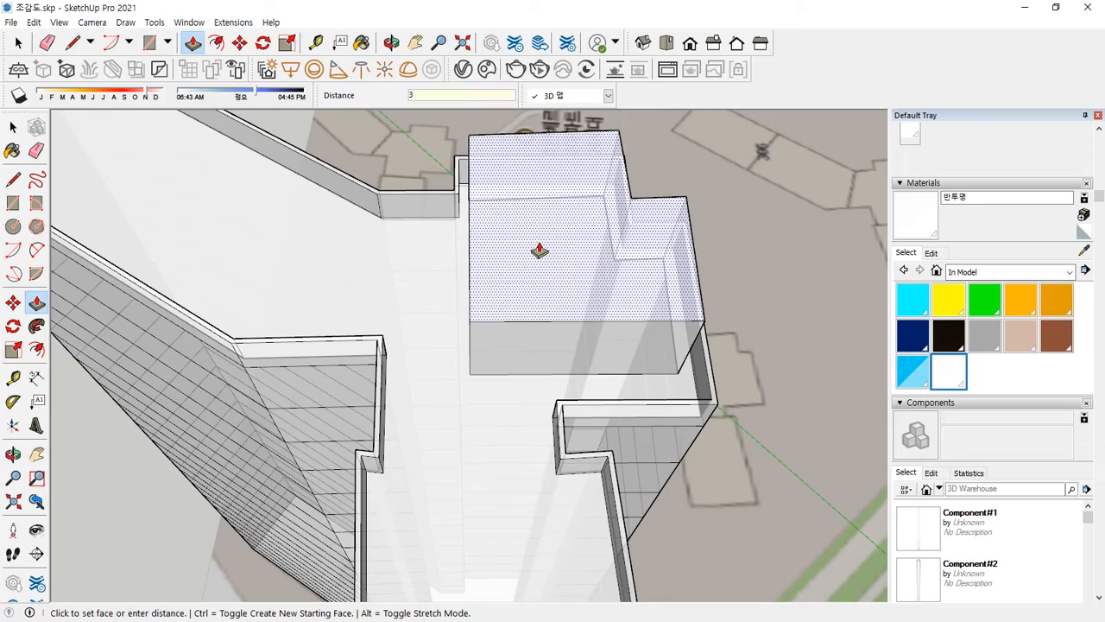
key("Return")
key("space")
Select the entire connected tower geometry, including its rooftop block, and make it a group.
middle_click_drag(538, 249, 354, 377)
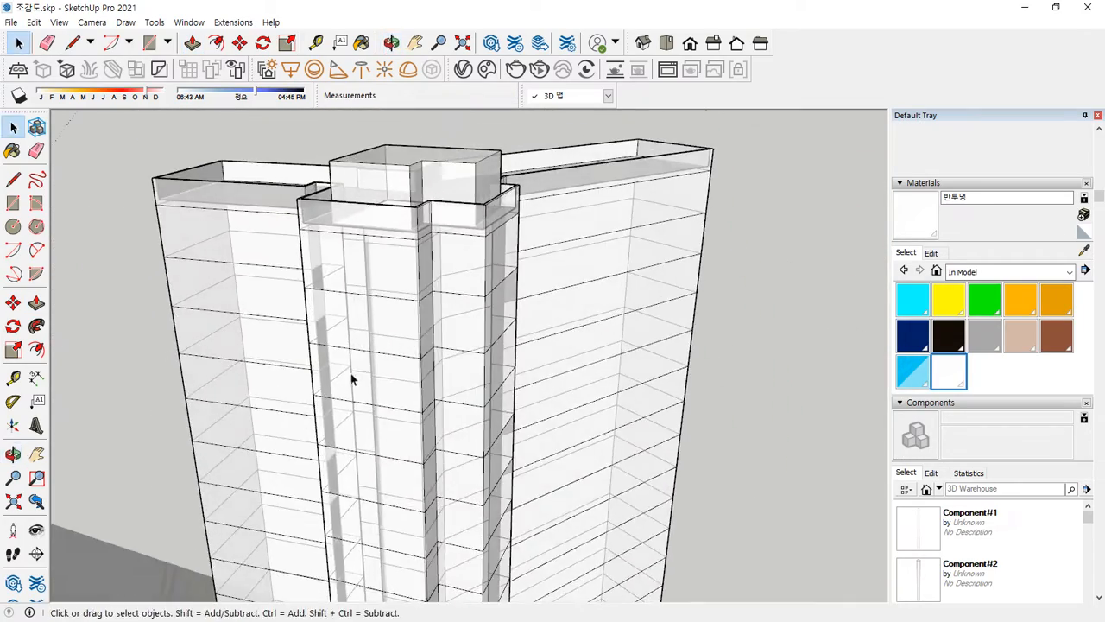
scroll(424, 383, "down", 2)
middle_click_drag(440, 423, 604, 219)
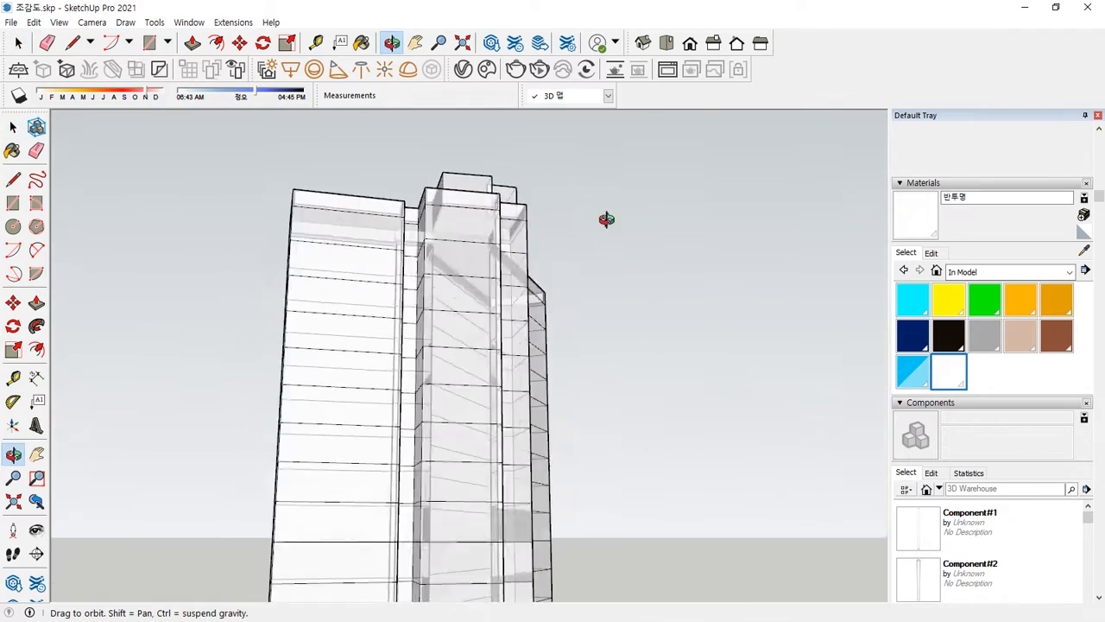
scroll(536, 341, "down", 3)
middle_click_drag(535, 341, 439, 385)
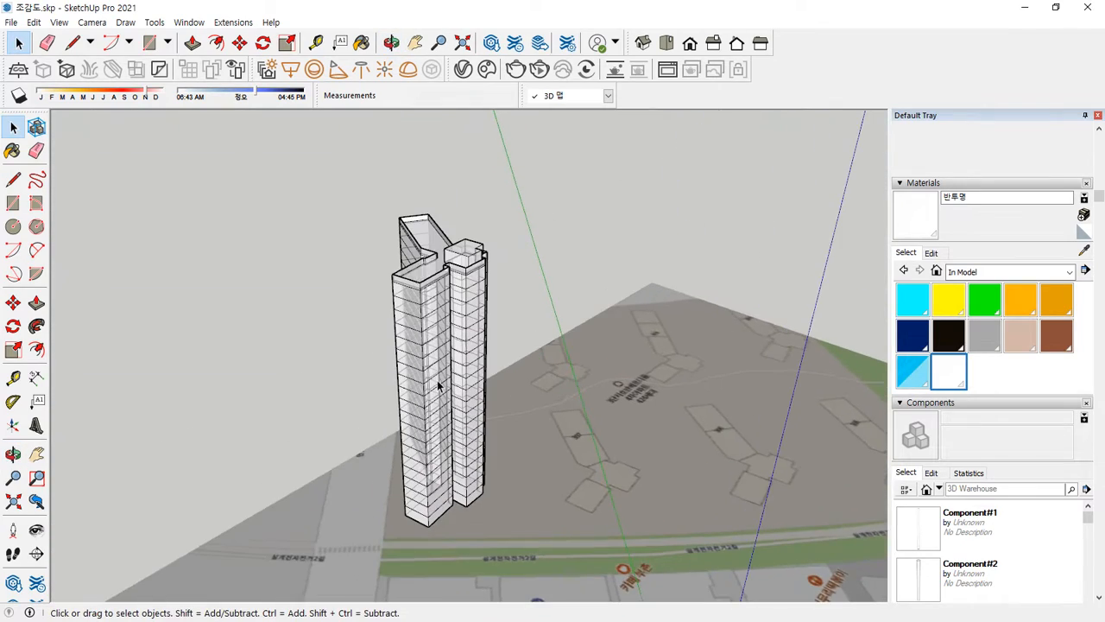
triple_click(438, 242)
right_click(438, 242)
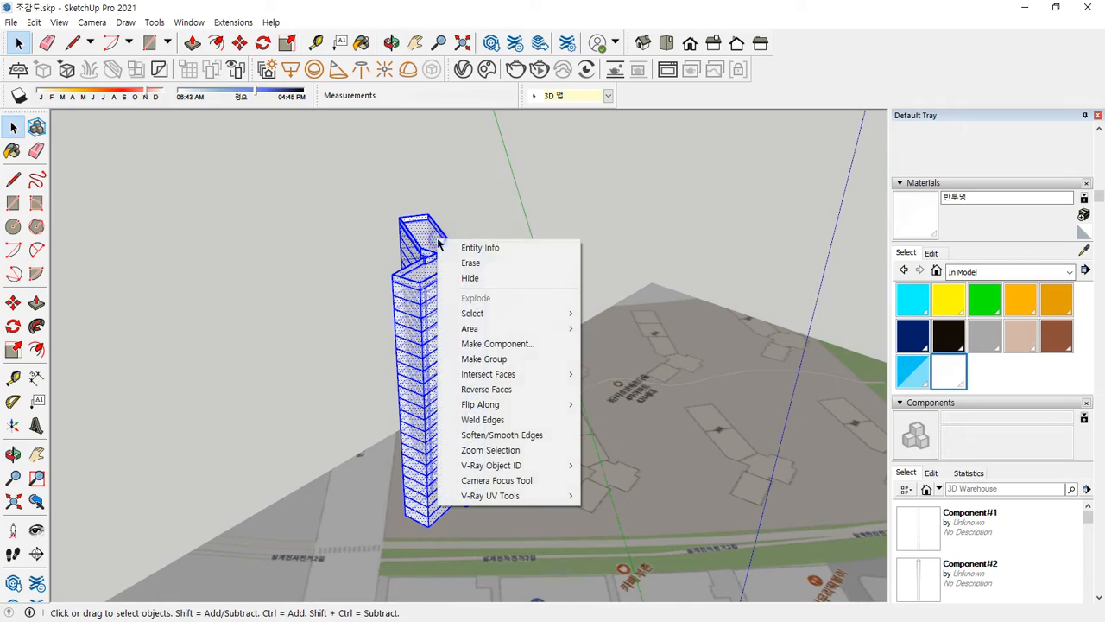
left_click(497, 366)
Move the tower group across the site map to the apartment footprint at the far end of the row beside the green strip.
middle_click_drag(378, 444, 587, 387)
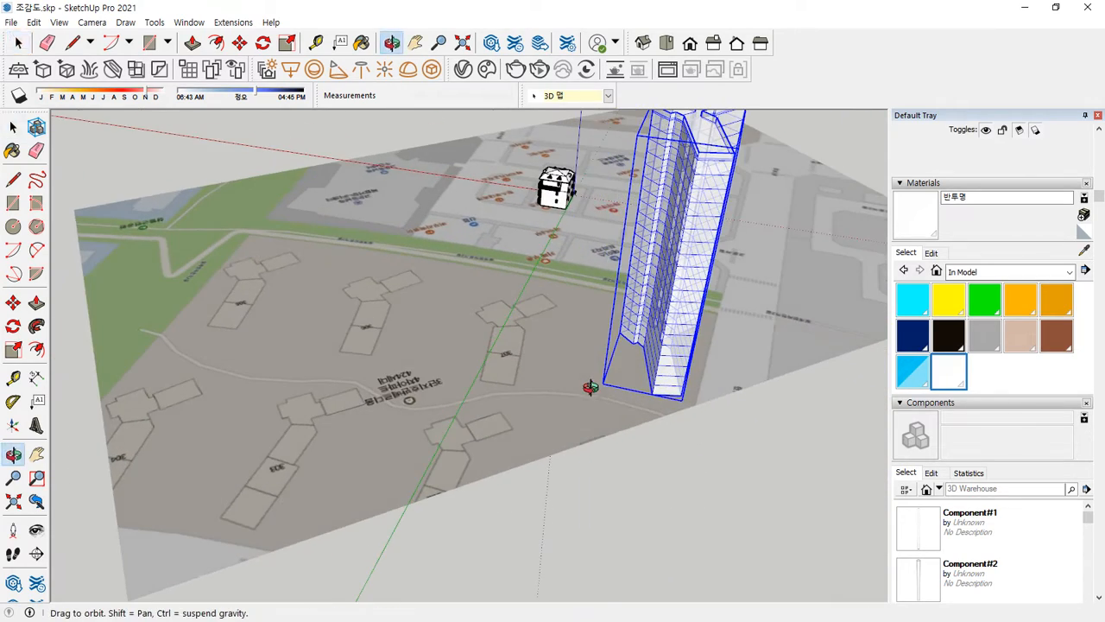
key("m")
left_click(652, 397)
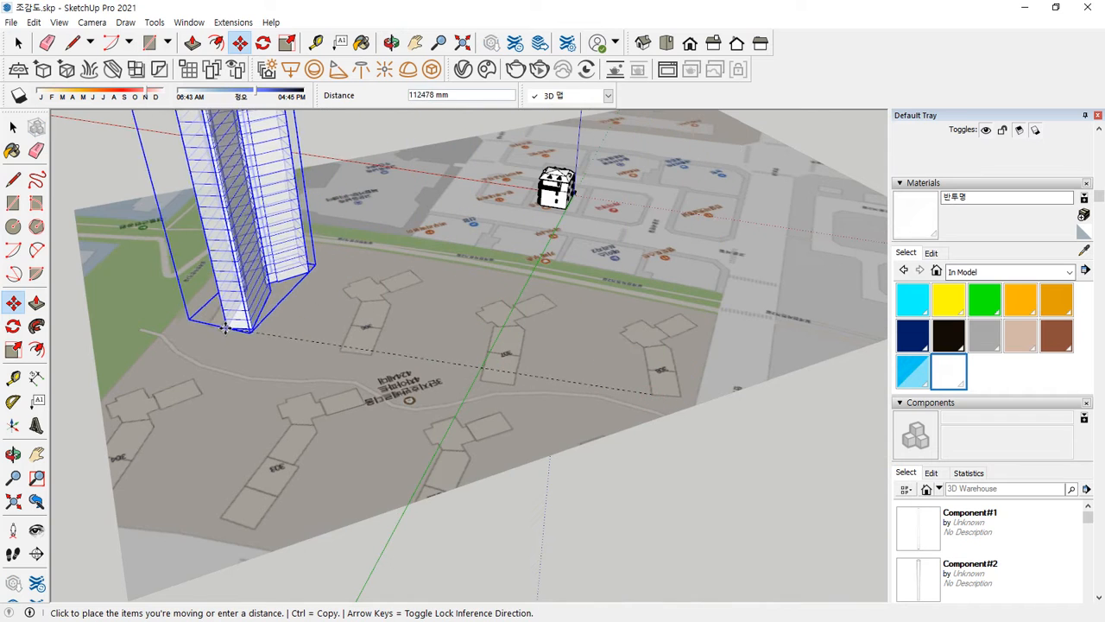
left_click(205, 326)
Copy the tower onto the neighbouring footprint and repeat the copy at equal spacing to make a row of six towers.
key("ctrl")
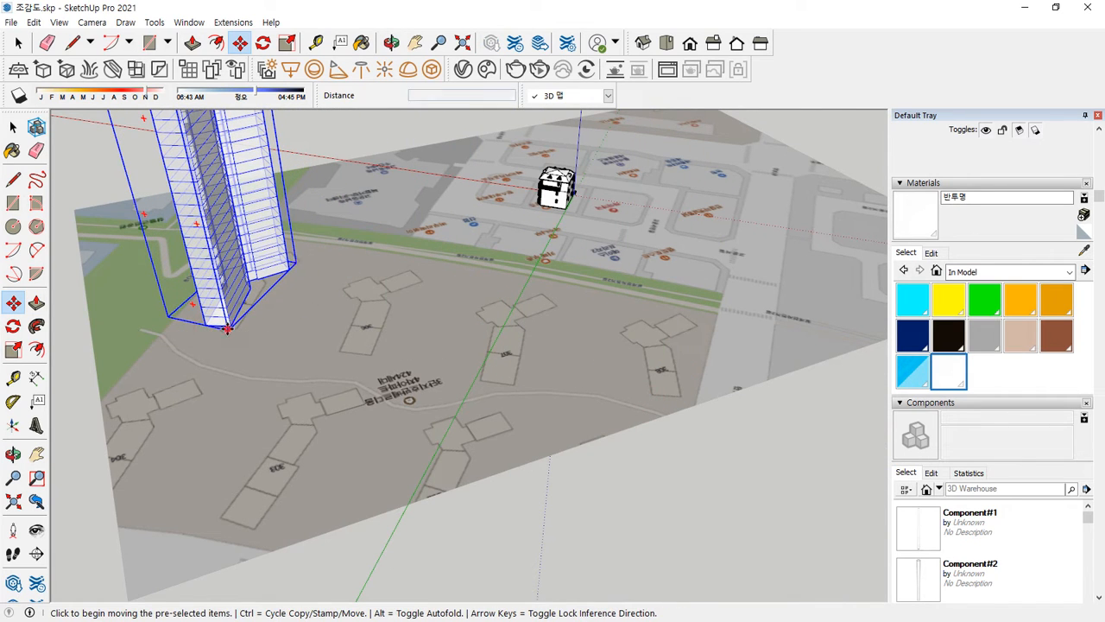
left_click(227, 328)
left_click(372, 359)
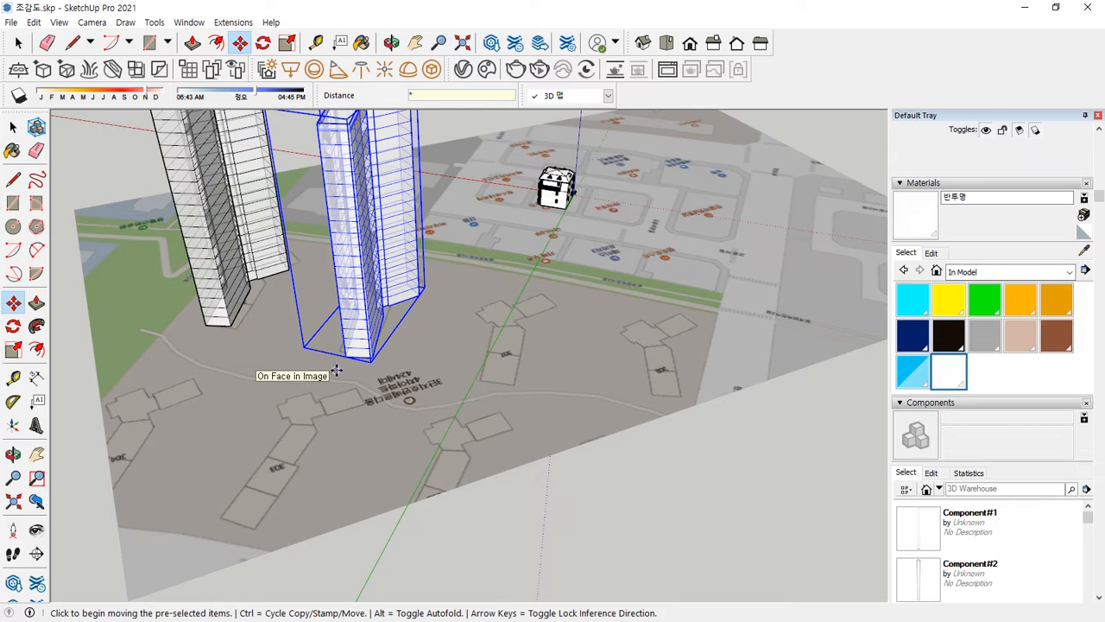
key("Return")
key("space")
Select all six towers, copy them about 63292 mm away as a second parallel row, and clear the selection.
scroll(281, 407, "down", 3)
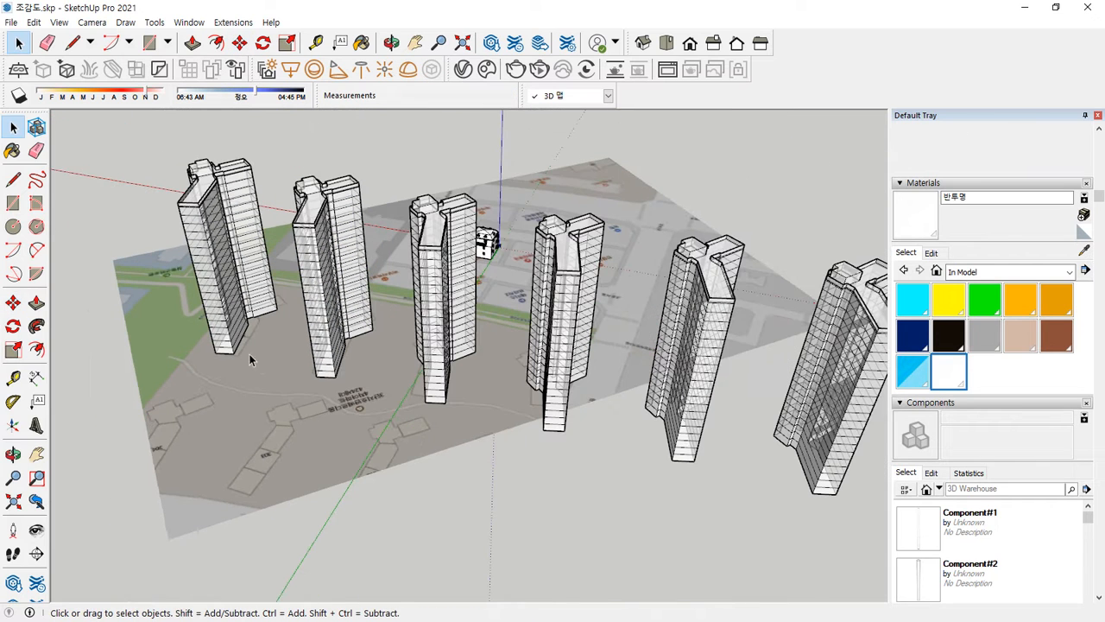
left_click(222, 269)
left_click(348, 271, "shift")
left_click(553, 318, "shift")
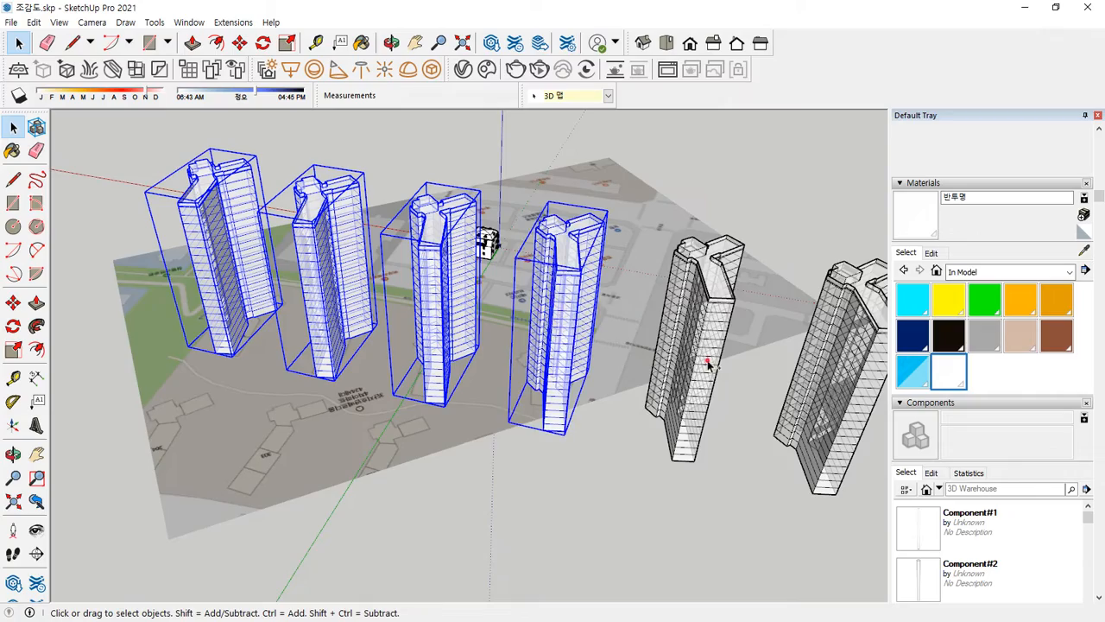
left_click(695, 345, "shift")
left_click(833, 388, "shift")
key("m")
left_click(833, 410)
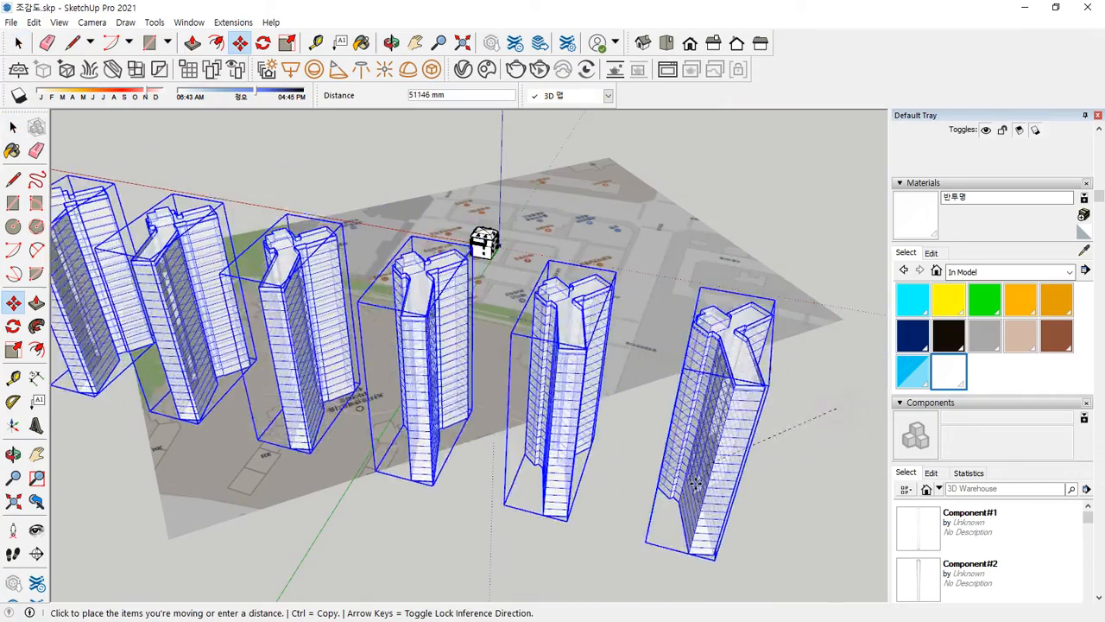
key("ctrl")
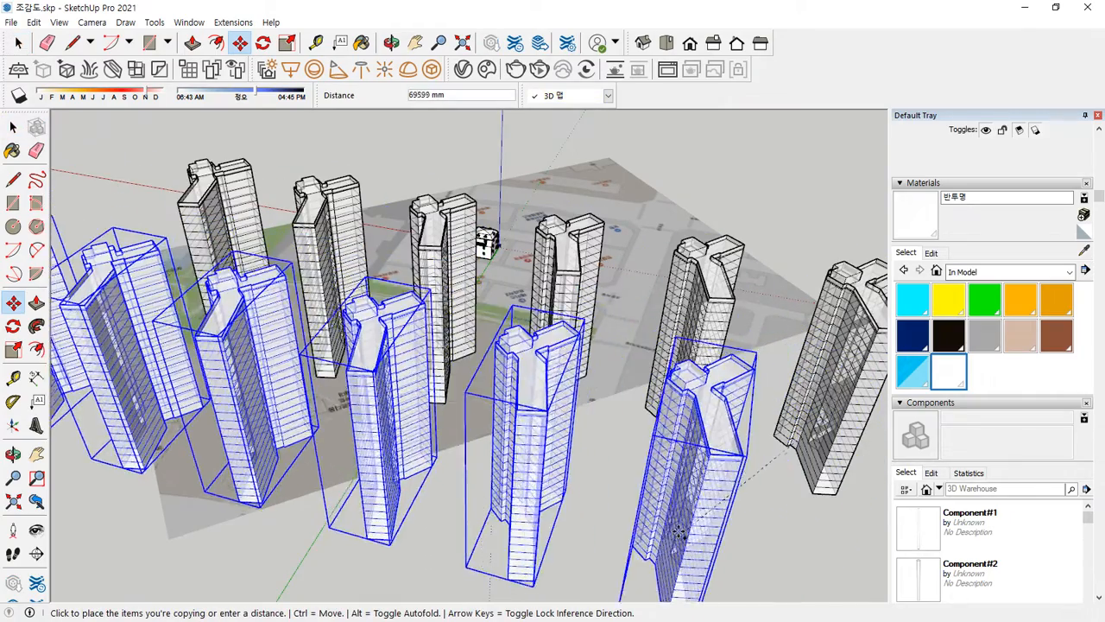
left_click(669, 498)
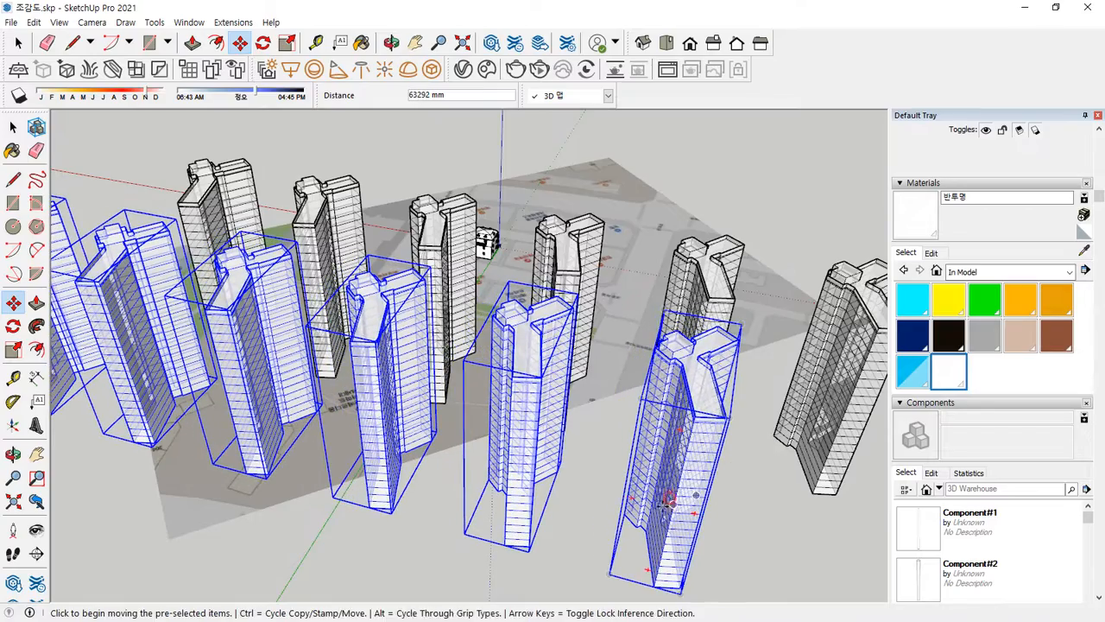
key("space")
left_click(331, 568)
Trace the short side, the chamfered corner and the long street side of the corner lot labelled 캠토토스트 on the map.
middle_click_drag(673, 429, 54, 322)
scroll(478, 191, "up", 5)
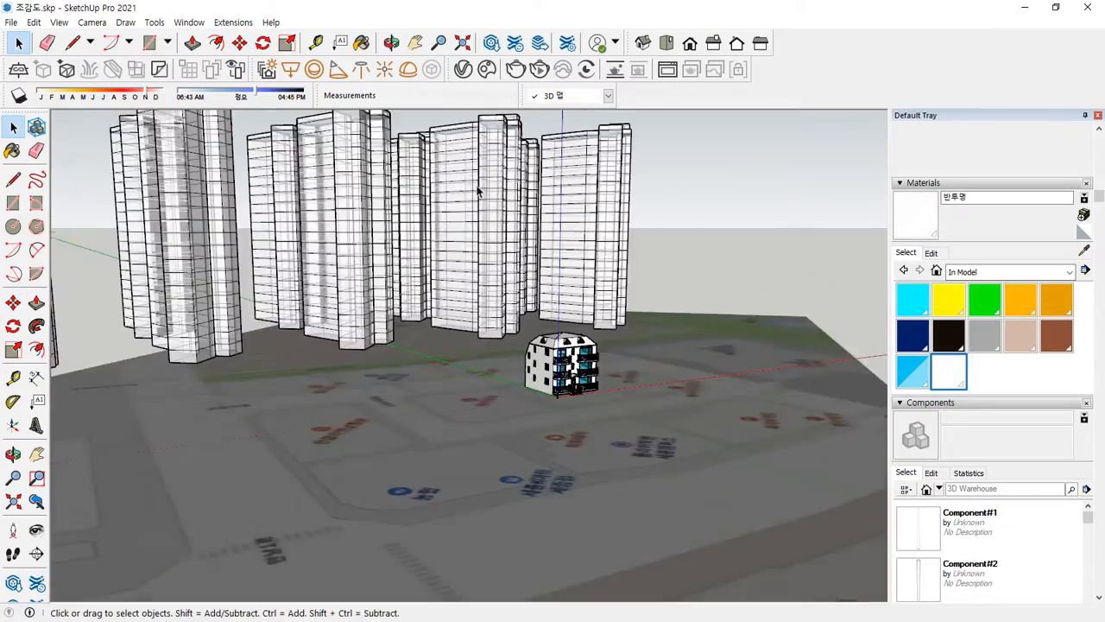
middle_click_drag(673, 355, 347, 262)
scroll(666, 378, "up", 8)
middle_click_drag(392, 464, 438, 394)
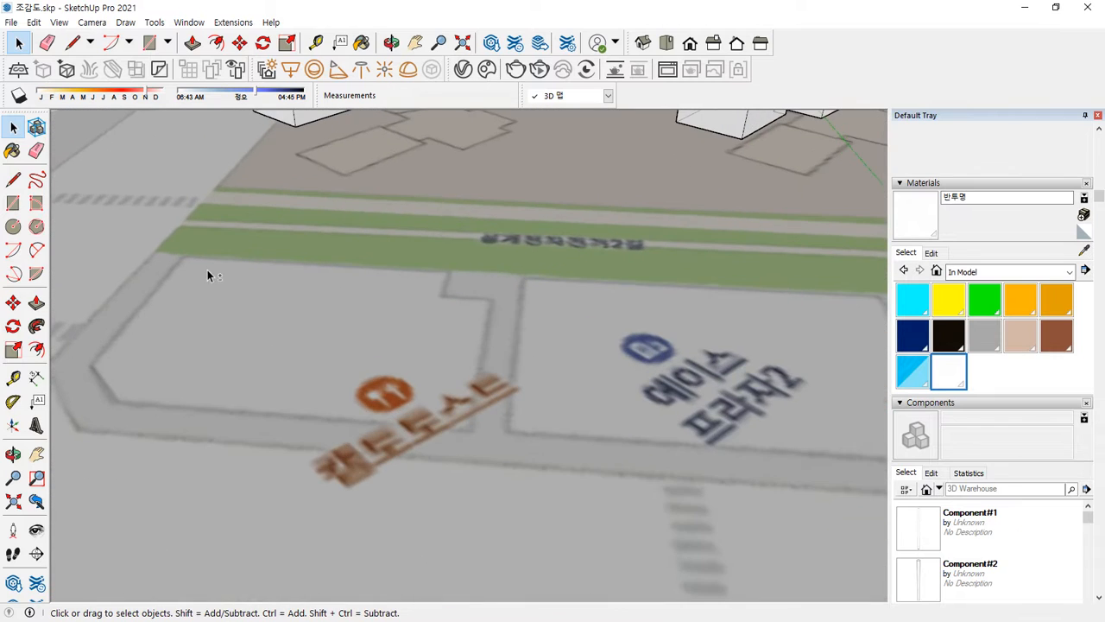
key("l")
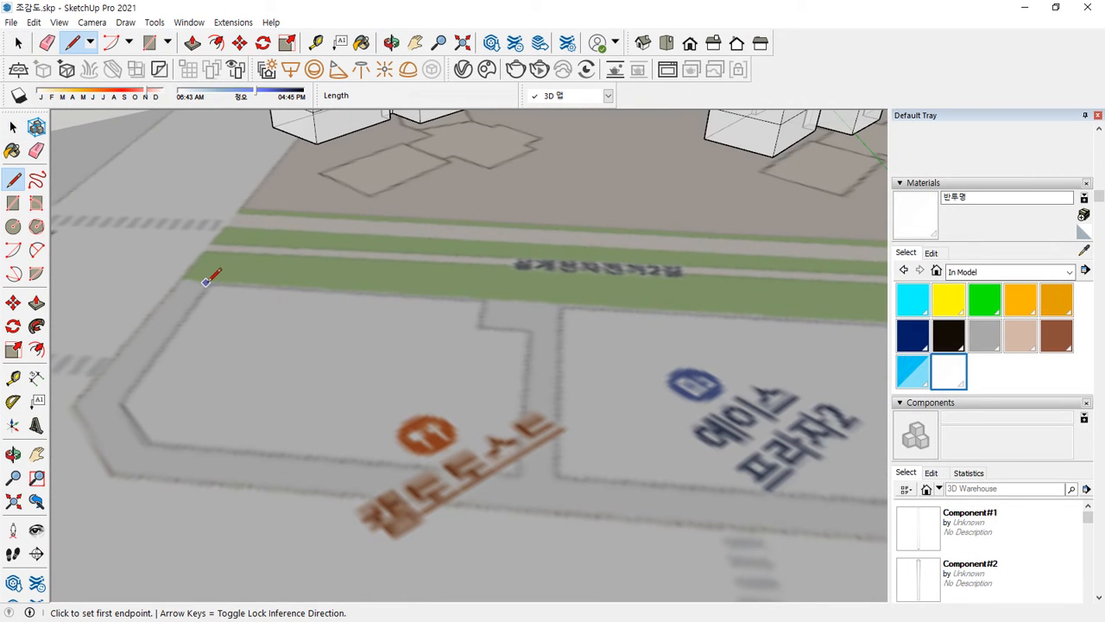
left_click(211, 283)
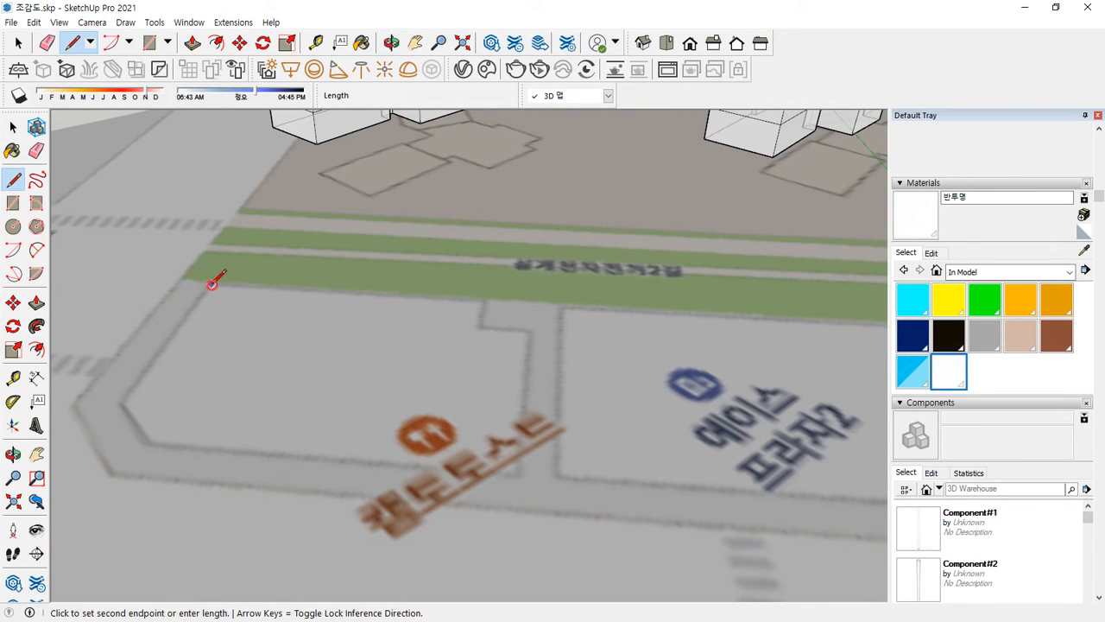
left_click(123, 400)
left_click(154, 443)
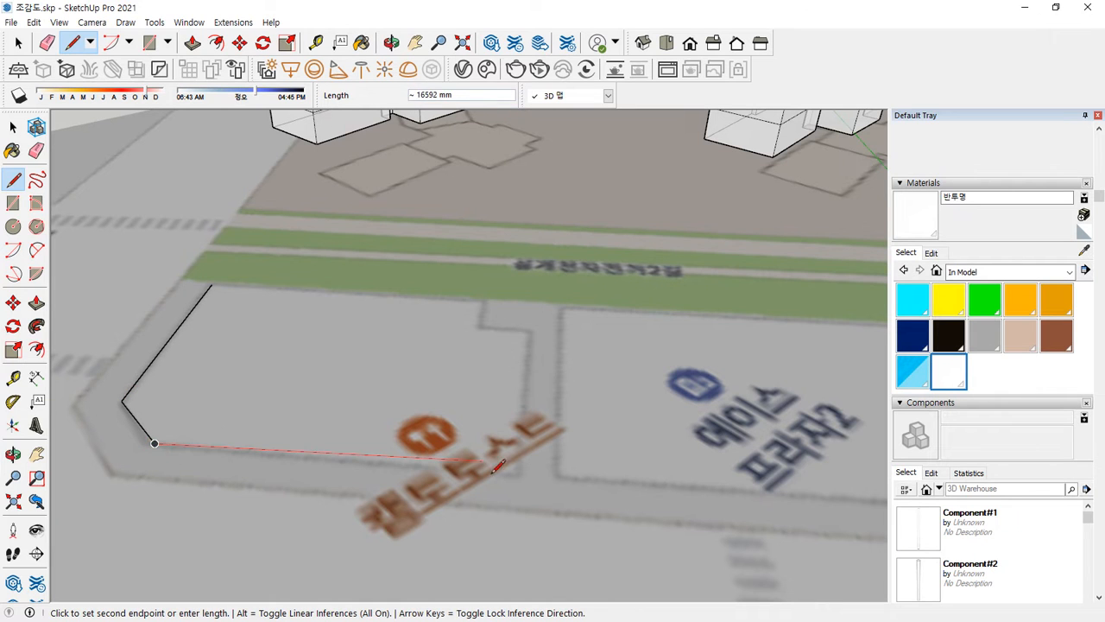
left_click(517, 463)
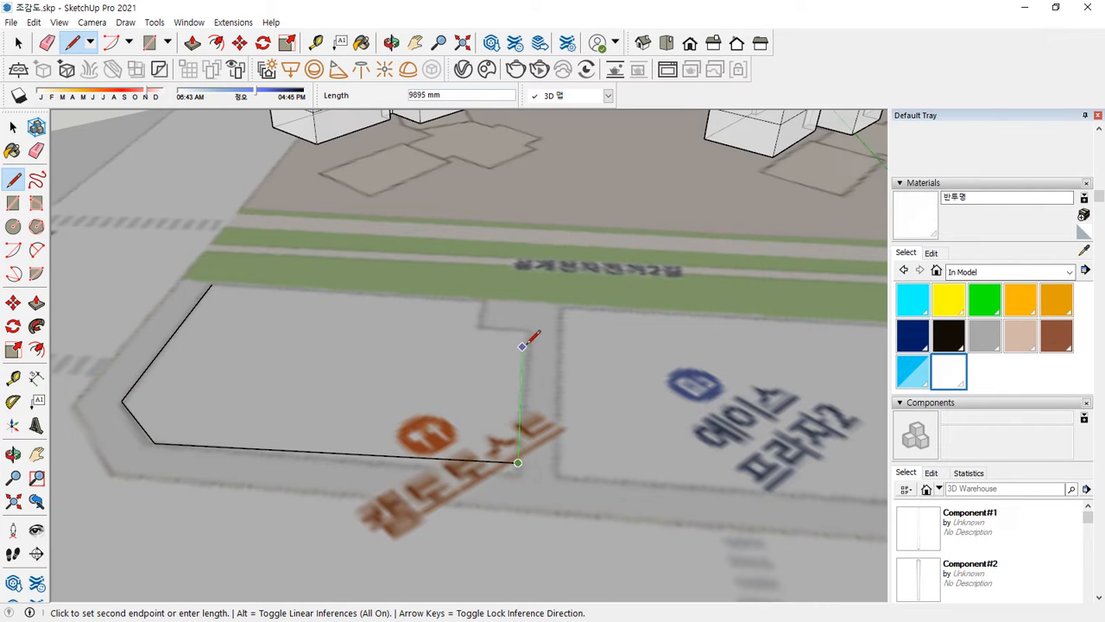
Close the corner lot's outline by tracing its remaining side, the small notch and the edge along the green strip.
middle_click_drag(542, 313, 296, 321)
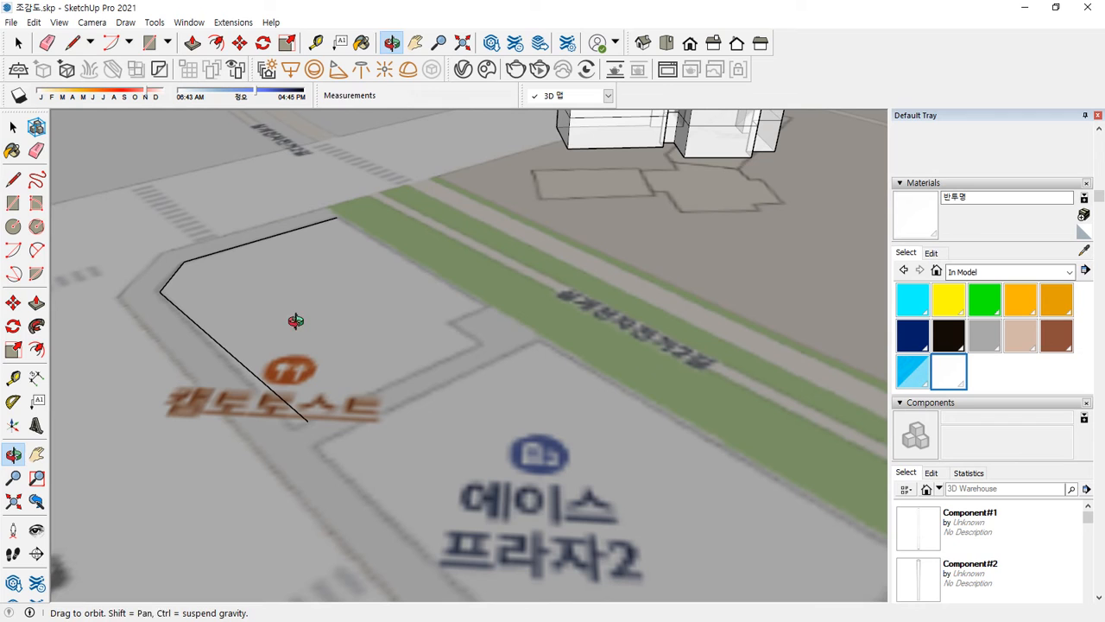
left_click(477, 339)
left_click(450, 323)
left_click(484, 307)
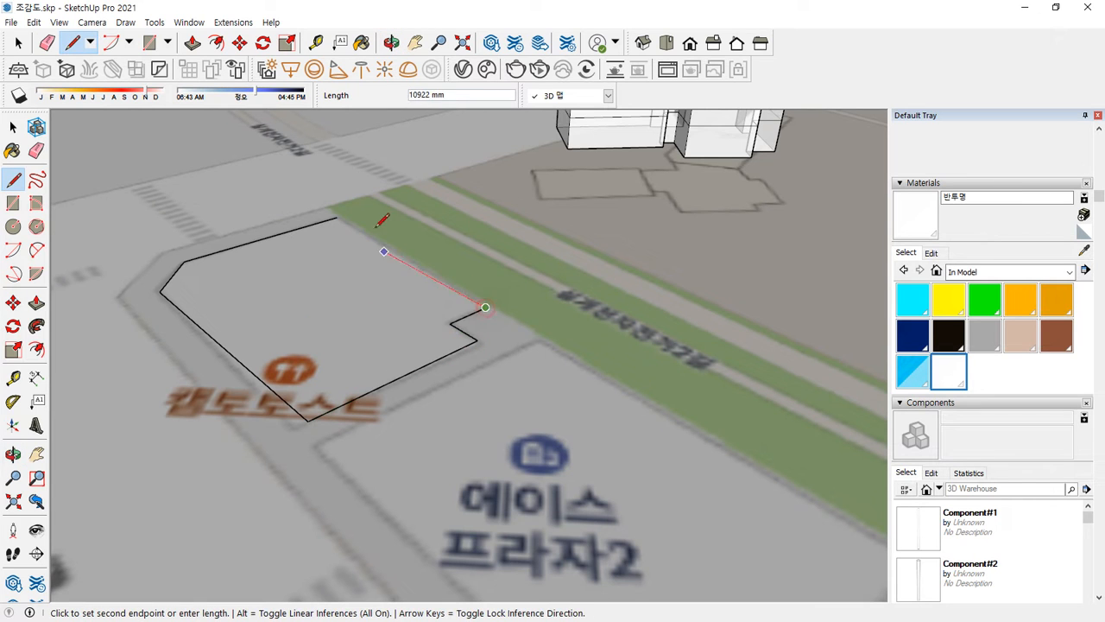
left_click(337, 219)
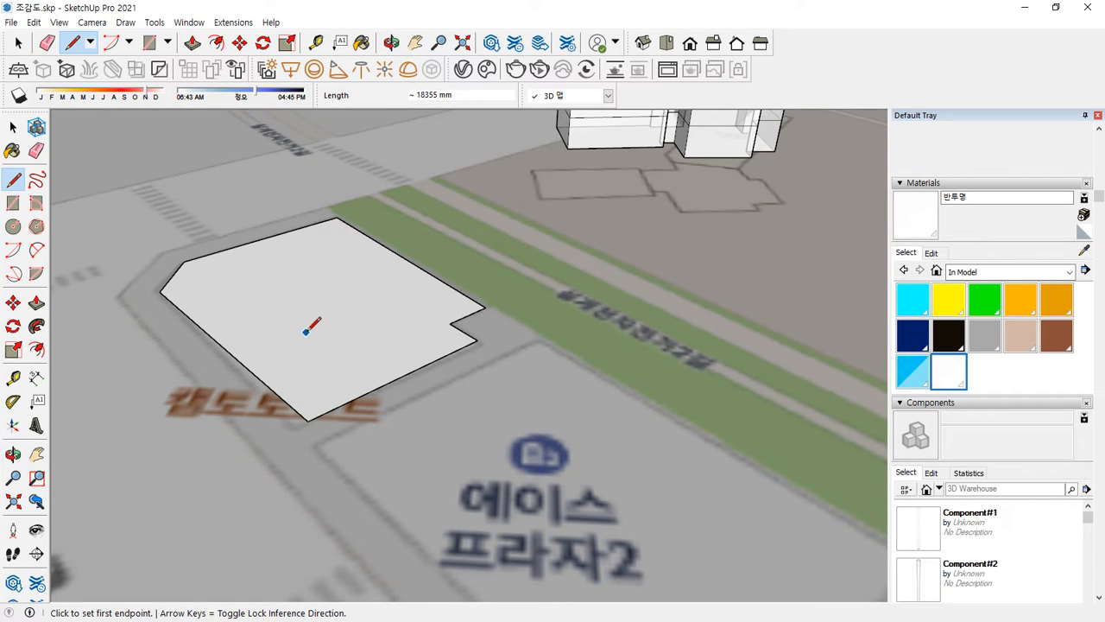
Push/Pull the corner lot face up 15000 mm into a building mass.
key("p")
left_click(311, 326)
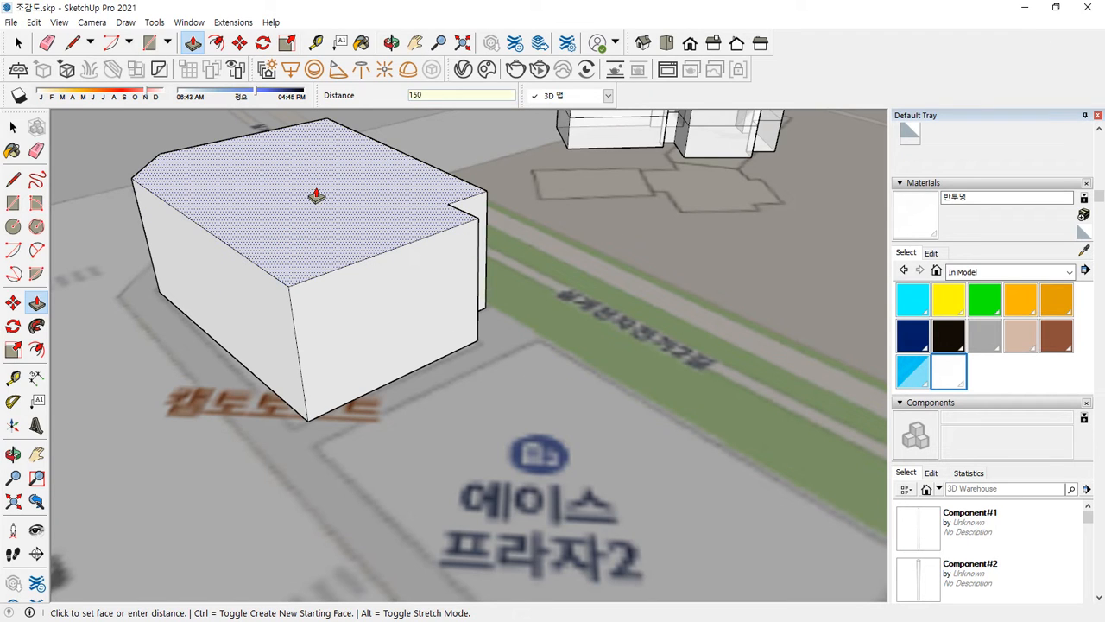
key("Return")
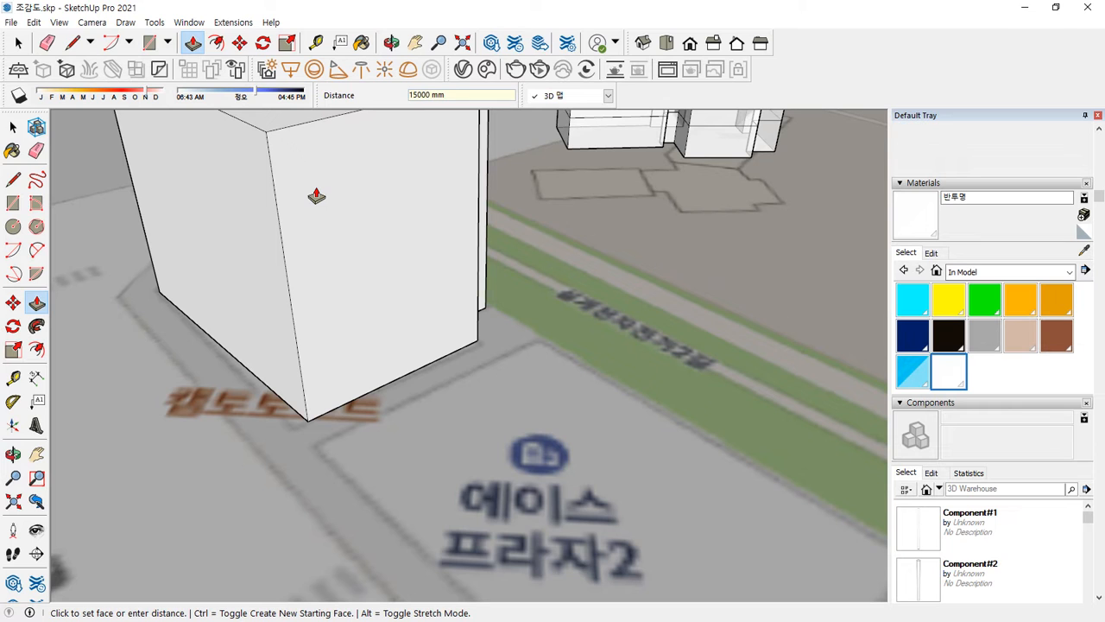
key("space")
Select all faces and edges of the corner building mass and paint it with the 반투명 material.
middle_click_drag(296, 180, 345, 252)
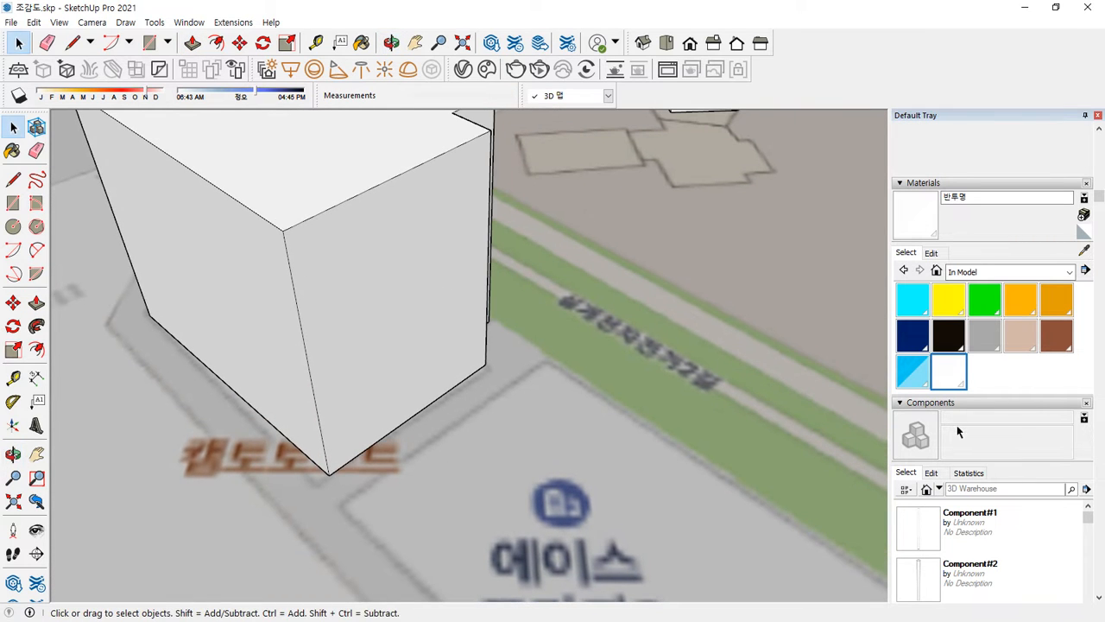
key("b")
key("ctrl+a")
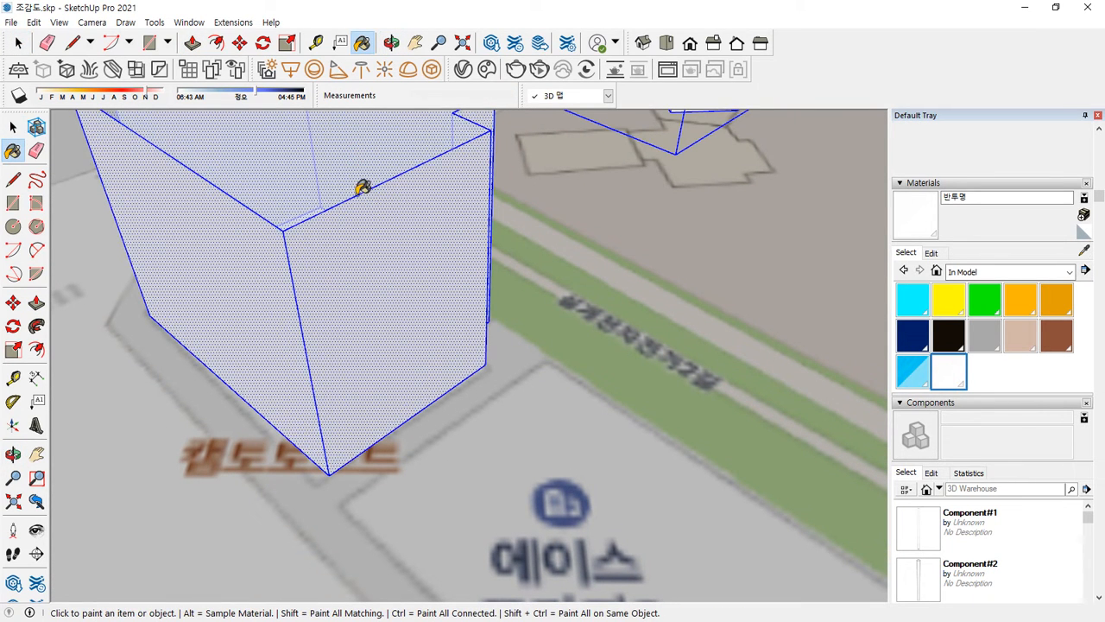
key("space")
triple_click(415, 242)
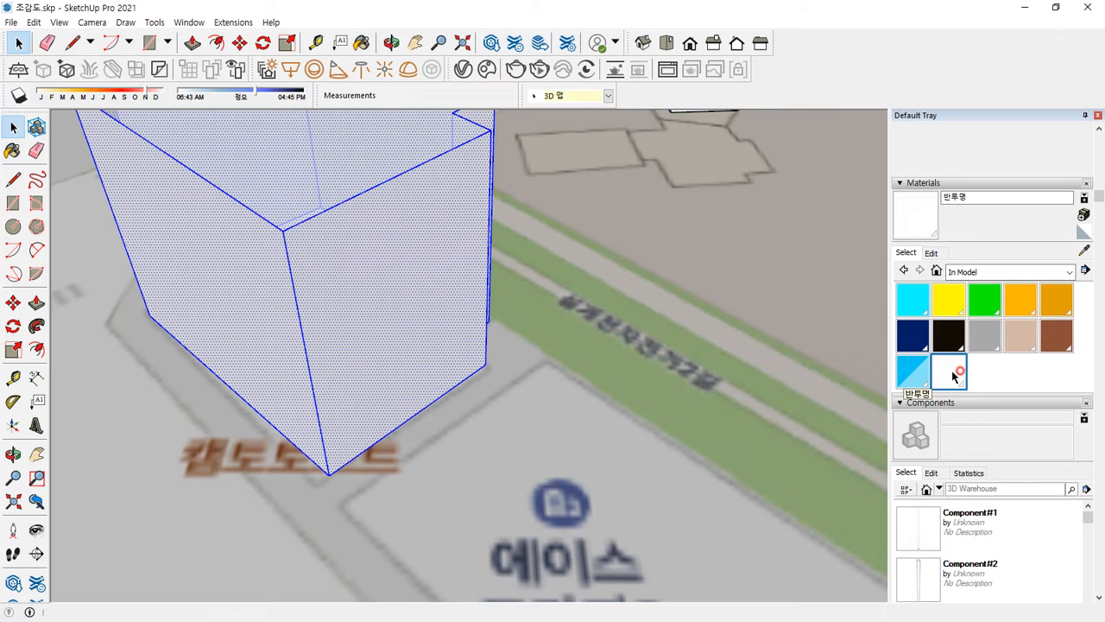
left_click(956, 374)
left_click(352, 253)
scroll(362, 259, "down", 3)
key("space")
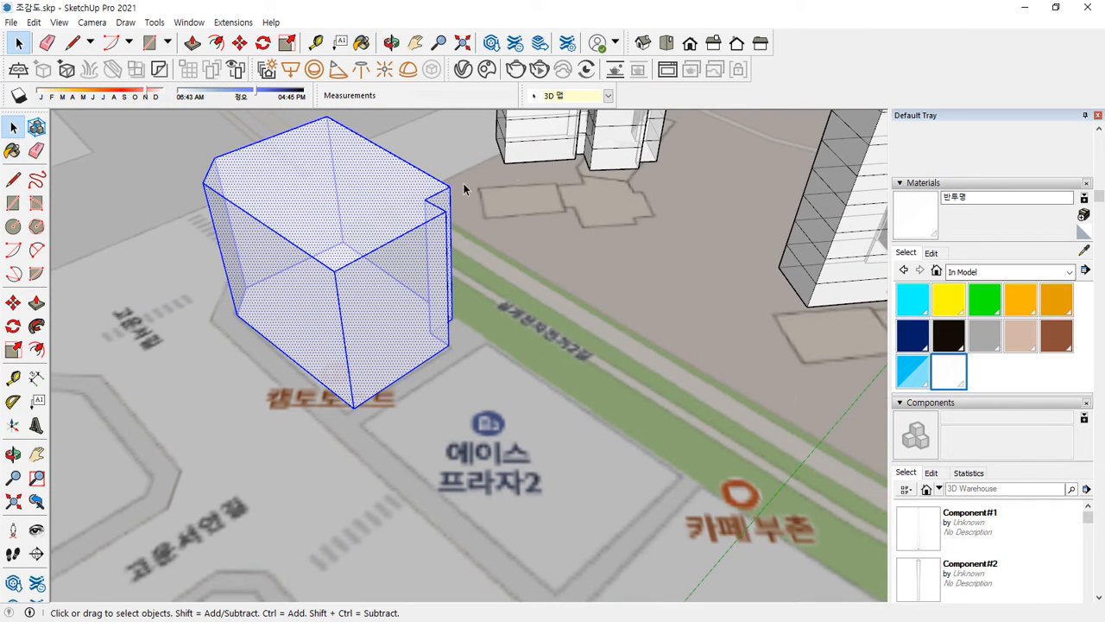
Try to copy the corner mass's roof outline down to its base and repeat it with the *5 multiplier.
left_click(348, 190)
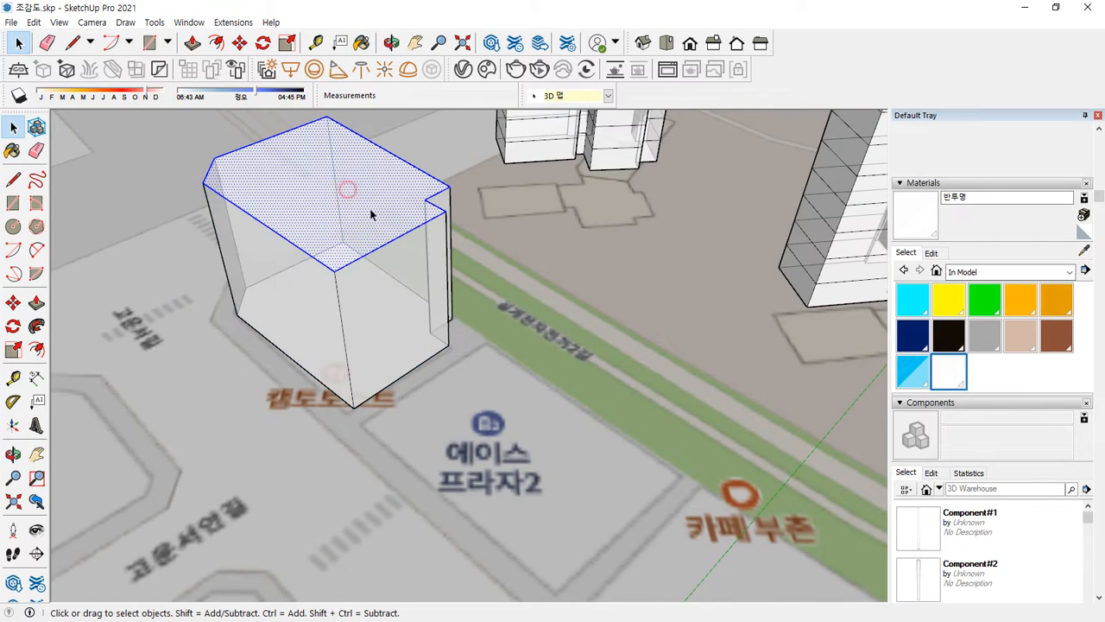
key("m")
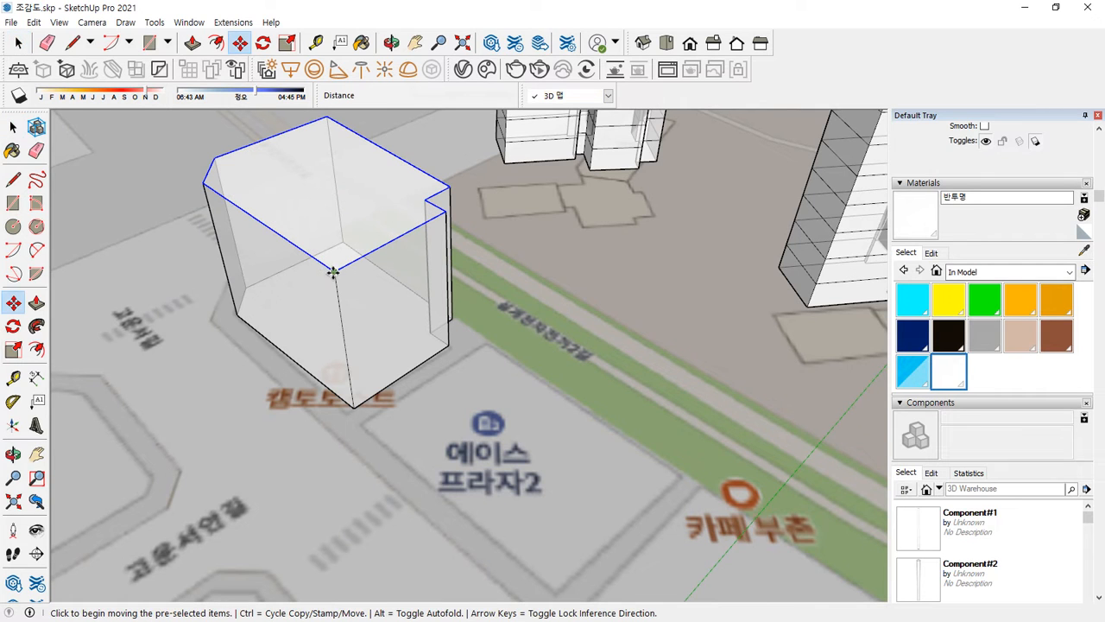
key("ctrl")
left_click(336, 269)
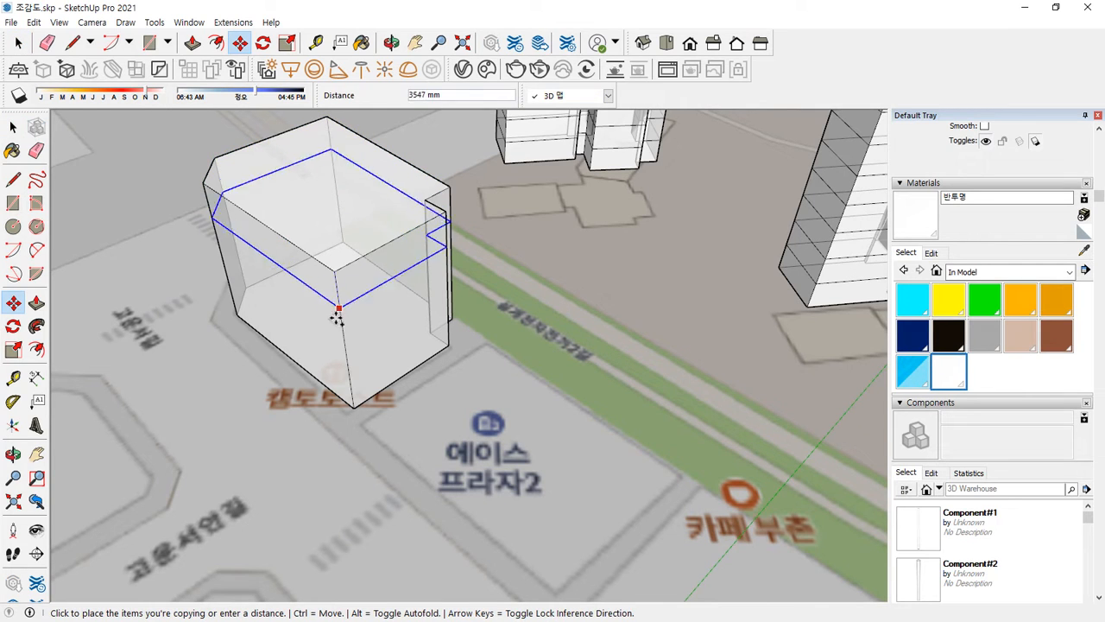
left_click(352, 397)
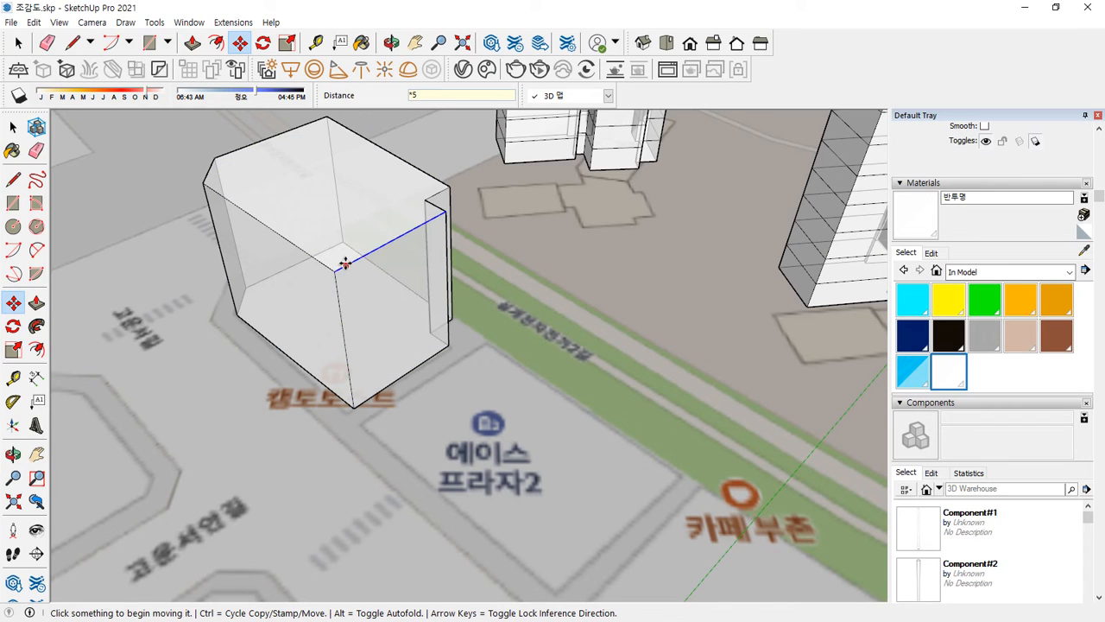
key("space")
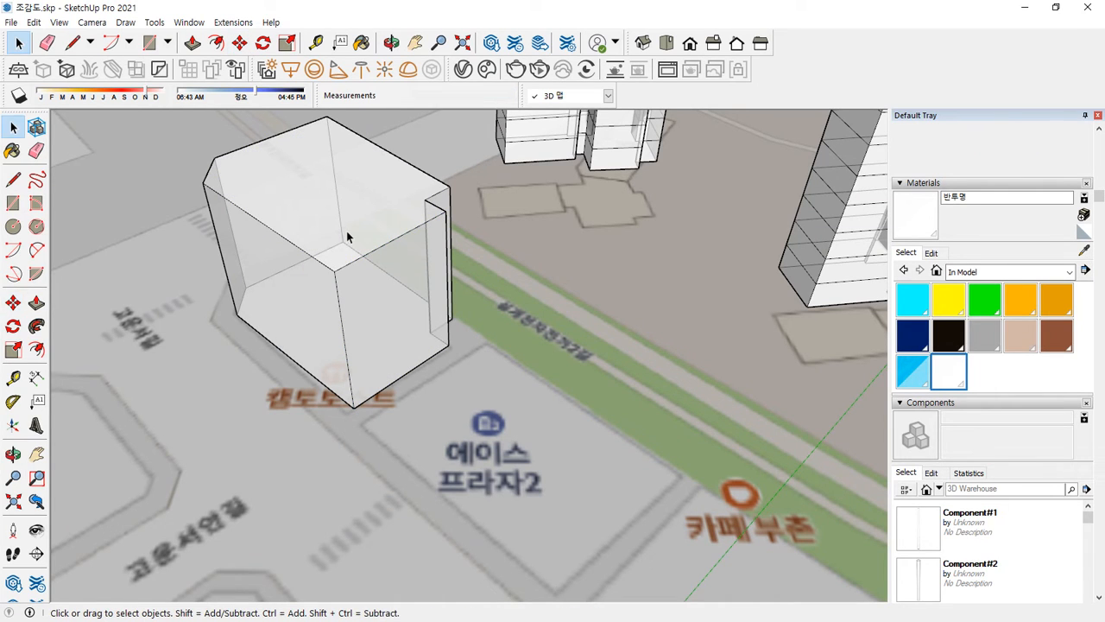
Copy the corner mass's top edges down to its base and divide the distance by 5 to create floor lines.
left_click(359, 226)
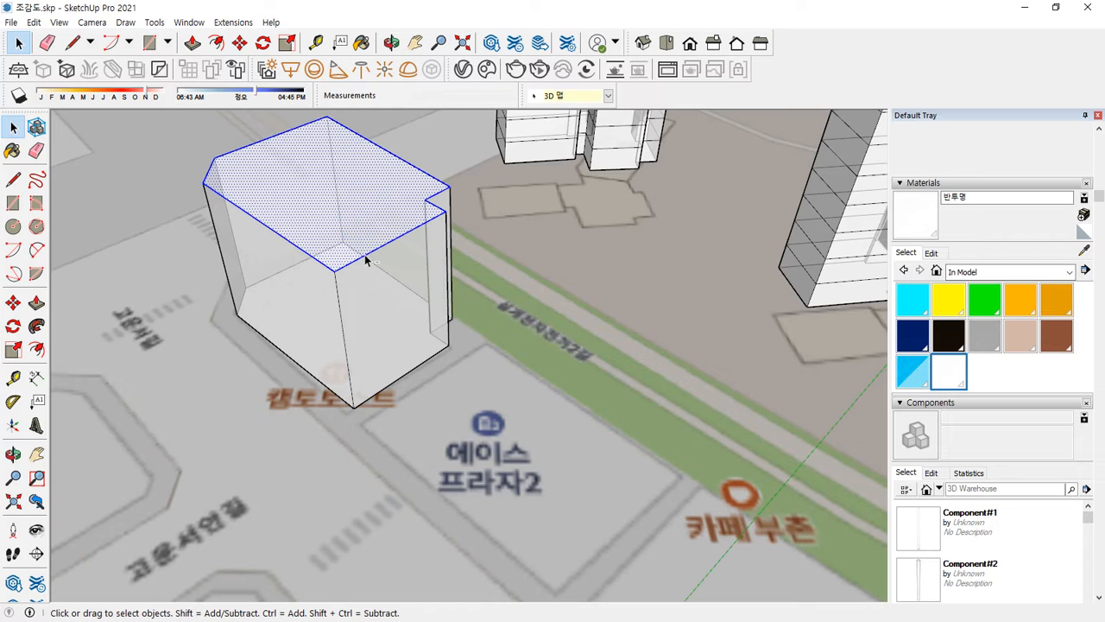
left_click(366, 234, "shift")
key("m")
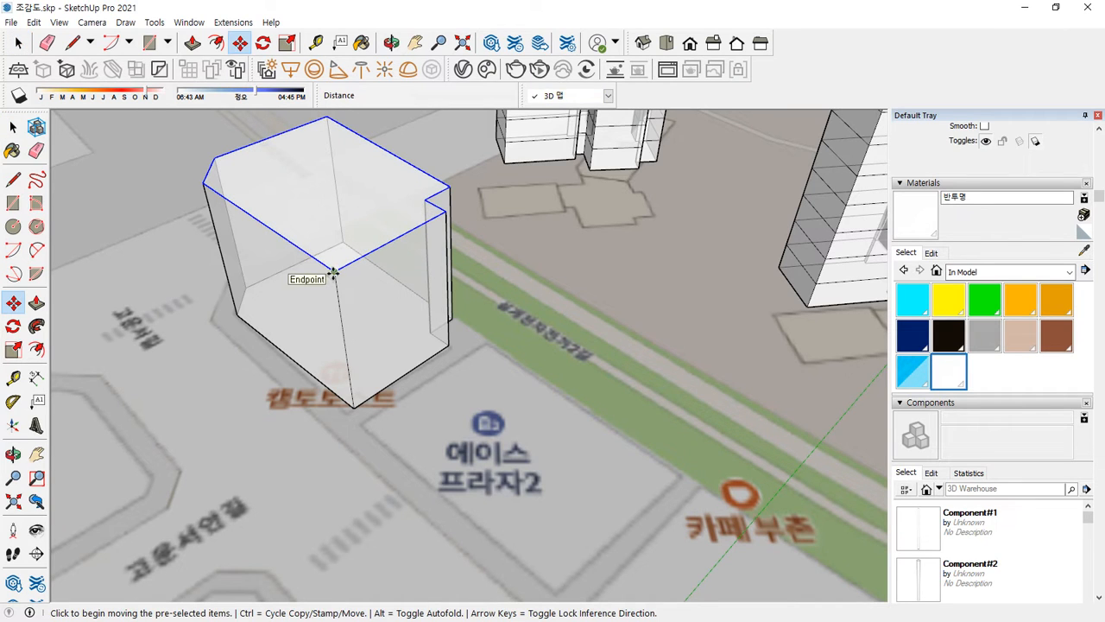
key("ctrl")
left_click(333, 271)
left_click(348, 404)
type("/")
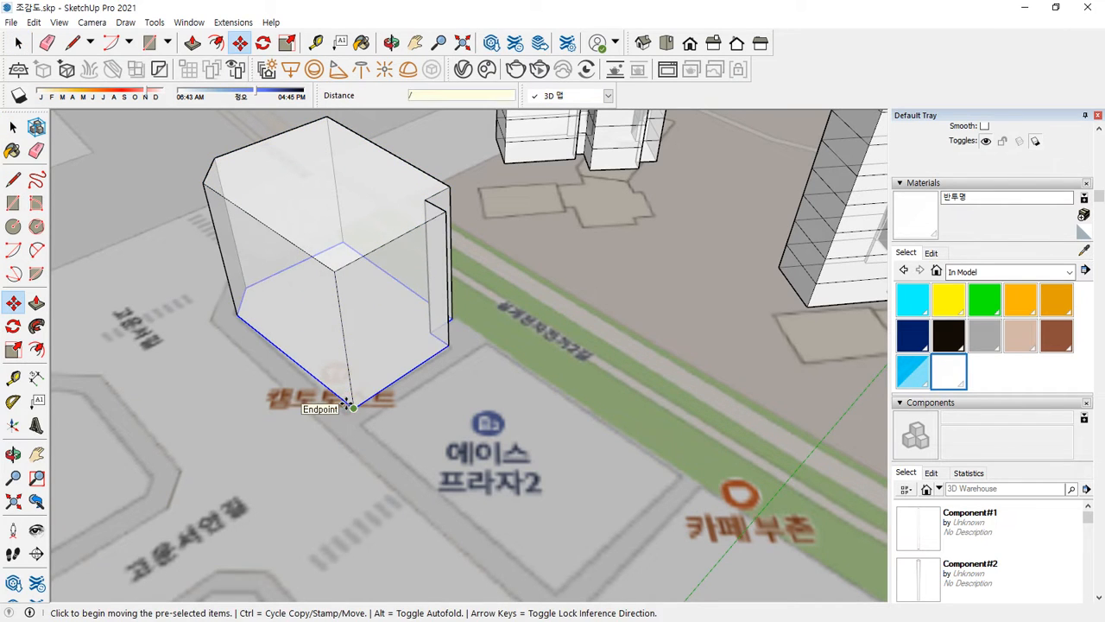
type("5")
key("Return")
key("space")
Push/Pull the corner building's roof face up 1500 mm from a new starting face.
mouse_move(355, 239)
middle_mouse_down()
mouse_move(320, 254)
mouse_move(365, 236)
middle_mouse_up()
scroll(358, 231, "up", 2)
key("p")
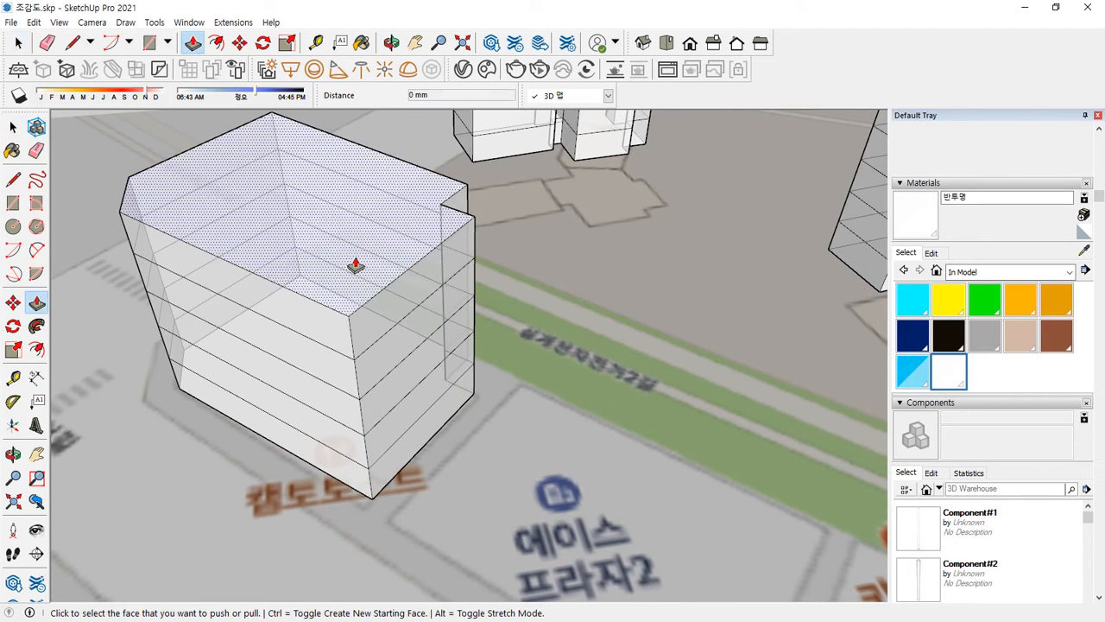
left_click(352, 259)
type("1500")
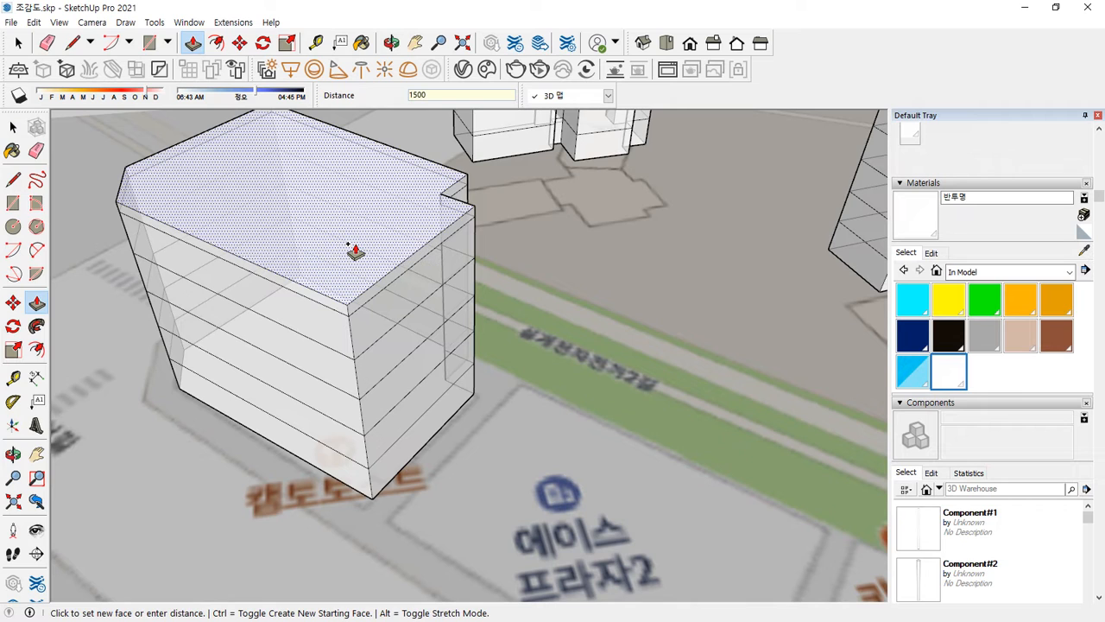
key("Return")
key("space")
Offset the corner building's roof outline slightly inward and push the inner face down to form a thin parapet.
key("f")
left_click(358, 173)
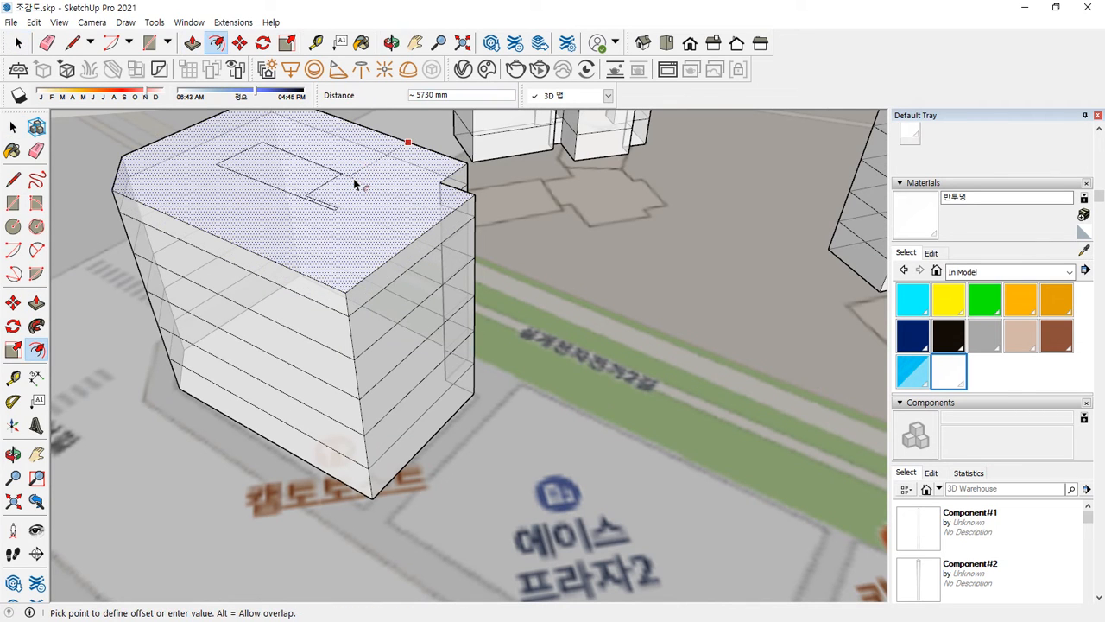
key("Escape")
key("p")
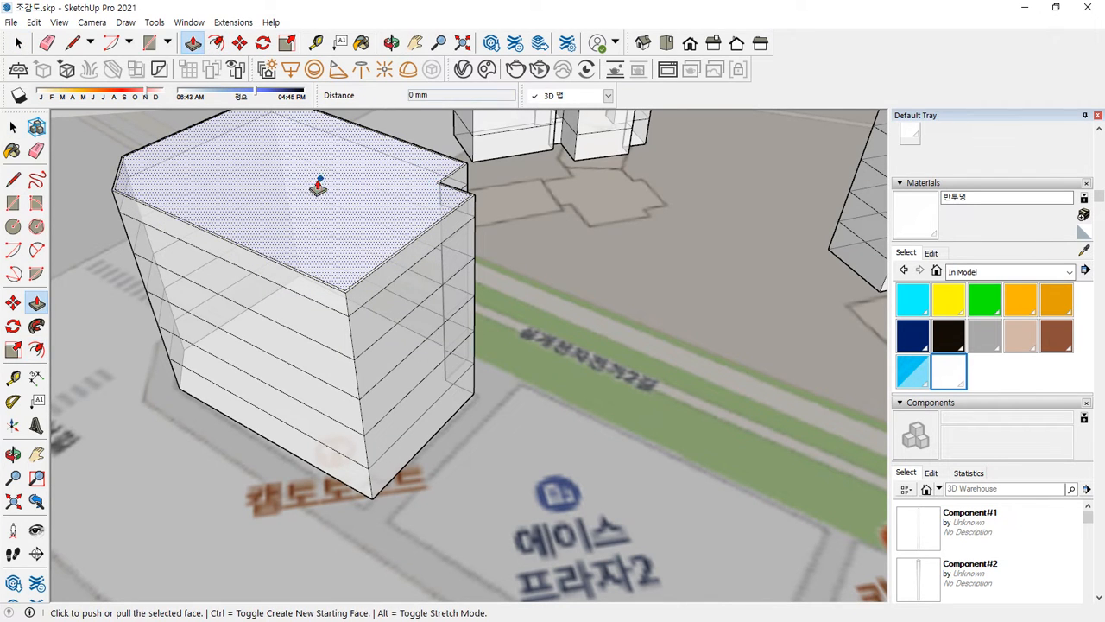
left_click(293, 179)
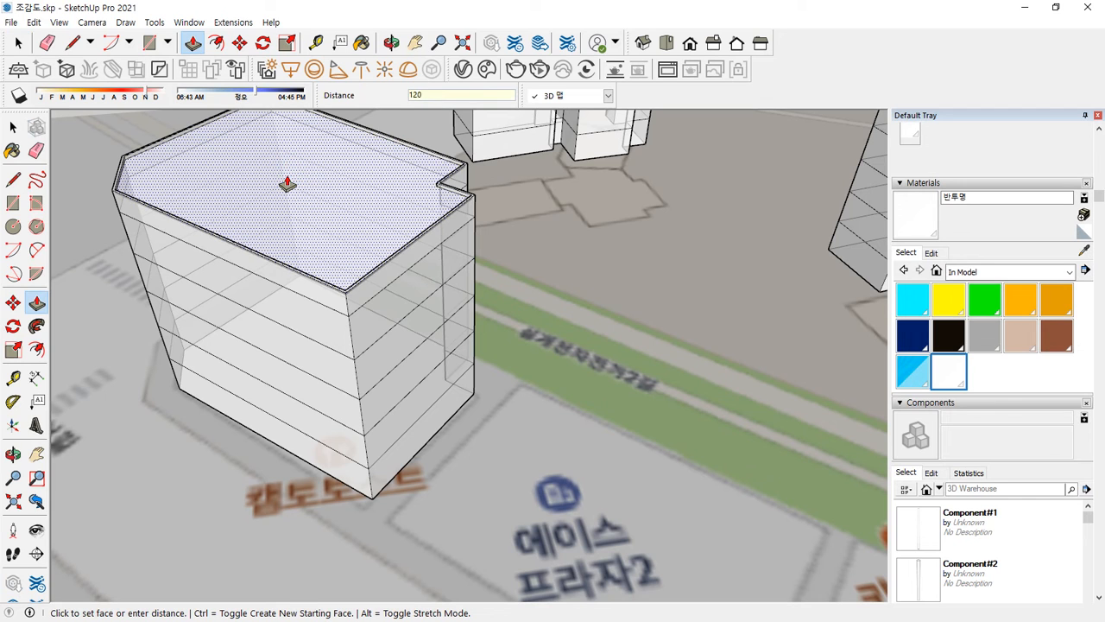
key("Return")
middle_click_drag(288, 182, 296, 161)
Draw a rectangle about 4600 by 4200 mm on the sunken roof and raise it into a rooftop box.
key("r")
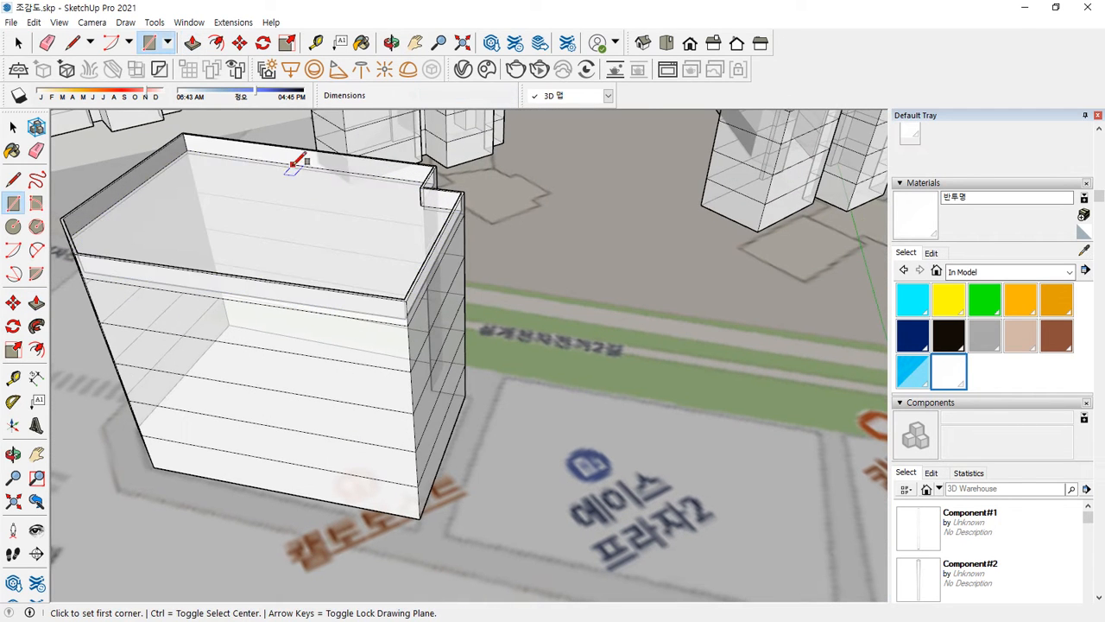
left_click(276, 174)
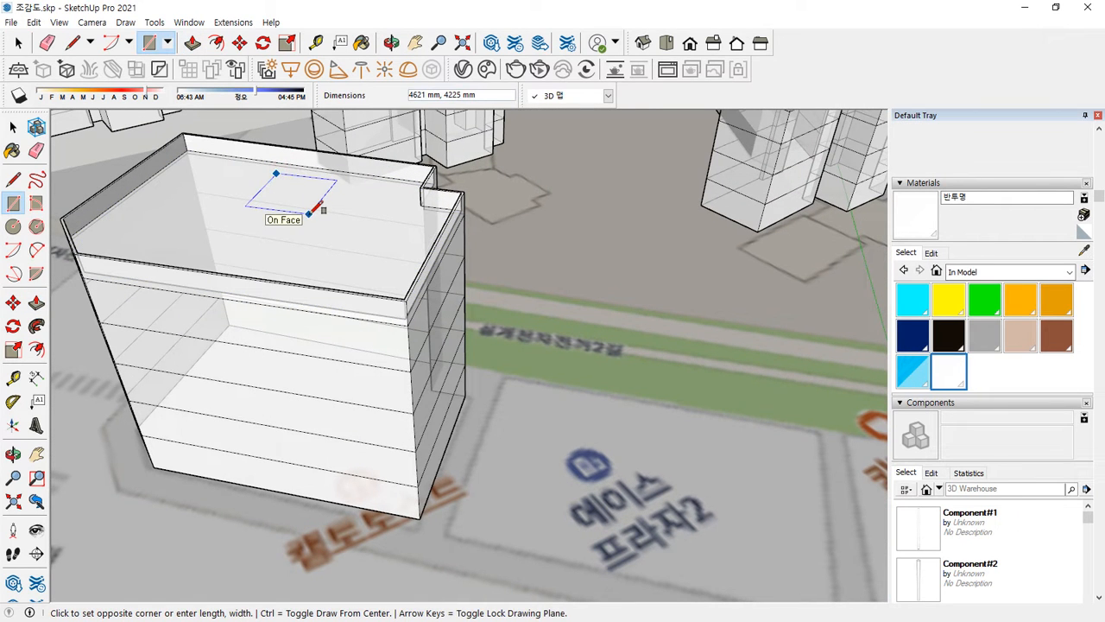
left_click(313, 212)
middle_click_drag(315, 208, 288, 216)
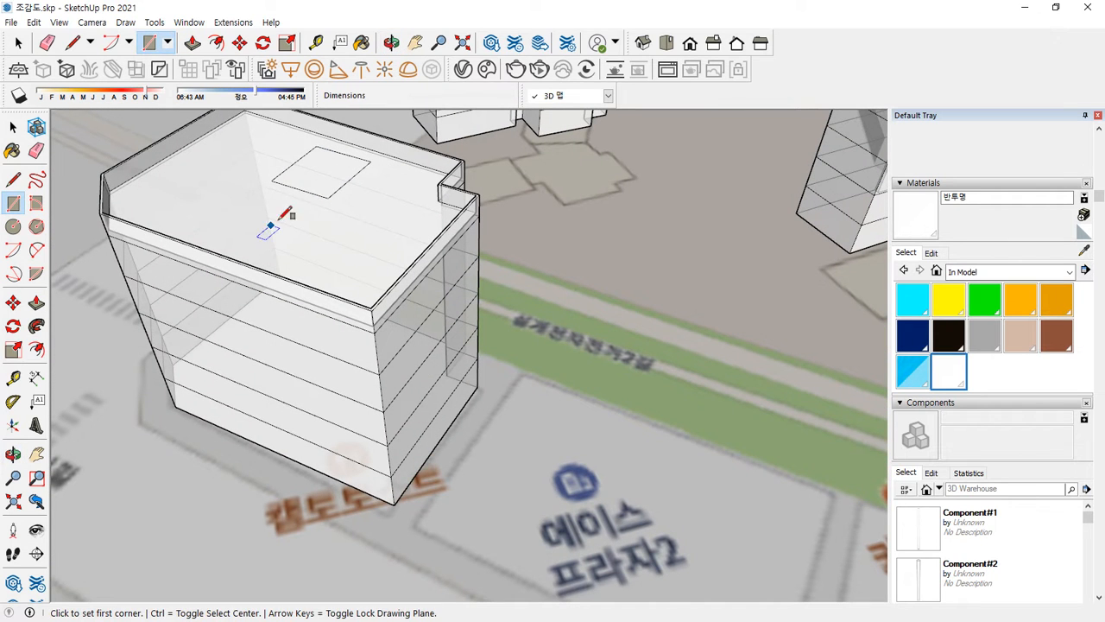
key("p")
left_click(319, 177)
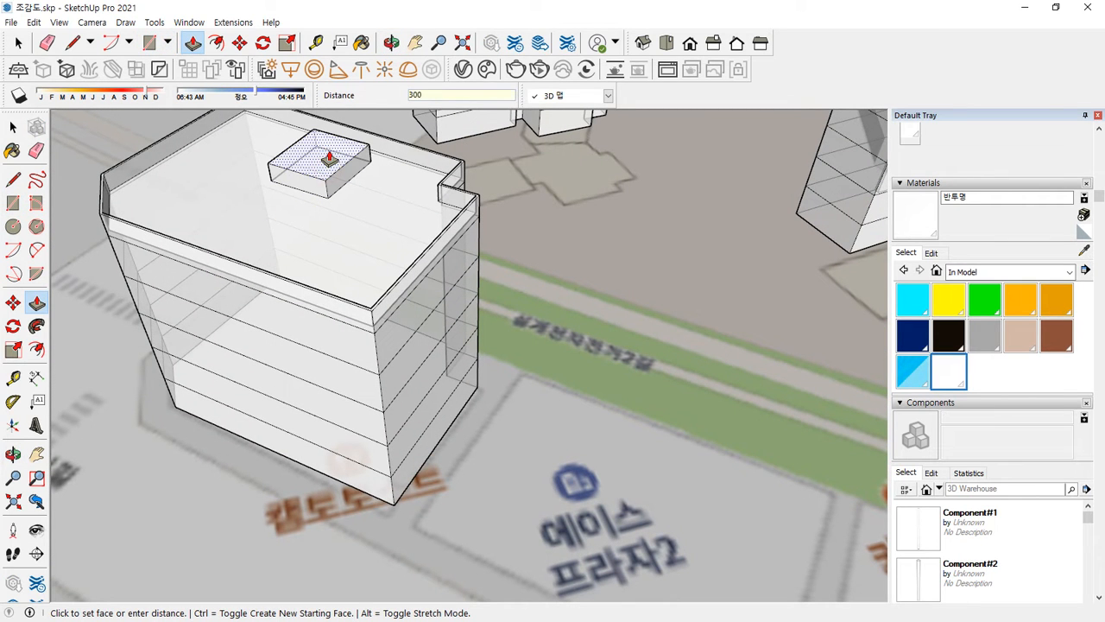
middle_click_drag(328, 156, 365, 237)
Select all connected geometry of the corner building and make it a group.
key("space")
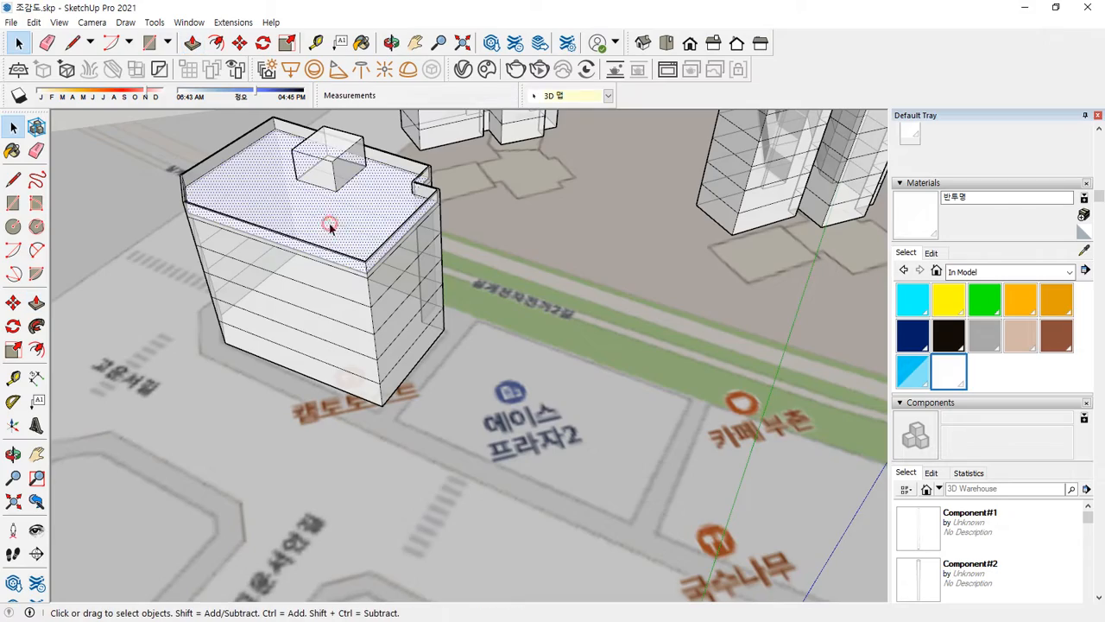
triple_click(329, 225)
right_click(329, 224)
left_click(393, 333)
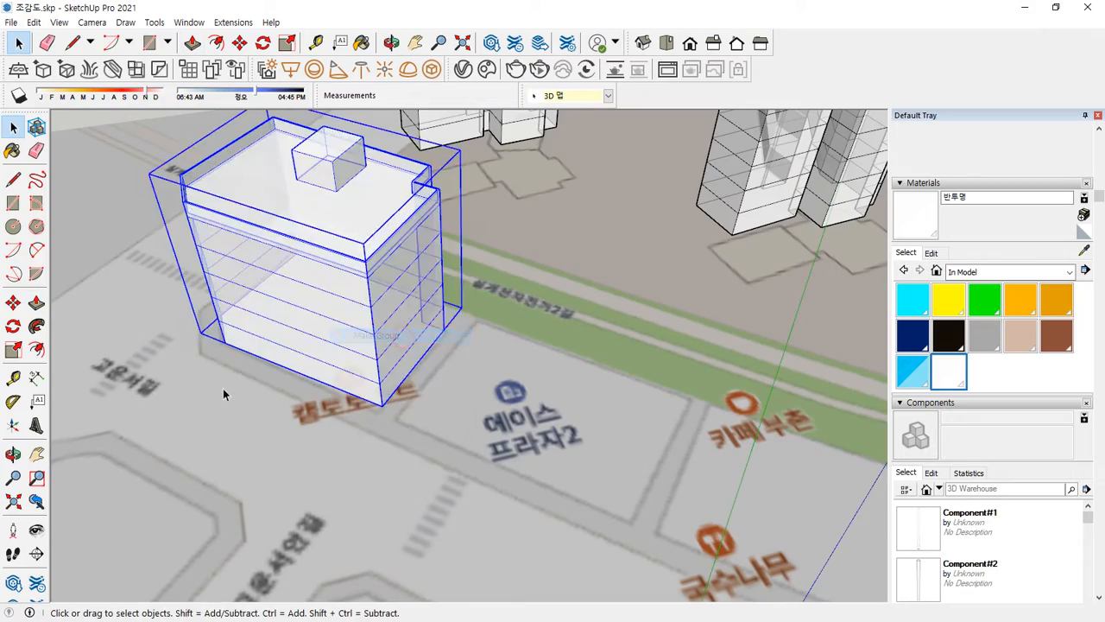
middle_click_drag(223, 388, 440, 254)
scroll(441, 254, "down", 3)
middle_click_drag(261, 270, 347, 324)
scroll(347, 324, "down", 3)
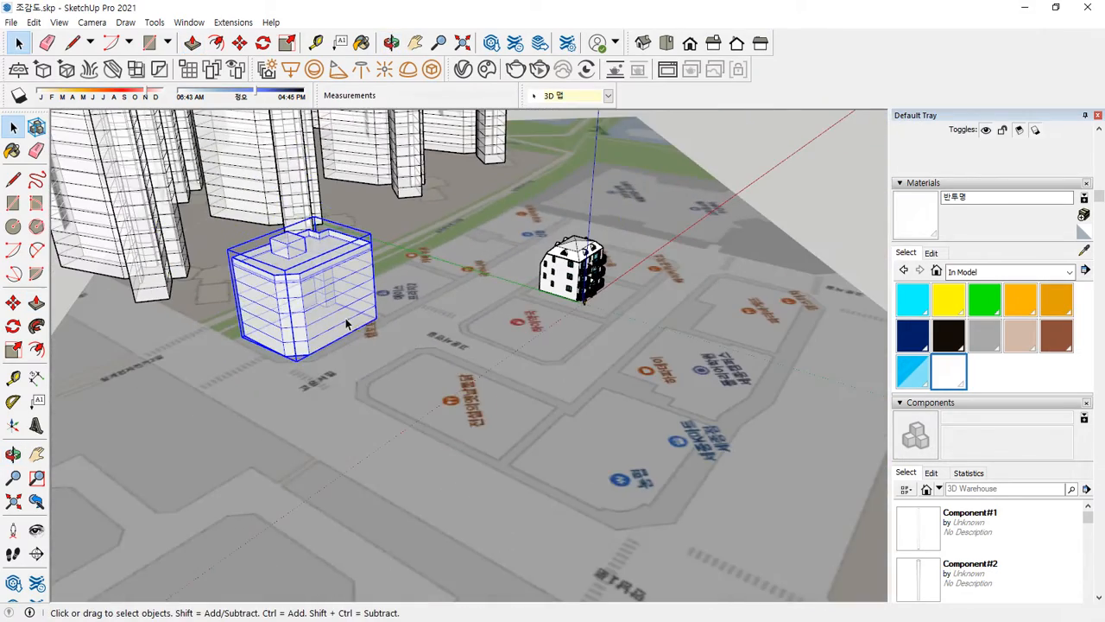
middle_click_drag(285, 307, 384, 397, "shift")
left_click_drag(480, 351, 591, 271)
left_click_drag(504, 469, 630, 524)
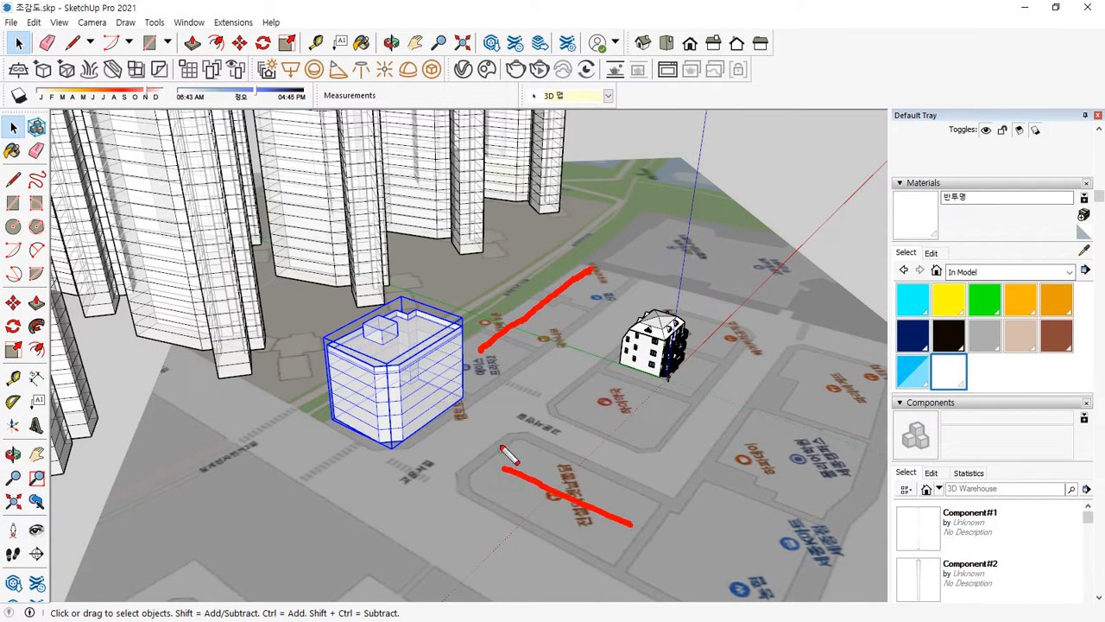
key("Escape")
scroll(518, 326, "down", 5)
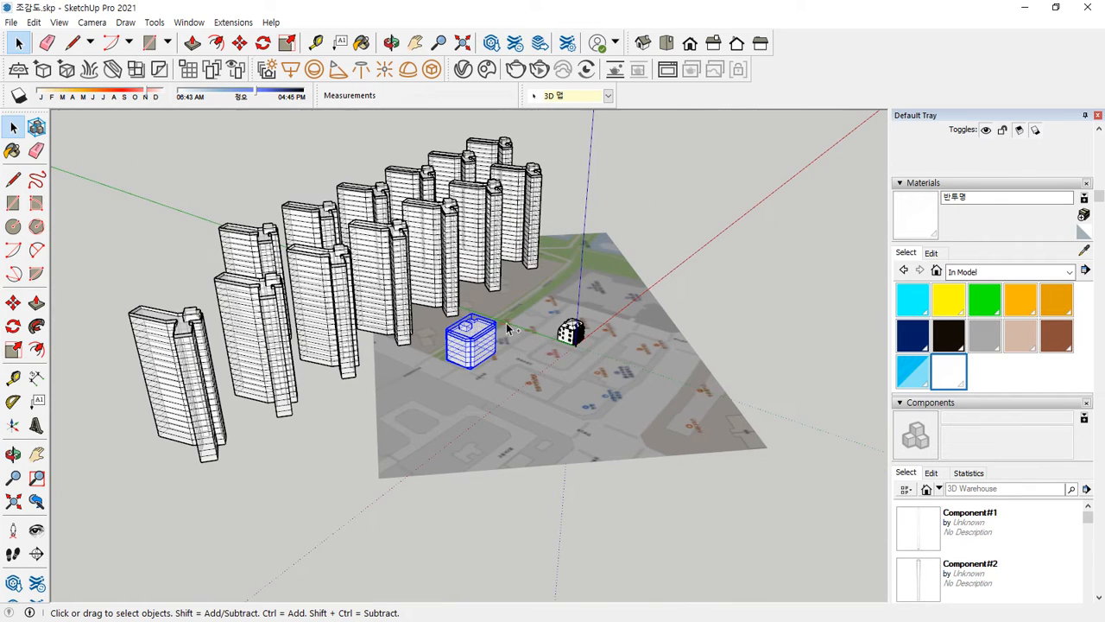
Trace the four-sided outline of the neighbouring lot labelled 에이스 프라자2 with the Line tool to form a face.
scroll(508, 328, "up", 8)
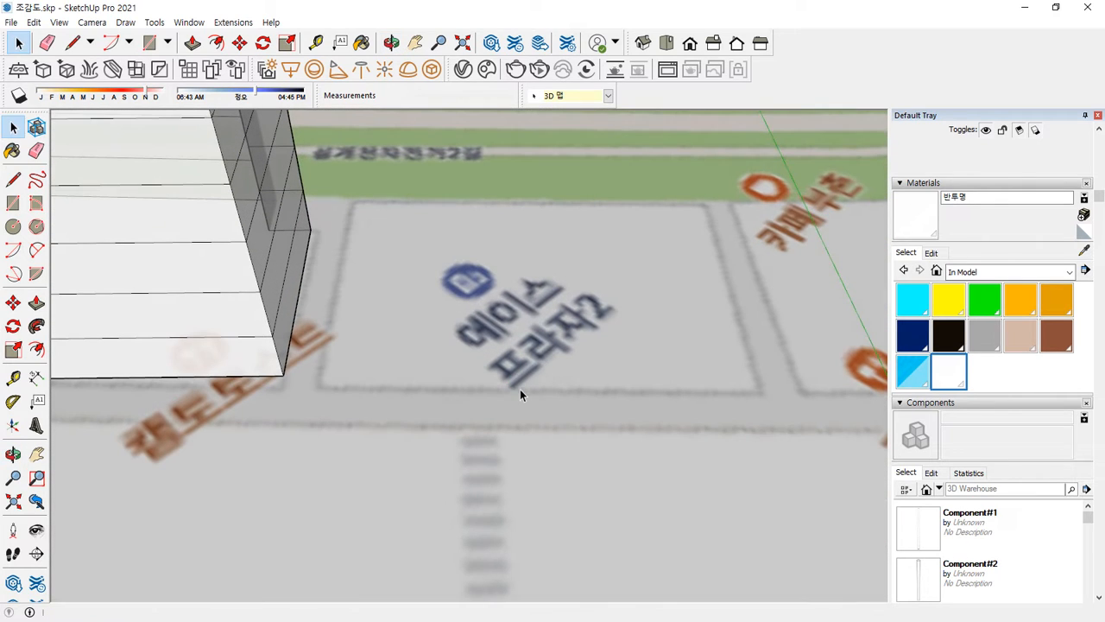
key("l")
left_click(354, 202)
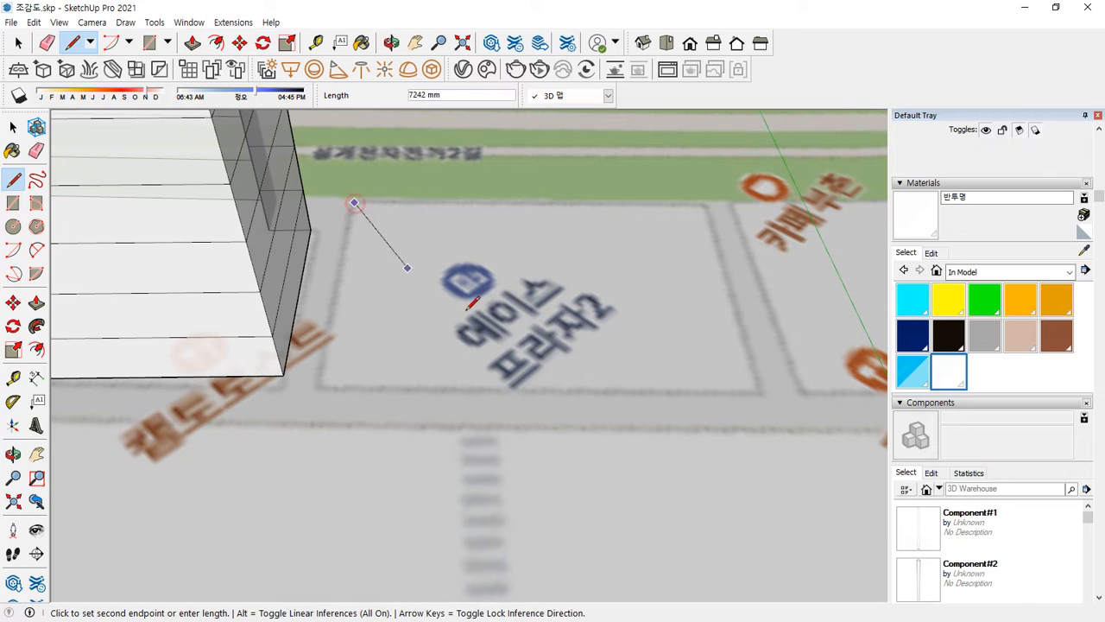
left_click(329, 388)
left_click(757, 384)
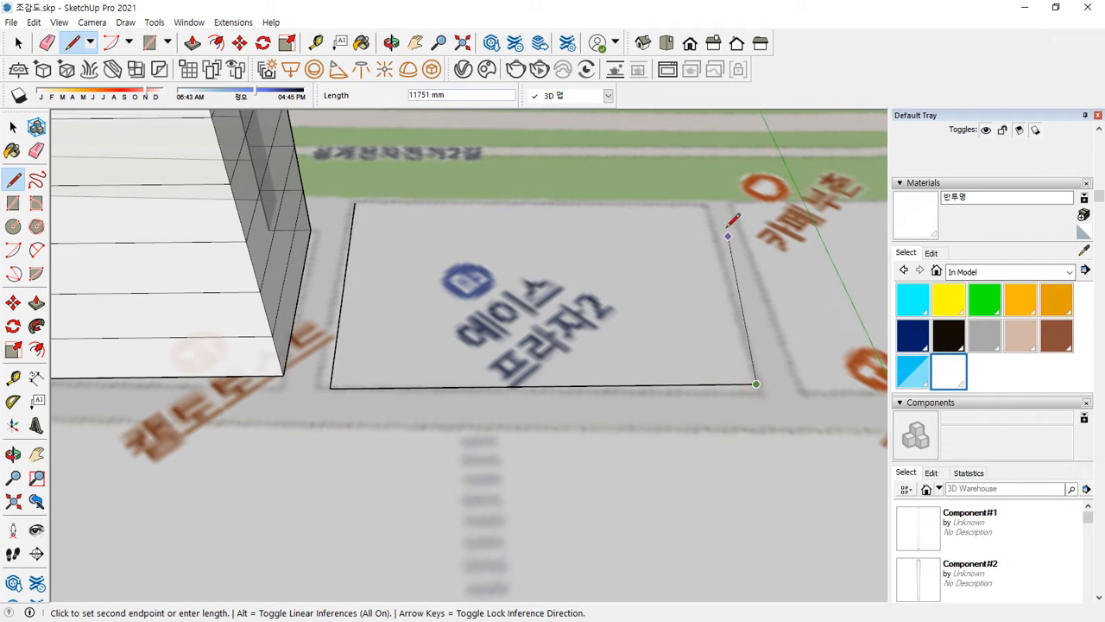
left_click(696, 200)
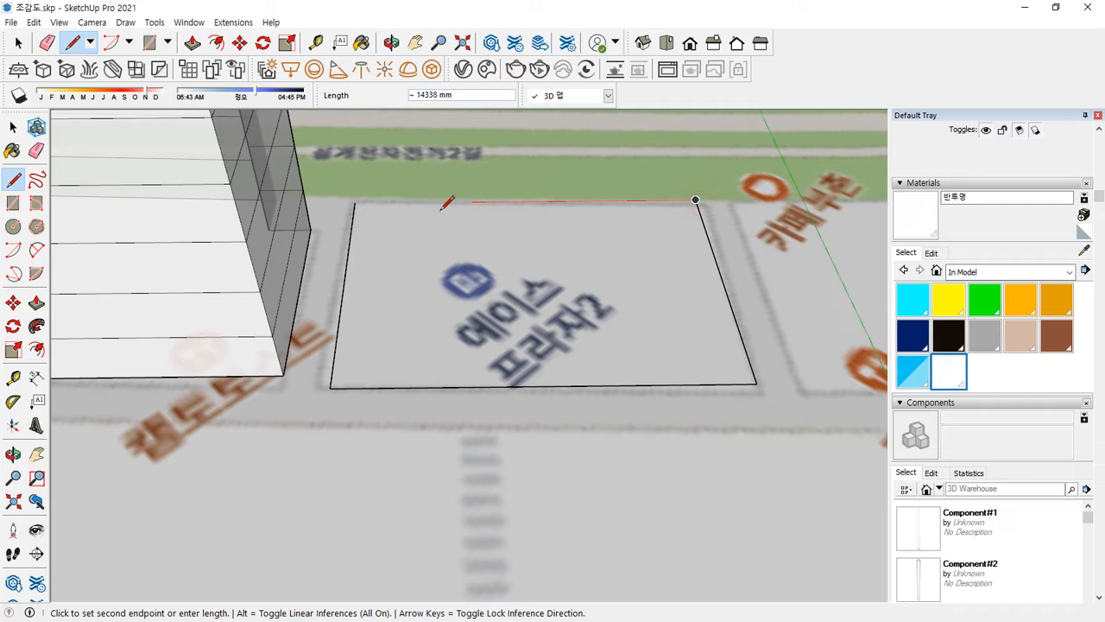
left_click(354, 202)
Push/Pull the 에이스 프라자2 lot face up 15000 mm into a building mass.
middle_click_drag(527, 311, 429, 306)
key("p")
left_click(432, 303)
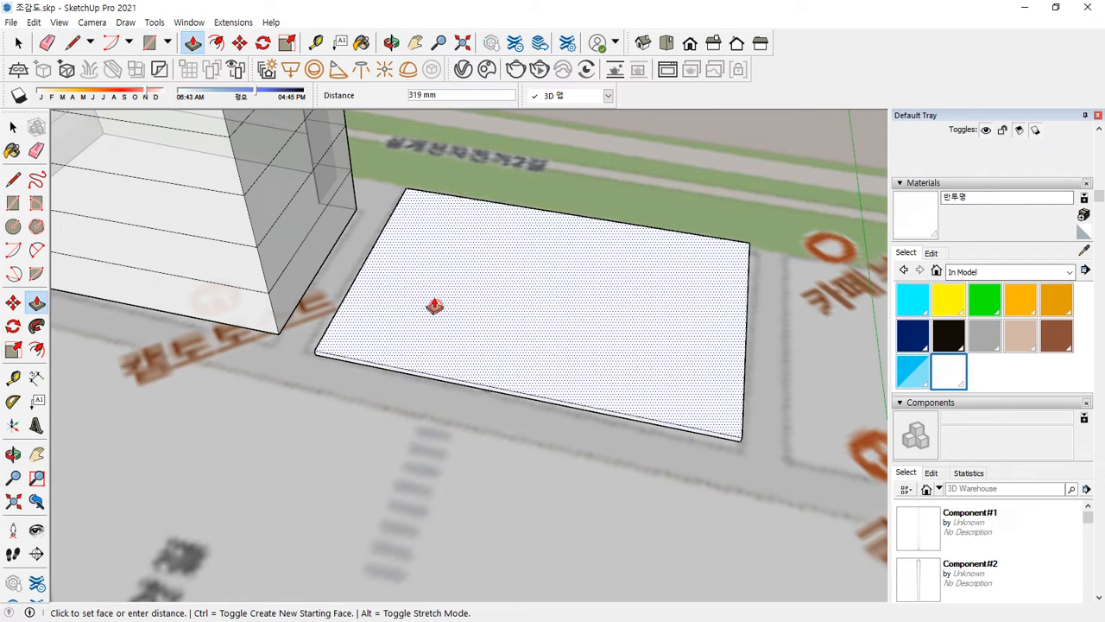
scroll(445, 187, "down", 2)
key("ctrl")
scroll(446, 191, "down", 2)
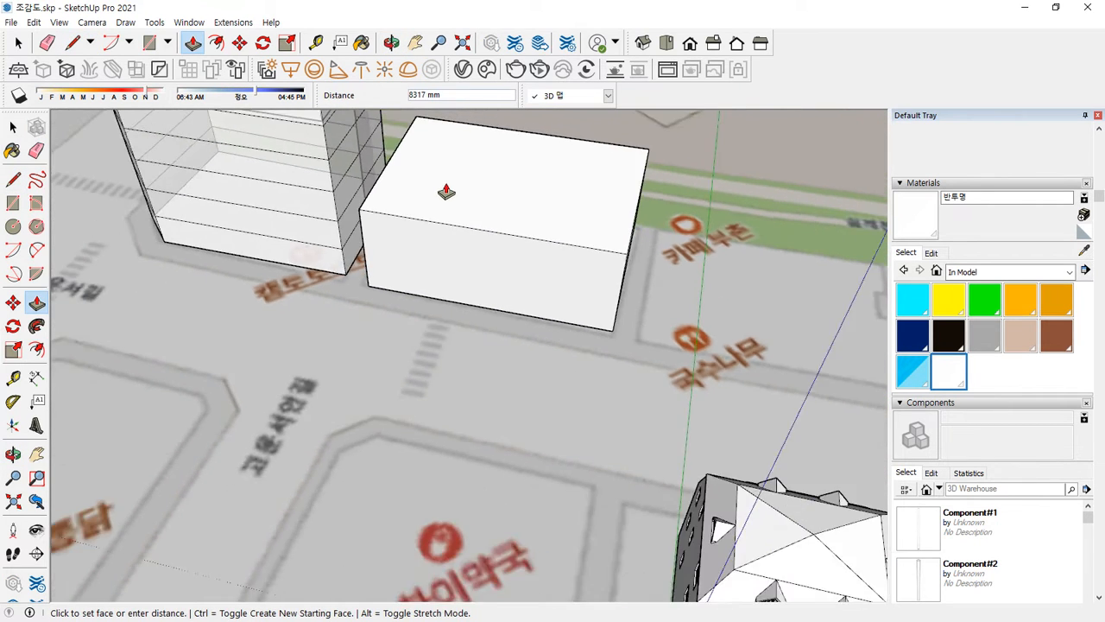
middle_click_drag(446, 192, 403, 258)
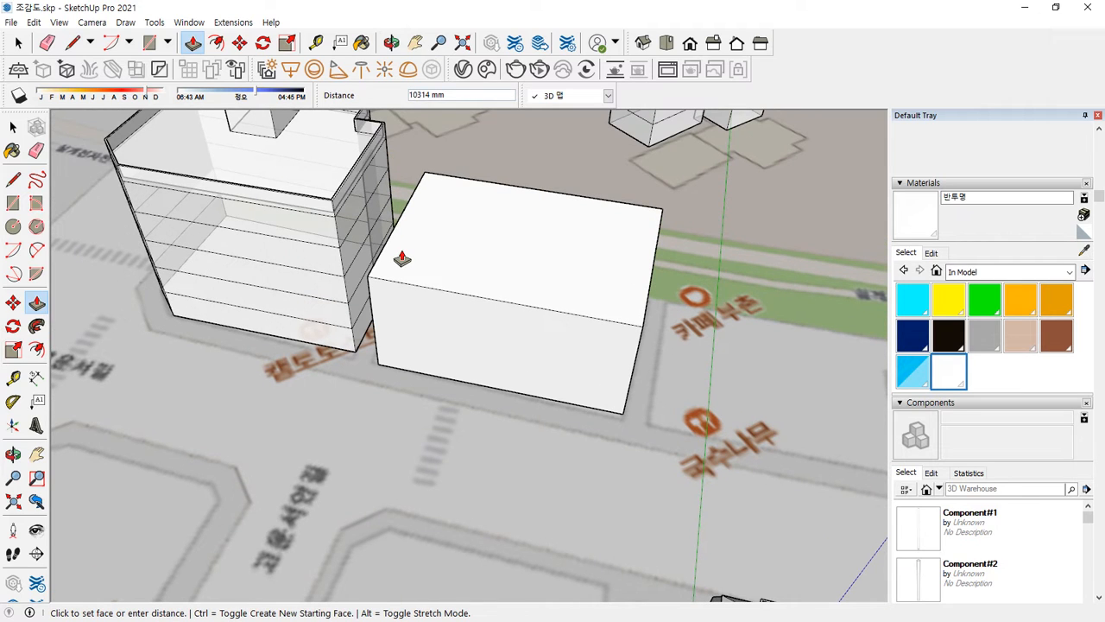
type("1500")
key("Return")
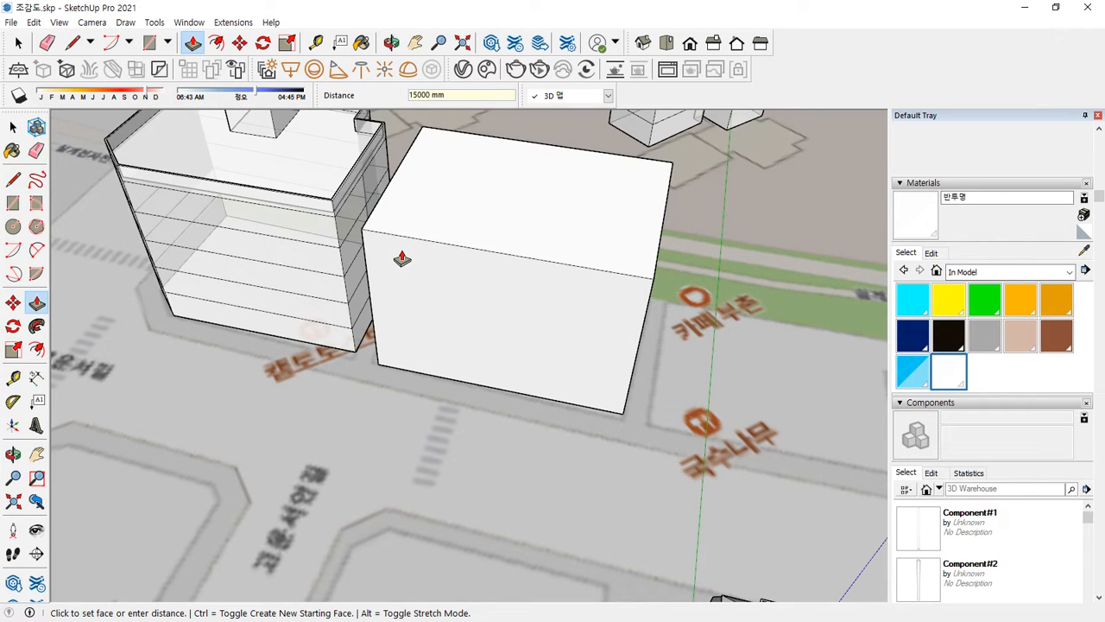
Select all faces and edges of the 에이스 프라자2 mass and paint it with the 반투명 material.
key("space")
left_click(462, 222)
triple_click(471, 221)
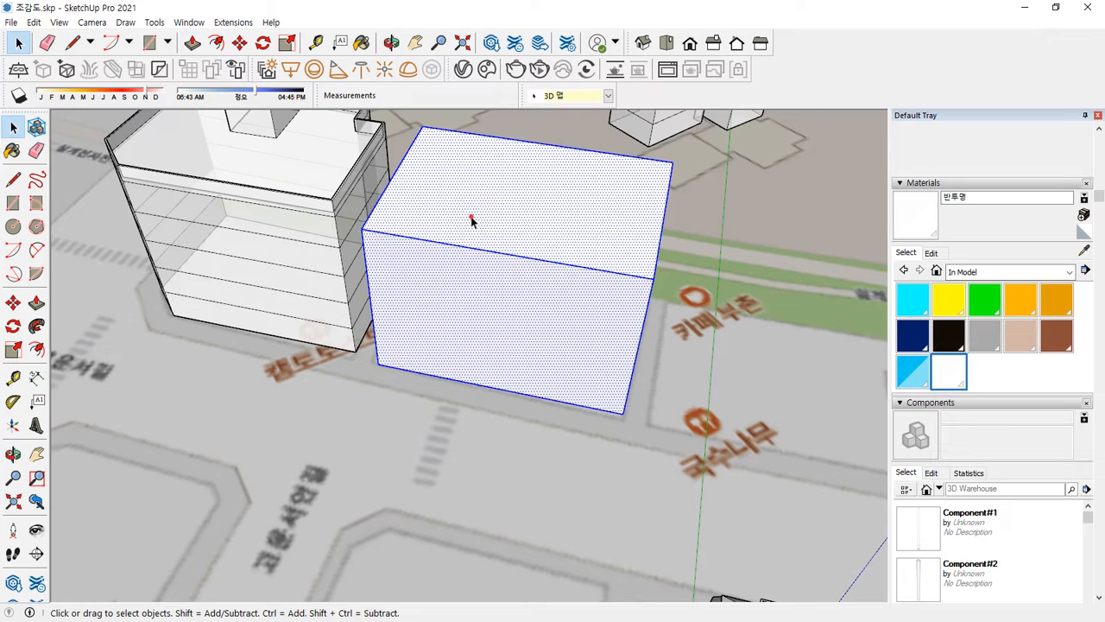
left_click(949, 373)
left_click(592, 231)
key("space")
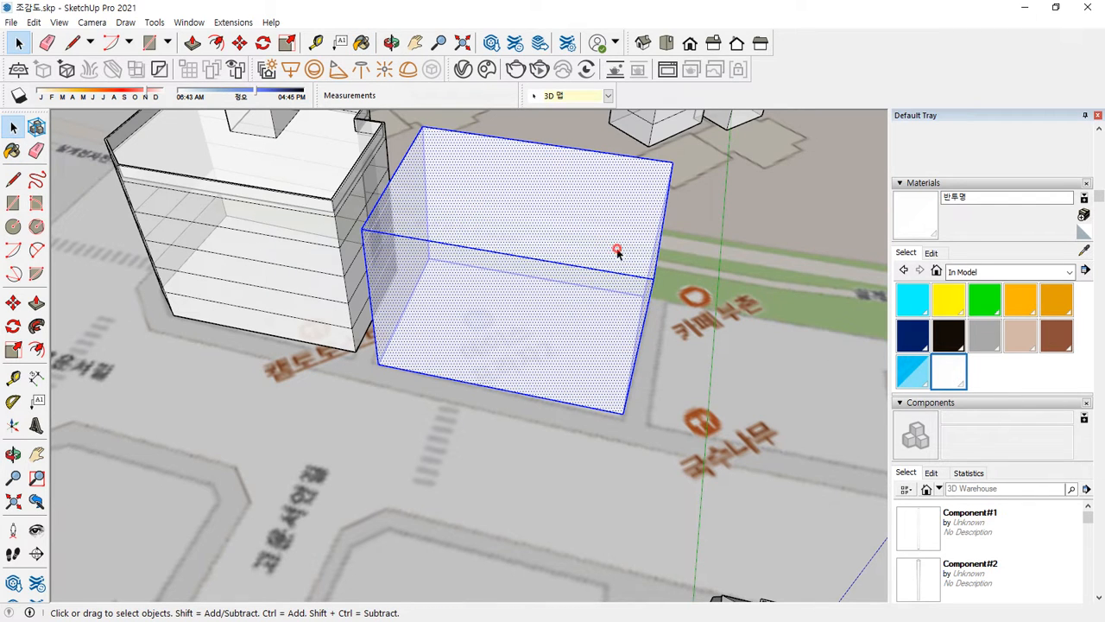
Copy the 에이스 프라자2 mass's roof edges down to its base and divide the spacing into 6 to create floor lines.
left_click(602, 228)
left_click(641, 272)
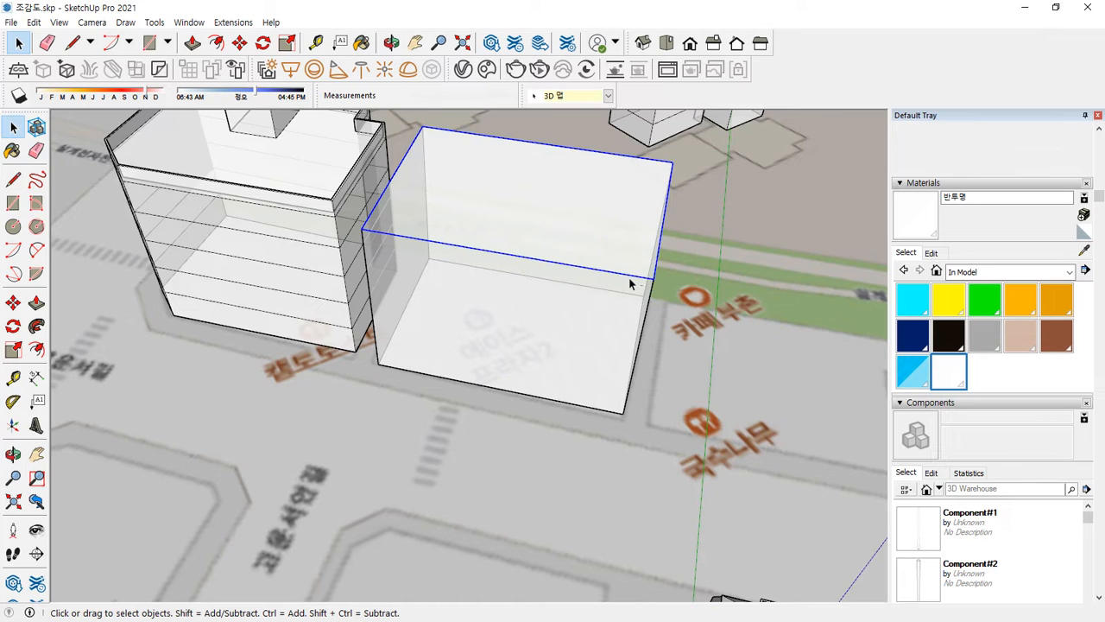
key("m")
middle_click_drag(628, 284, 616, 308)
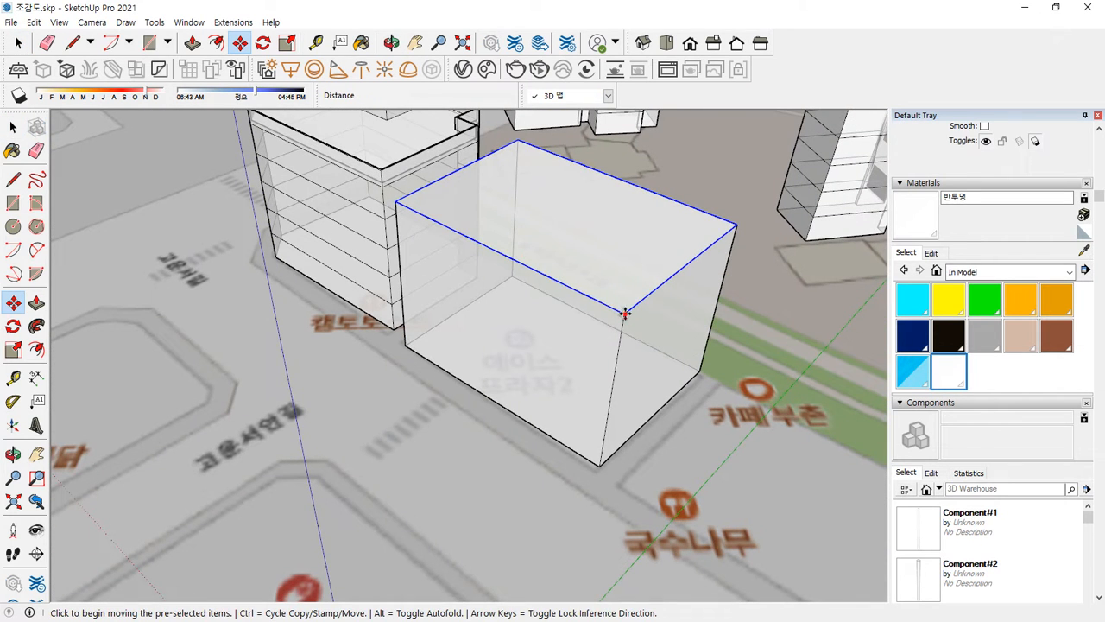
key("ctrl")
left_click(618, 311)
left_click(601, 462)
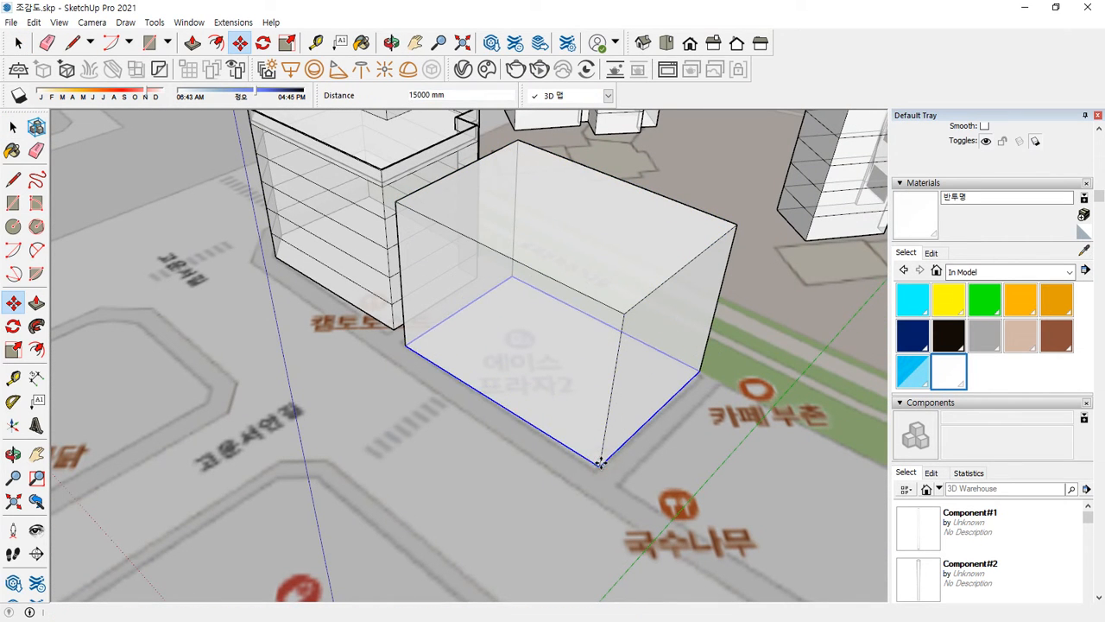
type("/6")
key("Return")
key("space")
Push/Pull the roof face of the 에이스 프라자2 mass upward from a new starting face to add a shallow top band.
left_click(582, 272)
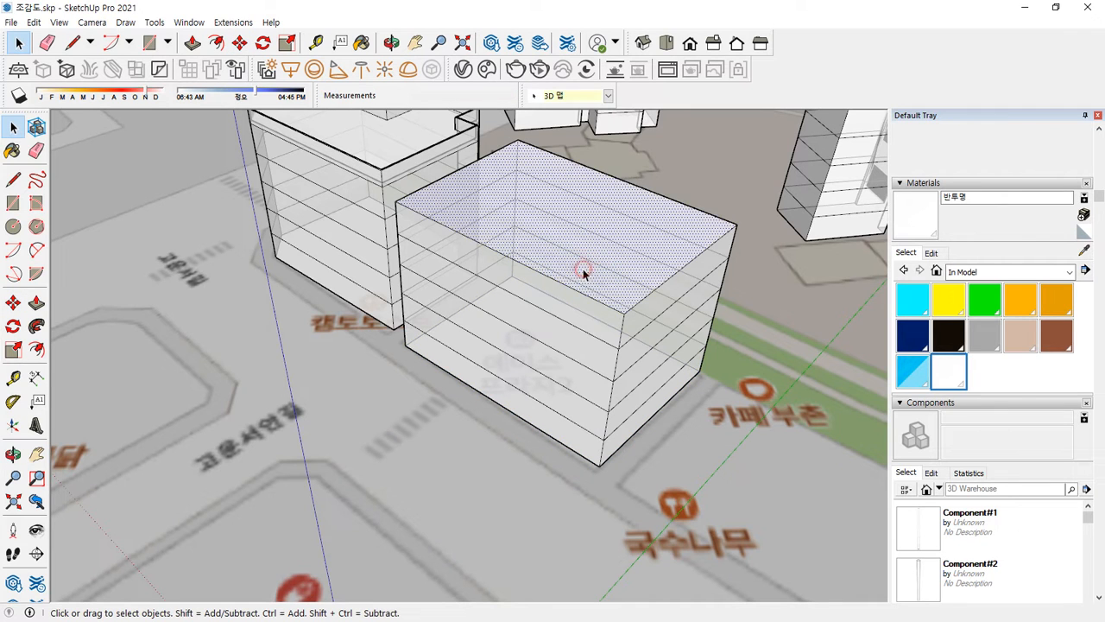
key("p")
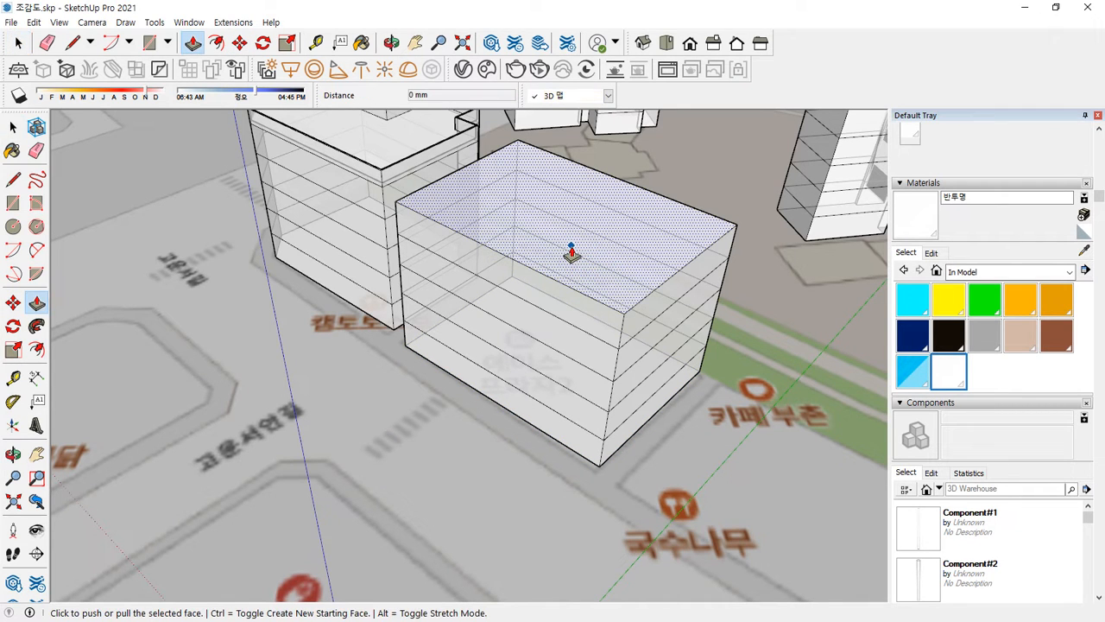
left_click(572, 251)
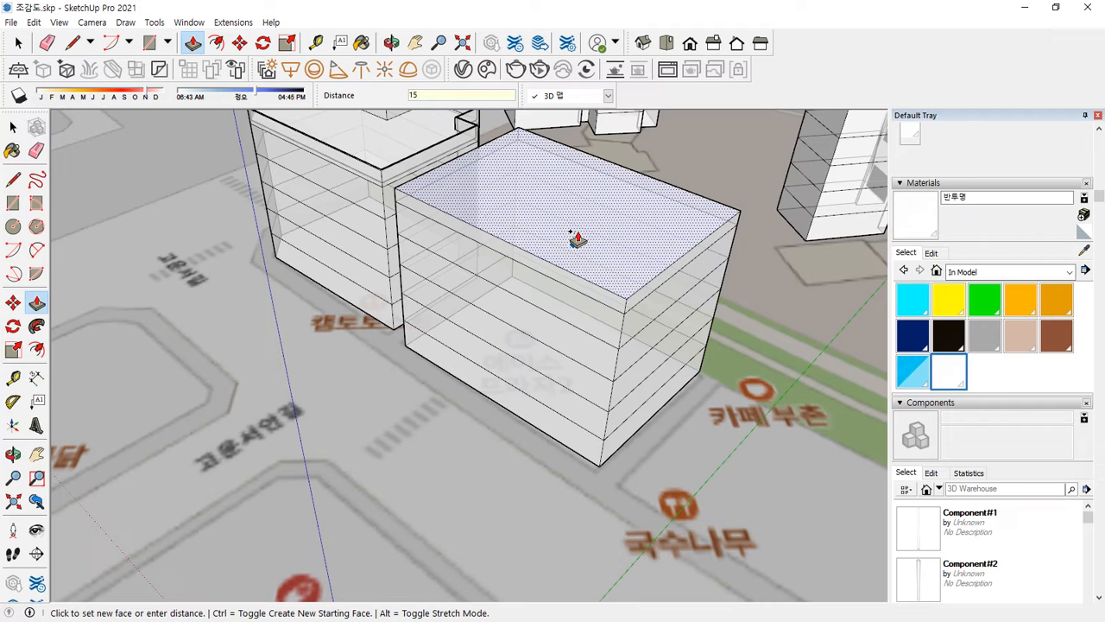
key("Return")
key("space")
Offset the 에이스 프라자2 roof outline 120 mm inward and push the inner face down 1200 mm to form a parapet.
key("f")
left_click(587, 180)
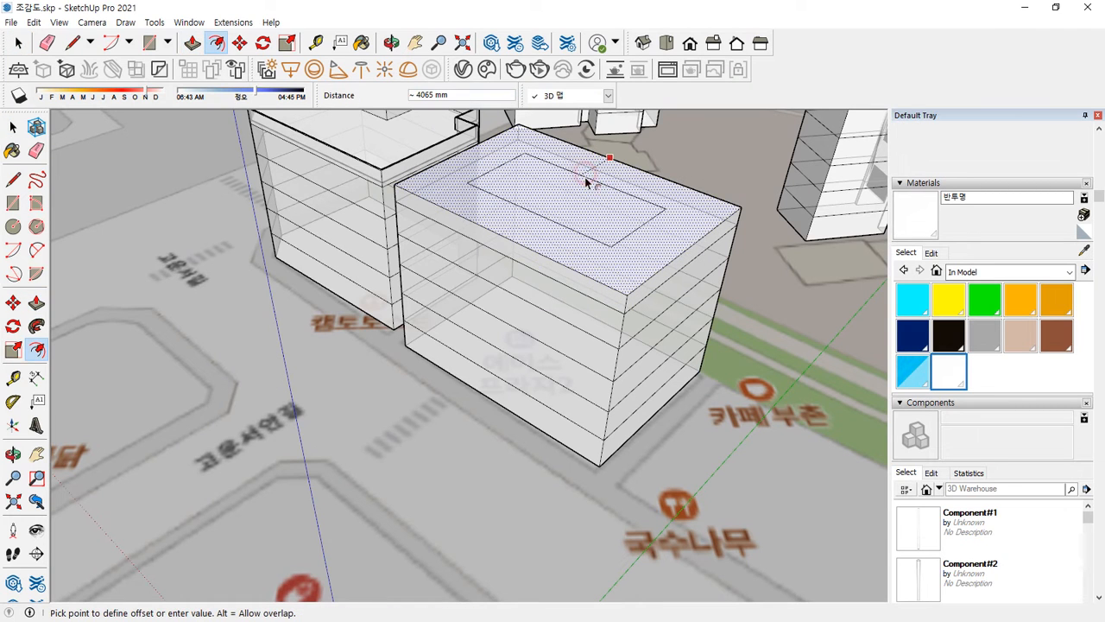
type("120")
key("Return")
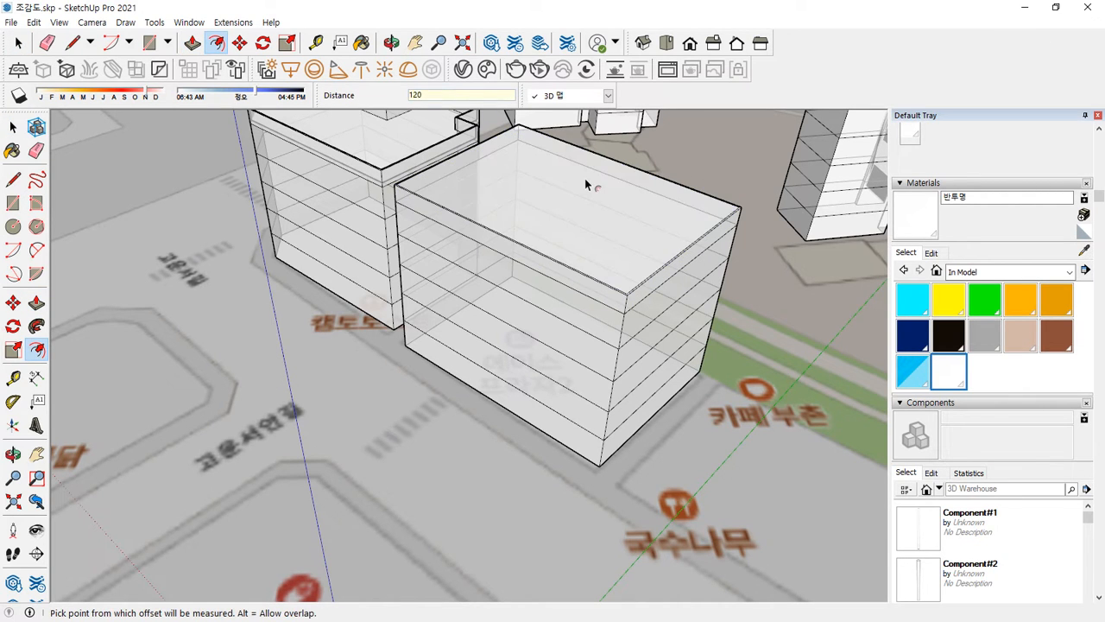
key("p")
left_click(535, 184)
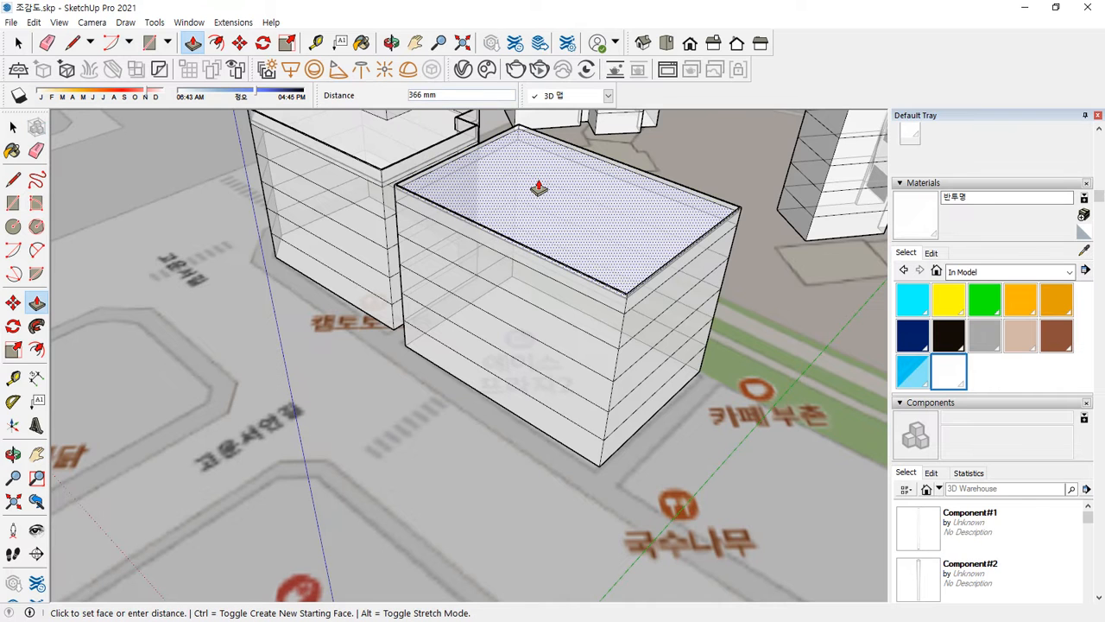
key("Return")
Draw a rectangle about 7400 by 4600 mm on the recessed 에이스 프라자2 roof and Push/Pull it up 3000 mm as a rooftop box.
middle_click_drag(533, 185, 639, 195)
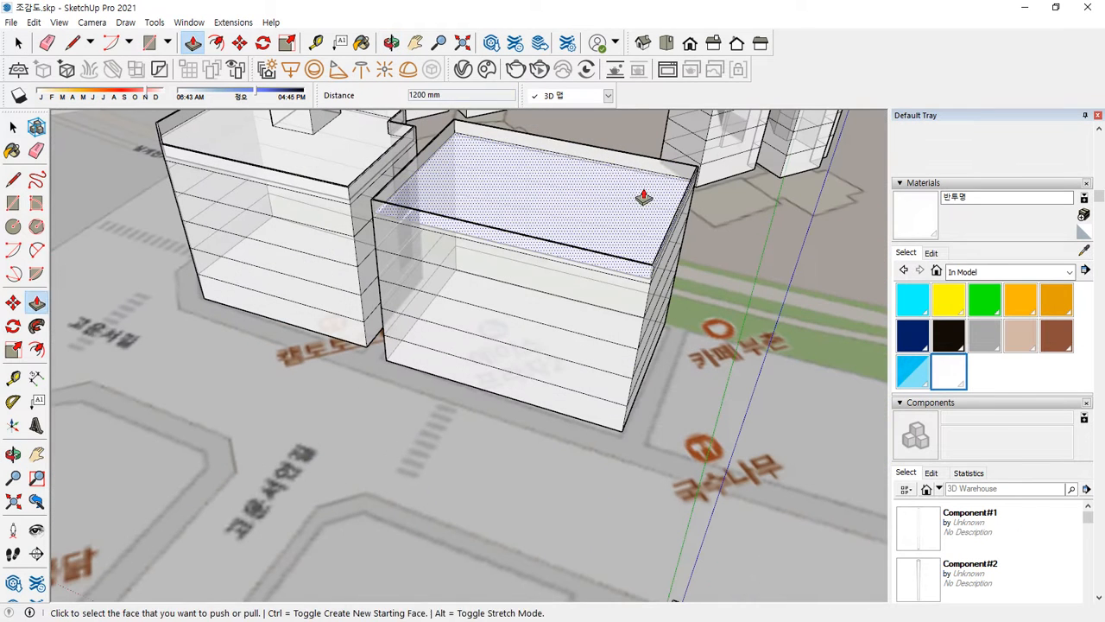
key("r")
scroll(540, 161, "up", 3)
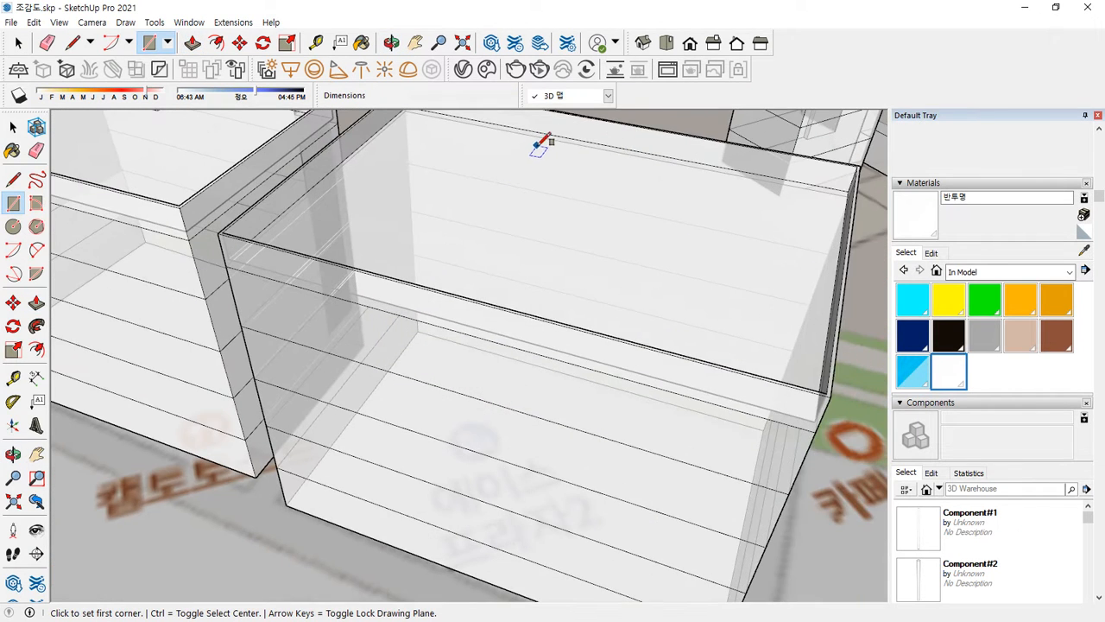
left_click(545, 143)
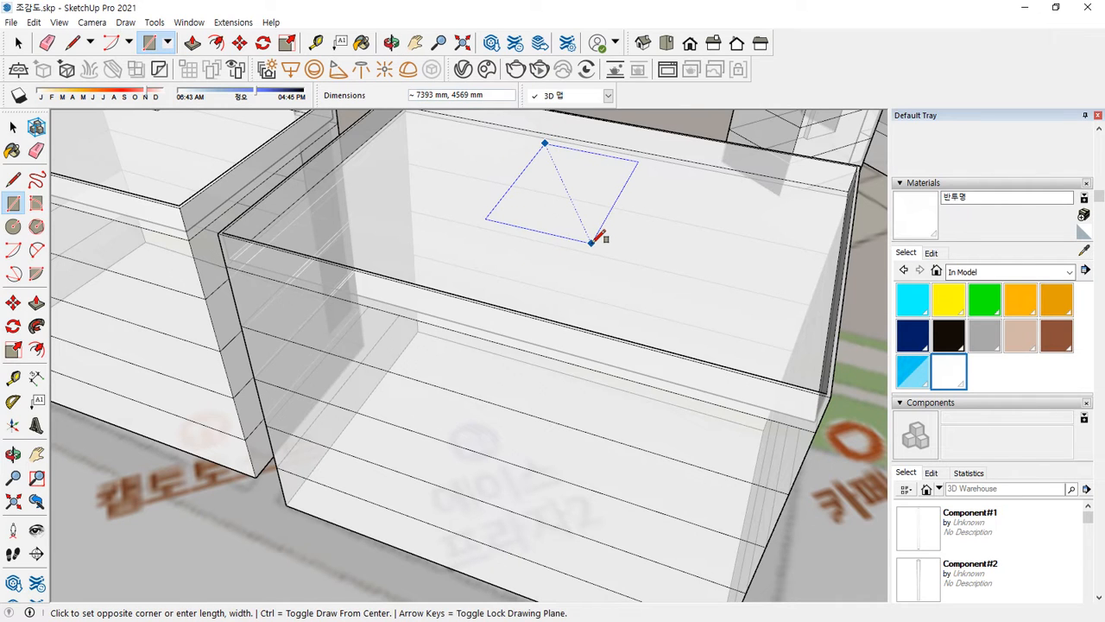
left_click(591, 238)
key("p")
left_click(580, 196)
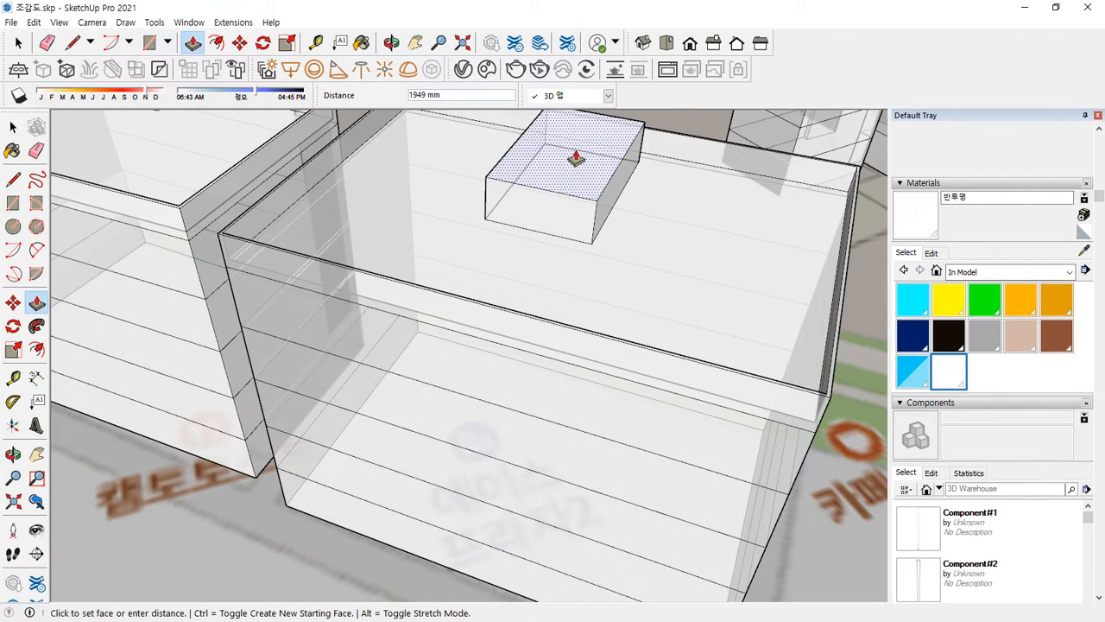
type("300")
key("Return")
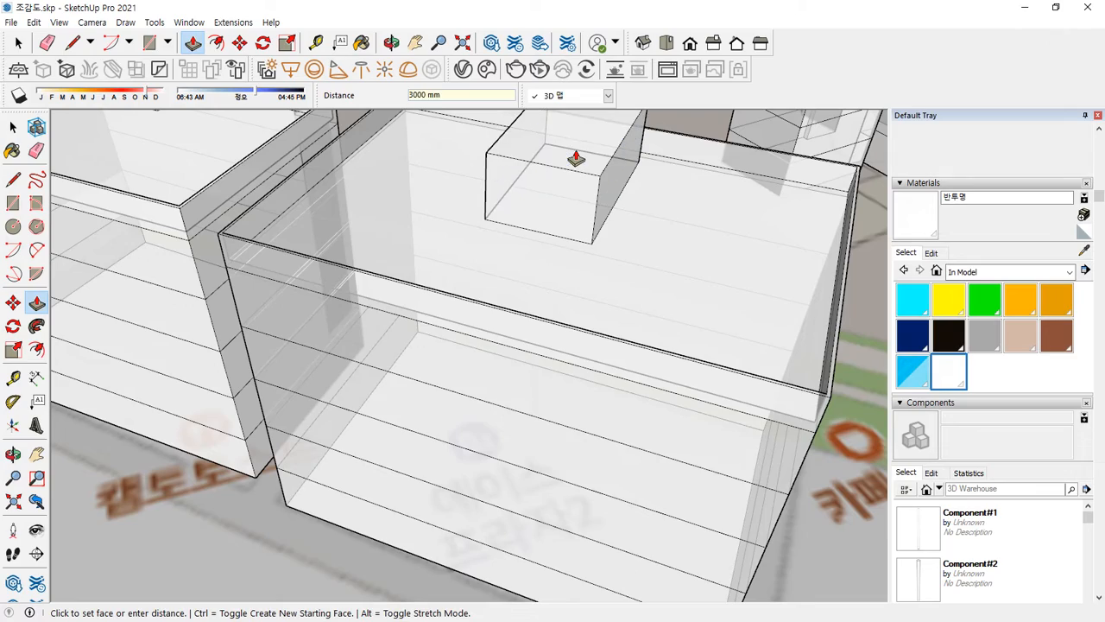
Select all connected geometry of the 에이스 프라자2 building and make it a group.
key("space")
triple_click(576, 156)
right_click(577, 155)
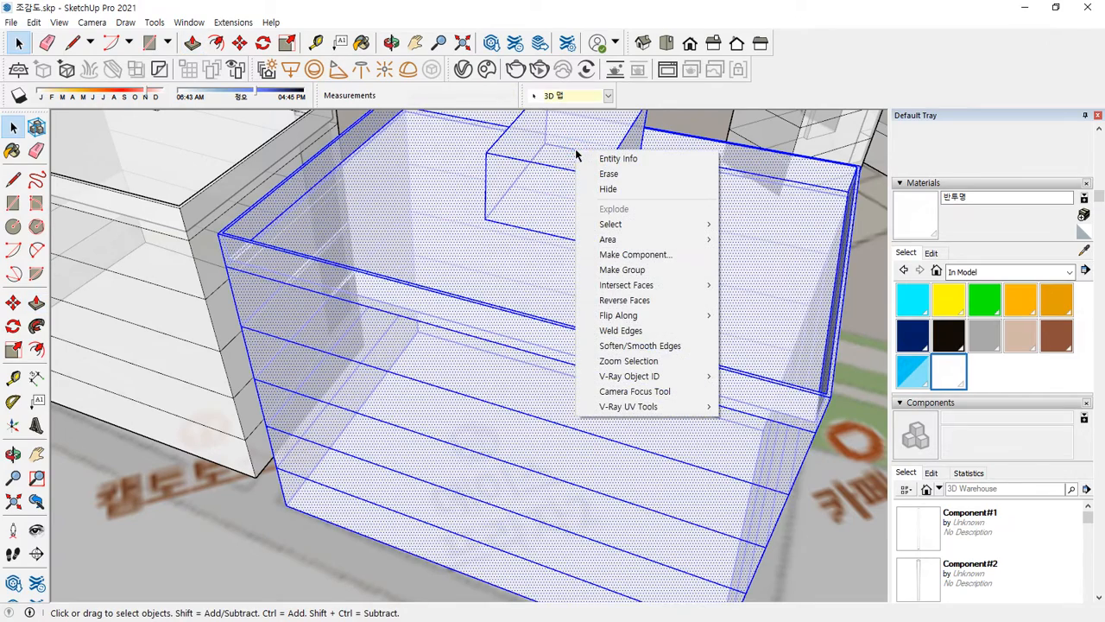
key("g")
Trace the side, street-front and notched edges of the neighbouring 국수나무 lot on the map with the Line tool.
scroll(594, 250, "down", 5)
middle_click_drag(703, 292, 466, 273, "shift")
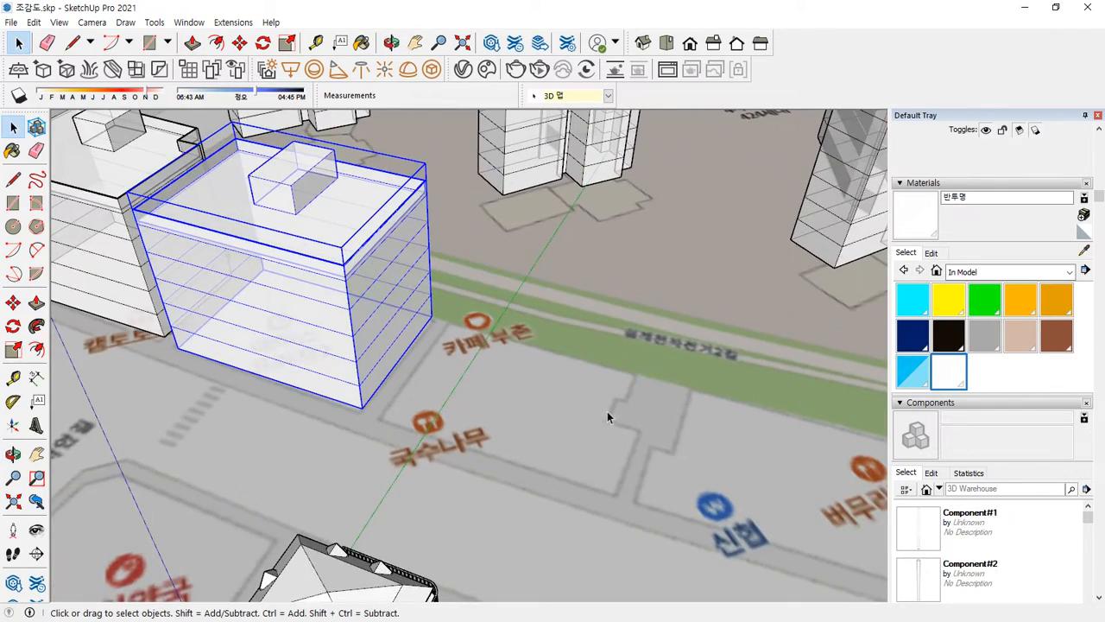
scroll(609, 417, "up", 3)
key("l")
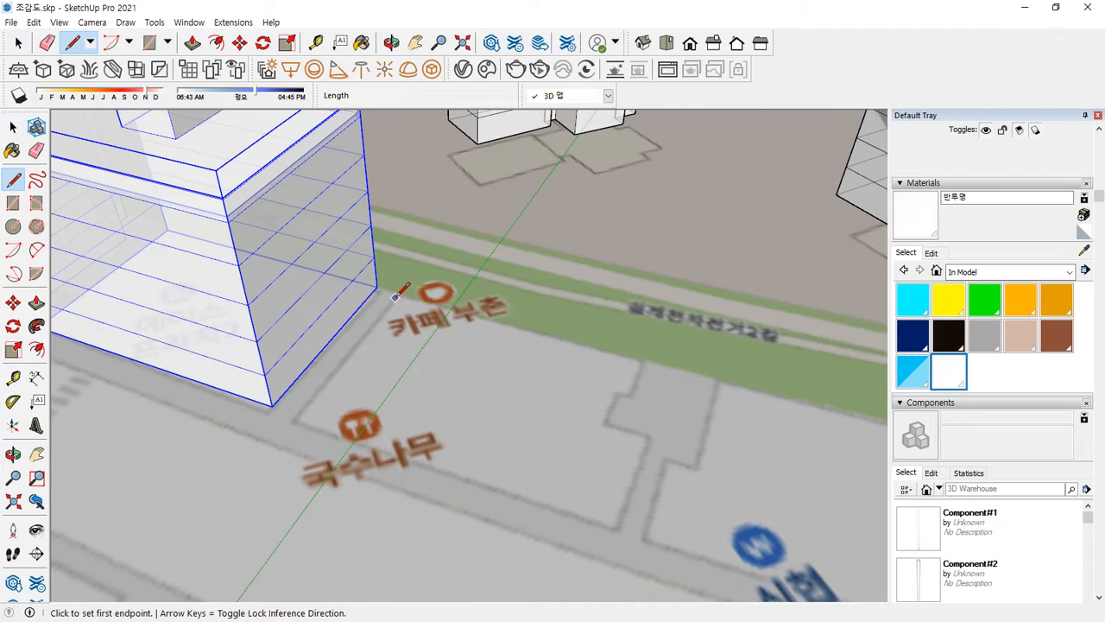
left_click(396, 296)
left_click(295, 417)
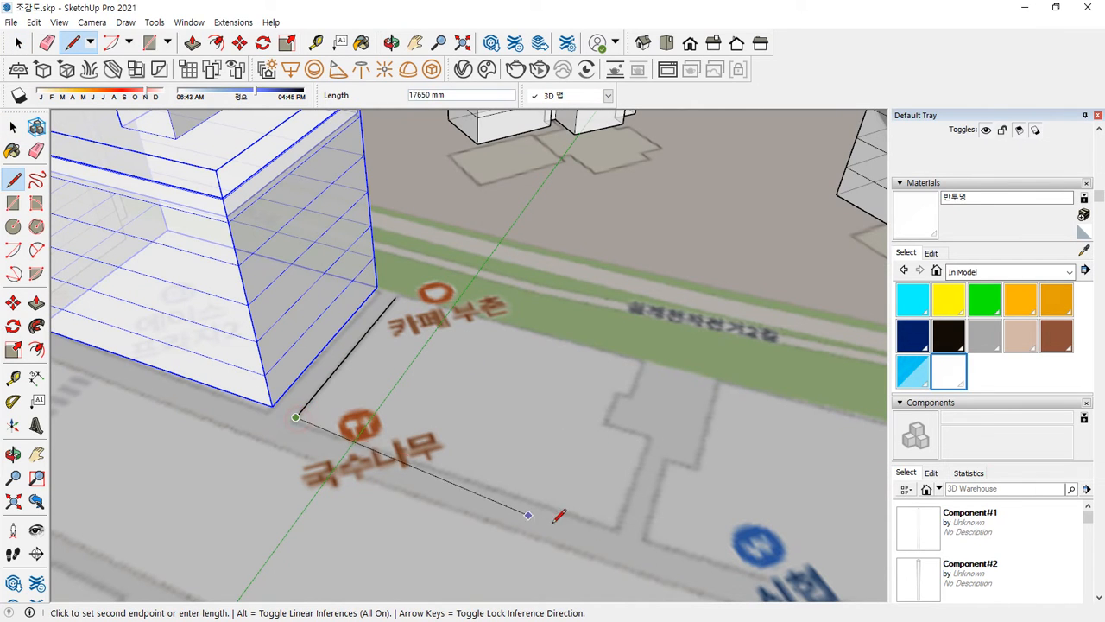
left_click(616, 524)
left_click(647, 435)
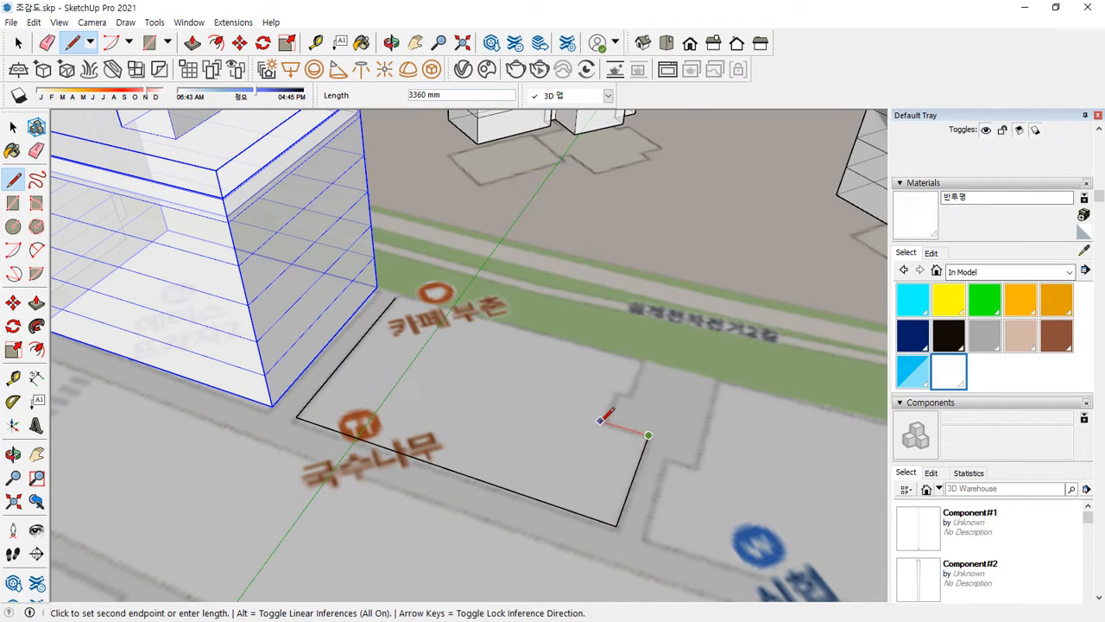
left_click(602, 422)
left_click(613, 391)
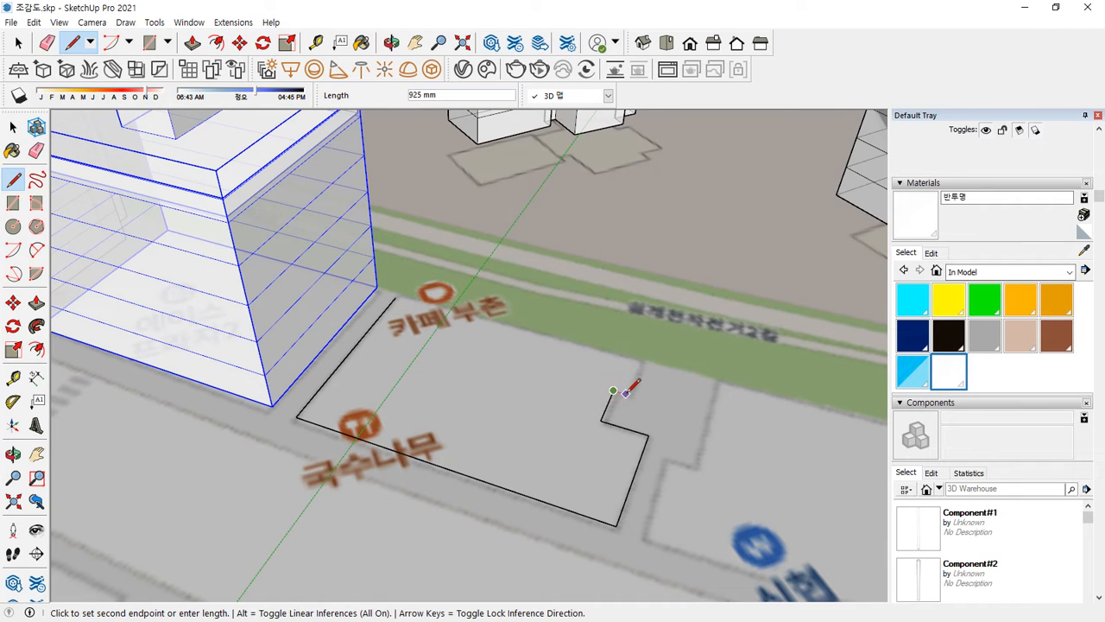
left_click(625, 393)
left_click(639, 360)
Close the 국수나무 lot outline along its edge beside the green strip to form a face.
scroll(395, 297, "up", 3)
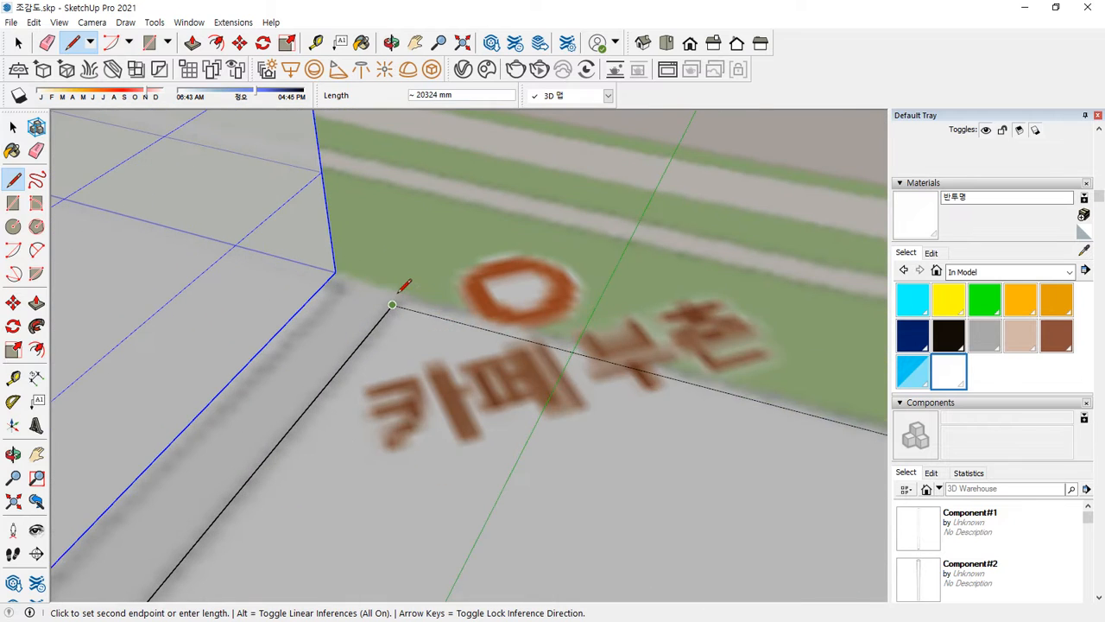
left_click(380, 288)
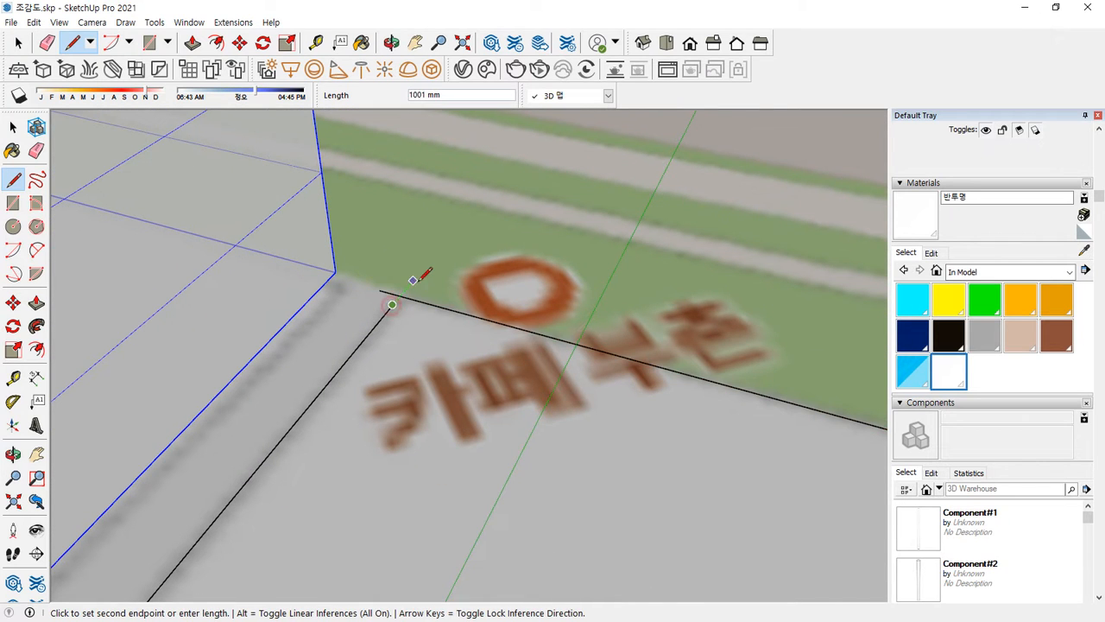
key("e")
key("space")
scroll(444, 381, "down", 8)
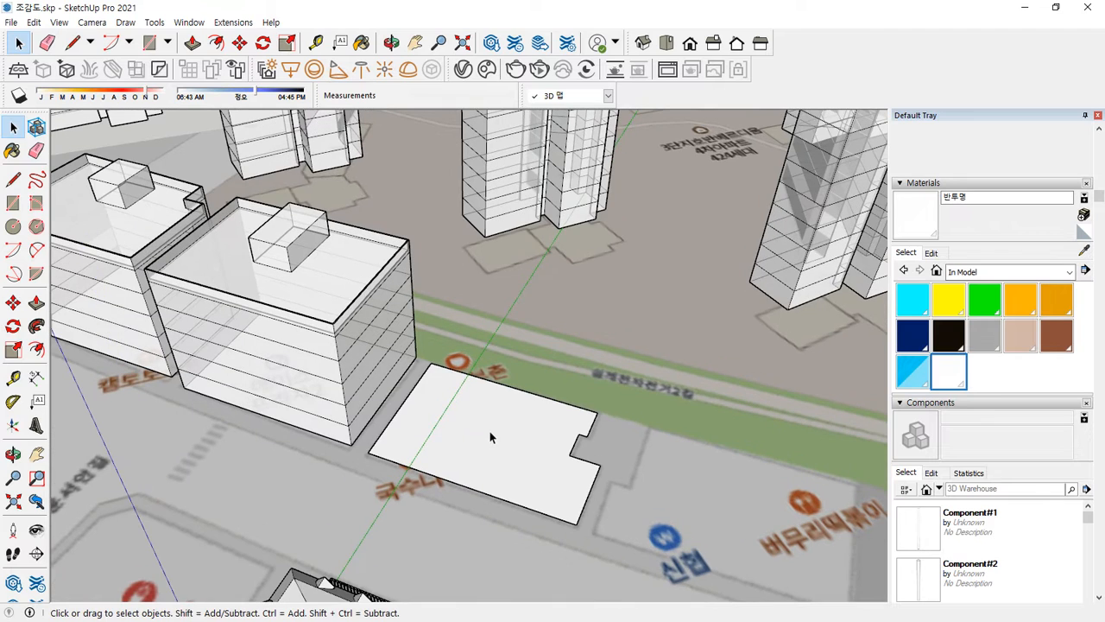
Push/Pull the 국수나무 lot face up 15000 mm into a building mass.
key("p")
left_click(490, 438)
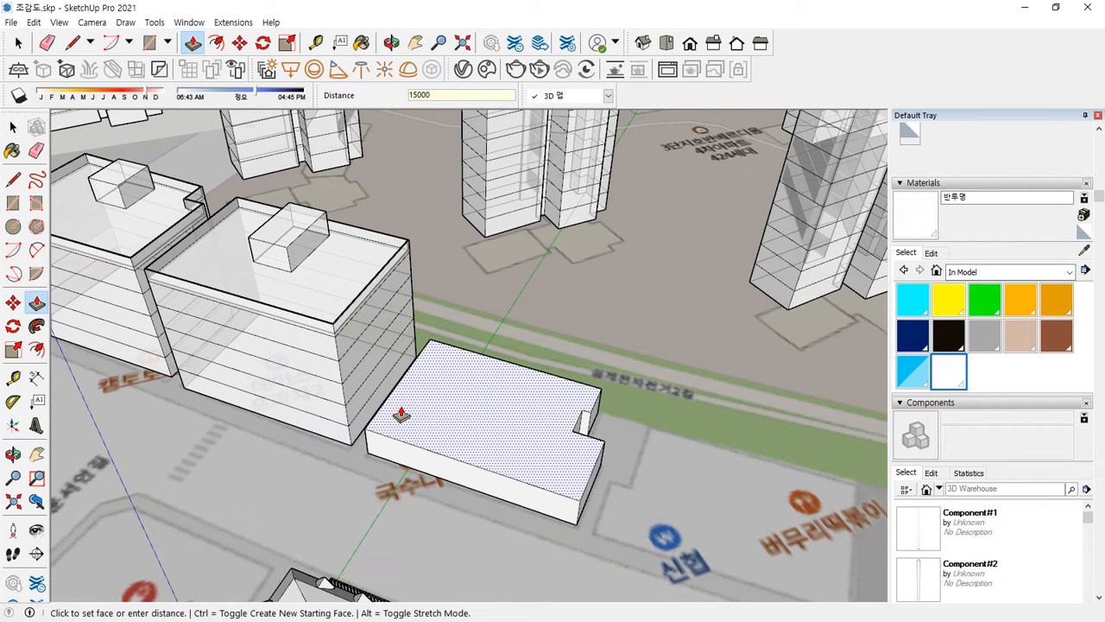
type("15000")
key("Return")
key("space")
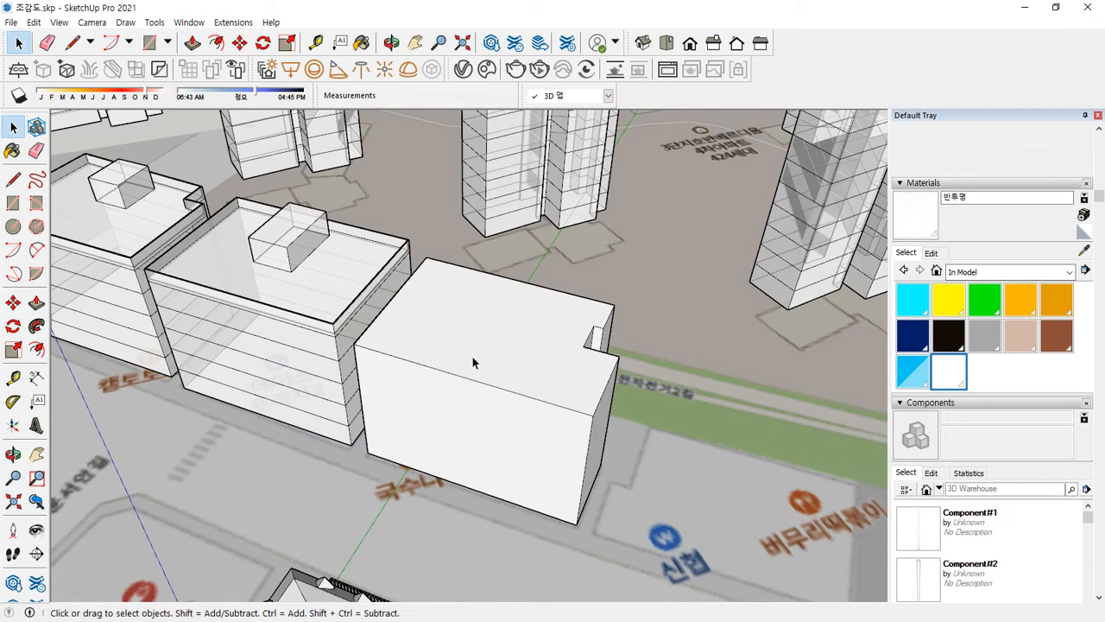
Copy the 국수나무 mass's roof edges down to its base and divide the spacing into 5 to create floor lines.
double_click(483, 334)
left_click(498, 336, "shift")
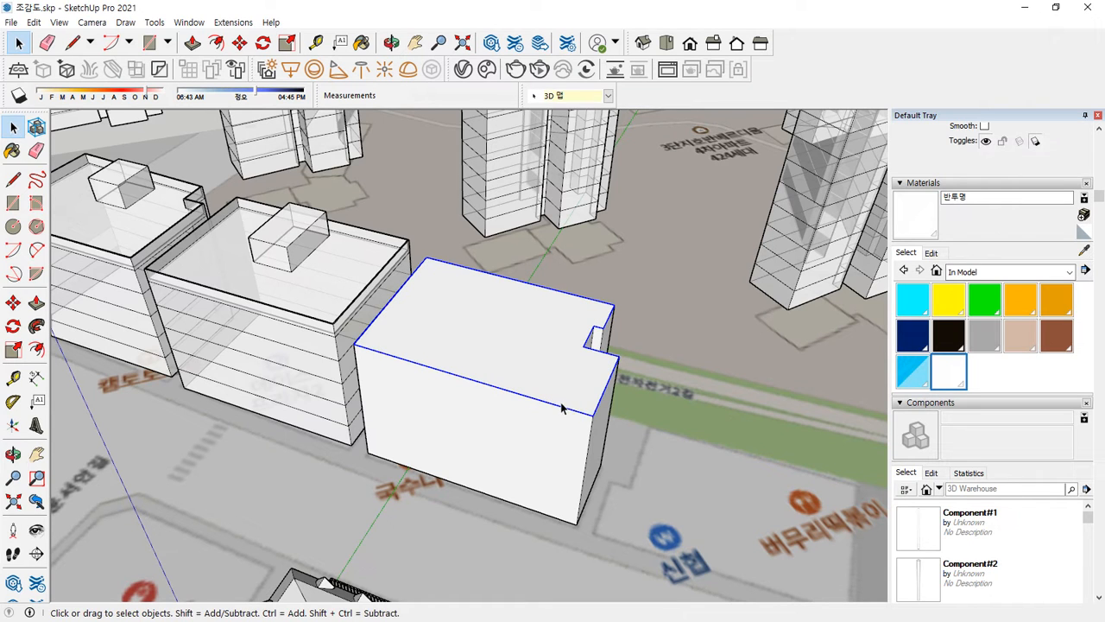
key("m")
left_click(591, 421)
key("ctrl")
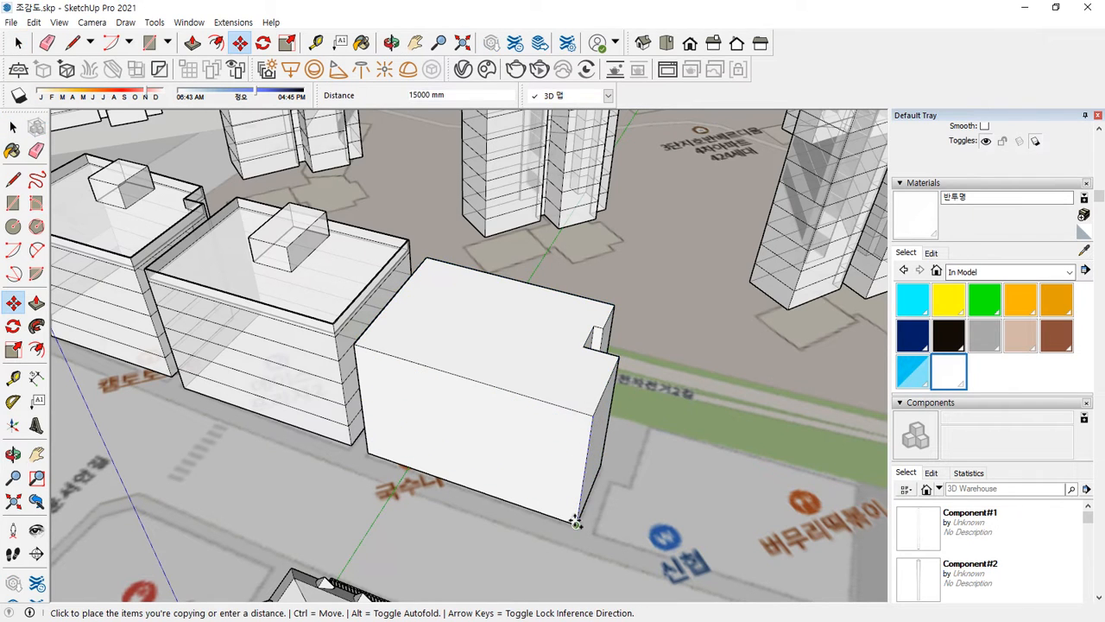
left_click(575, 519)
type("/5")
key("Return")
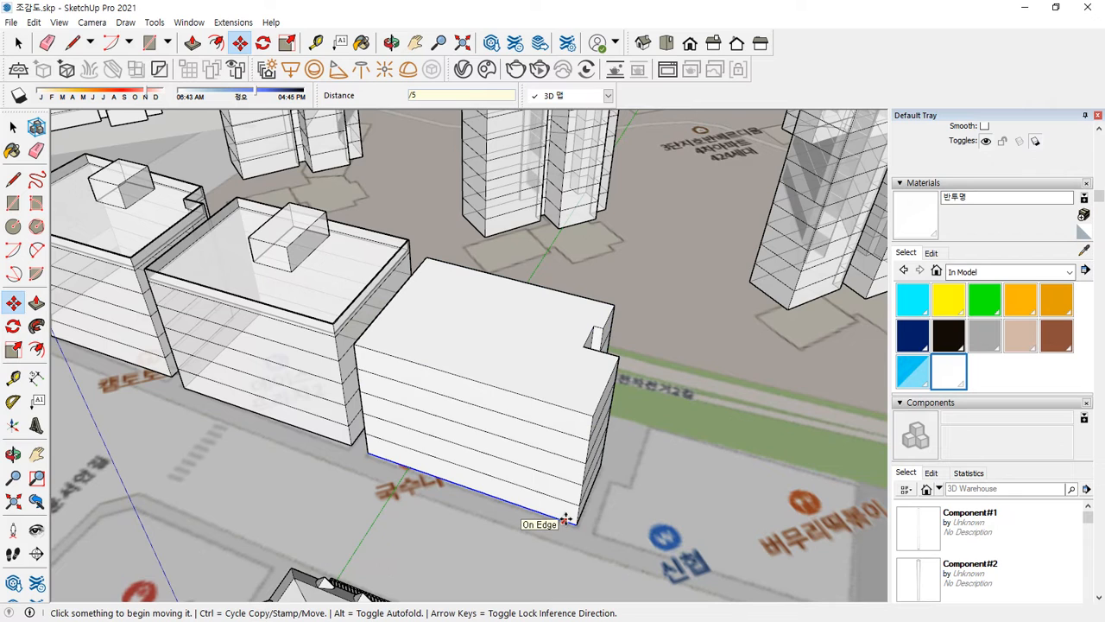
key("space")
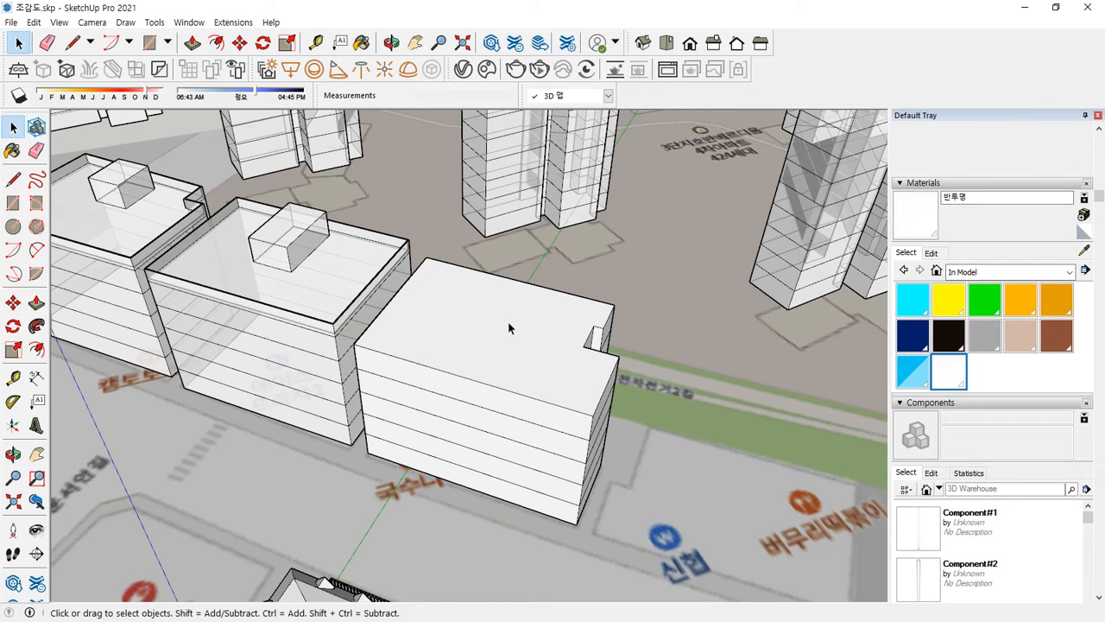
Push/Pull the 국수나무 building's roof face up 1500 mm from a new starting face.
key("p")
left_click(496, 338)
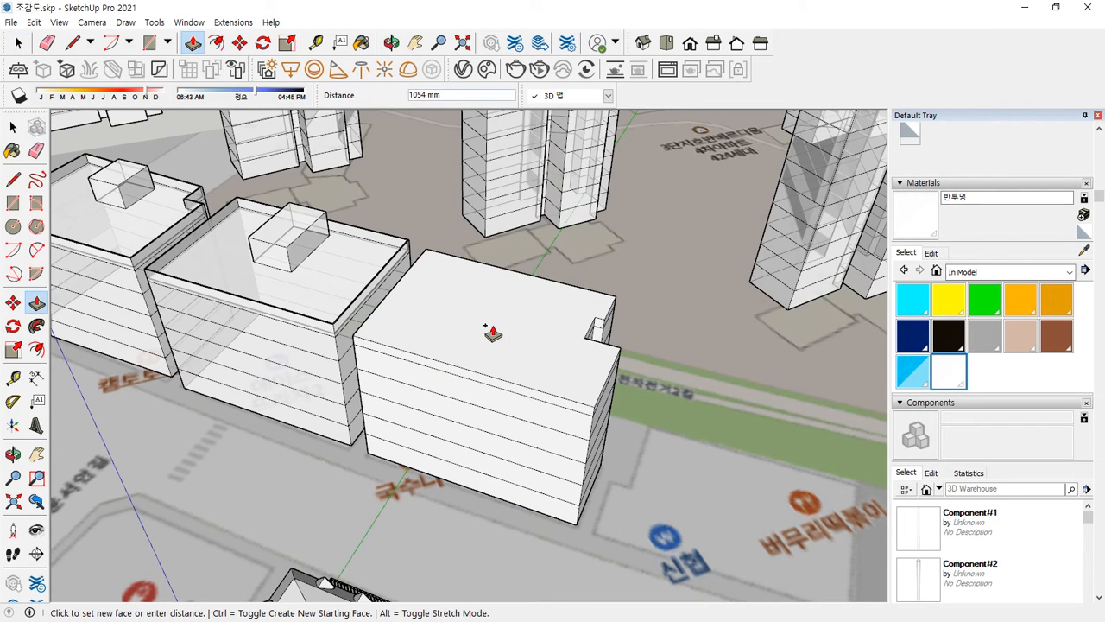
type("1500")
key("Return")
Offset the 국수나무 building's roof outline 150 mm inward and push the inner face down 1200 mm to form a parapet.
key("f")
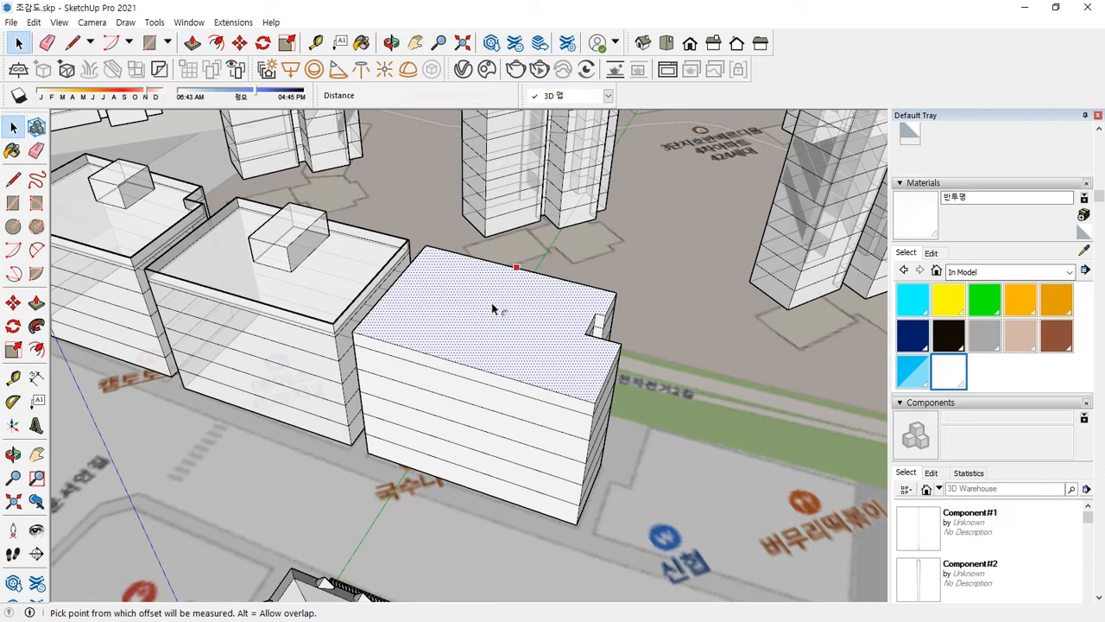
left_click(494, 309)
type("150")
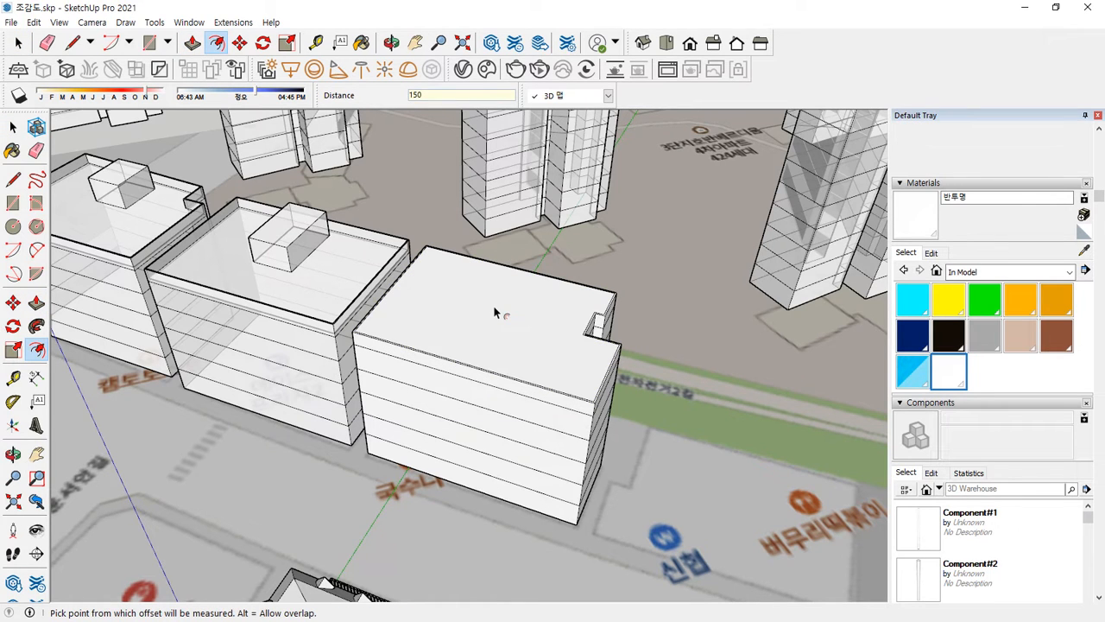
key("p")
left_click(486, 314)
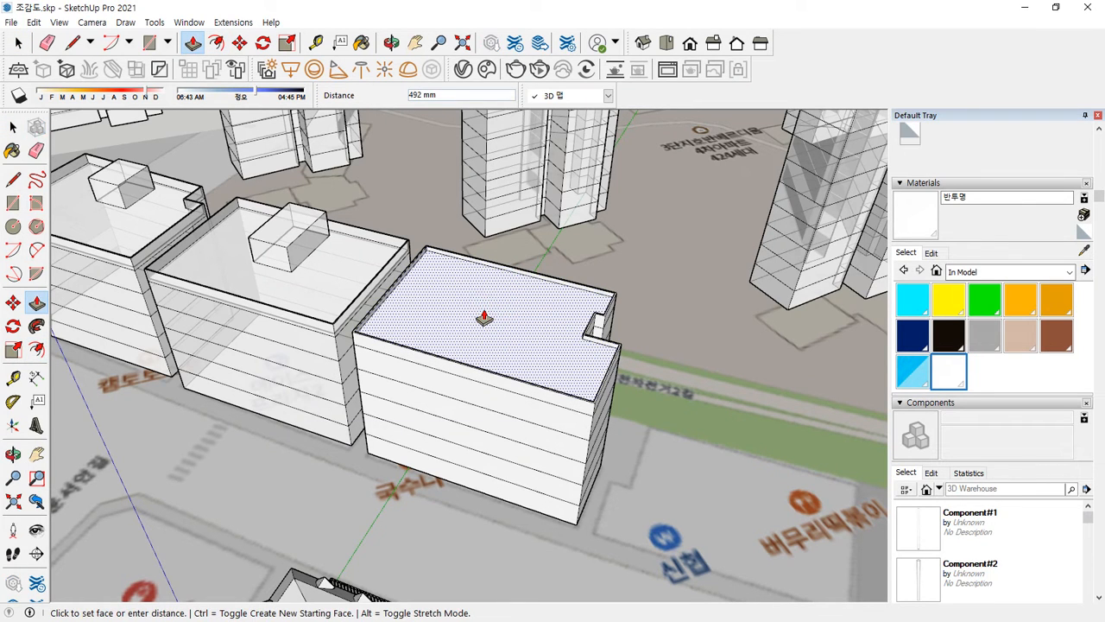
type("1200")
key("Return")
Draw a rectangle about 6089 by 5279 mm on the 국수나무 building's roof, beside the notched corner.
scroll(518, 346, "up", 5)
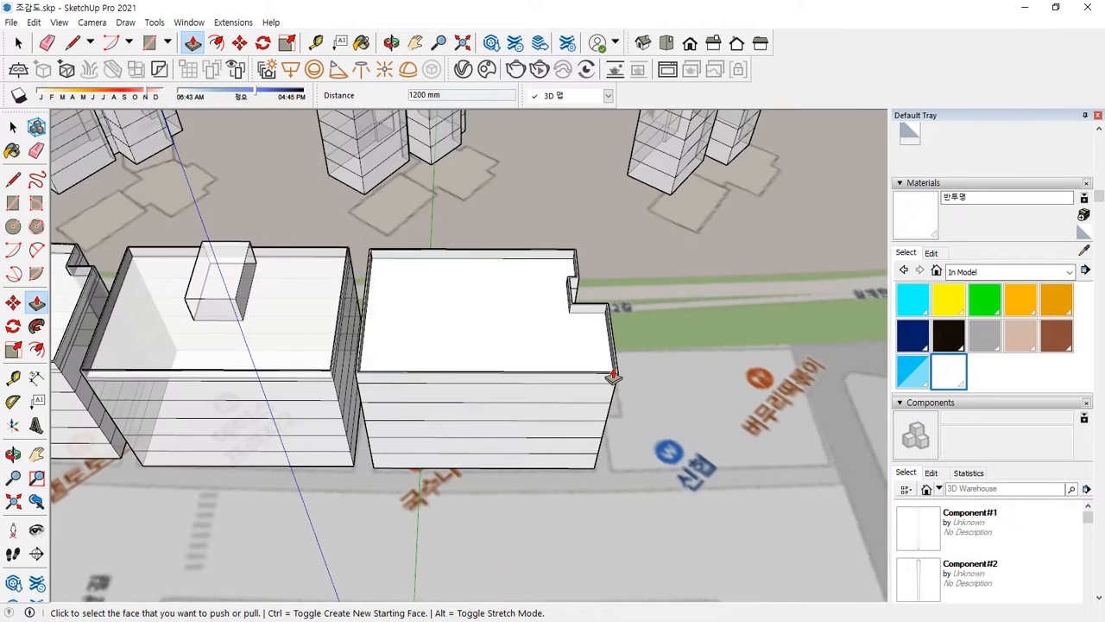
scroll(574, 289, "up", 2)
key("r")
left_click(606, 304)
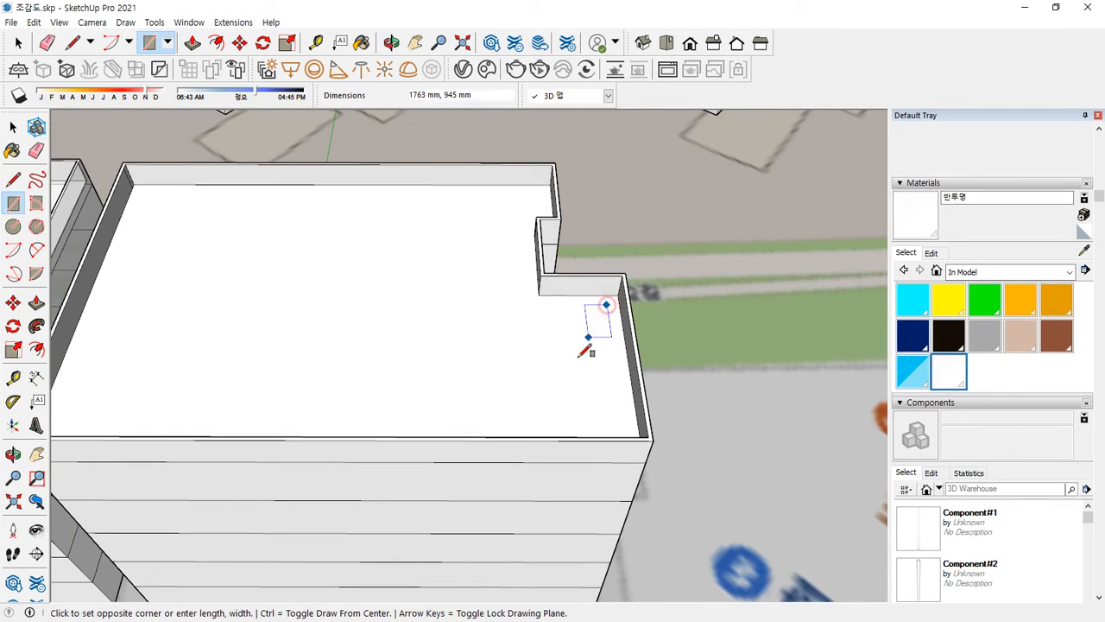
left_click(484, 426)
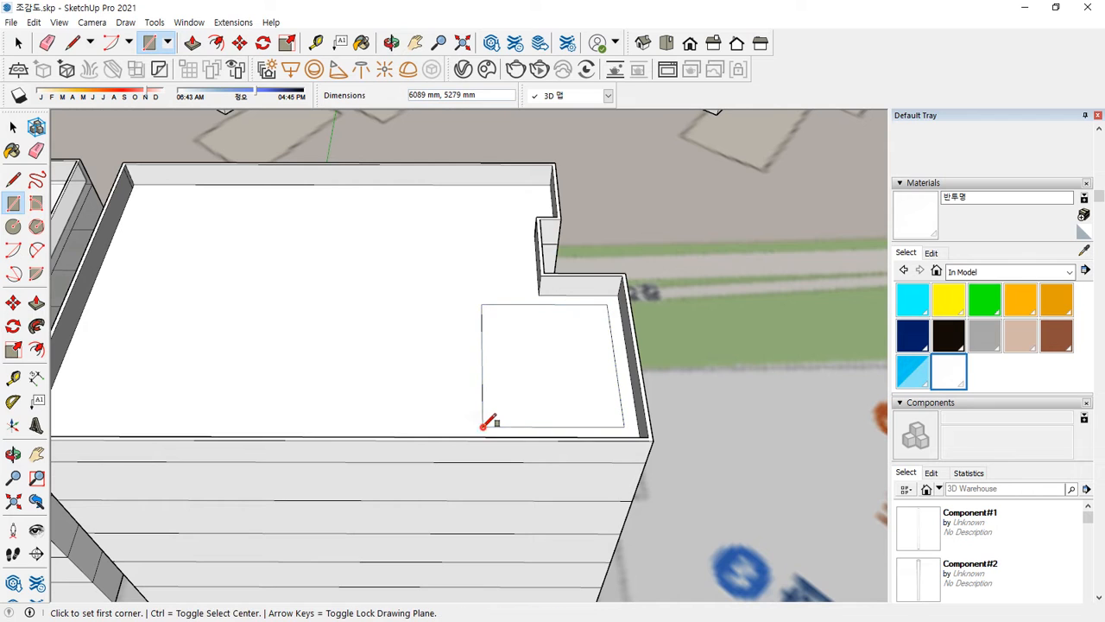
Push/Pull the rectangle on the 국수나무 roof up 3000 mm into a rooftop box.
key("p")
left_click(527, 377)
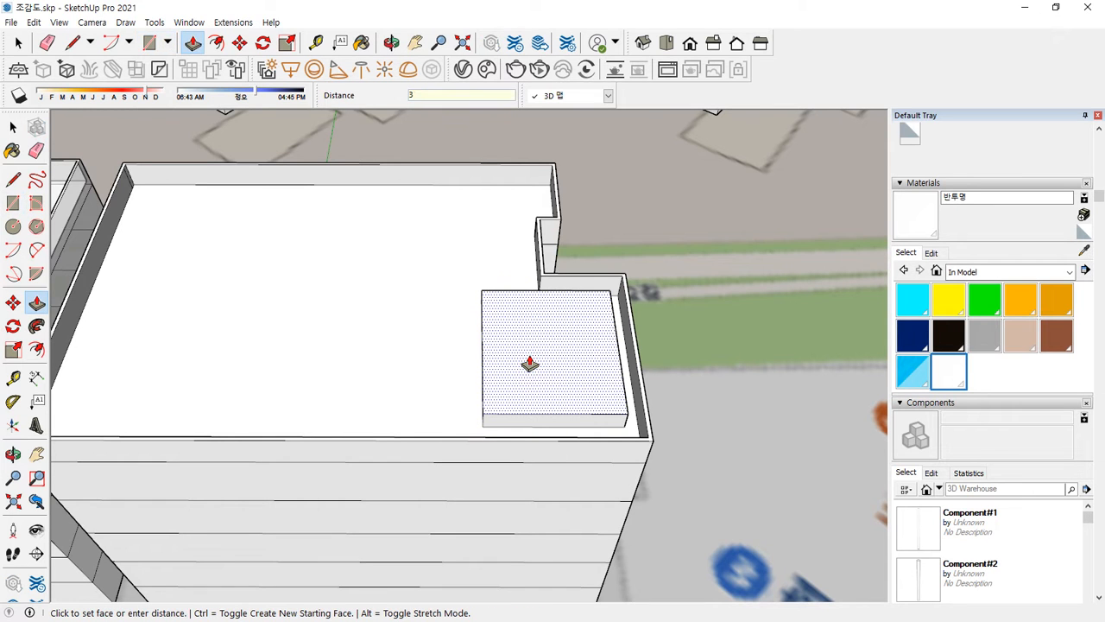
type("300")
key("Return")
Paint the whole 국수나무 building with the 반투명 material and make it a group.
middle_click_drag(527, 365, 336, 232)
key("space")
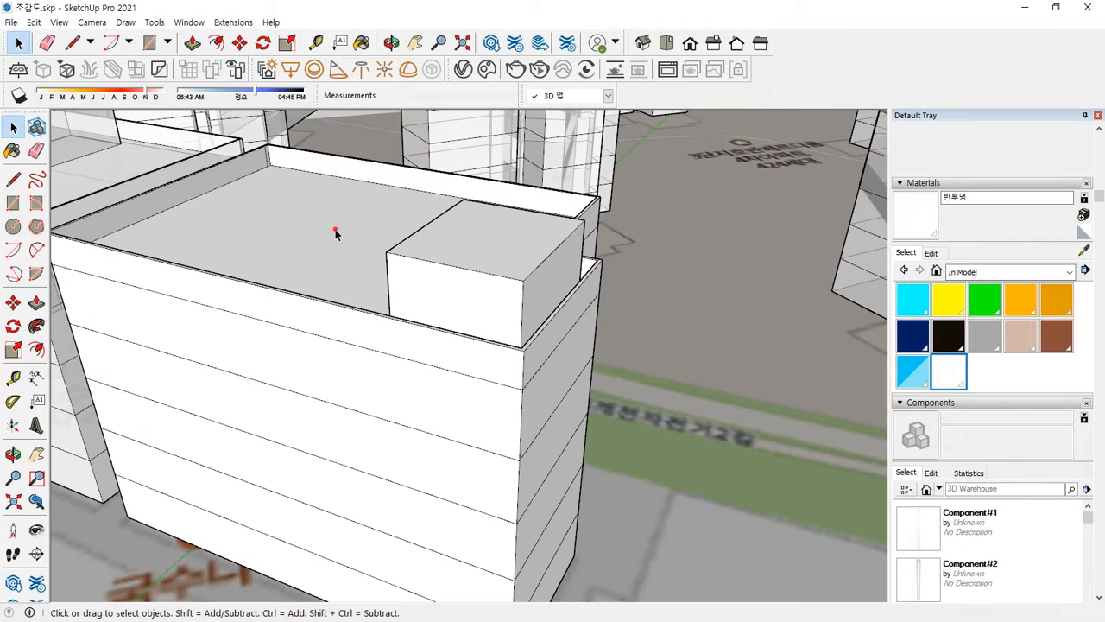
left_click(336, 233)
left_click(956, 369)
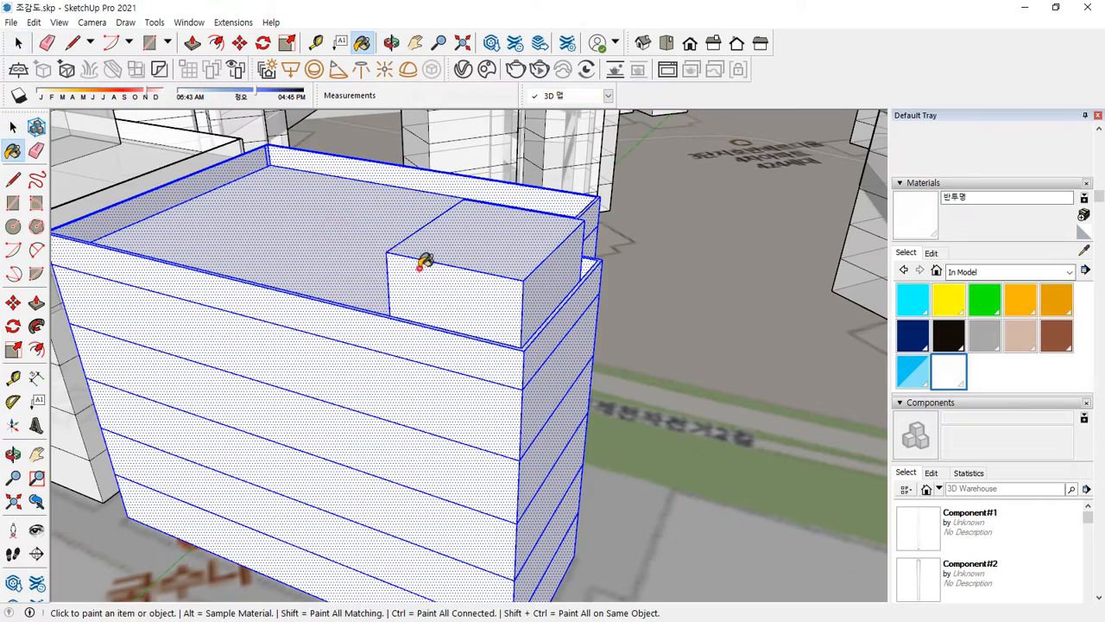
left_click(419, 259)
key("space")
left_click(478, 253)
triple_click(388, 231)
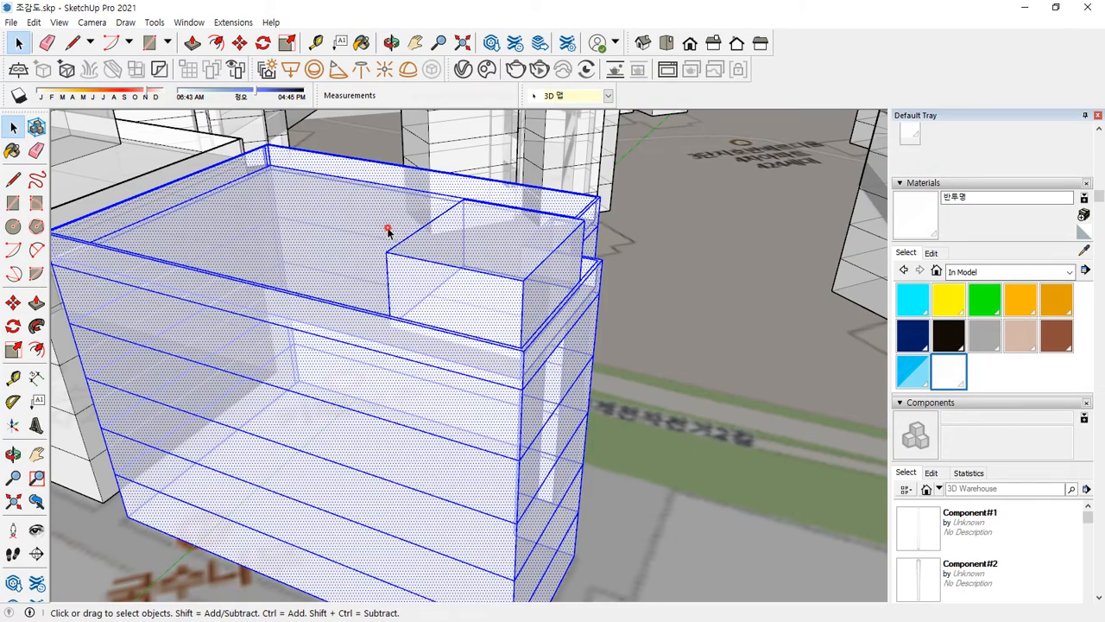
right_click(388, 231)
left_click(455, 347)
Trace the 신협 and 버무리떡볶이 lot outline on the map with lines, including its notch, to close a face.
scroll(520, 373, "down", 4)
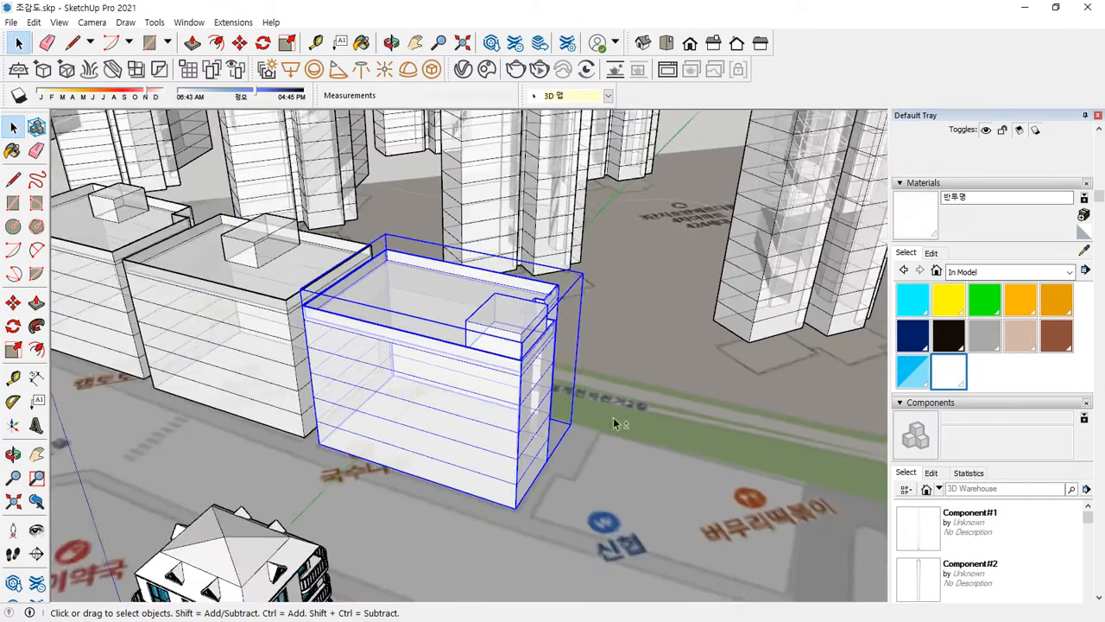
middle_click_drag(613, 417, 363, 421, "shift")
scroll(333, 447, "up", 4)
key("l")
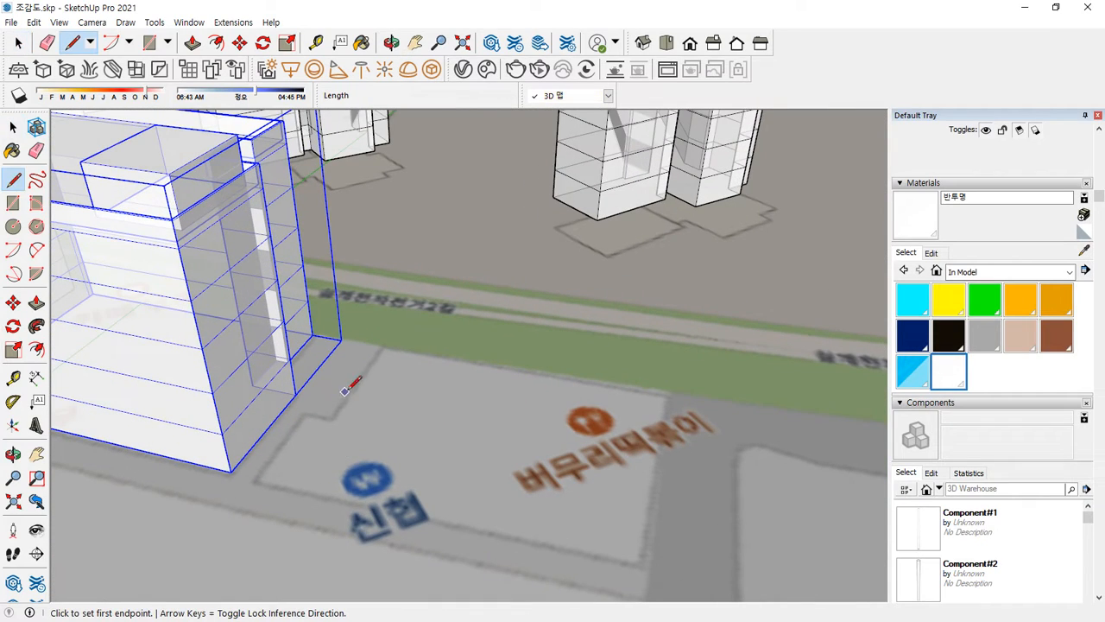
left_click(383, 348)
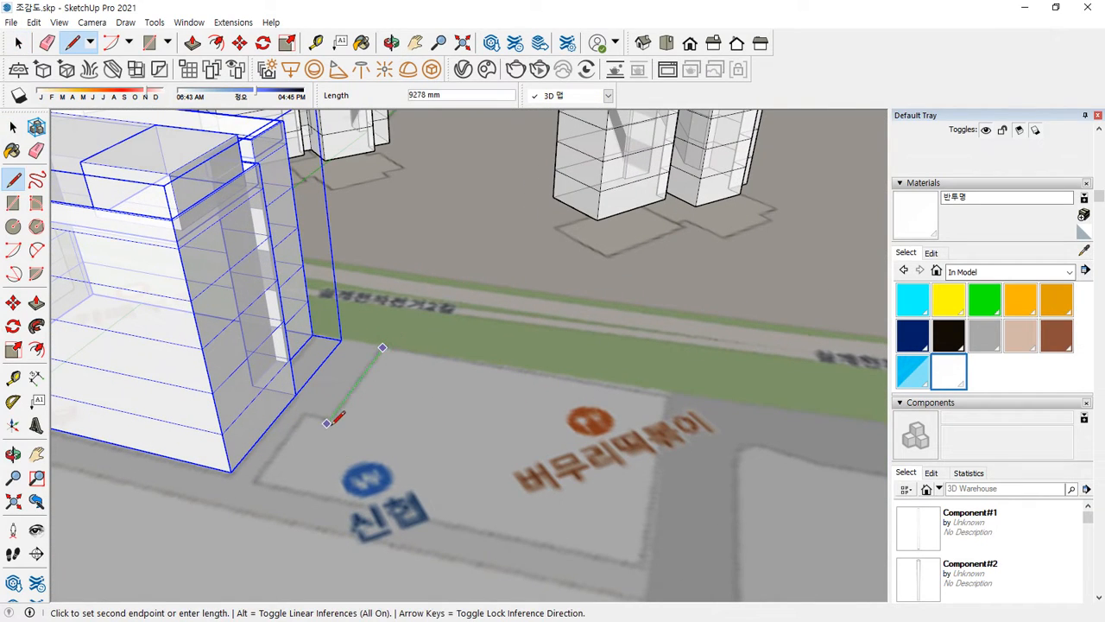
left_click(305, 413)
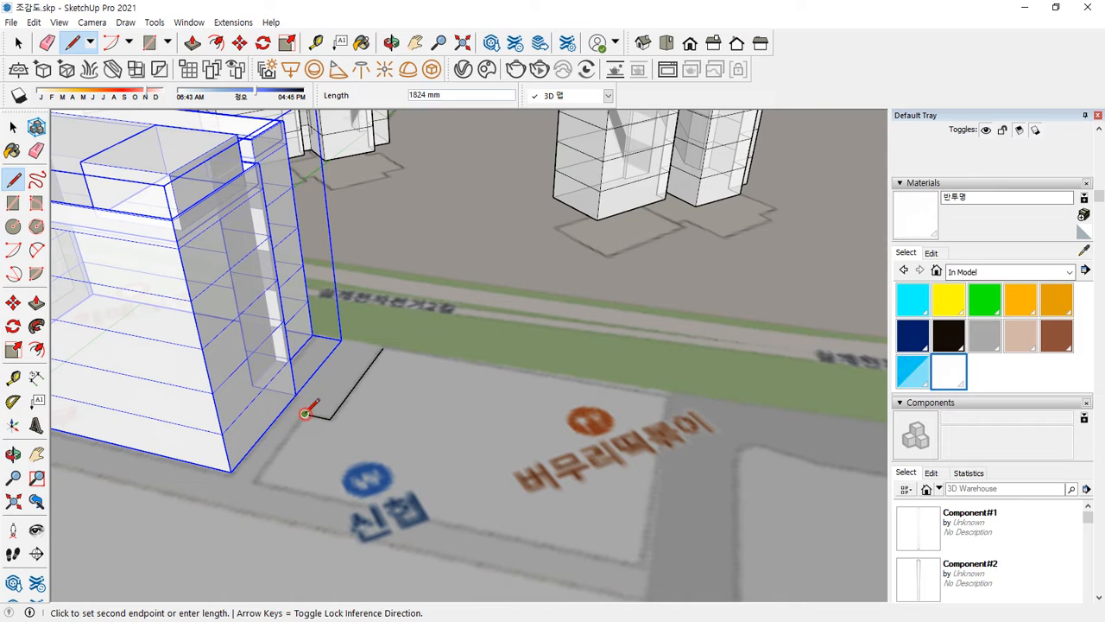
left_click(254, 476)
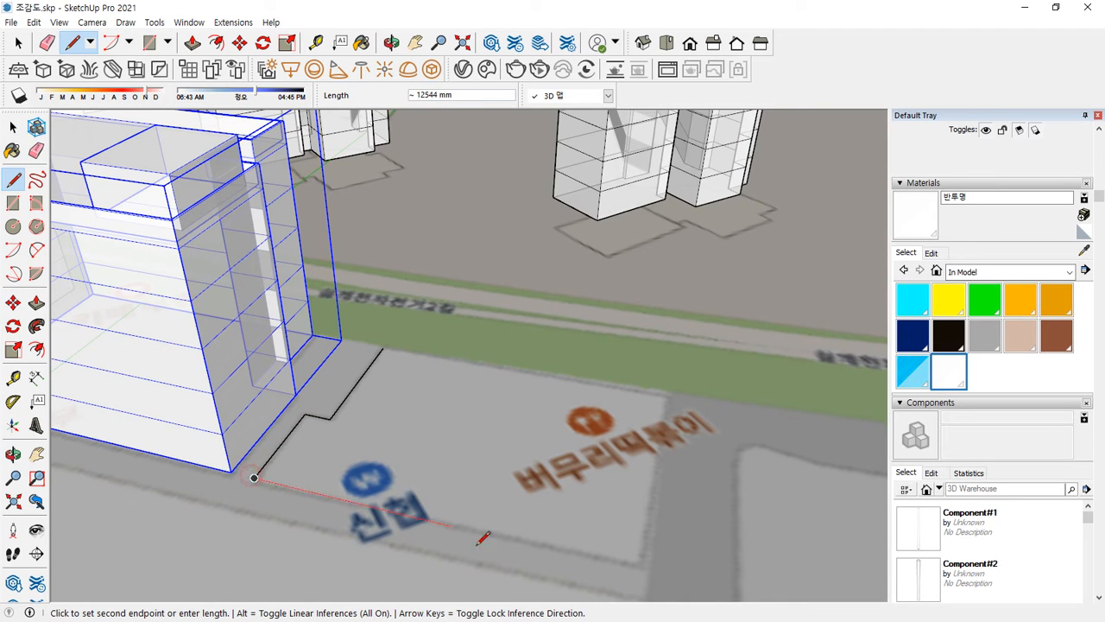
left_click(640, 571)
left_click(670, 400)
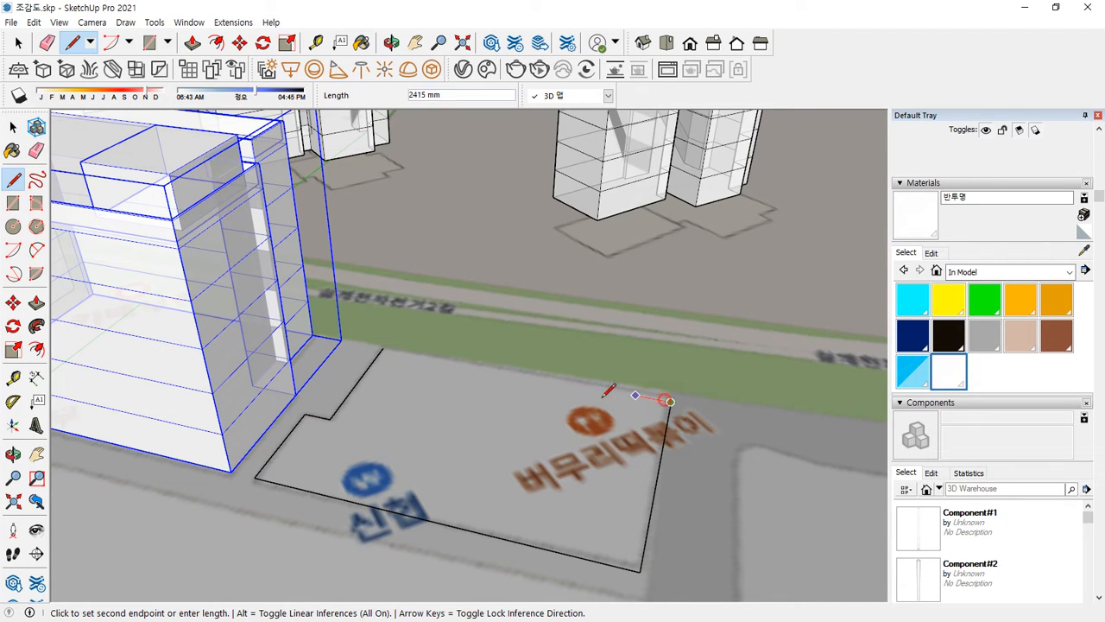
left_click(381, 346)
Push/Pull the 신협 lot face up 15000 mm into a building mass.
key("p")
left_click(429, 421)
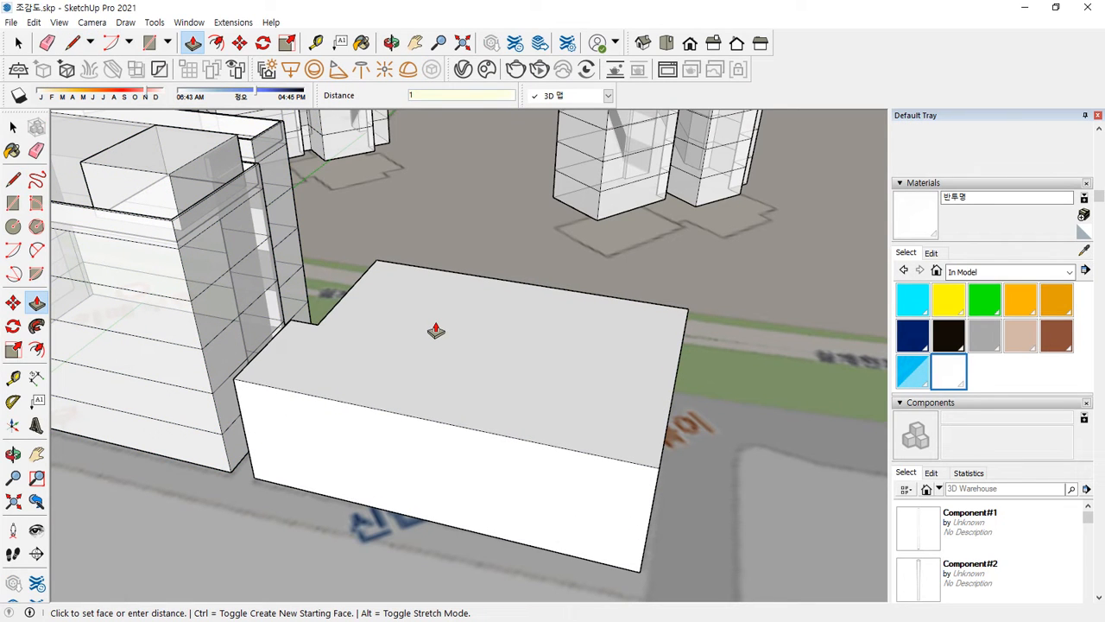
type("15000")
key("Return")
Copy the 신협 mass's roof edges down to its base and divide the spacing into 5 to create floor lines.
key("space")
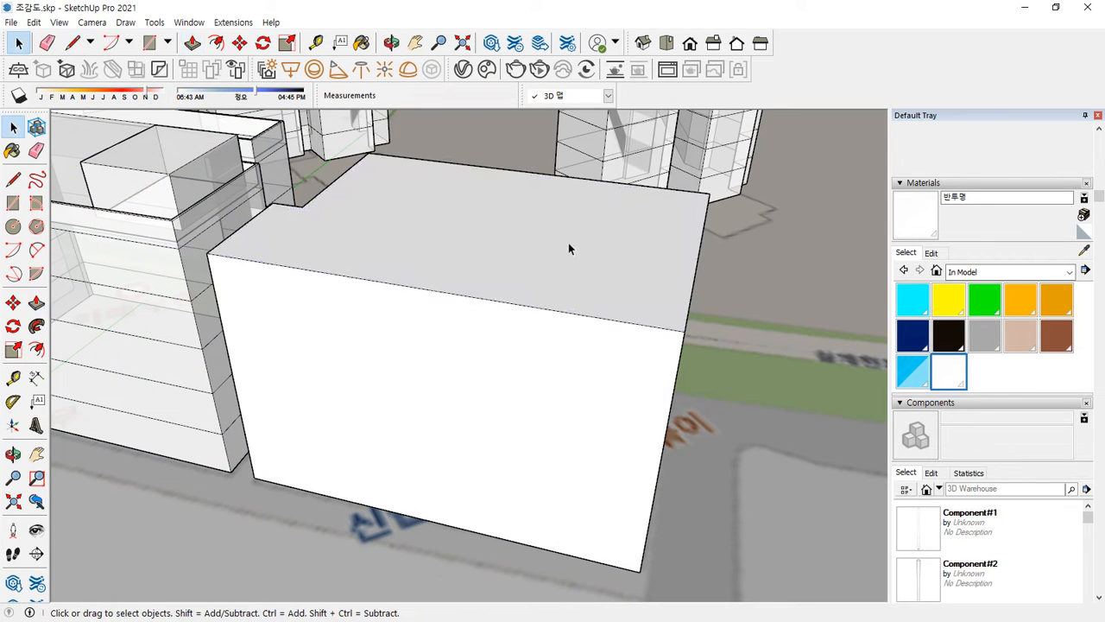
left_click(568, 242)
key("m")
middle_click_drag(610, 301, 615, 344)
left_click(628, 348)
key("ctrl")
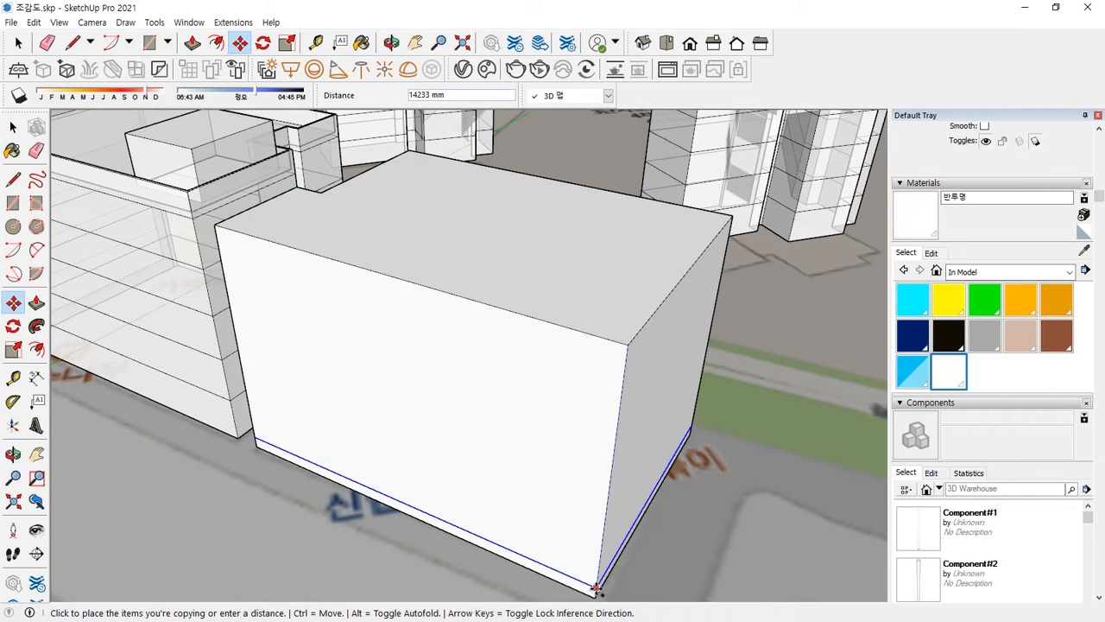
left_click(593, 588)
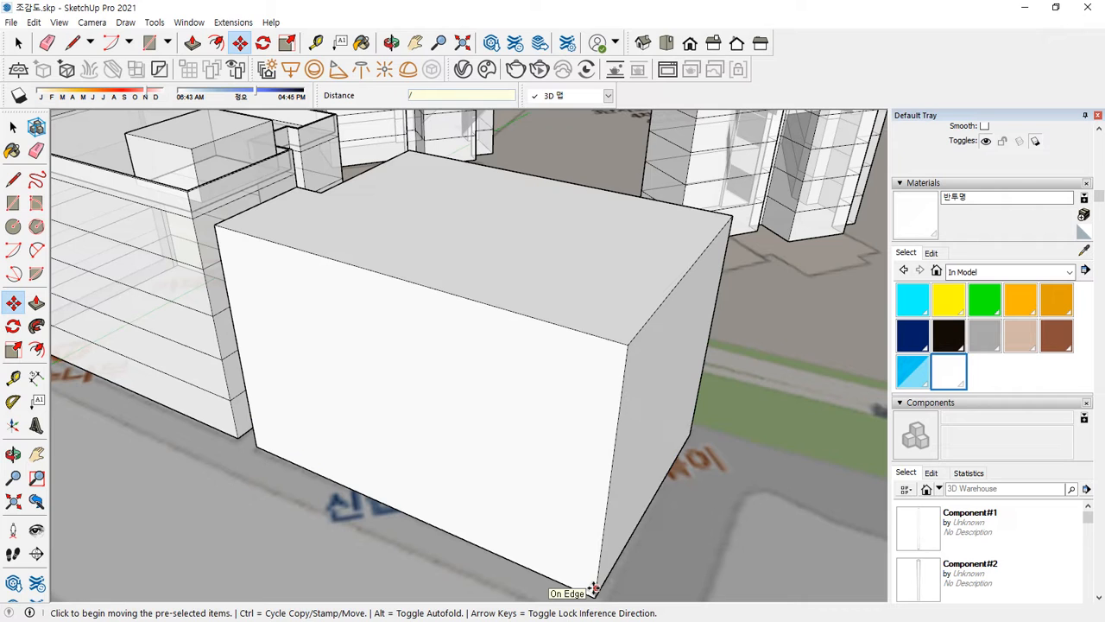
key("Return")
Push/Pull the 신협 building's roof face up 1500 mm from a new starting face.
key("space")
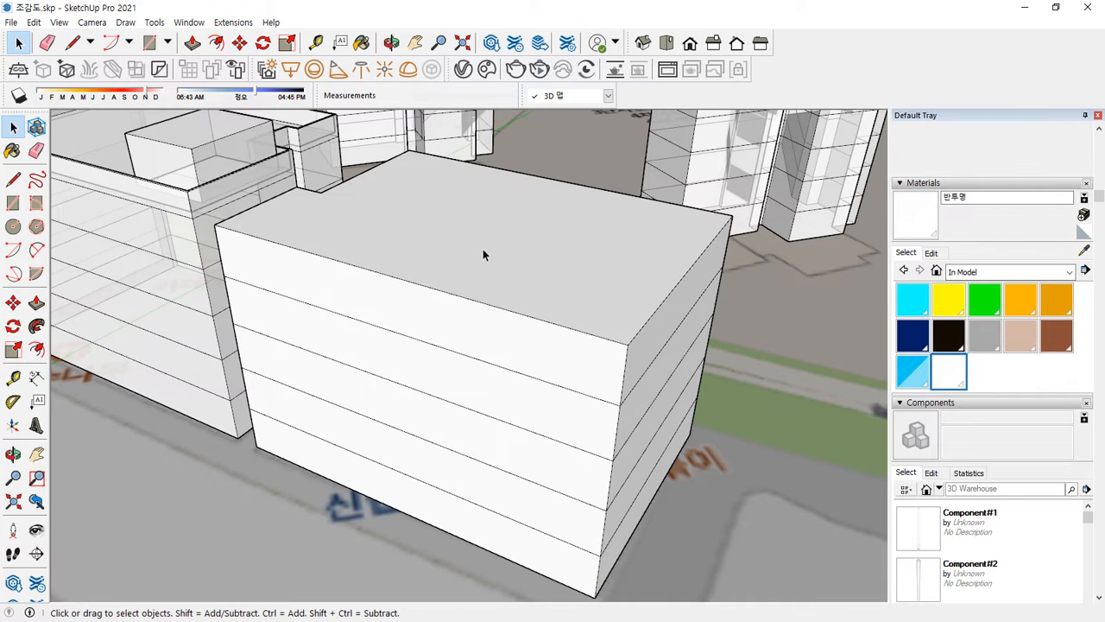
key("p")
left_click(482, 252)
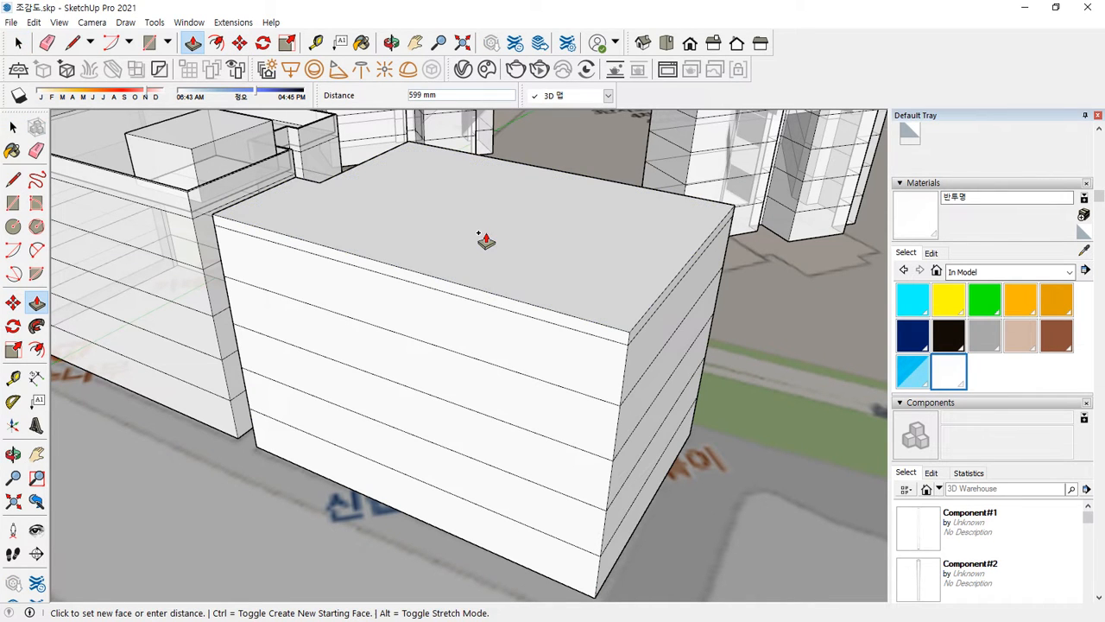
key("Return")
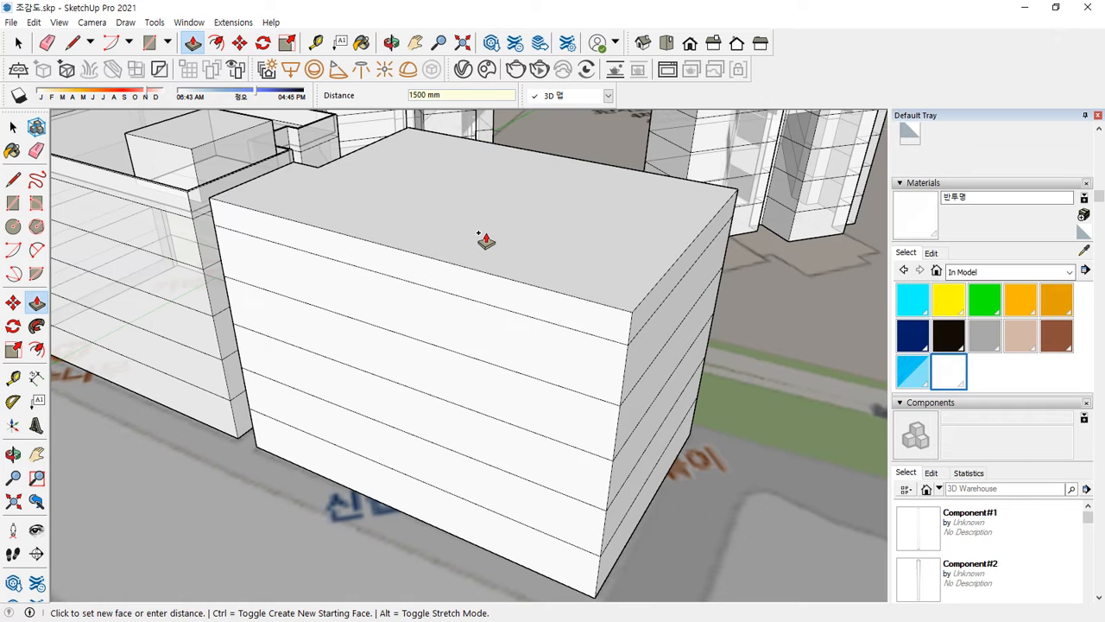
Offset the 신협 building's roof outline 150 mm inward and push the inner face down 1200 mm to form a parapet.
key("space")
key("f")
left_click(535, 152)
type("150")
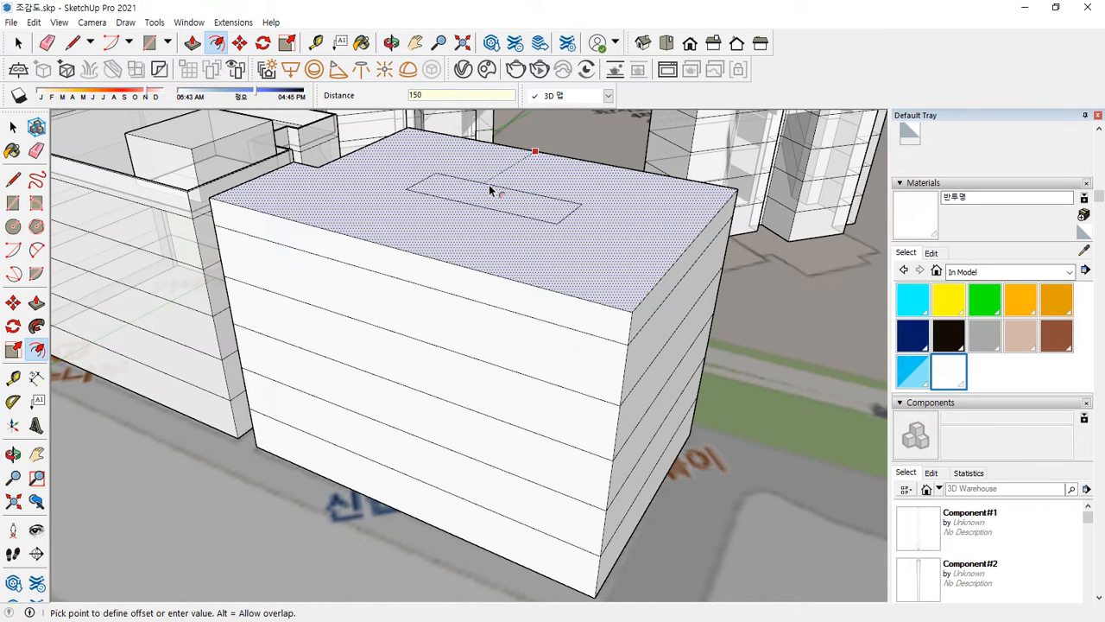
key("Return")
key("p")
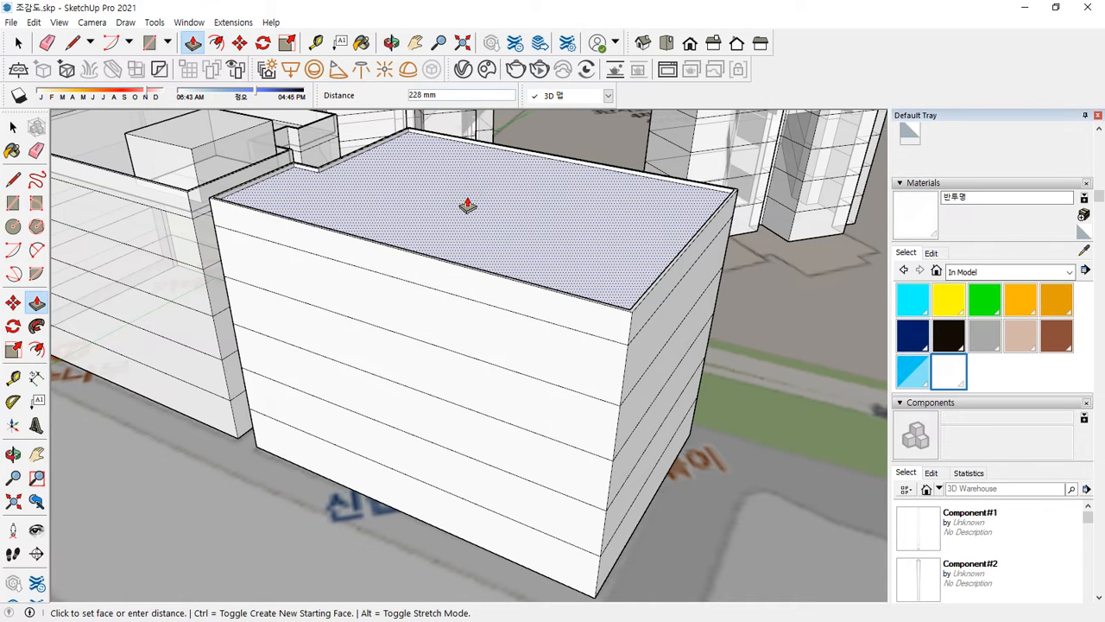
key("Return")
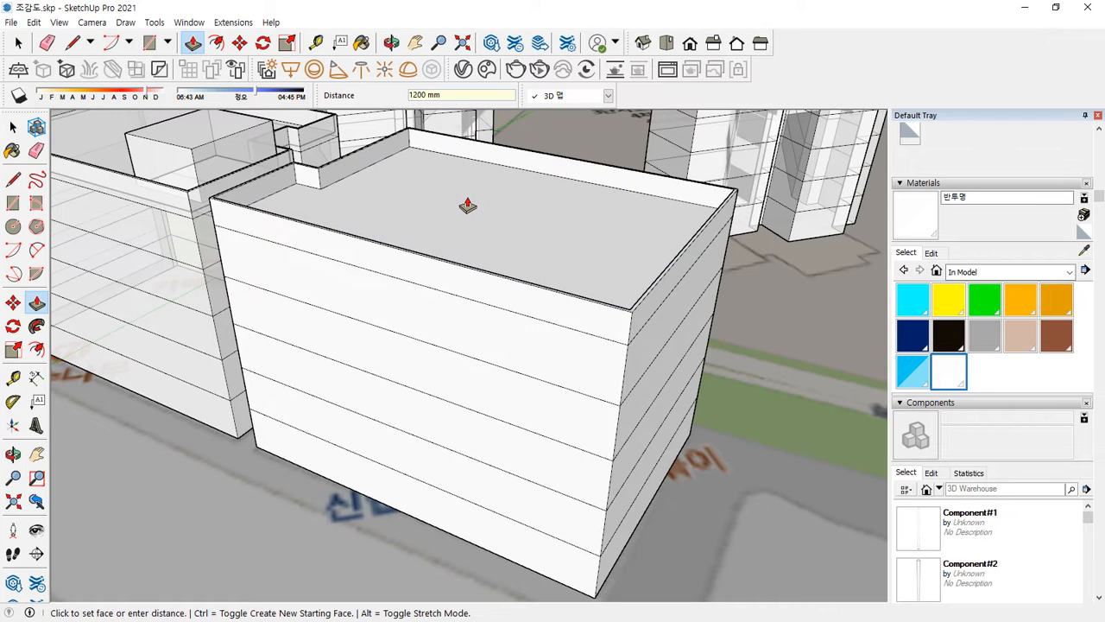
key("space")
Draw a rectangle about 5851 by 4774 mm on the 신협 building's roof, in the corner beside the notch.
middle_click_drag(389, 201, 376, 237)
scroll(261, 200, "up", 5)
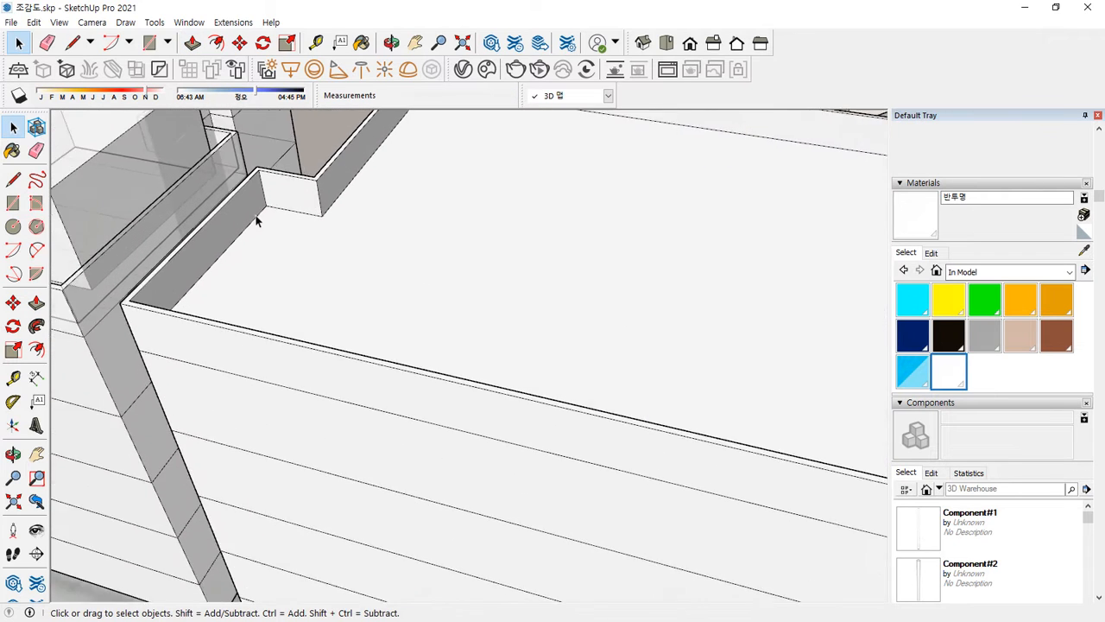
key("r")
left_click(274, 226)
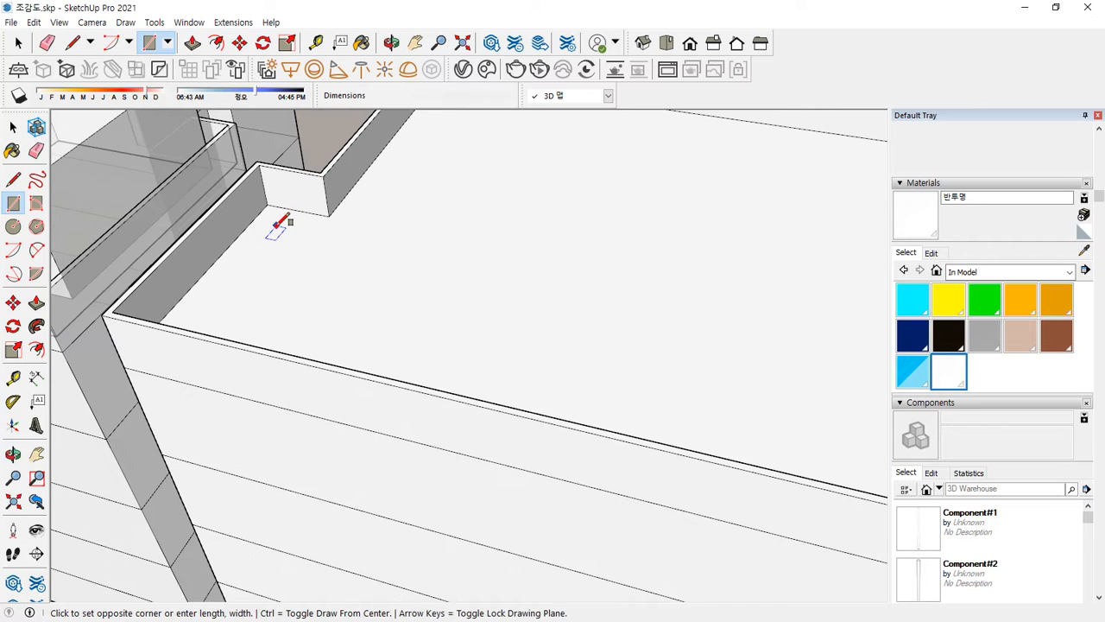
middle_click_drag(432, 338, 223, 282)
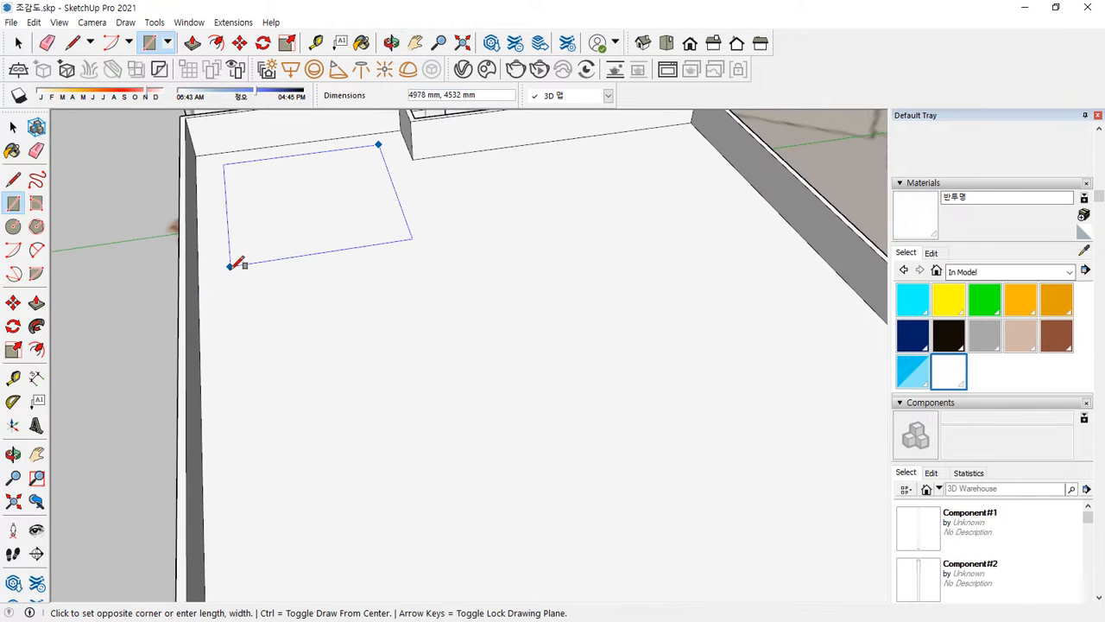
left_click(223, 287)
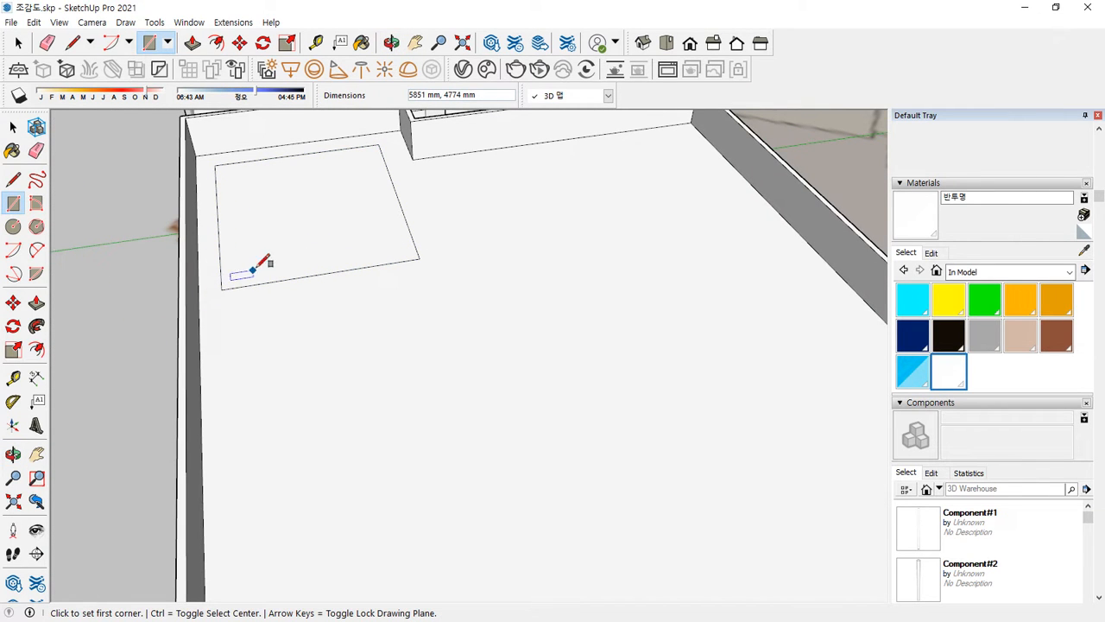
Push/Pull the rectangle on the 신협 roof up 3000 mm into a rooftop box.
key("p")
left_click(279, 239)
type("300")
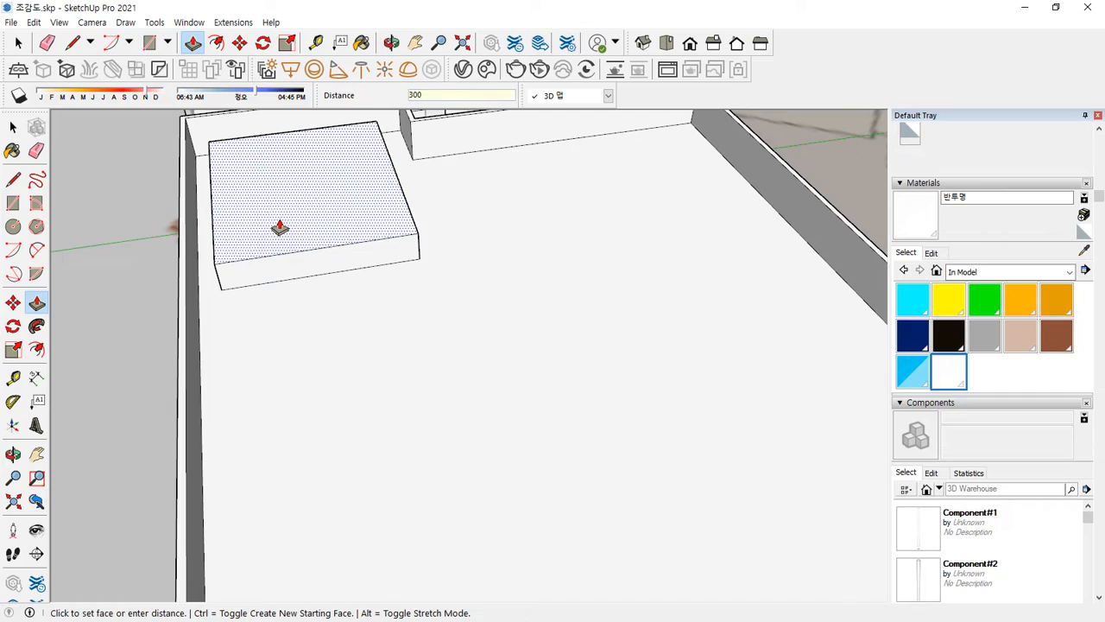
type("0")
key("Return")
Paint the whole 신협 building with the 반투명 material and make it a group.
scroll(219, 387, "down", 6)
middle_click_drag(286, 394, 343, 425)
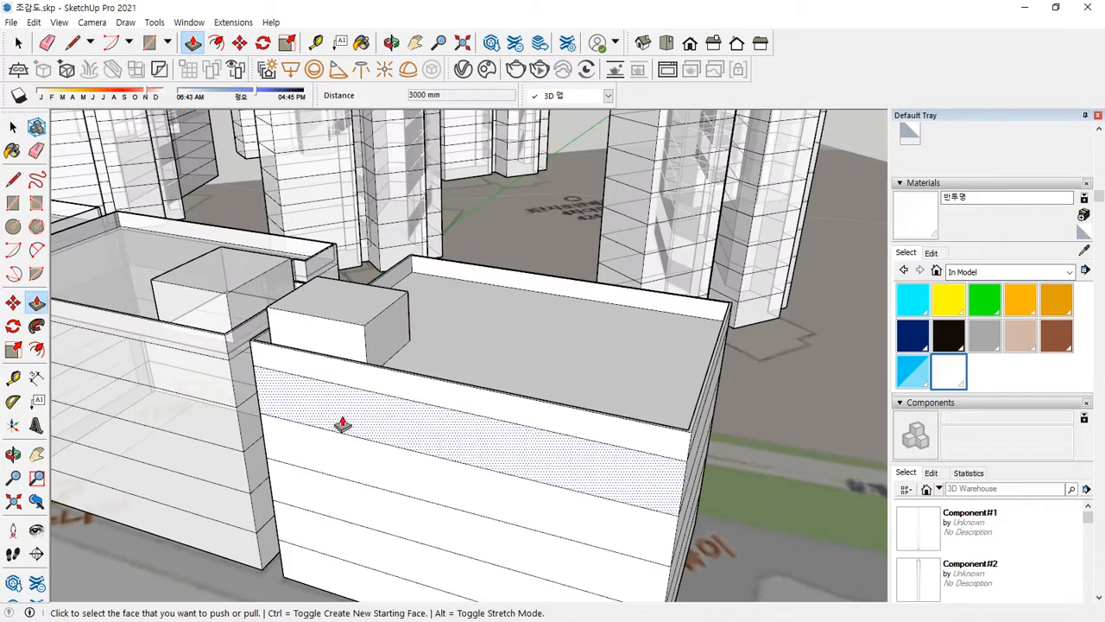
key("space")
triple_click(475, 354)
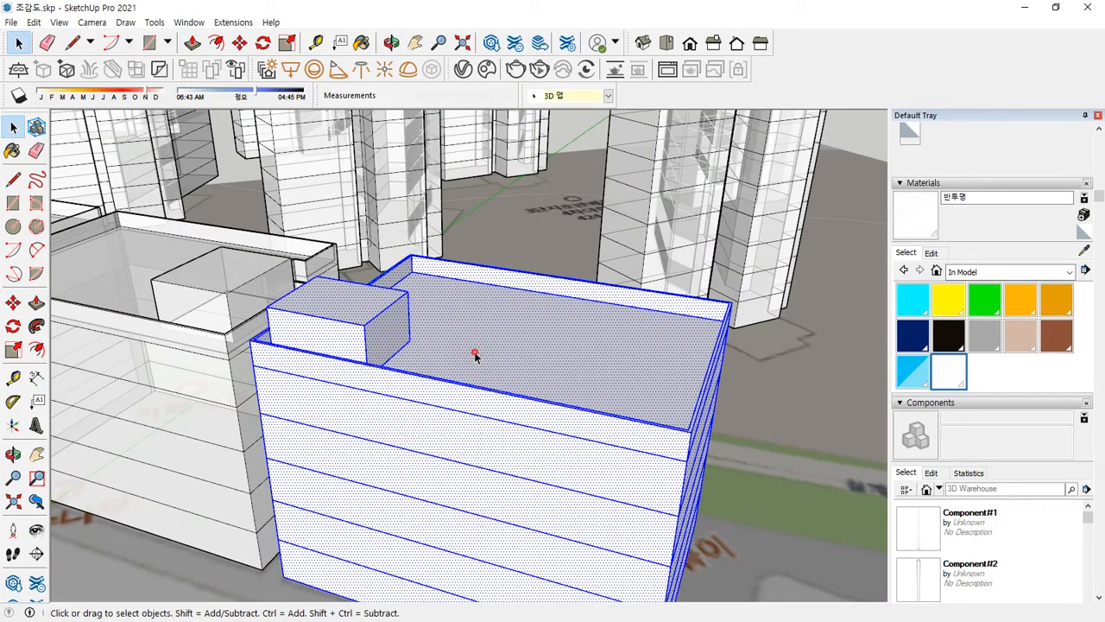
left_click(935, 198)
left_click(587, 362)
key("space")
right_click(543, 357)
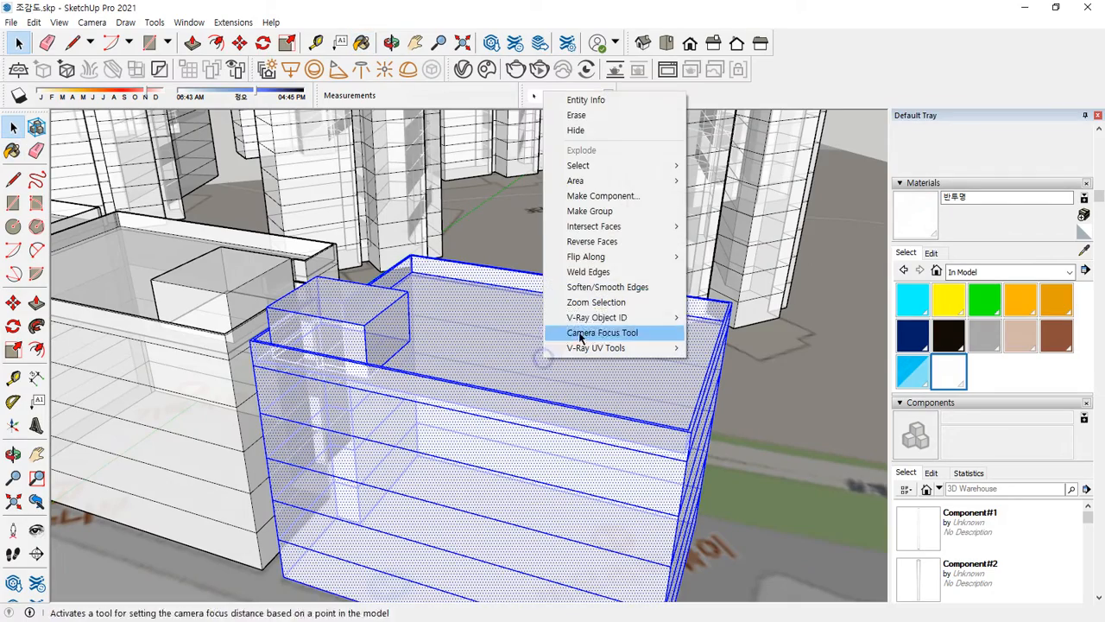
left_click(595, 212)
Trace the inner outline of the 땅스부대찌개 plot with the Line tool, closing it into a face with two chamfered corners.
scroll(436, 401, "down", 6)
middle_click_drag(357, 449, 503, 405, "shift")
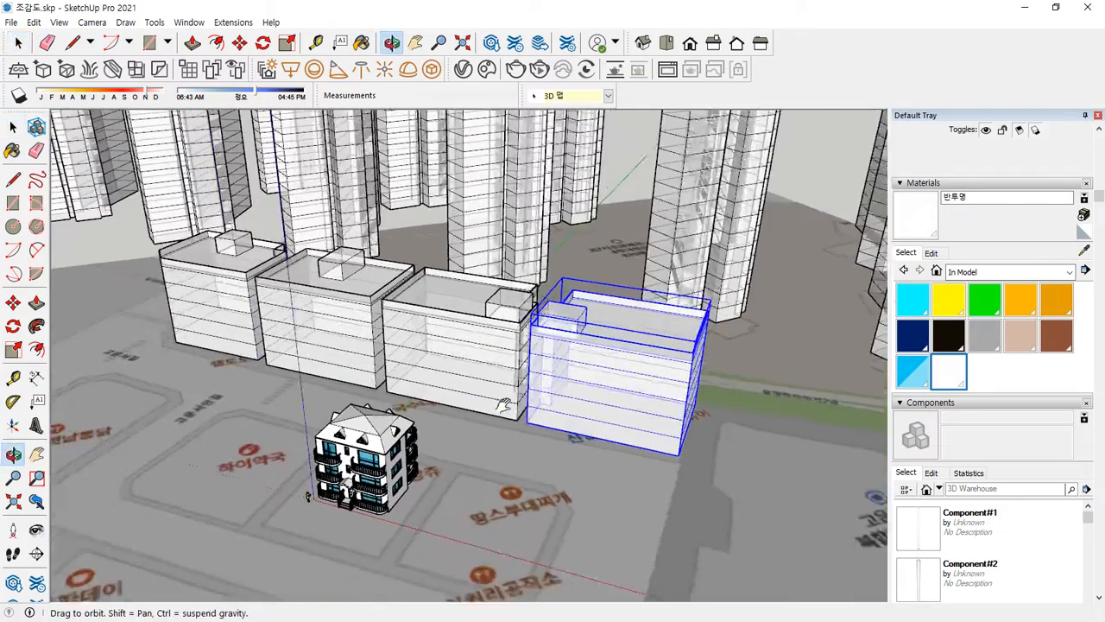
scroll(459, 512, "up", 6)
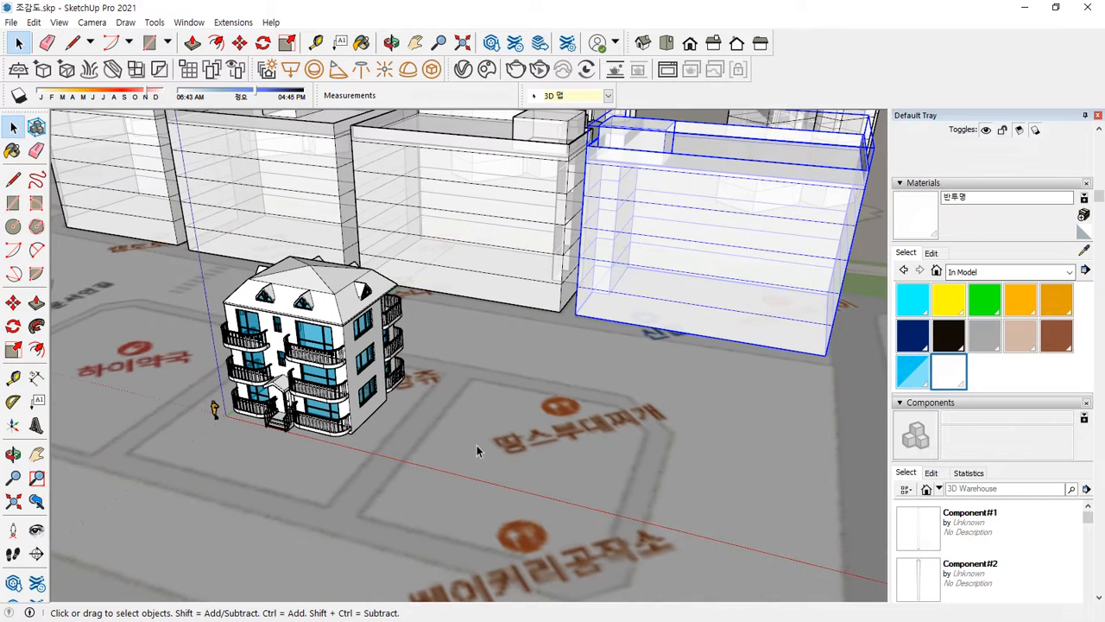
key("l")
left_click(473, 379)
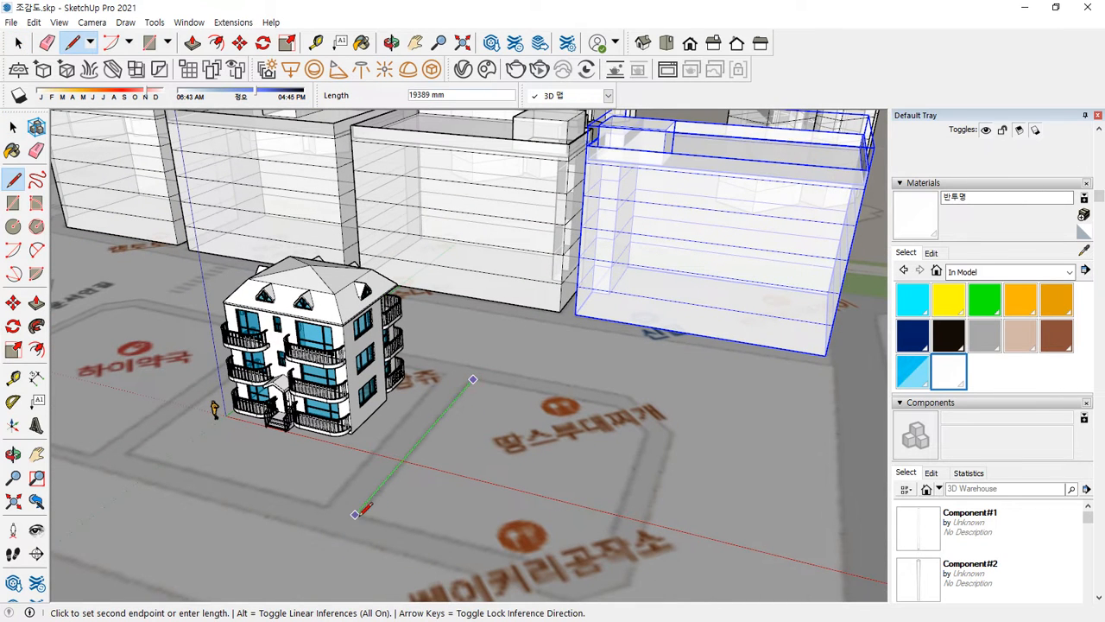
left_click(355, 515)
left_click(557, 571)
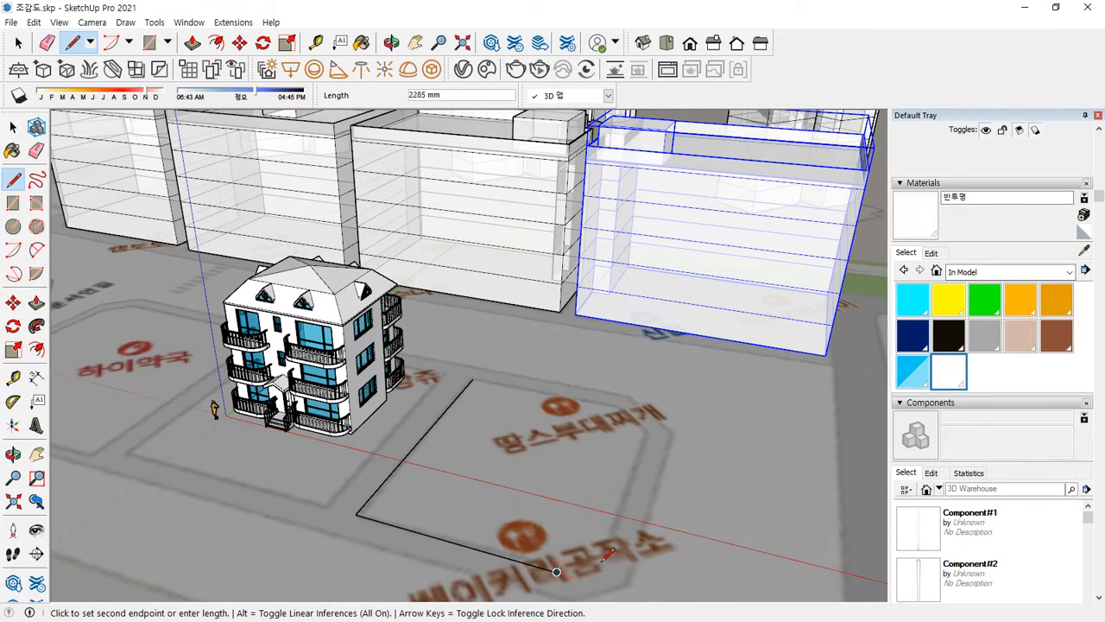
left_click(603, 561)
scroll(609, 545, "up", 1)
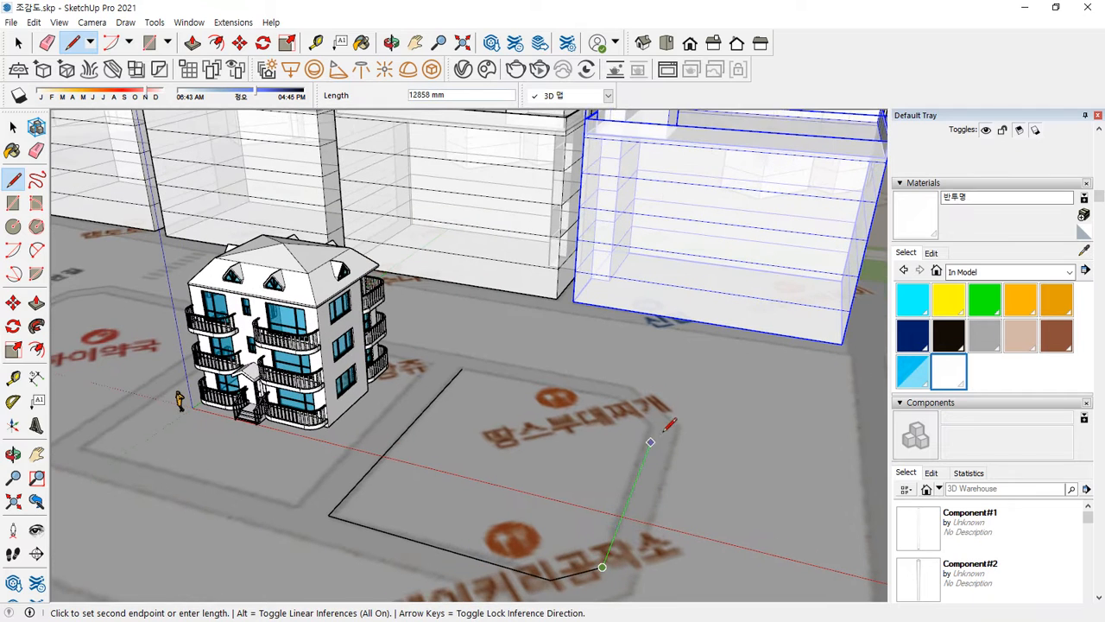
left_click(656, 430)
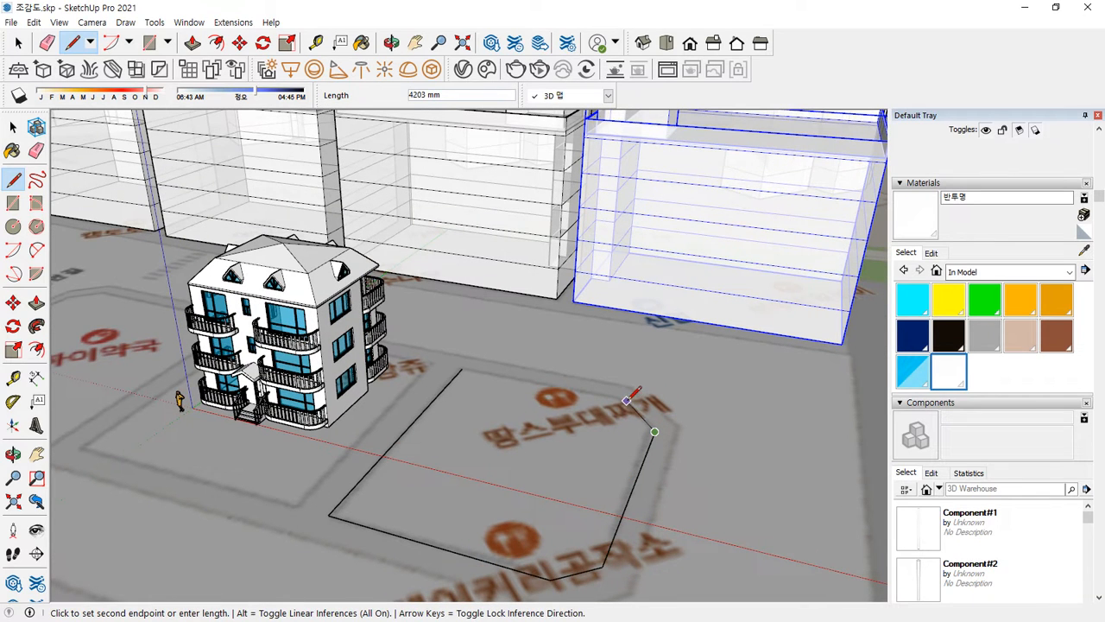
left_click(628, 400)
left_click(462, 370)
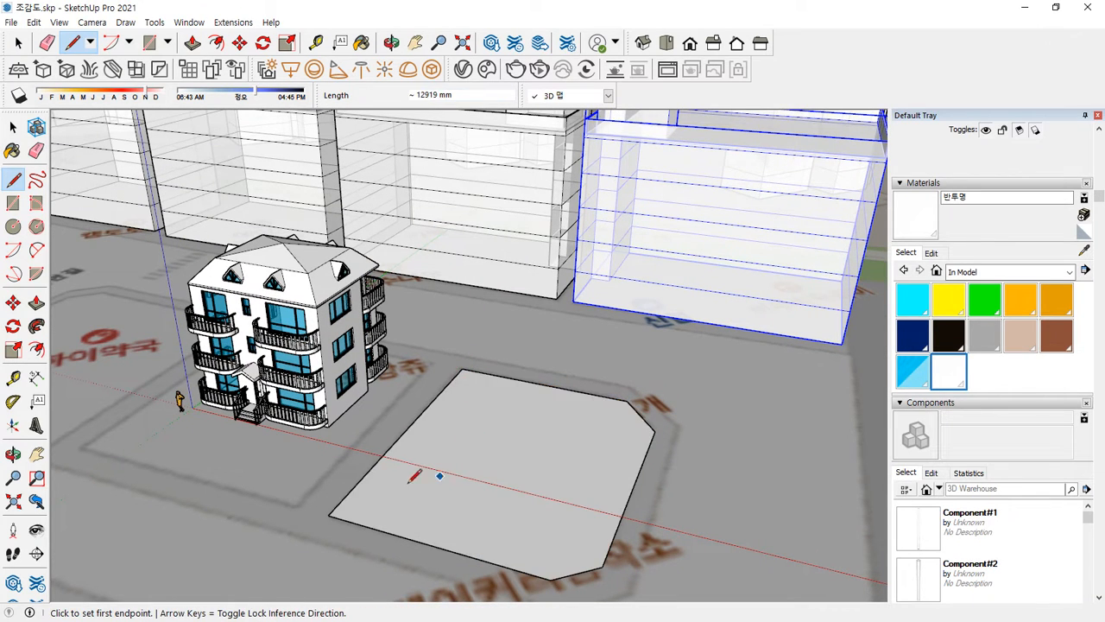
Copy the 땅스부대찌개 plot face about 20970 mm over to the villa's plot.
mouse_move(412, 477)
middle_mouse_down()
mouse_move(319, 458)
mouse_move(452, 377)
middle_mouse_up()
scroll(484, 369, "up", 2)
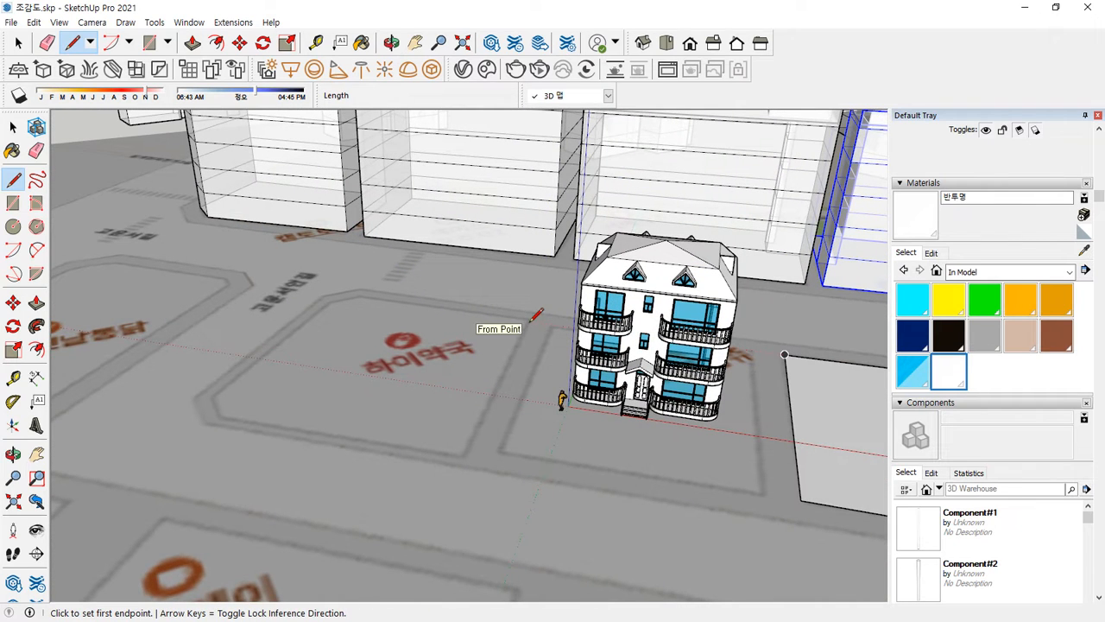
key("space")
left_click(833, 434)
key("m")
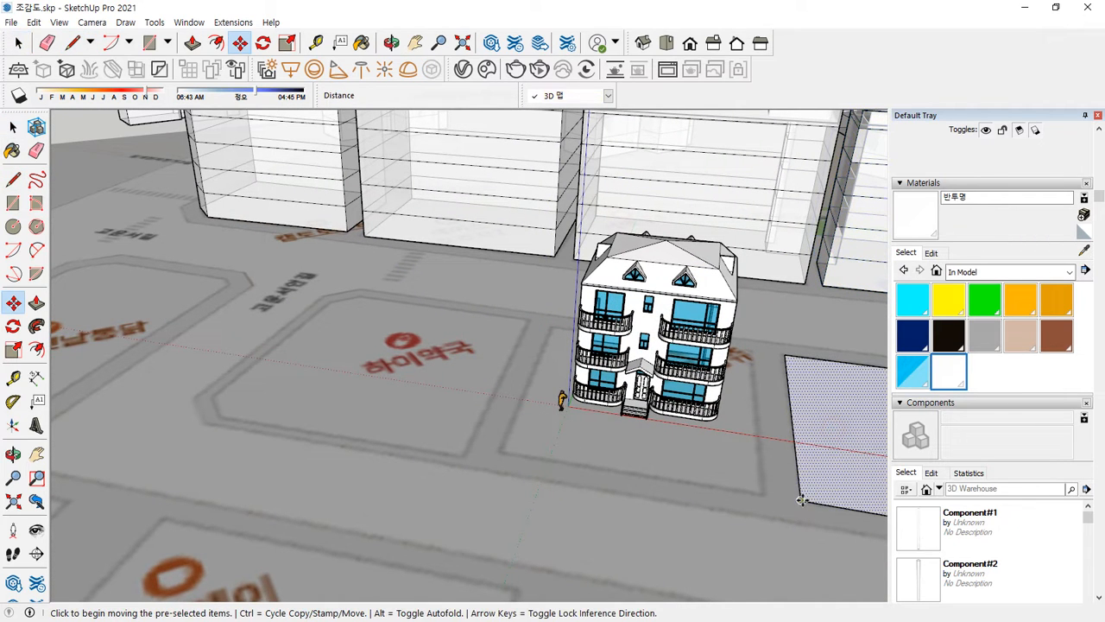
key("ctrl")
left_click(801, 501)
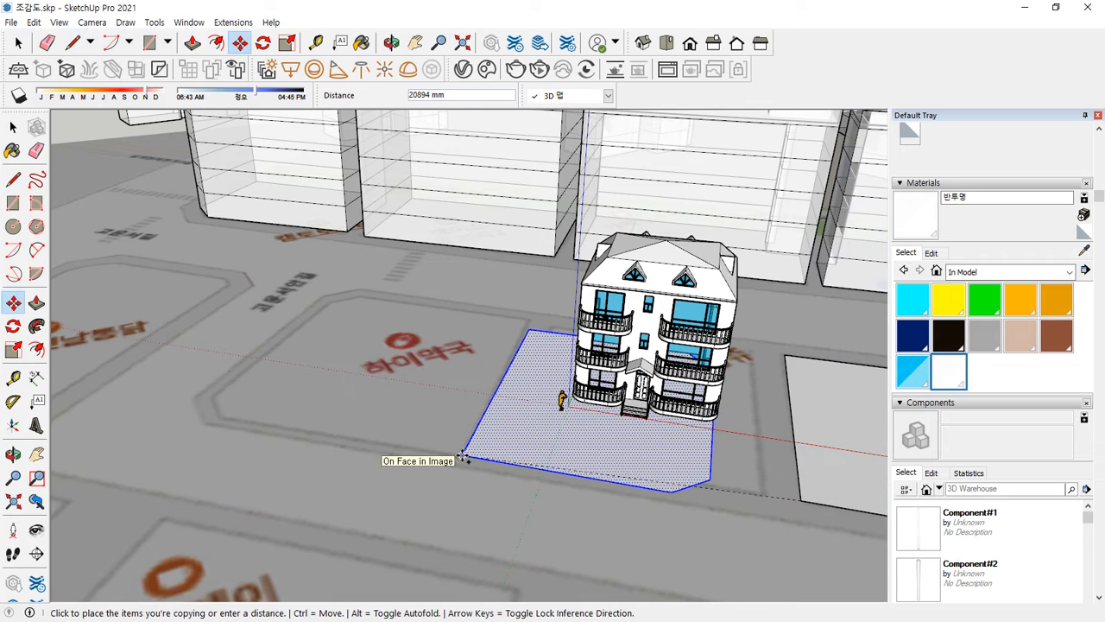
left_click(467, 448)
Reverse the copied face and move it about 15580 mm onto the 하이약국 plot.
right_click(482, 423)
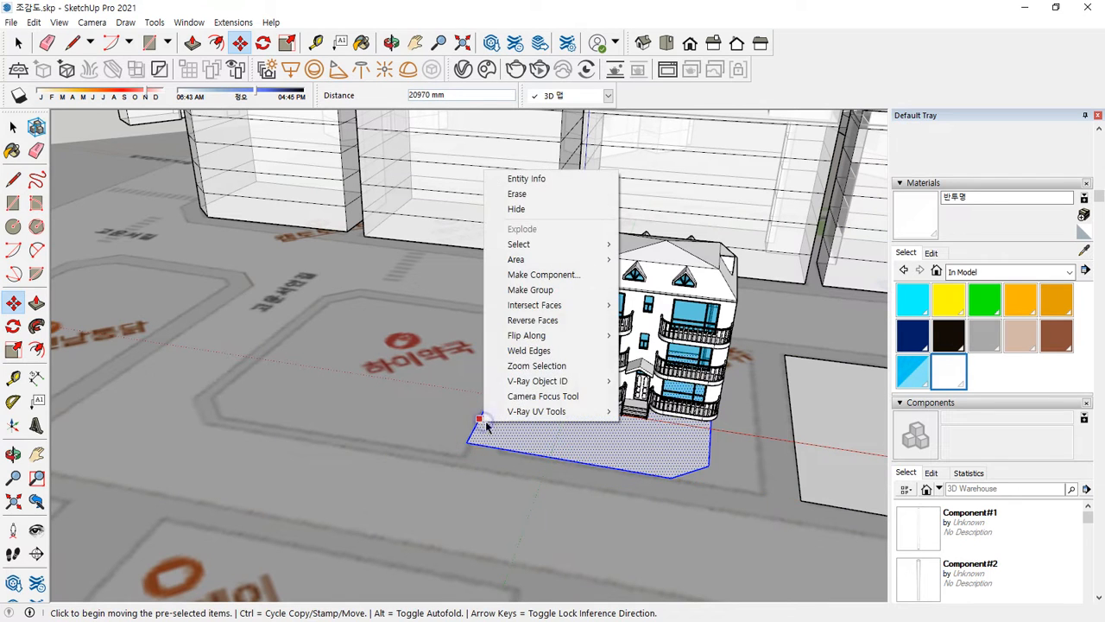
left_click(528, 320)
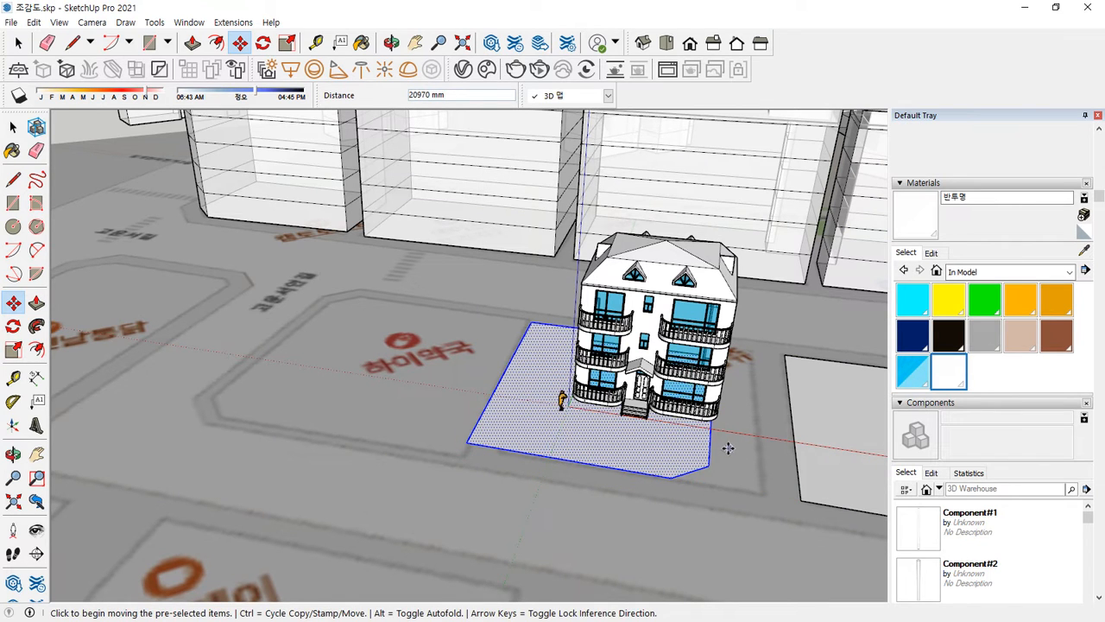
key("s")
middle_click_drag(725, 437, 682, 311)
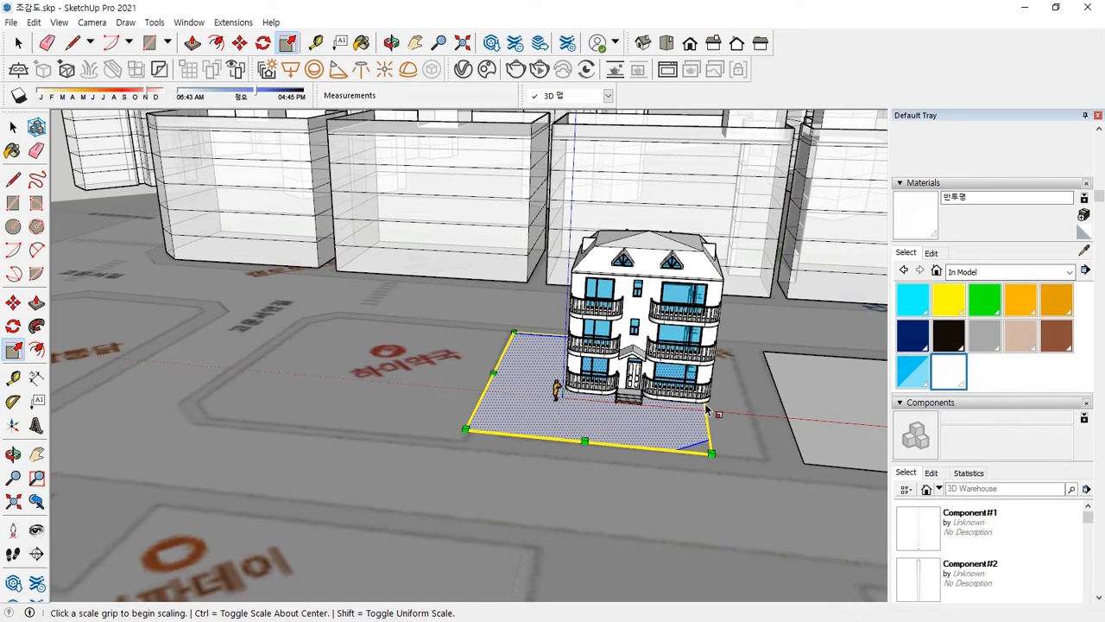
middle_click_drag(706, 409, 570, 425)
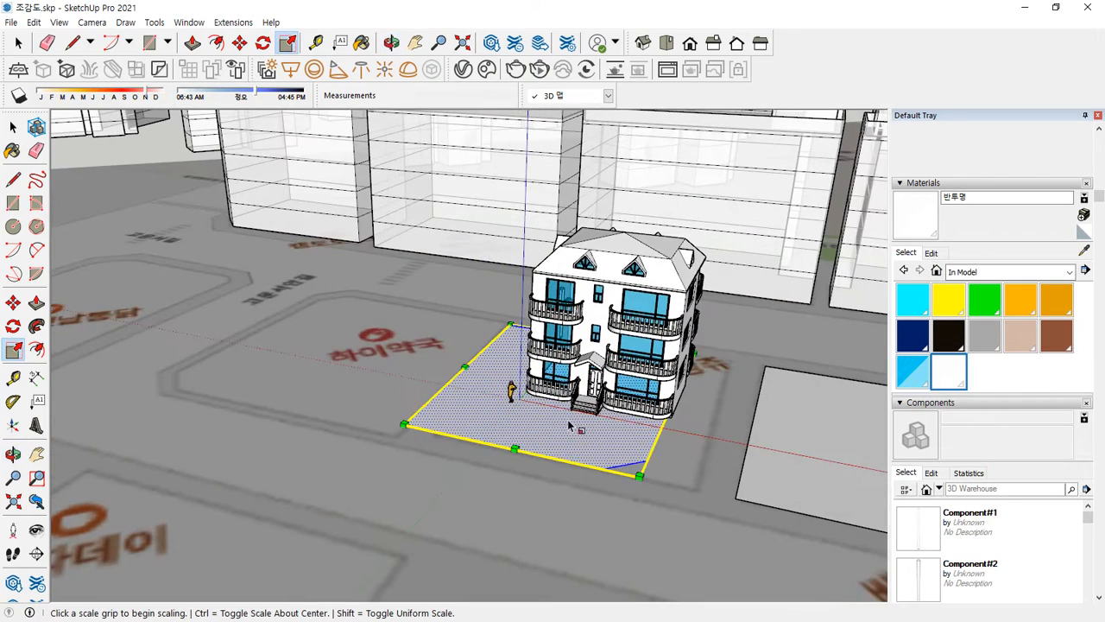
key("m")
left_click(544, 426)
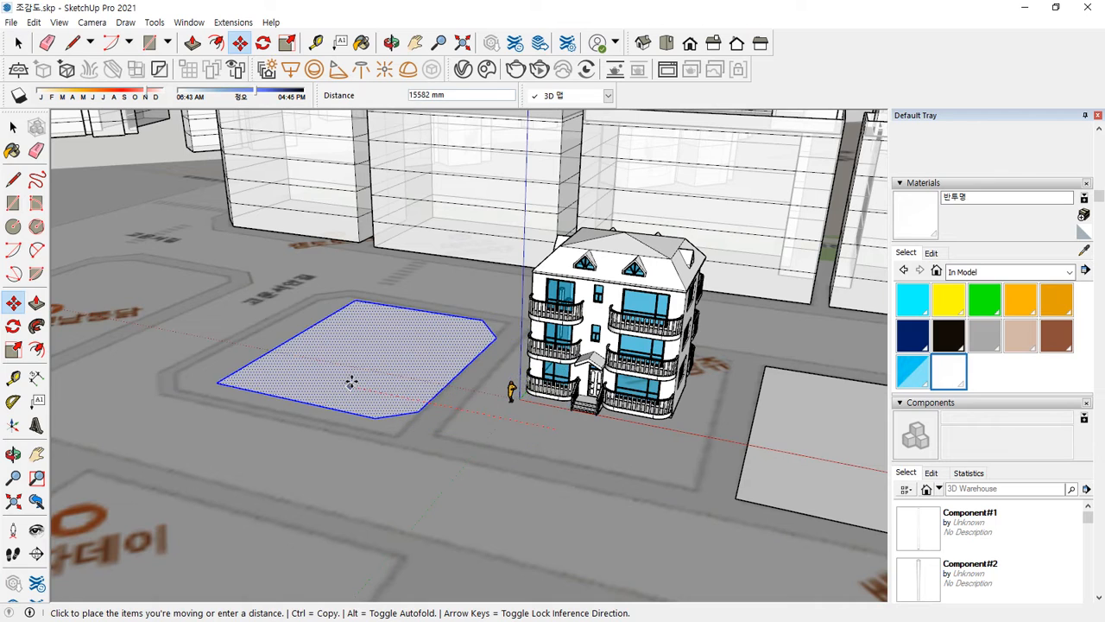
left_click(351, 383)
Mirror the copied face along the red axis with Scale and move it about 15980 mm back onto the 하이약국 plot.
key("s")
left_click(456, 363)
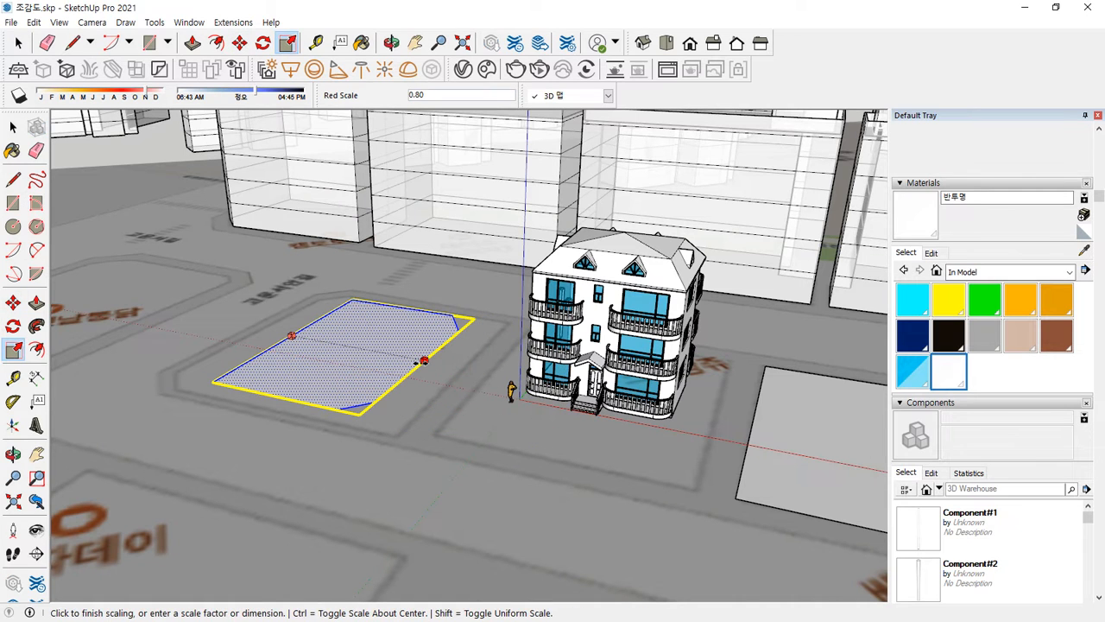
left_click(420, 363)
key("m")
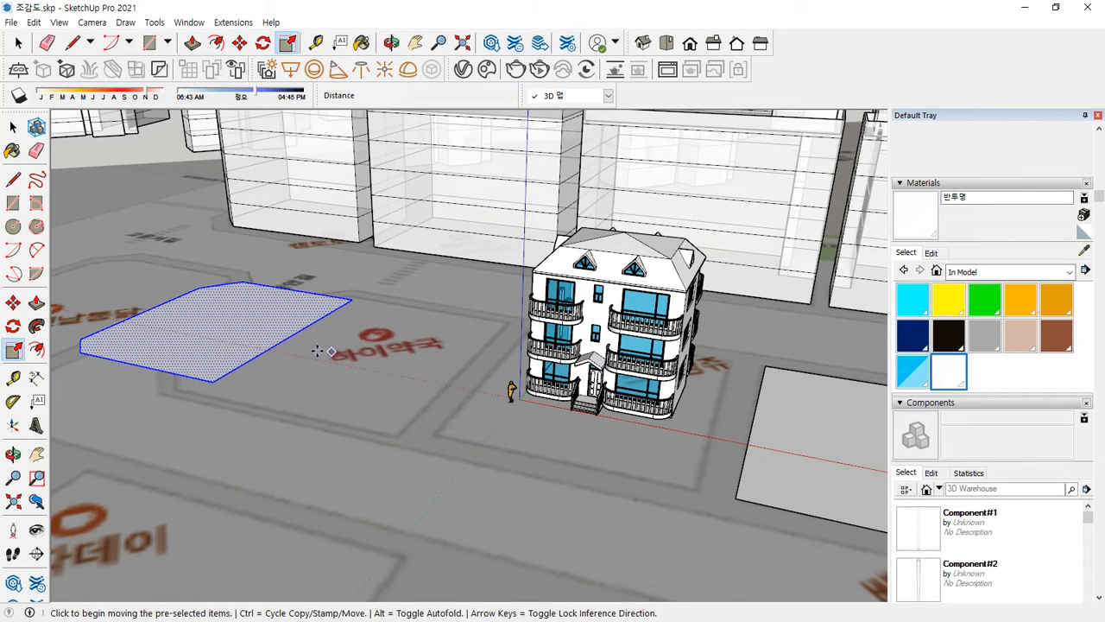
left_click(281, 341)
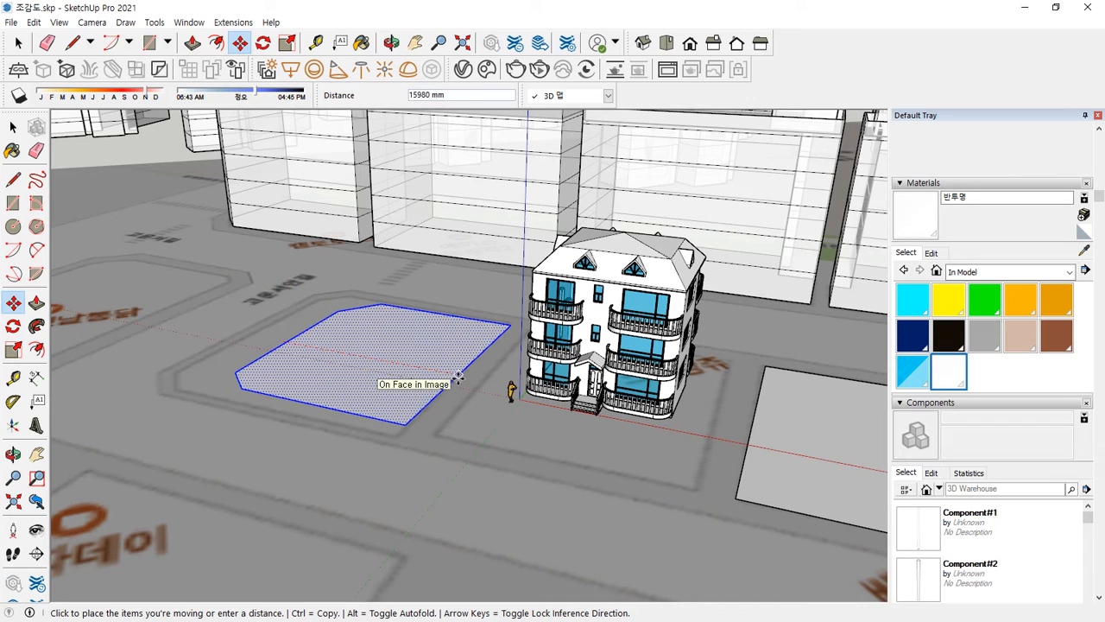
middle_click_drag(393, 380, 358, 434)
Move the 하이약국 face's side edge and its two chamfers about 3530 mm outward, away from the villa.
key("space")
left_click(268, 330)
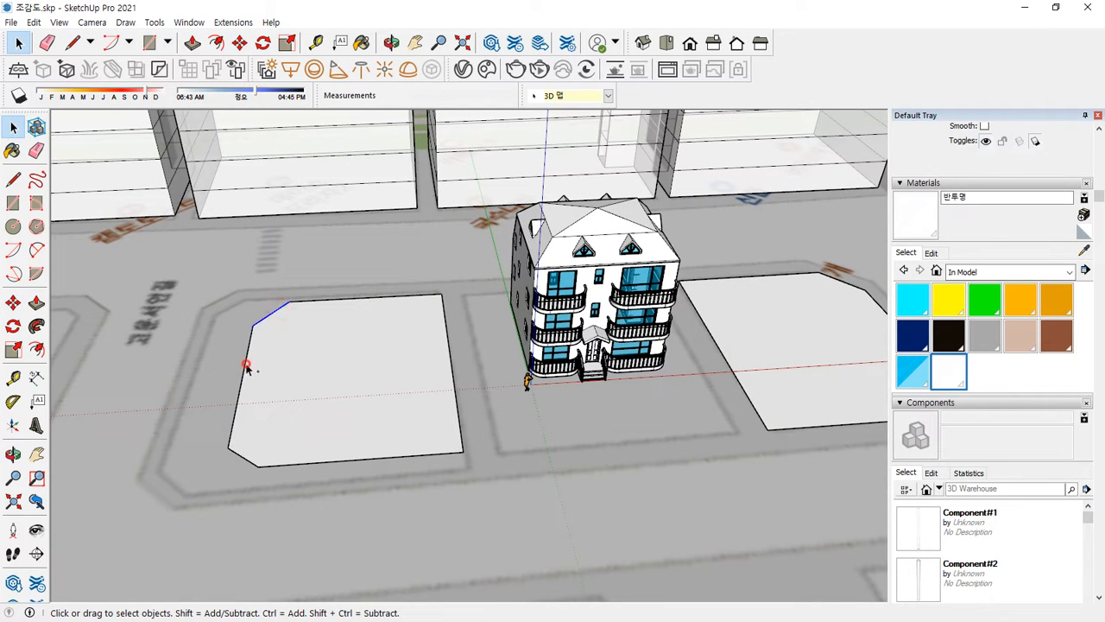
key("m")
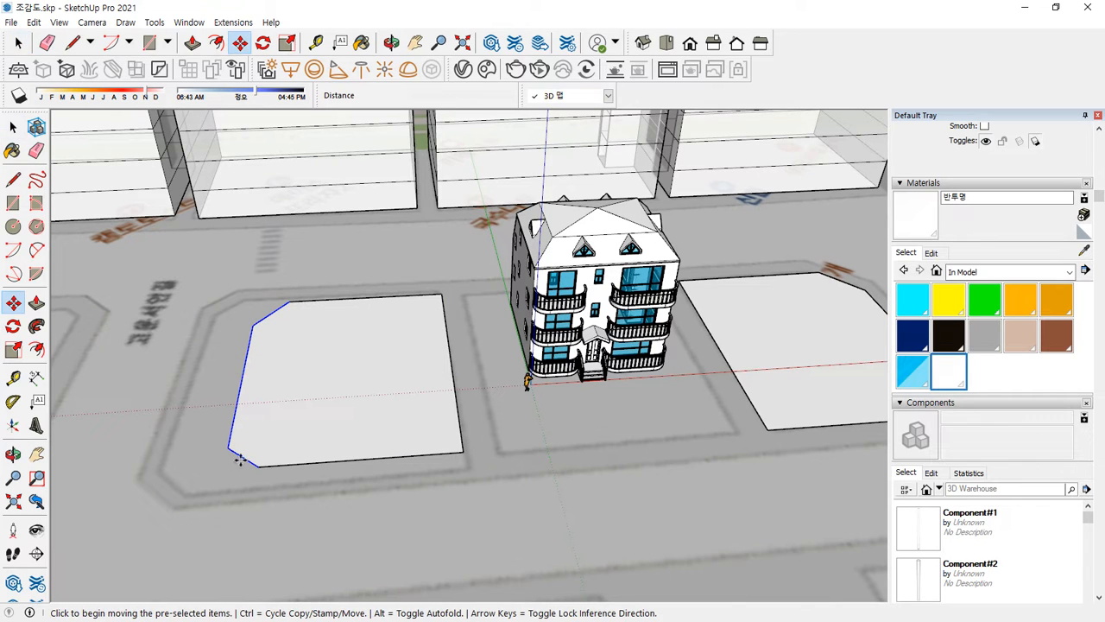
left_click(231, 448)
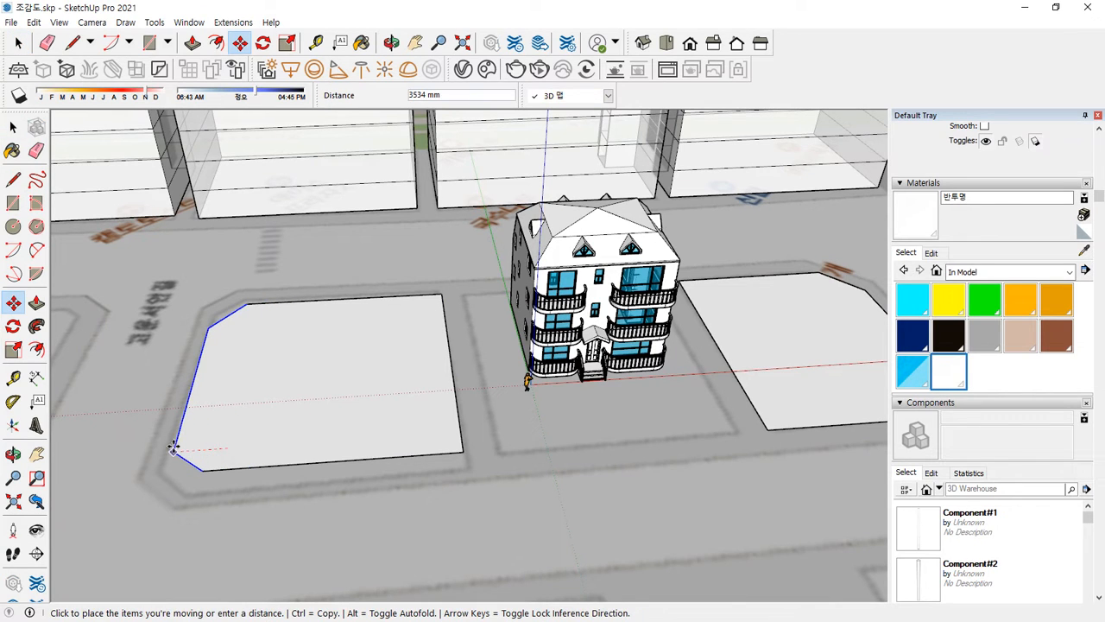
left_click(173, 446)
Move the 하이약국 face's front edge and adjoining chamfer about 1630 mm outward toward the plot's front boundary.
key("space")
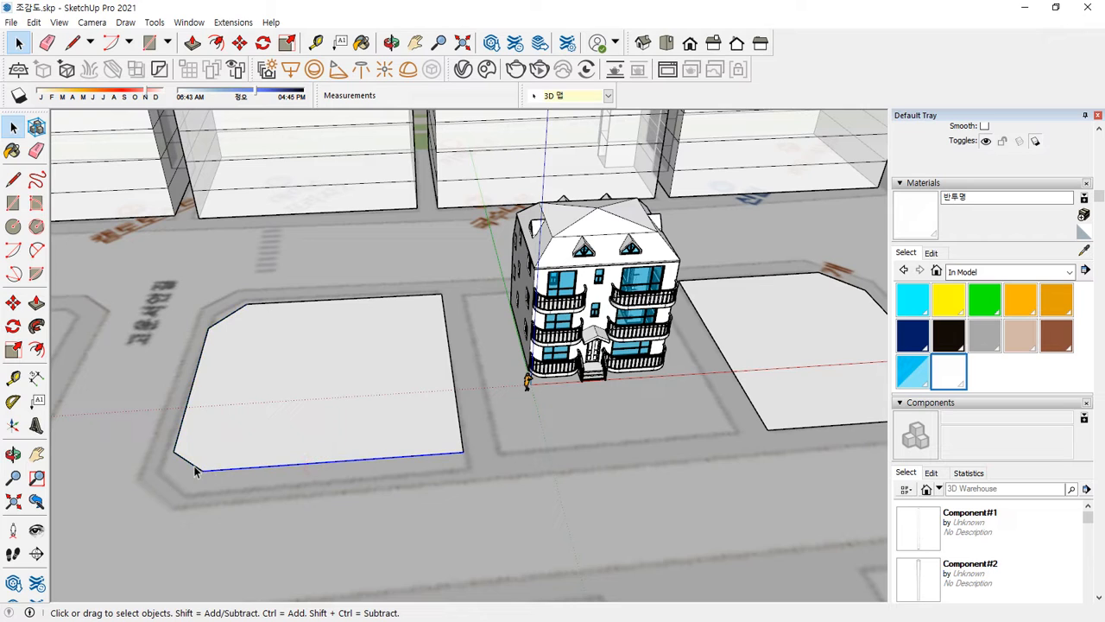
key("m")
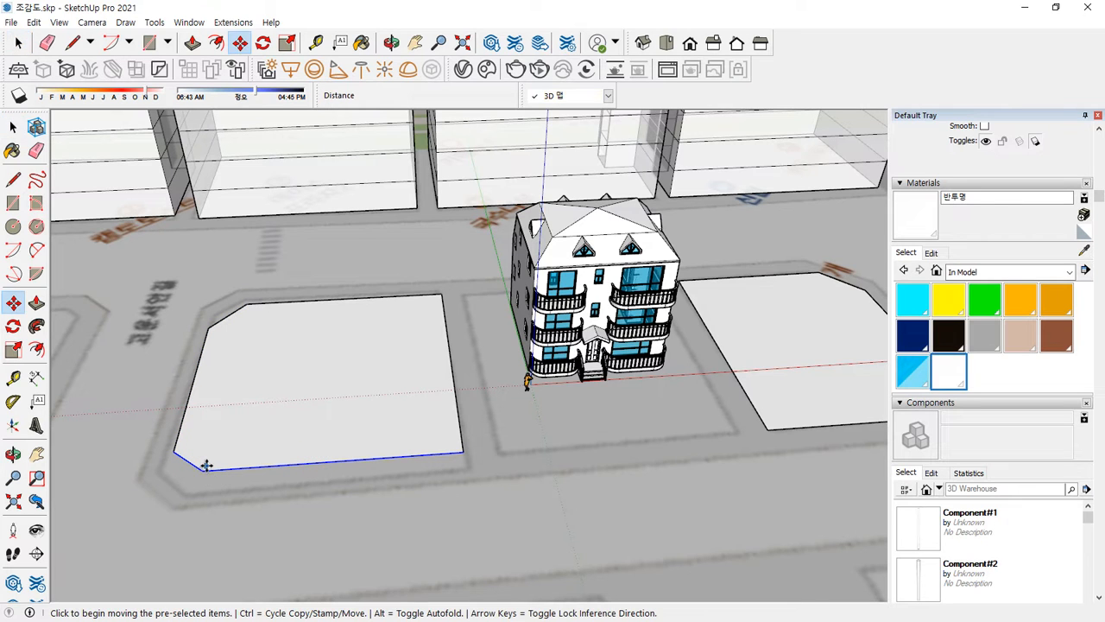
left_click(205, 469)
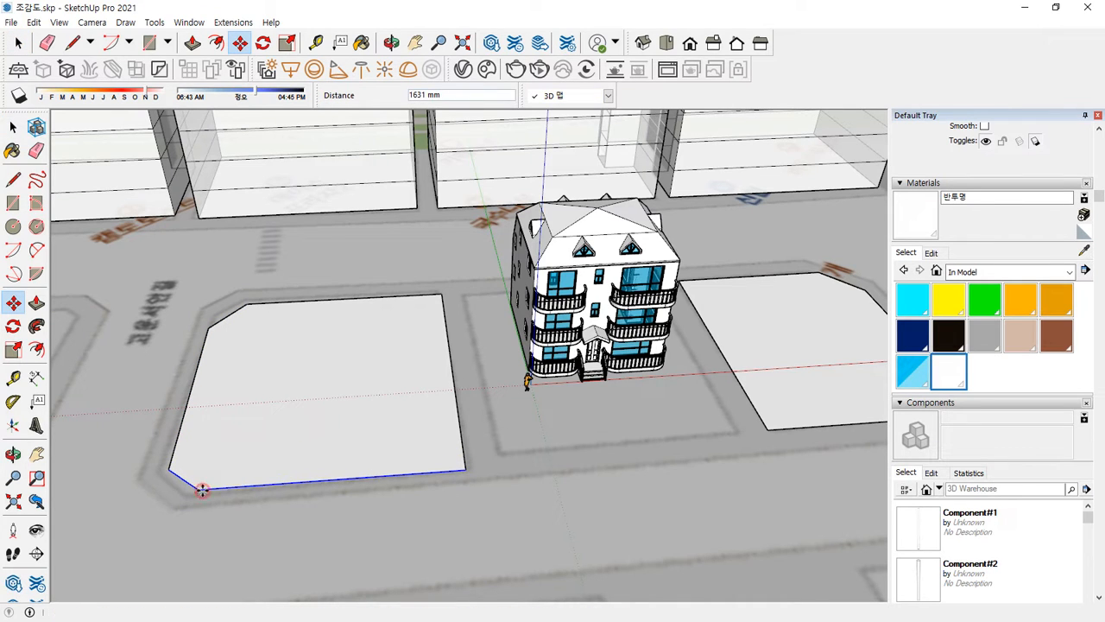
left_click(202, 487)
key("space")
Push/Pull the 하이약국 and 땅스부대찌개 plot faces up 15000 mm each.
middle_click_drag(490, 445, 397, 425)
key("p")
left_click(360, 390)
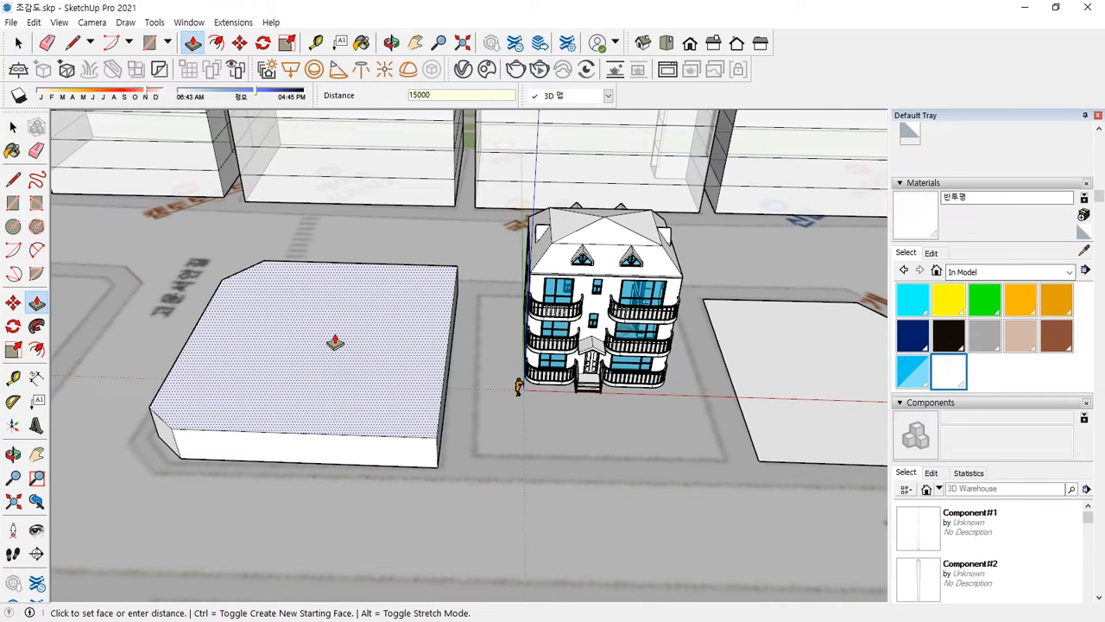
key("Return")
left_click(807, 350)
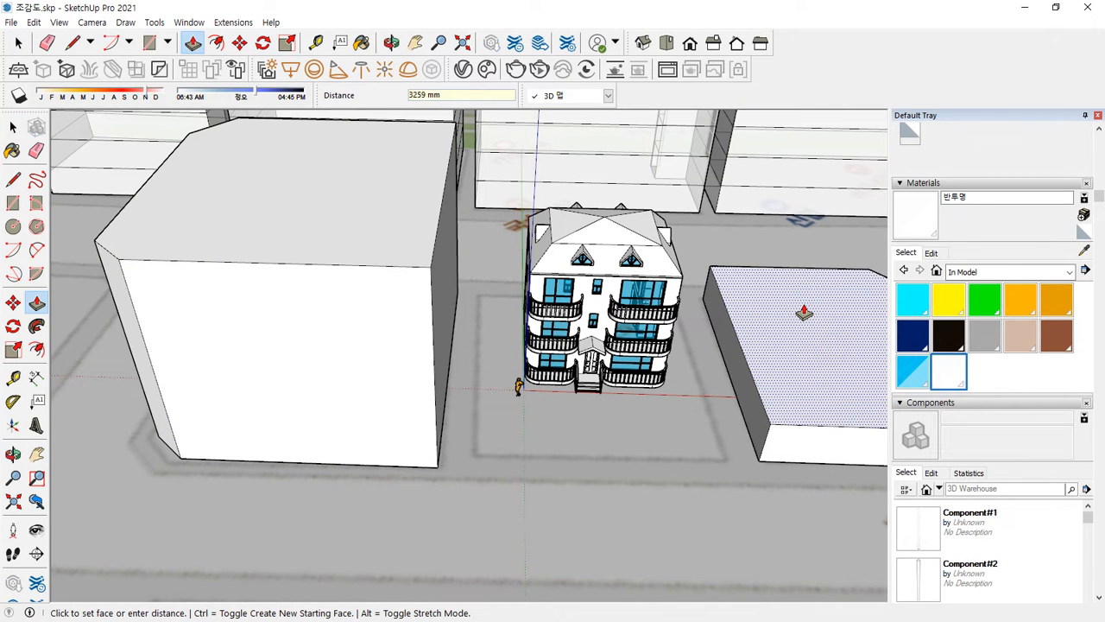
type("15000")
key("Return")
key("space")
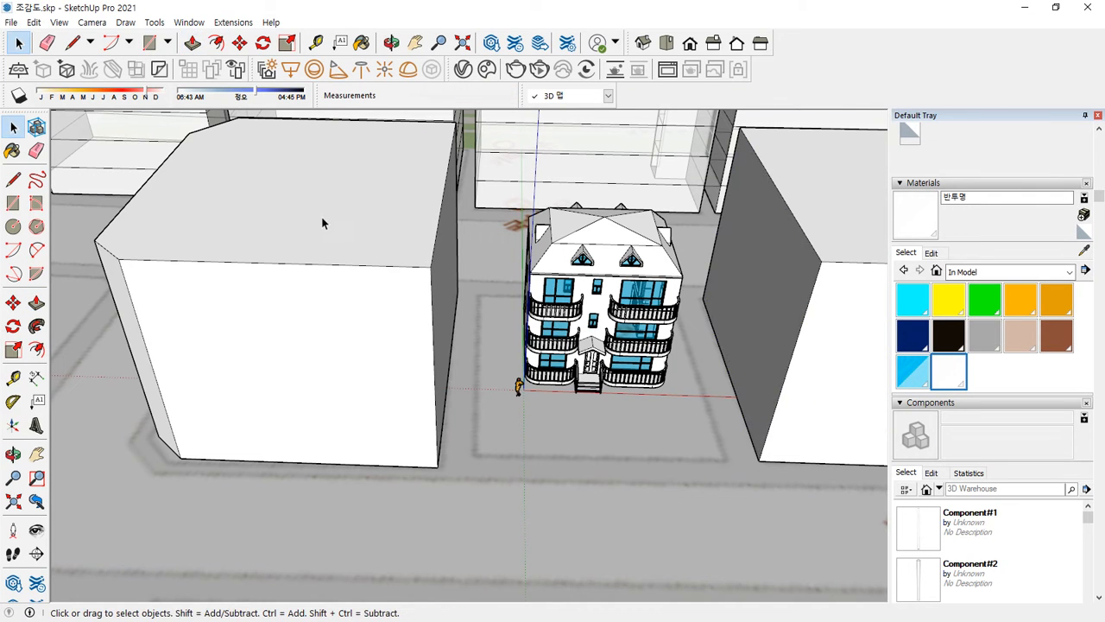
Copy the roof outlines of both new buildings 15000 mm down to the base and divide the copies by 5 for floor lines.
left_click(322, 218)
left_click(820, 186, "shift")
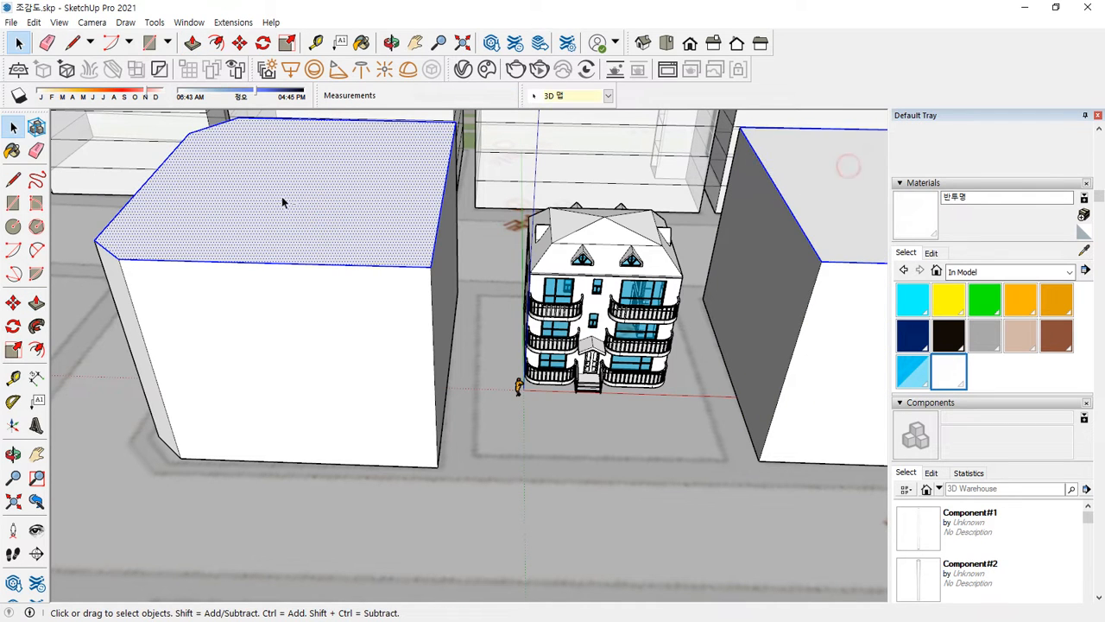
key("m")
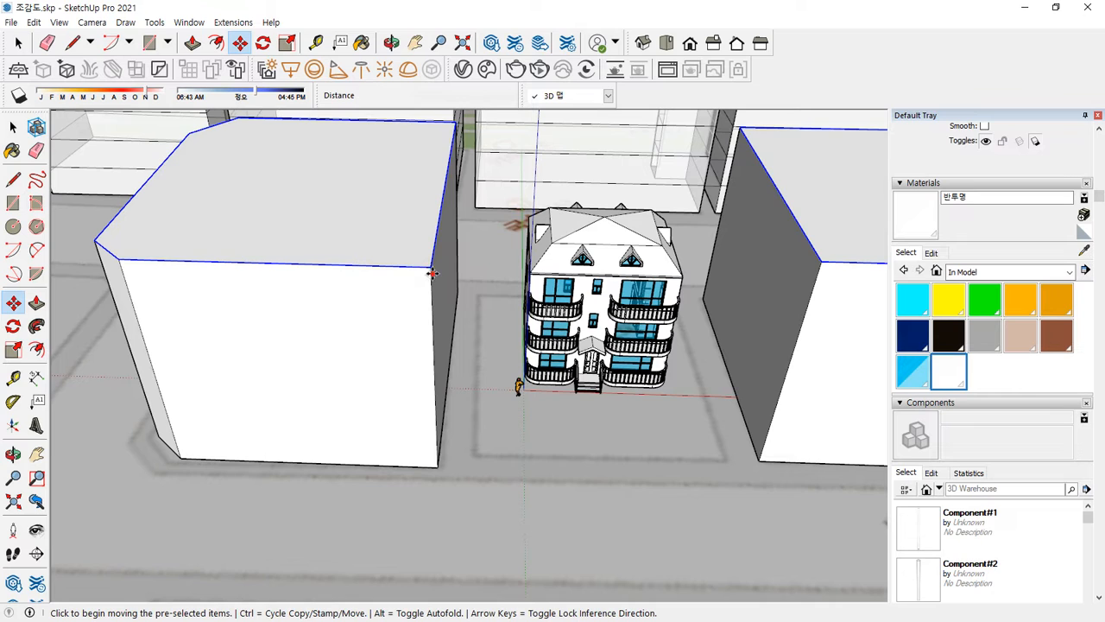
left_click(431, 273)
key("ctrl")
left_click(439, 465)
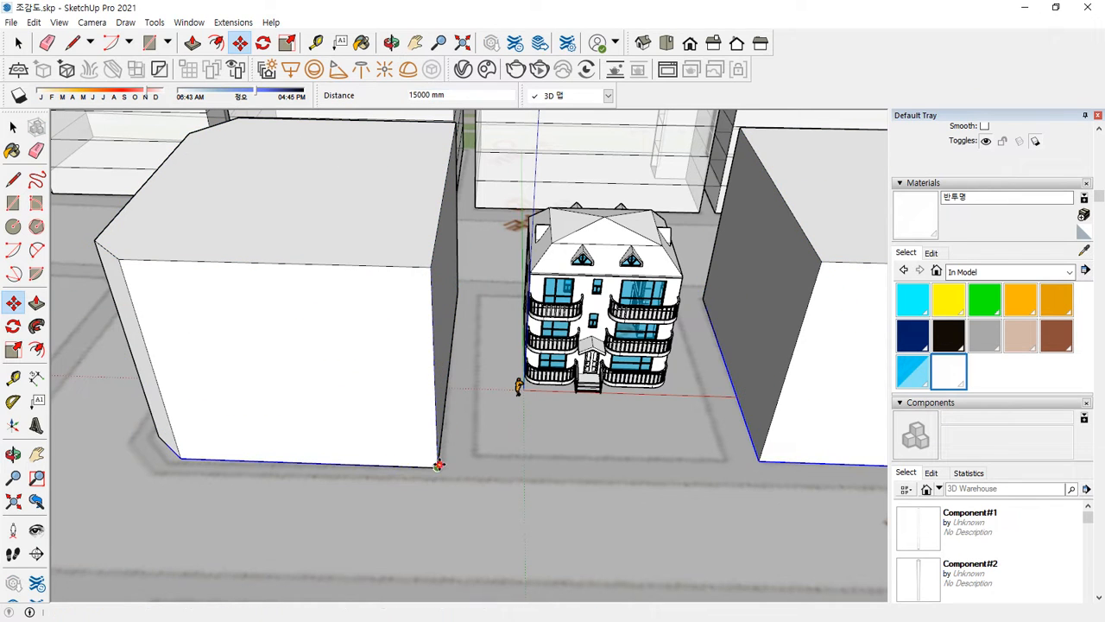
key("Return")
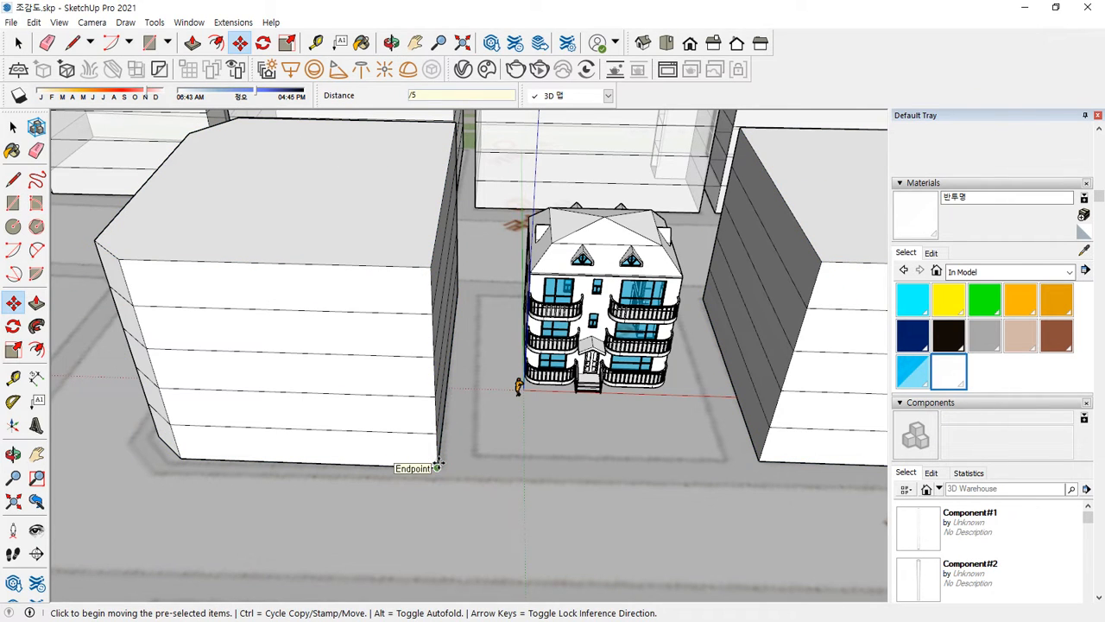
Push/Pull the roofs of both new buildings up 1500 mm as new starting faces, keeping the existing roof edges.
key("p")
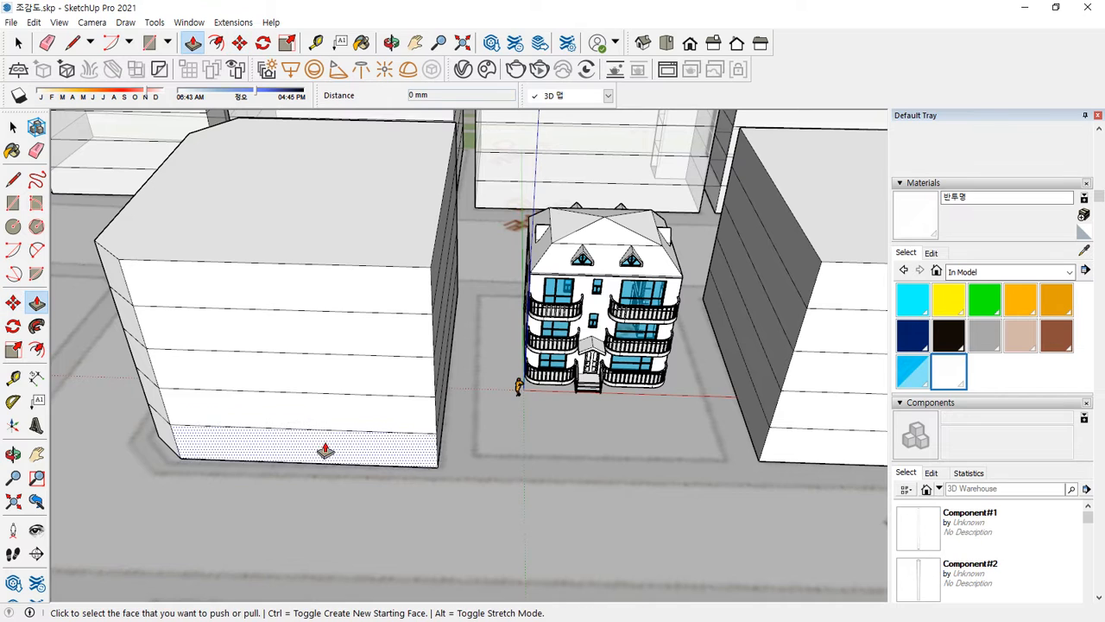
left_click(320, 201)
left_click(322, 187)
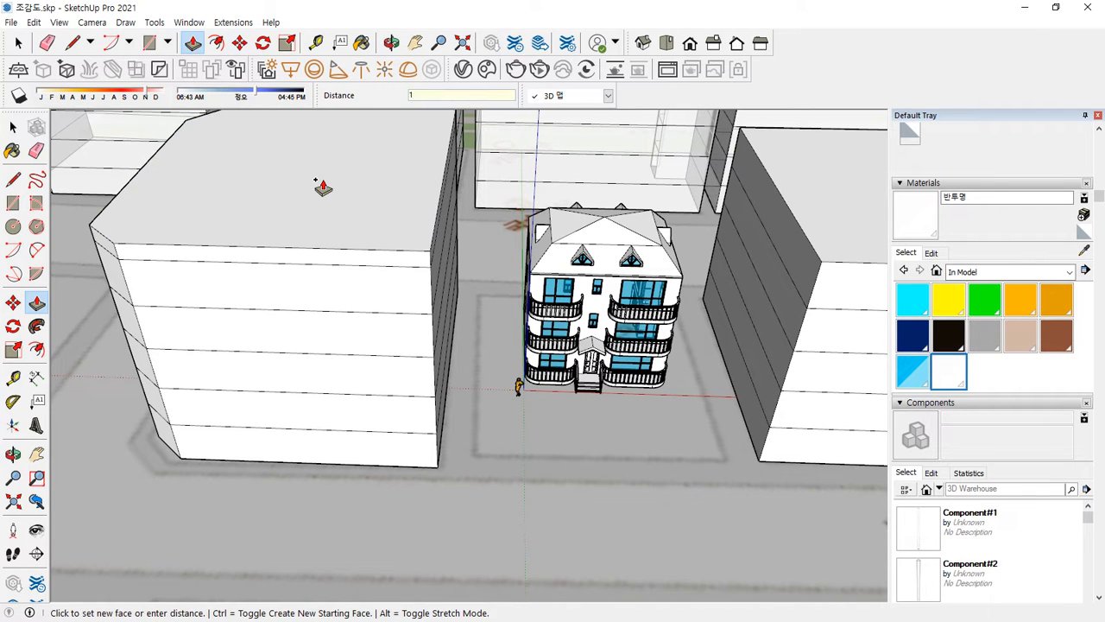
key("Return")
left_click(824, 190)
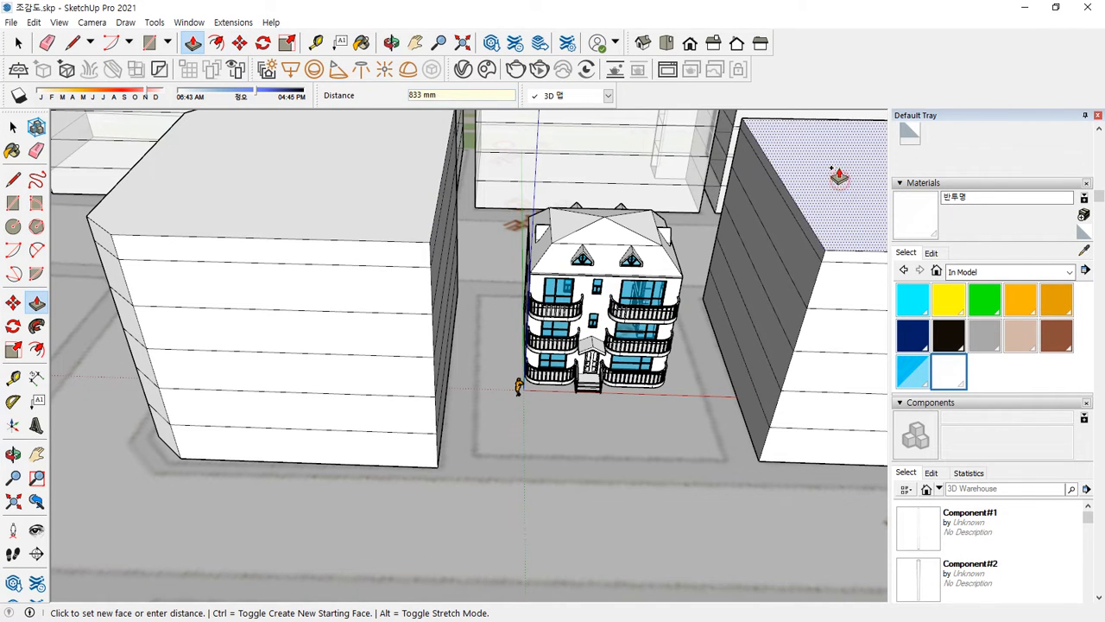
type("1500")
key("Return")
Offset the roof outlines of both new buildings 150 mm inward.
key("f")
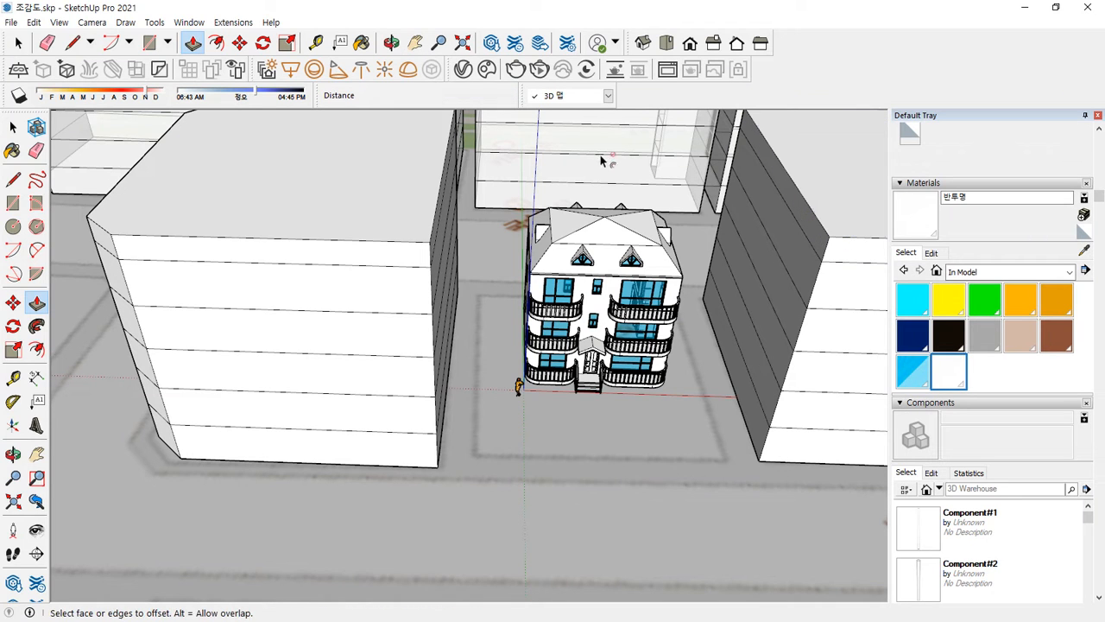
left_click(356, 153)
key("Return")
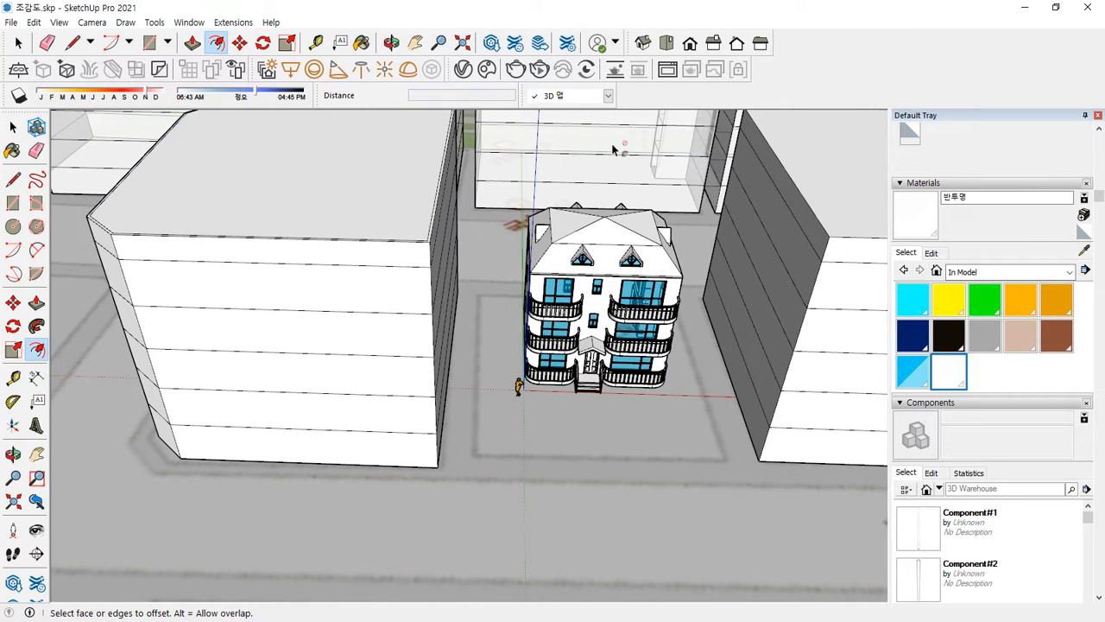
left_click(826, 136)
type("150")
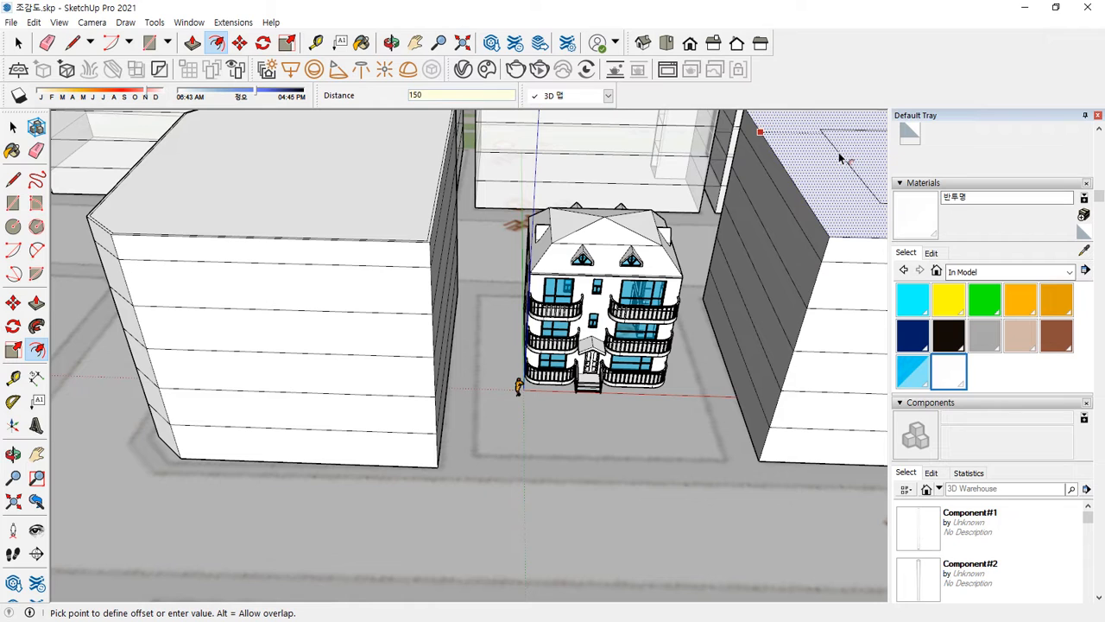
key("Return")
scroll(547, 205, "down", 3)
middle_click_drag(547, 205, 466, 267)
scroll(345, 251, "up", 2)
key("space")
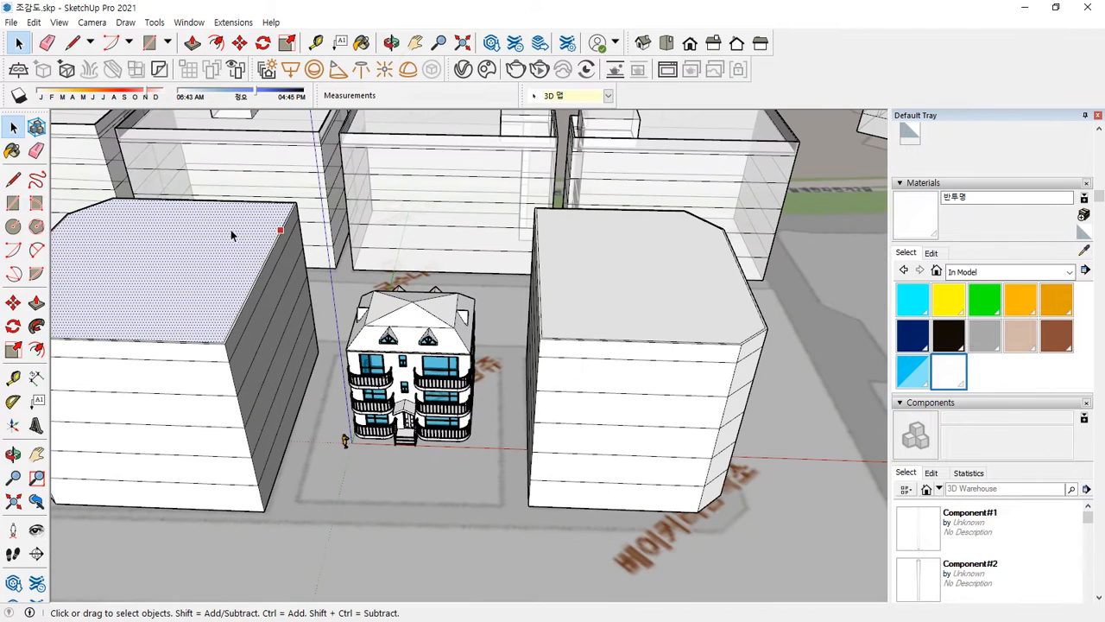
Push/Pull the inner roof faces of both new buildings down 1200 mm to form parapets.
key("p")
left_click(182, 262)
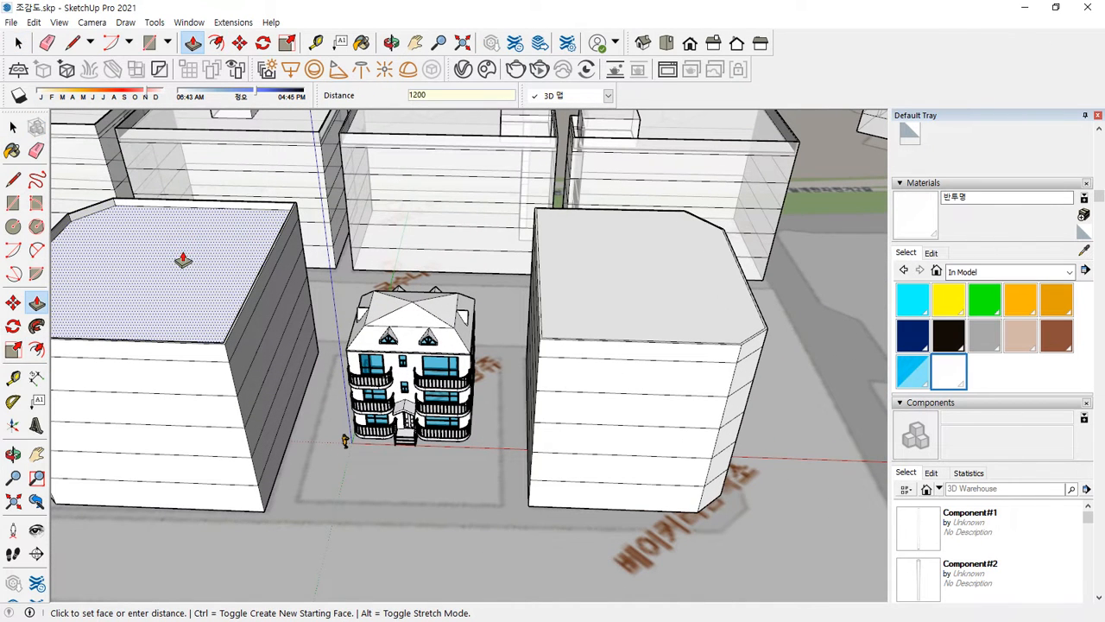
key("Return")
left_click(610, 251)
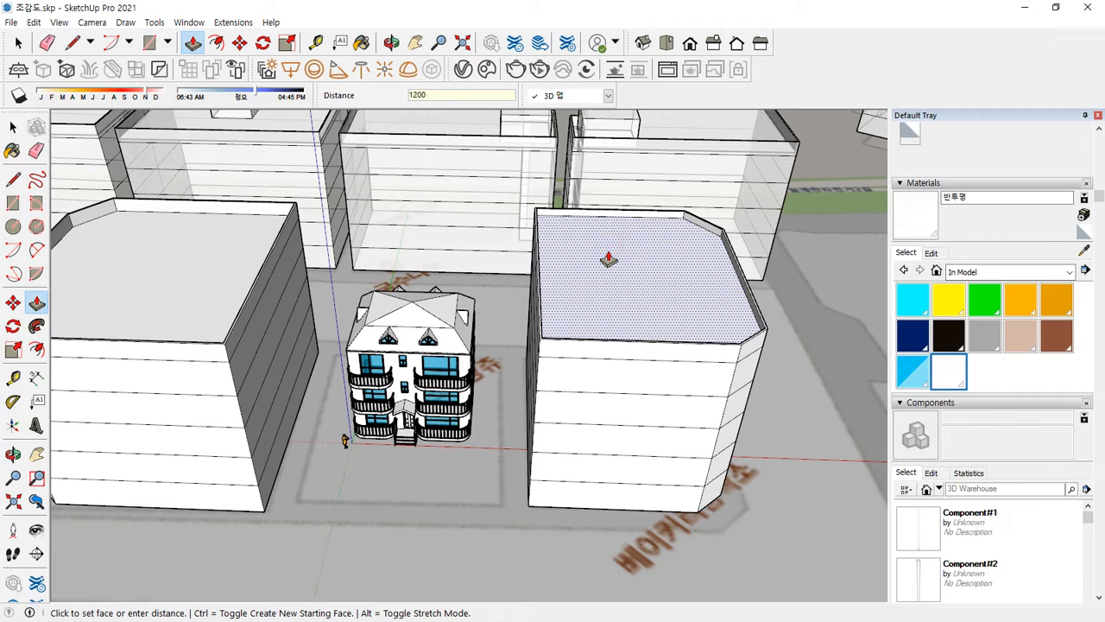
Draw a rectangle on the roof of the new building left of the house and Push/Pull it up 3000 mm.
key("r")
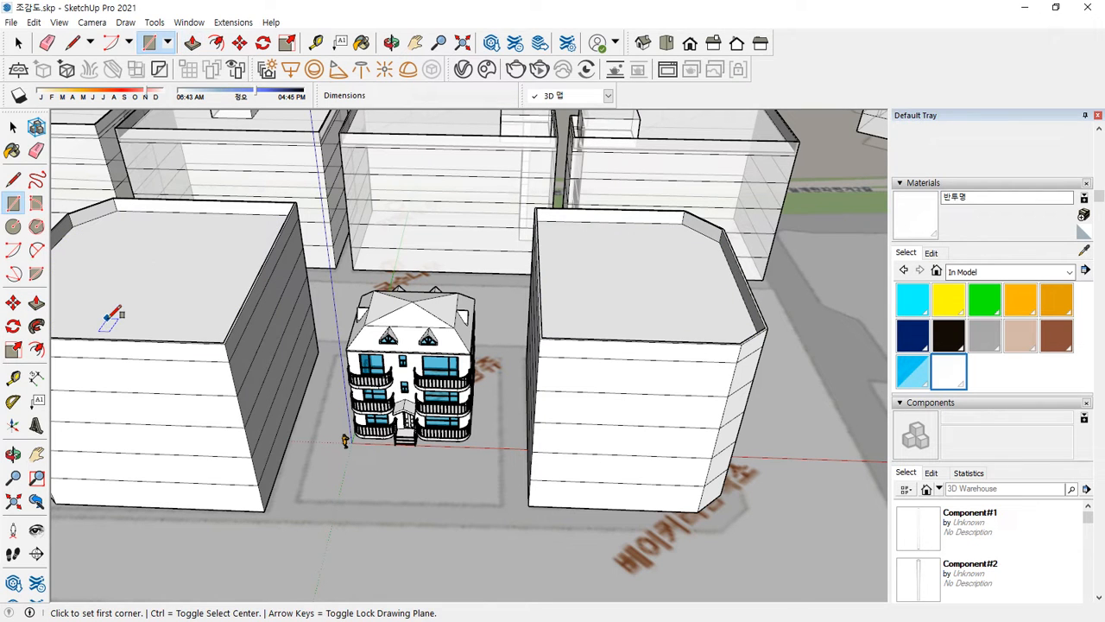
left_click(109, 318)
left_click(175, 277)
key("p")
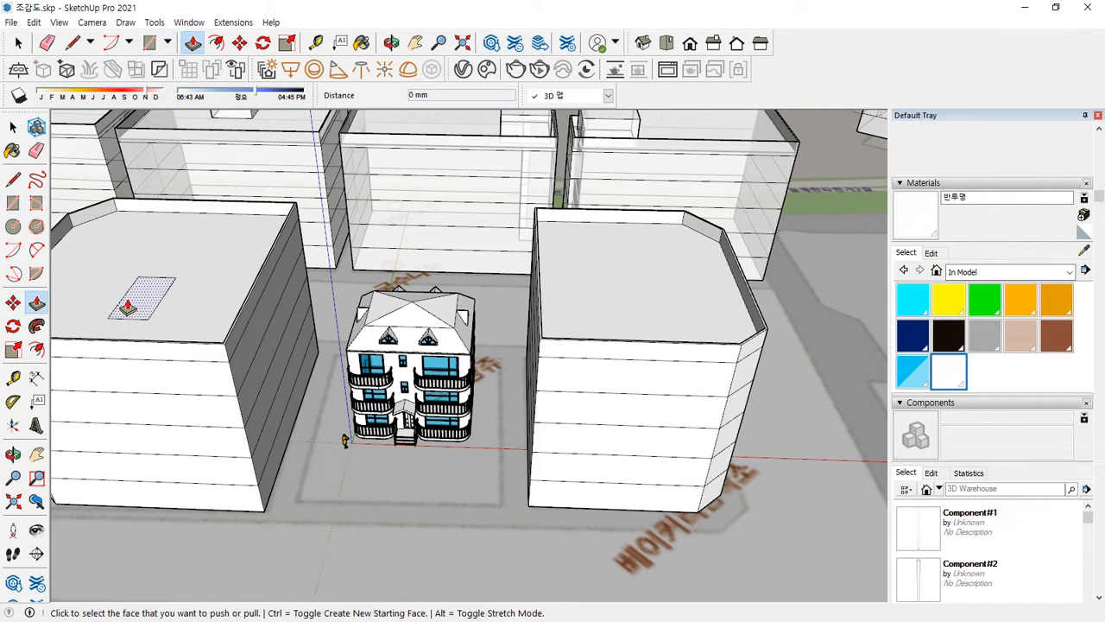
left_click(127, 307)
type("3000")
key("Return")
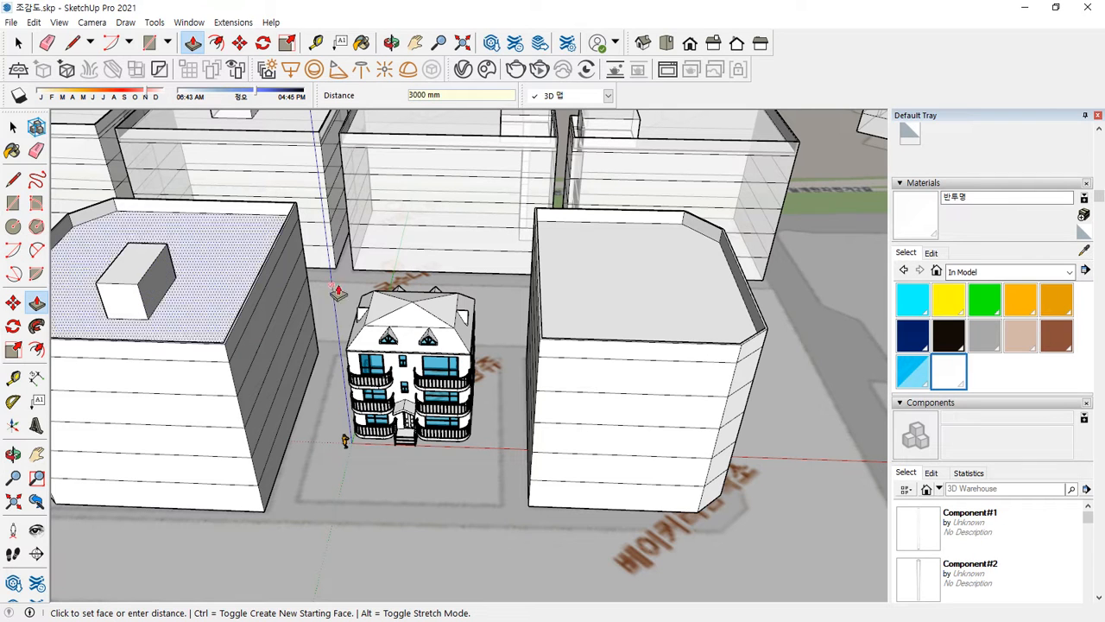
Draw a rectangle on the roof of the new building right of the house and Push/Pull it up 3000 mm.
key("r")
left_click(583, 321)
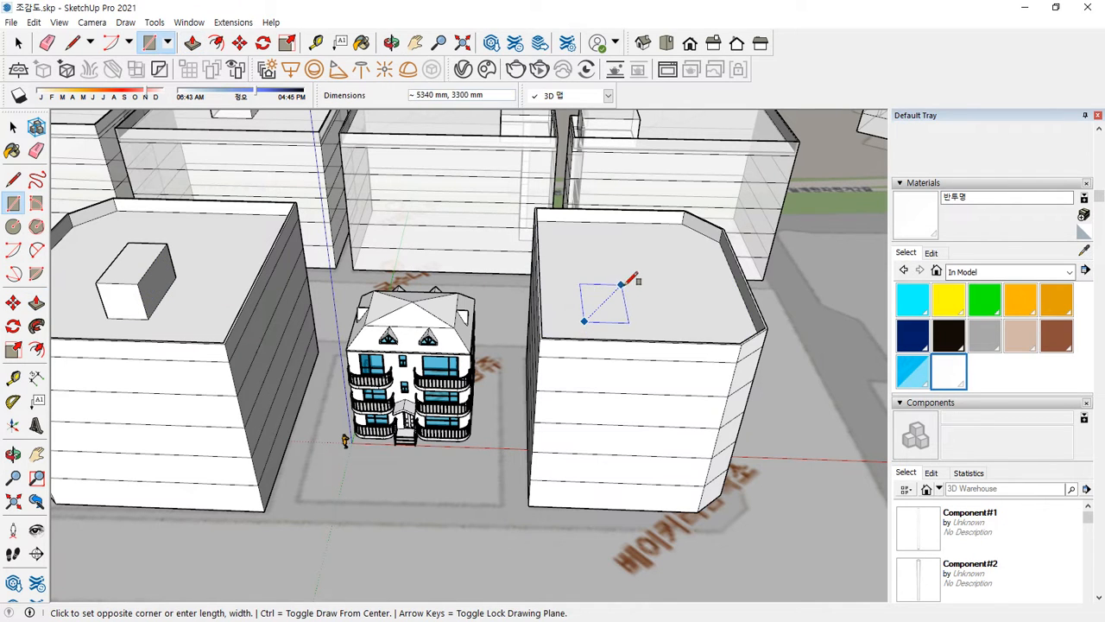
left_click(615, 298)
key("p")
left_click(599, 302)
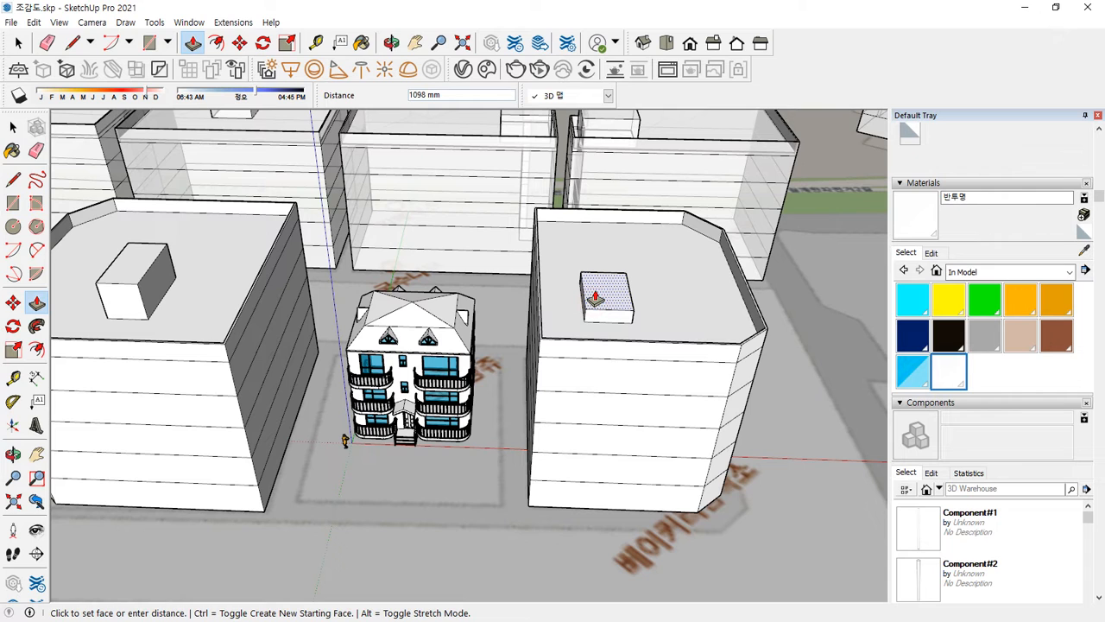
type("3000")
key("Return")
key("space")
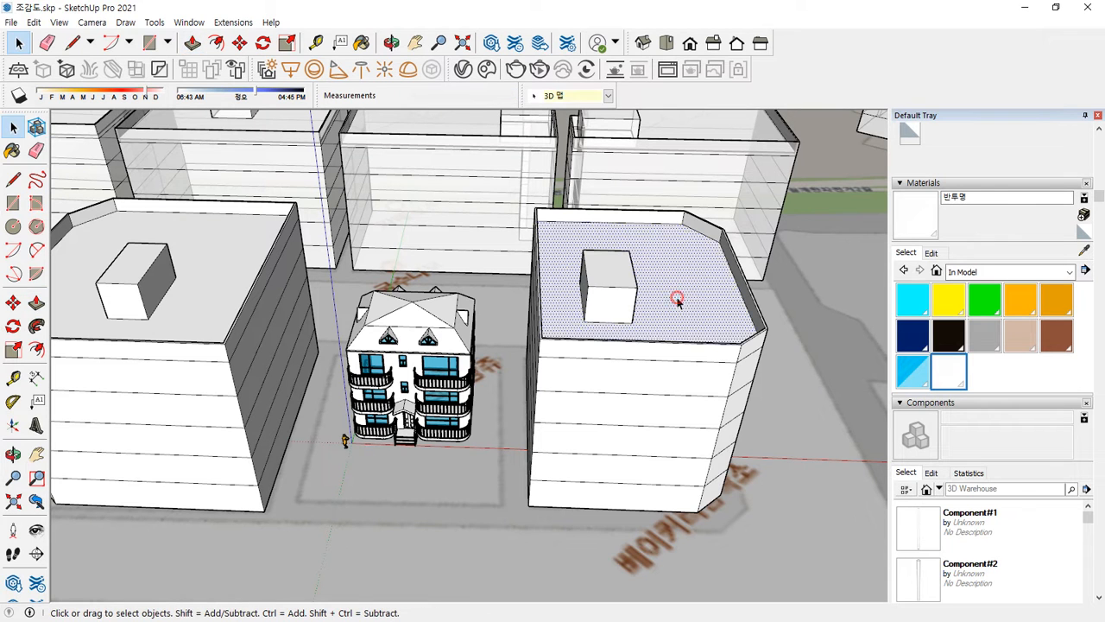
Apply the 반투명 material to all geometry of both new buildings.
triple_click(674, 299)
triple_click(169, 273, "ctrl")
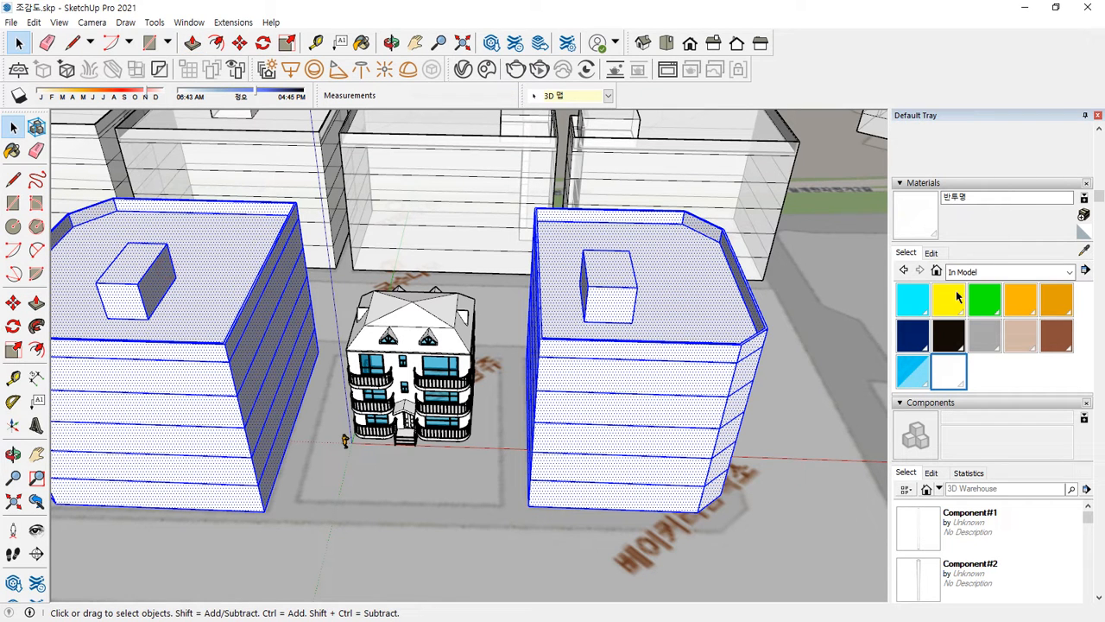
left_click(919, 212)
left_click(716, 298)
key("space")
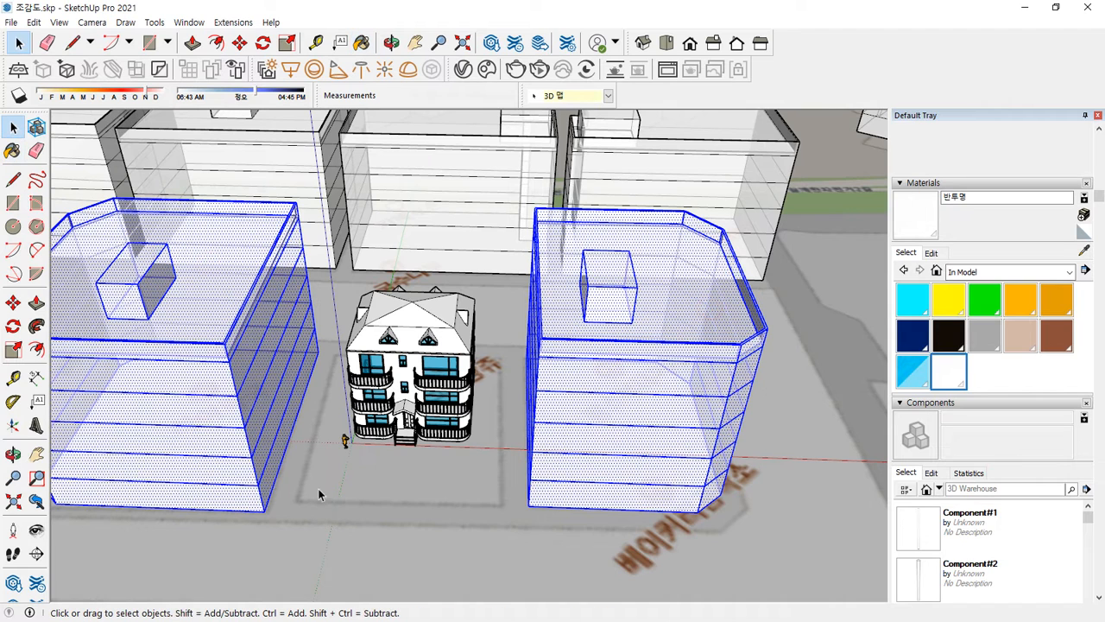
Make each of the two new buildings its own group.
left_click(328, 483)
triple_click(222, 311)
right_click(221, 274)
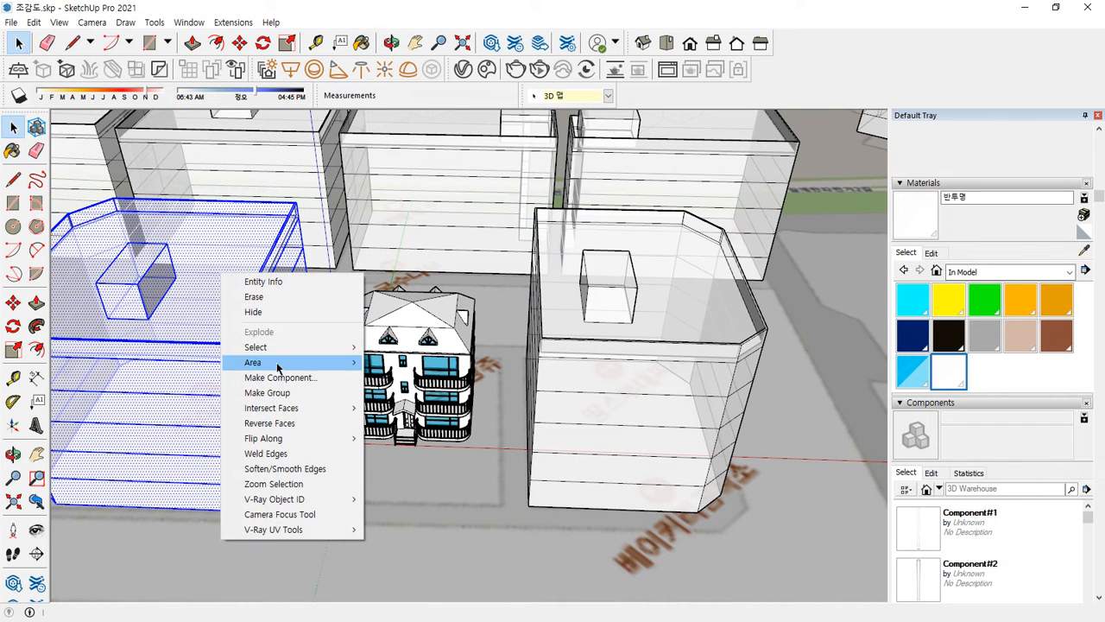
left_click(266, 393)
triple_click(660, 278)
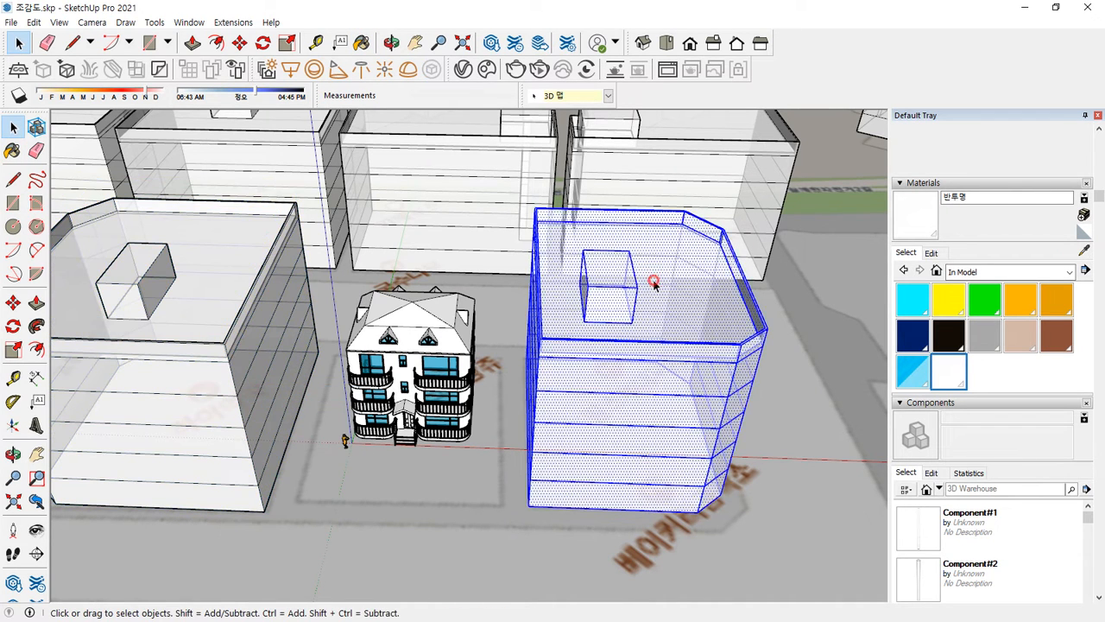
right_click(674, 277)
left_click(725, 394)
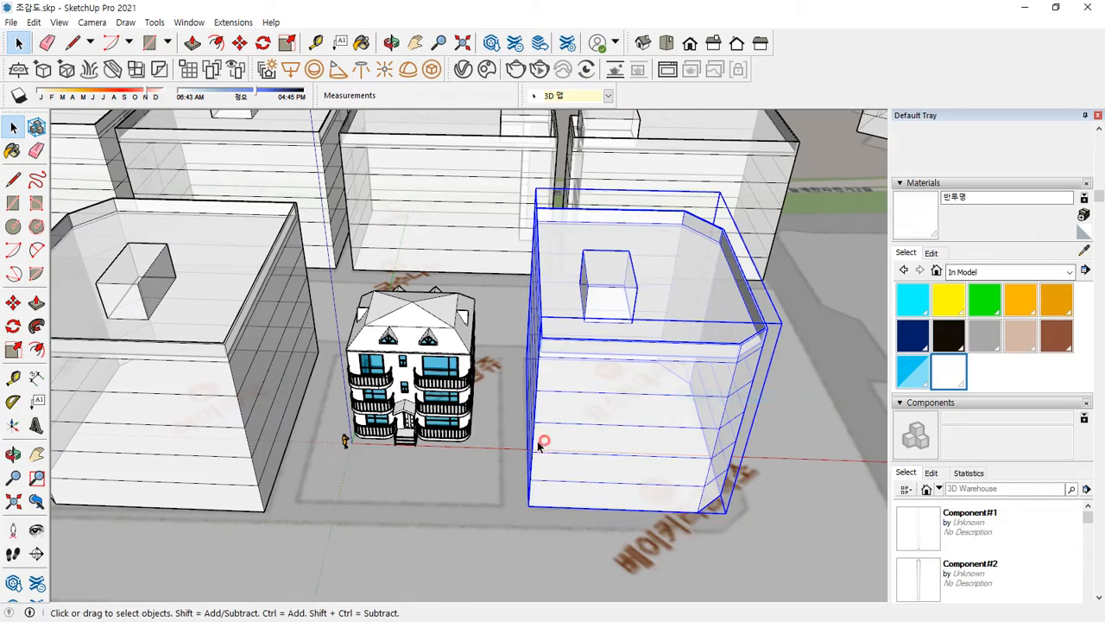
Examine the house among the translucent surrounding buildings from ground level and from above.
scroll(440, 464, "down", 3)
mouse_move(439, 463)
middle_mouse_down()
mouse_move(510, 420)
mouse_move(432, 429)
mouse_move(500, 435)
mouse_move(515, 422)
mouse_move(519, 455)
mouse_move(527, 442)
middle_mouse_up()
scroll(510, 421, "up", 2)
scroll(423, 420, "up", 5)
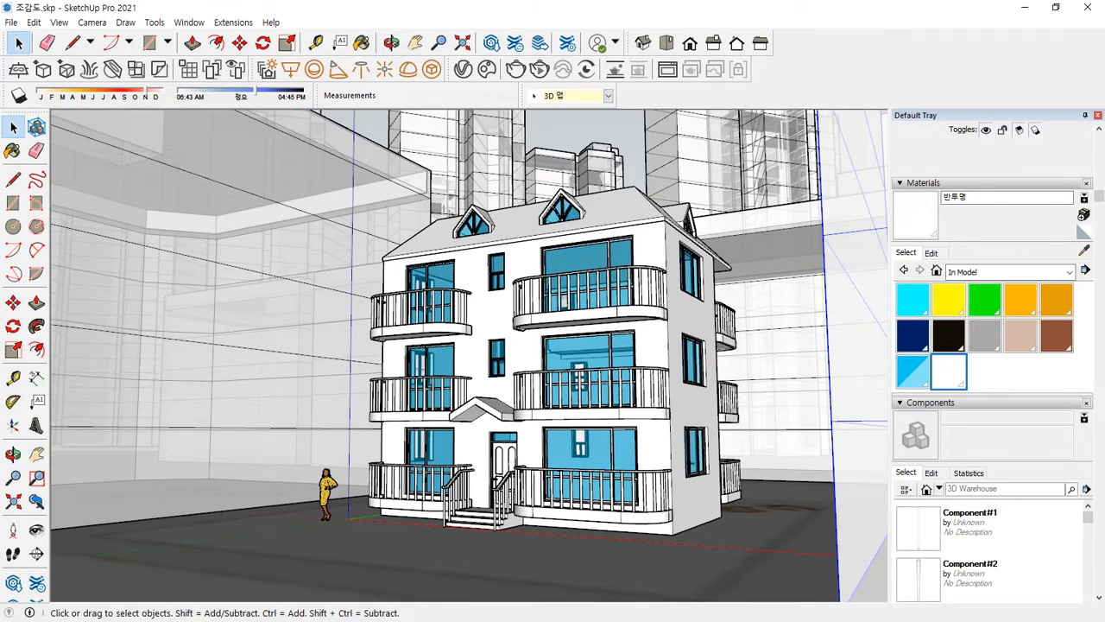
scroll(432, 226, "down", 5)
middle_click_drag(432, 226, 455, 436)
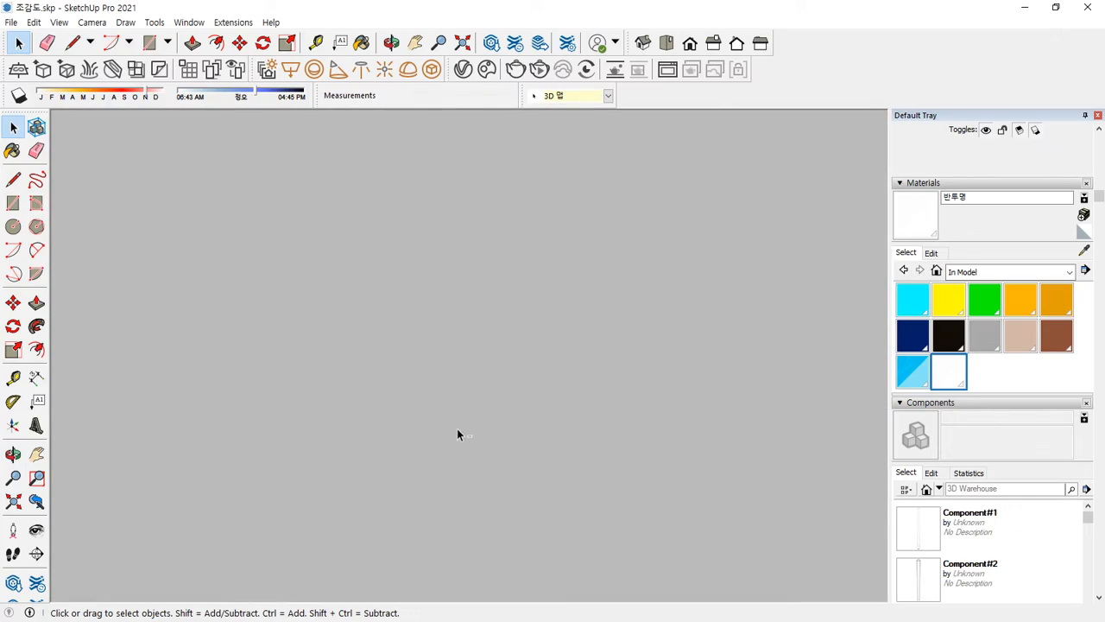
scroll(457, 428, "down", 5)
scroll(421, 413, "up", 4)
scroll(291, 461, "up", 3)
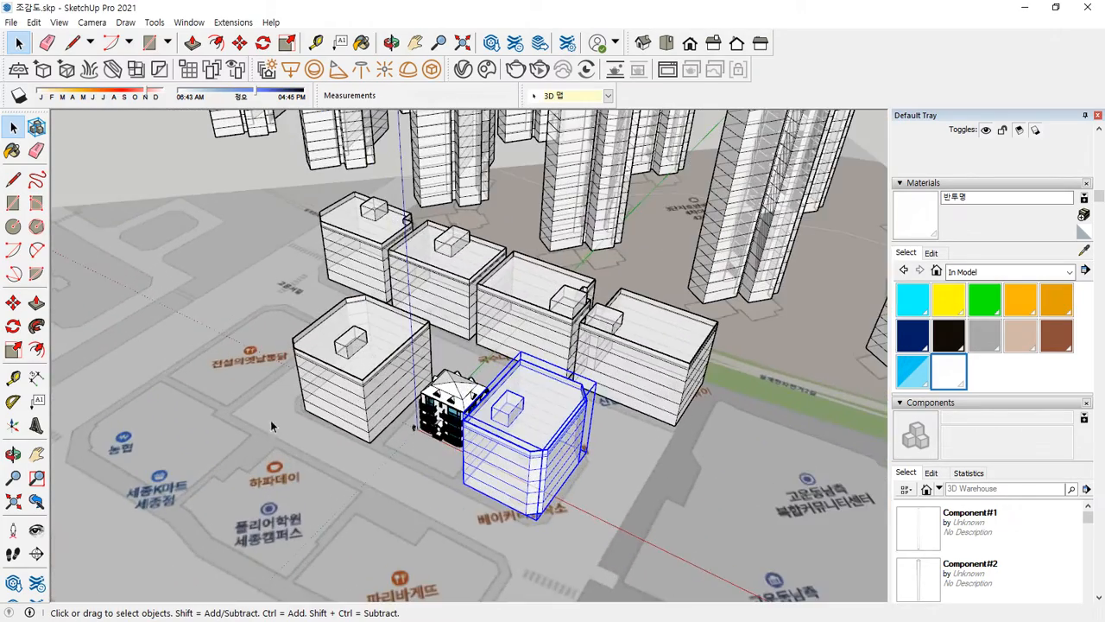
Draw the block's outer pavement edge, about 19640 mm long, beside the left building and add the adjoining front corner chamfer.
middle_click_drag(271, 420, 300, 428)
scroll(299, 427, "up", 2)
middle_click_drag(302, 370, 335, 423)
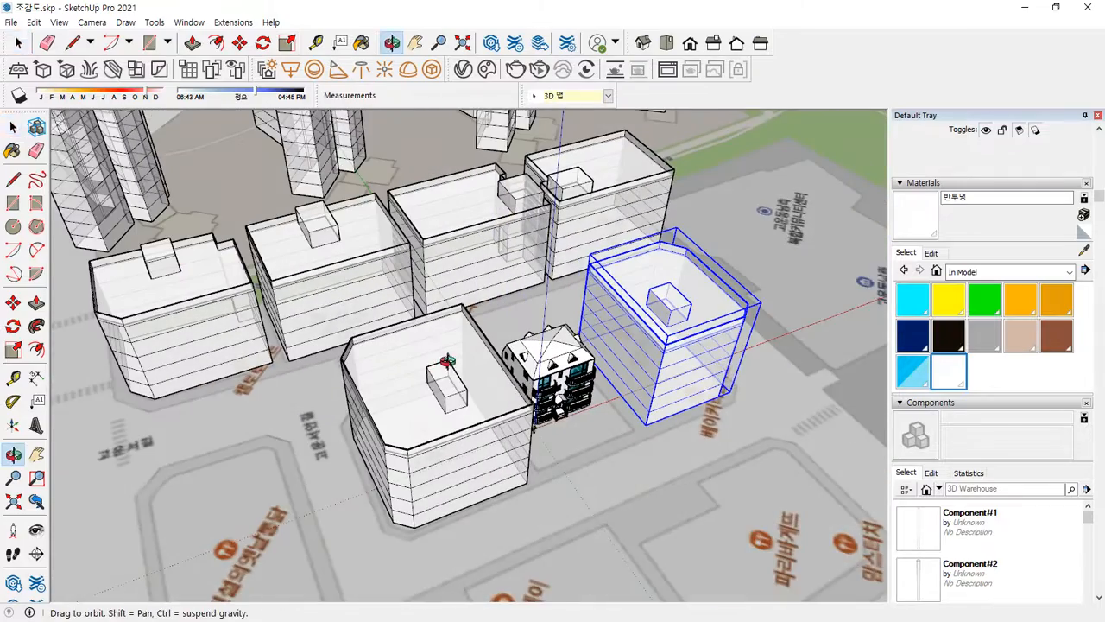
scroll(335, 423, "up", 2)
key("l")
scroll(335, 423, "up", 3)
scroll(346, 417, "up", 1)
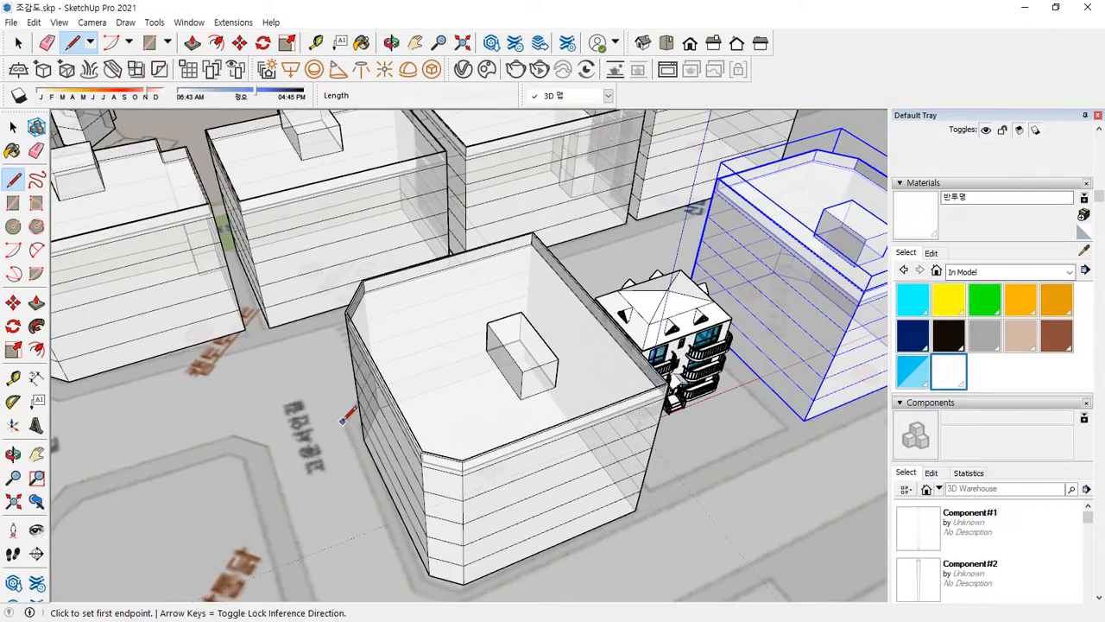
left_click(342, 421)
scroll(343, 422, "down", 3)
middle_click_drag(362, 445, 316, 394)
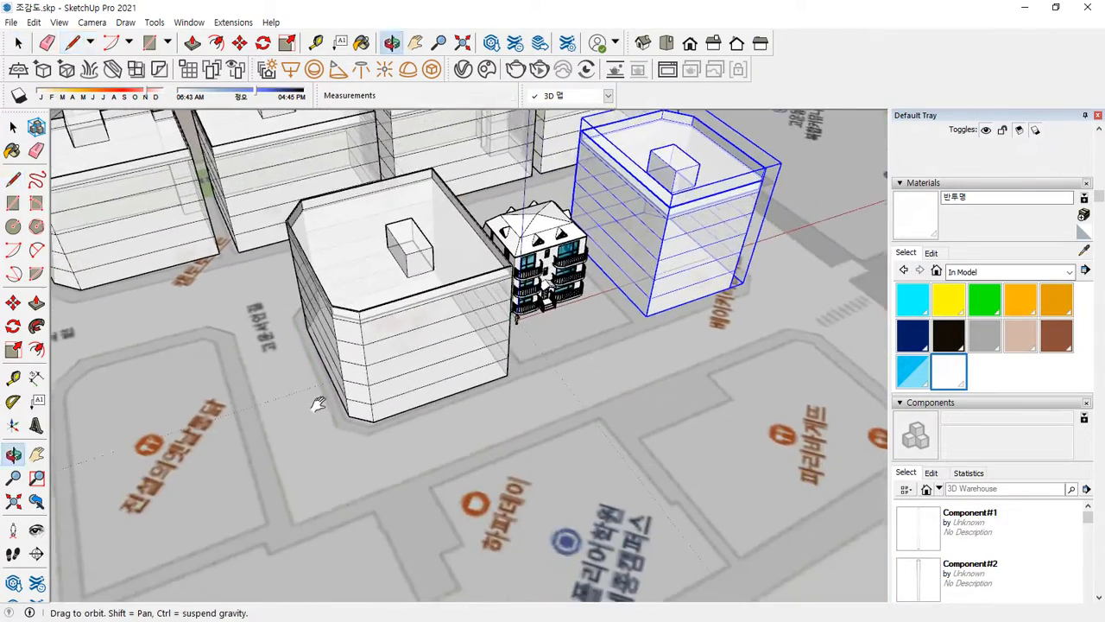
scroll(329, 428, "up", 3)
scroll(329, 427, "up", 2)
left_click(339, 422)
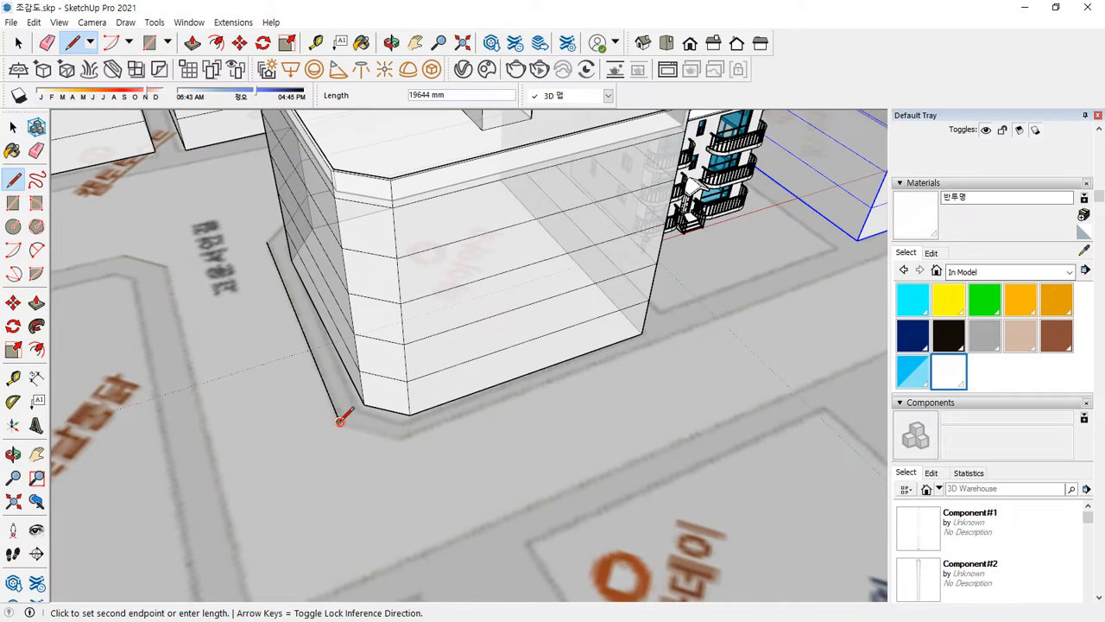
left_click(399, 439)
Continue the pavement outline with a front edge about 54300 mm long and a corner chamfer of about 3840 mm beside the right building.
middle_click_drag(399, 439, 484, 418)
middle_click_drag(670, 341, 343, 397)
left_click(374, 366)
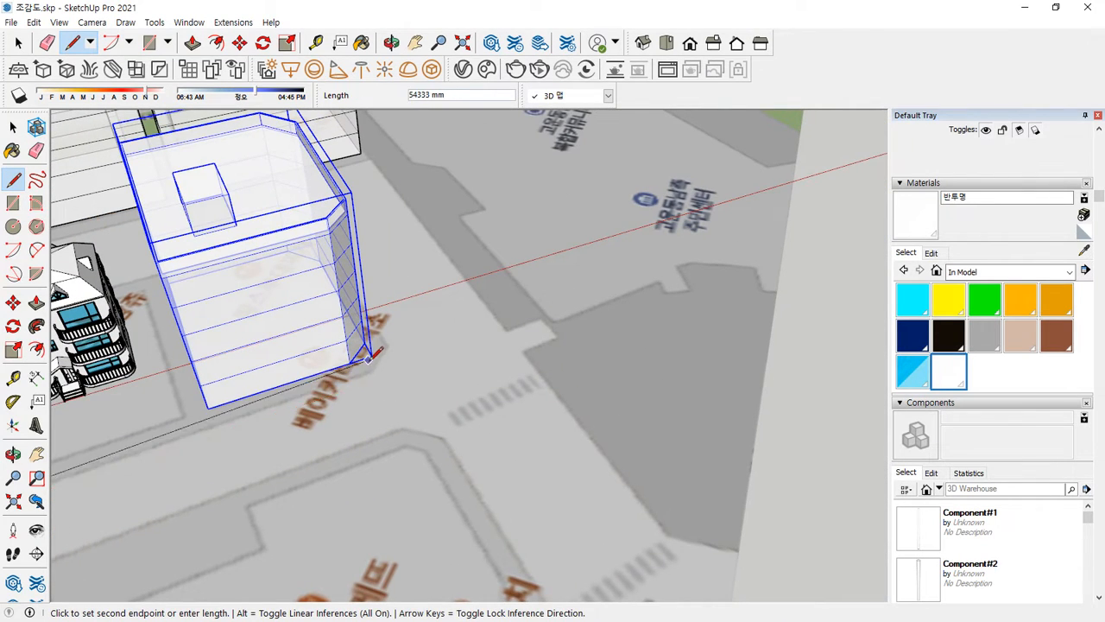
scroll(376, 367, "up", 3)
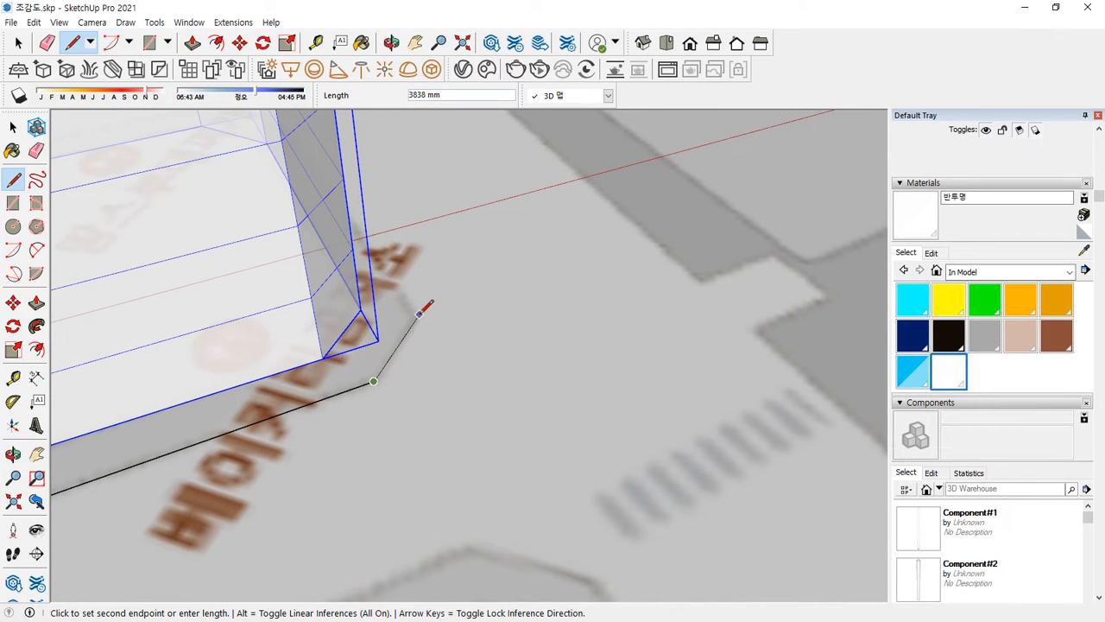
left_click(418, 314)
Continue the pavement outline with a side edge about 16800 mm long and the rear corner chamfer beside the right building.
middle_click_drag(734, 304, 26, 416)
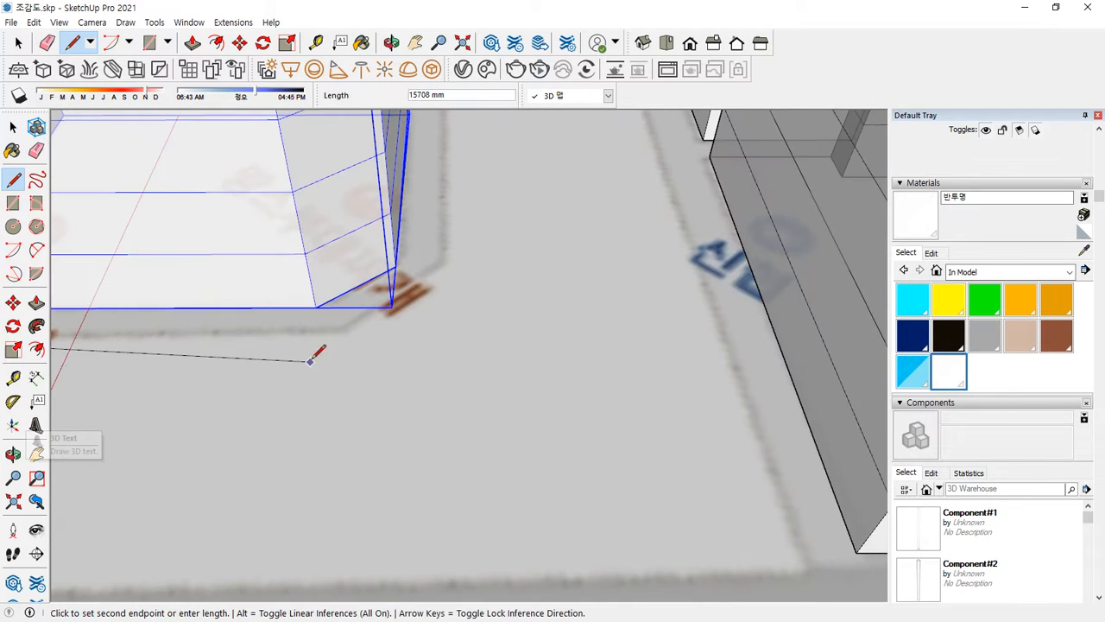
scroll(347, 321, "up", 2)
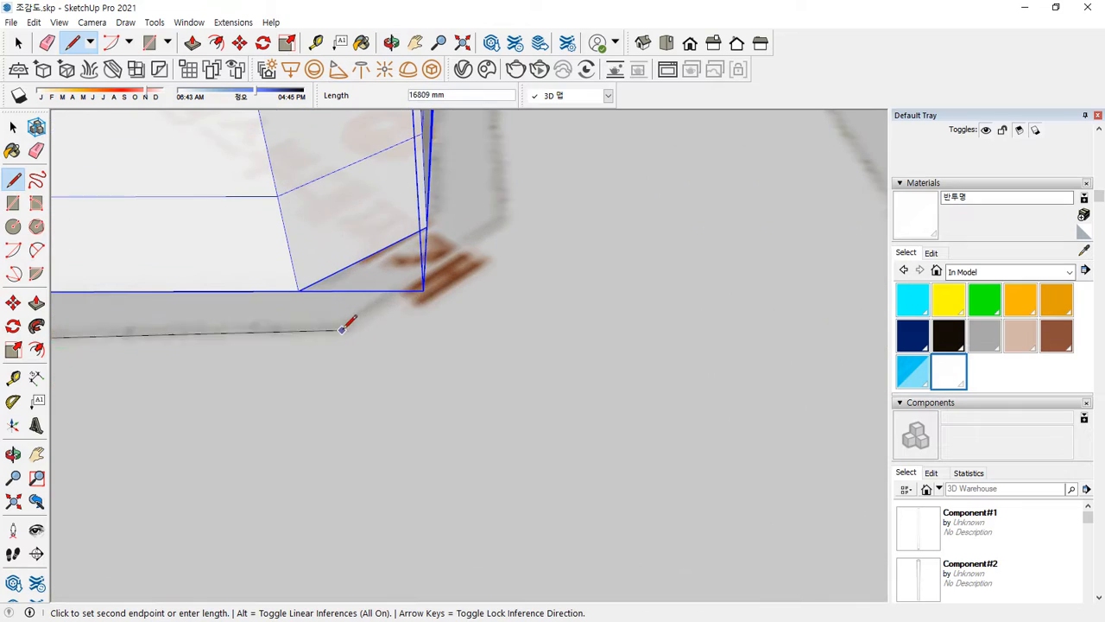
left_click(344, 328)
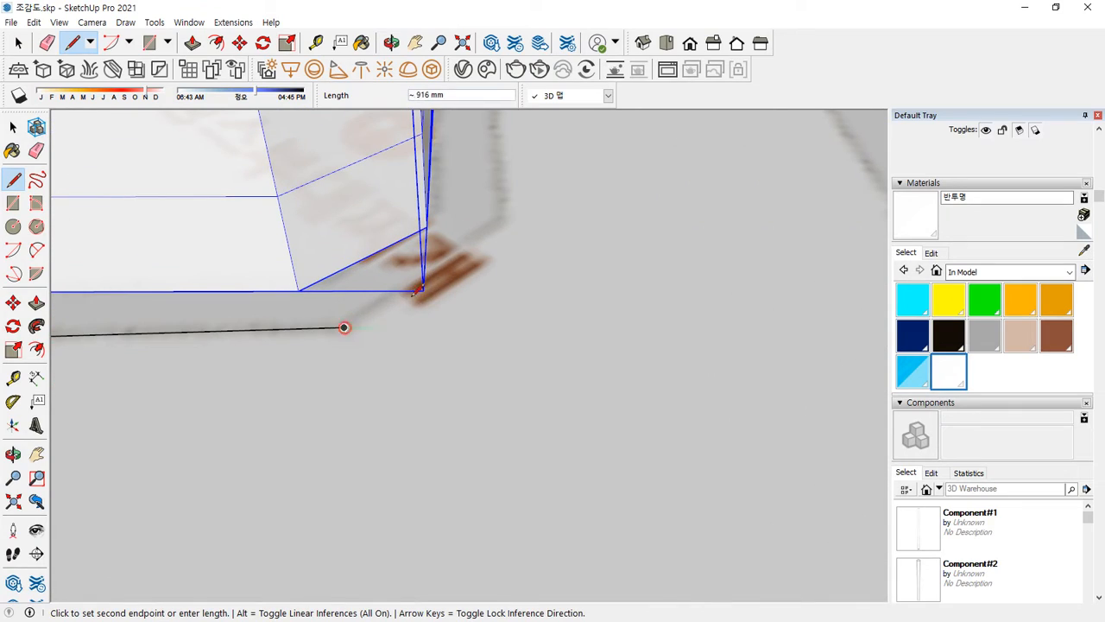
left_click(502, 227)
Draw the pavement outline's rear edge behind the house and close the outline with the last corner chamfer.
mouse_move(630, 229)
middle_mouse_down()
mouse_move(604, 358)
mouse_move(340, 449)
mouse_move(164, 432)
middle_mouse_up()
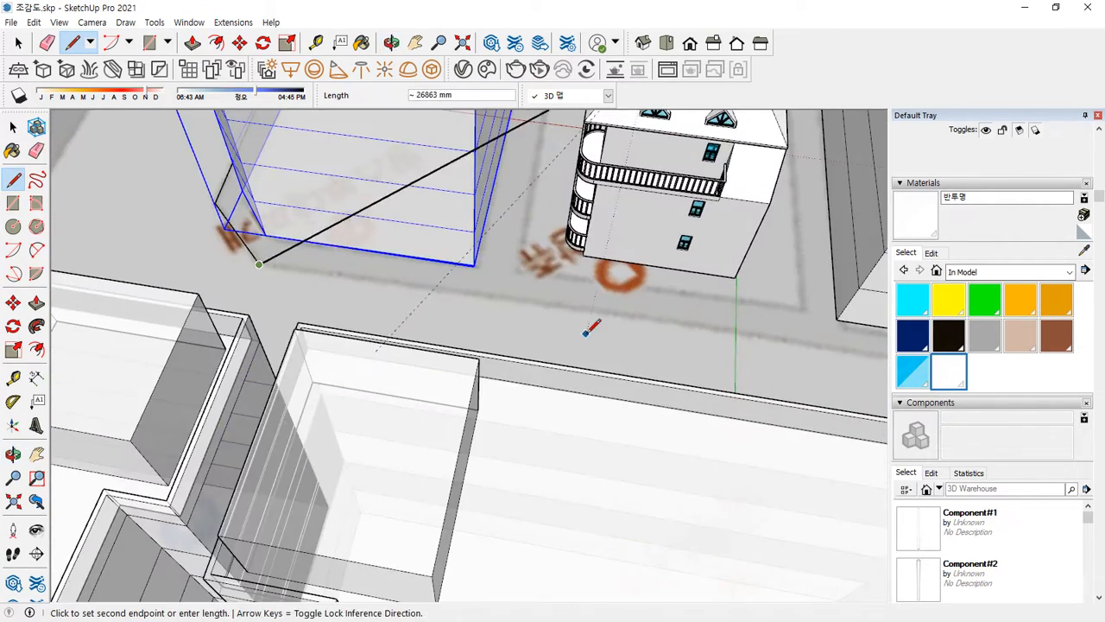
middle_click_drag(725, 338, 169, 369, "shift")
left_click(556, 439)
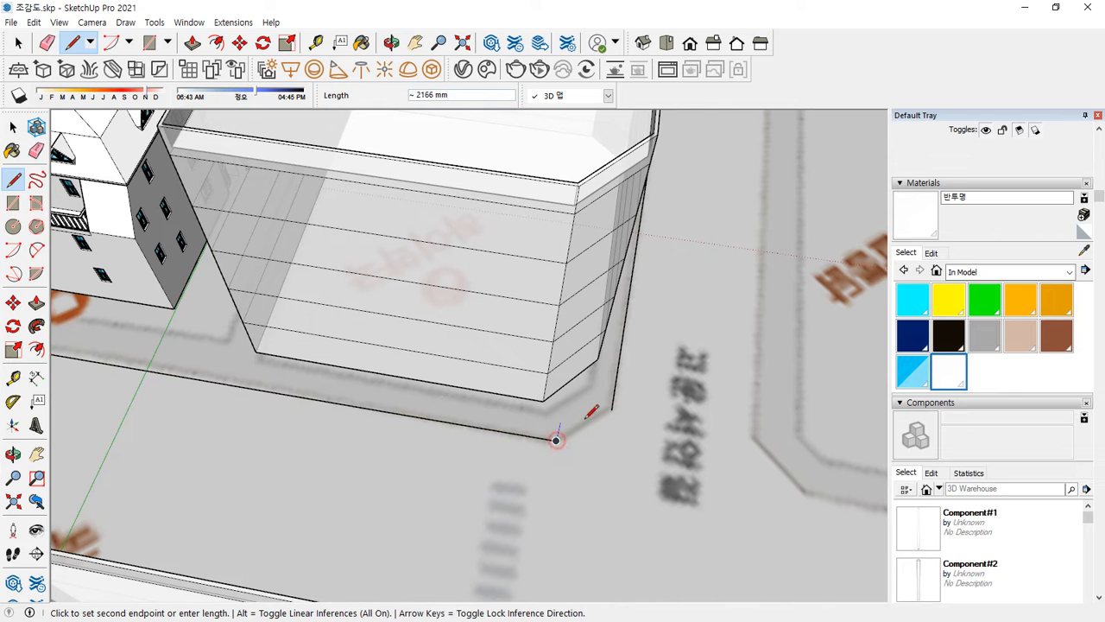
left_click(612, 409)
Start the L-shaped block's outline beside the finished pavement with its end edge, a corner chamfer of about 4240 mm and the edge to the inner corner.
scroll(576, 464, "down", 3)
middle_click_drag(640, 449, 228, 427, "shift")
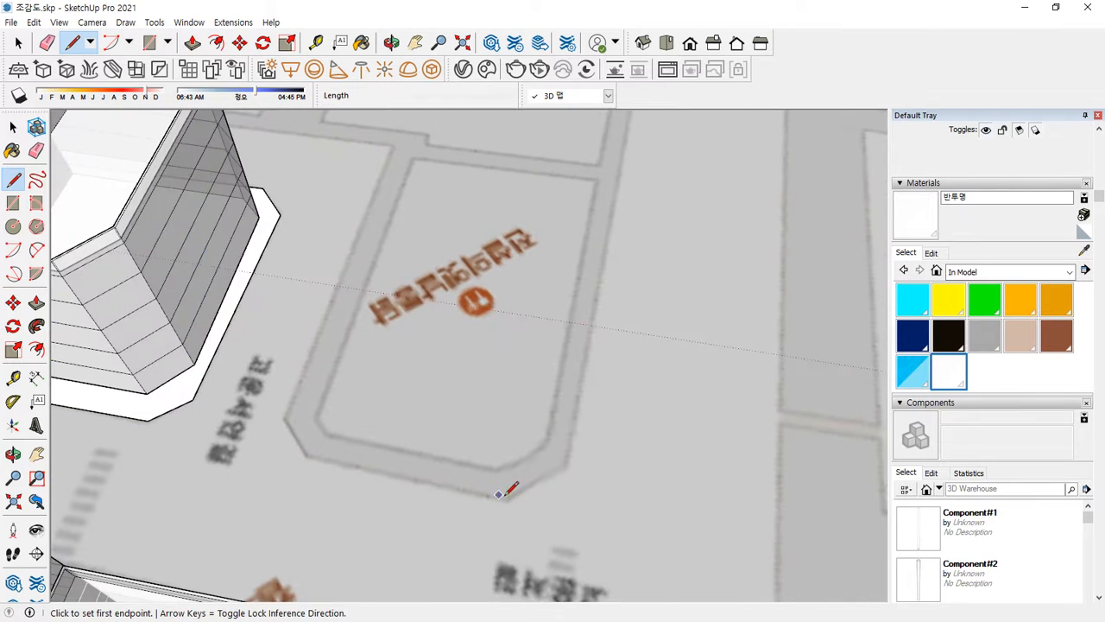
left_click(505, 498)
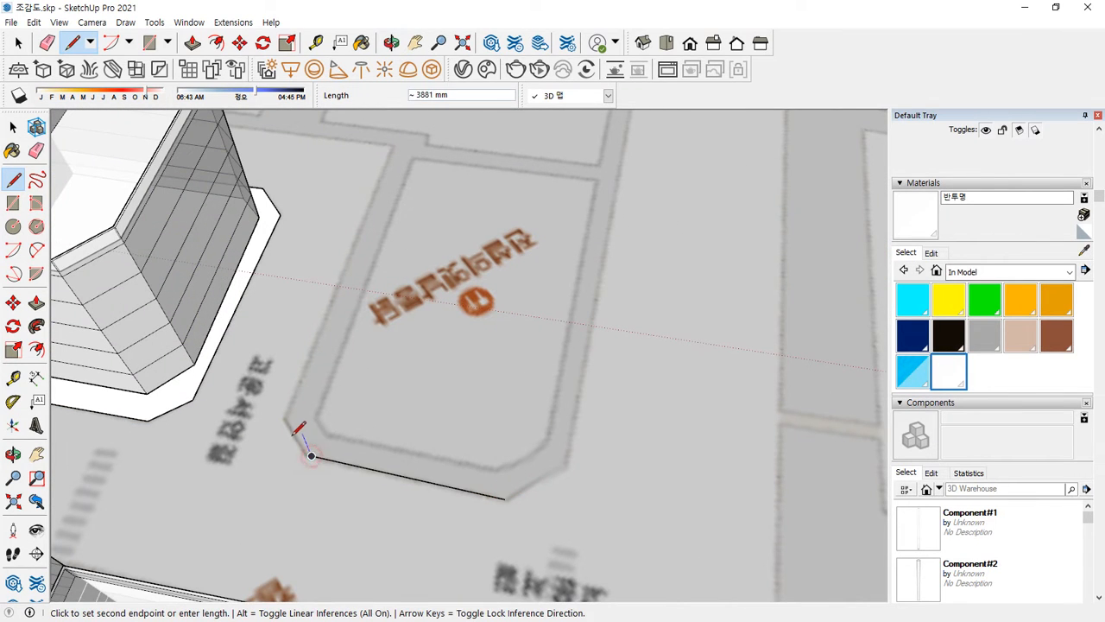
scroll(285, 414, "up", 4)
middle_click_drag(305, 430, 155, 423)
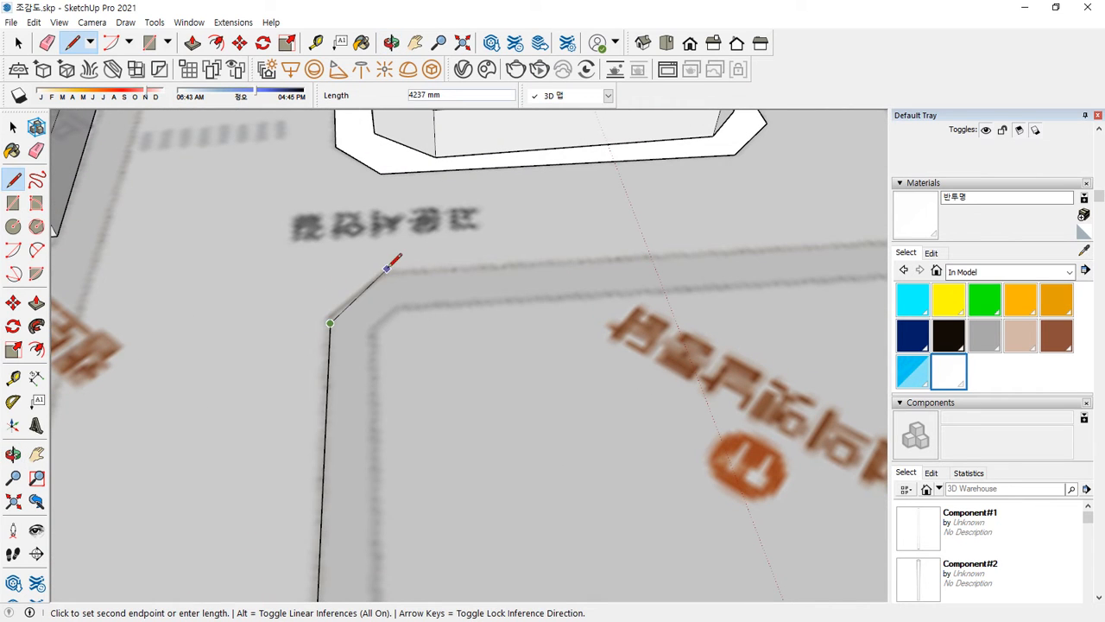
middle_click_drag(539, 281, 311, 321)
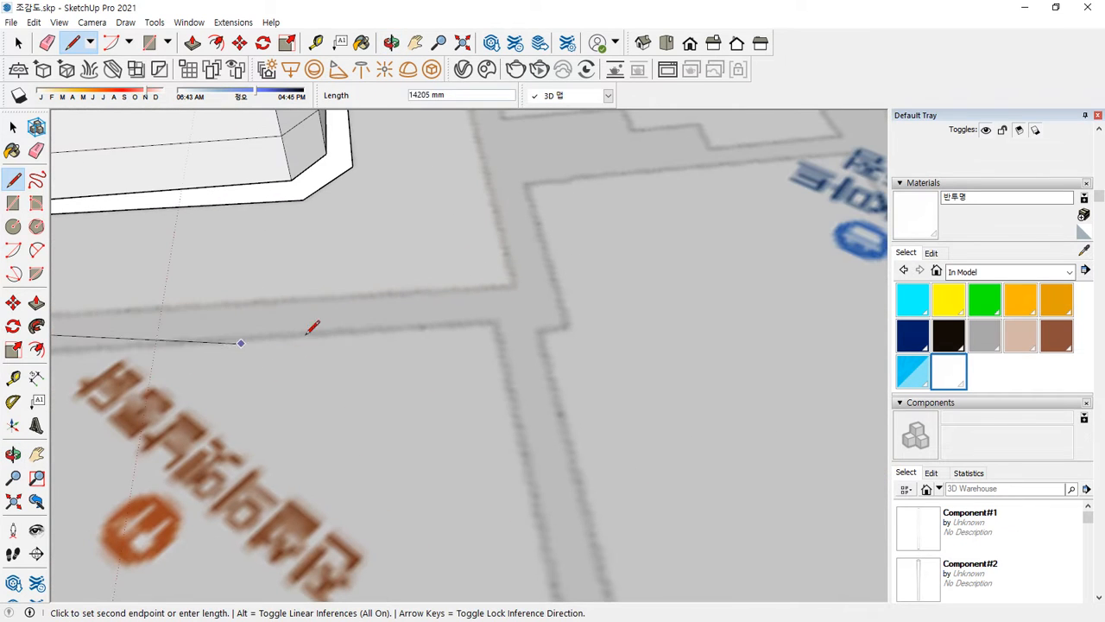
left_click(511, 283)
Continue the L-shaped block's outline with an edge about 63270 mm long opposite the house and the adjoining corner chamfer.
scroll(511, 281, "down", 4)
middle_click_drag(511, 281, 155, 309)
middle_click_drag(635, 332, 43, 400, "shift")
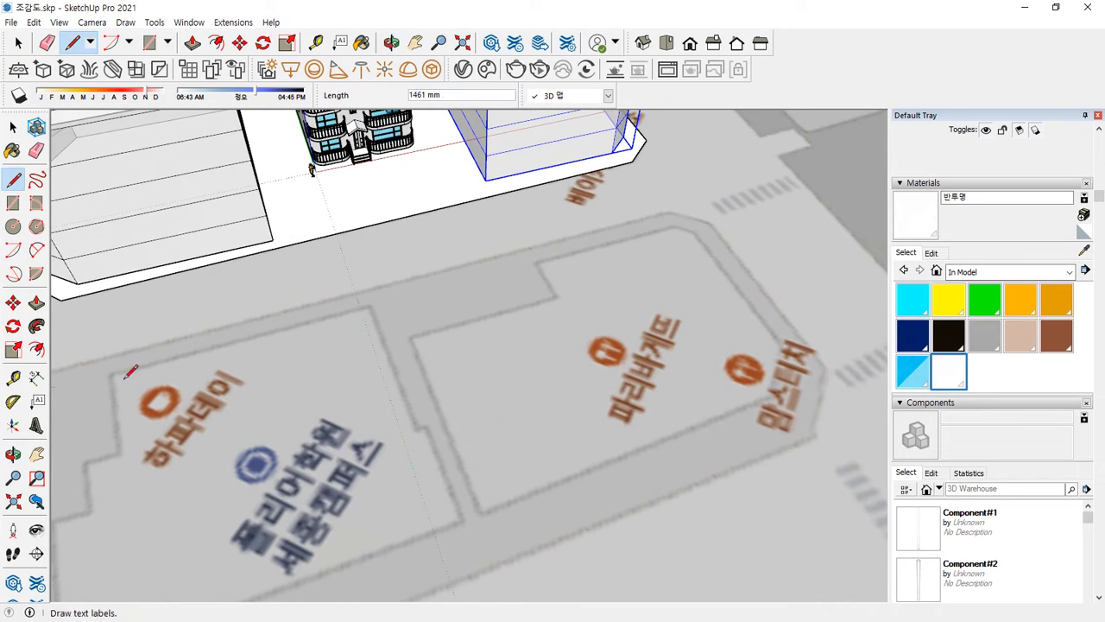
scroll(667, 212, "up", 3)
scroll(667, 212, "up", 2)
left_click(665, 209)
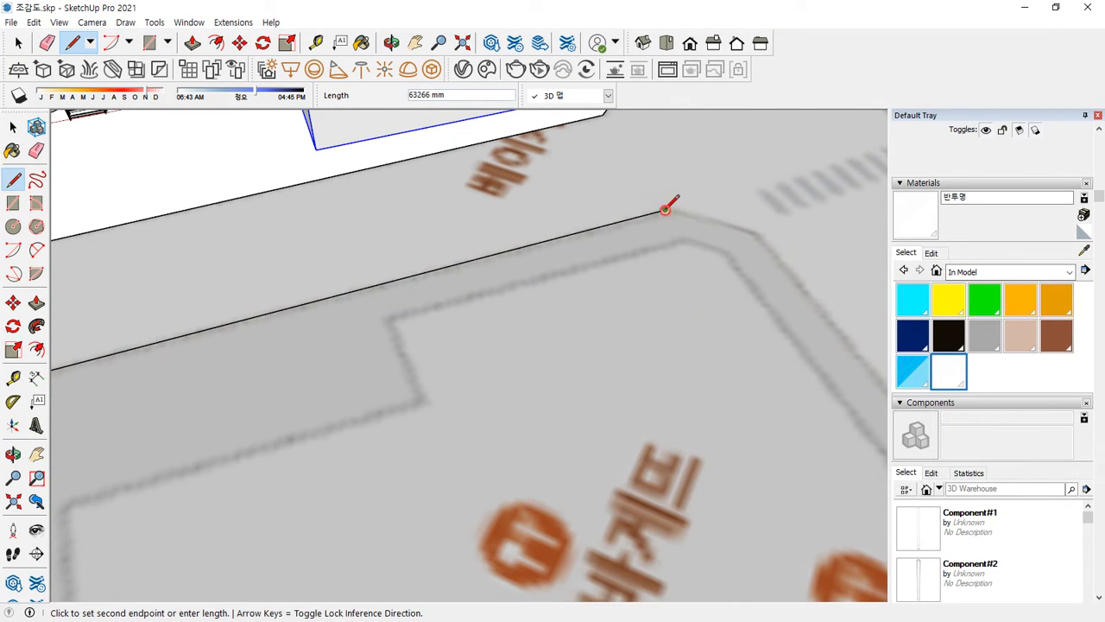
left_click(758, 231)
Draw the L-shaped block's far side edge along the crosswalk road and a corner chamfer of about 6910 mm.
scroll(760, 235, "down", 3)
middle_click_drag(772, 301, 496, 259)
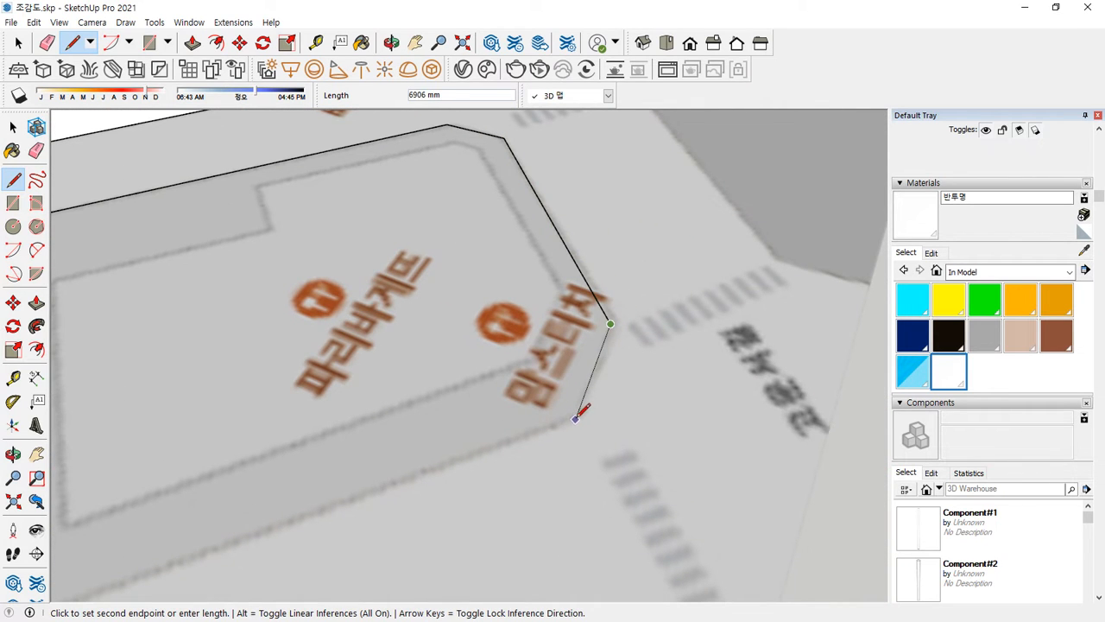
left_click(576, 420)
Trace the L-shaped block's outer edge with a segment about 42500 mm long, the slight bend and the chamfer at the far corner.
scroll(576, 419, "down", 2)
middle_click_drag(285, 479, 812, 152, "shift")
scroll(629, 223, "down", 1)
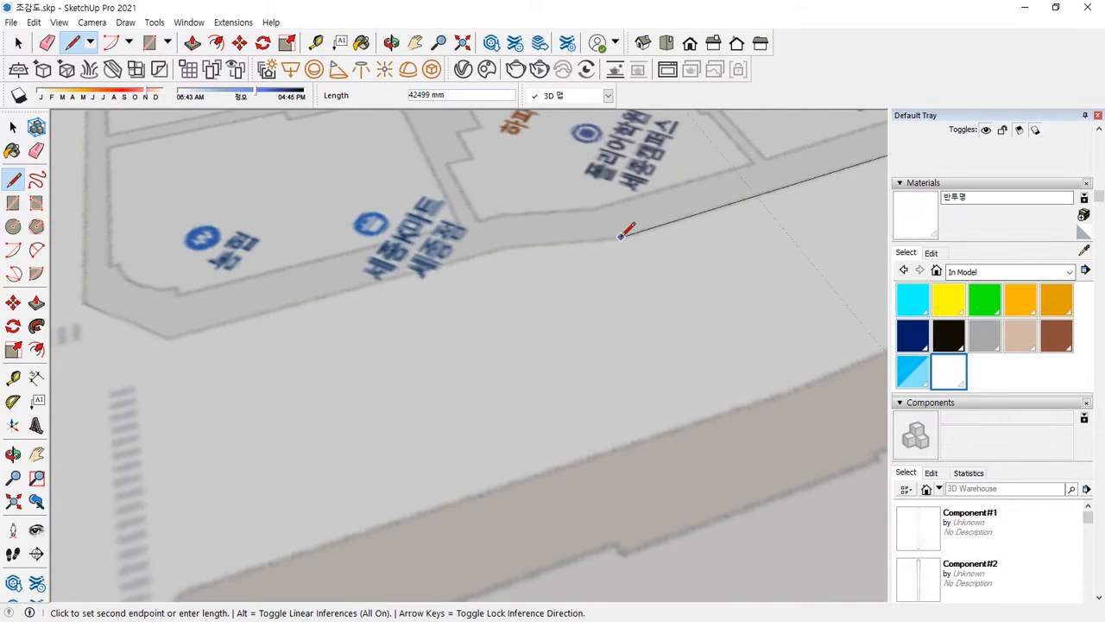
left_click(621, 237)
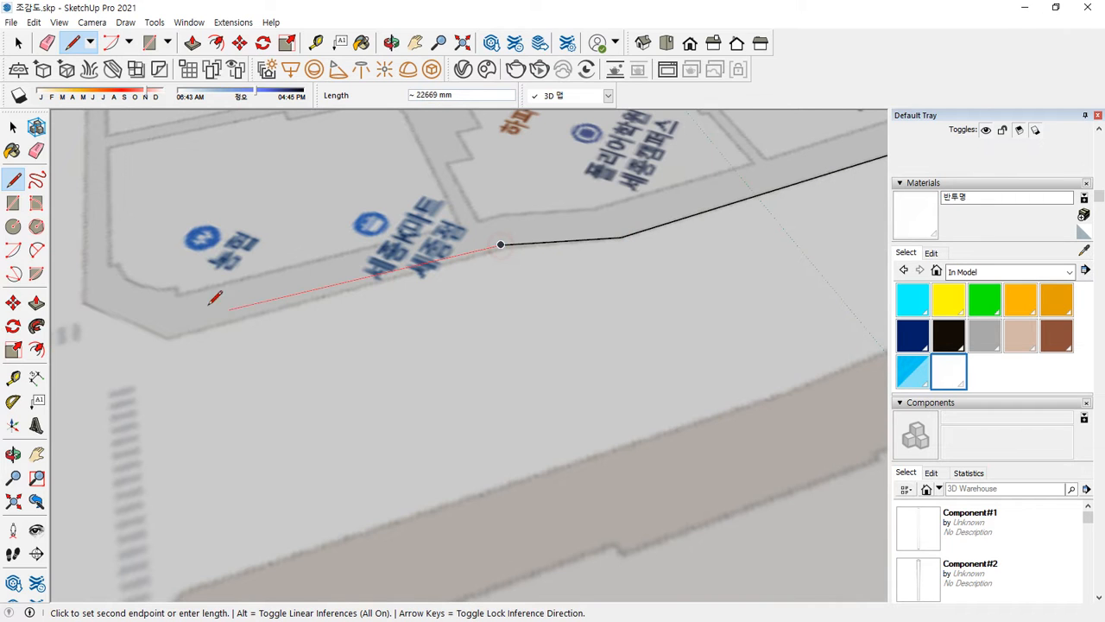
left_click(82, 298)
Draw the L-shaped block's last side edge about 50580 mm long and close the outline at the starting edge.
middle_click_drag(83, 299, 328, 320)
middle_click_drag(220, 418, 903, 228, "shift")
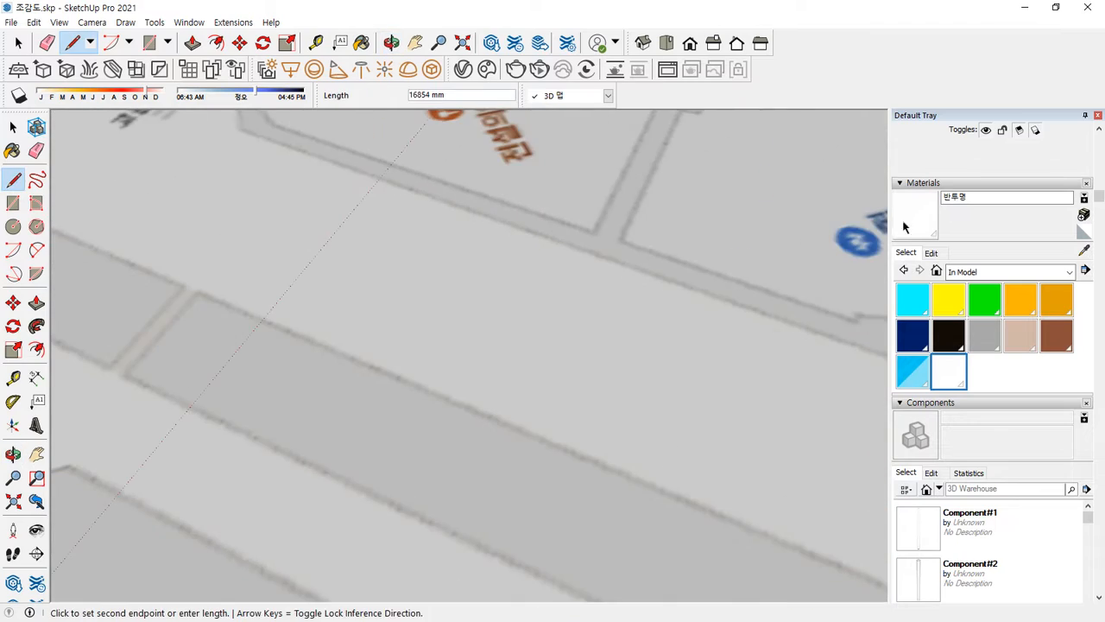
scroll(468, 135, "down", 2)
middle_click_drag(371, 145, 350, 317, "shift")
scroll(275, 307, "up", 2)
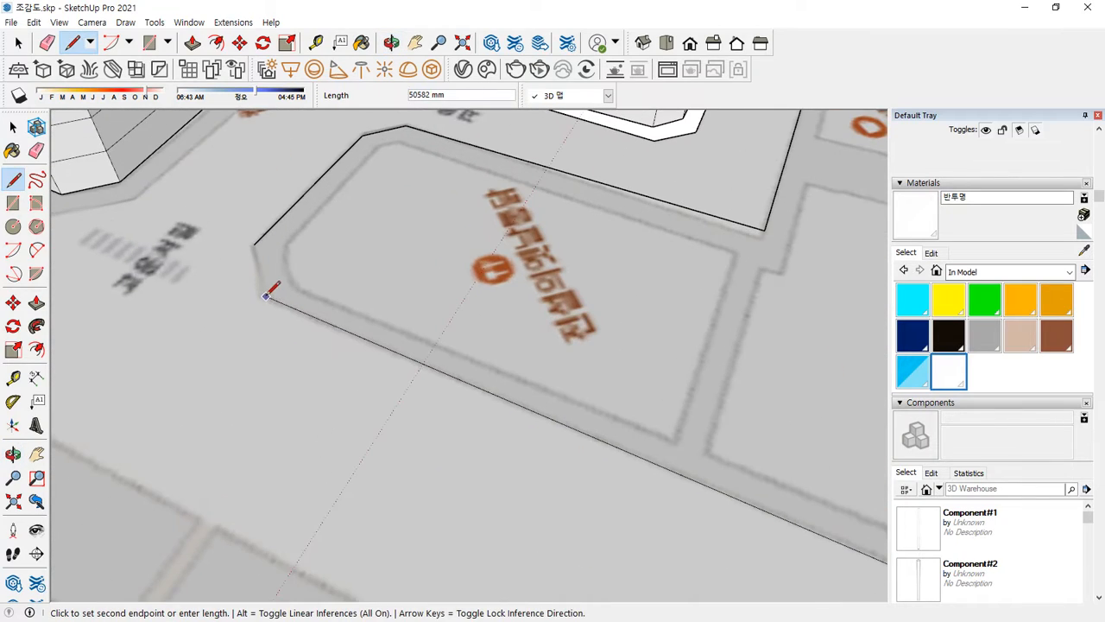
left_click(265, 297)
left_click(254, 244)
Start the pavement outline of the row of four buildings with a corner chamfer and a front edge about 94160 mm long.
scroll(323, 321, "down", 4)
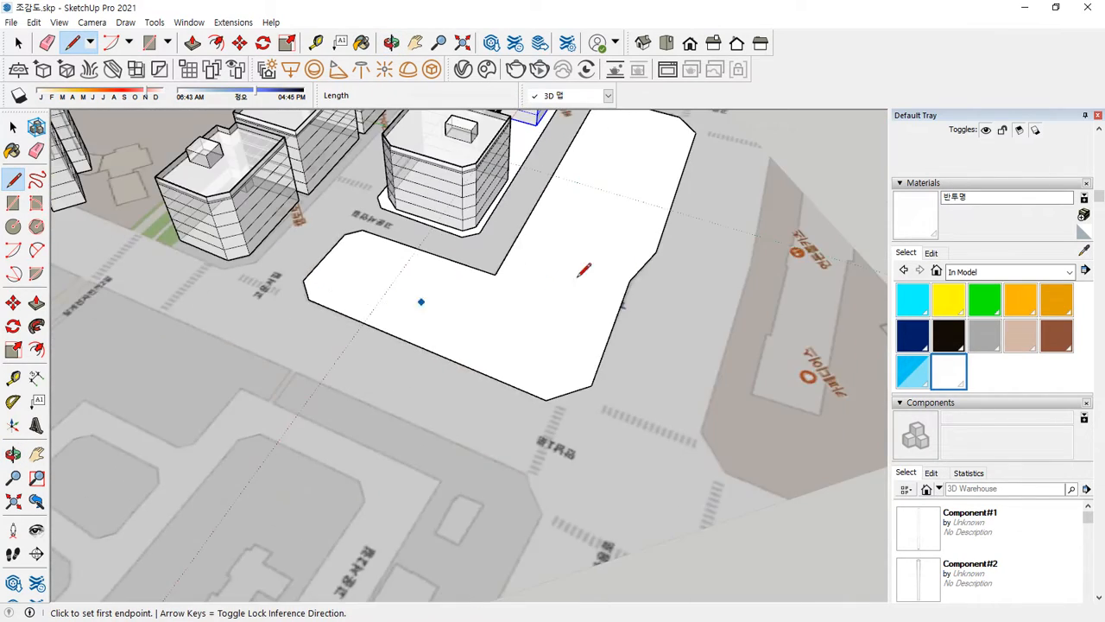
middle_click_drag(600, 259, 347, 448, "shift")
scroll(232, 311, "up", 4)
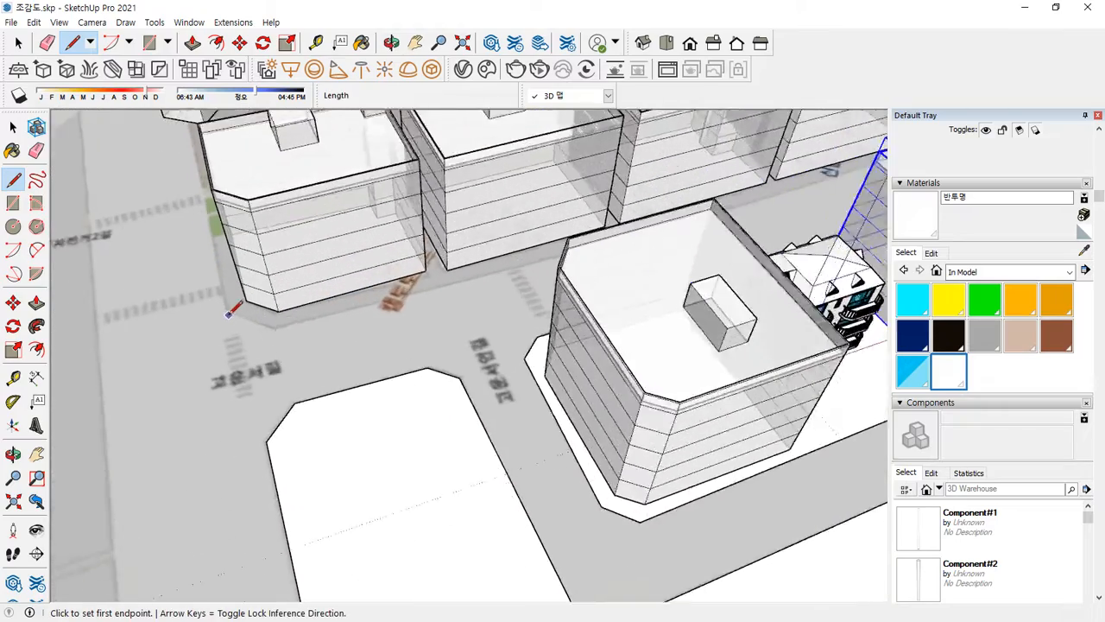
left_click(224, 306)
scroll(279, 327, "down", 5)
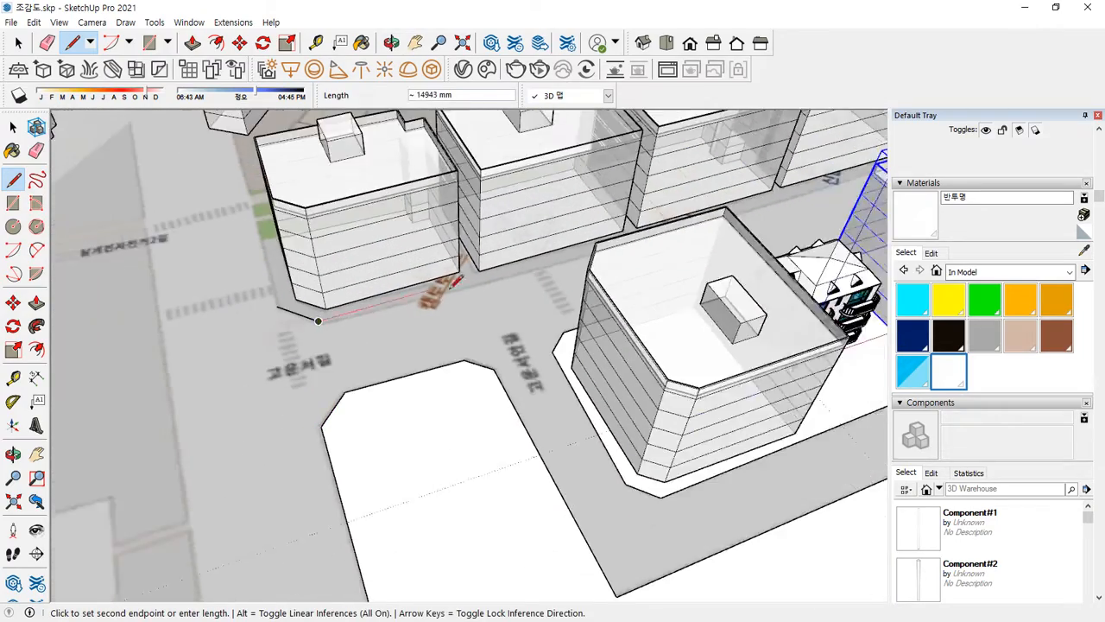
middle_click_drag(279, 326, 480, 304)
scroll(402, 300, "up", 2)
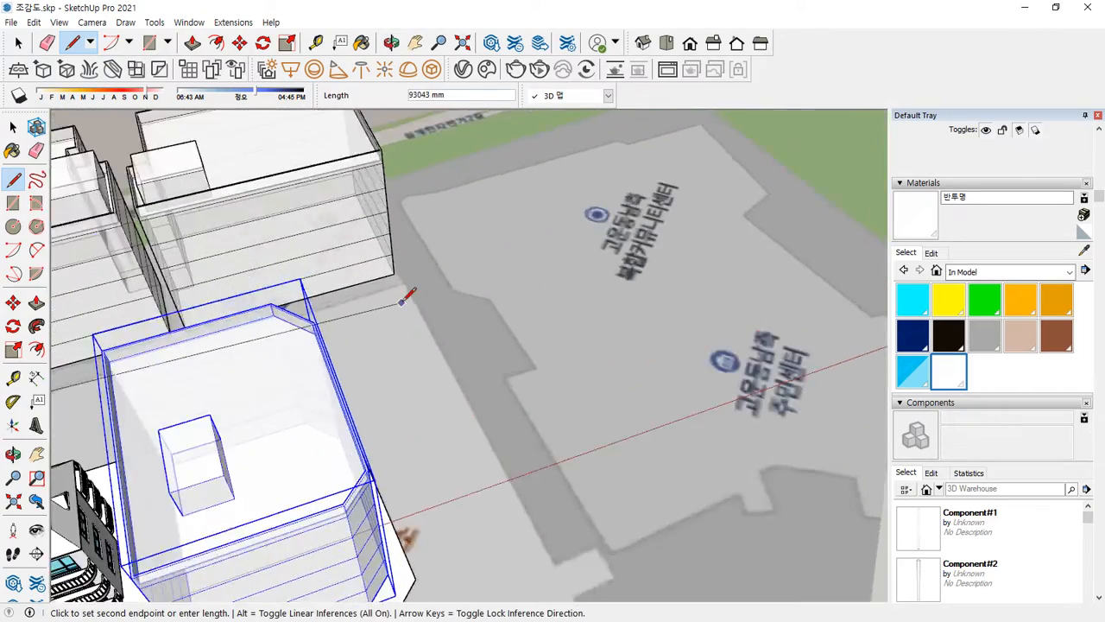
scroll(412, 276, "up", 3)
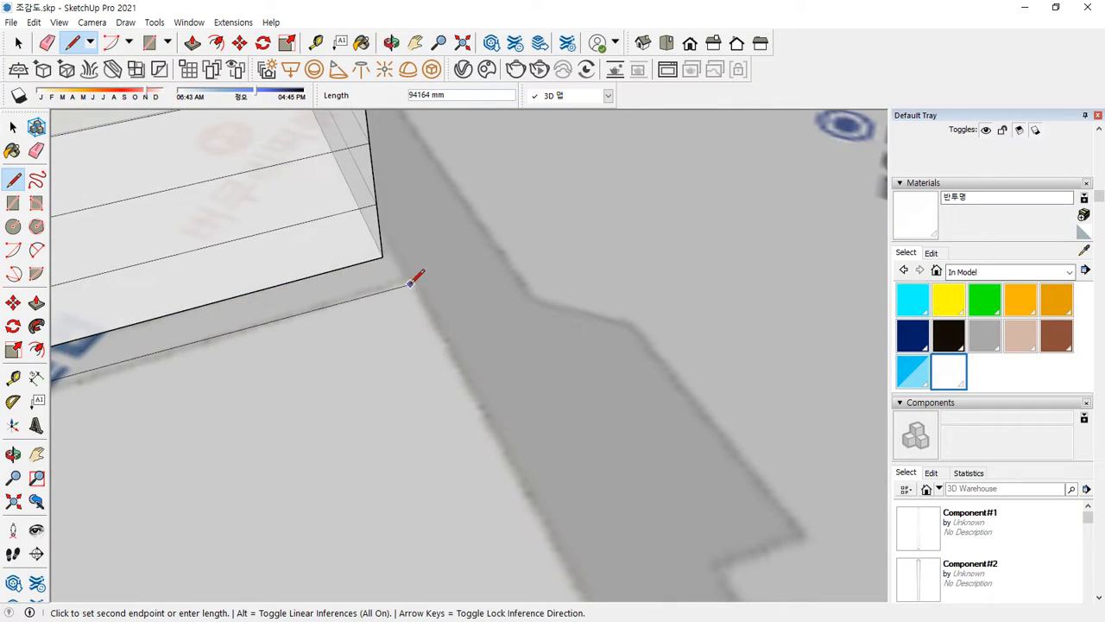
left_click(410, 283)
Extend the building row's pavement outline along the community center's street side and its adjoining front edge.
scroll(456, 338, "down", 5)
middle_click_drag(522, 490, 401, 243, "shift")
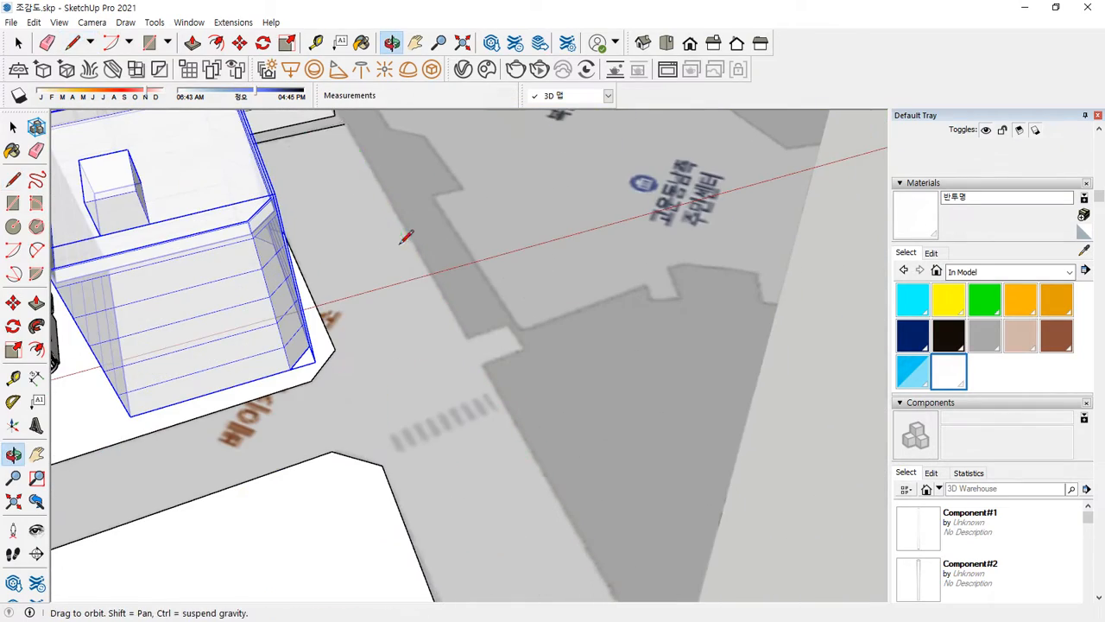
left_click(466, 330)
scroll(604, 303, "down", 2)
middle_click_drag(605, 303, 396, 439, "shift")
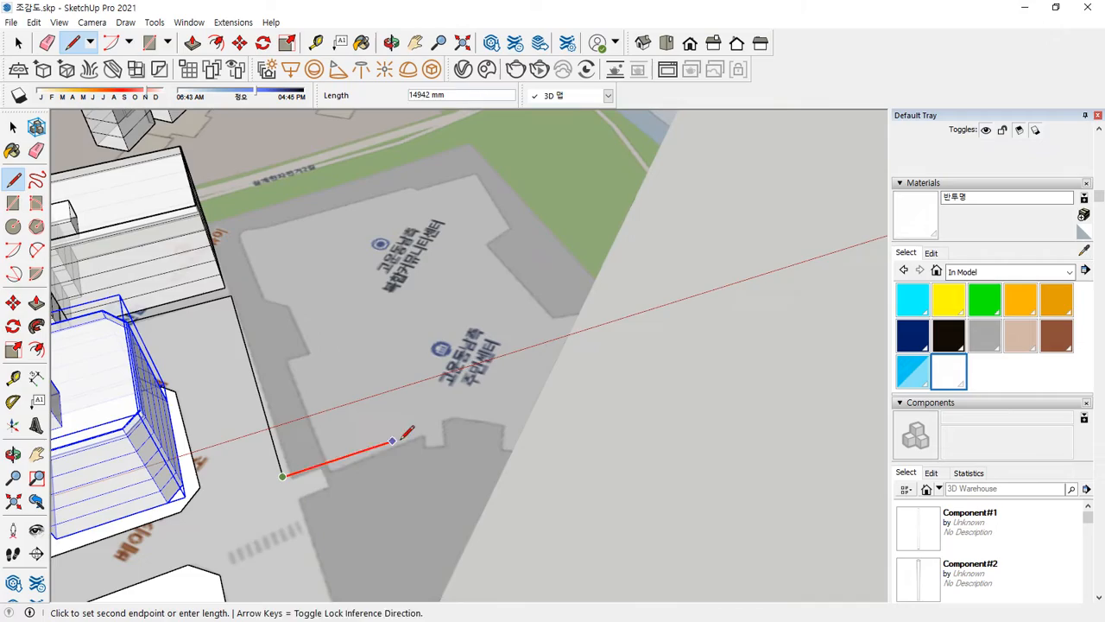
left_click(516, 388)
Trace the community center's back side and a rear edge about 131880 mm long along the green strip behind the buildings.
middle_click_drag(366, 175, 76, 239)
middle_click_drag(789, 268, 227, 329, "shift")
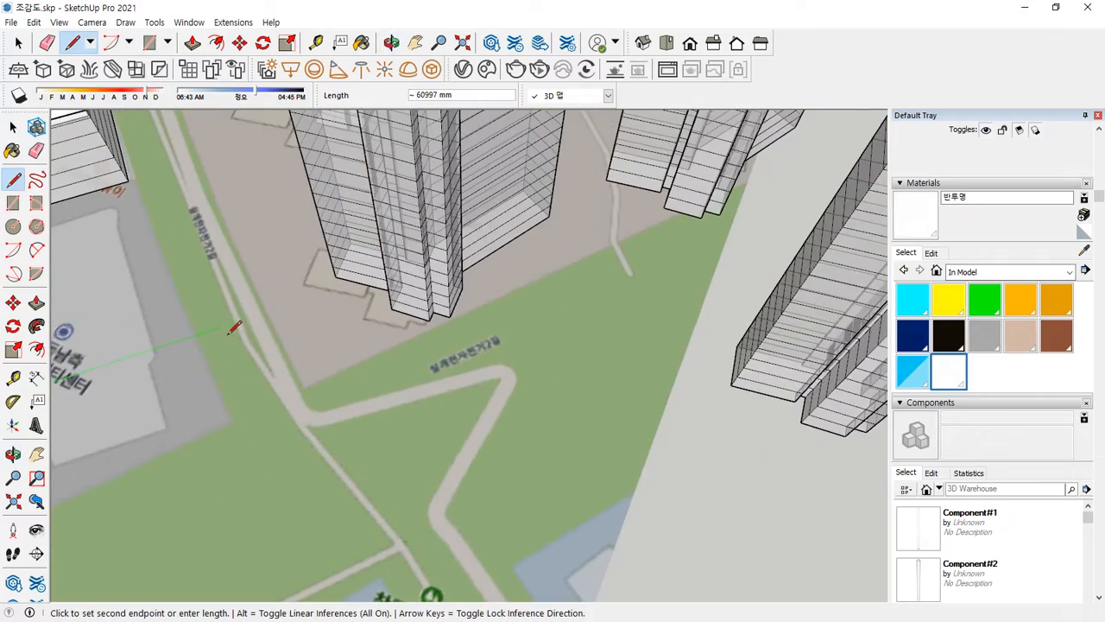
scroll(184, 271, "down", 5)
middle_click_drag(178, 177, 188, 407, "shift")
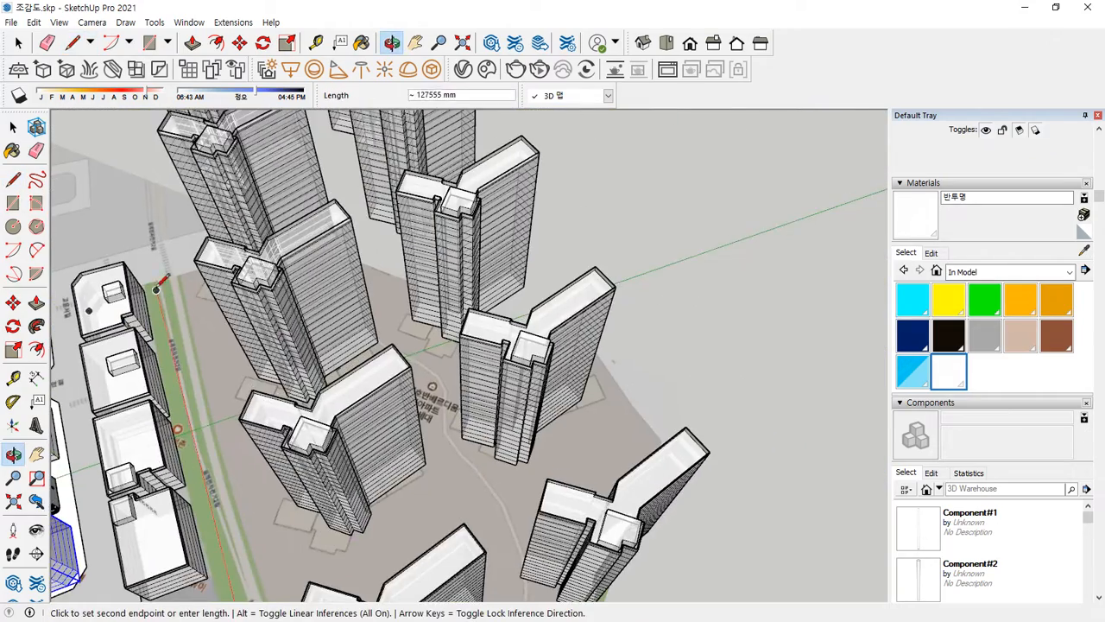
scroll(155, 279, "up", 3)
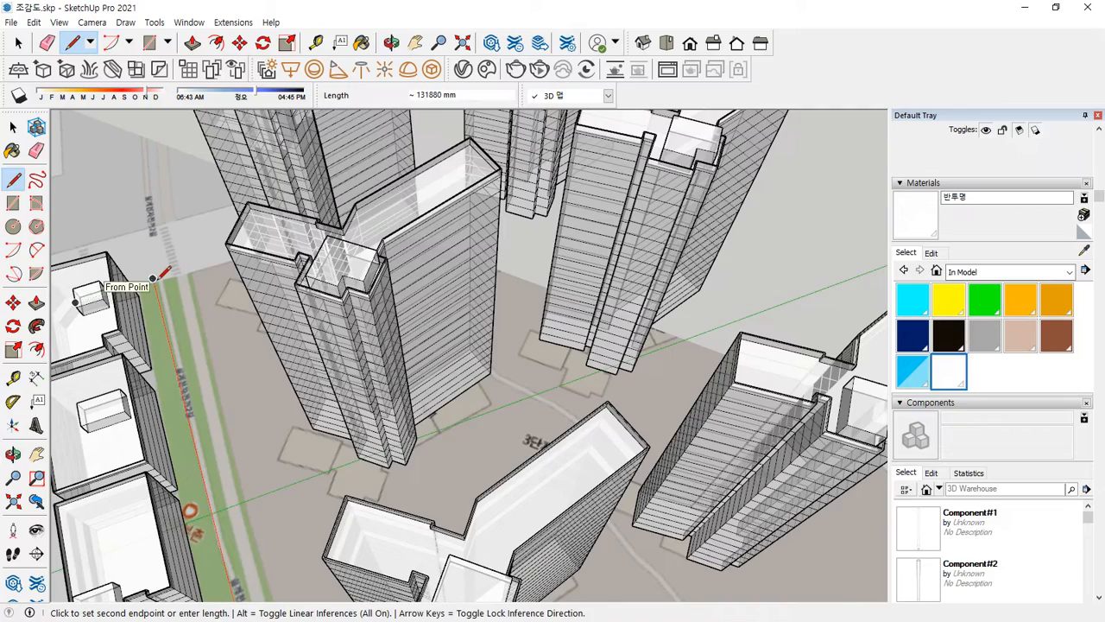
left_click(154, 279)
Close the building row's pavement outline with the end edge back to the starting corner chamfer.
middle_click_drag(155, 278, 579, 233)
middle_click_drag(519, 380, 390, 106, "shift")
scroll(316, 352, "up", 3)
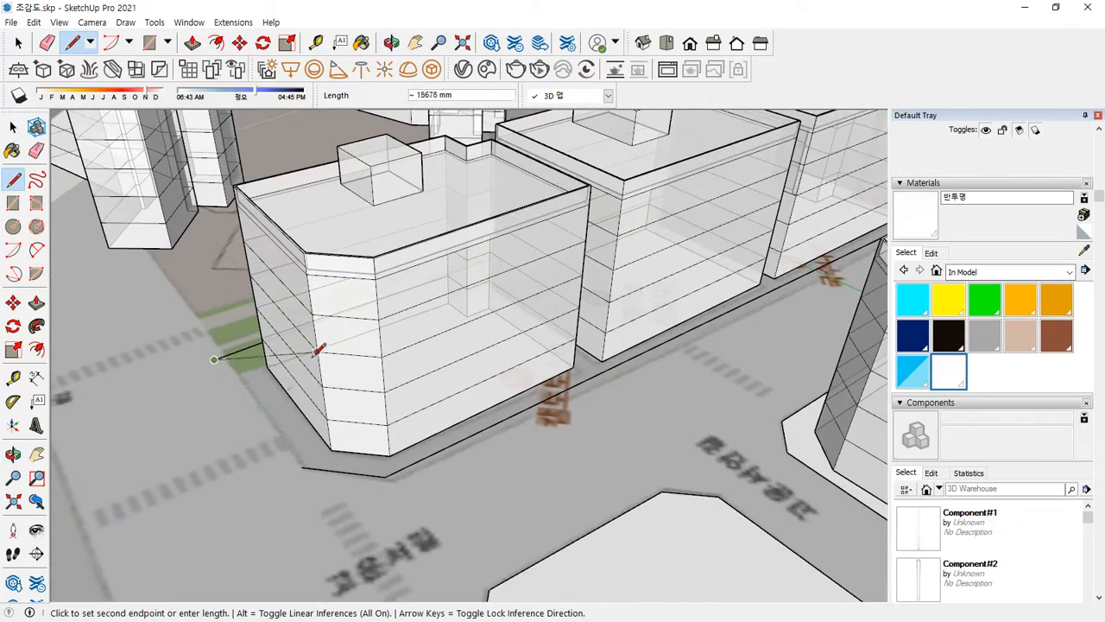
left_click(301, 467)
scroll(342, 471, "down", 3)
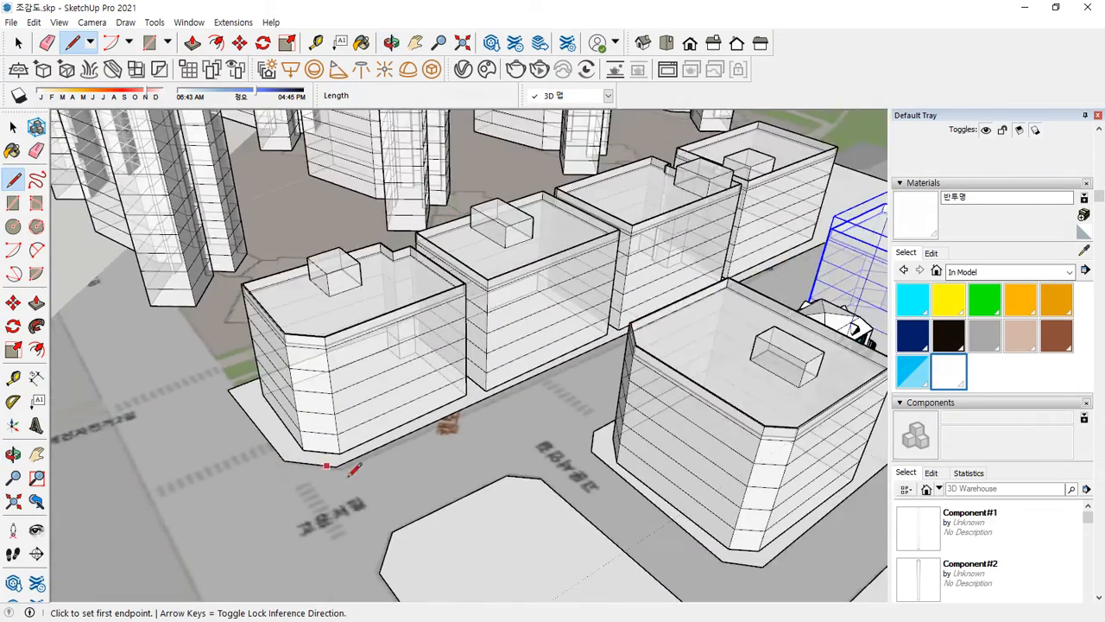
Start the large block's outline across the crossroad with its long street edge and the corner chamfer at the intersection.
middle_click_drag(346, 472, 263, 424, "shift")
scroll(196, 401, "down", 4)
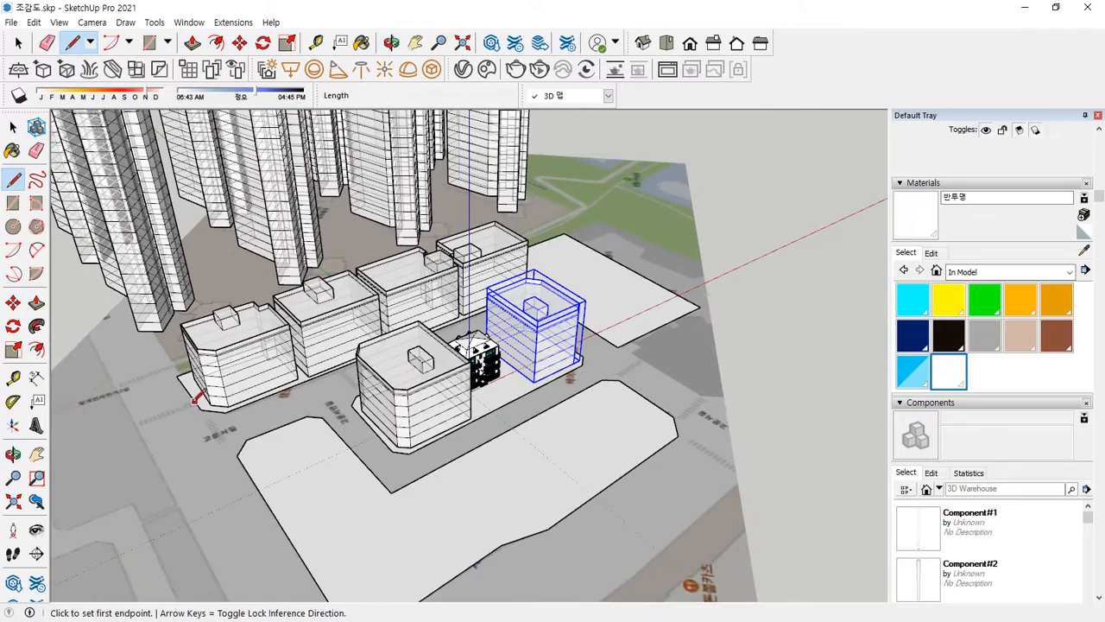
left_click(84, 336)
middle_click_drag(85, 336, 187, 442)
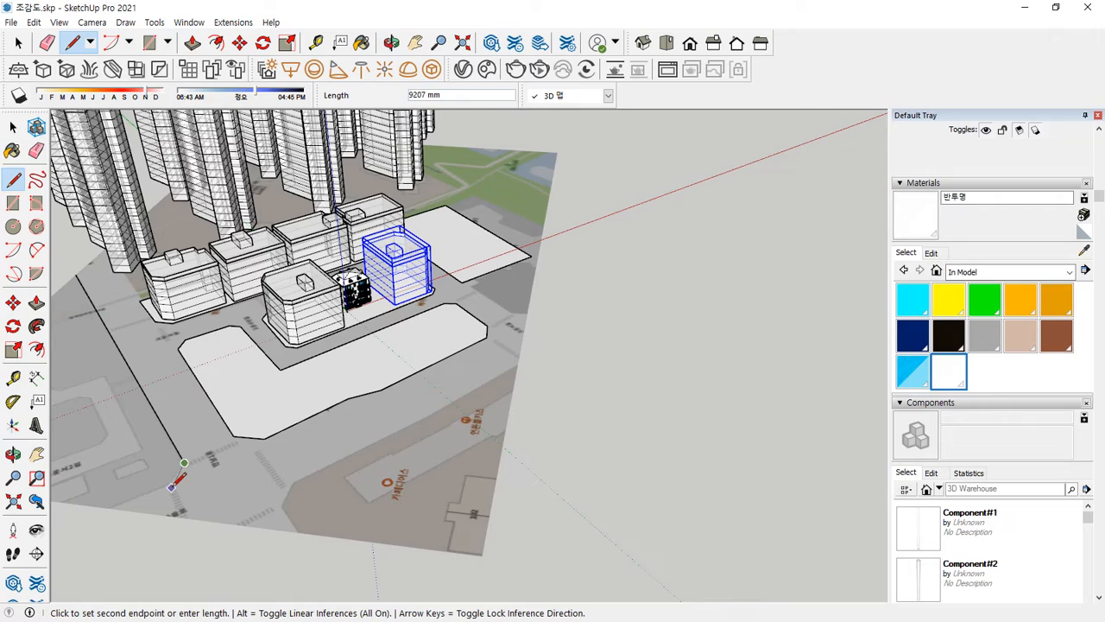
scroll(179, 472, "up", 4)
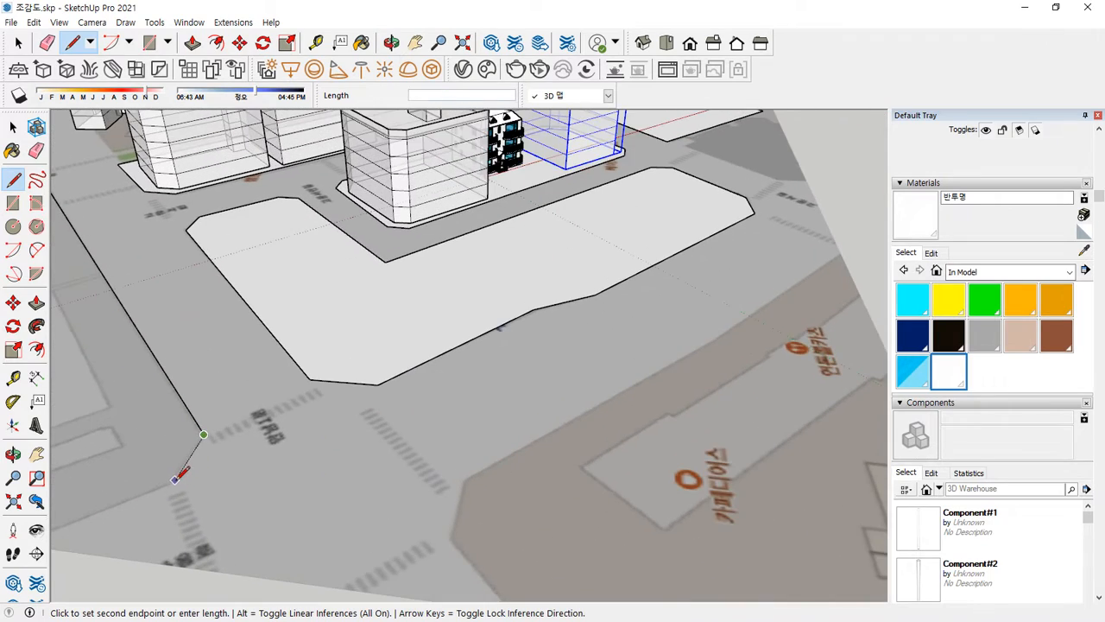
left_click(175, 480)
Draw the large block's short front edge to the map's border and close the outline along the map's edges.
scroll(170, 478, "down", 3)
middle_click_drag(165, 480, 349, 458)
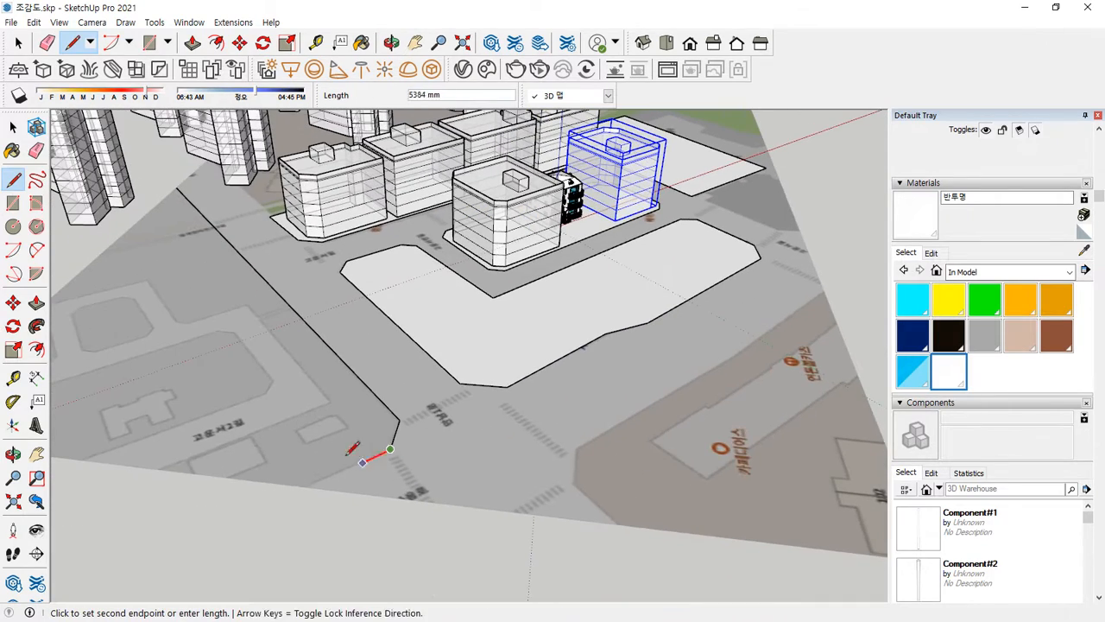
left_click(300, 486)
middle_click_drag(203, 472, 389, 499, "shift")
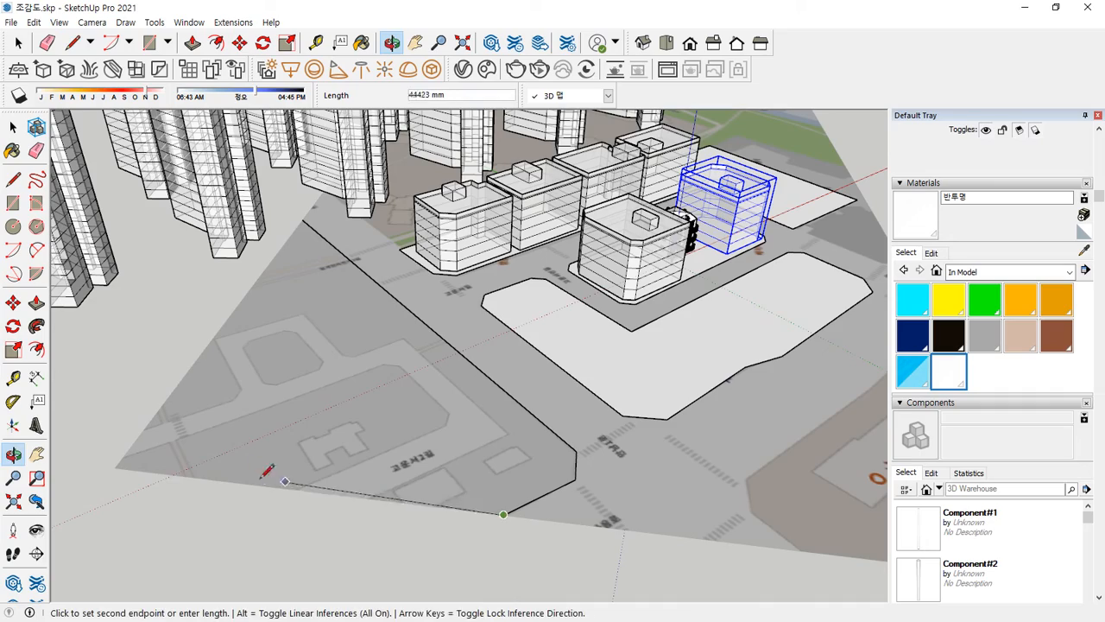
left_click(119, 466)
left_click(302, 220)
scroll(441, 403, "down", 2)
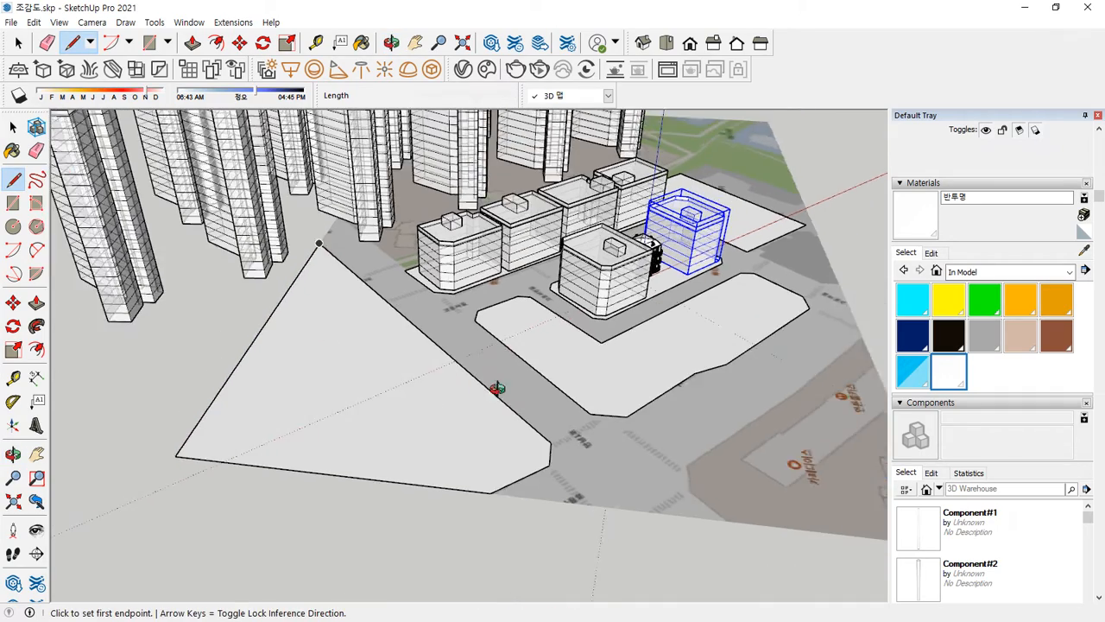
Trace the map image's outer border from its front corner past the park and behind the towers to the large block.
middle_click_drag(495, 388, 298, 432, "shift")
scroll(222, 264, "down", 2)
middle_click_drag(229, 278, 376, 340)
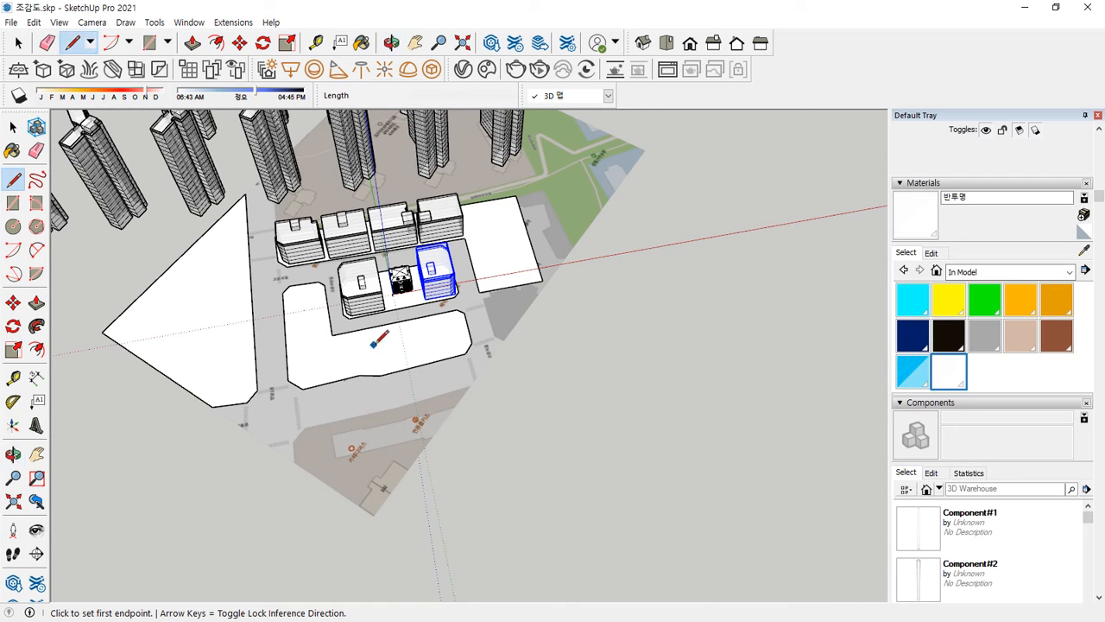
left_click(374, 515)
middle_click_drag(649, 141, 578, 393)
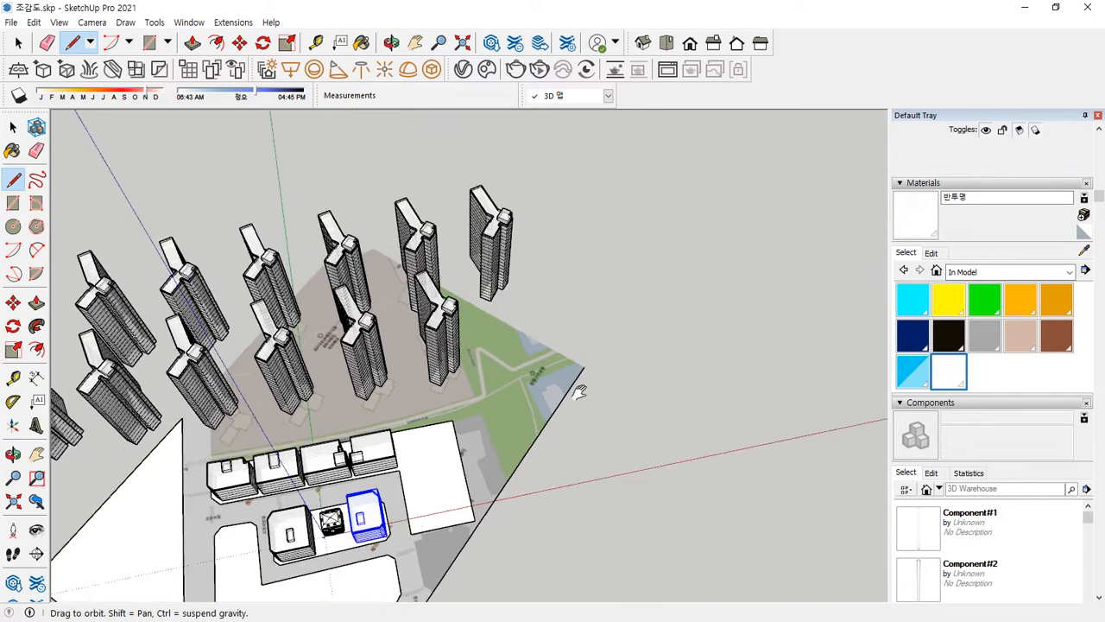
scroll(378, 256, "up", 2)
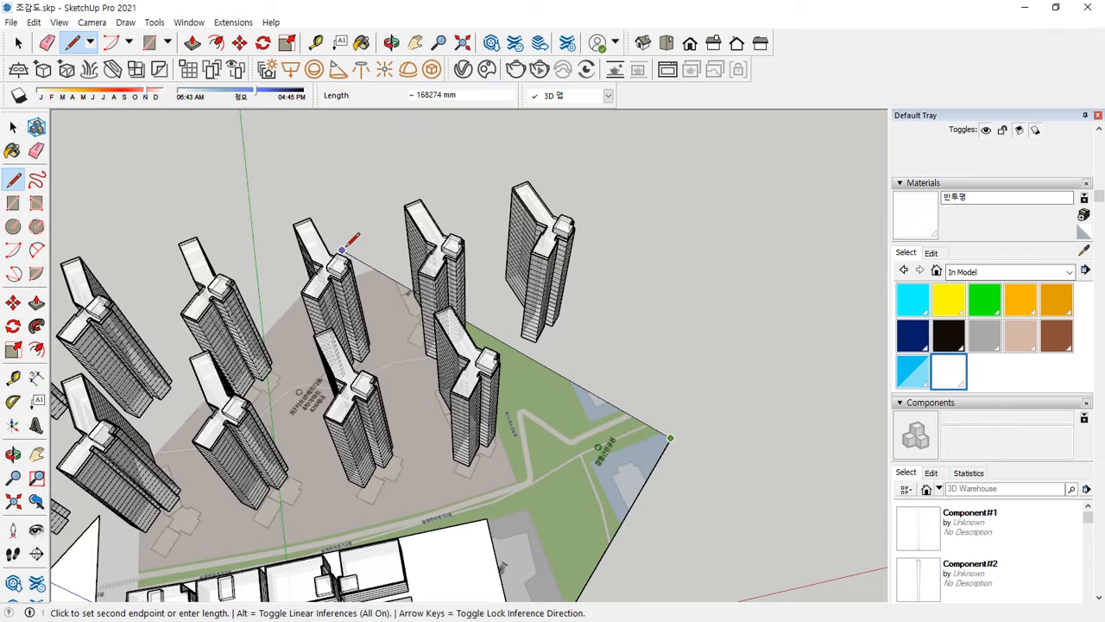
middle_click_drag(347, 243, 323, 319)
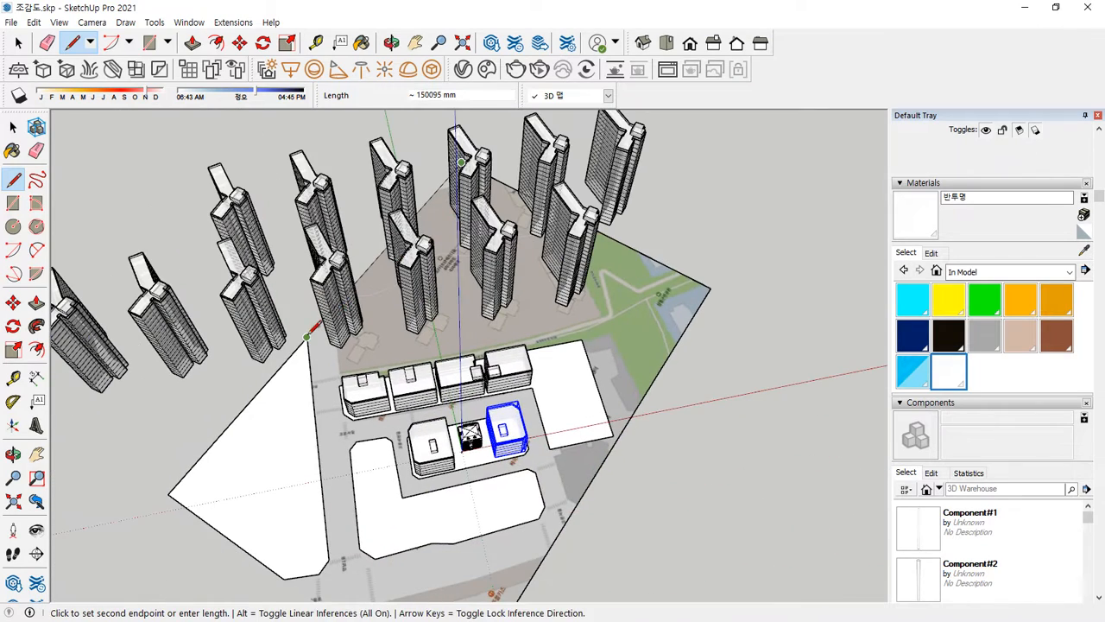
key("Escape")
Draw the map's remaining front border edge, about 94890 mm long, from the large block to the front corner to close the ground outline.
middle_click_drag(247, 458, 237, 489)
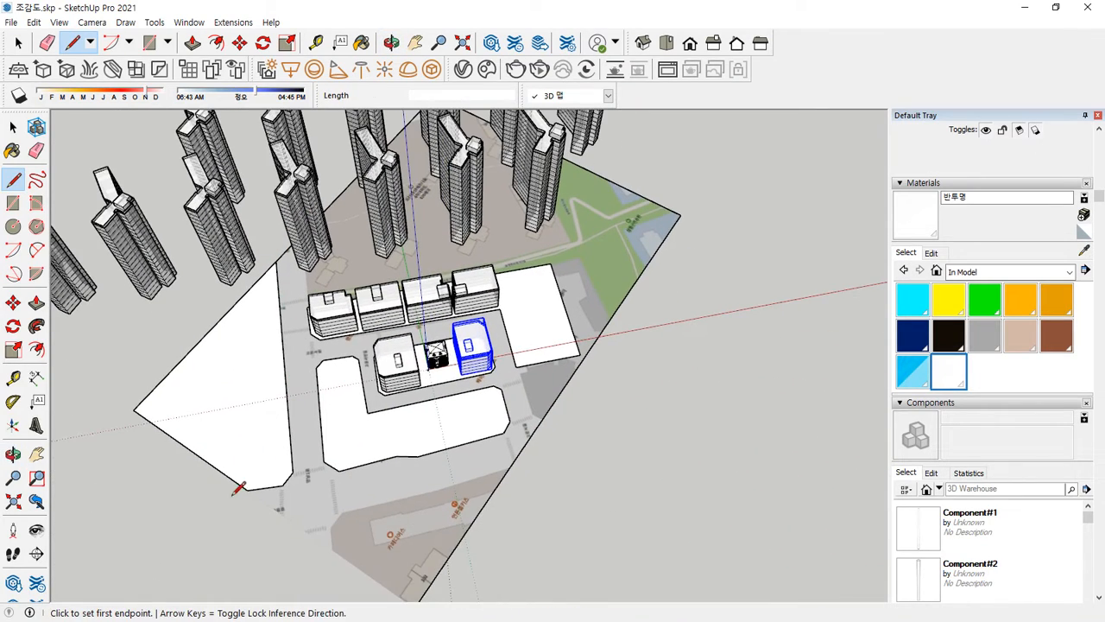
left_click(247, 492)
middle_click_drag(304, 511, 257, 437, "shift")
left_click(360, 522)
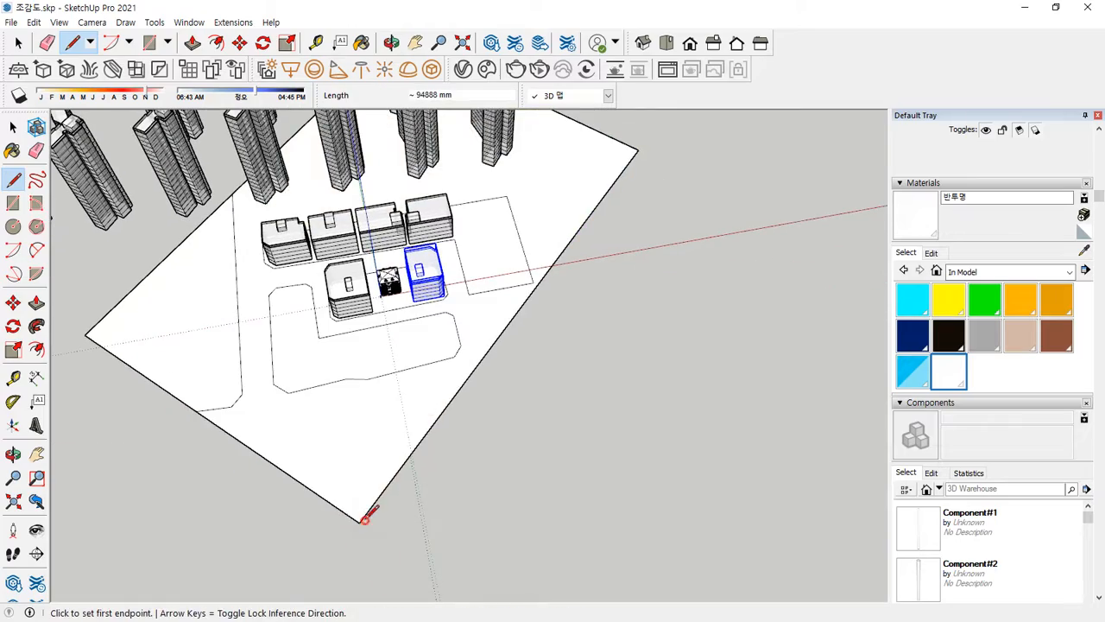
Delete the ground face inside the large block across the crossroad.
key("space")
scroll(414, 282, "up", 5)
middle_click_drag(298, 324, 251, 281)
scroll(305, 350, "up", 6)
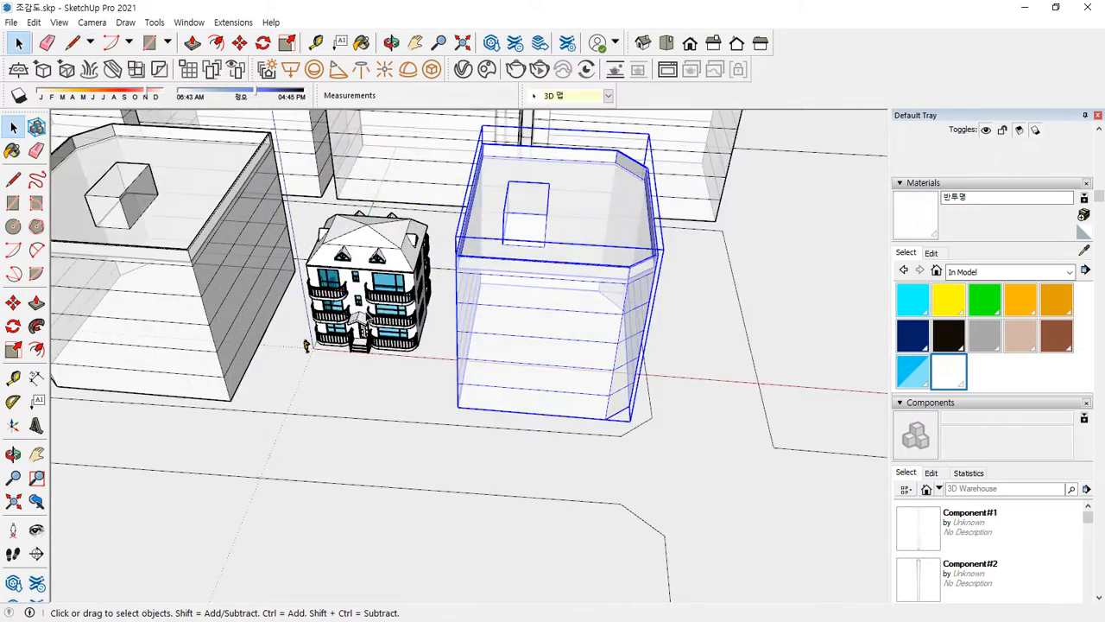
scroll(491, 459, "down", 8)
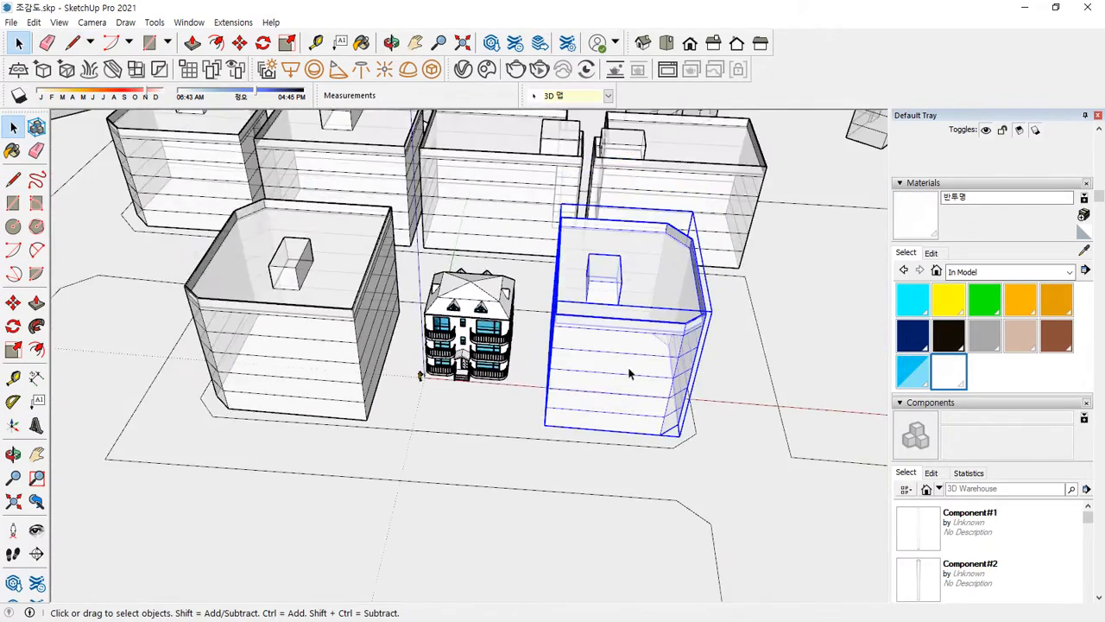
scroll(596, 364, "down", 10)
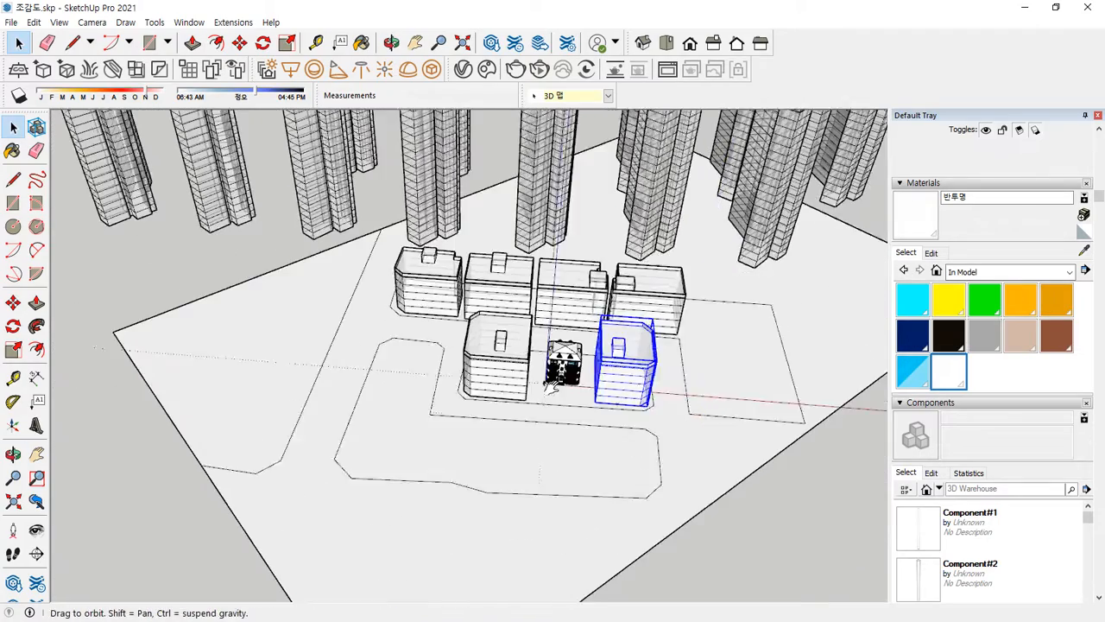
middle_click_drag(552, 384, 542, 375)
left_click(156, 335)
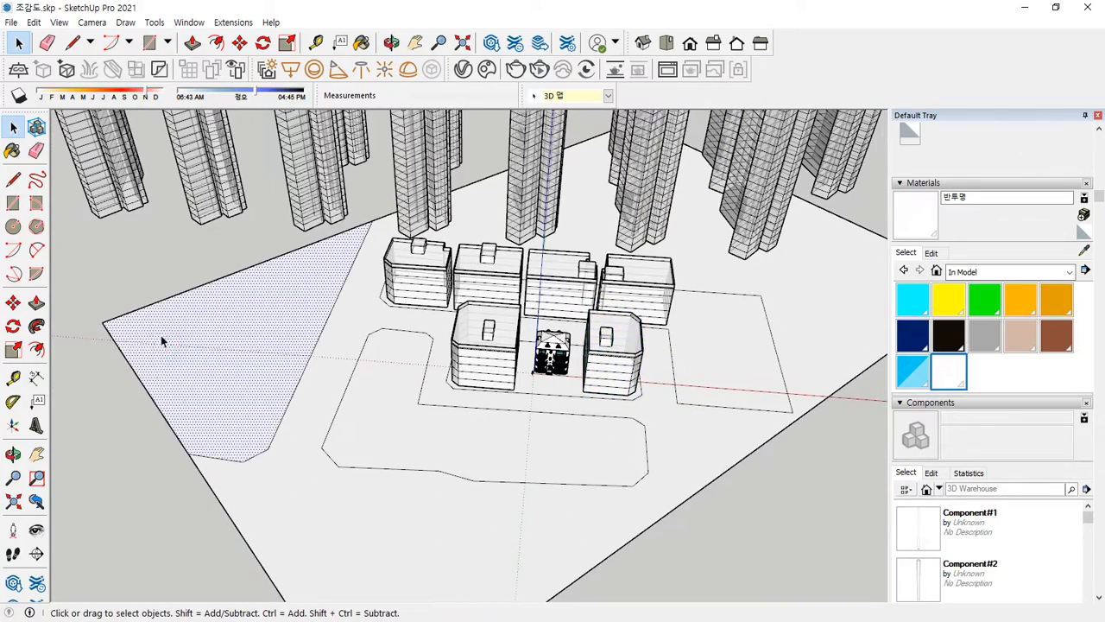
key("Delete")
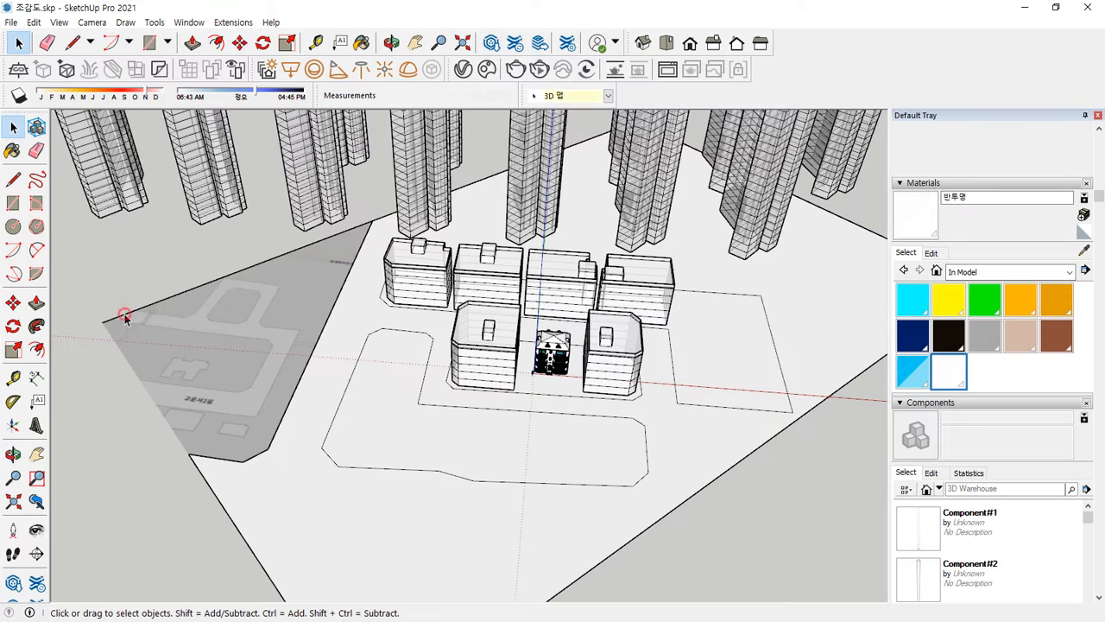
Hide the map image lying under the site's ground surface.
left_click(125, 318)
right_click(177, 330)
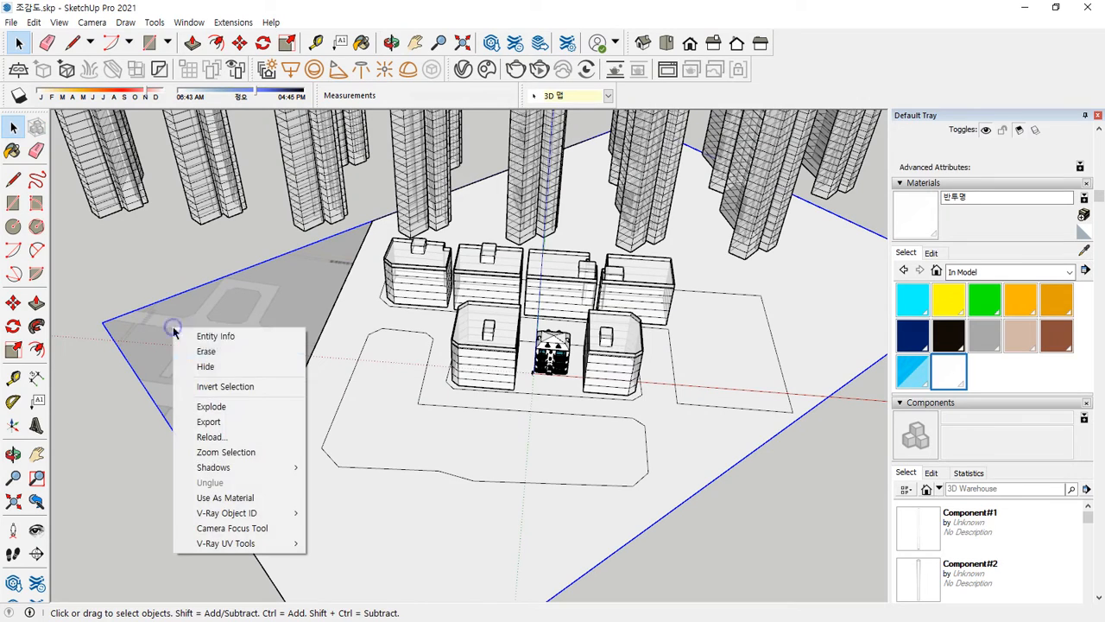
left_click(213, 367)
scroll(503, 424, "down", 2)
scroll(508, 413, "up", 5)
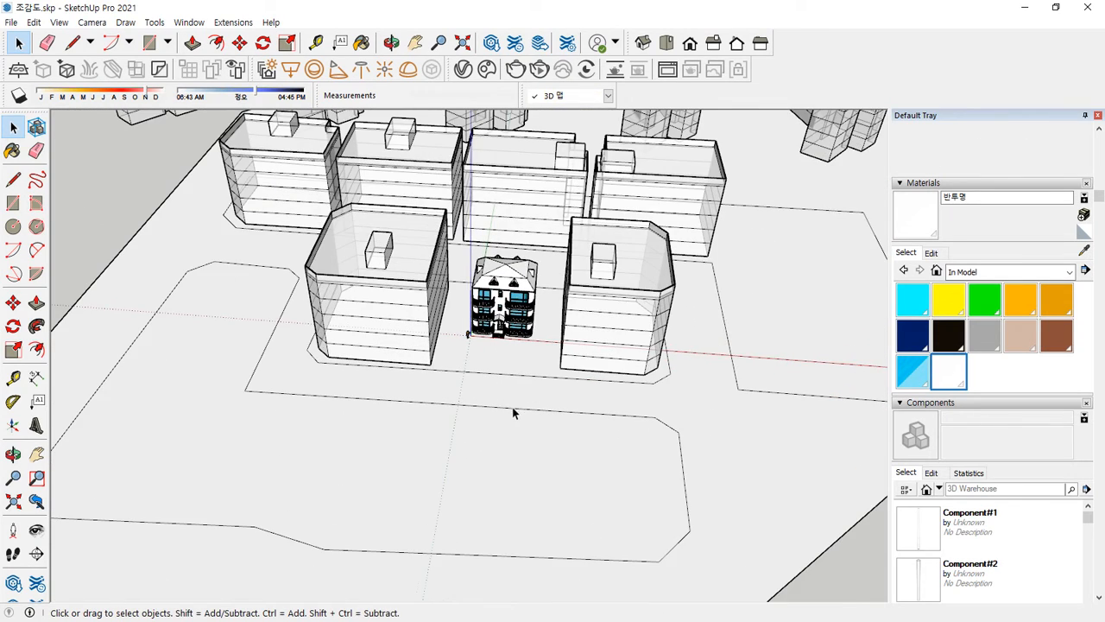
scroll(512, 414, "up", 1)
key("p")
left_click(723, 406)
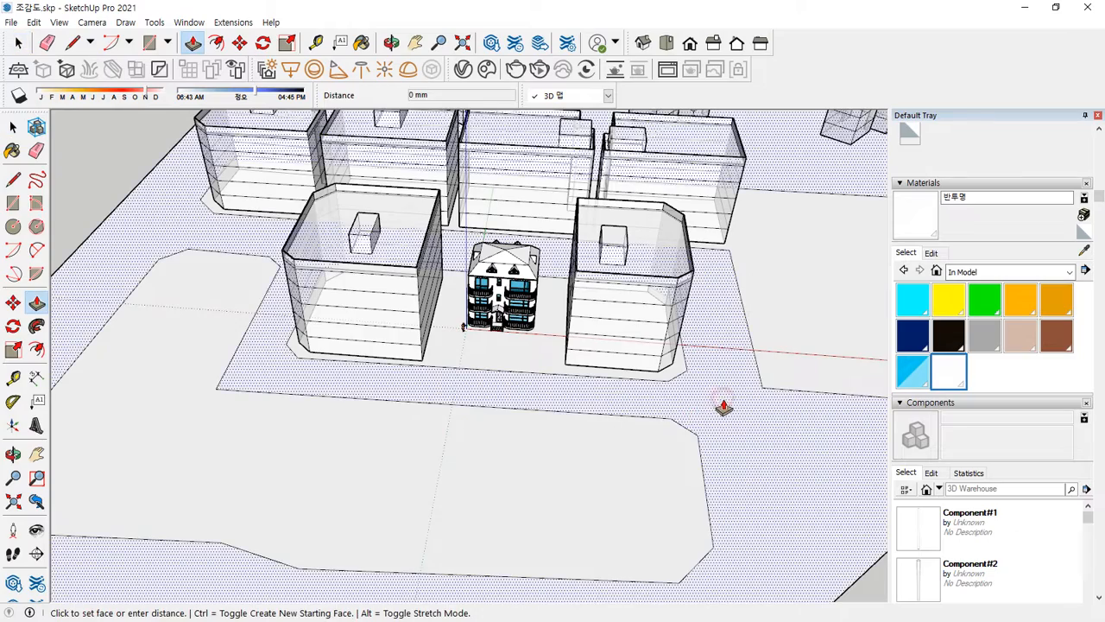
left_click(732, 436)
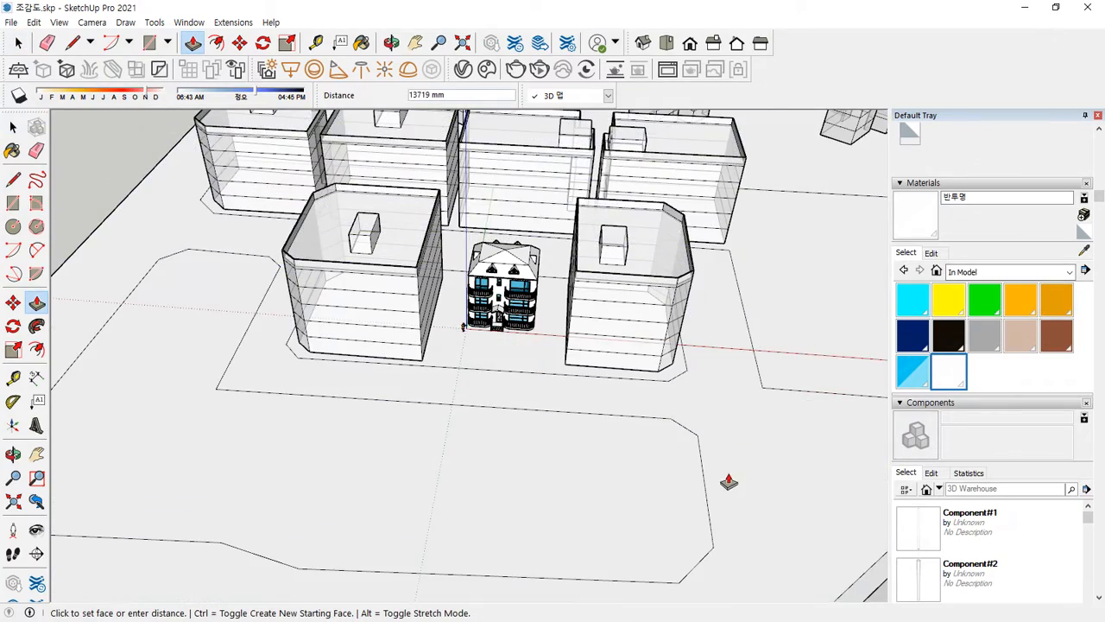
Lower the connected road surface slightly below the pavement blocks with Push/Pull so the blocks form low kerbs.
middle_click_drag(728, 482, 684, 411)
key("space")
left_click(652, 399)
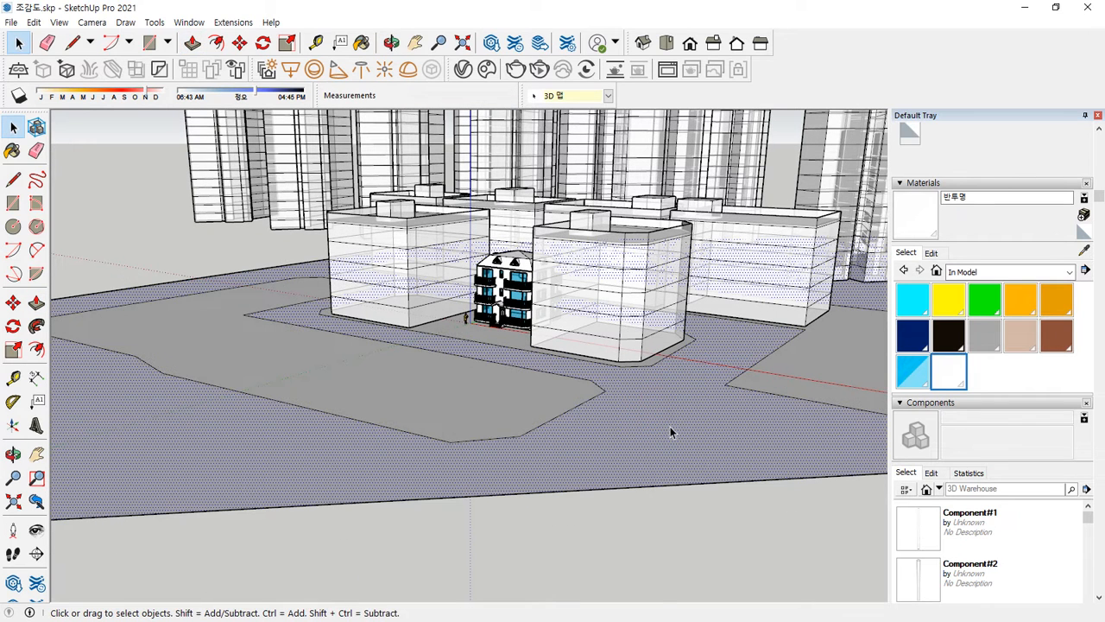
key("p")
left_click(674, 419)
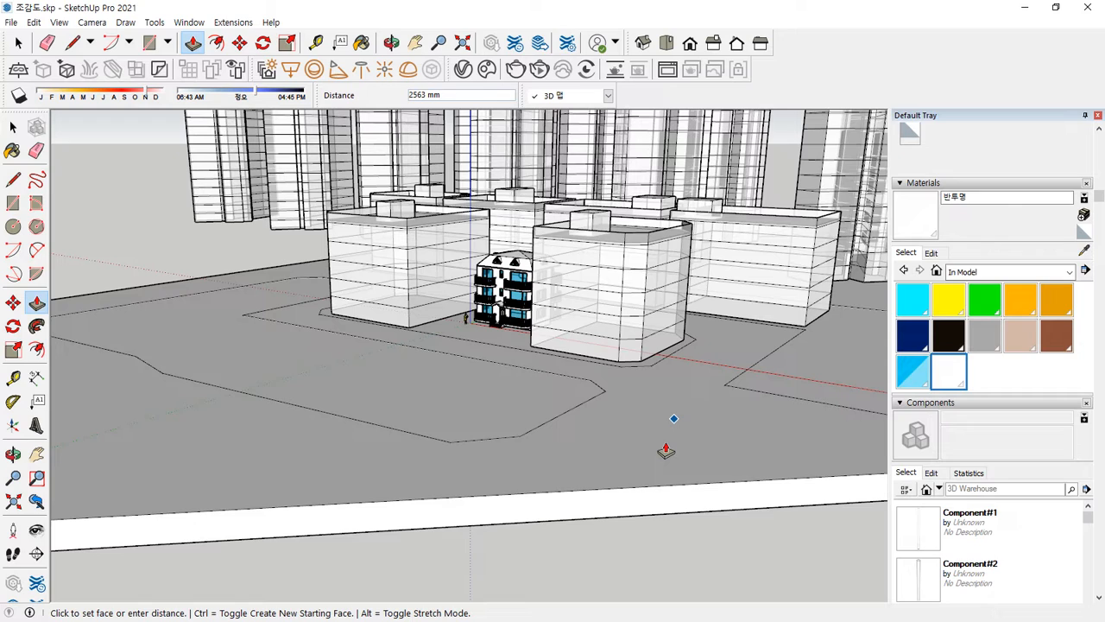
left_click(665, 444)
key("space")
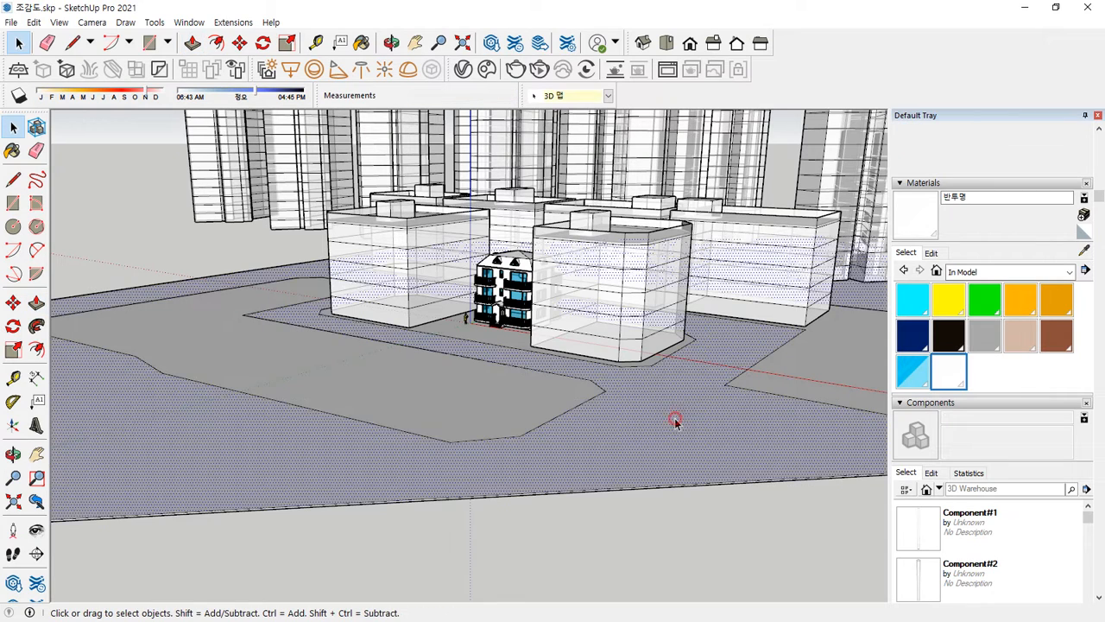
left_click(675, 418)
scroll(674, 418, "up", 5)
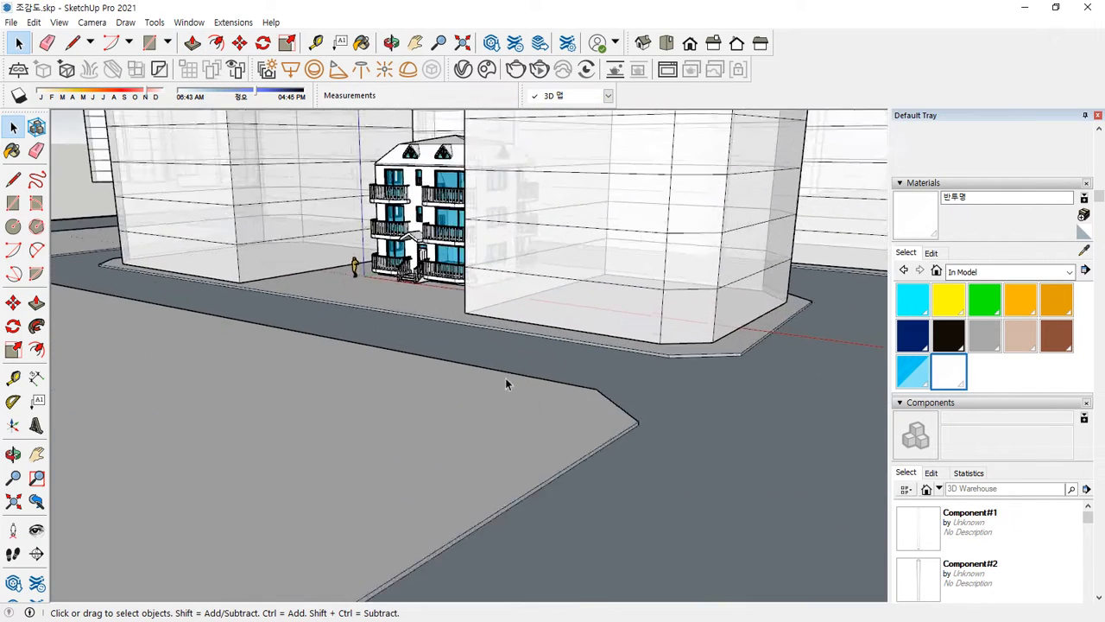
Examine the apartment house's front facade and its kerbed surroundings from street level.
middle_click_drag(505, 377, 458, 302)
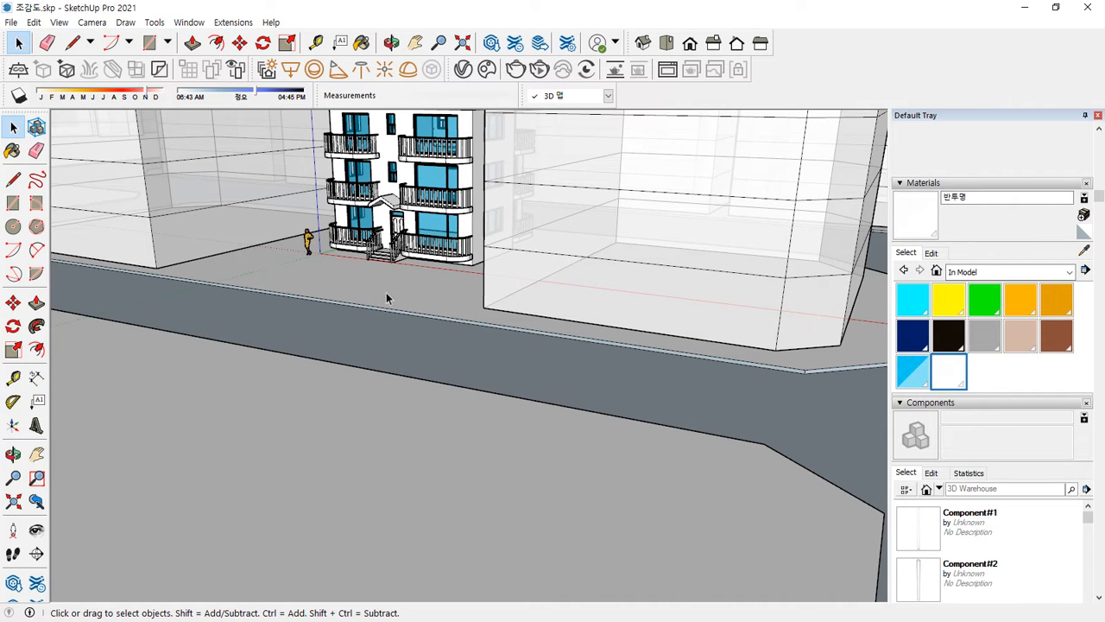
scroll(354, 281, "up", 2)
middle_click_drag(360, 294, 504, 491)
scroll(399, 308, "up", 3)
scroll(399, 309, "down", 1)
scroll(399, 360, "down", 2)
scroll(398, 461, "up", 1)
scroll(404, 460, "down", 2)
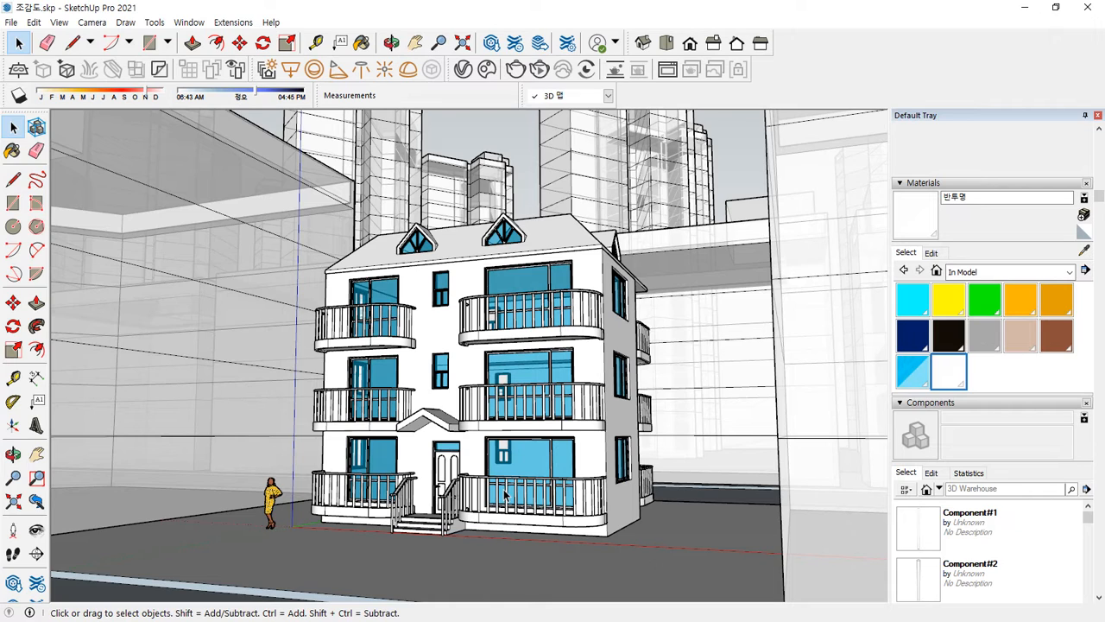
Open the Components Sampler collection from the local Components library.
scroll(1010, 407, "down", 2)
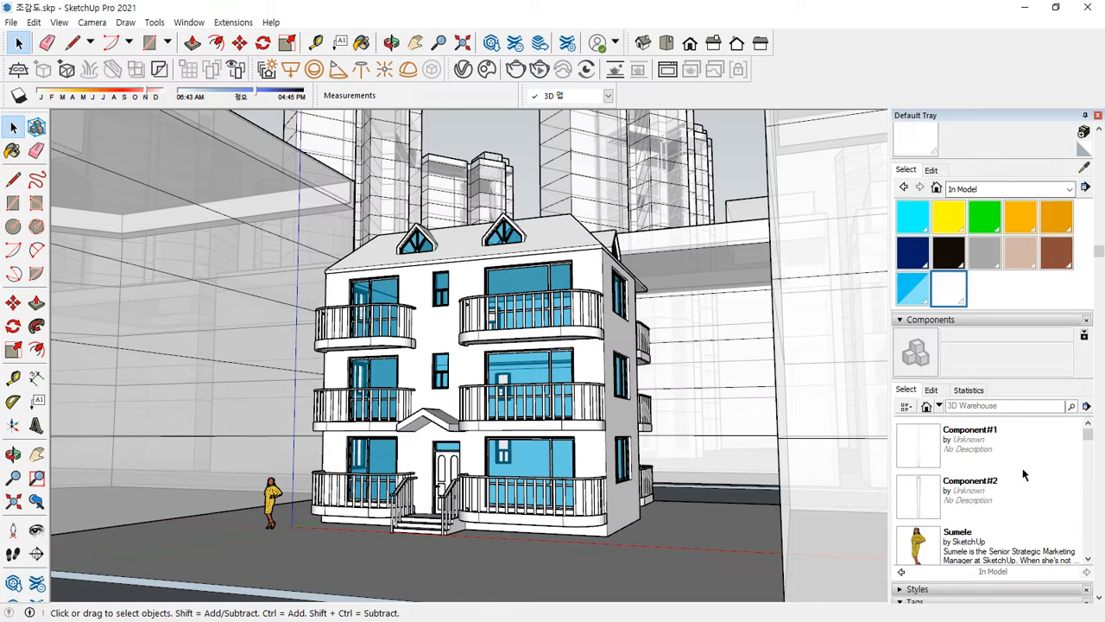
scroll(1021, 473, "down", 3)
scroll(1010, 471, "up", 2)
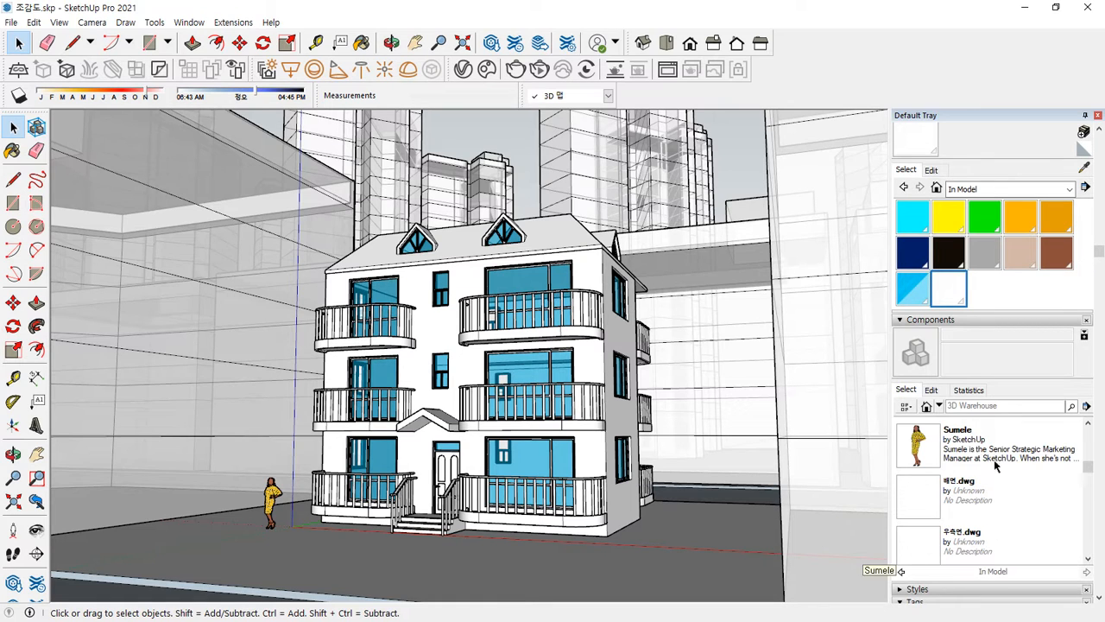
left_click(939, 406)
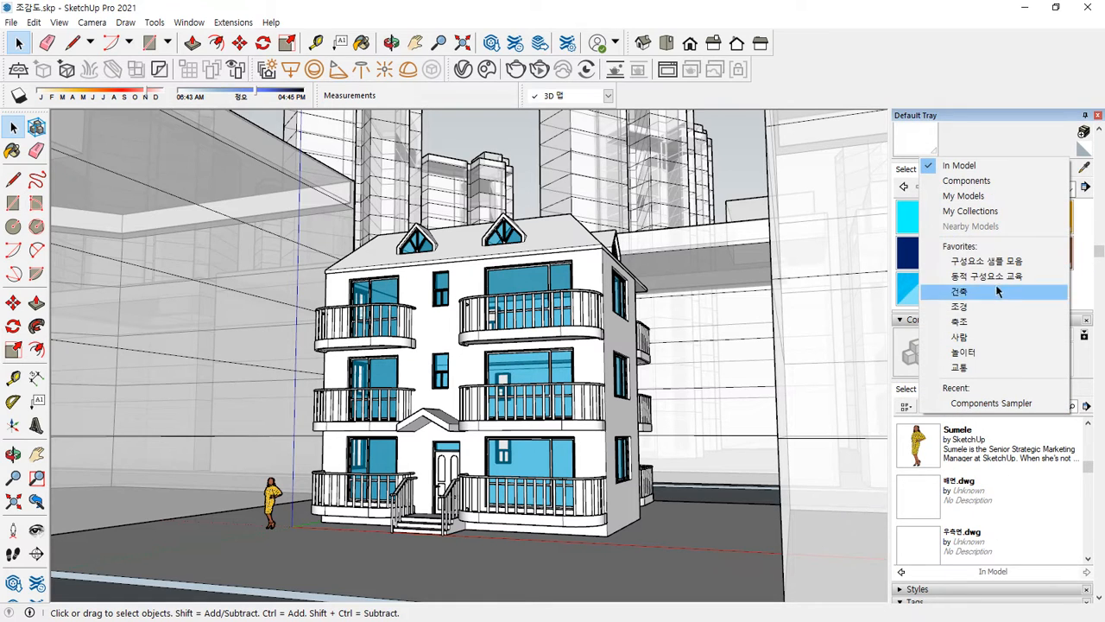
left_click(974, 181)
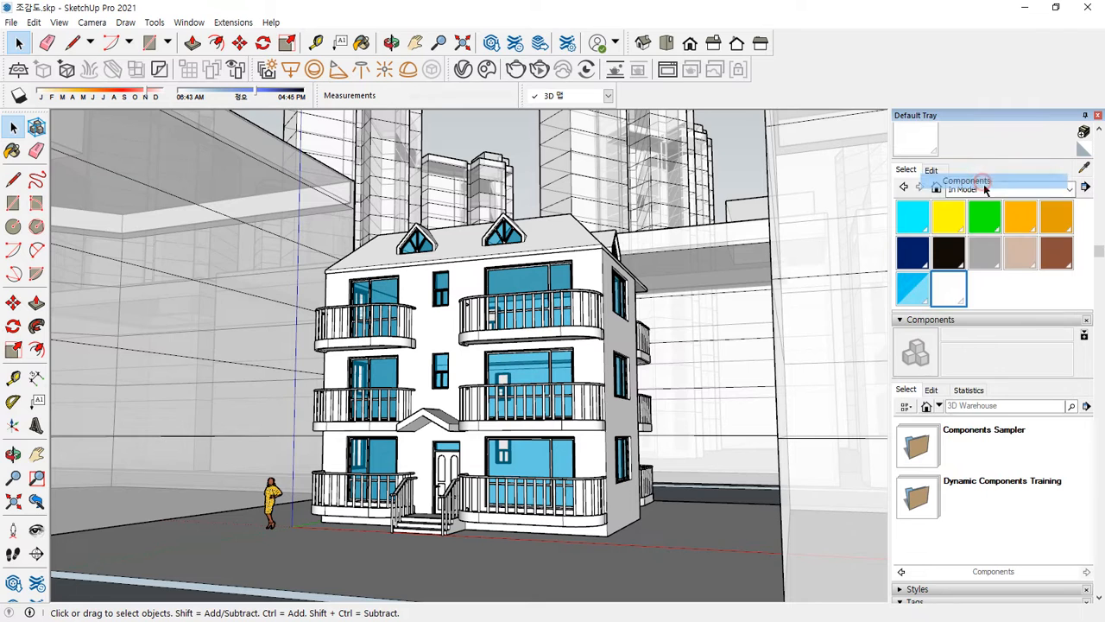
scroll(993, 462, "down", 4)
left_click(976, 285)
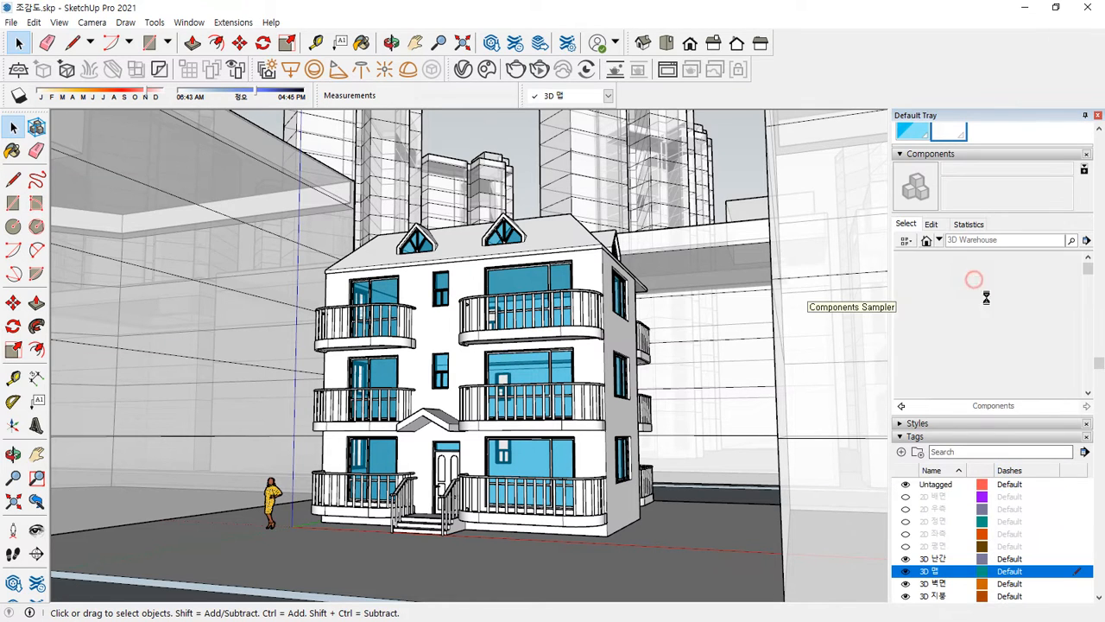
Place the dark-shirted man component left of the house and the grey-sweatered man component on its right side.
scroll(997, 316, "down", 3)
scroll(997, 316, "down", 1)
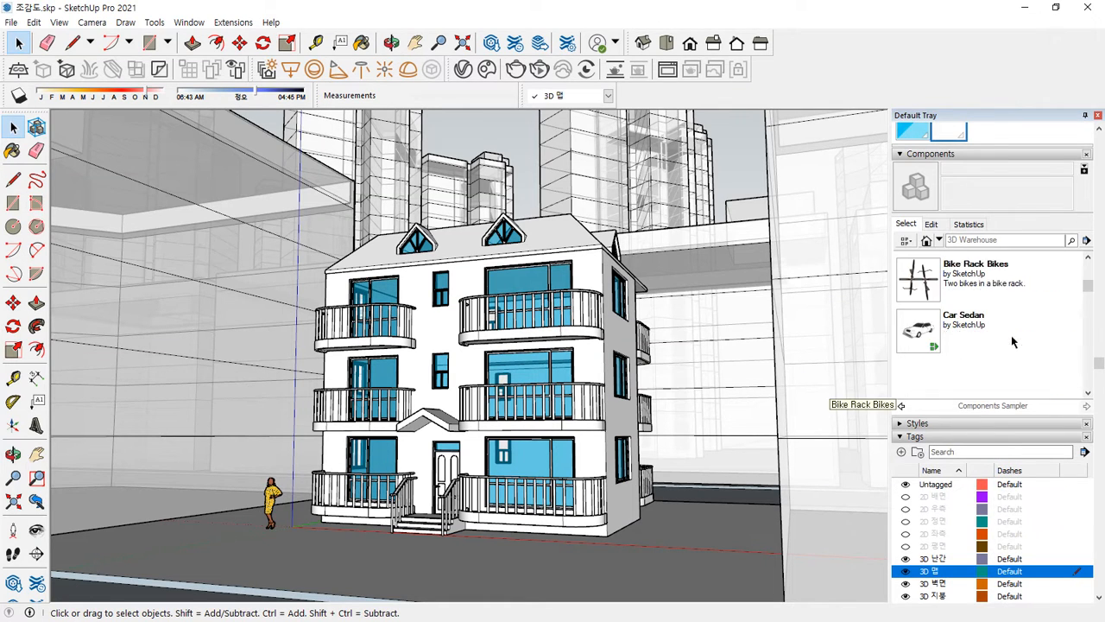
left_click(961, 388)
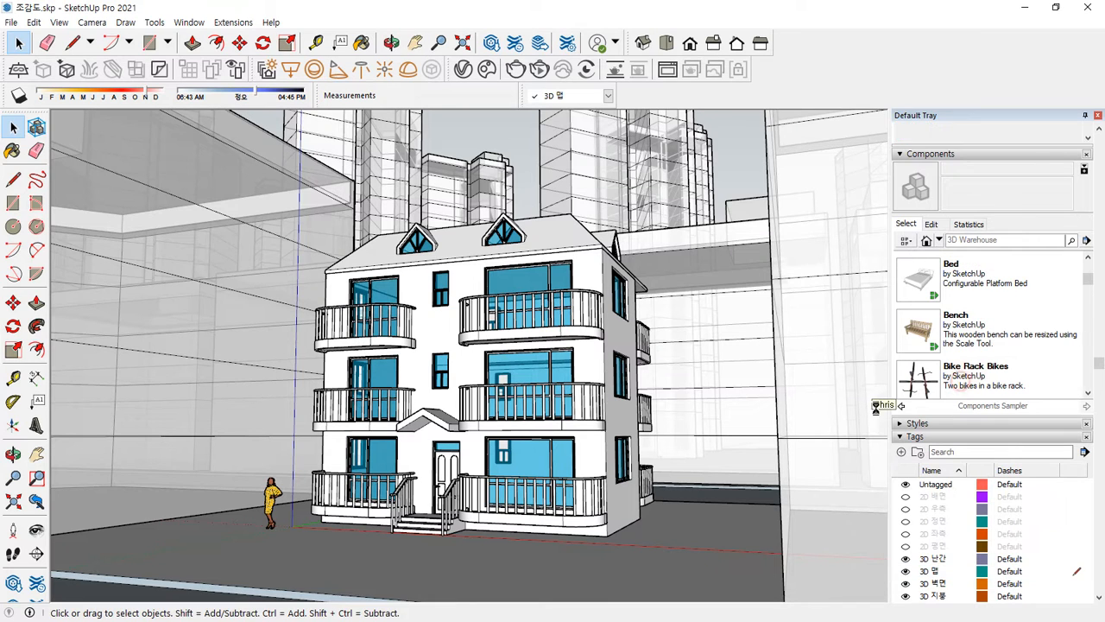
left_click(121, 551)
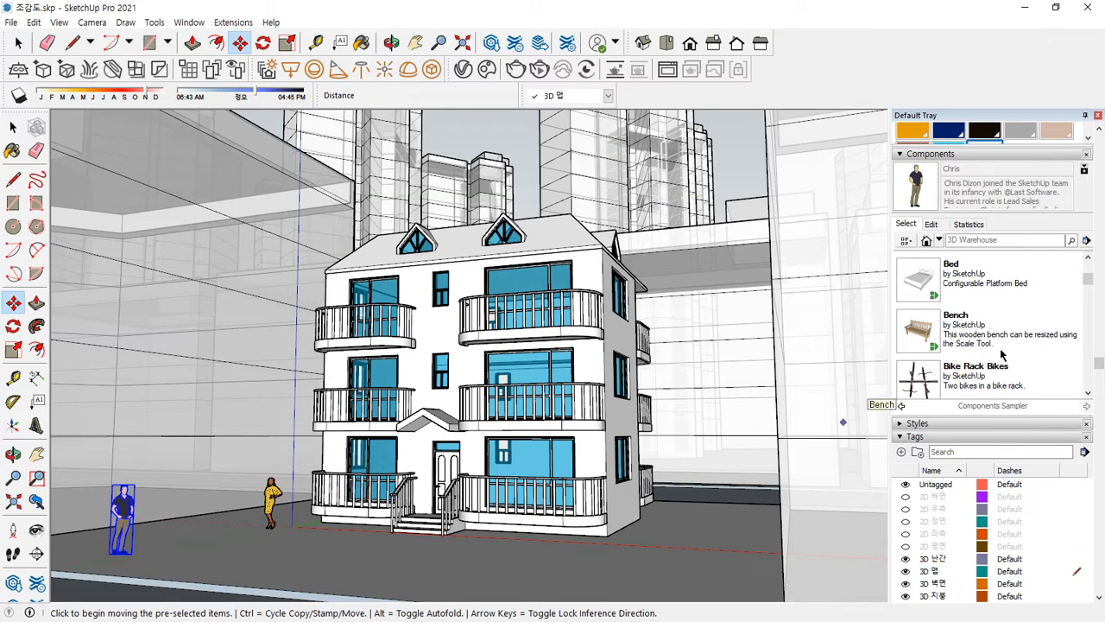
scroll(1005, 354, "down", 5)
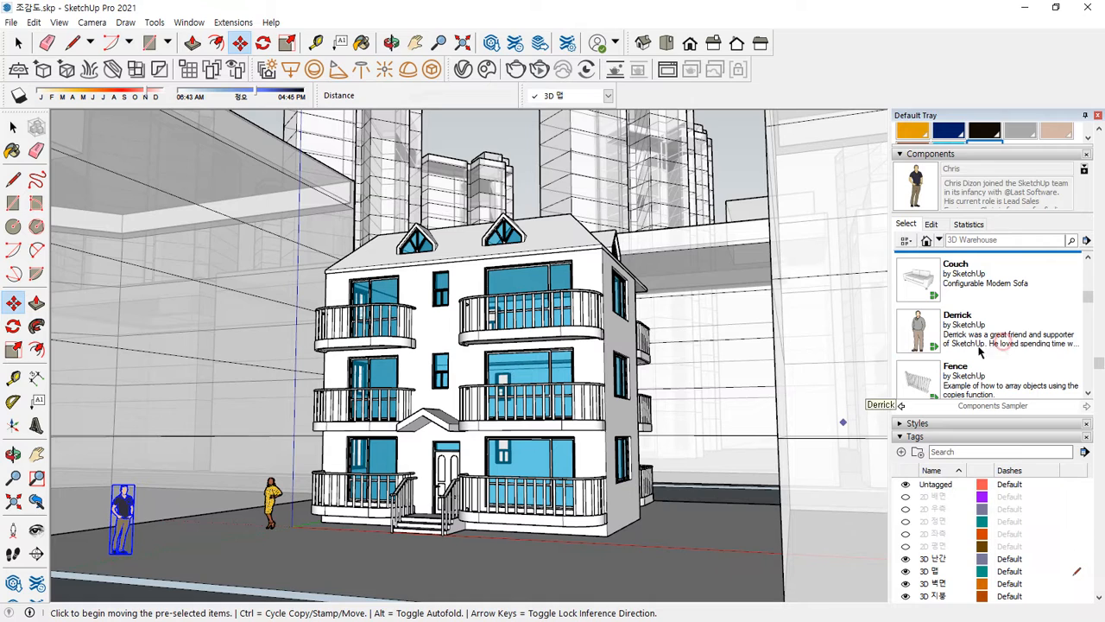
left_click(980, 349)
left_click(691, 570)
Place the component of the woman in red with a handbag in front of the house's entrance stairs.
scroll(958, 391, "down", 1)
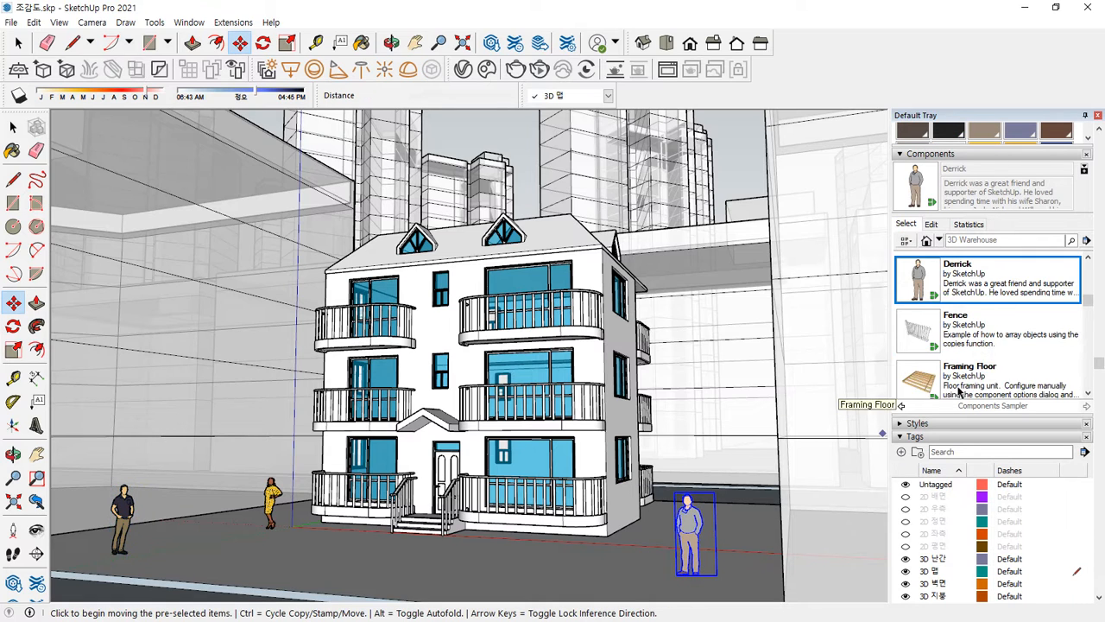
scroll(963, 388, "down", 2)
left_click(987, 337)
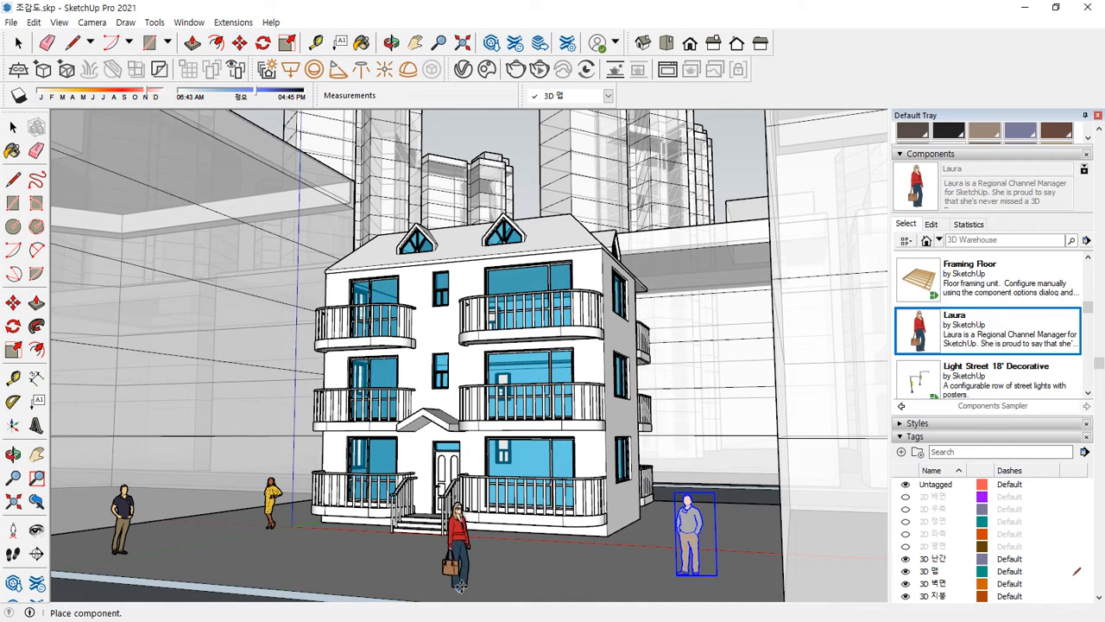
left_click(464, 571)
Place the Car Sedan component on the road in front of the house.
scroll(958, 299, "up", 5)
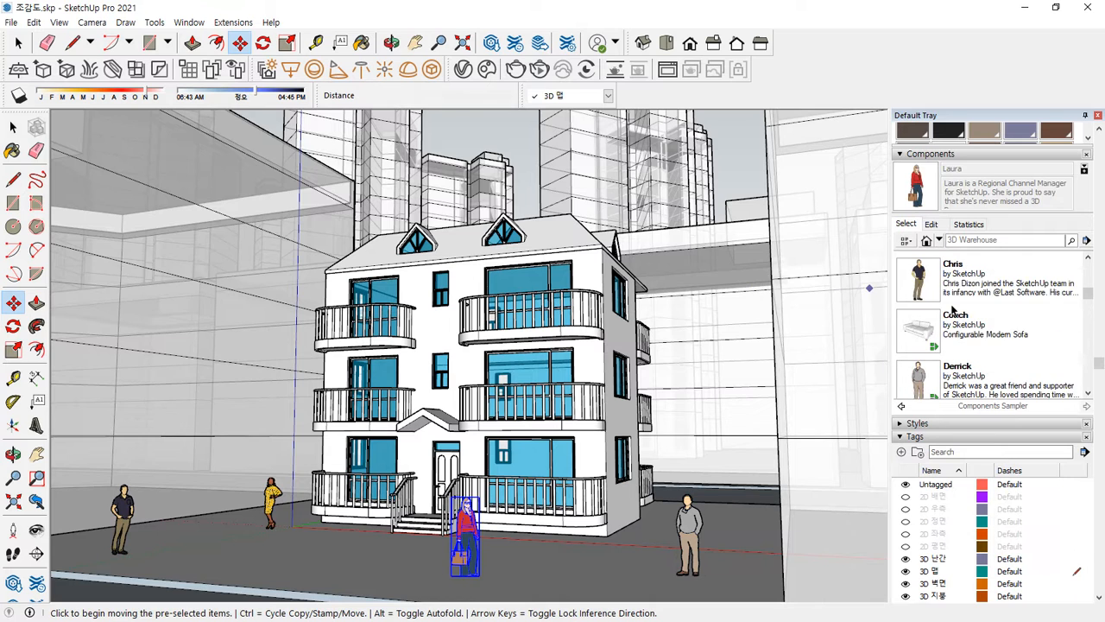
scroll(610, 438, "down", 2)
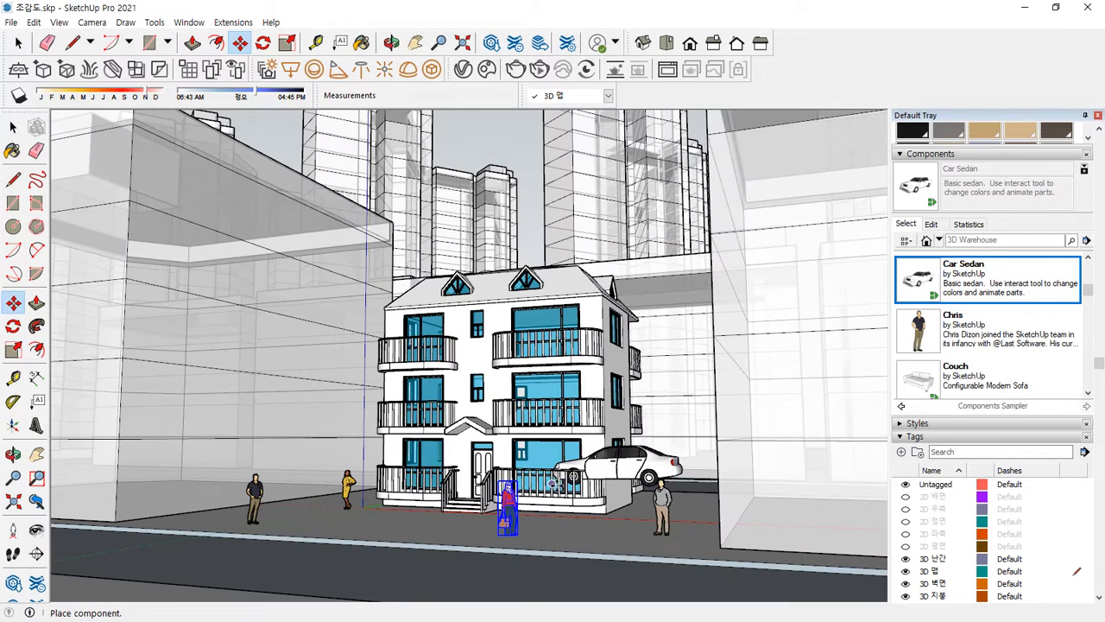
left_click(481, 591)
Place the Light Street 18' Decorative component on the pavement near the kerb, left of the house.
scroll(999, 339, "down", 3)
scroll(999, 339, "down", 2)
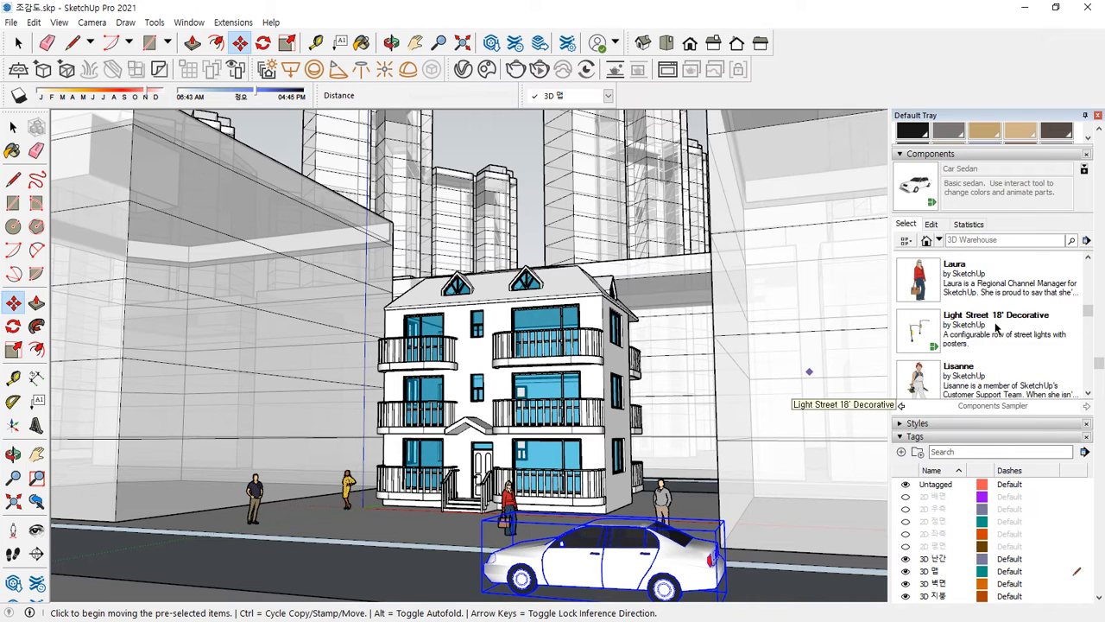
scroll(984, 328, "up", 1)
left_click(969, 324)
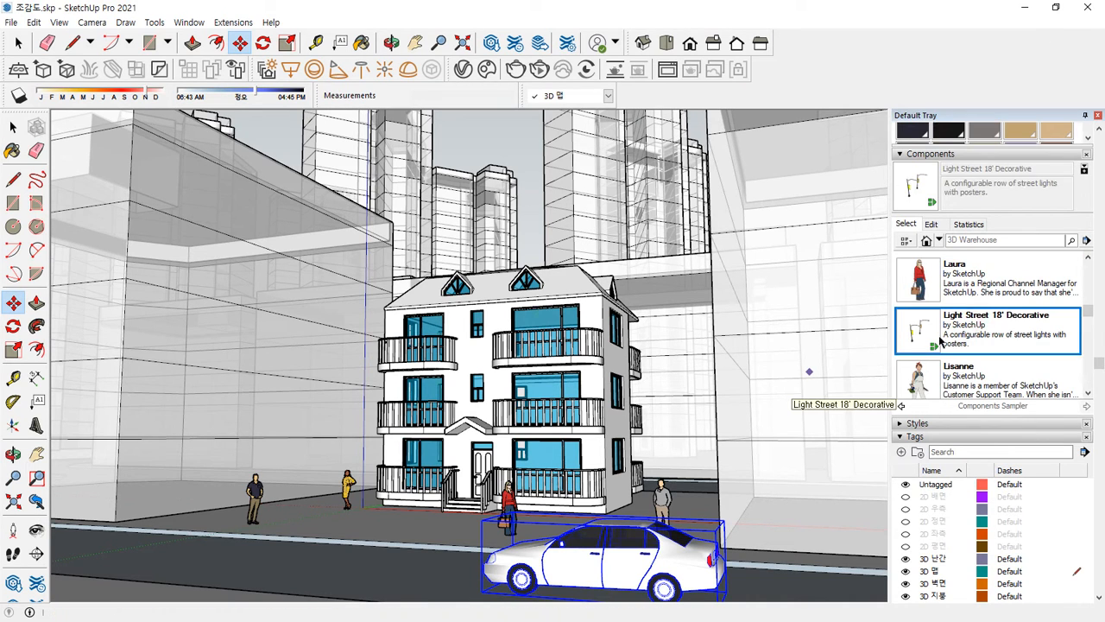
left_click(141, 526)
scroll(141, 527, "up", 1)
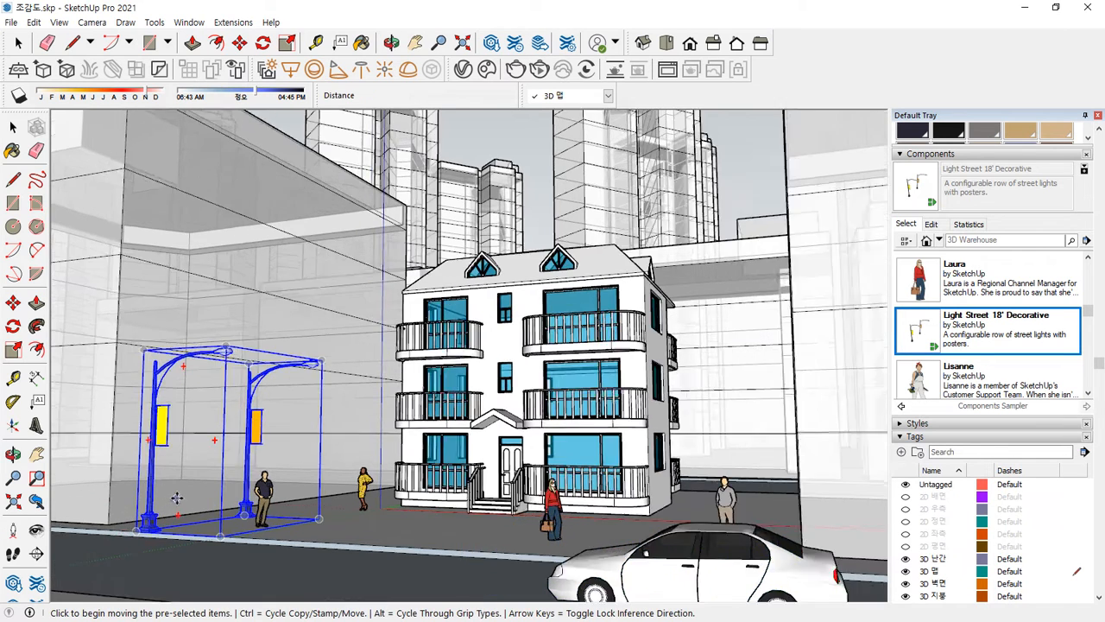
Place the Tree 3D Evergreen component right of the house and shift it slightly along the pavement near the kerb.
scroll(1036, 354, "down", 2)
scroll(1043, 356, "down", 2)
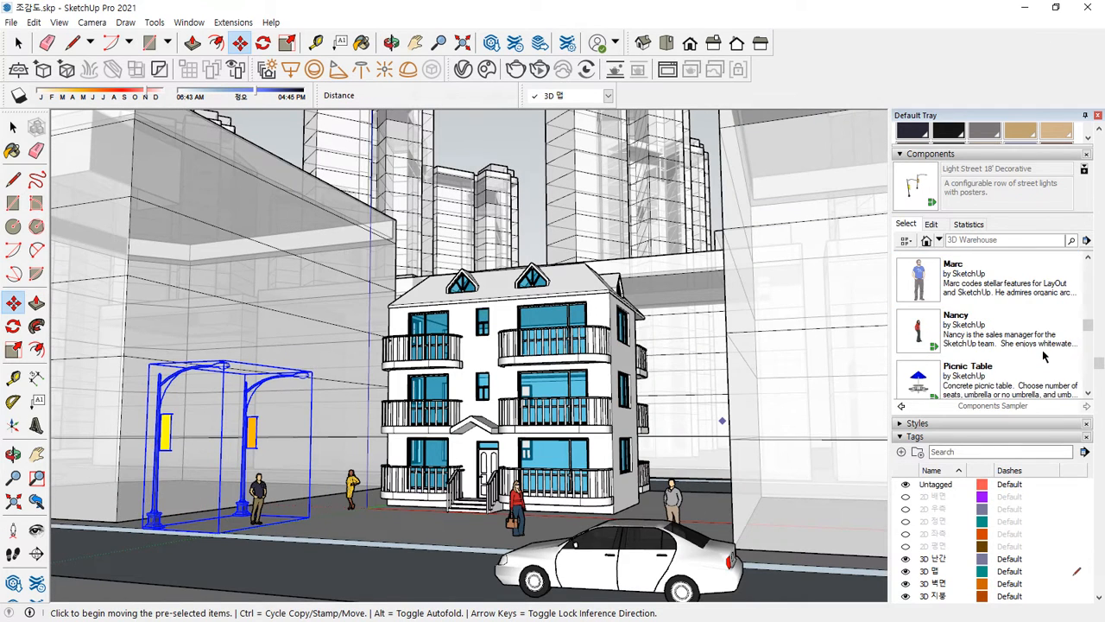
scroll(1043, 356, "down", 6)
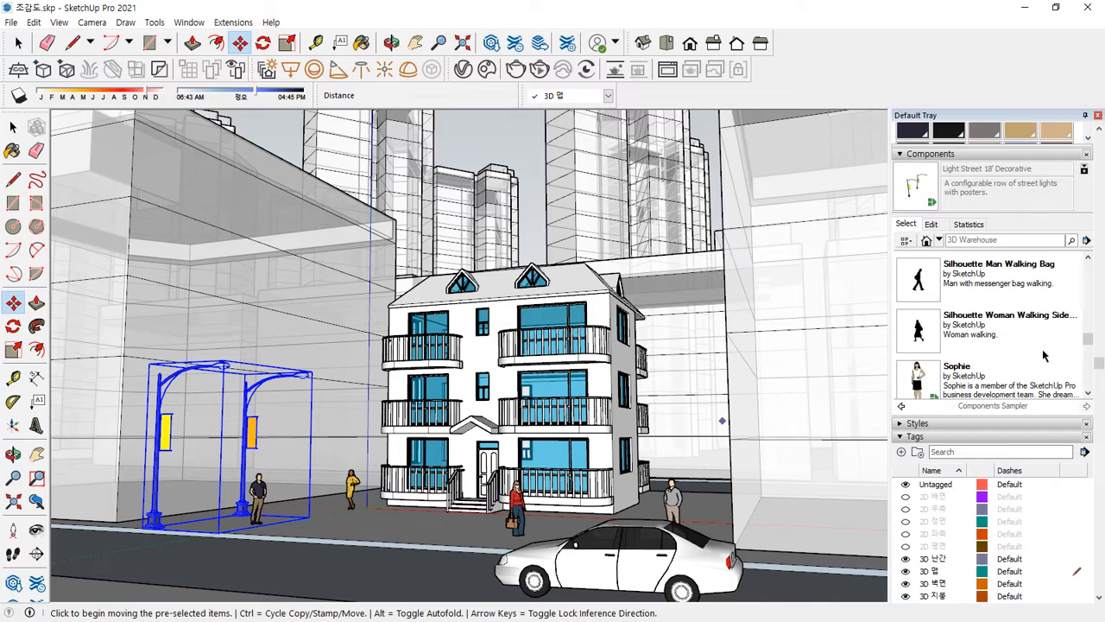
scroll(1043, 355, "down", 8)
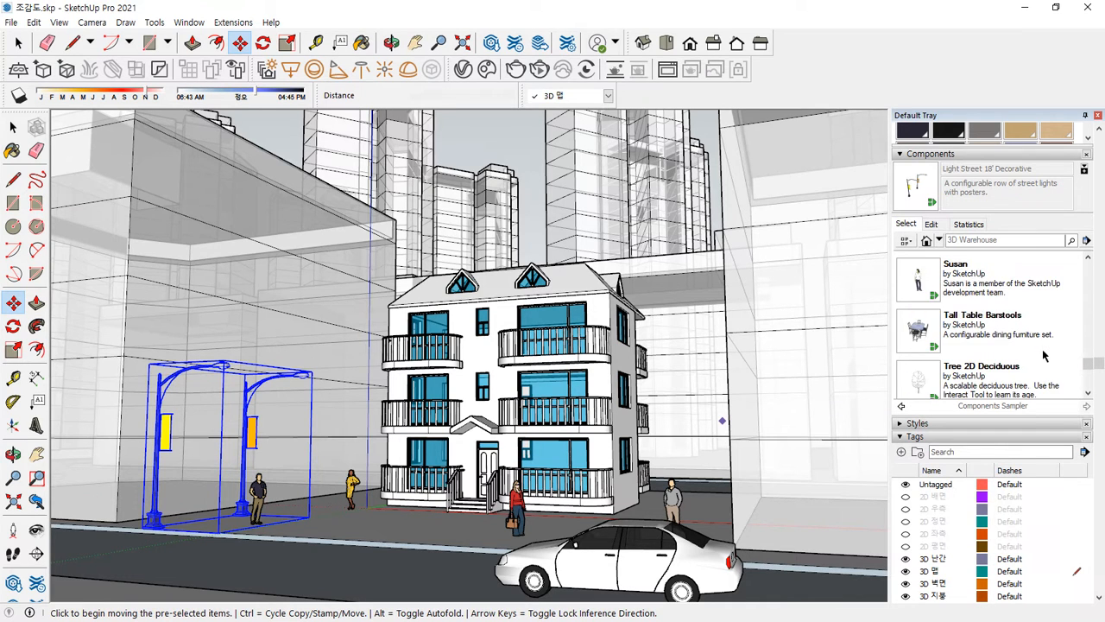
left_click(984, 274)
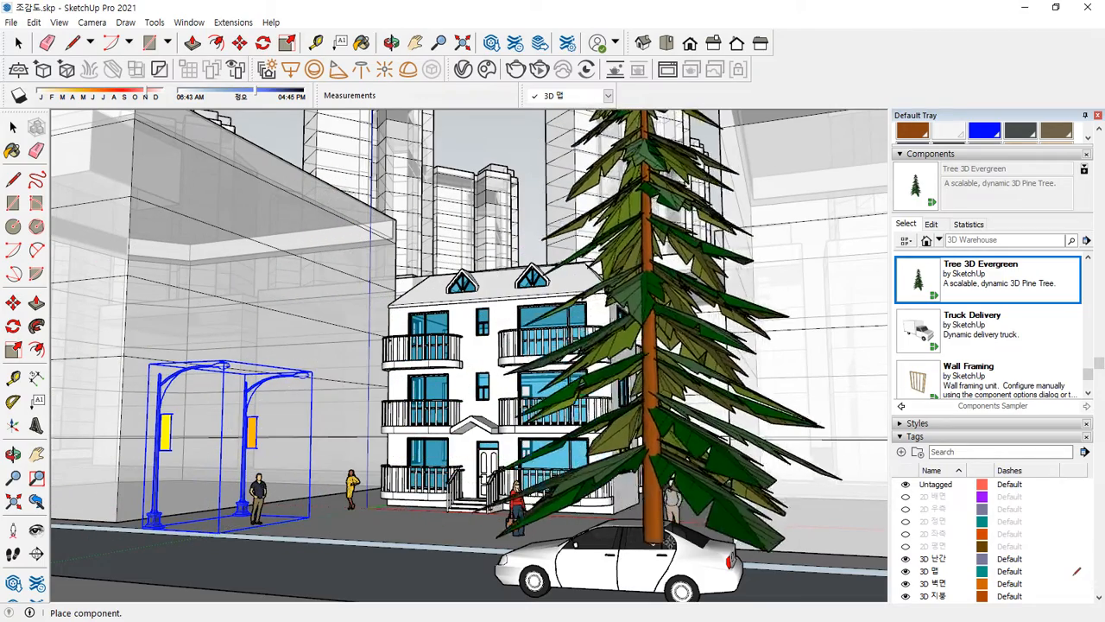
left_click(752, 558)
middle_click_drag(449, 454, 421, 453)
scroll(420, 453, "down", 1)
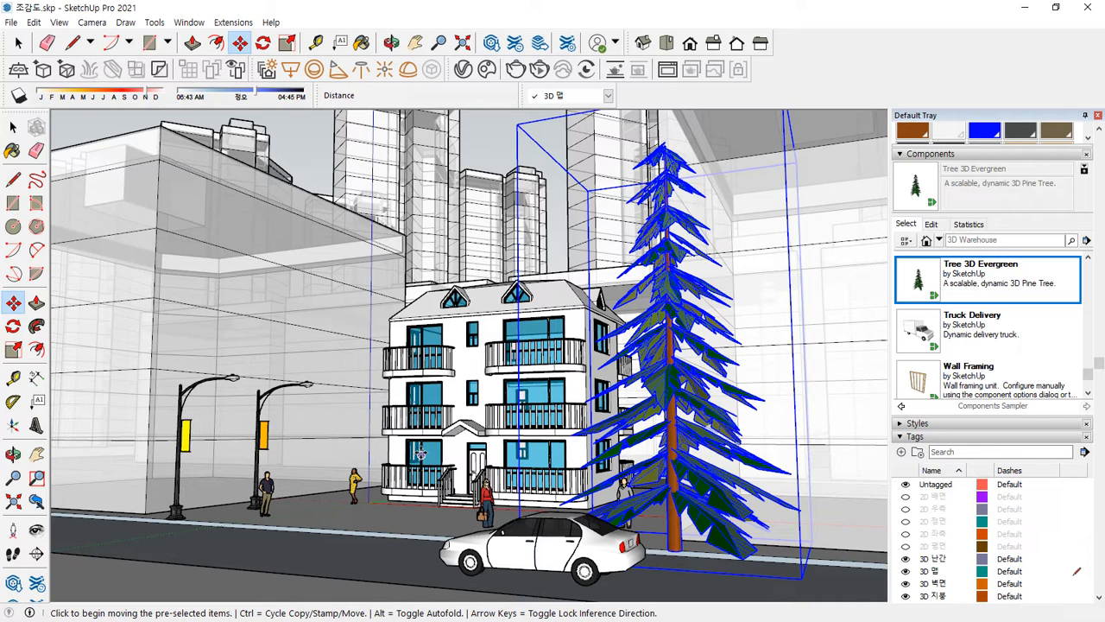
left_click(675, 536)
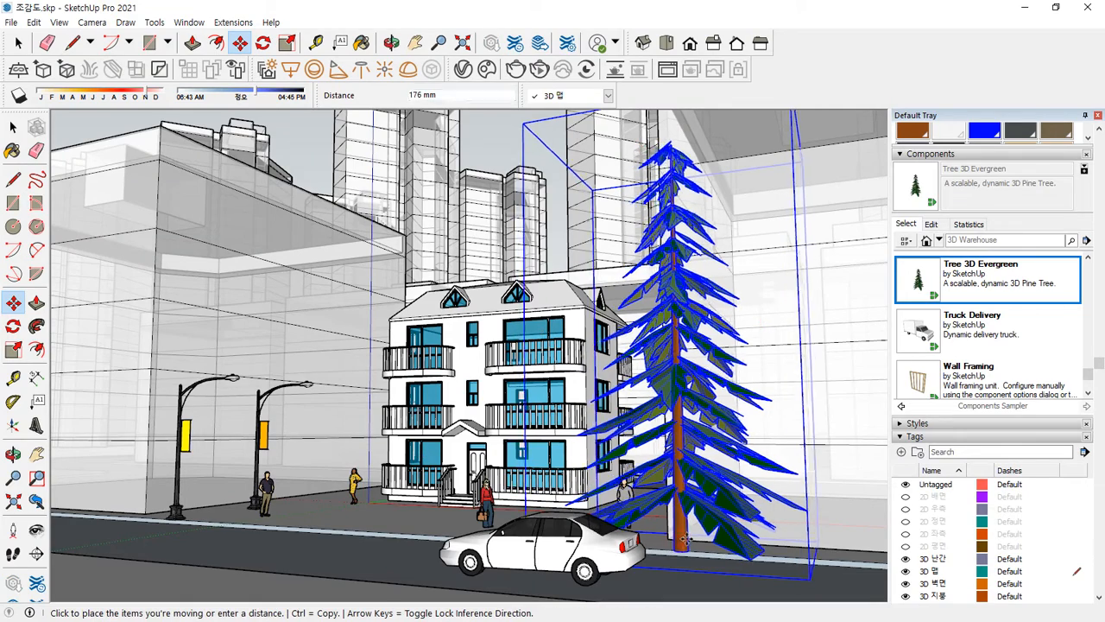
left_click(701, 546)
Copy the evergreen tree to the pavement left of the house, beside the street lights, and clear the selection.
key("ctrl")
left_click(703, 551)
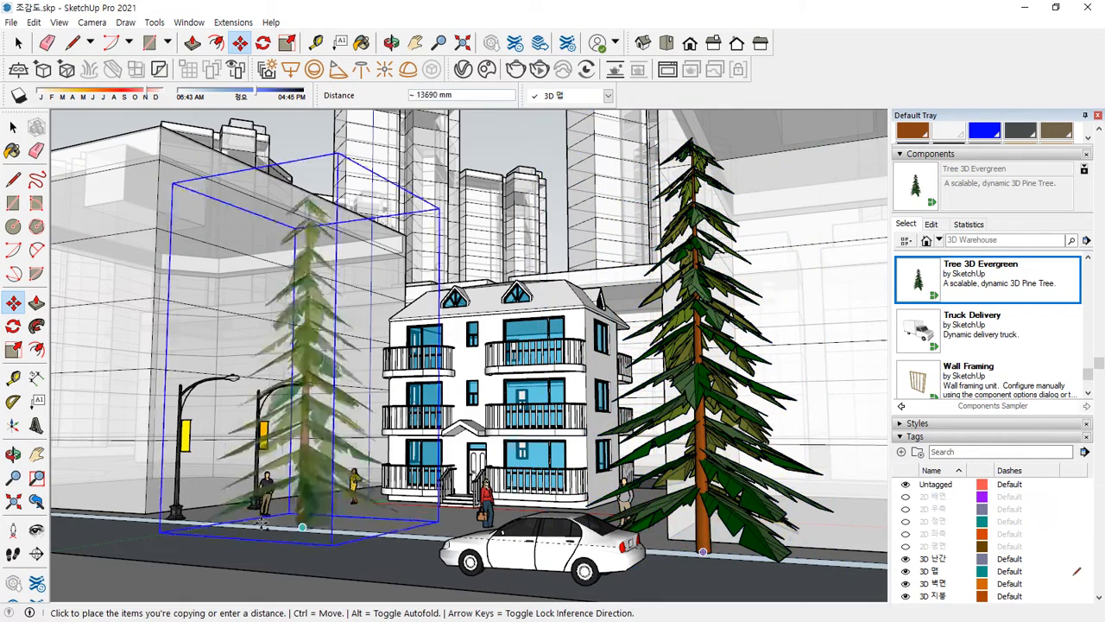
left_click(210, 515)
key("space")
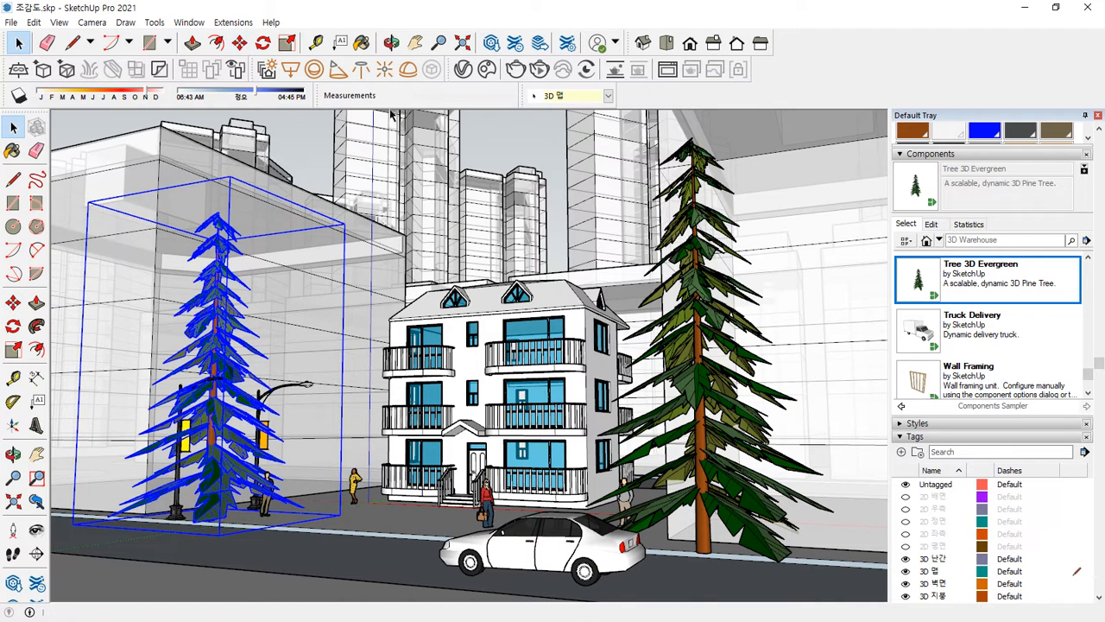
left_click(315, 139)
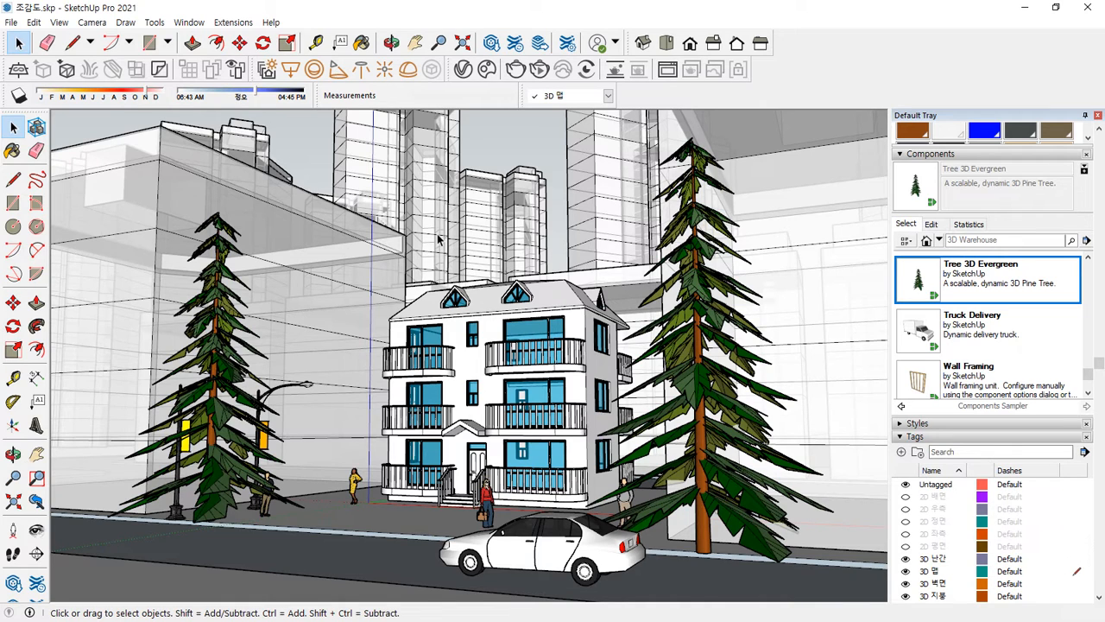
middle_click_drag(529, 207, 541, 217)
scroll(549, 227, "up", 3)
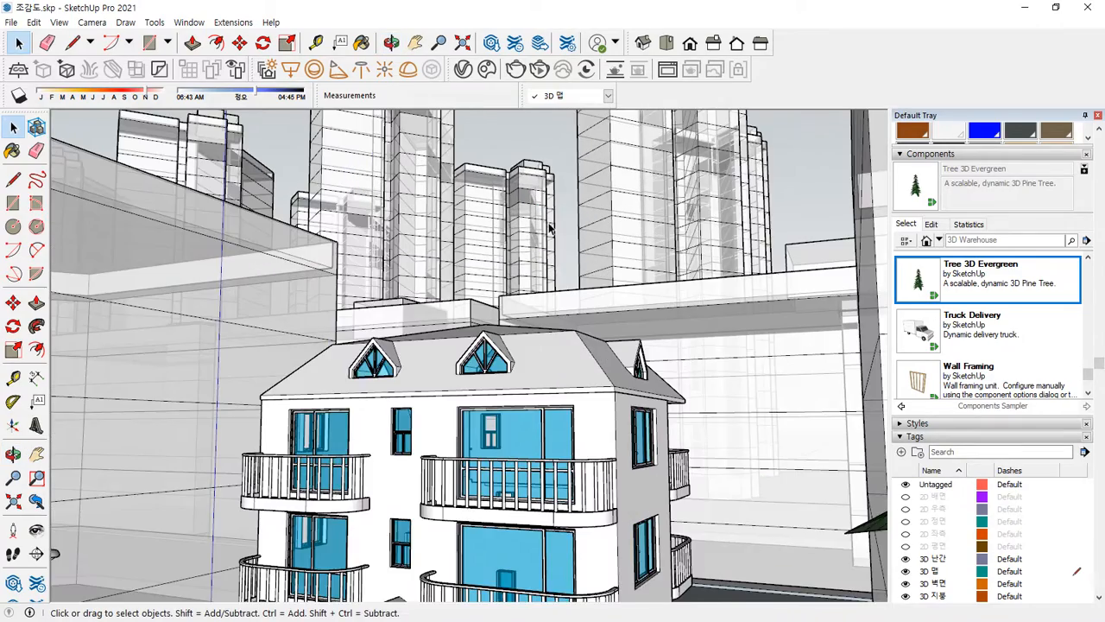
scroll(549, 226, "down", 3)
middle_click_drag(560, 318, 560, 307)
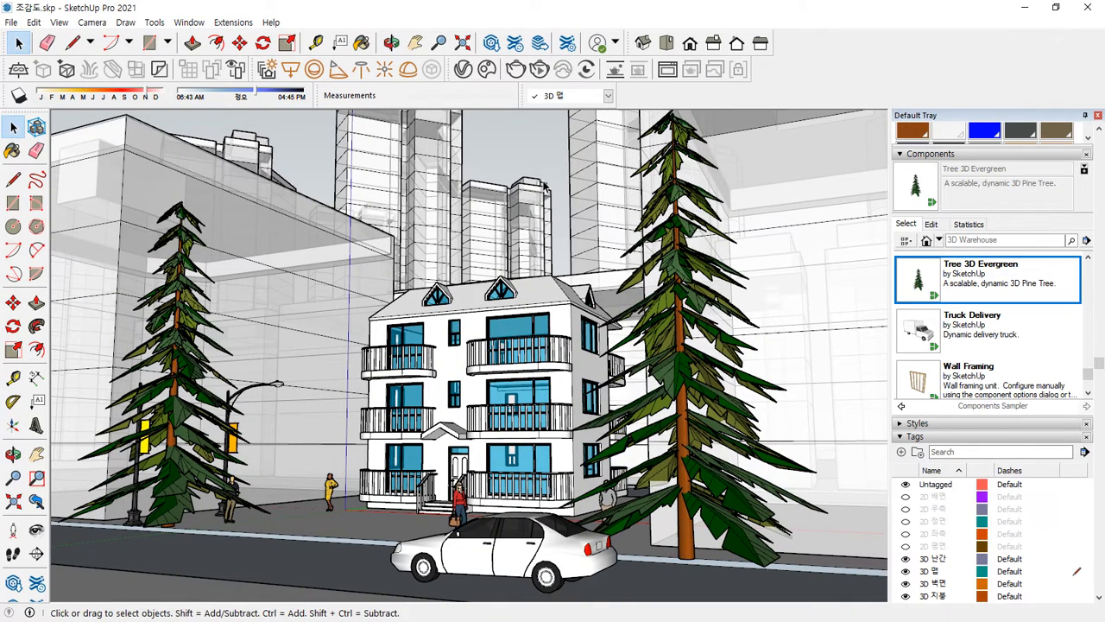